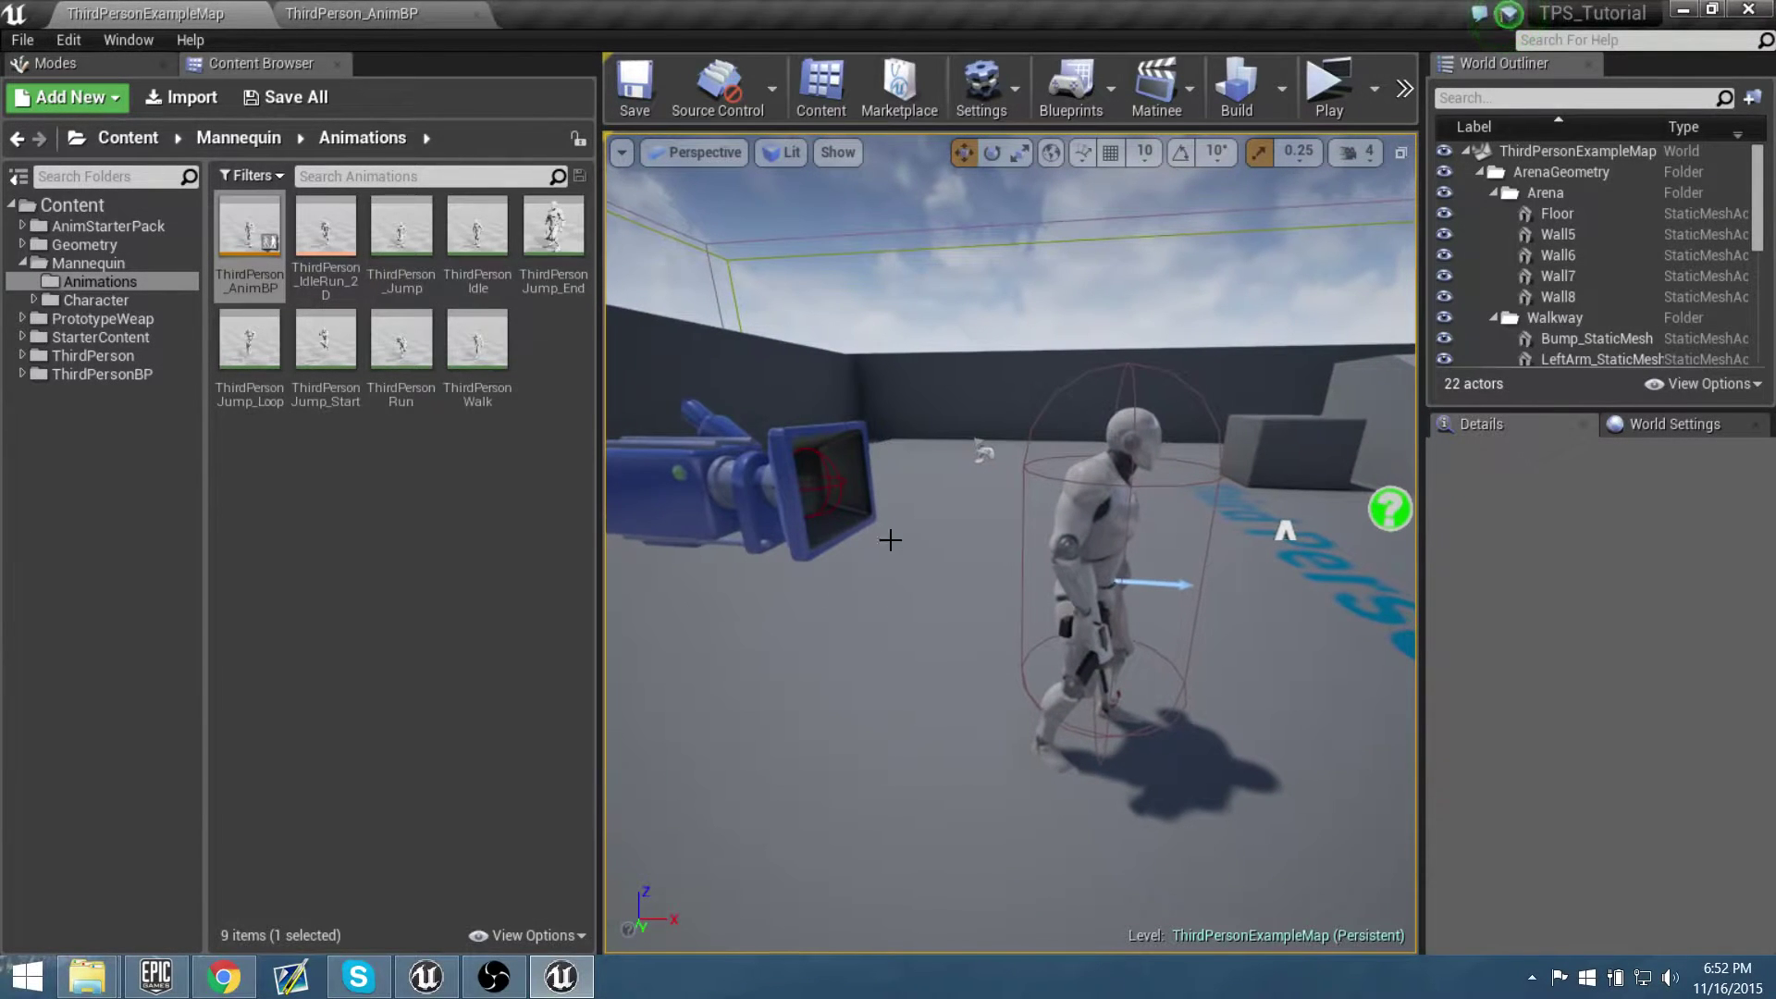
right_click_drag(1047, 631, 1039, 684)
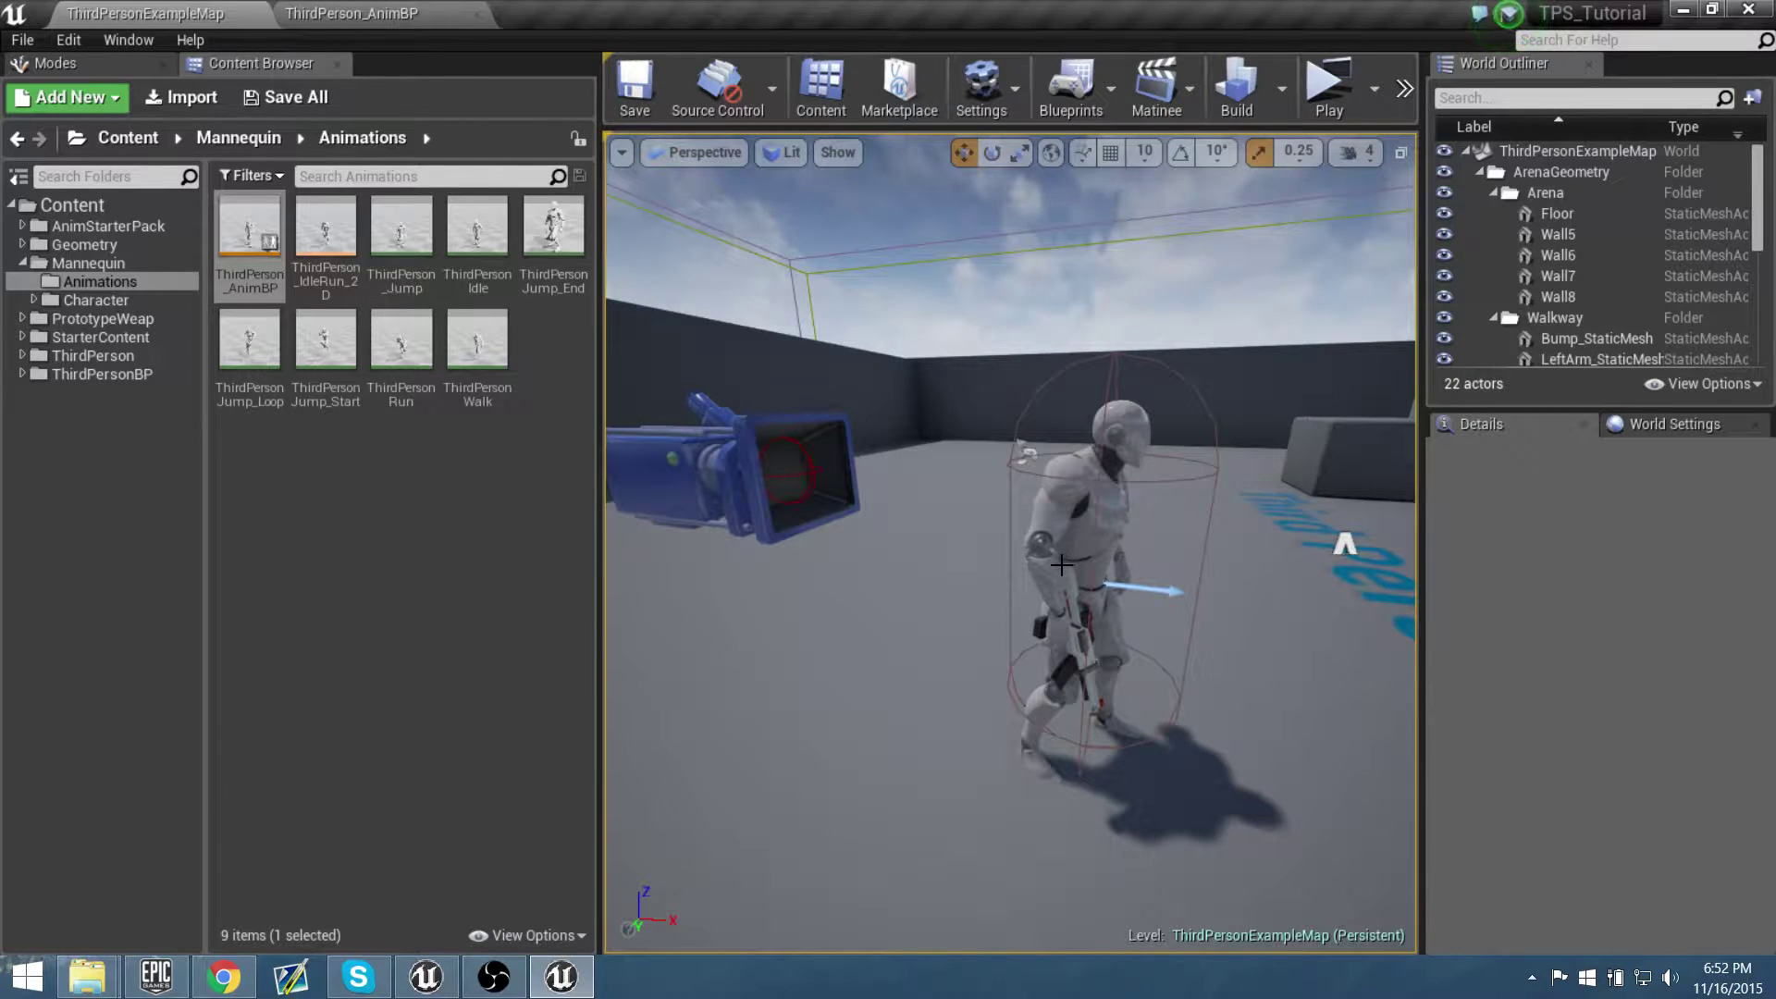
right_click_drag(1061, 565, 1038, 563)
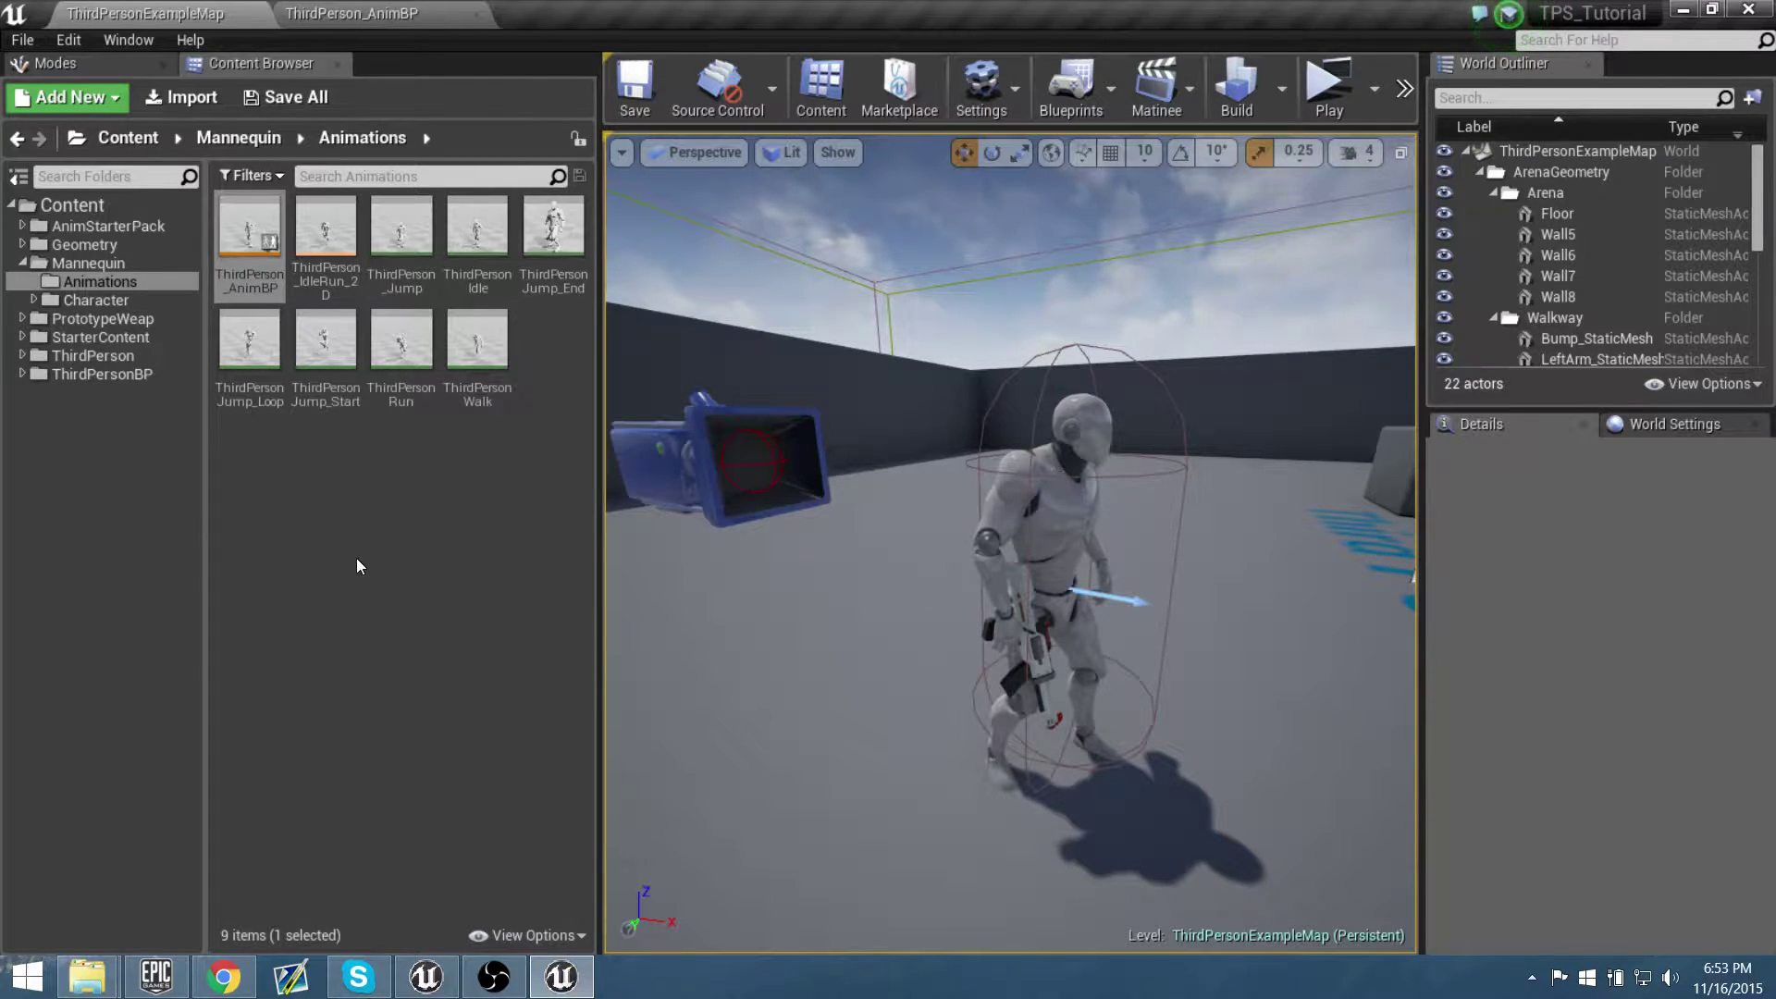
In the ThirdPerson_AnimBP anim graph, open the Idle_Rifle_Ironsights_Copy animation from its play node and examine the aiming pose up close
left_click(372, 13)
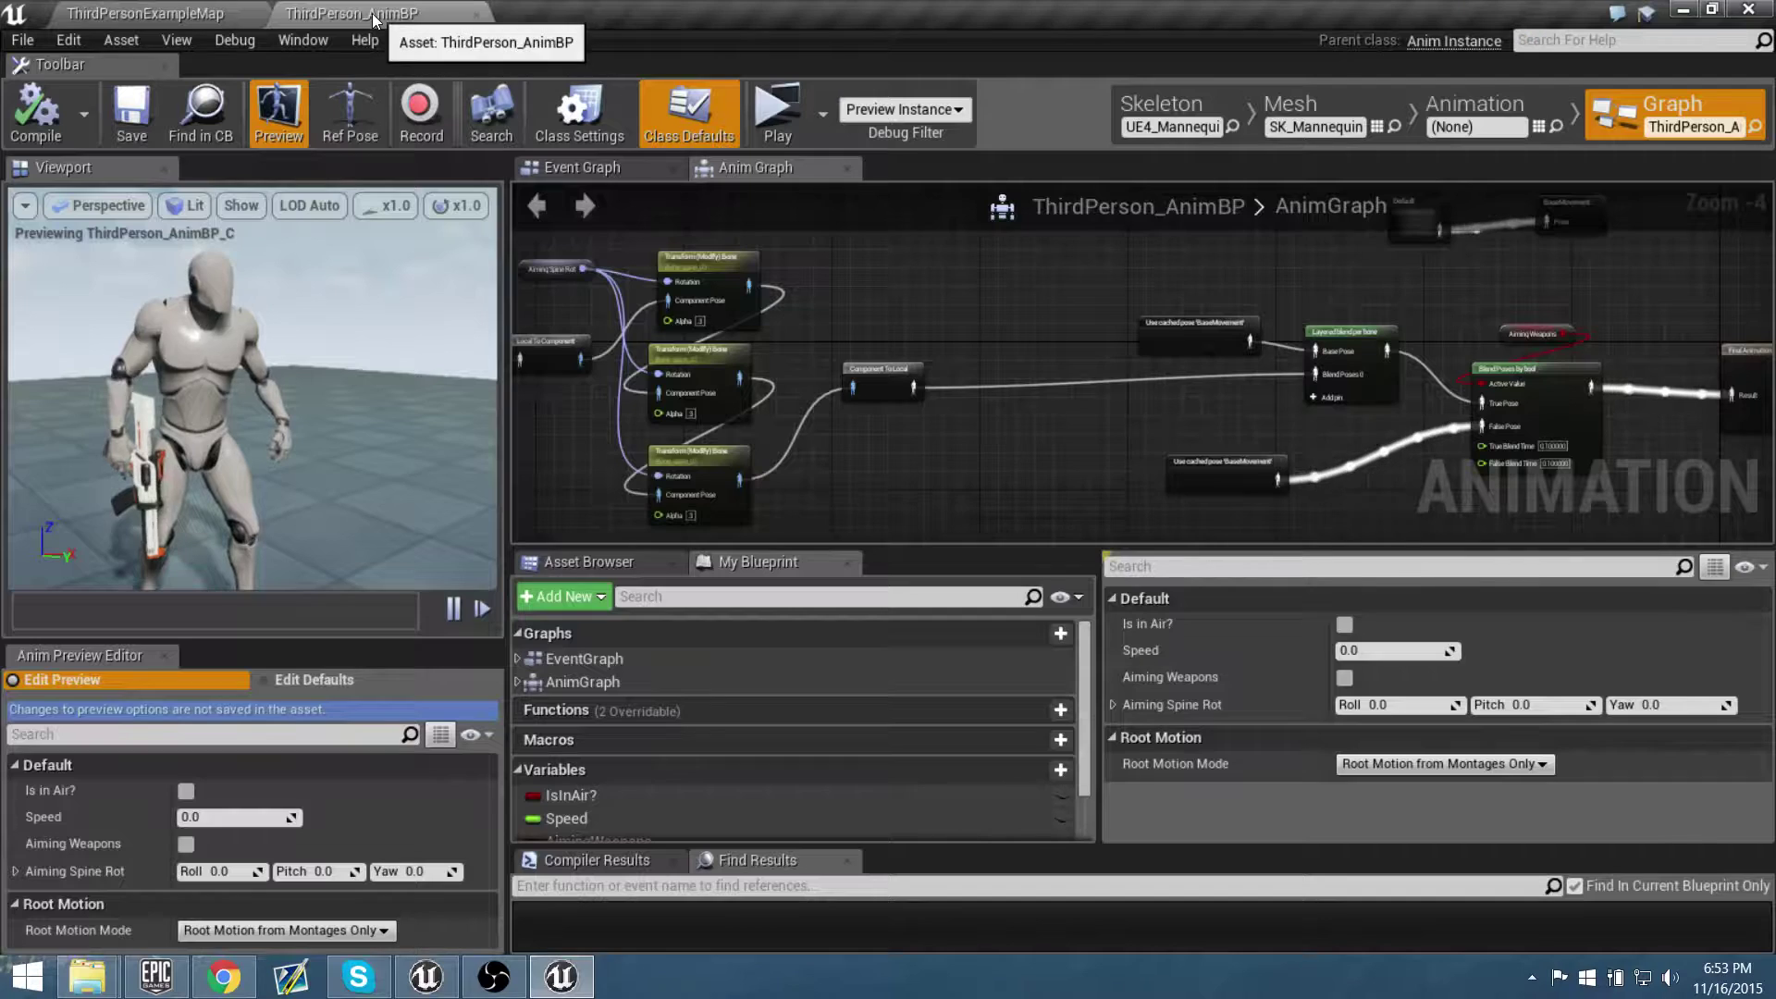
right_click_drag(831, 290, 1347, 283)
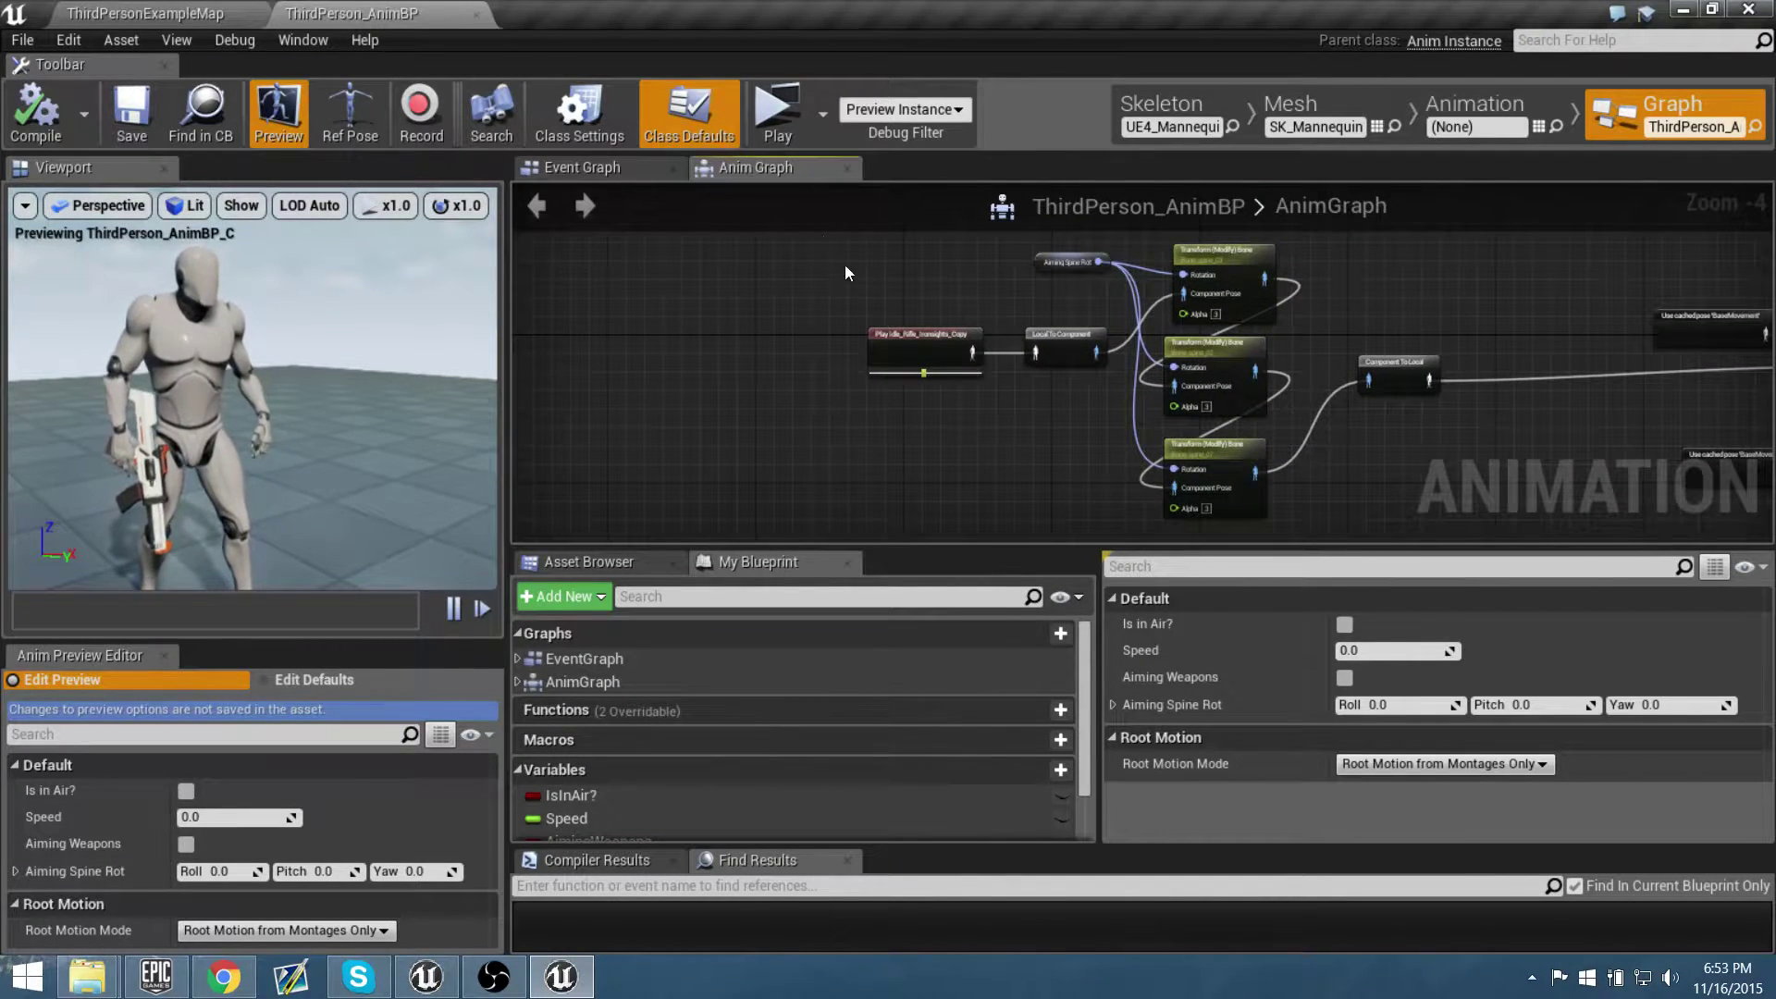
scroll(916, 370, "up", 4)
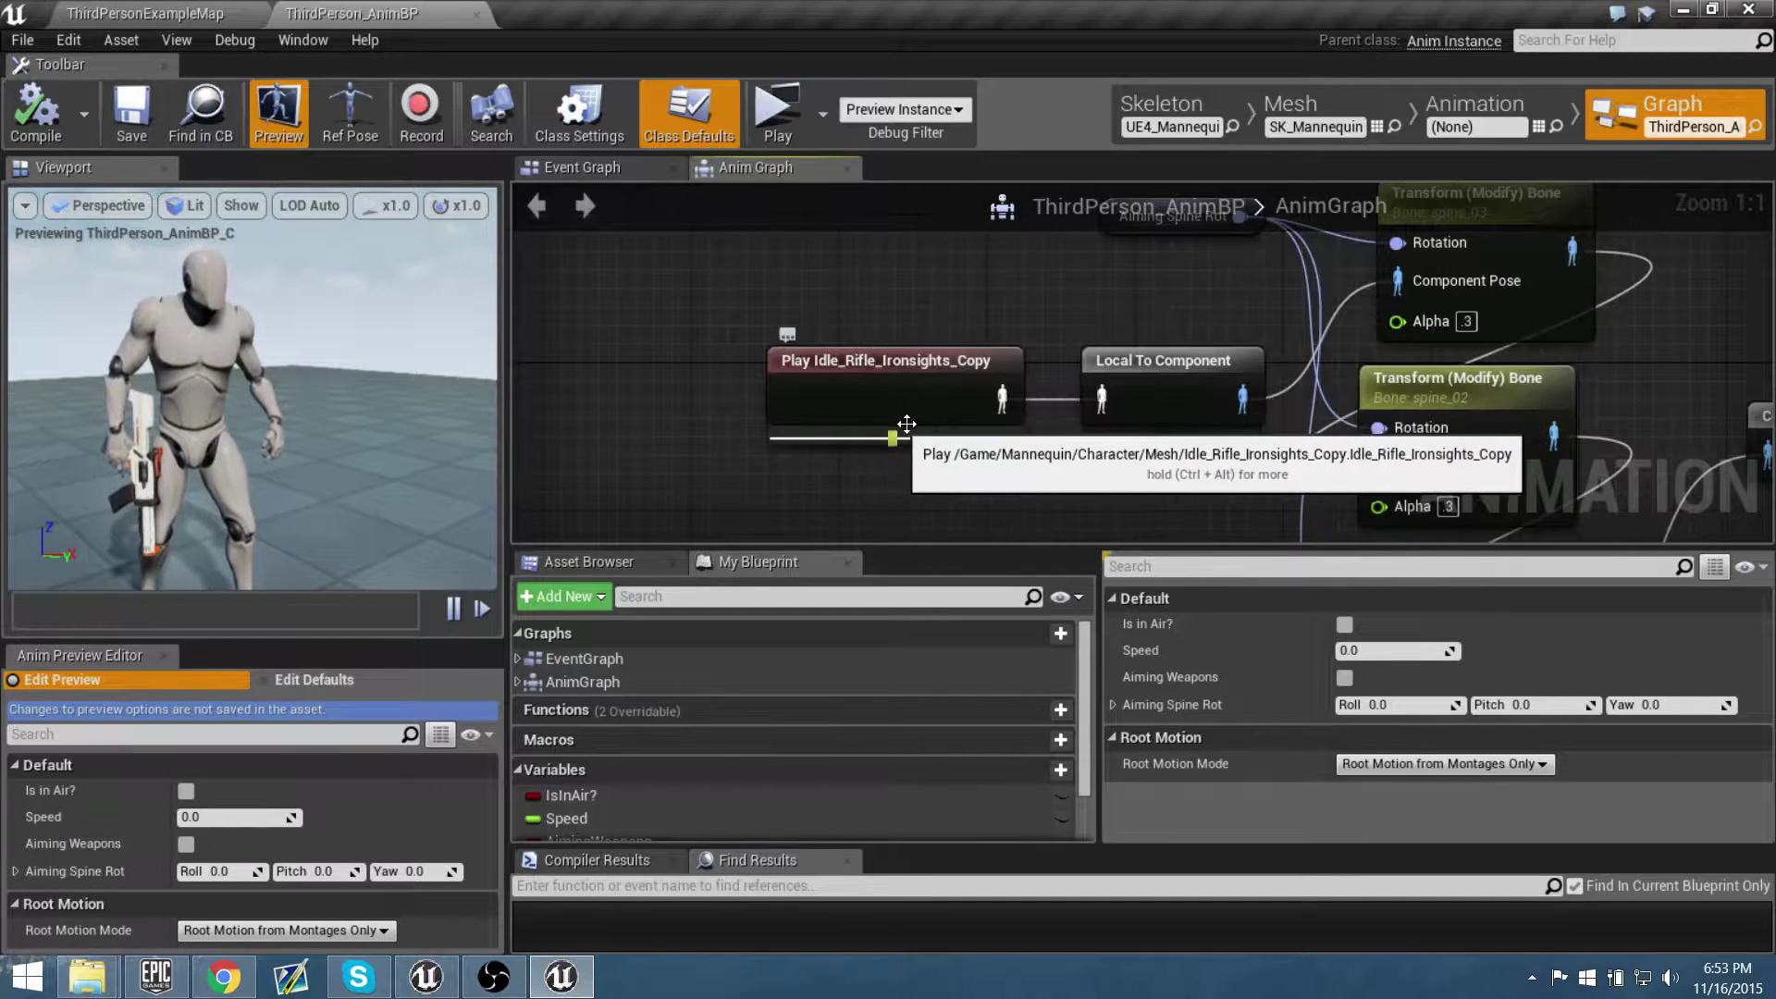
double_click(867, 397)
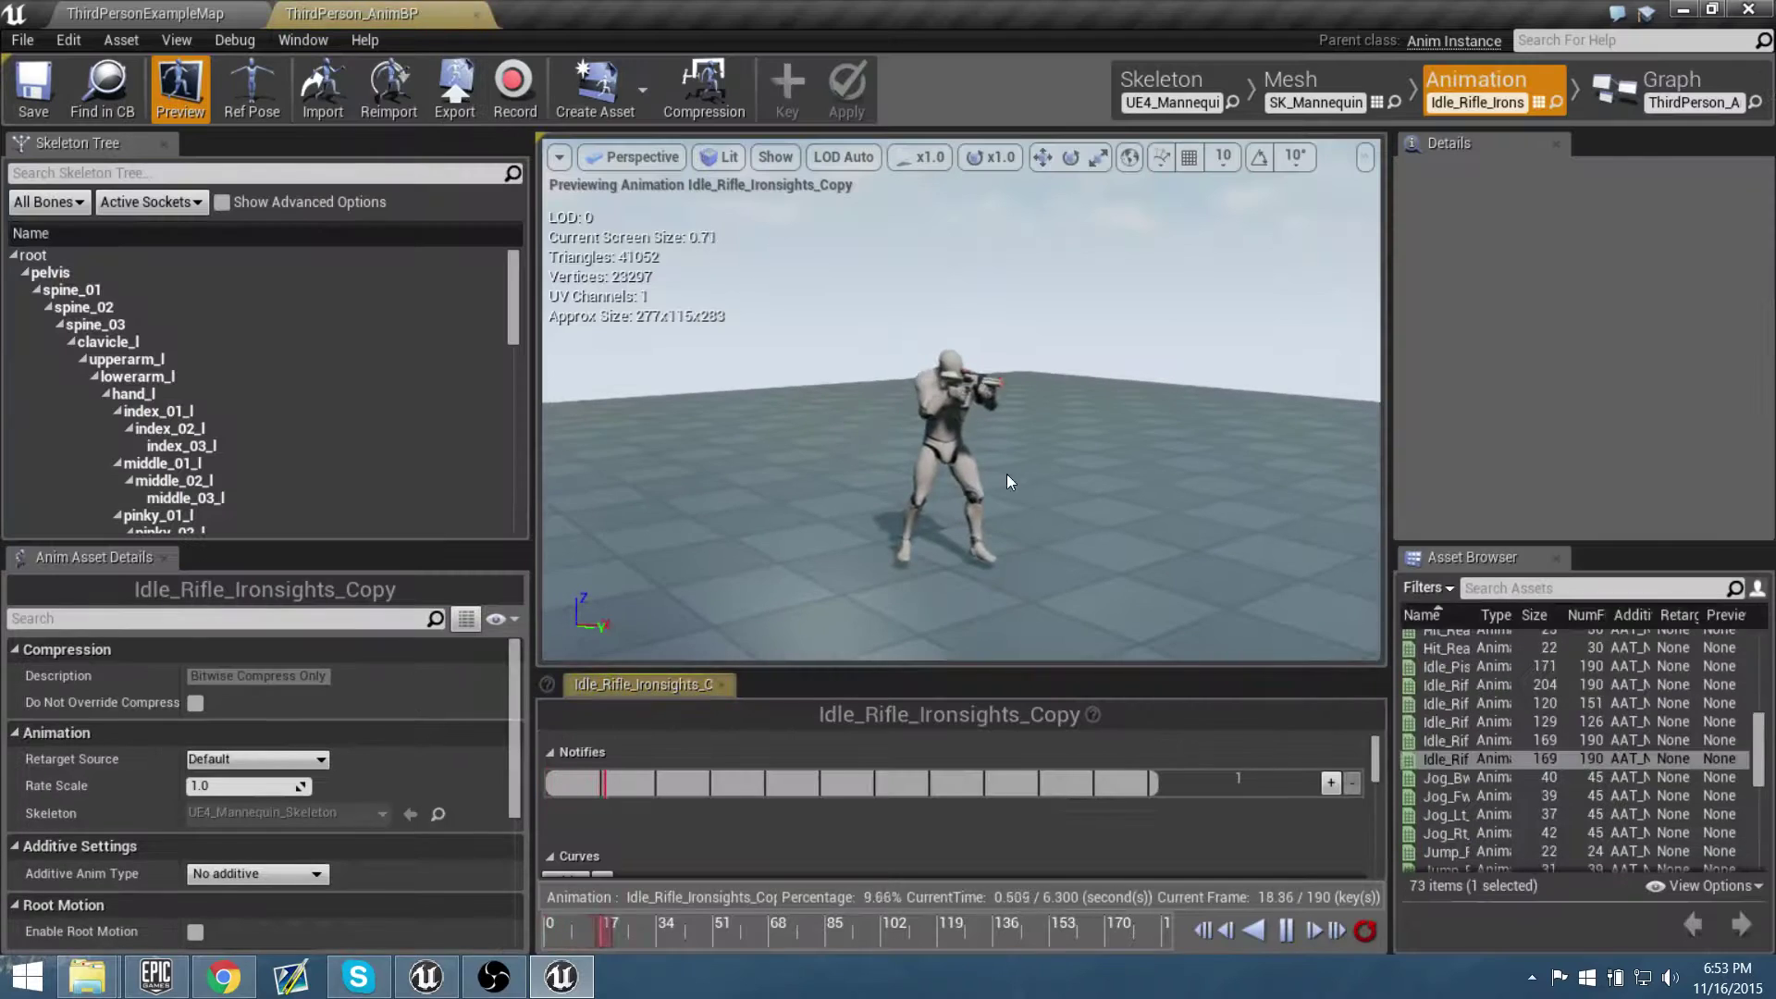
key("w")
right_click_drag(1006, 474, 1163, 476)
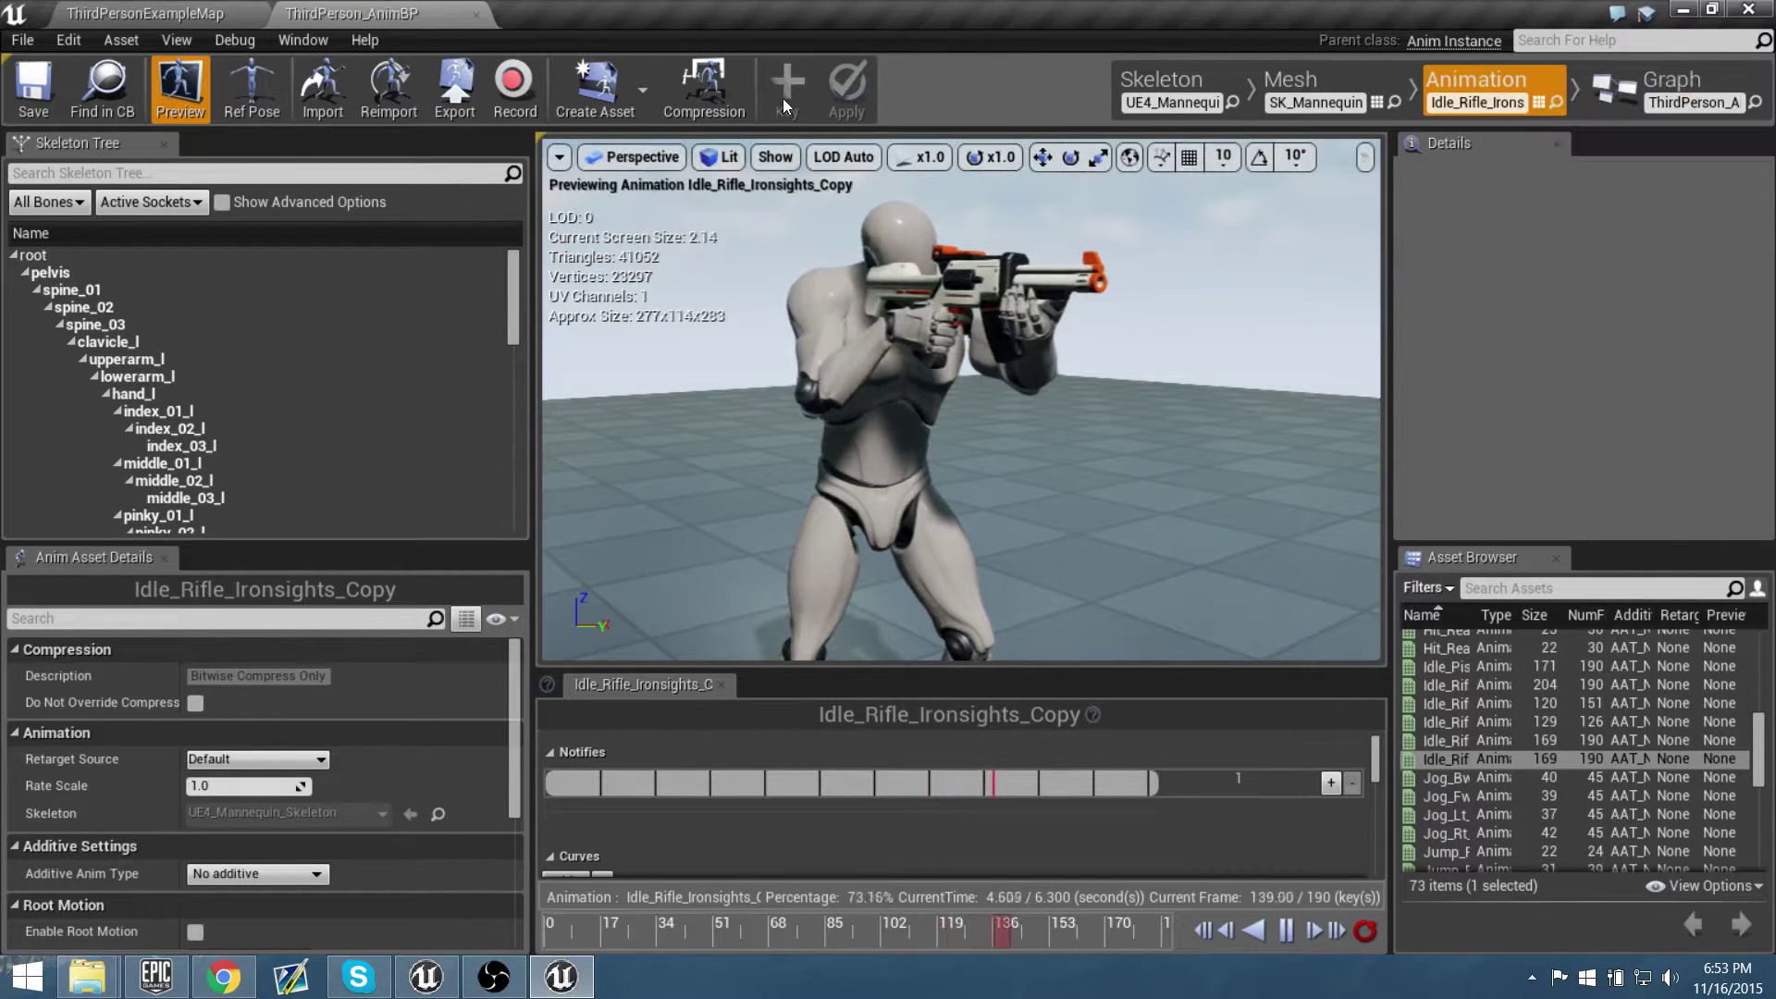
Return to the anim graph and run a short game preview to check how the character aims
left_click(1623, 92)
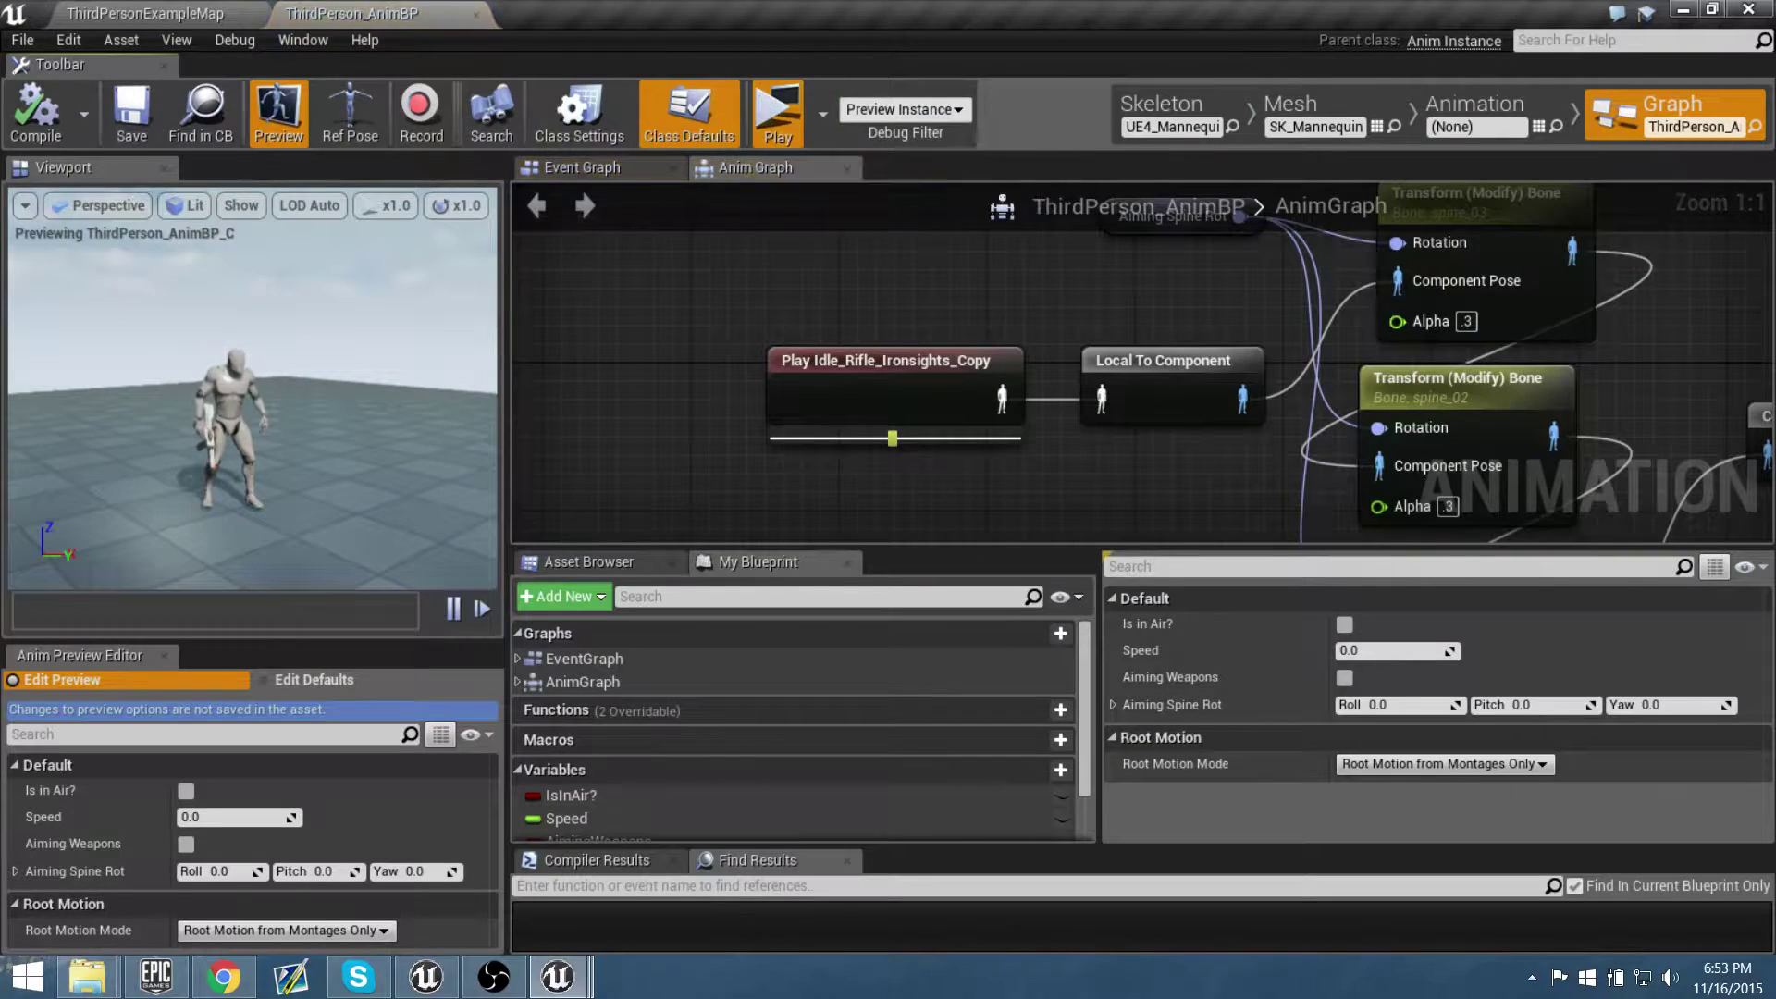
left_click(778, 114)
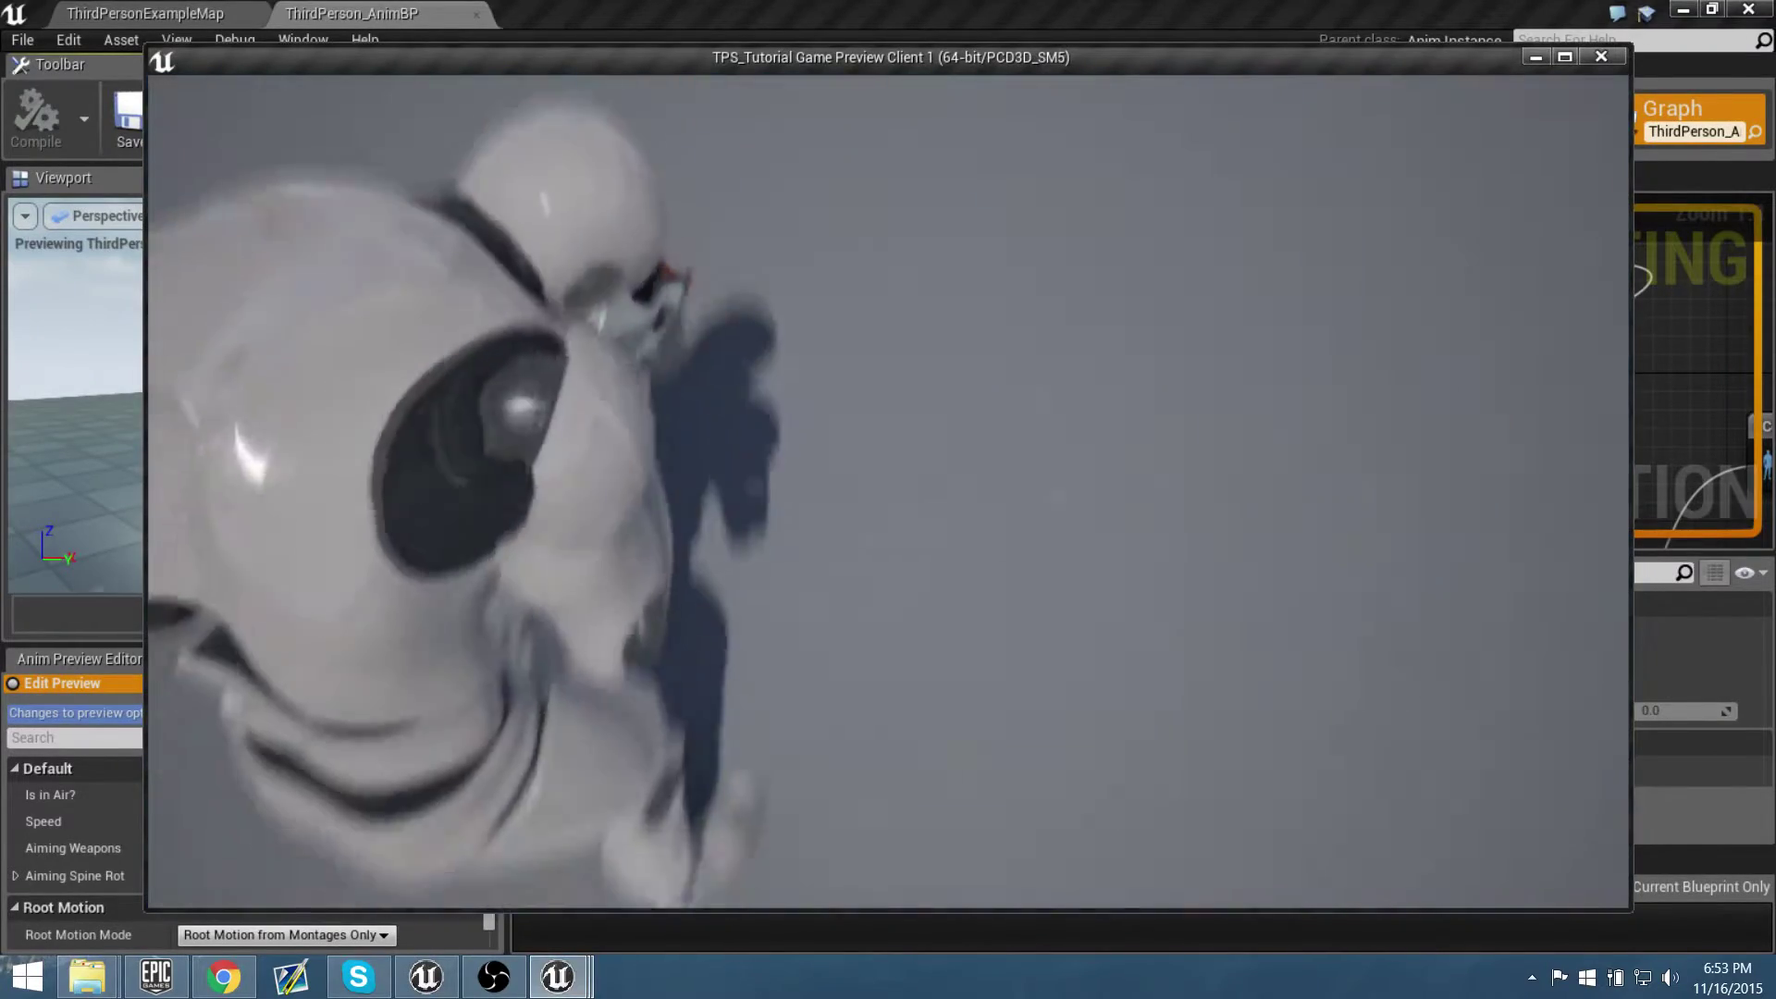
key("Escape")
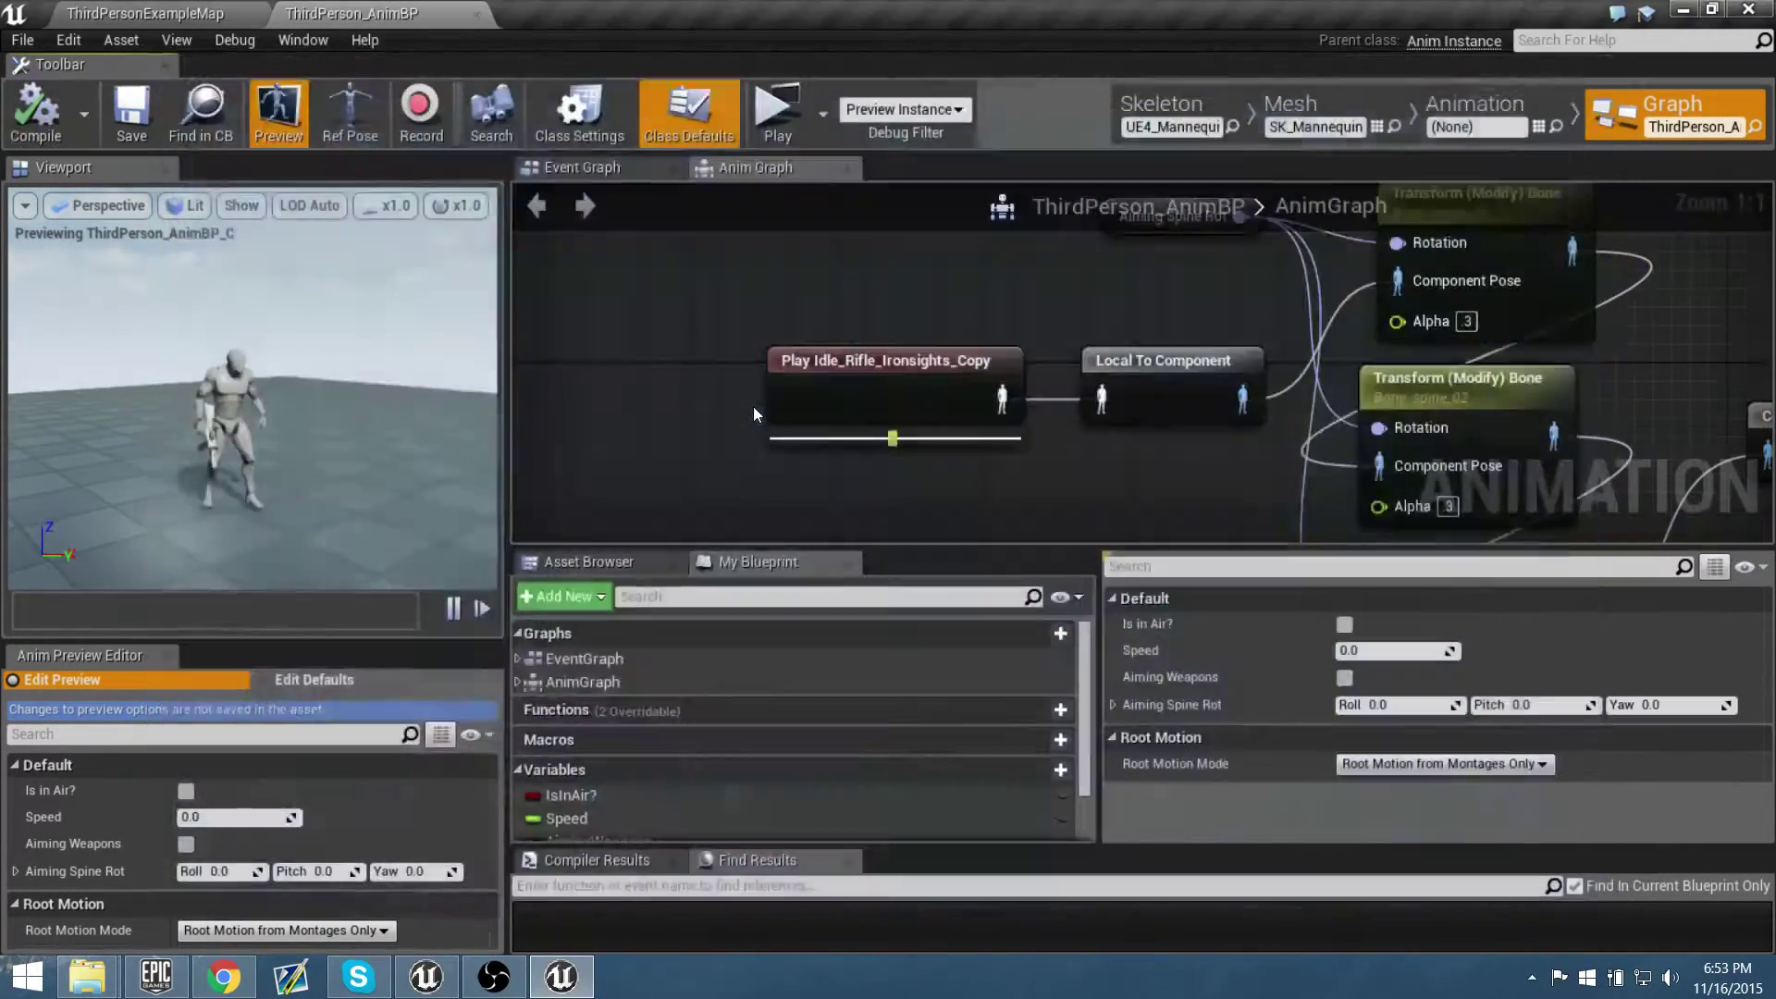
Reopen the Idle_Rifle_Ironsights_Copy animation from its play node, pause the playback and rewind it to frame 0
left_click(814, 398)
left_click(1472, 101)
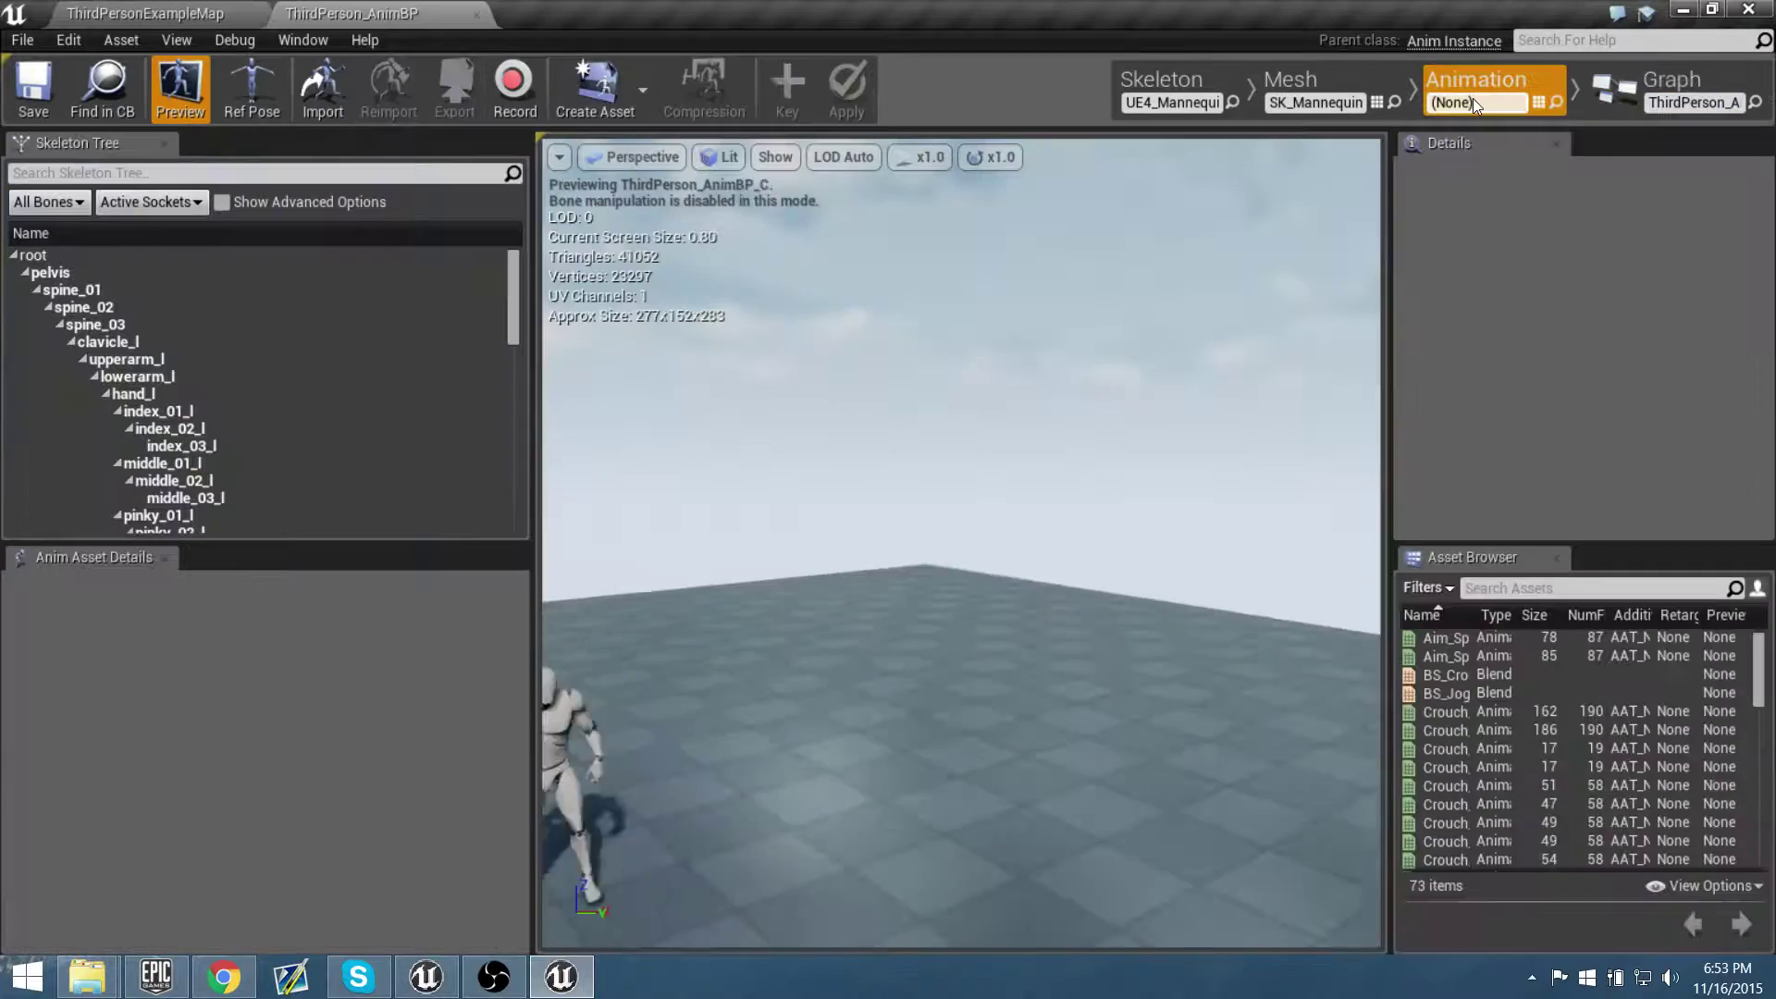
left_click(1642, 81)
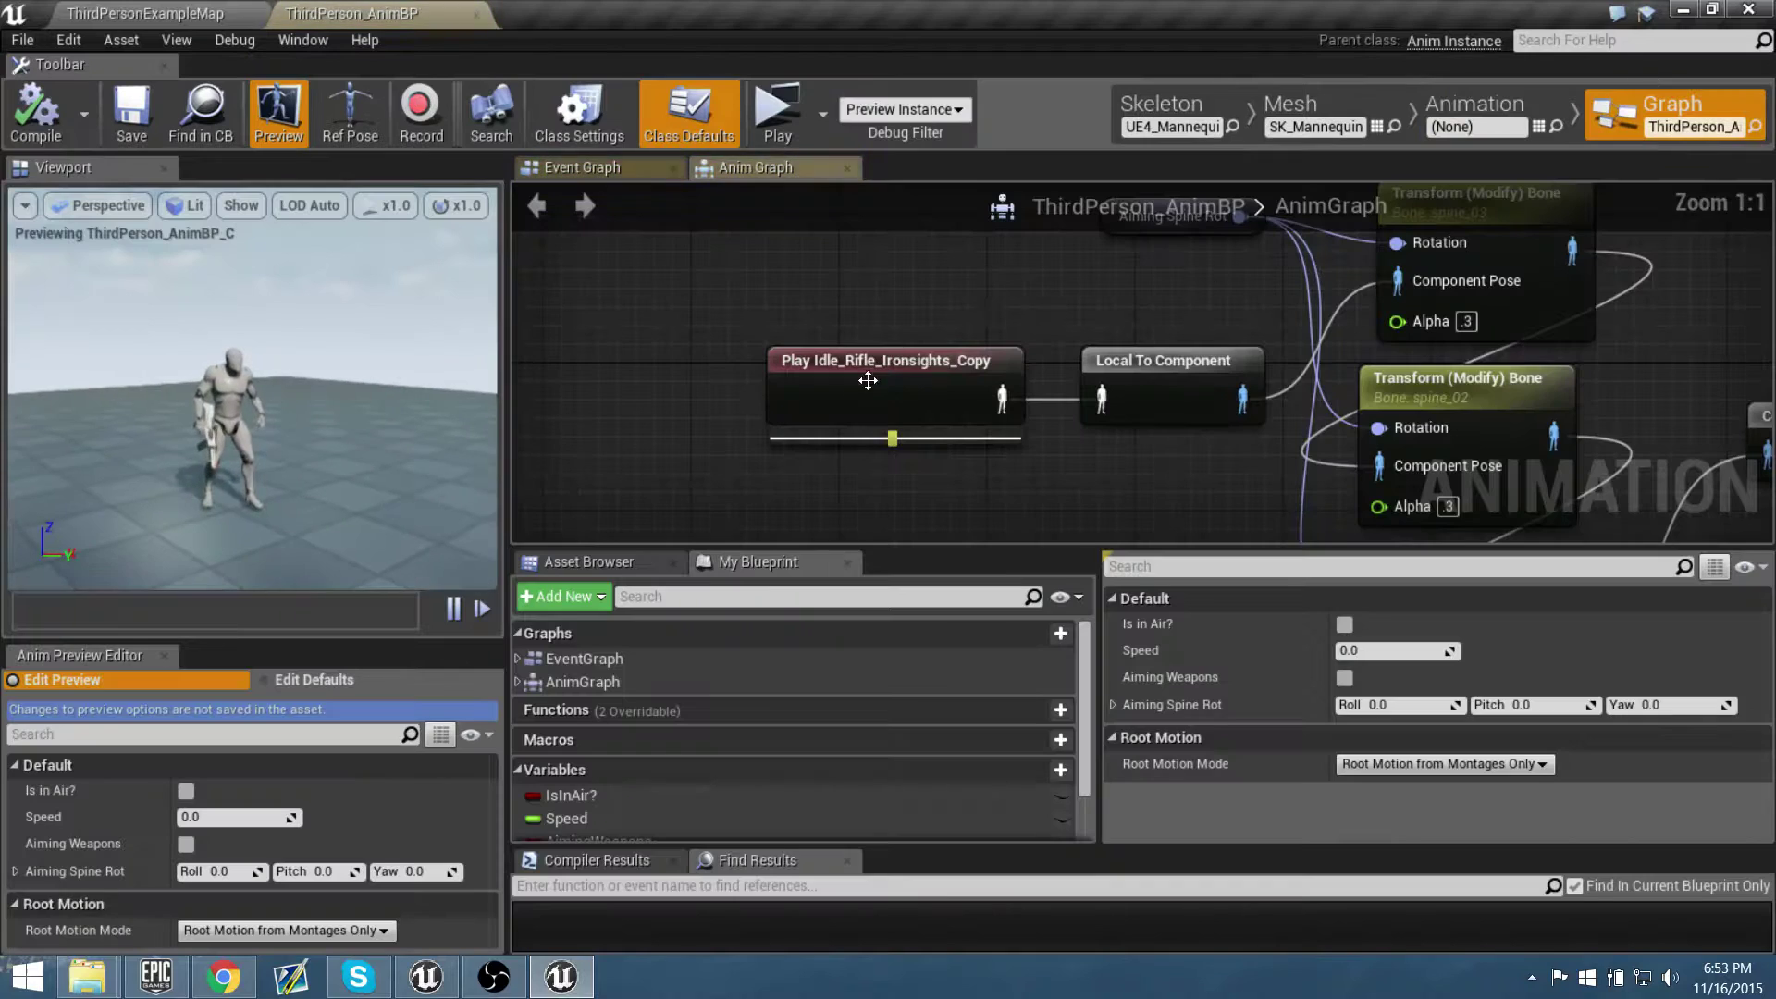
double_click(868, 381)
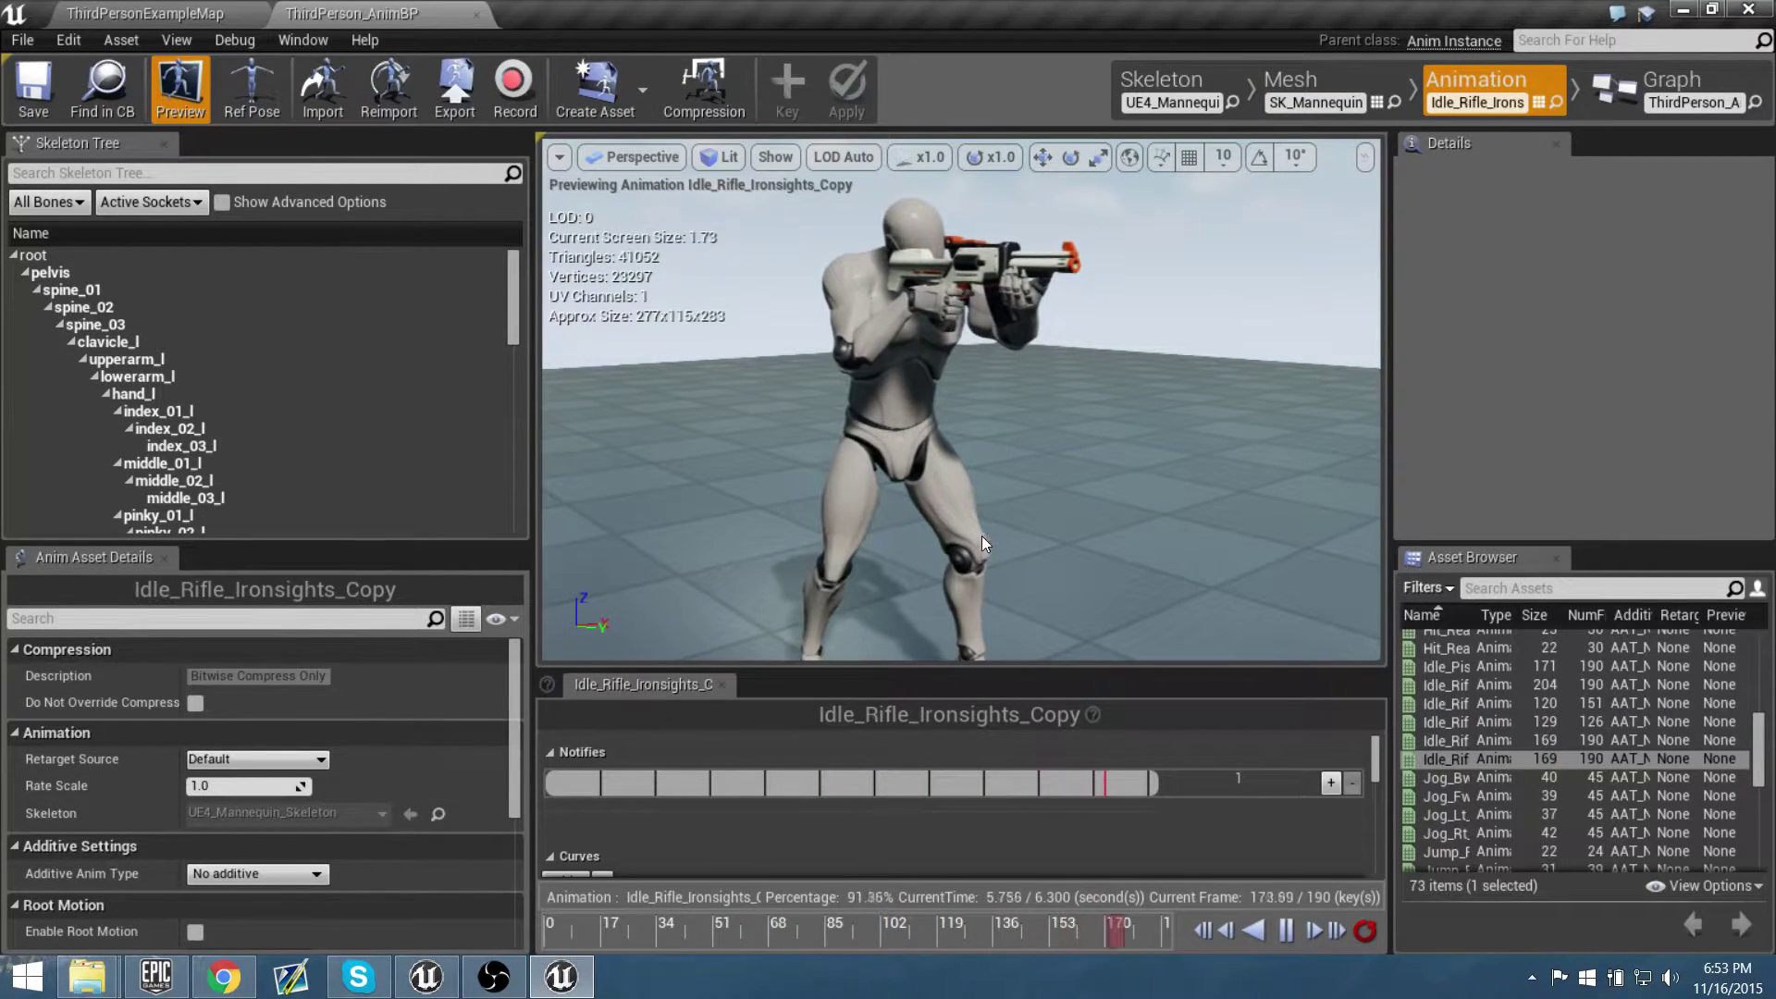
left_click(1284, 931)
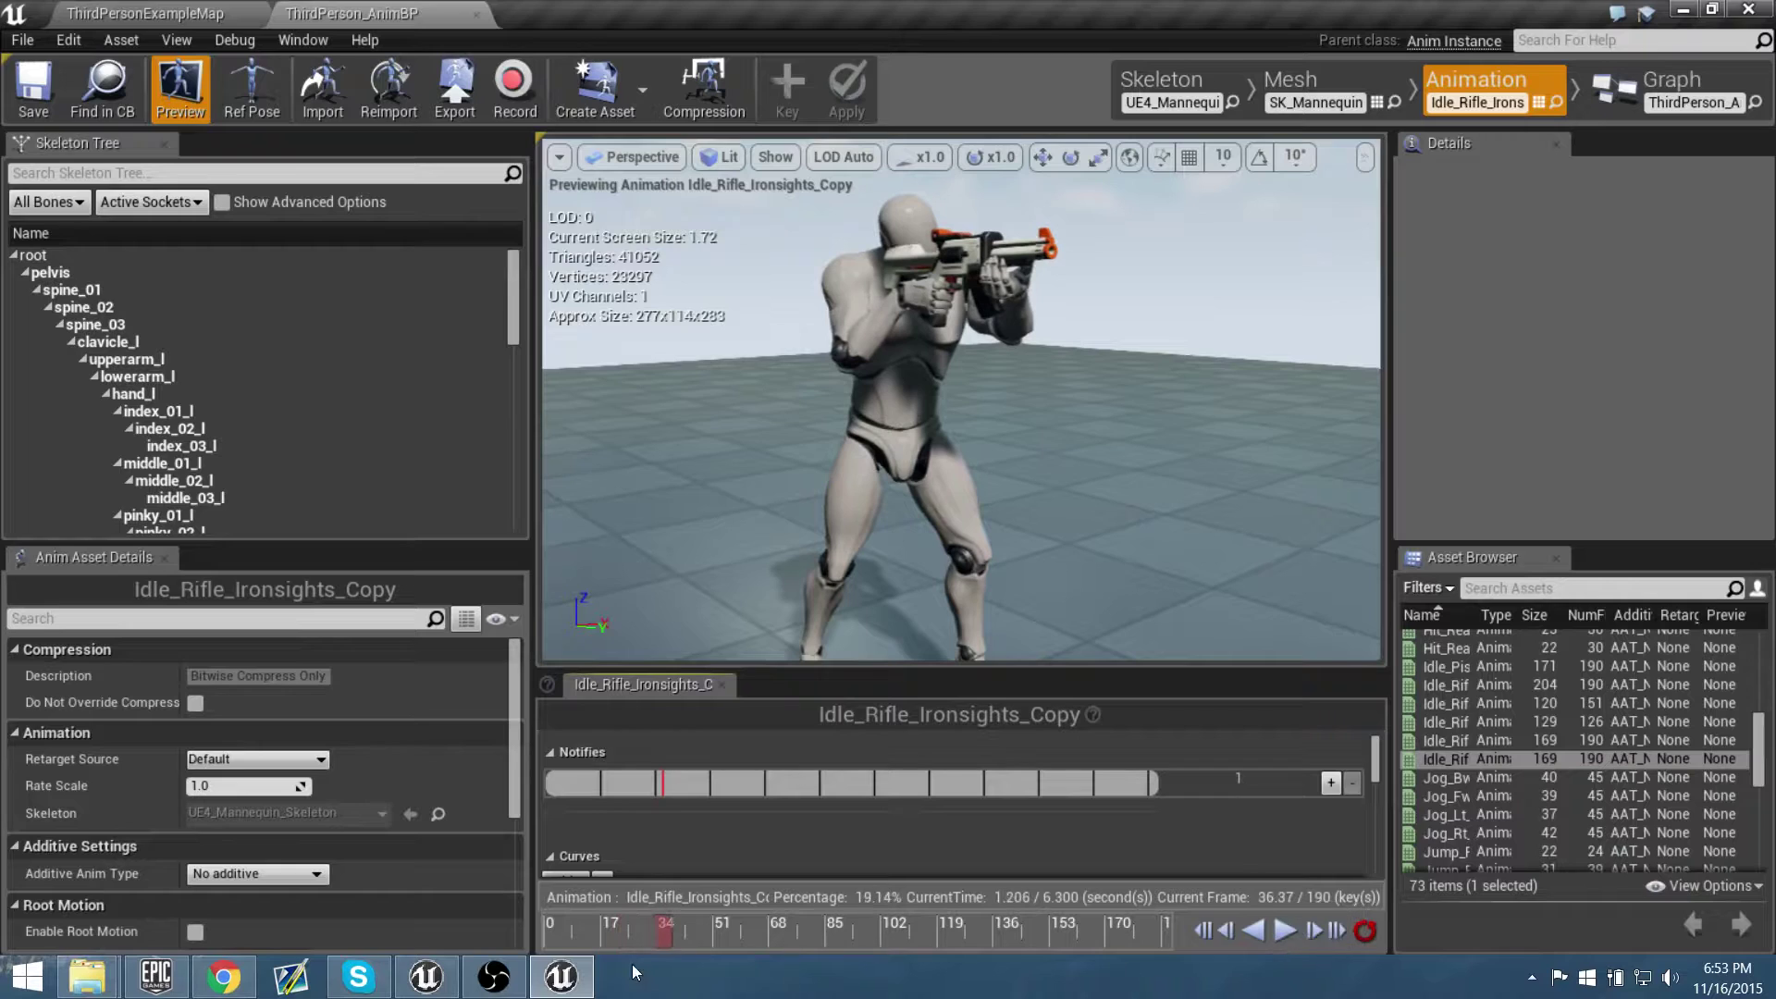
left_click_drag(659, 923, 449, 928)
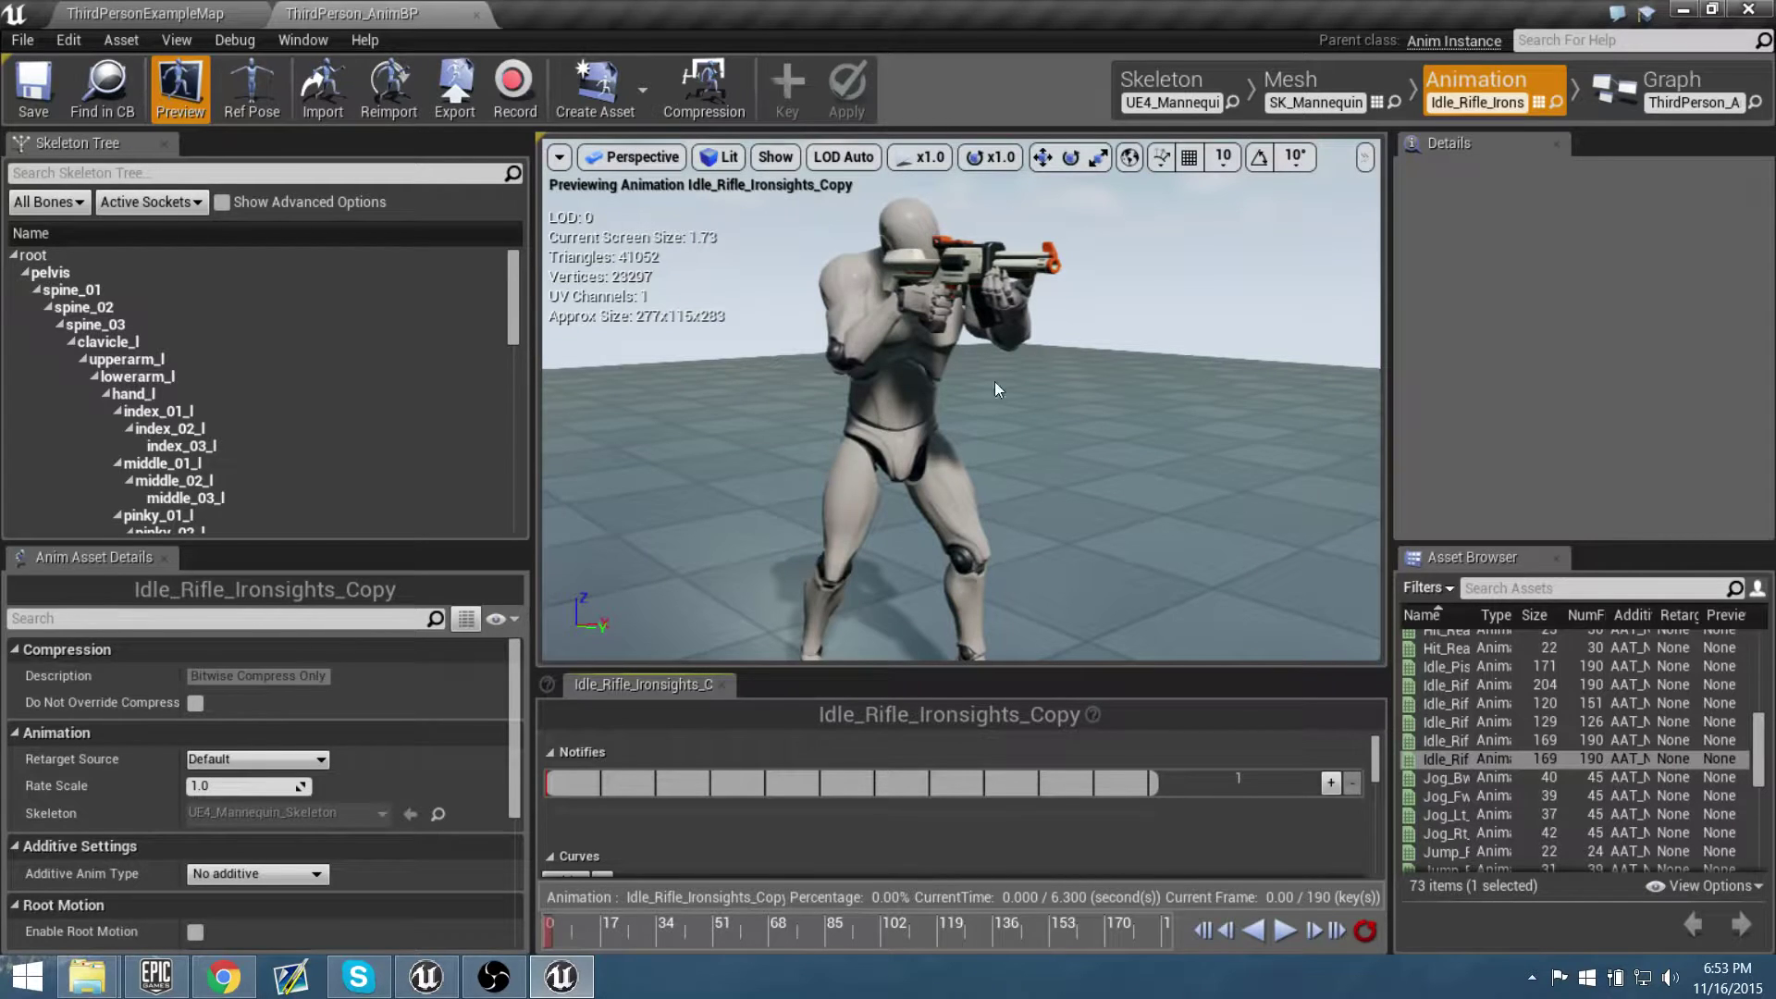
Select the spine_01 bone, activate rotation and set the transform gizmo to local space
left_click(128, 292)
right_click_drag(946, 508, 932, 504)
key("r")
left_click(252, 288)
mouse_move(1071, 564)
right_mouse_down()
mouse_move(1134, 559)
mouse_move(1112, 537)
mouse_move(1123, 416)
mouse_move(1097, 585)
right_mouse_up()
key("w")
key("e")
key("a")
key("w")
left_click(1131, 157)
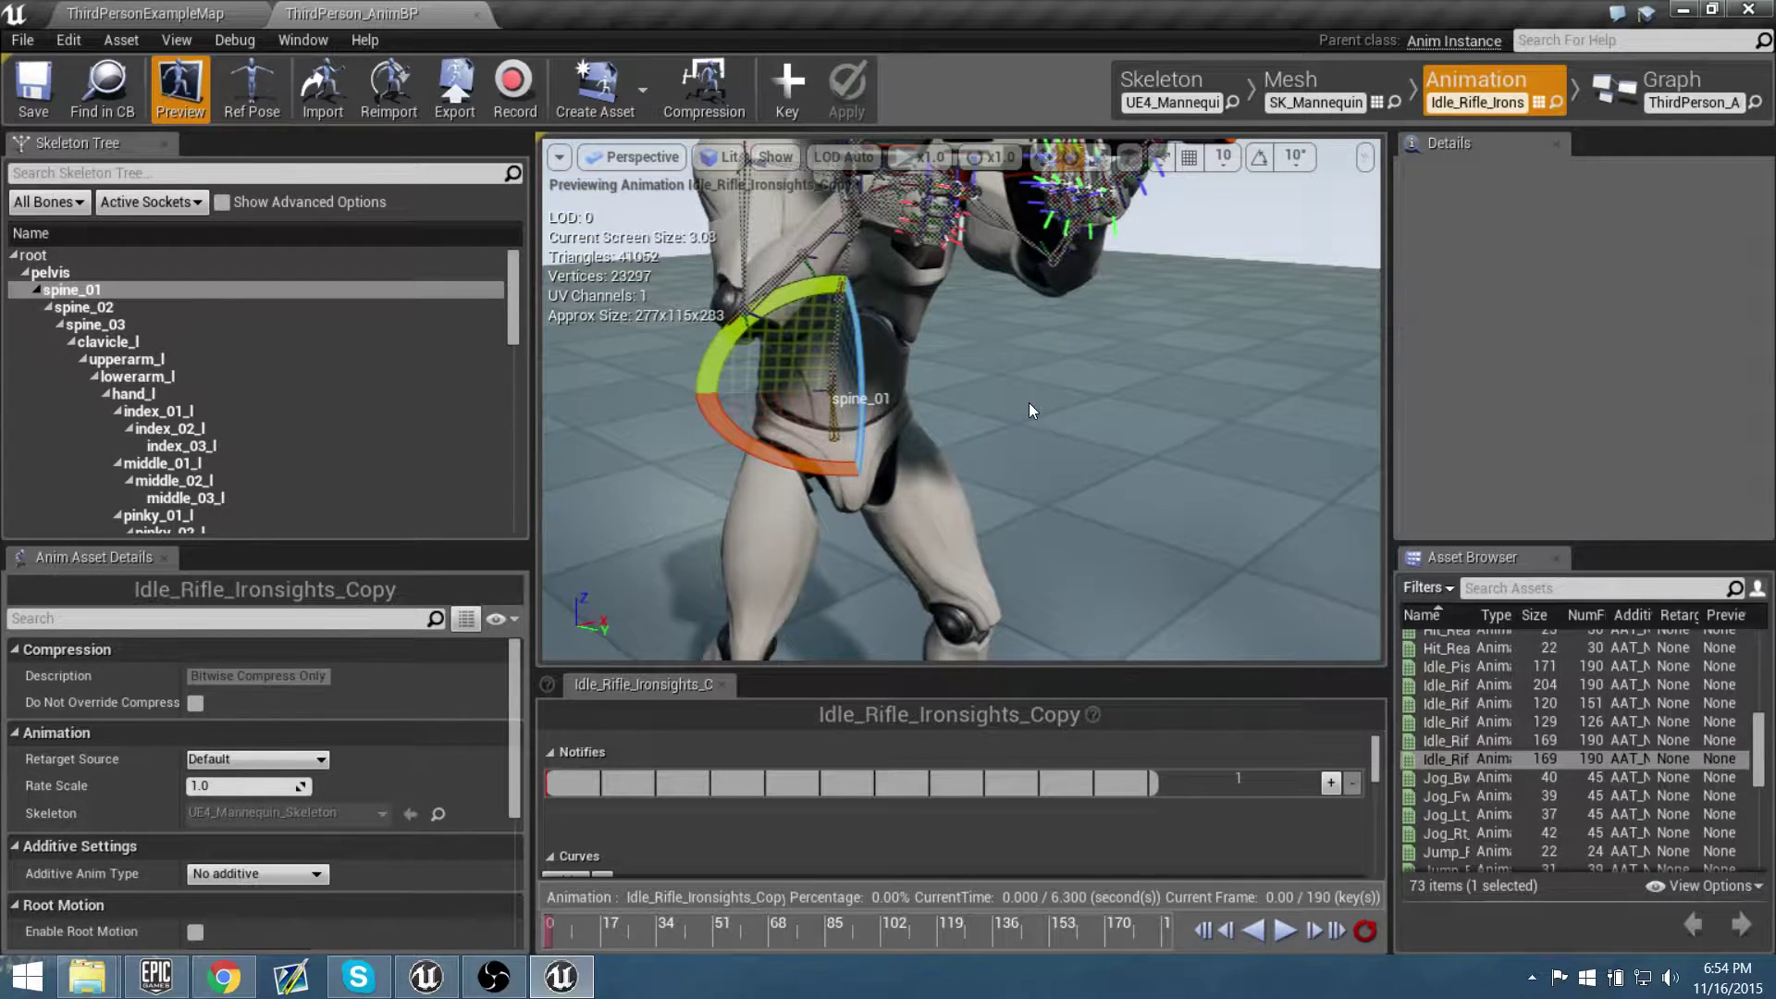
Examine the aiming pose from behind and from the side with the spine_02 and spine_03 bones selected
right_click_drag(999, 435, 518, 530)
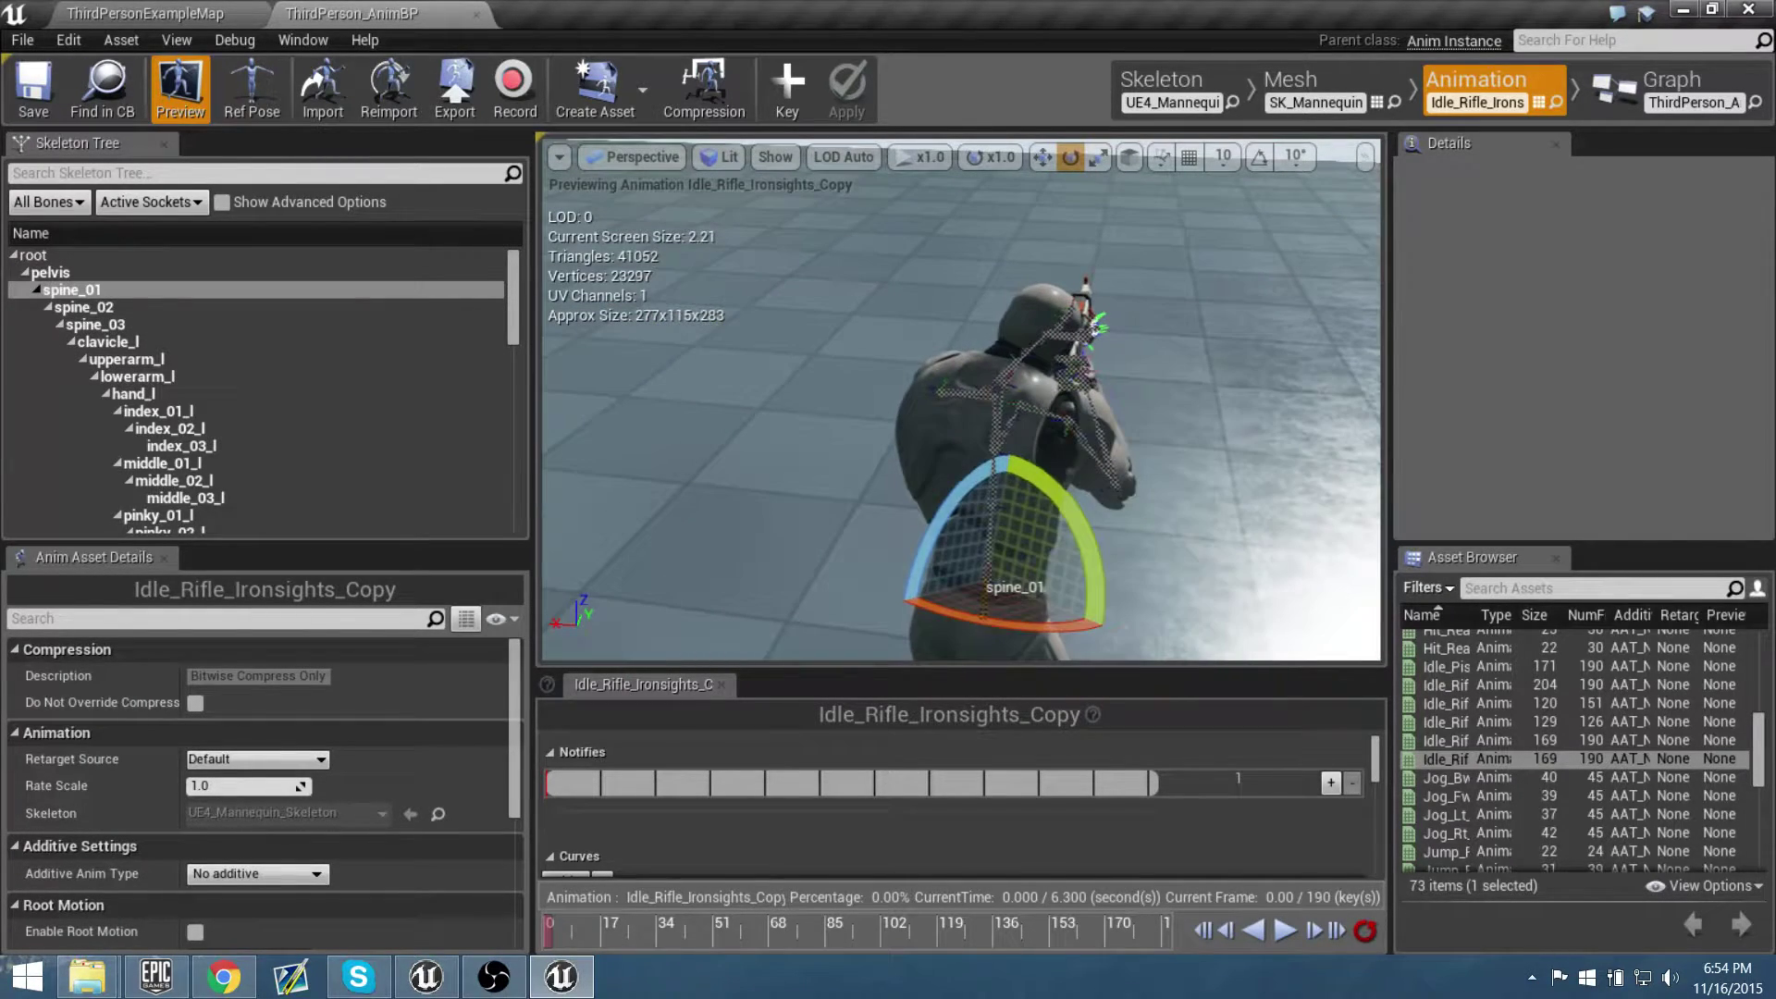
left_click(111, 313)
left_click(131, 325)
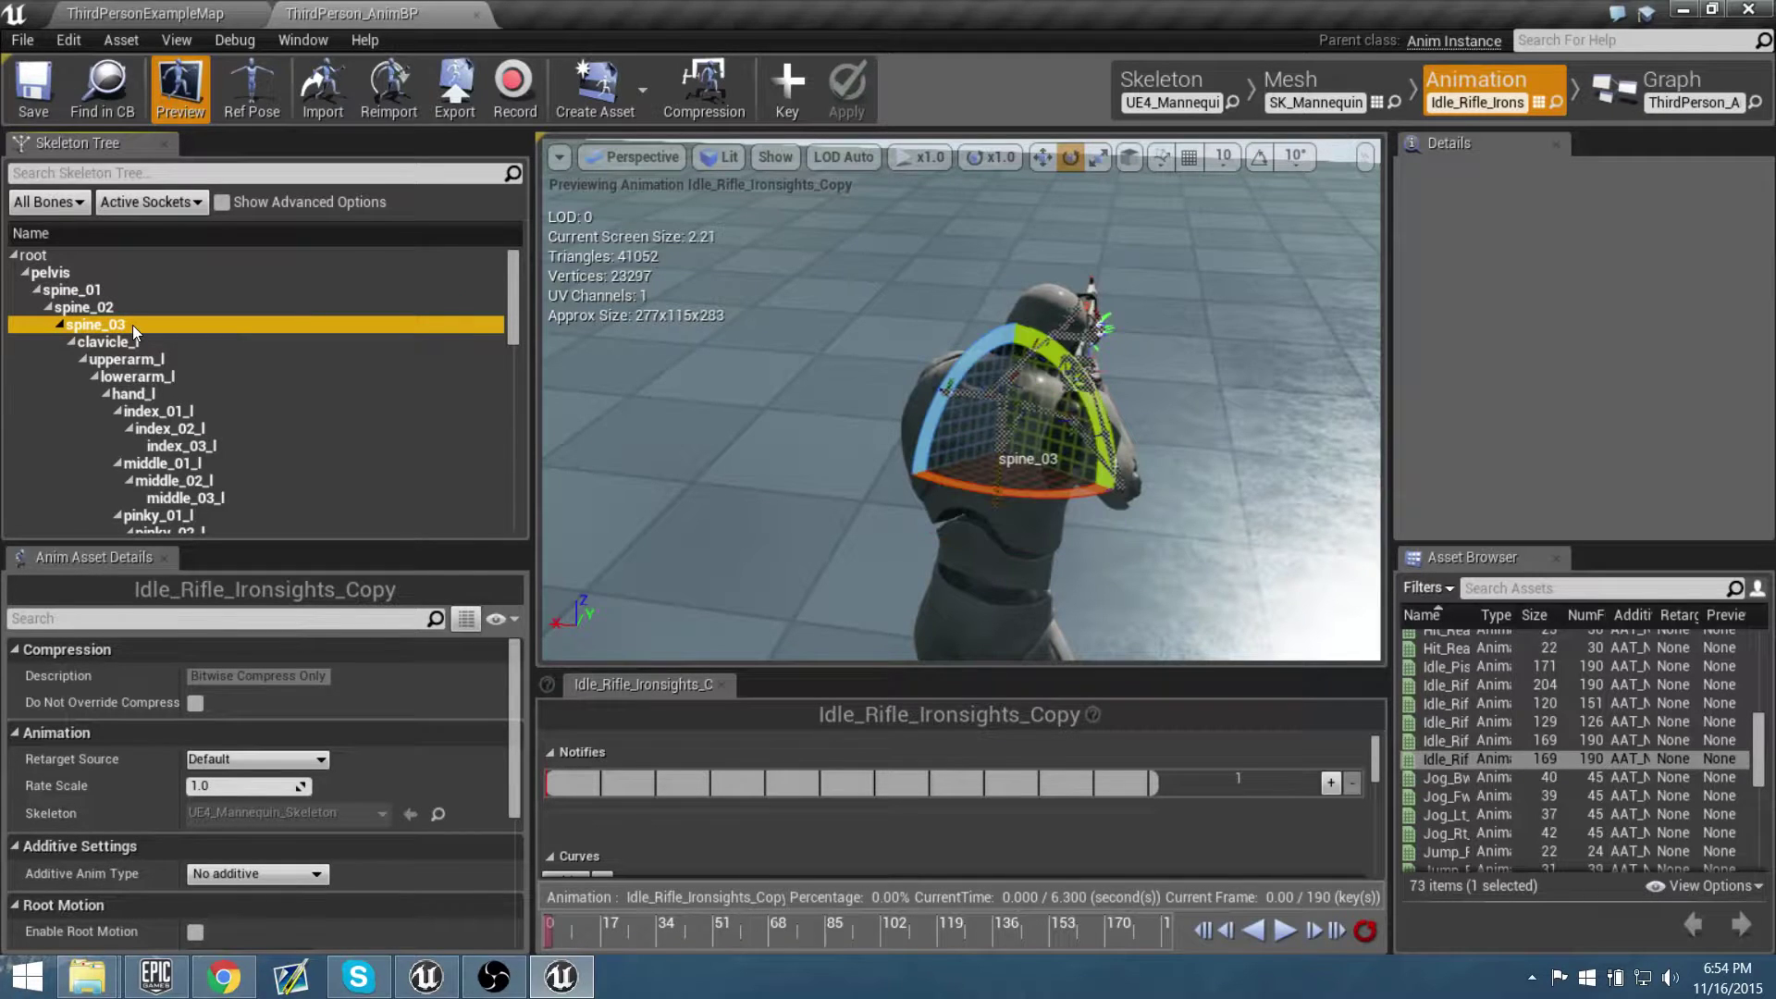
left_click_drag(783, 557, 481, 551, "alt")
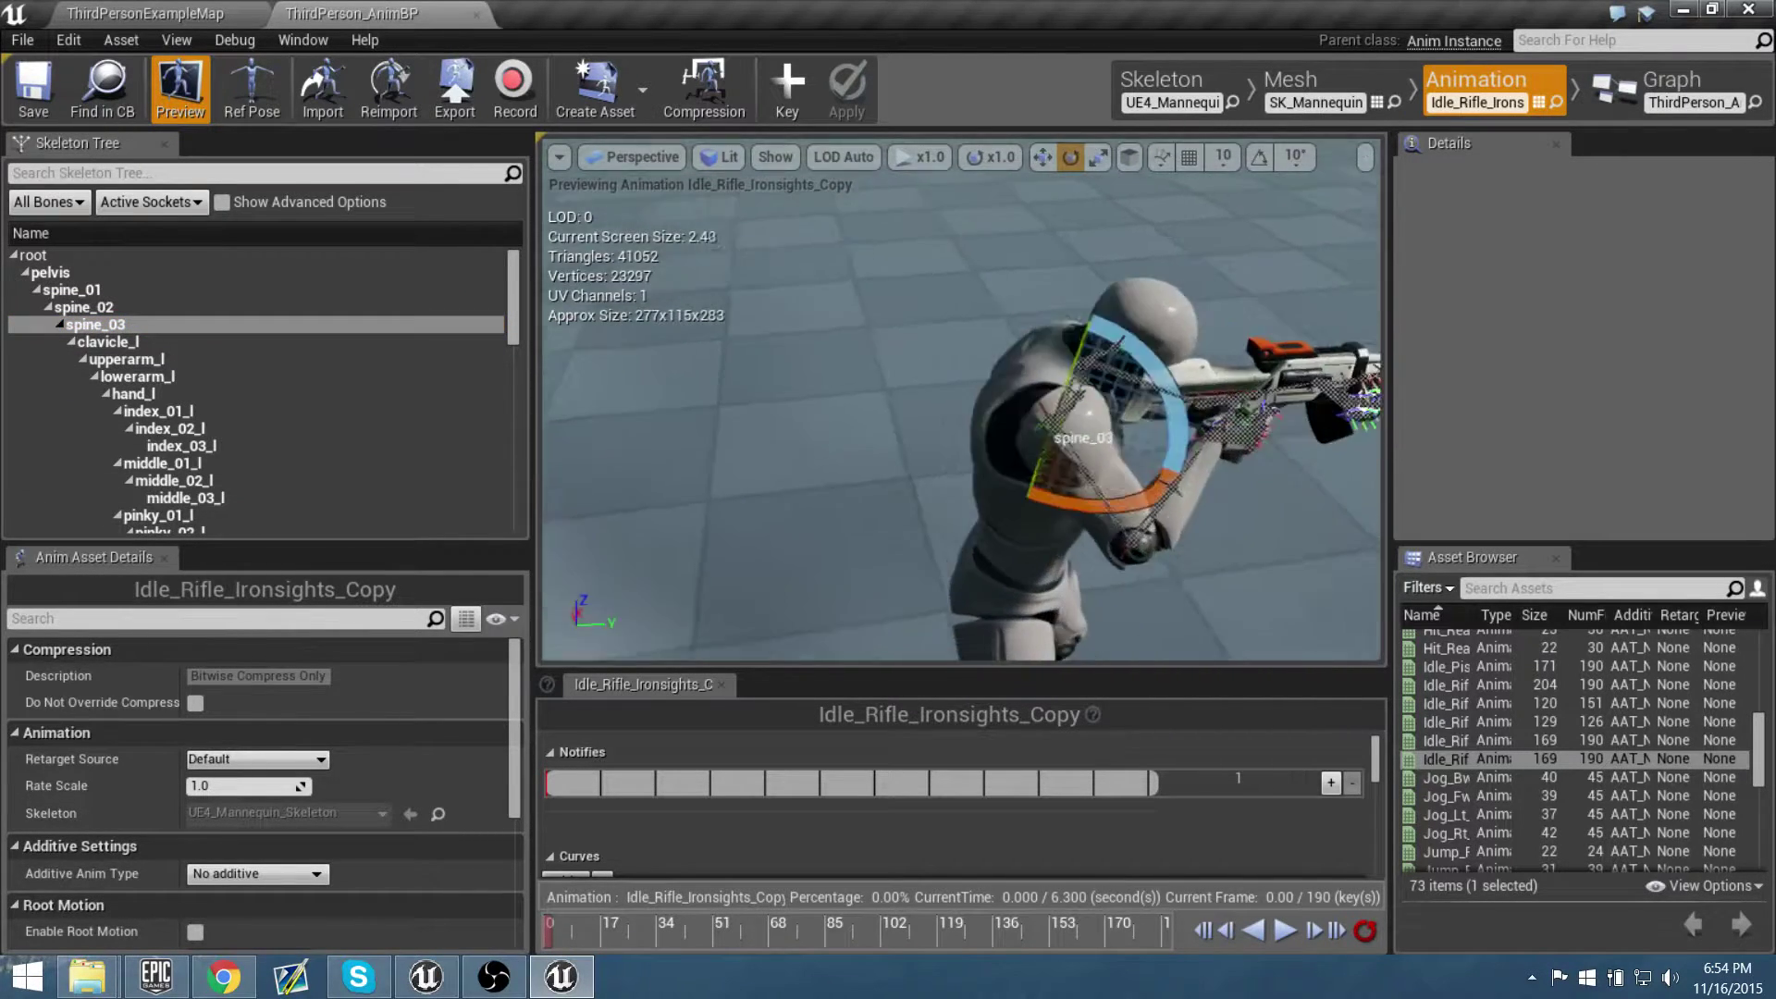
right_click_drag(783, 557, 666, 481)
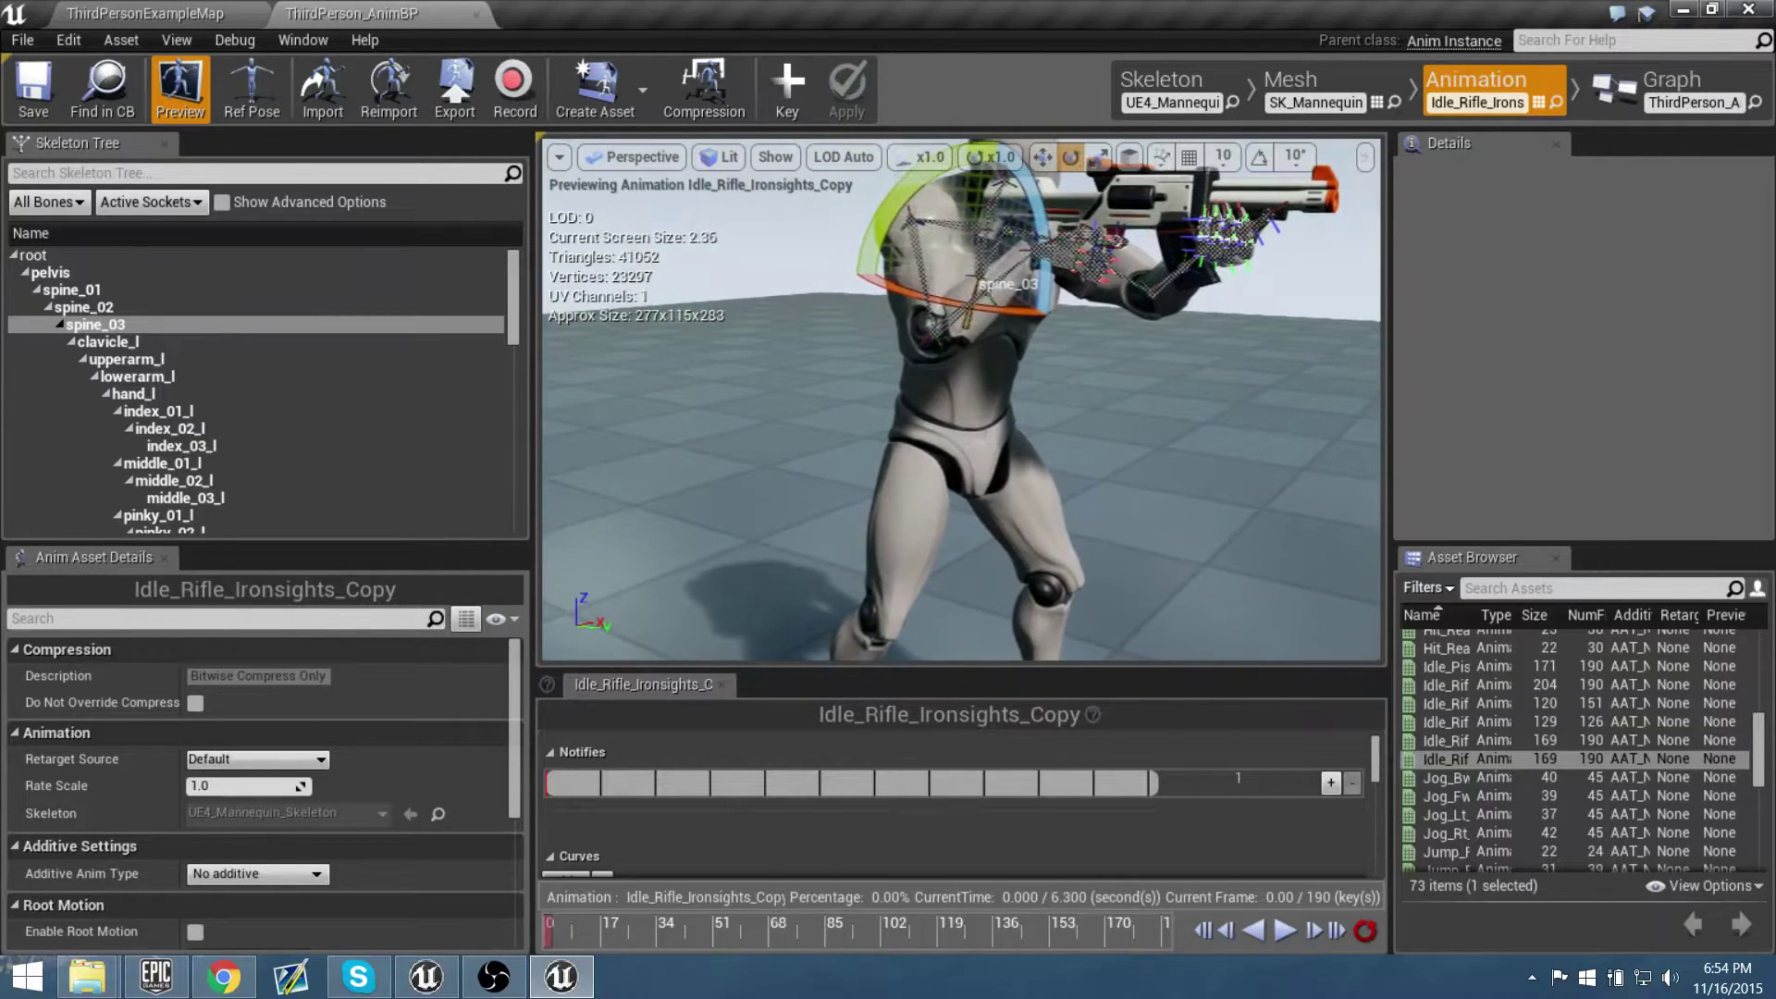
mouse_move(856, 470)
right_mouse_down()
mouse_move(824, 460)
mouse_move(885, 472)
right_mouse_up()
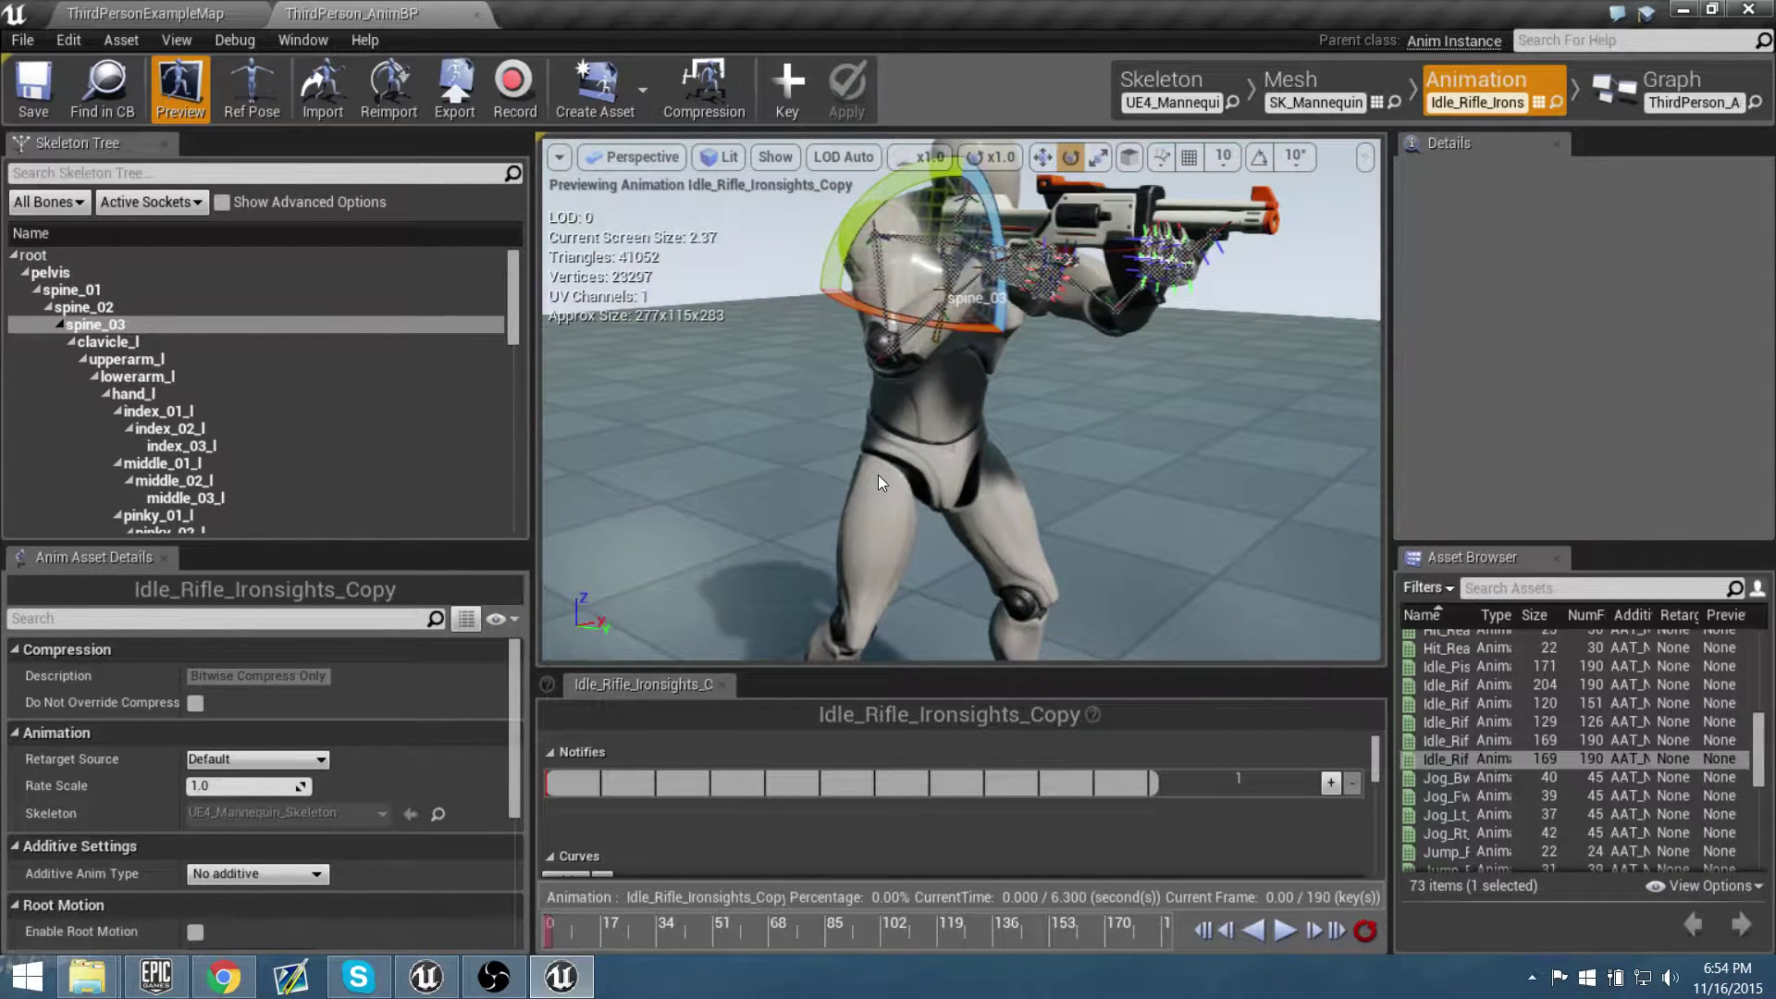
Set the transform gizmo to world space and add a key for the spine_01 bone at frame 0
left_click(1130, 157)
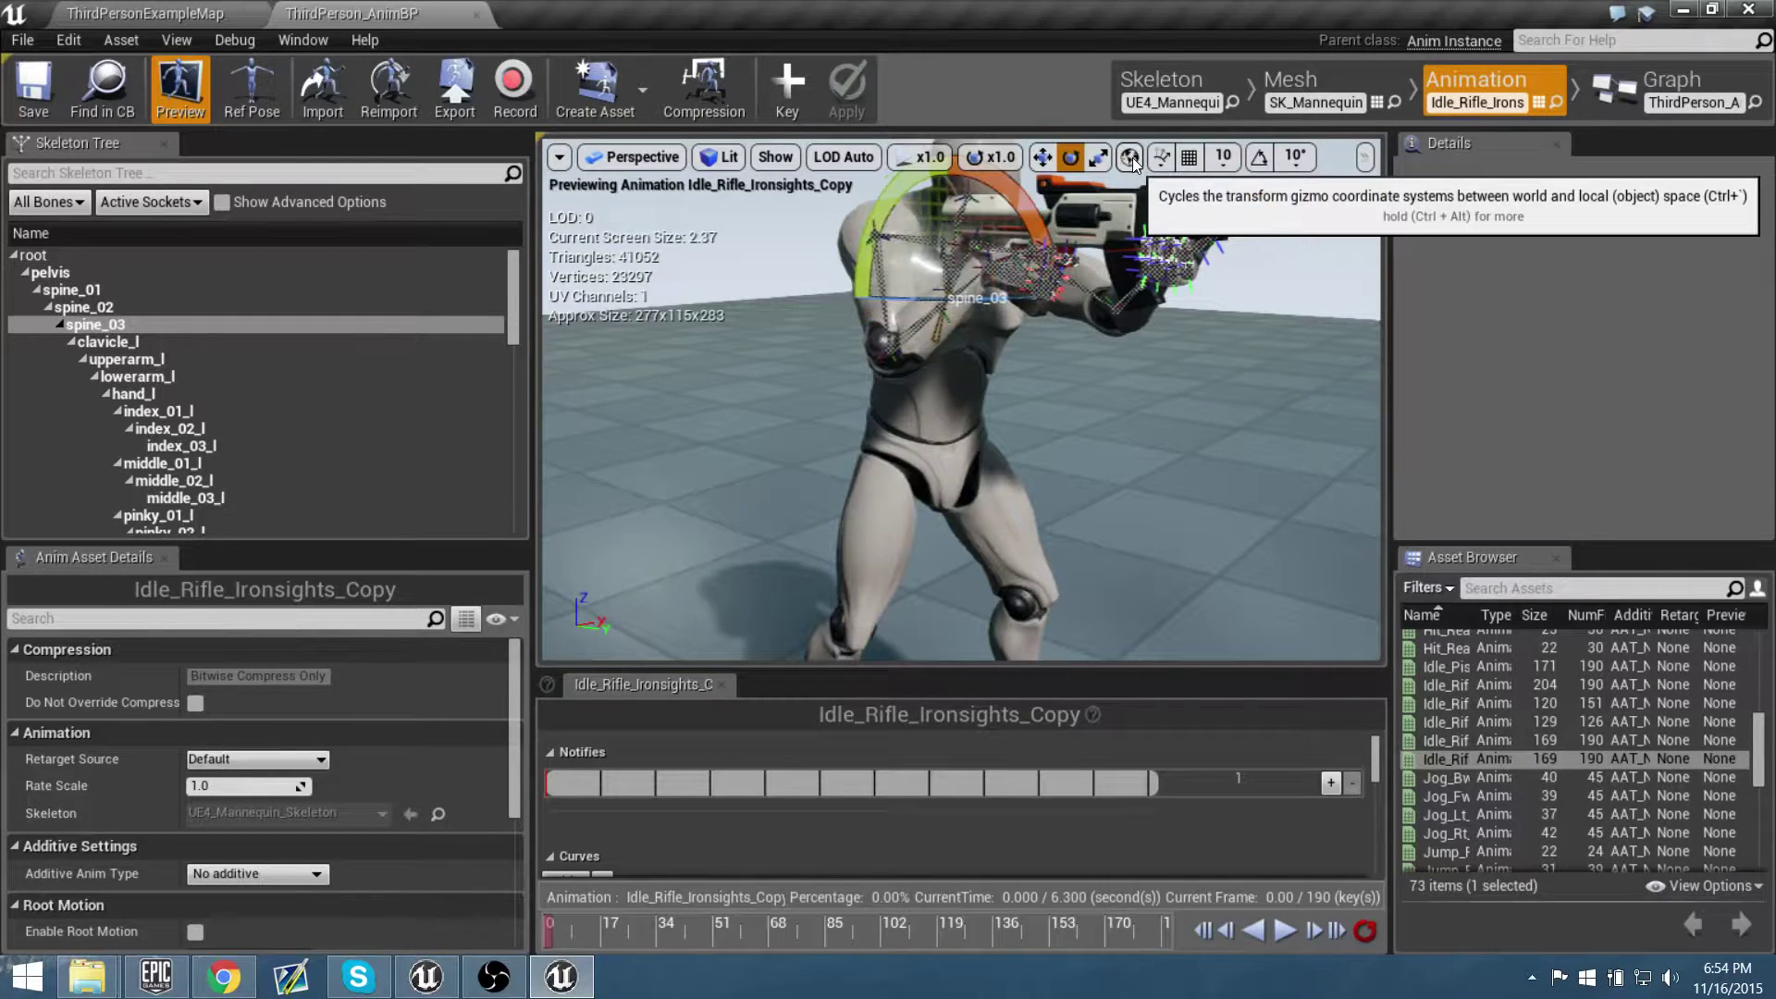
left_click(233, 289)
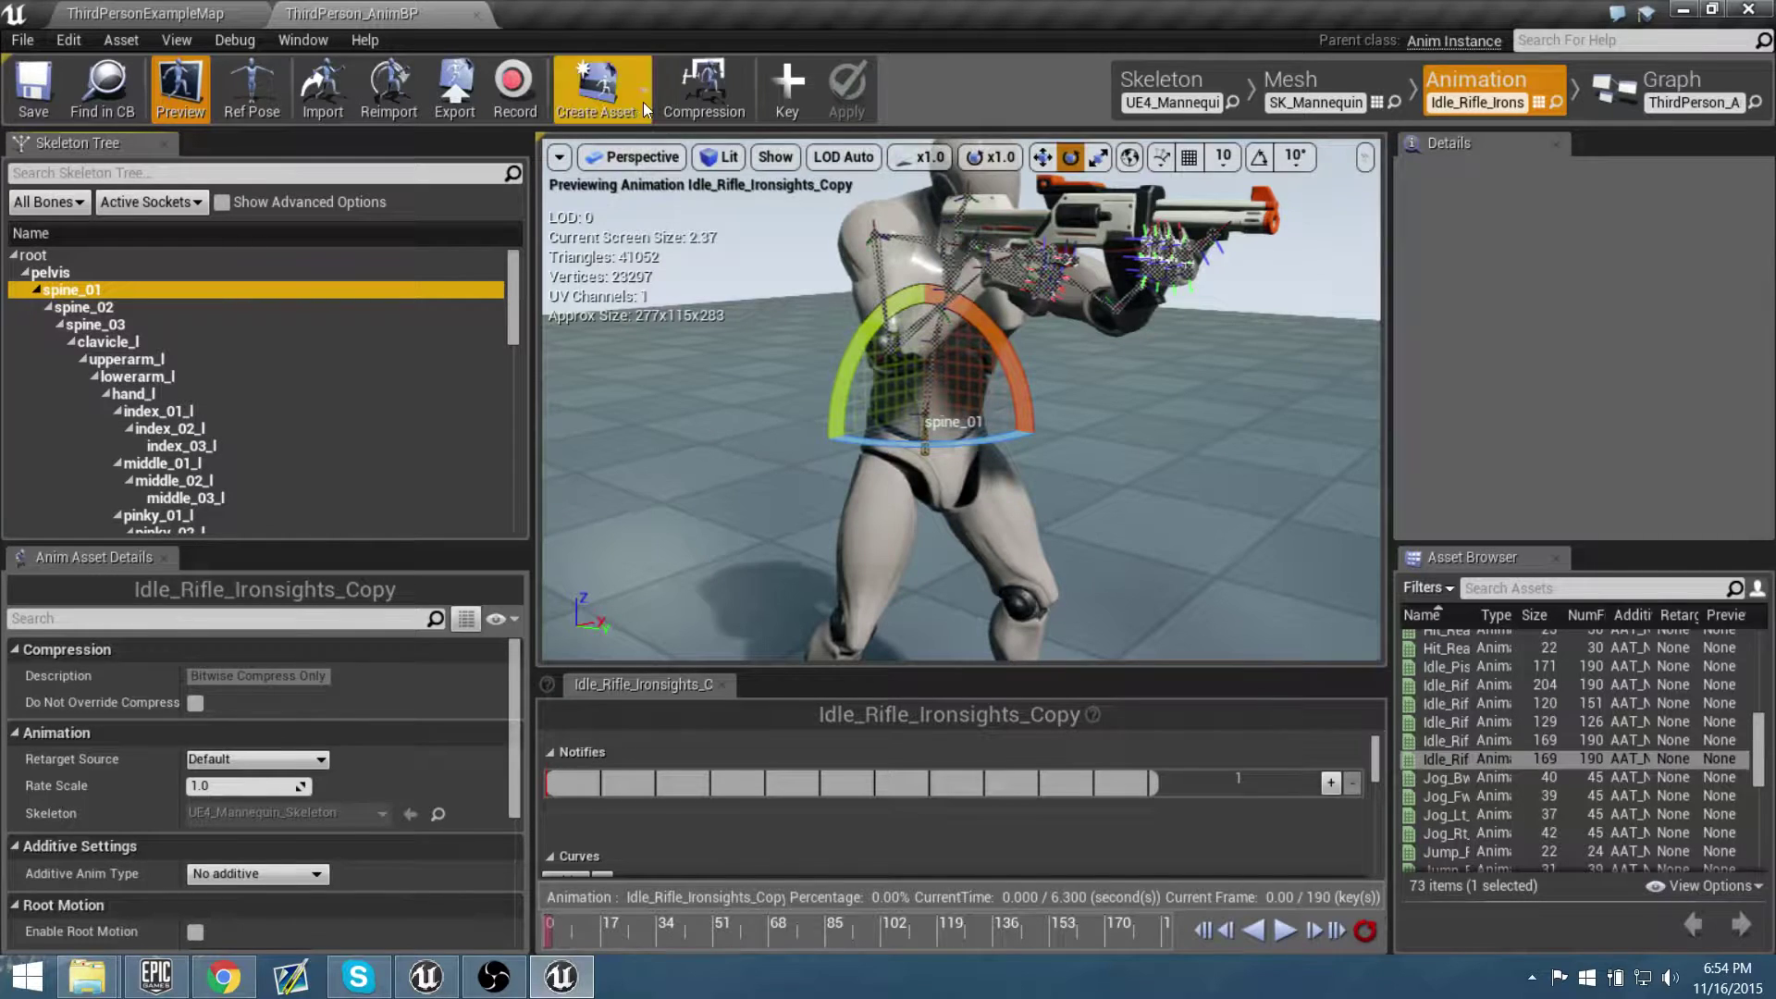
left_click(786, 98)
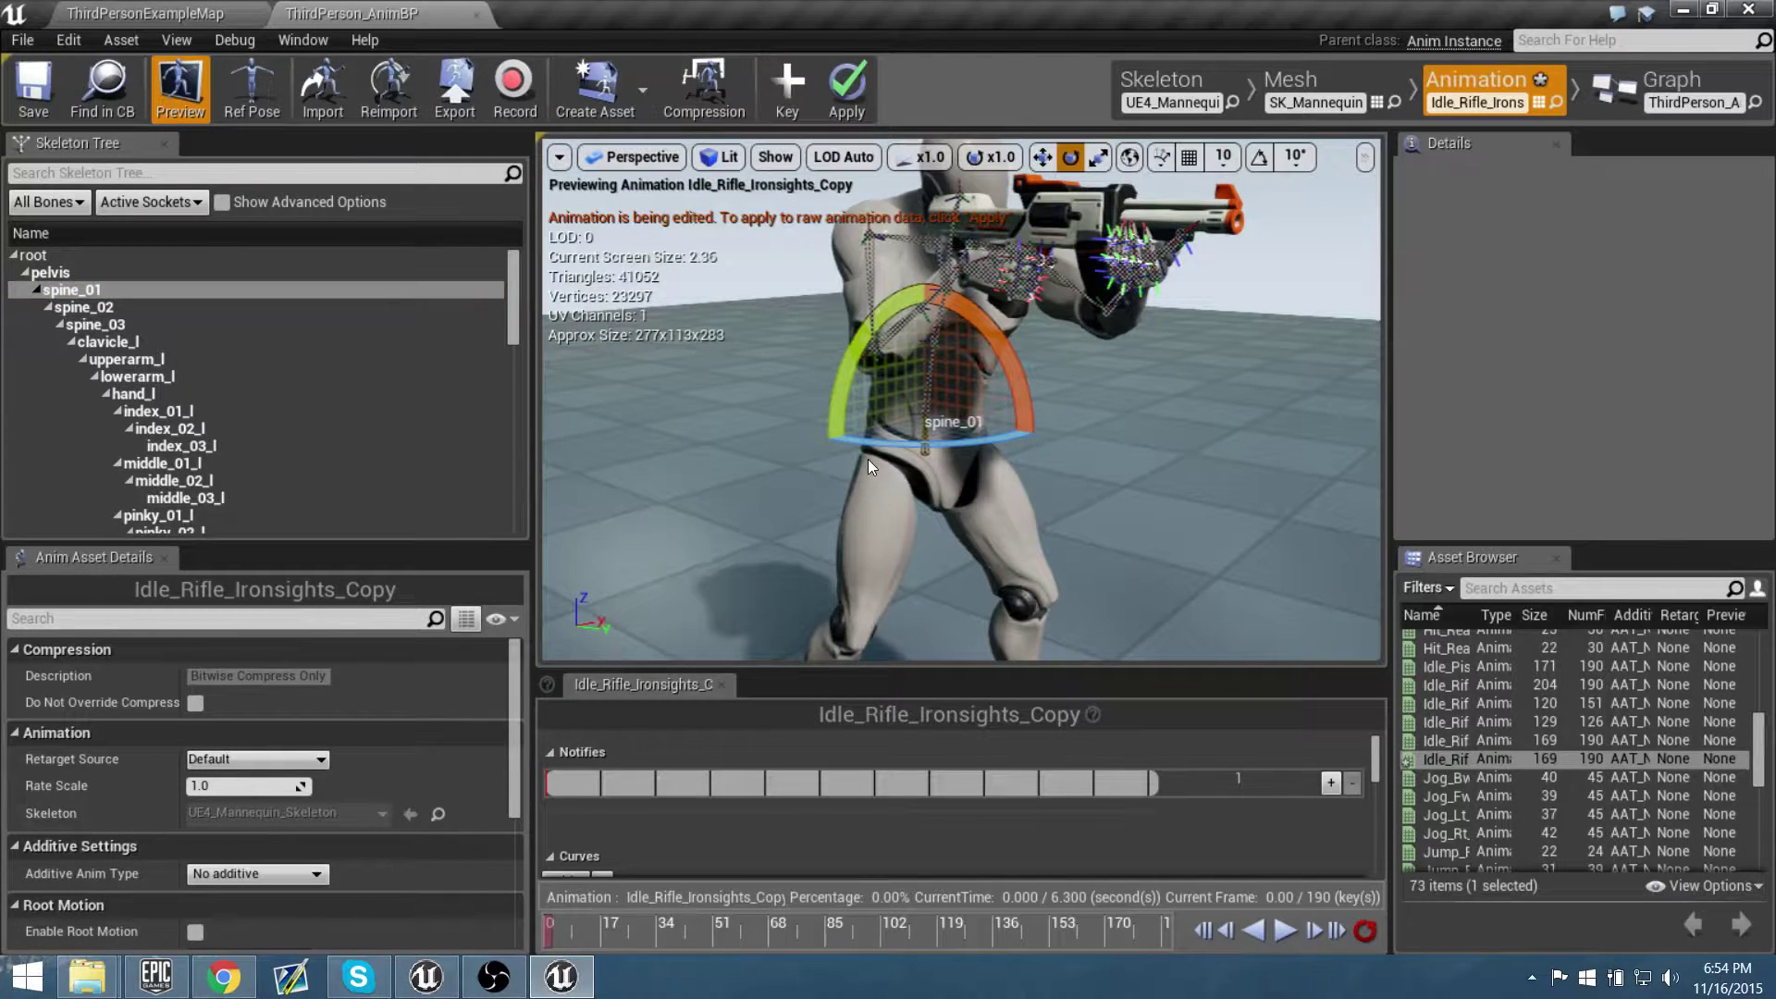
Switch the preview to the Top view and rotate the spine_01 bone by about -19 degrees around the vertical axis
right_click_drag(868, 458, 861, 505)
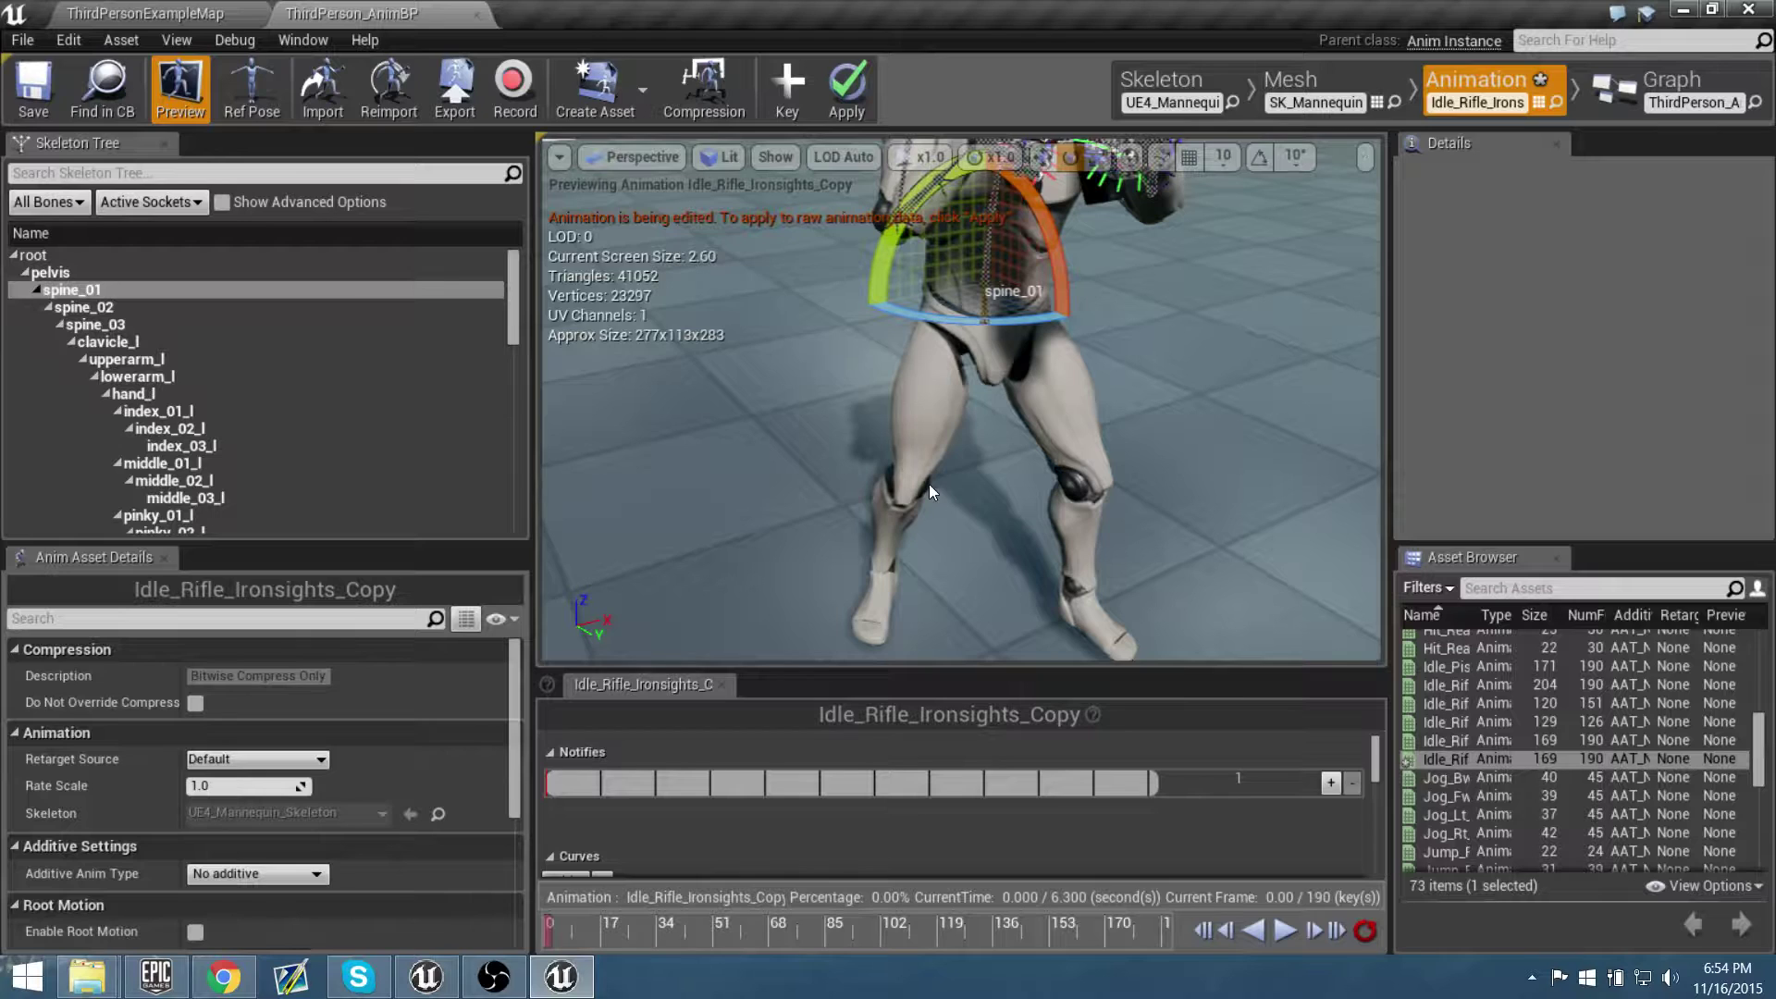
key("alt+j")
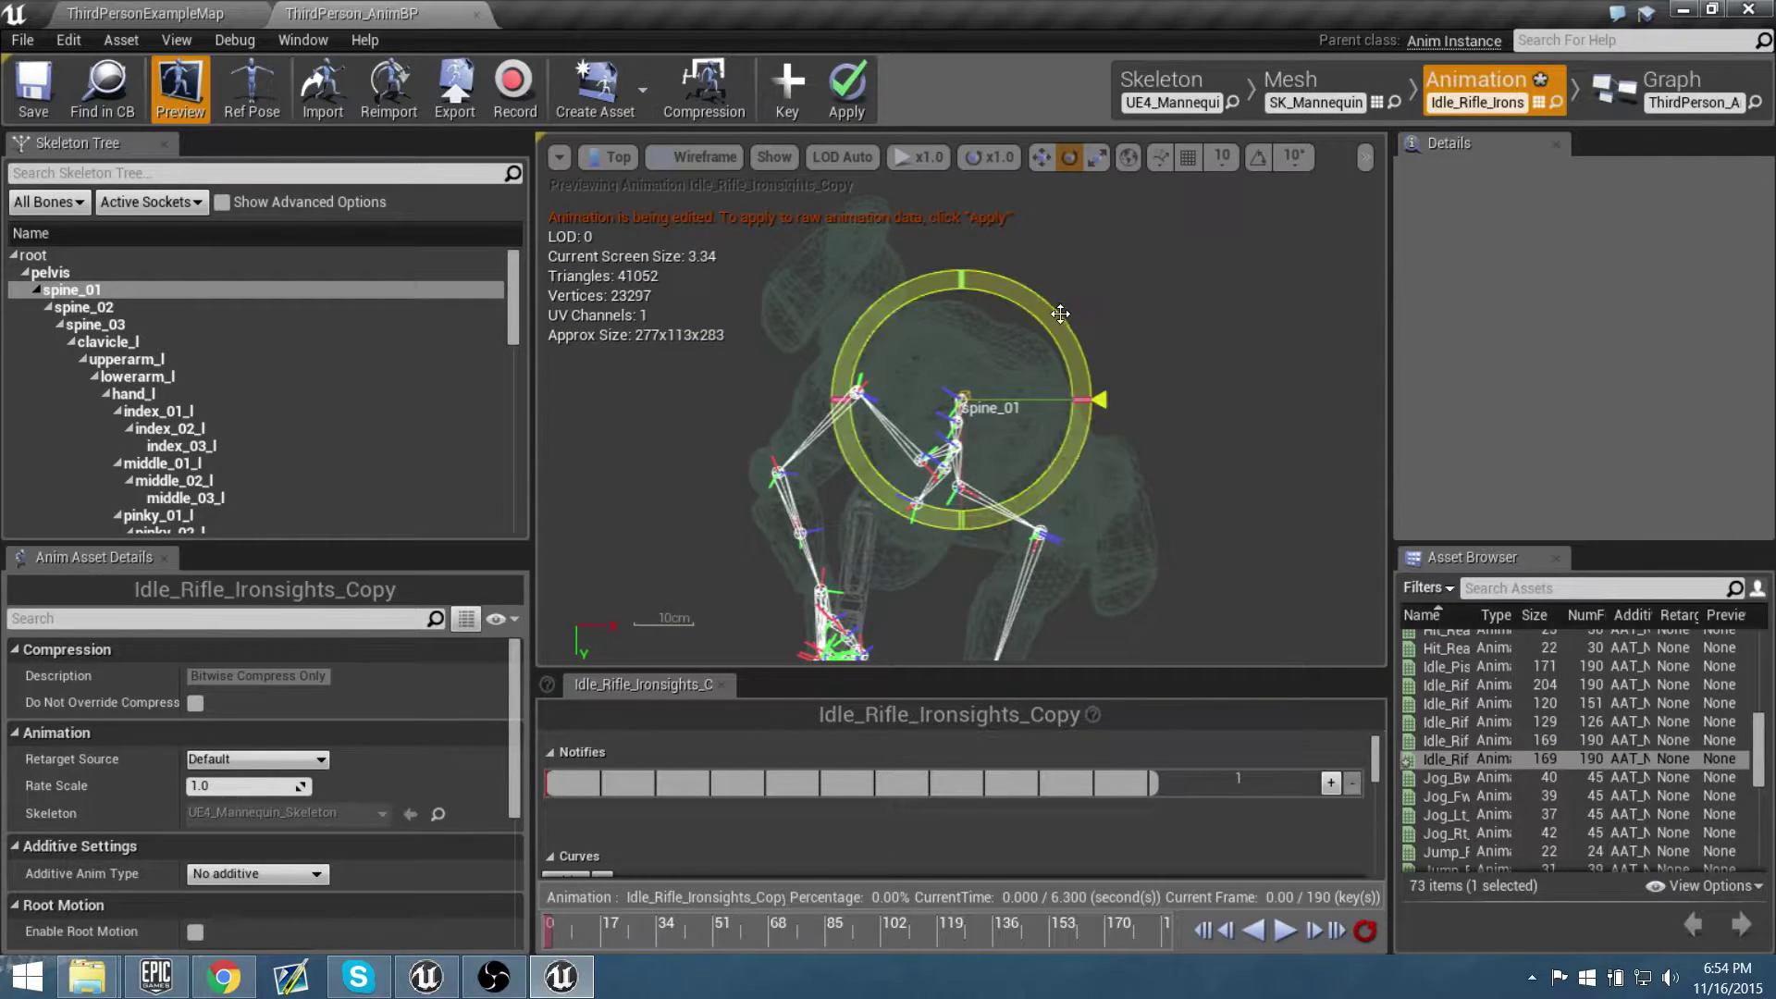
right_click_drag(1136, 302, 1096, 273)
left_click_drag(963, 261, 924, 253)
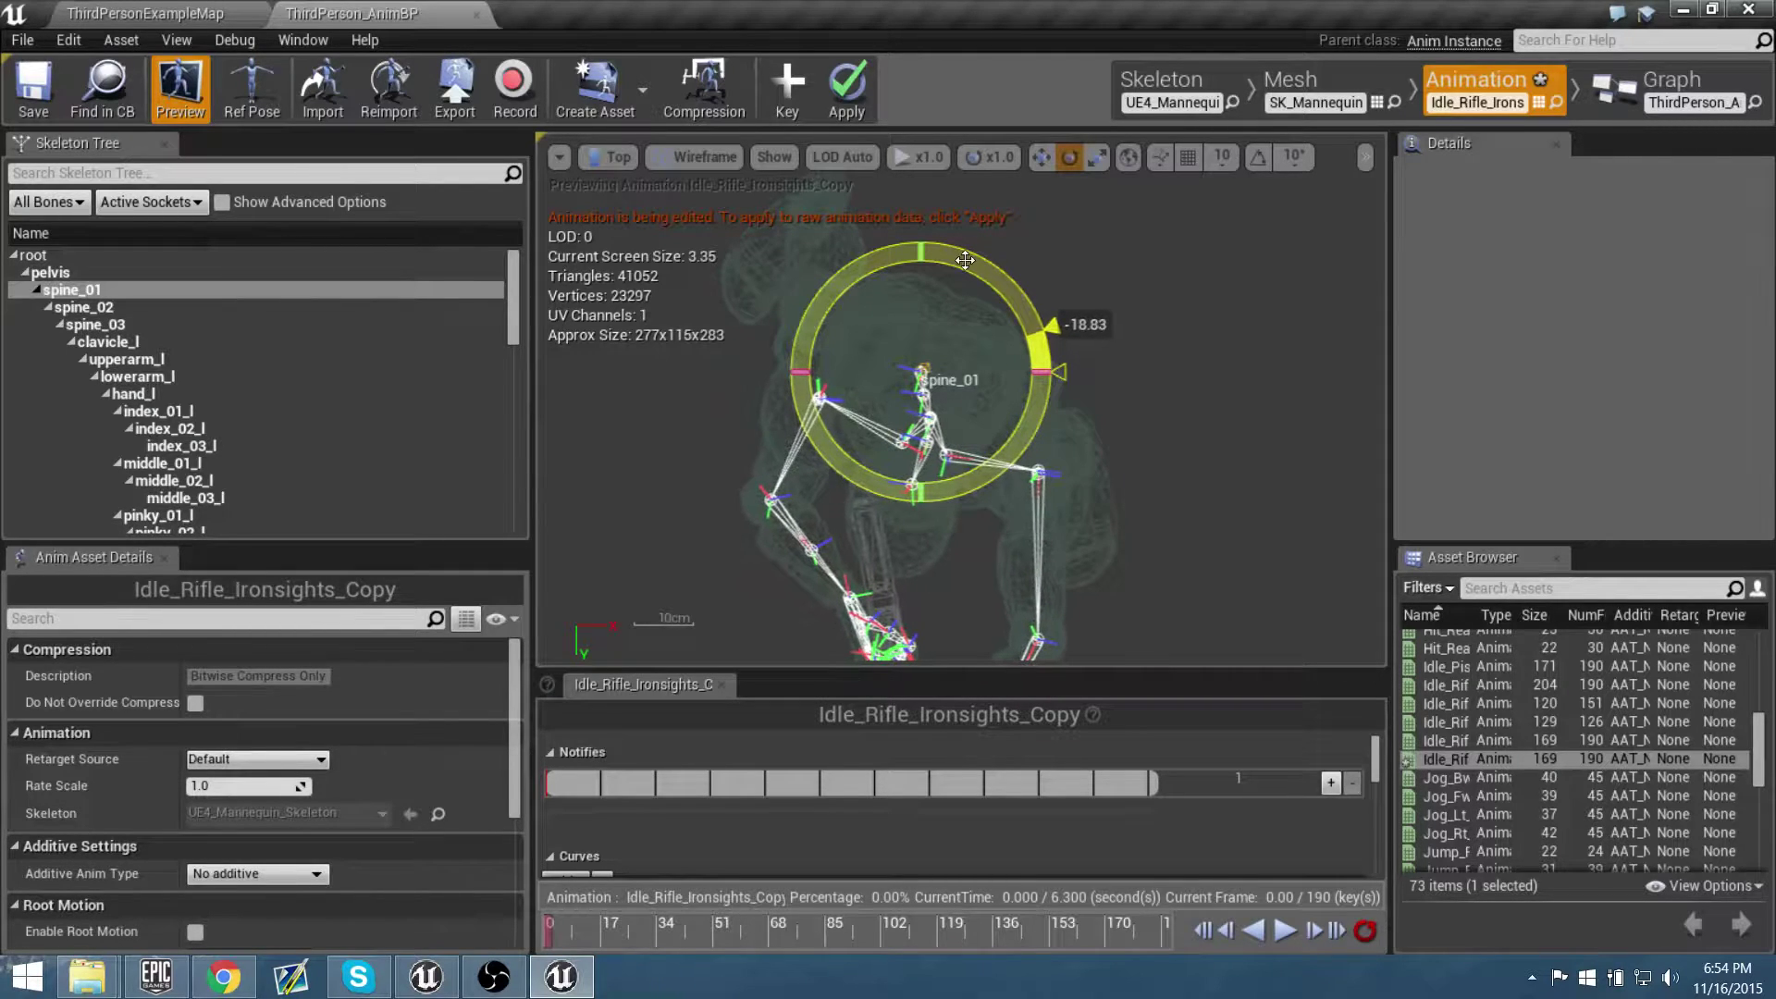
Check spine_01 in local space, rotate it slightly further counterclockwise in world space, and apply the edit to the animation
left_click(1128, 159)
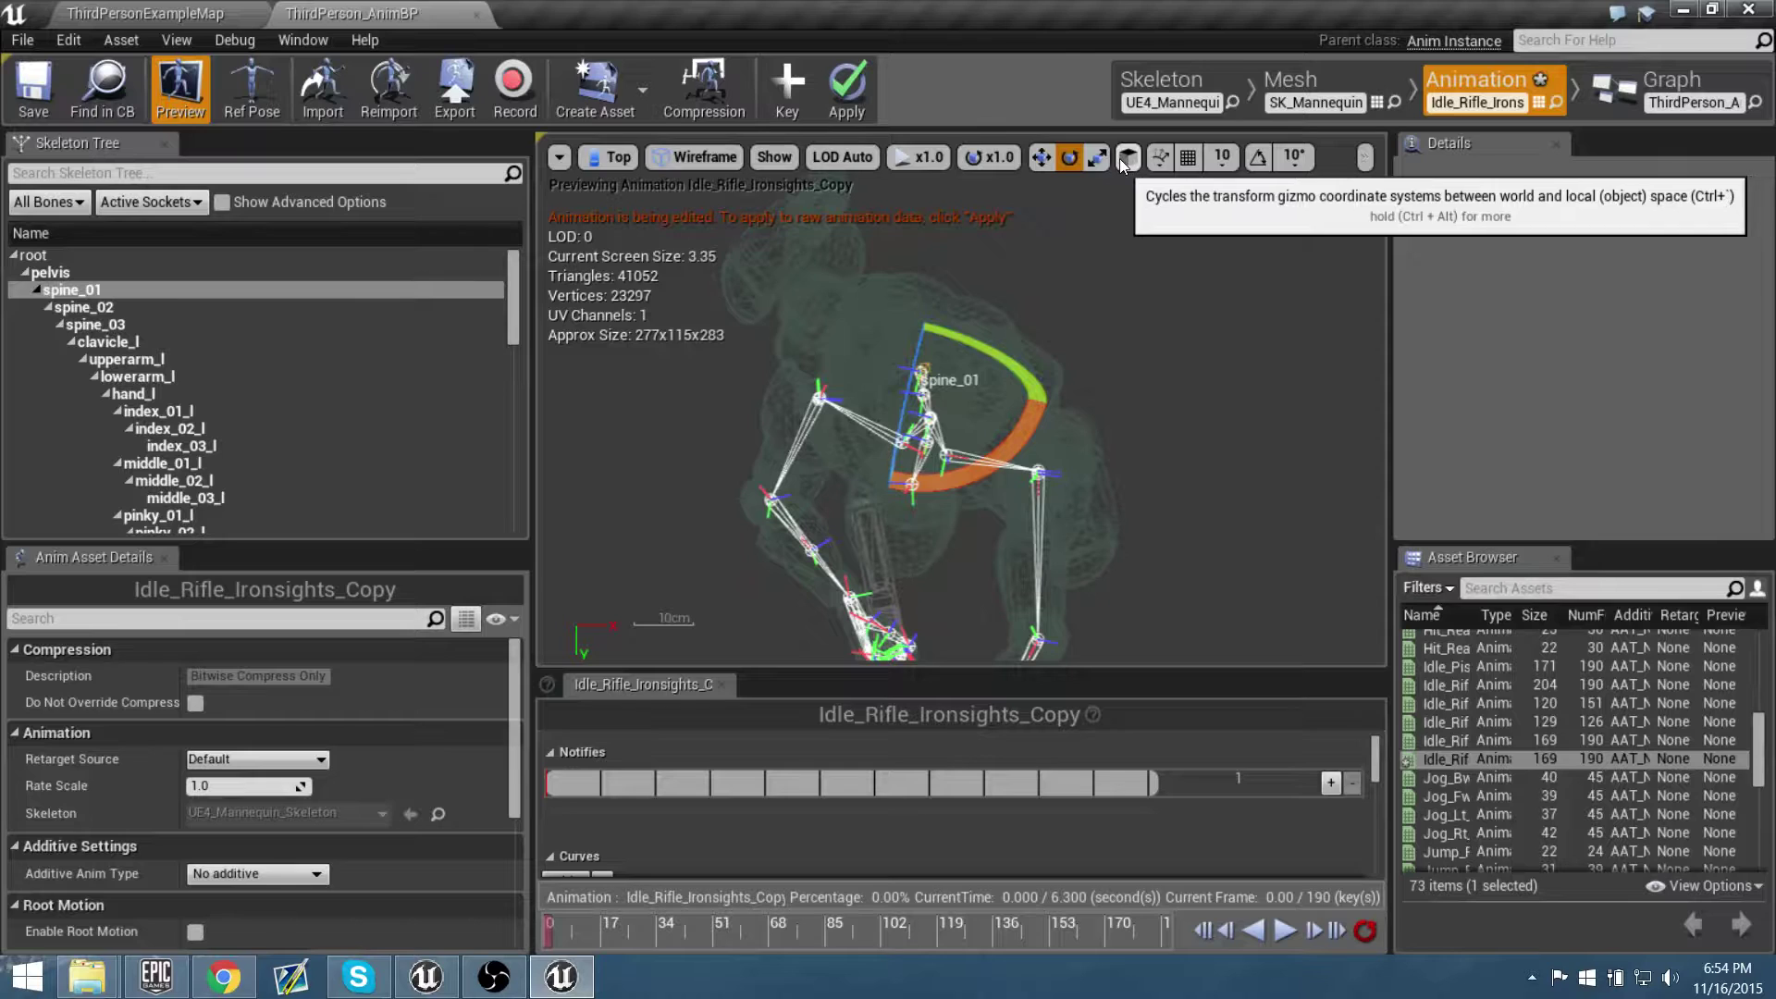
left_click(1125, 158)
left_click_drag(1023, 308, 1011, 288)
left_click(1126, 159)
left_click(1128, 159)
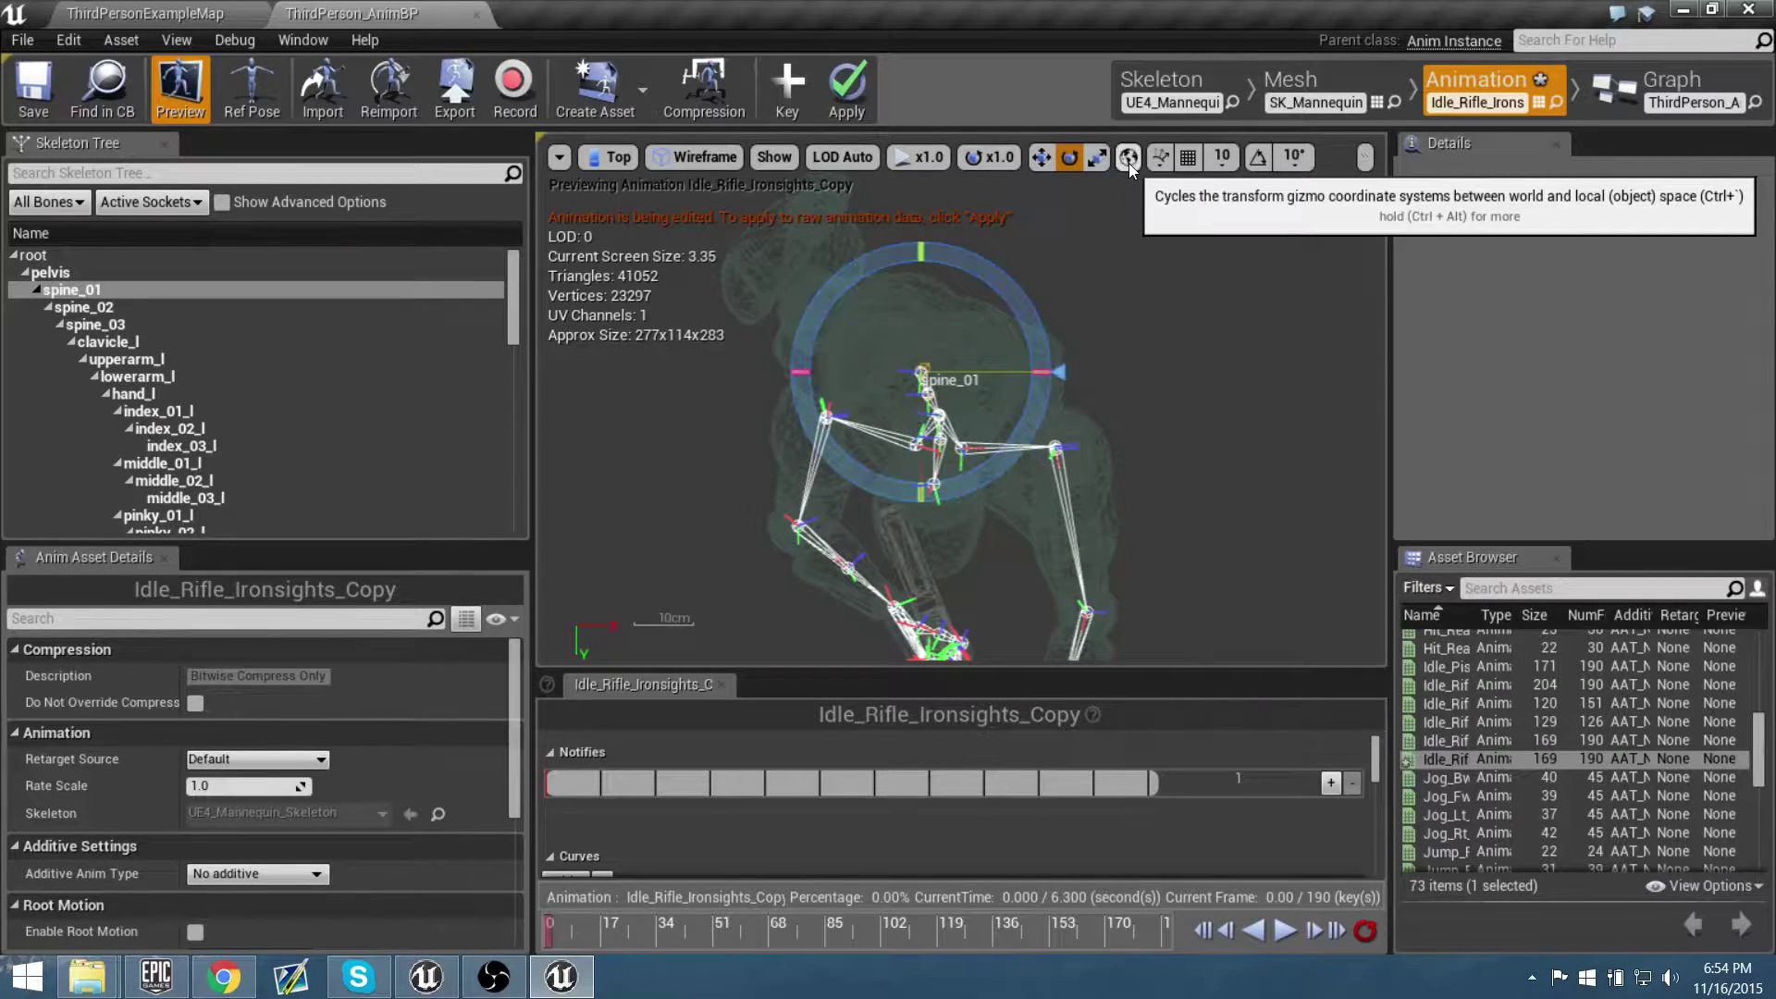
left_click(845, 67)
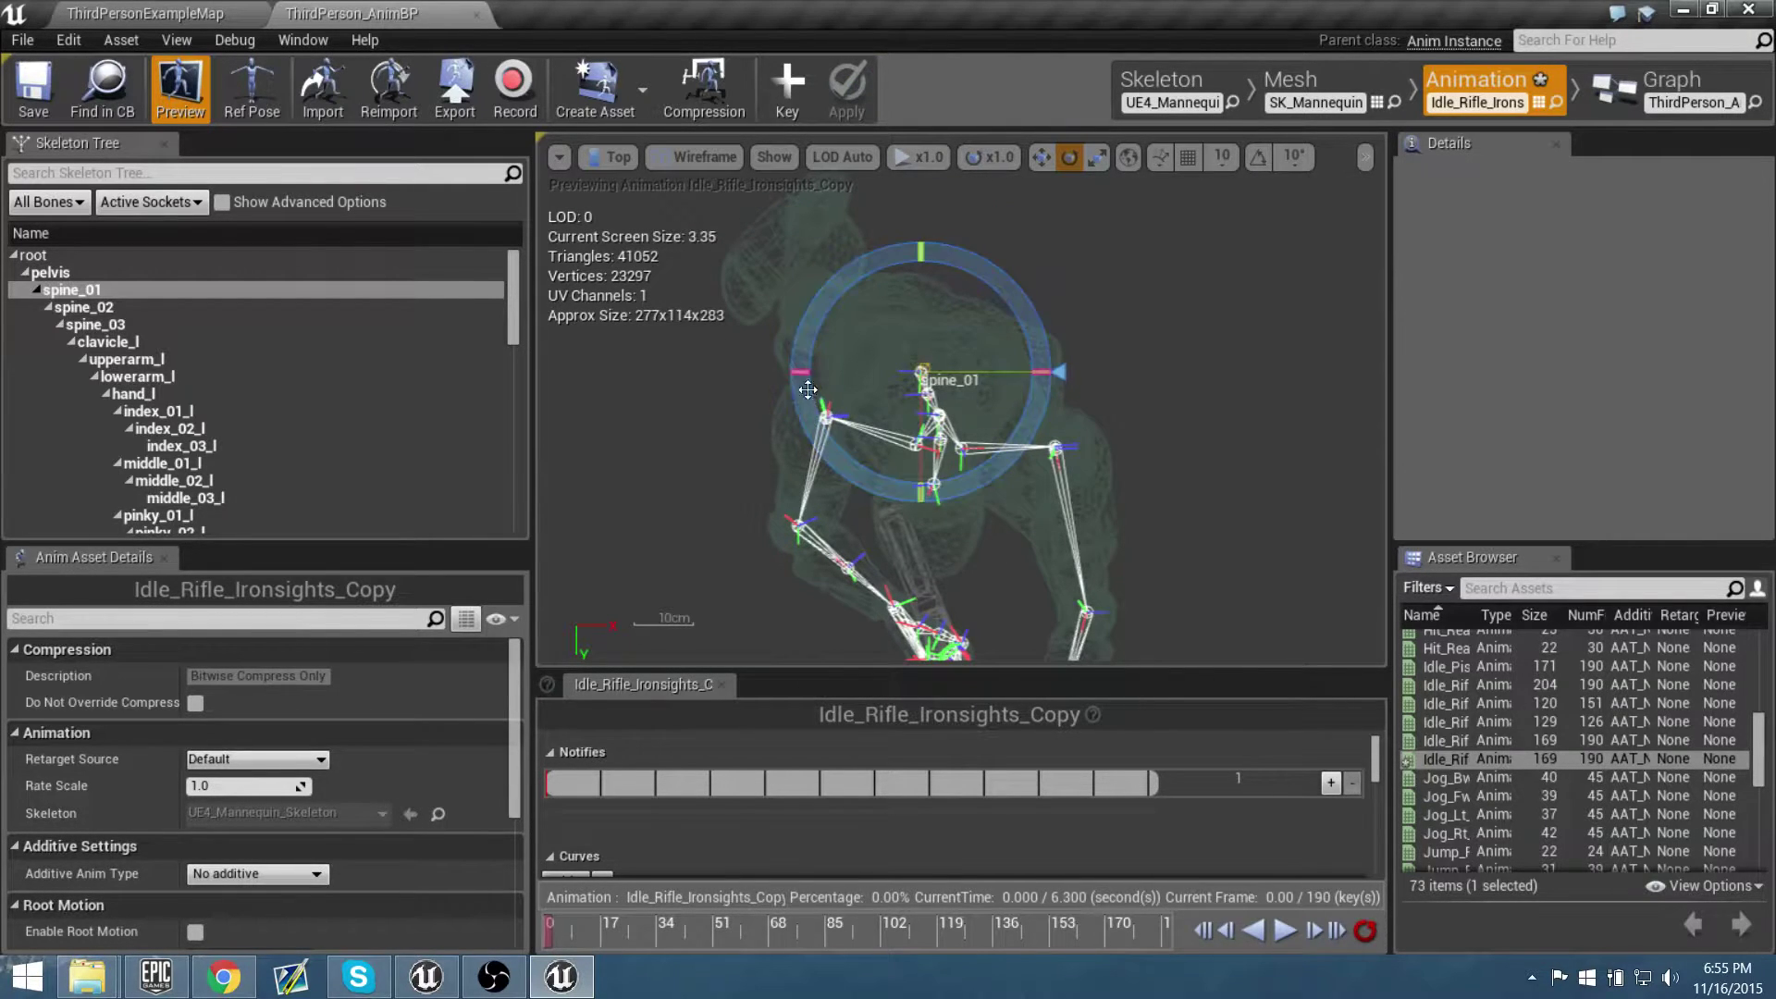
Rotate the spine_02 bone clockwise by about 17 degrees in world space, as seen in the Top view
left_click(292, 307)
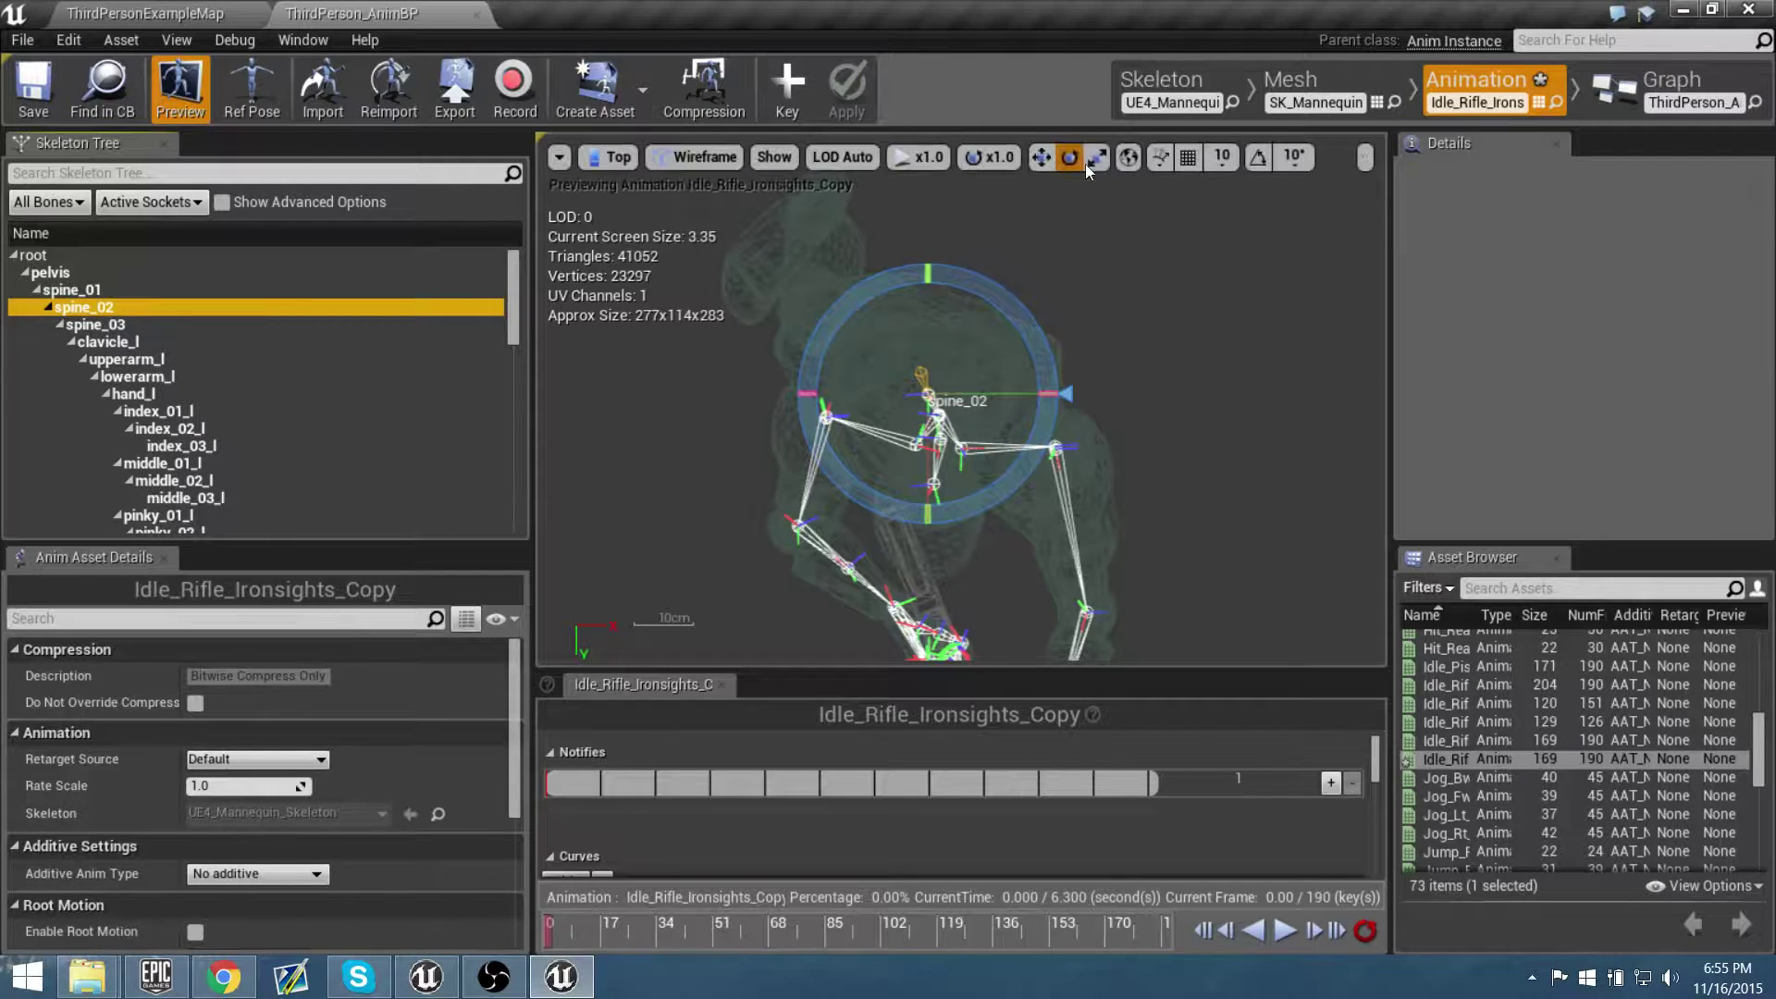
left_click(1127, 159)
left_click(1126, 160)
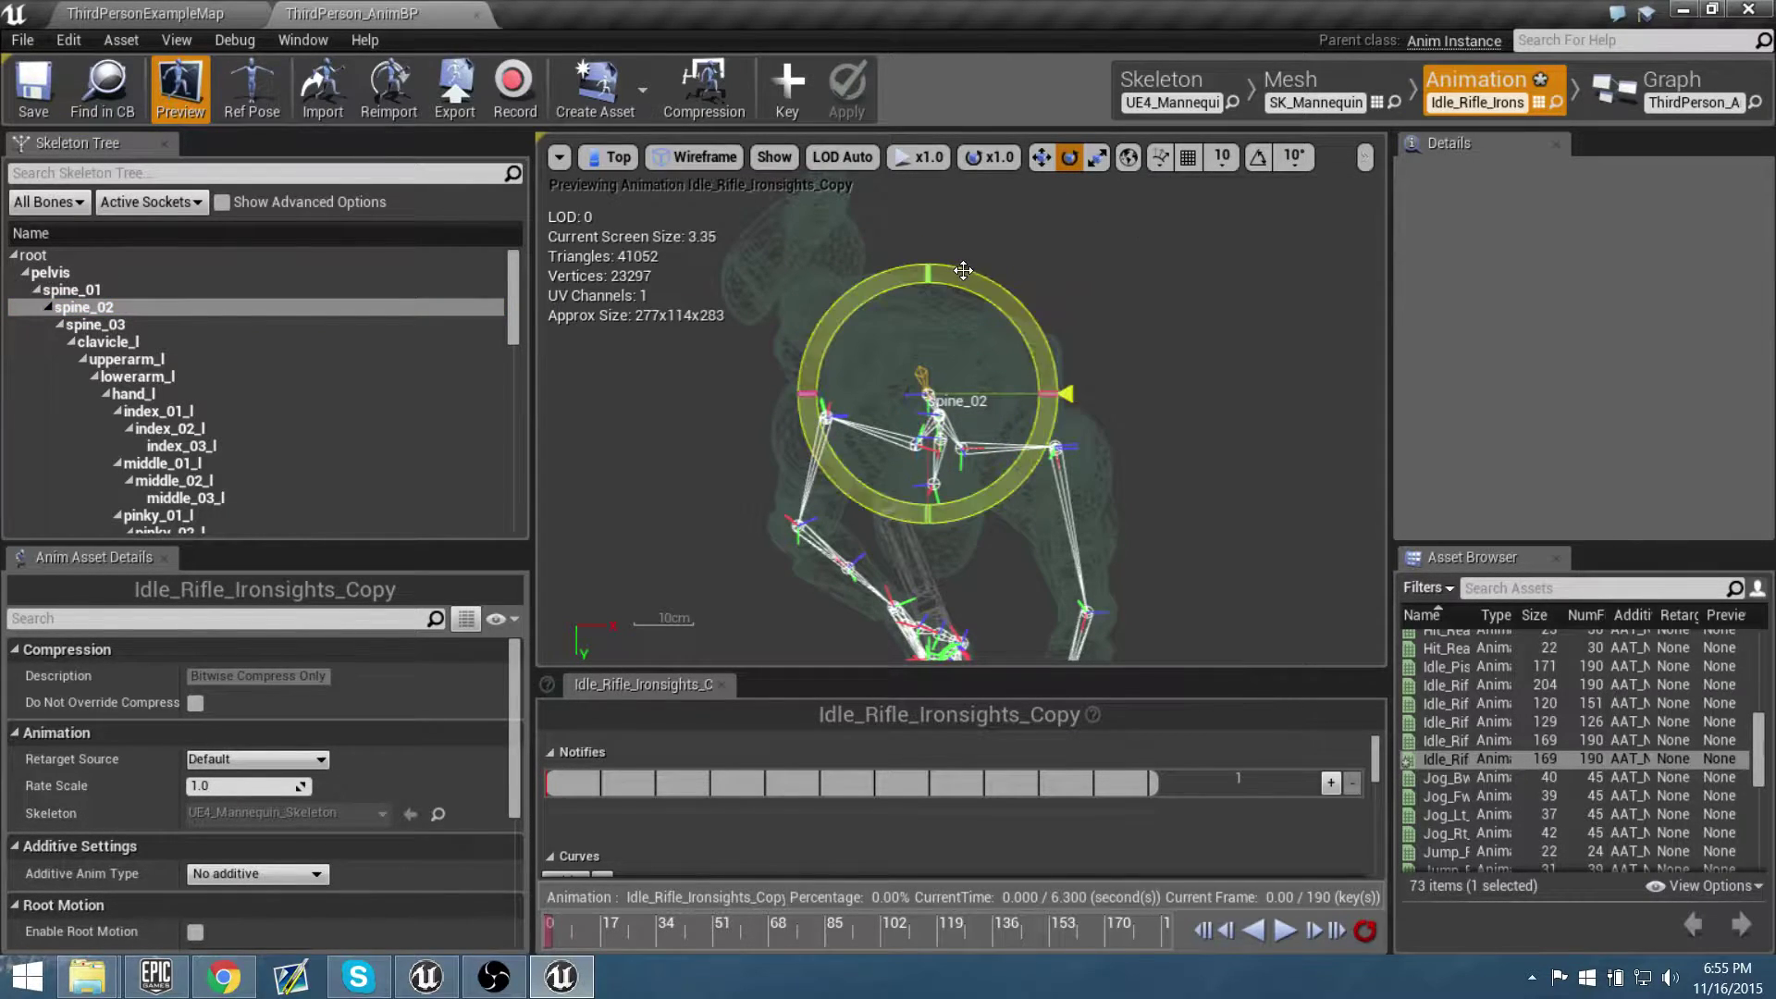
left_click_drag(1008, 305, 1037, 333)
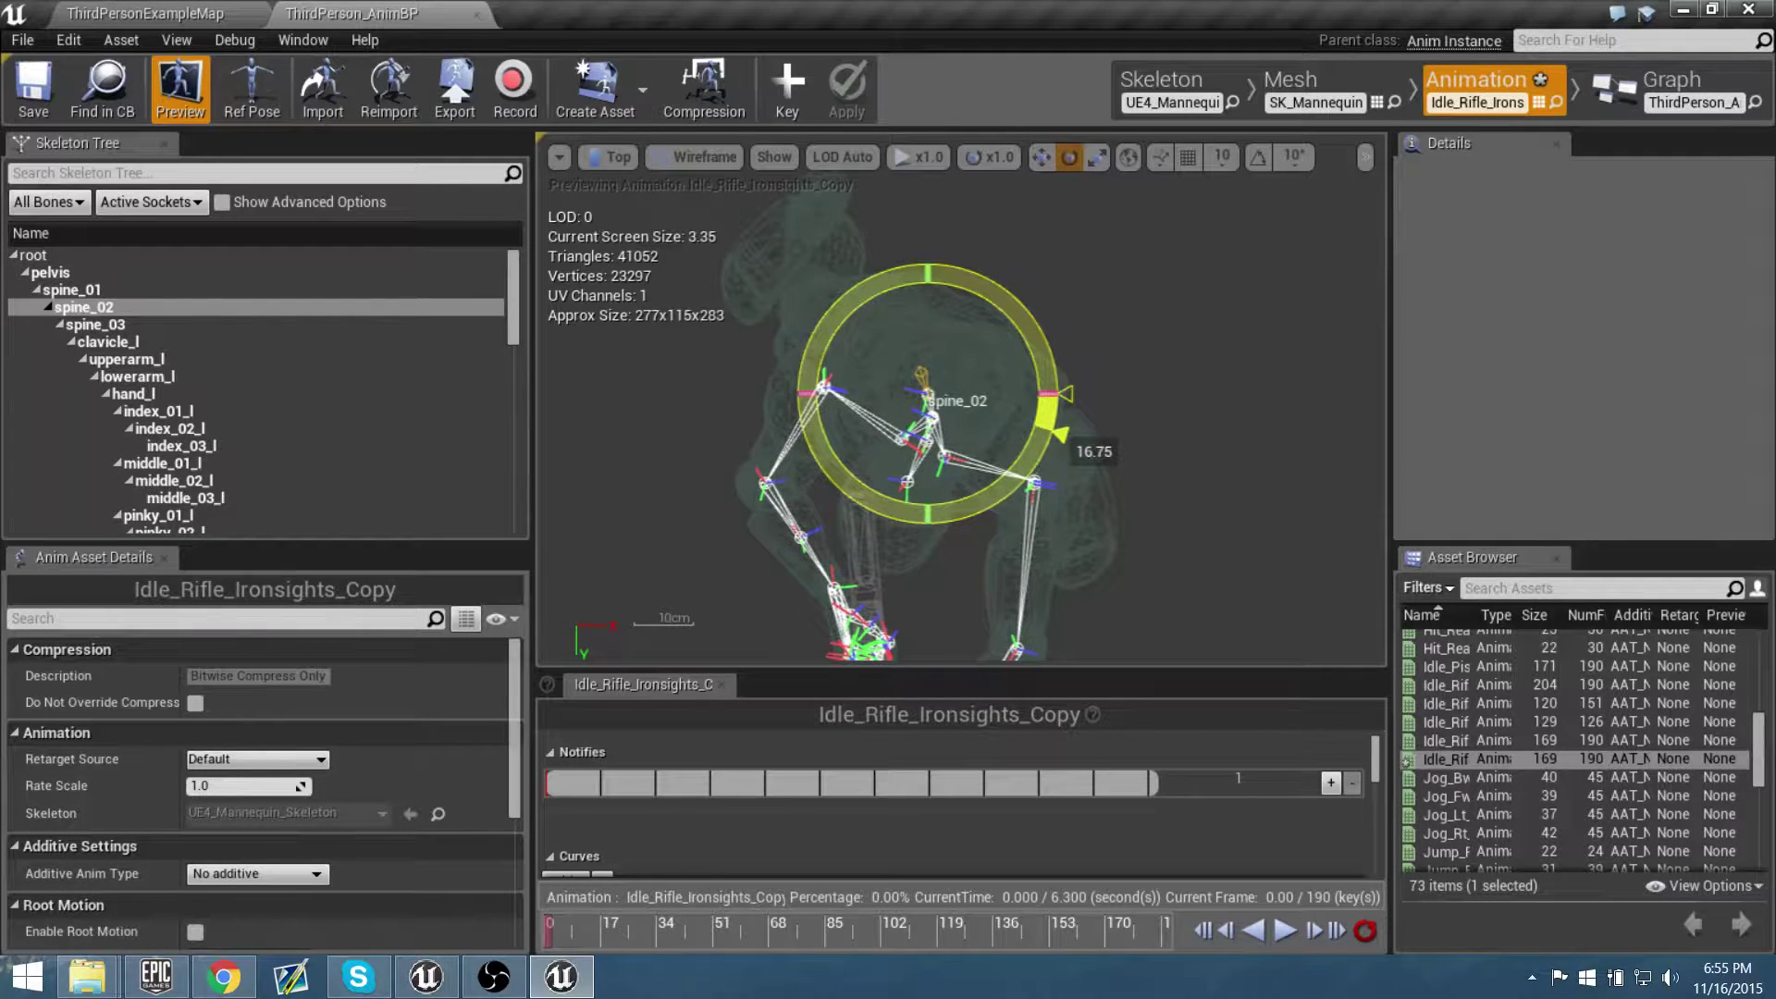
Turn spine_02 slightly back counterclockwise in world space, then key its transform at frame 0 and apply the edit
left_click(1131, 158)
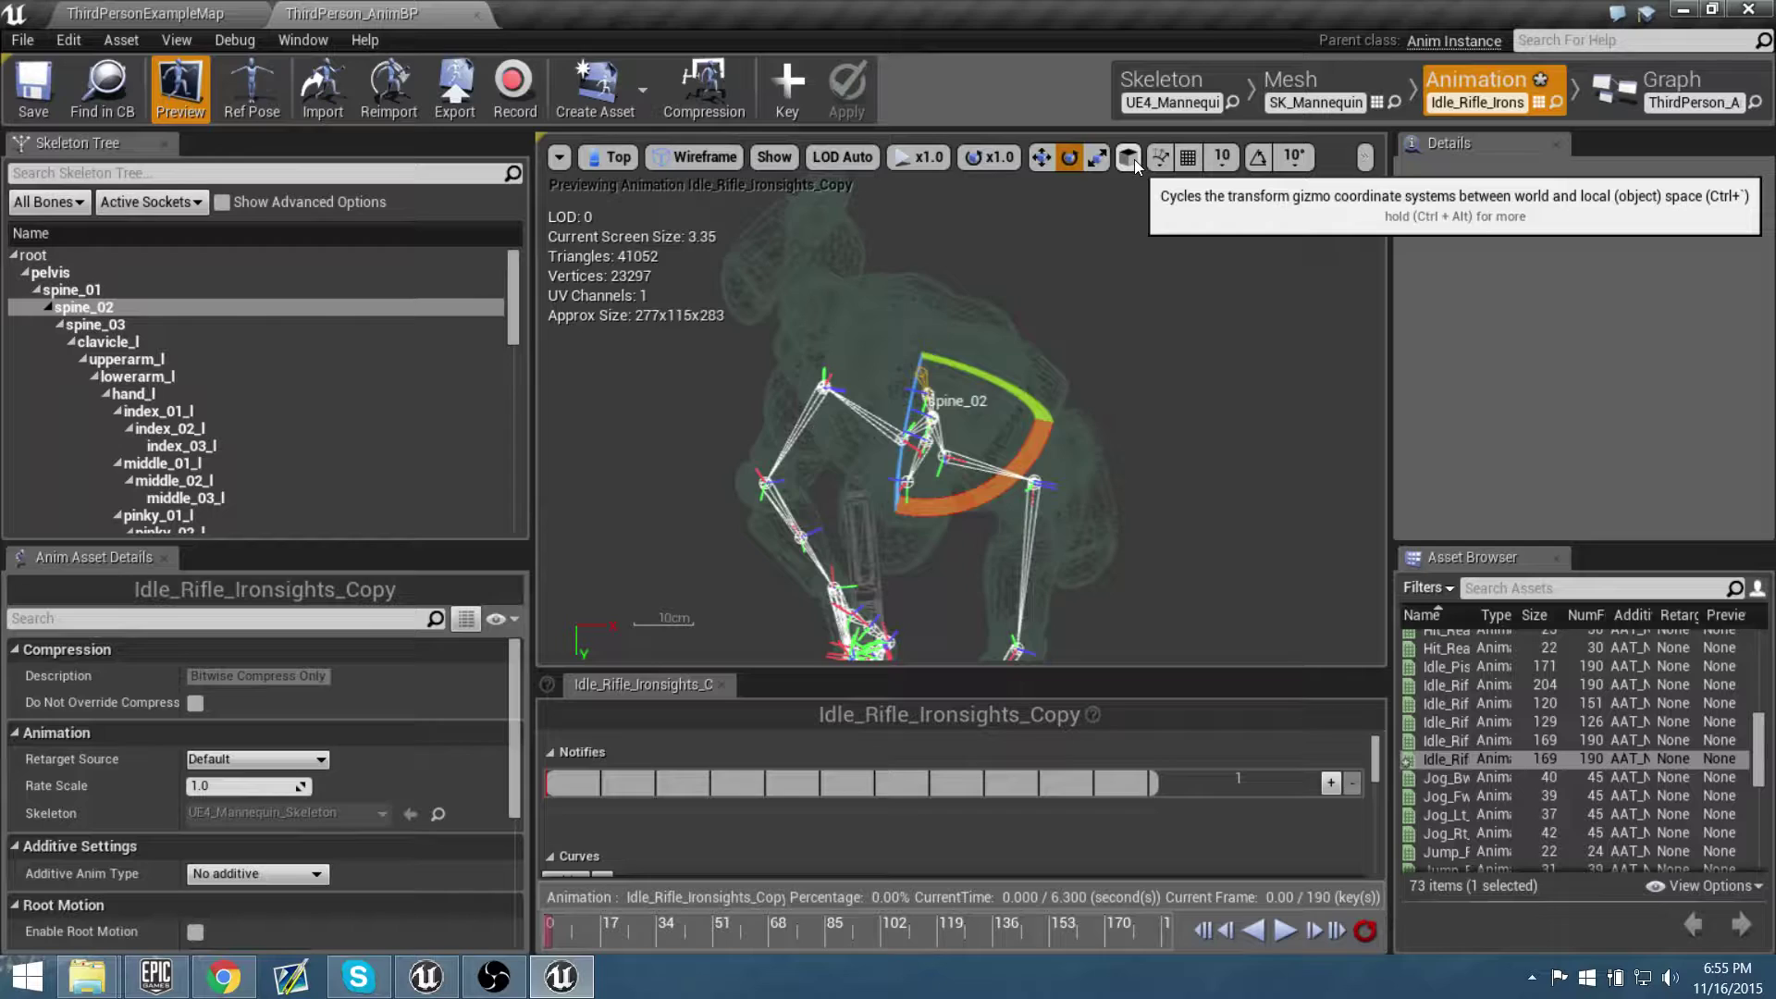
left_click(1134, 160)
left_click_drag(997, 294, 985, 283)
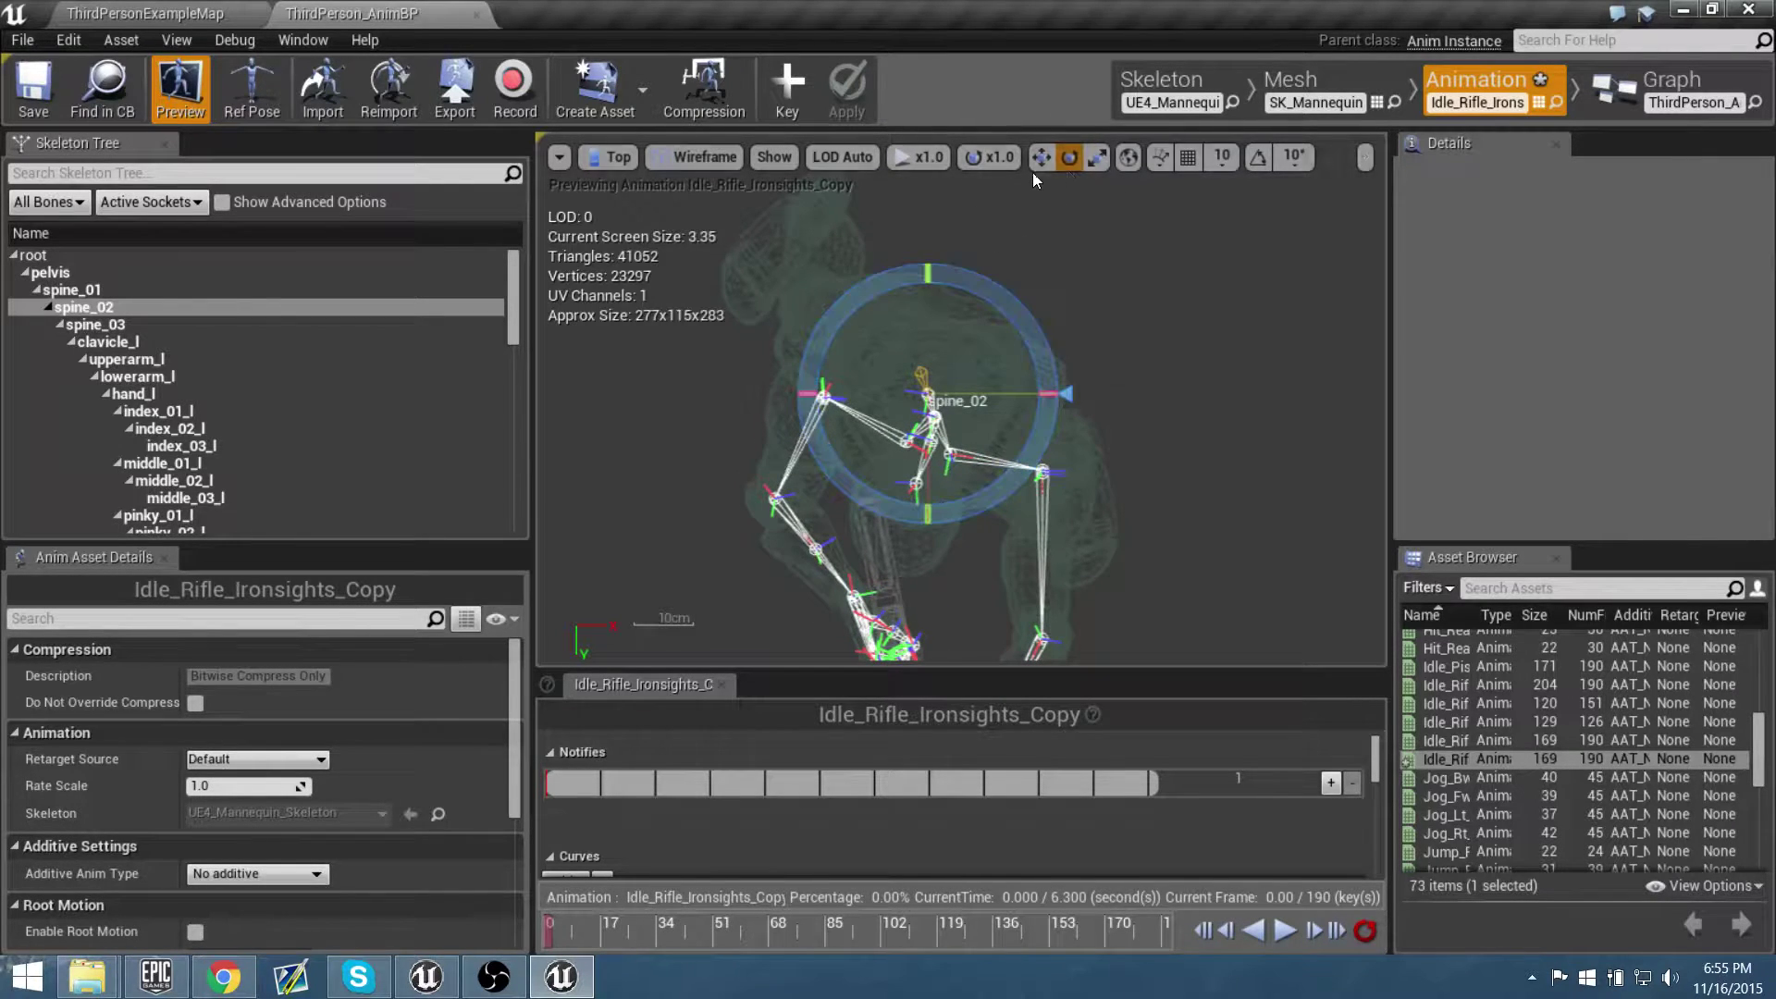
left_click(790, 72)
left_click(1130, 157)
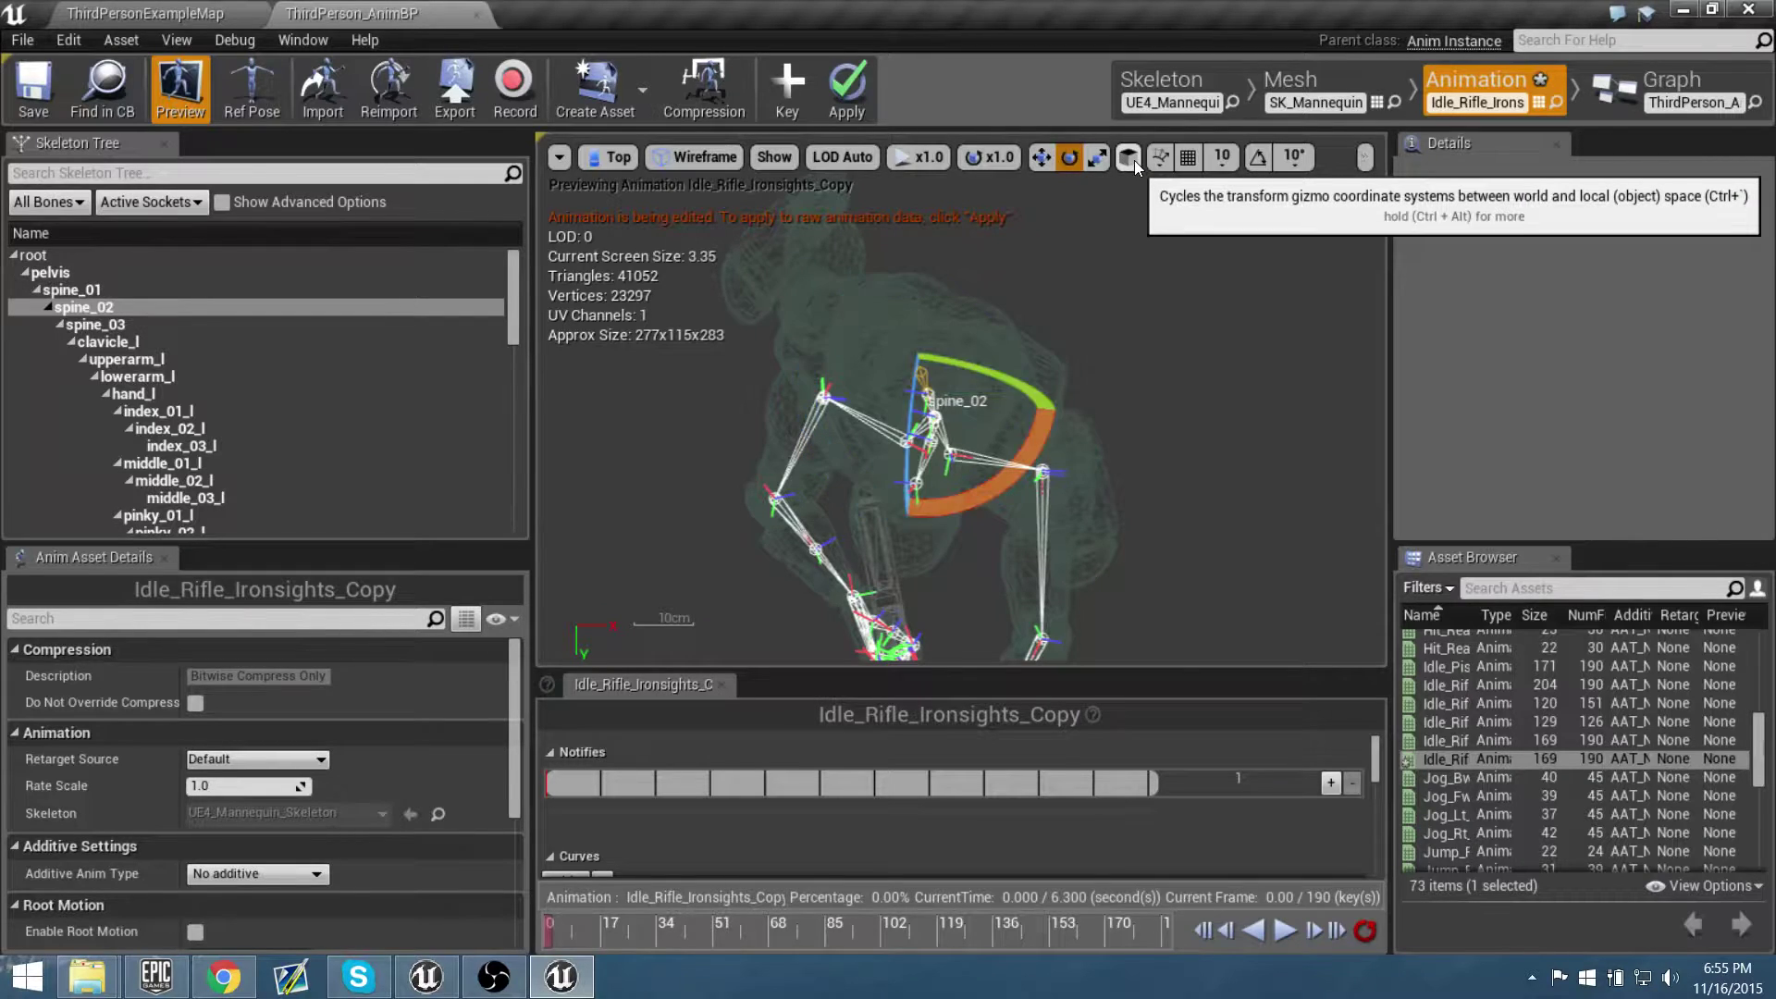
left_click(1133, 158)
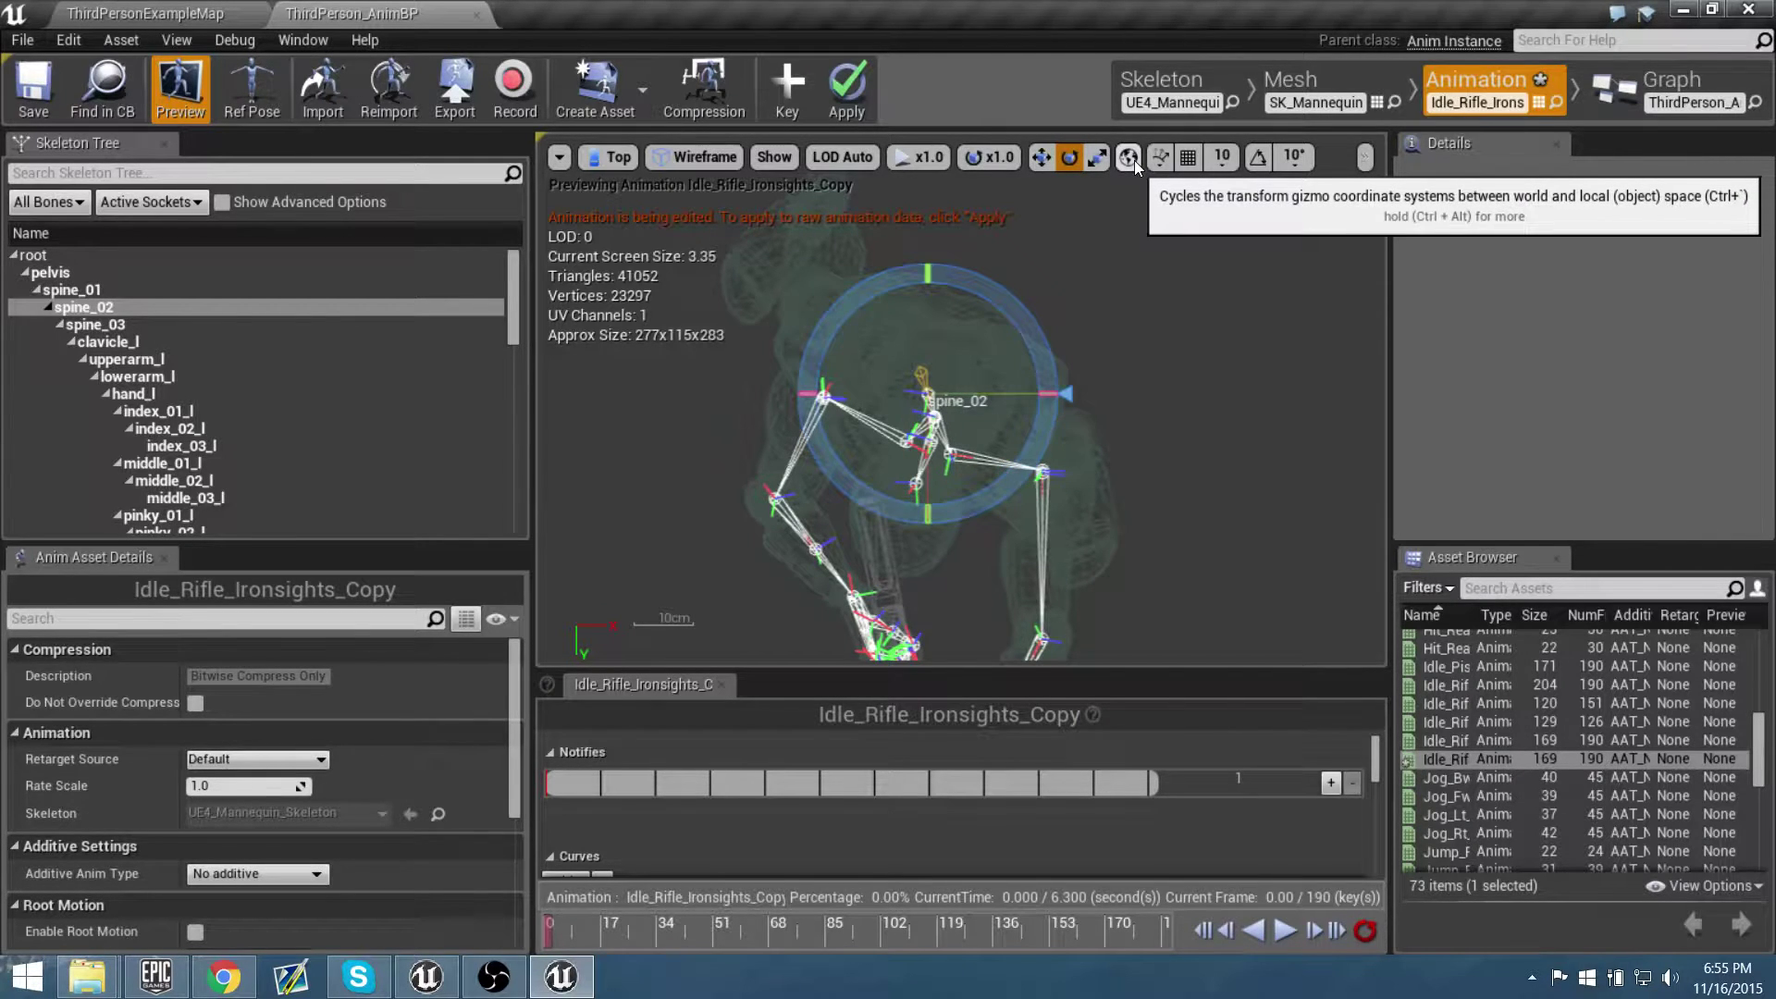
left_click(844, 88)
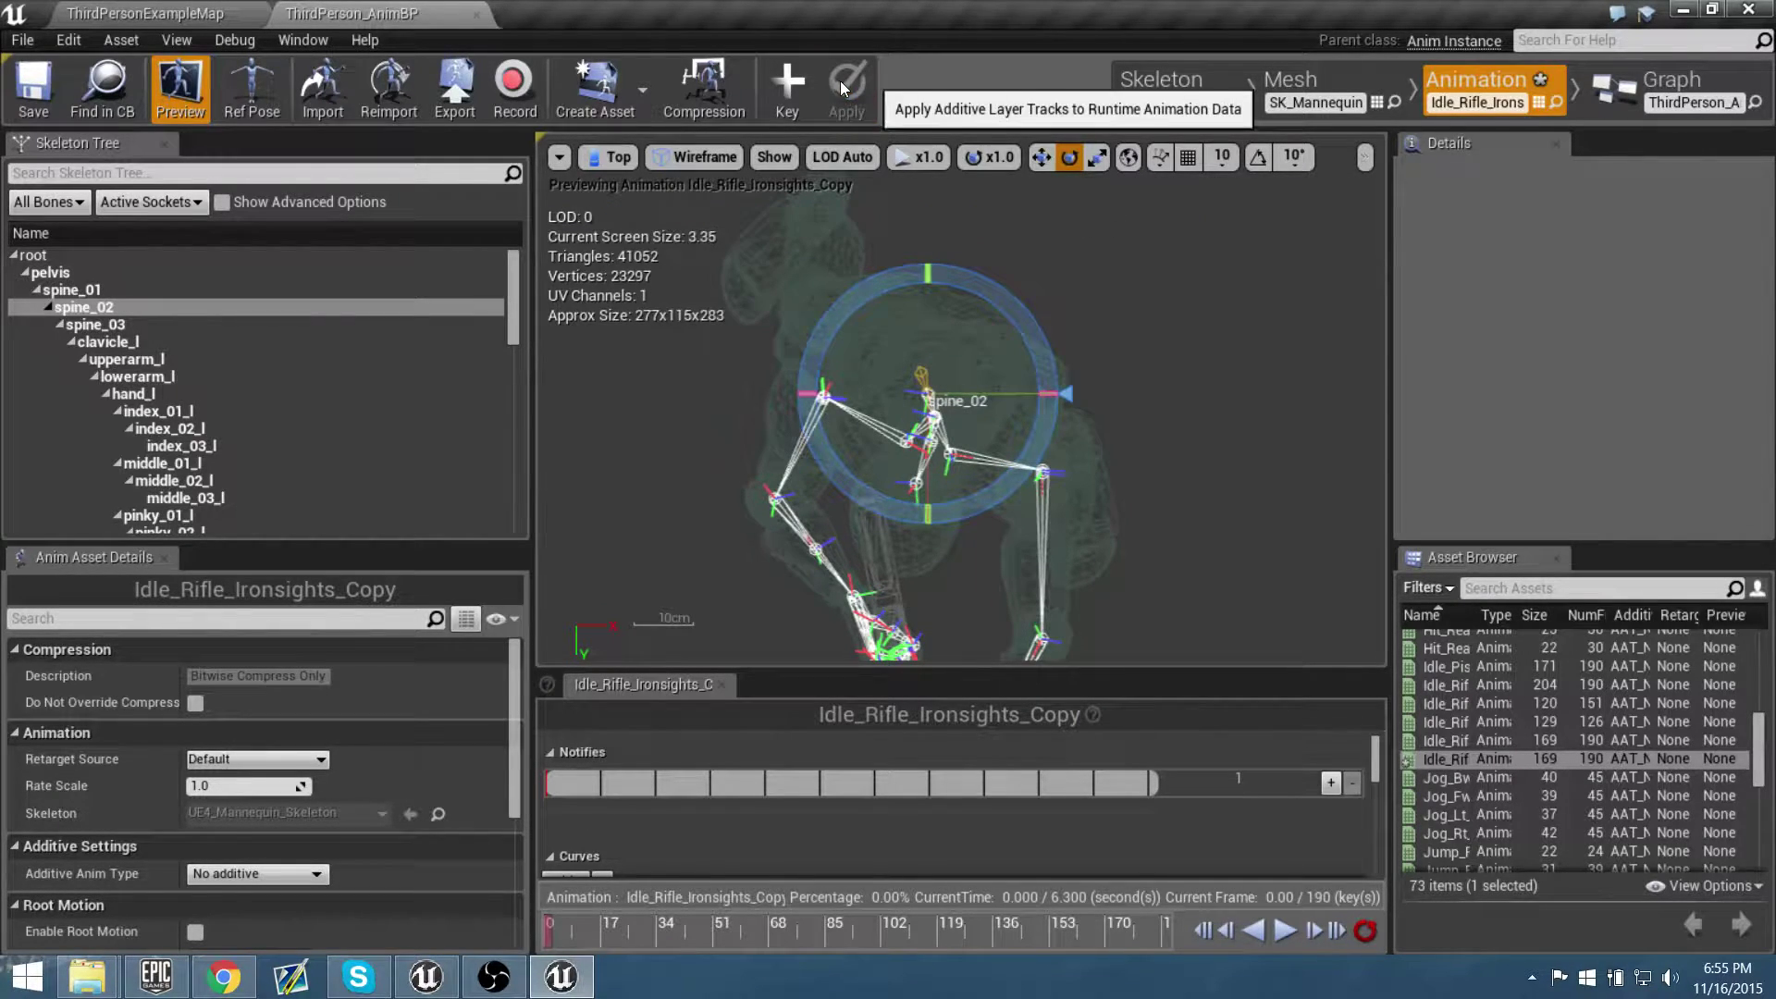
Rotate the spine_03 bone clockwise in the Top view and fine-tune it until the rifle points straight ahead
left_click(252, 325)
right_click_drag(1236, 474, 1171, 368)
scroll(1208, 267, "down", 2)
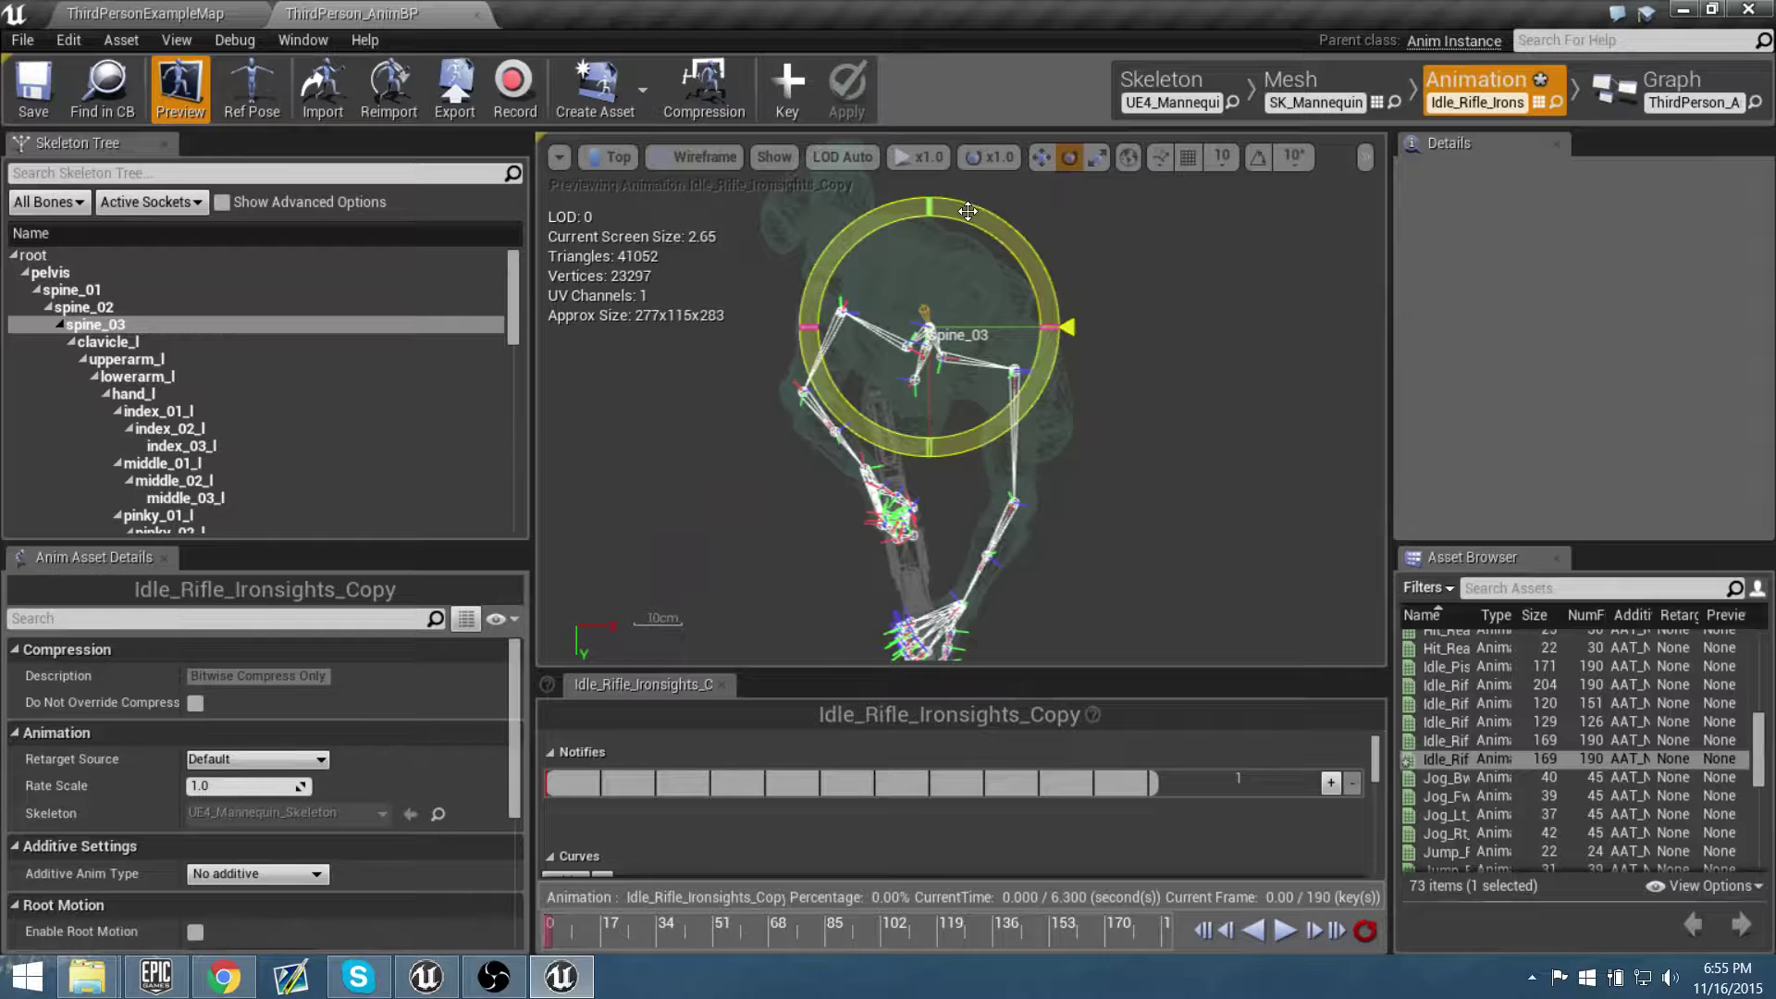
left_click_drag(968, 212, 984, 215)
right_click_drag(1114, 422, 1138, 342)
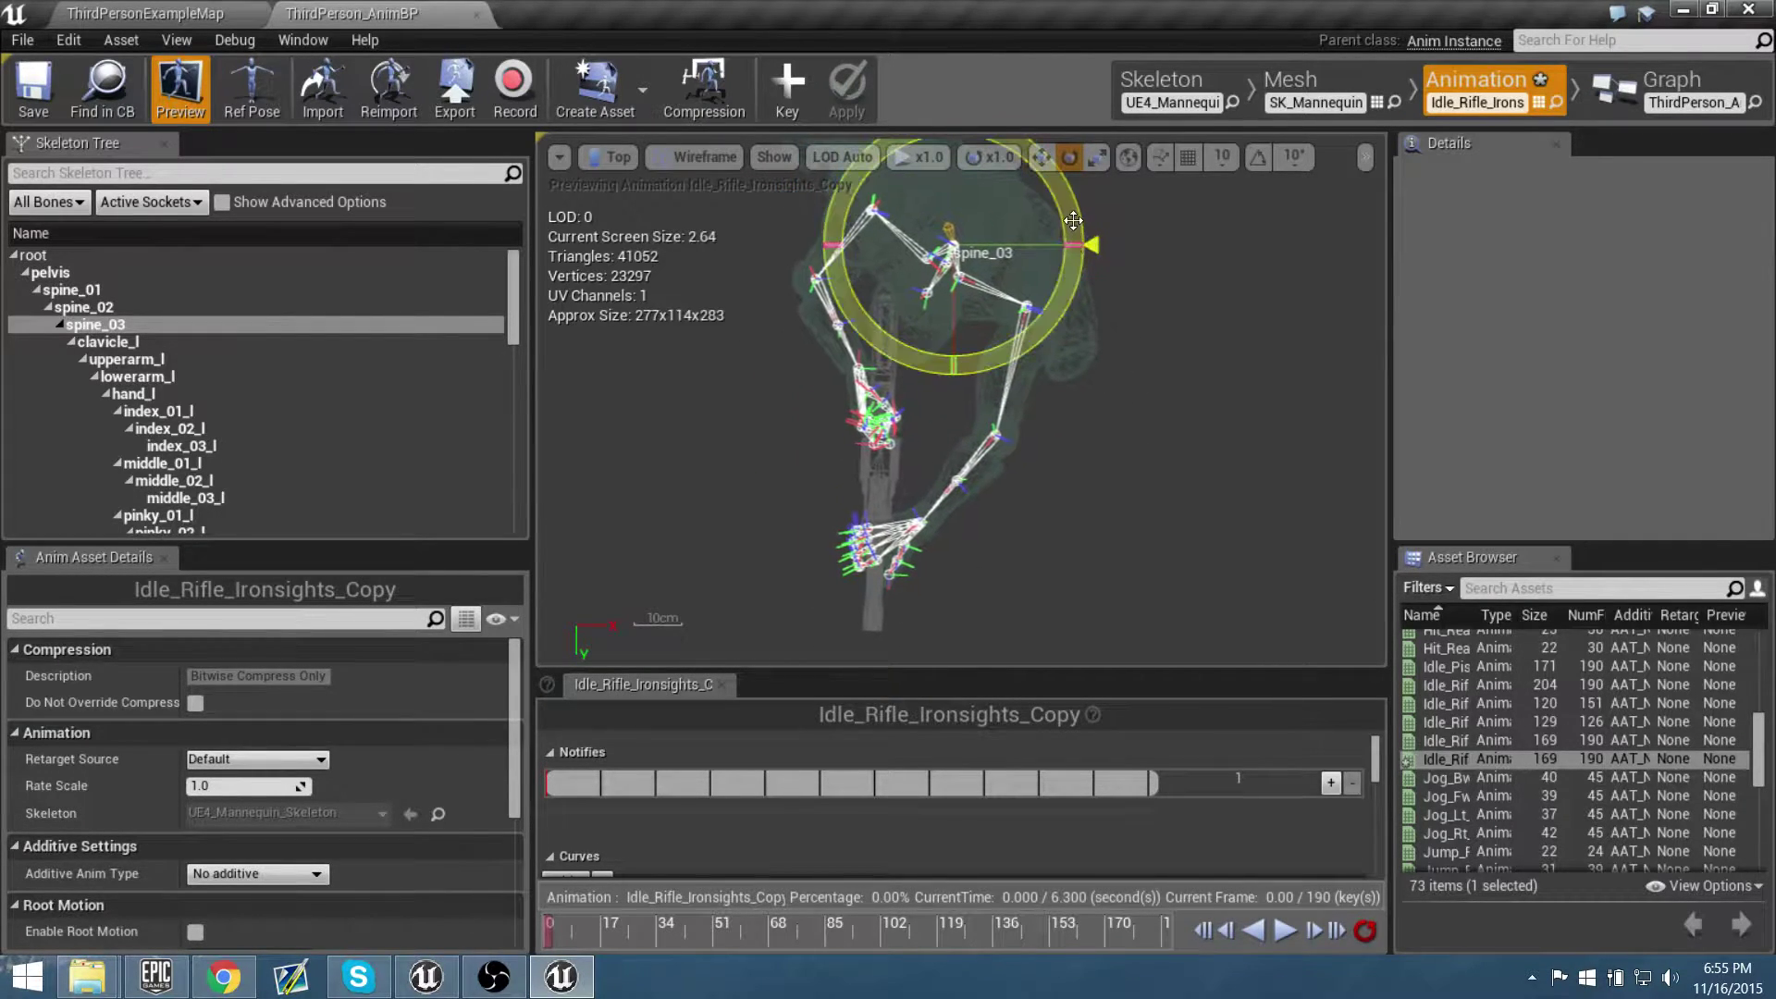
left_click_drag(1073, 220, 1073, 217)
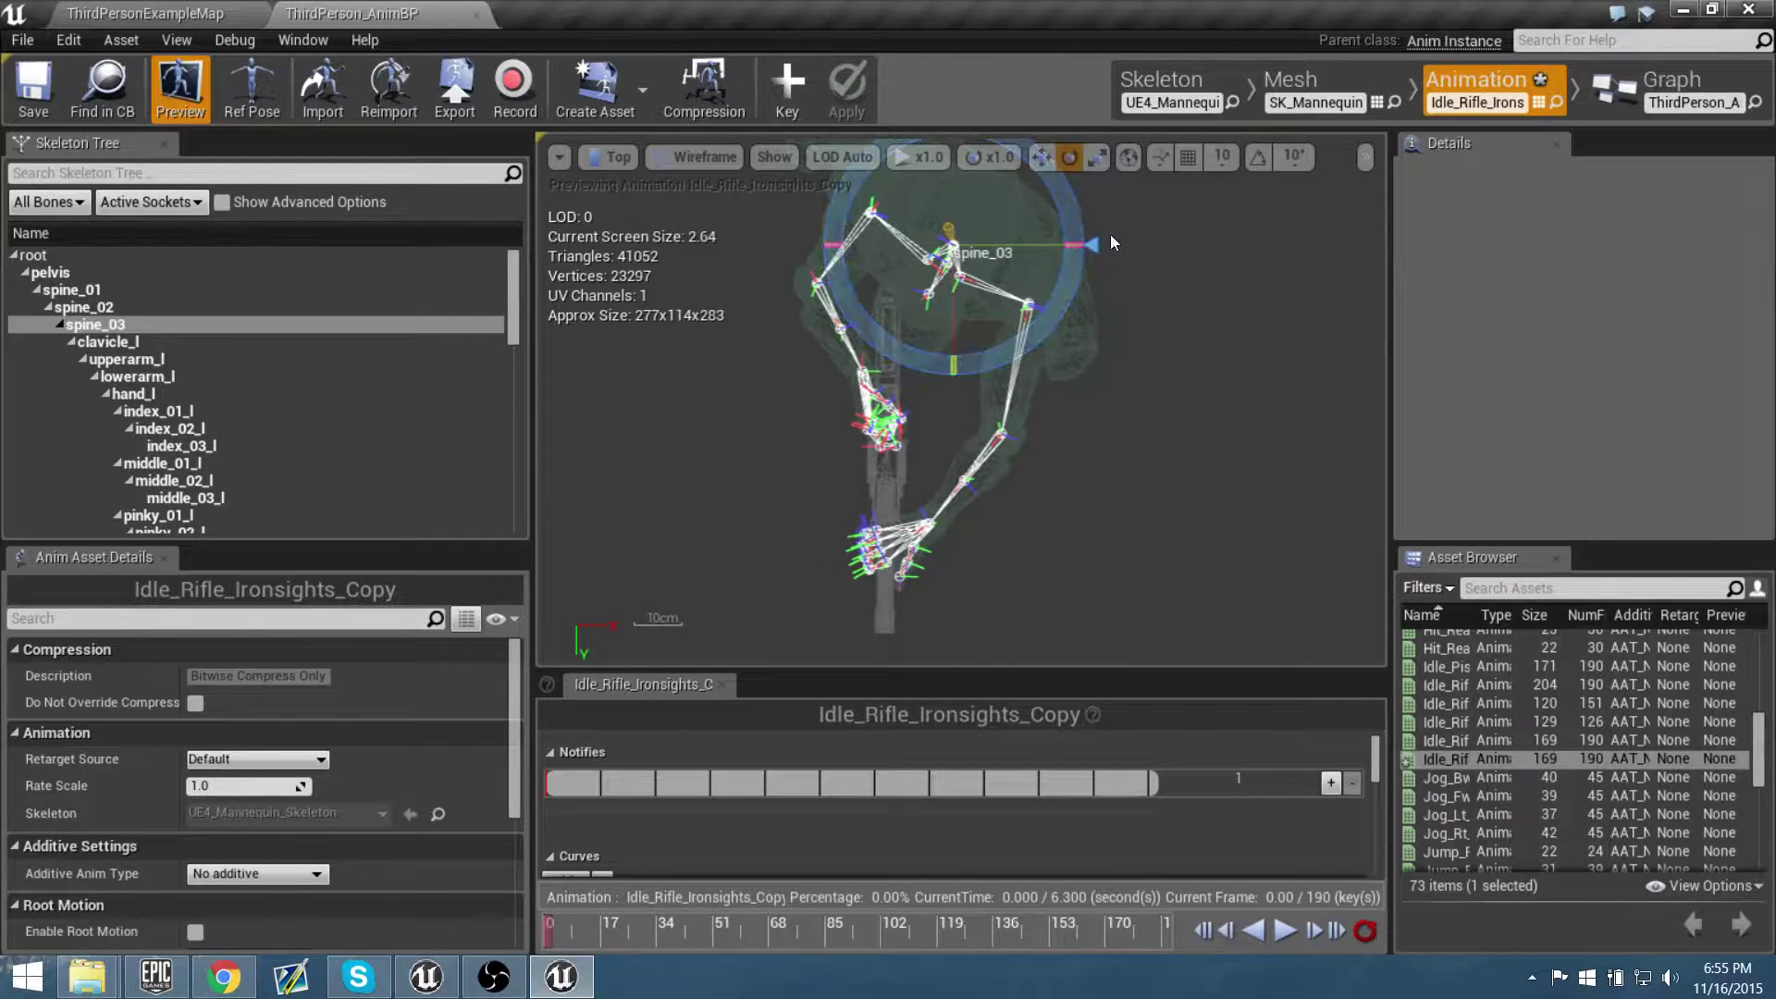
Key the spine_03 rotation at frame 0, check its local axes, and apply the edit to the animation
left_click(787, 89)
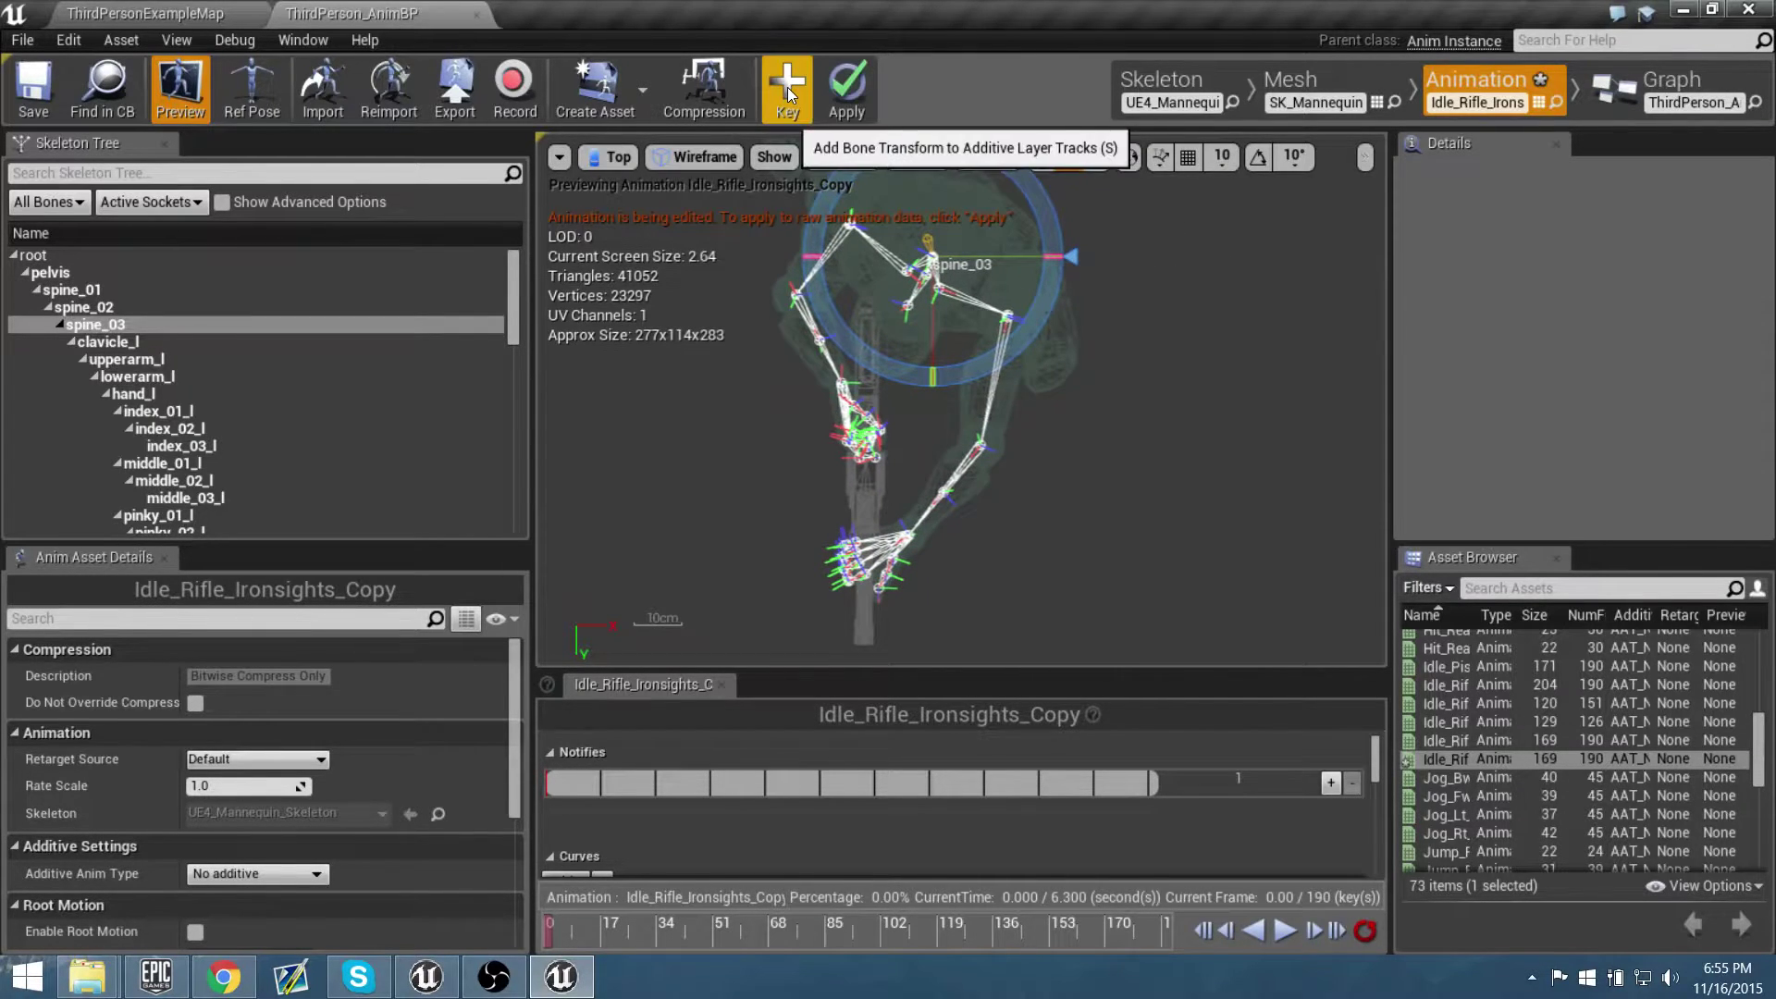
left_click(1129, 164)
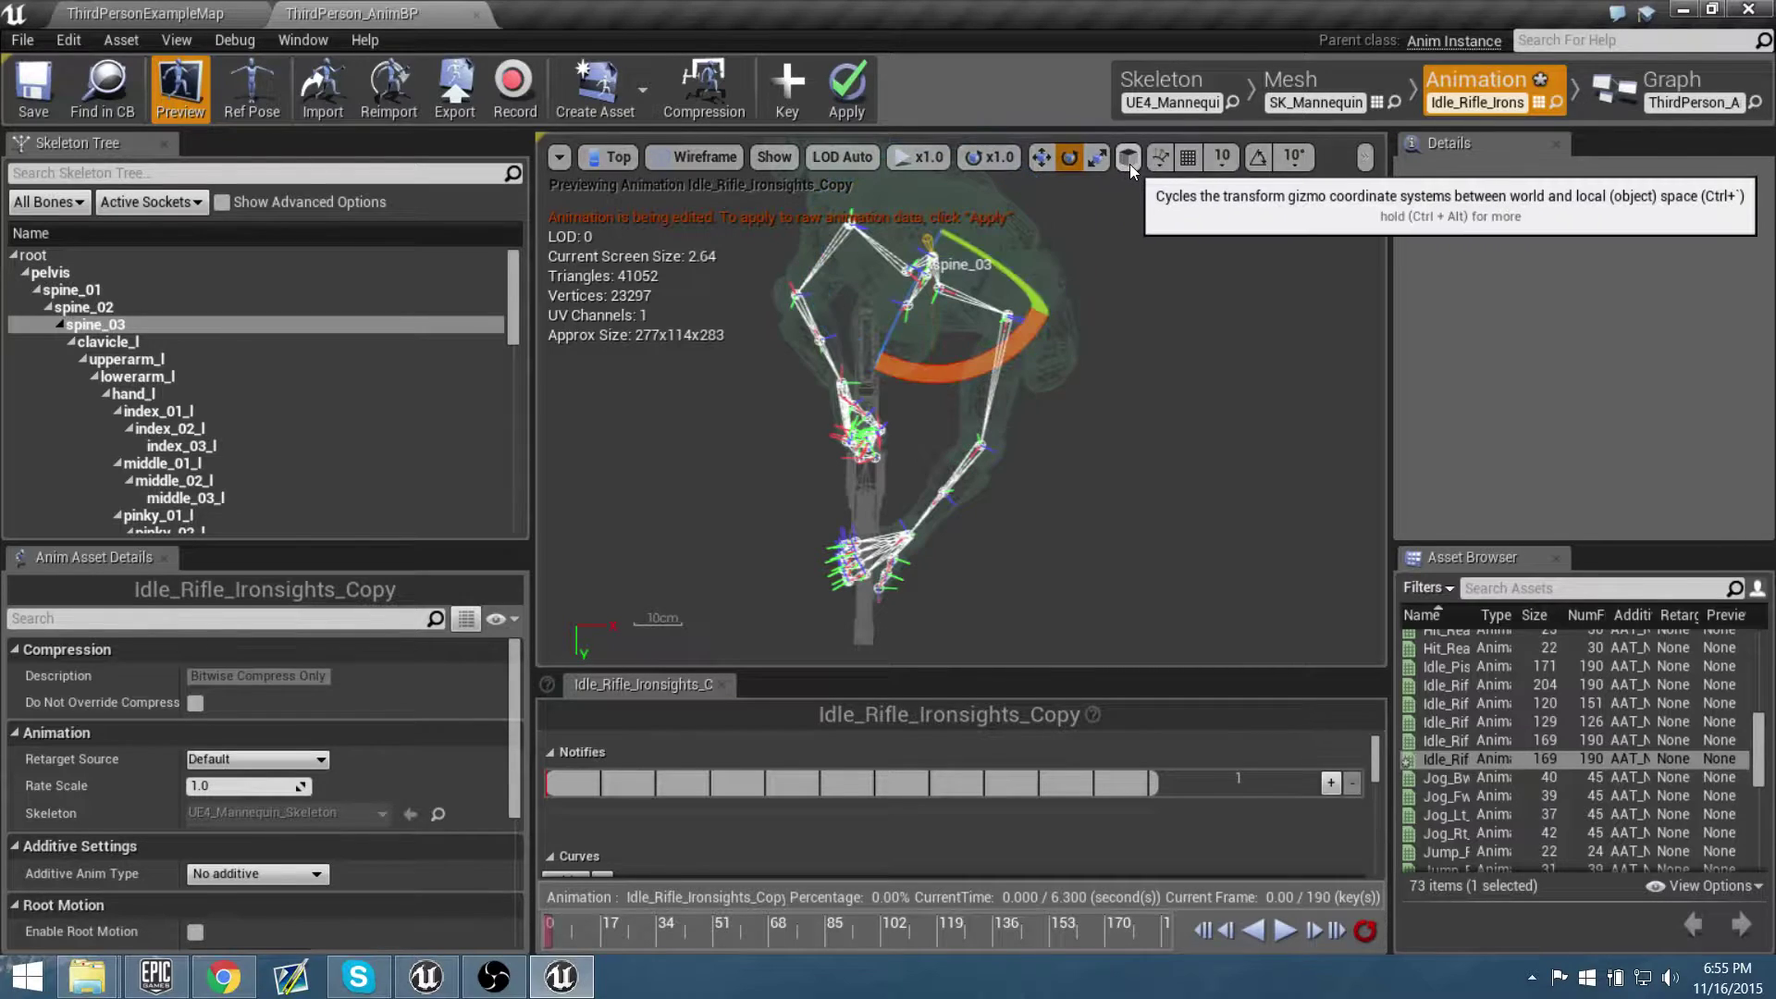
left_click(1134, 162)
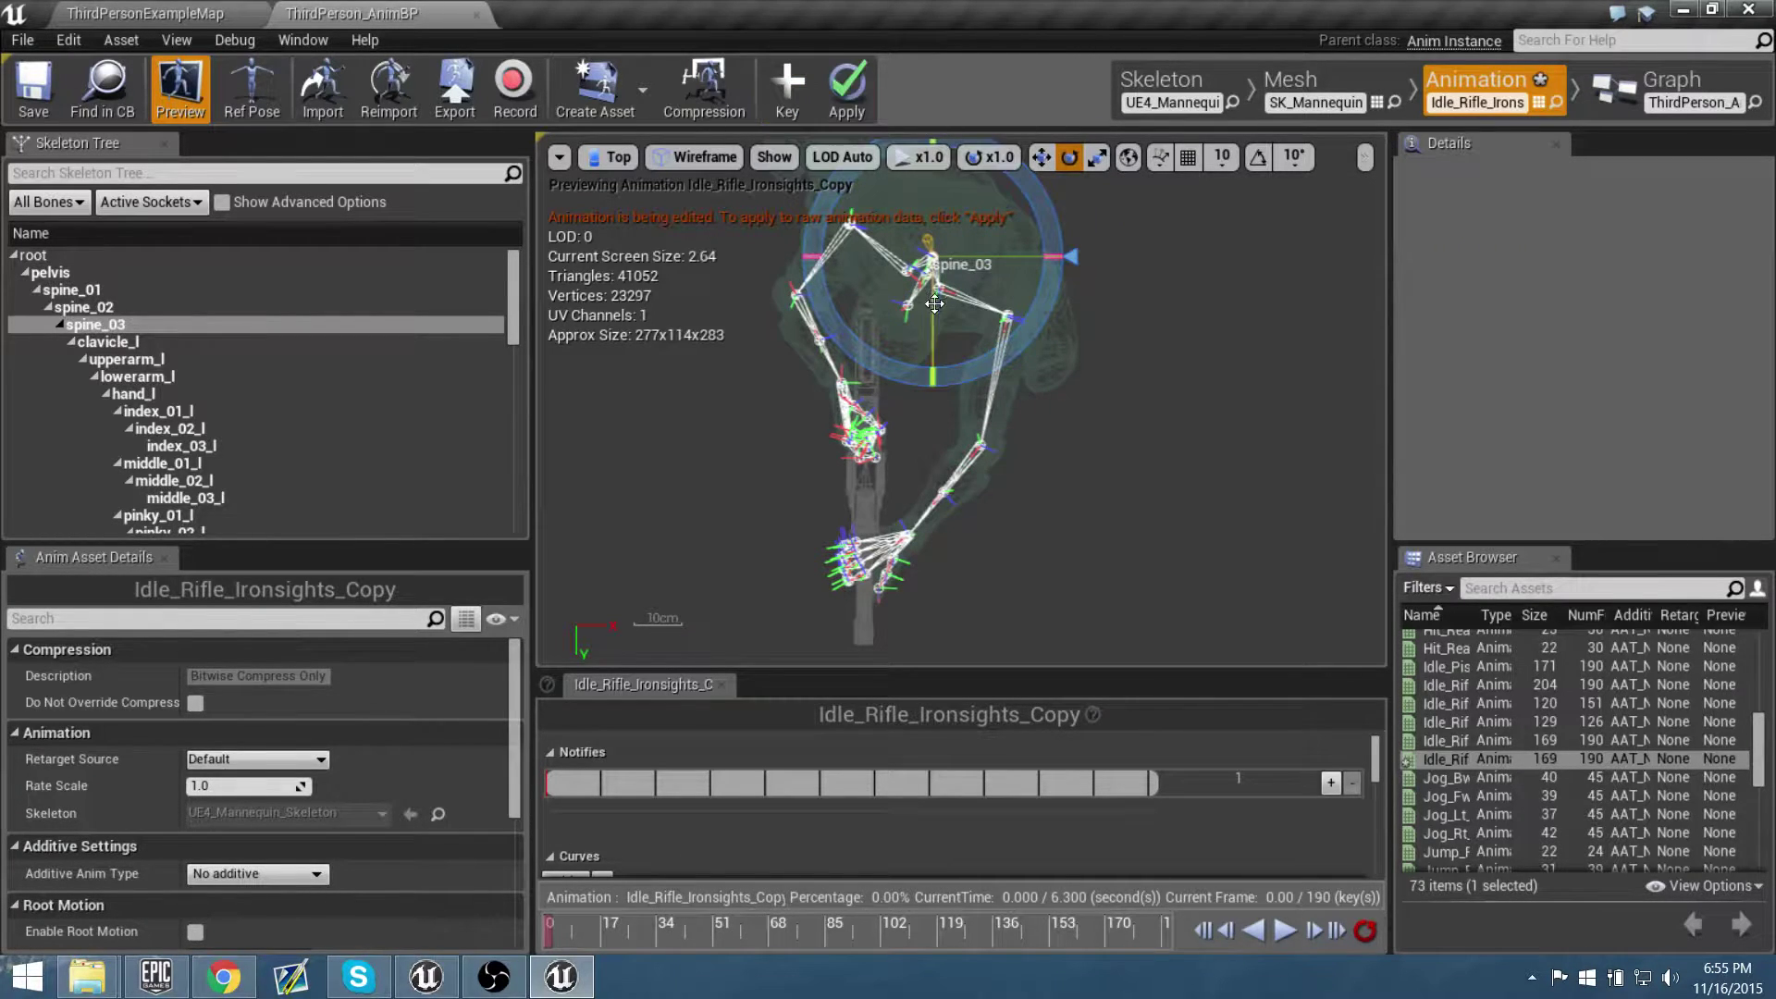
left_click(844, 88)
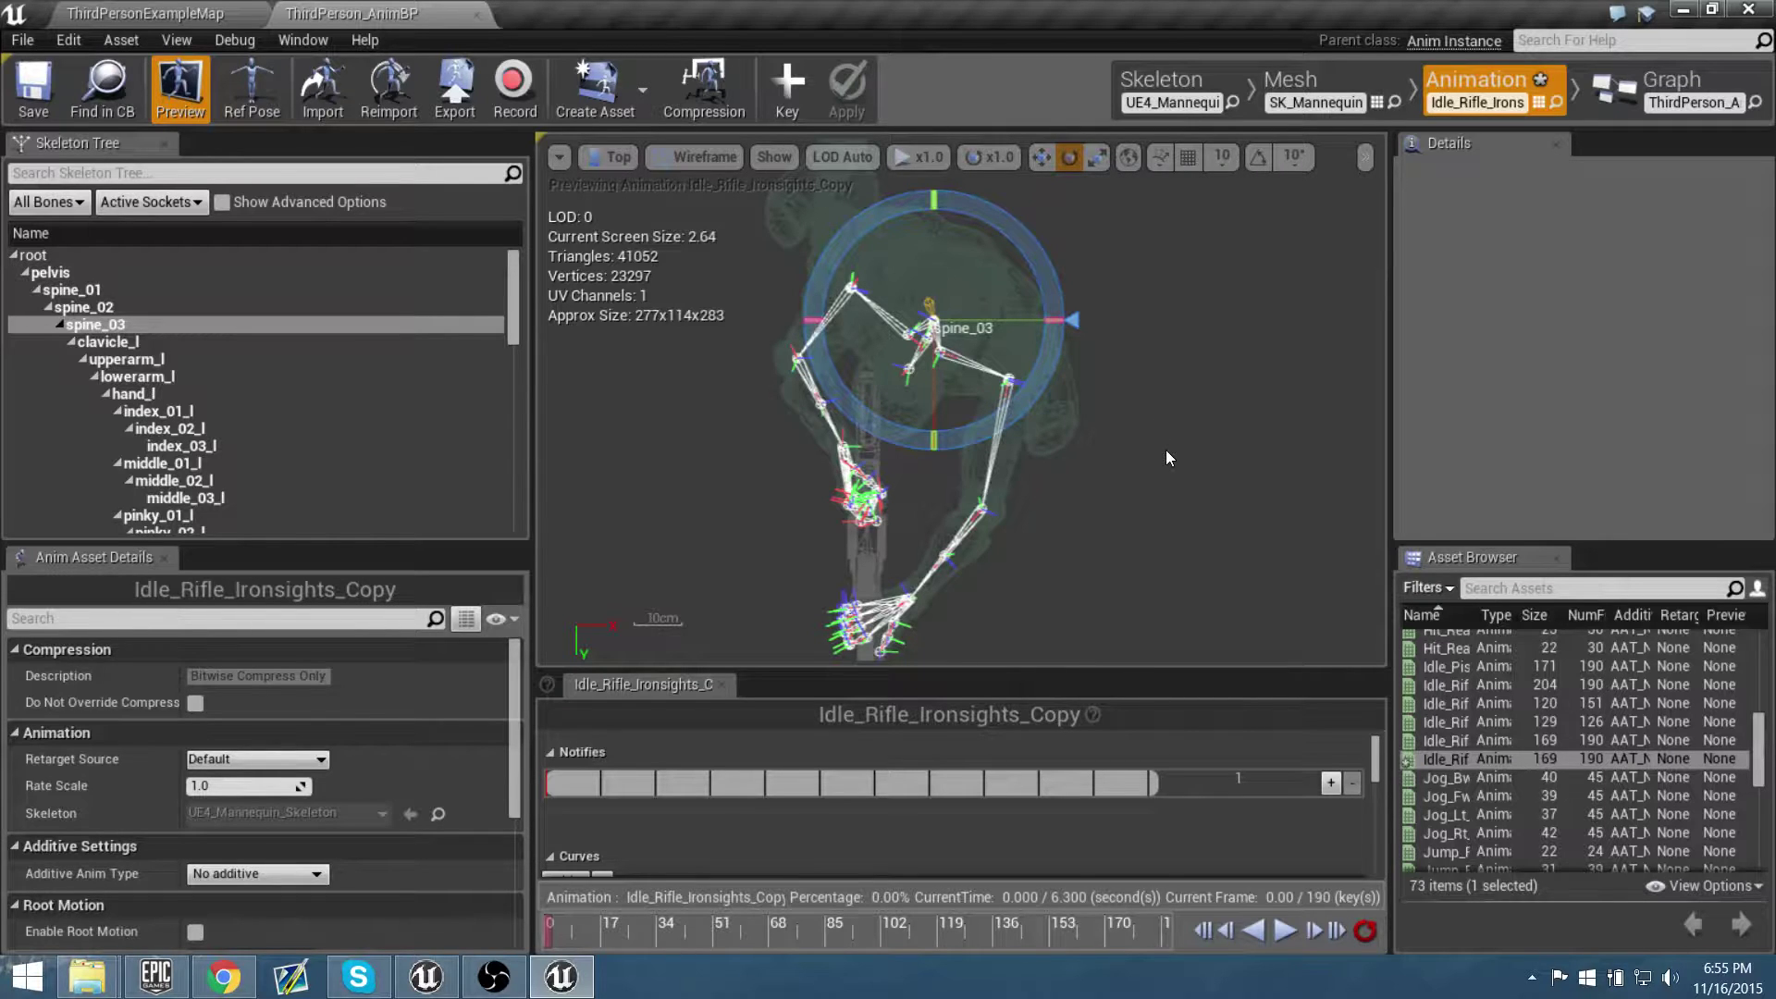
Examine the corrected aiming pose at frame 0 in the Perspective view from several angles with no bone selected
key("alt+g")
right_click_drag(962, 407, 962, 342)
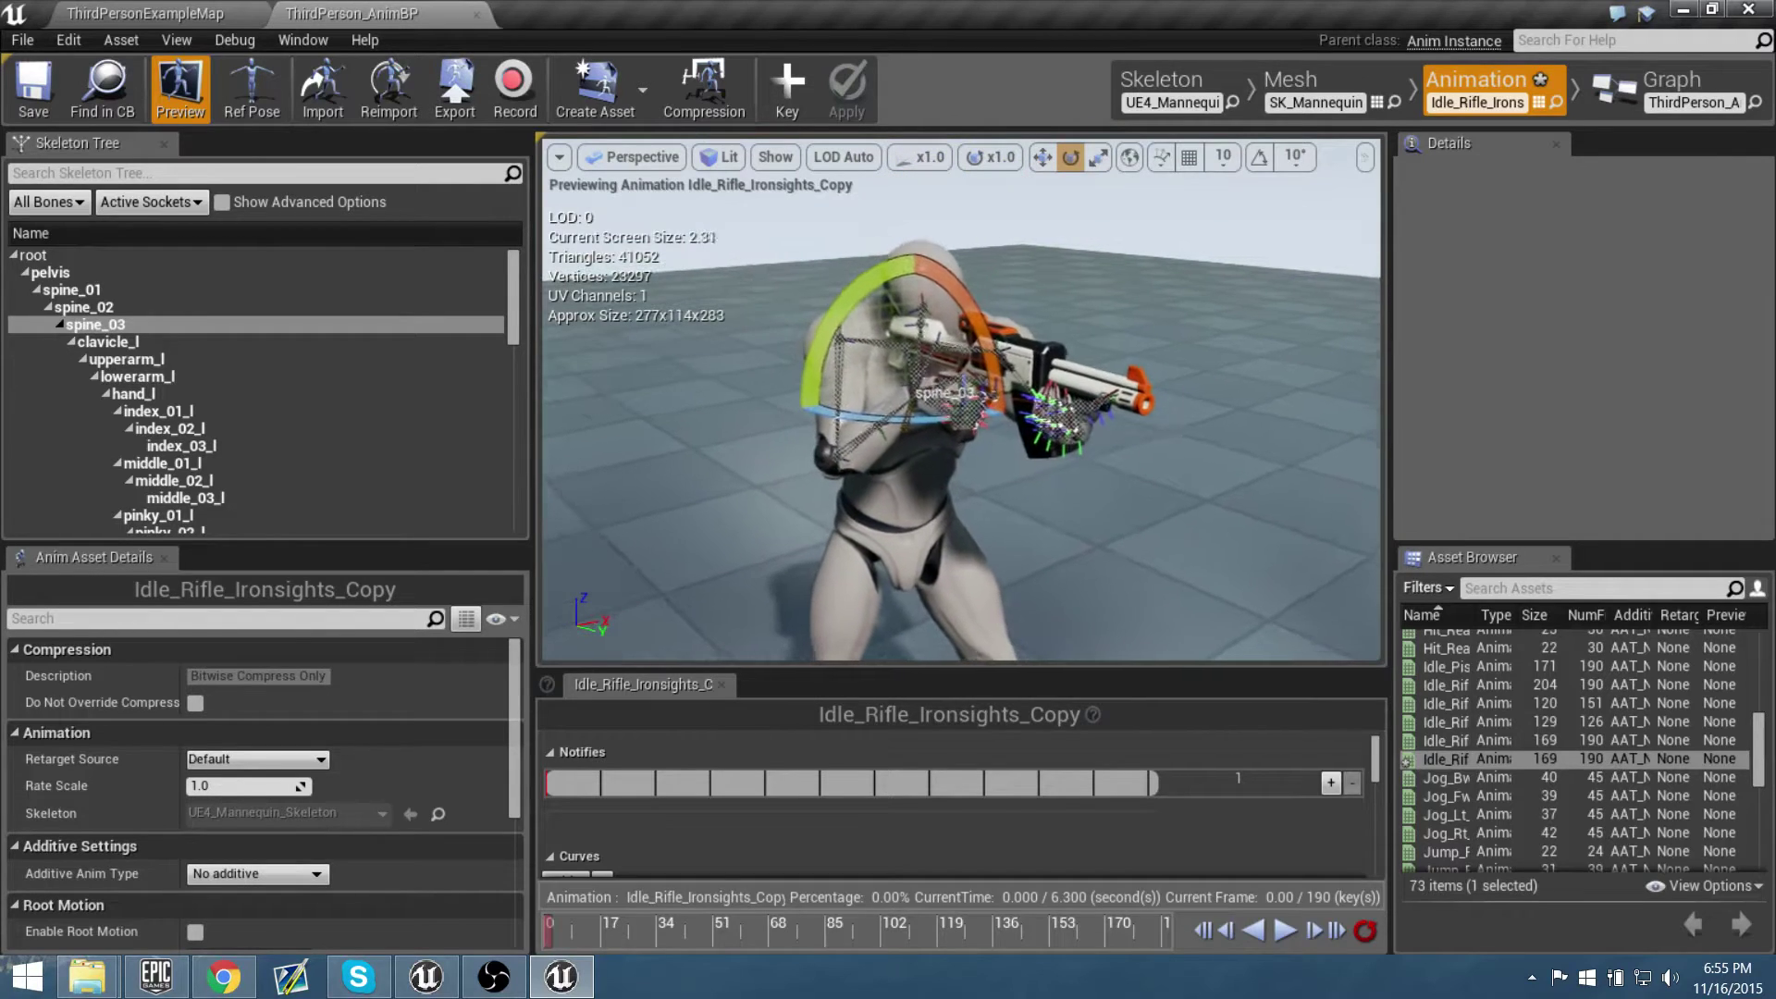
left_click(1252, 503)
scroll(1208, 490, "down", 3)
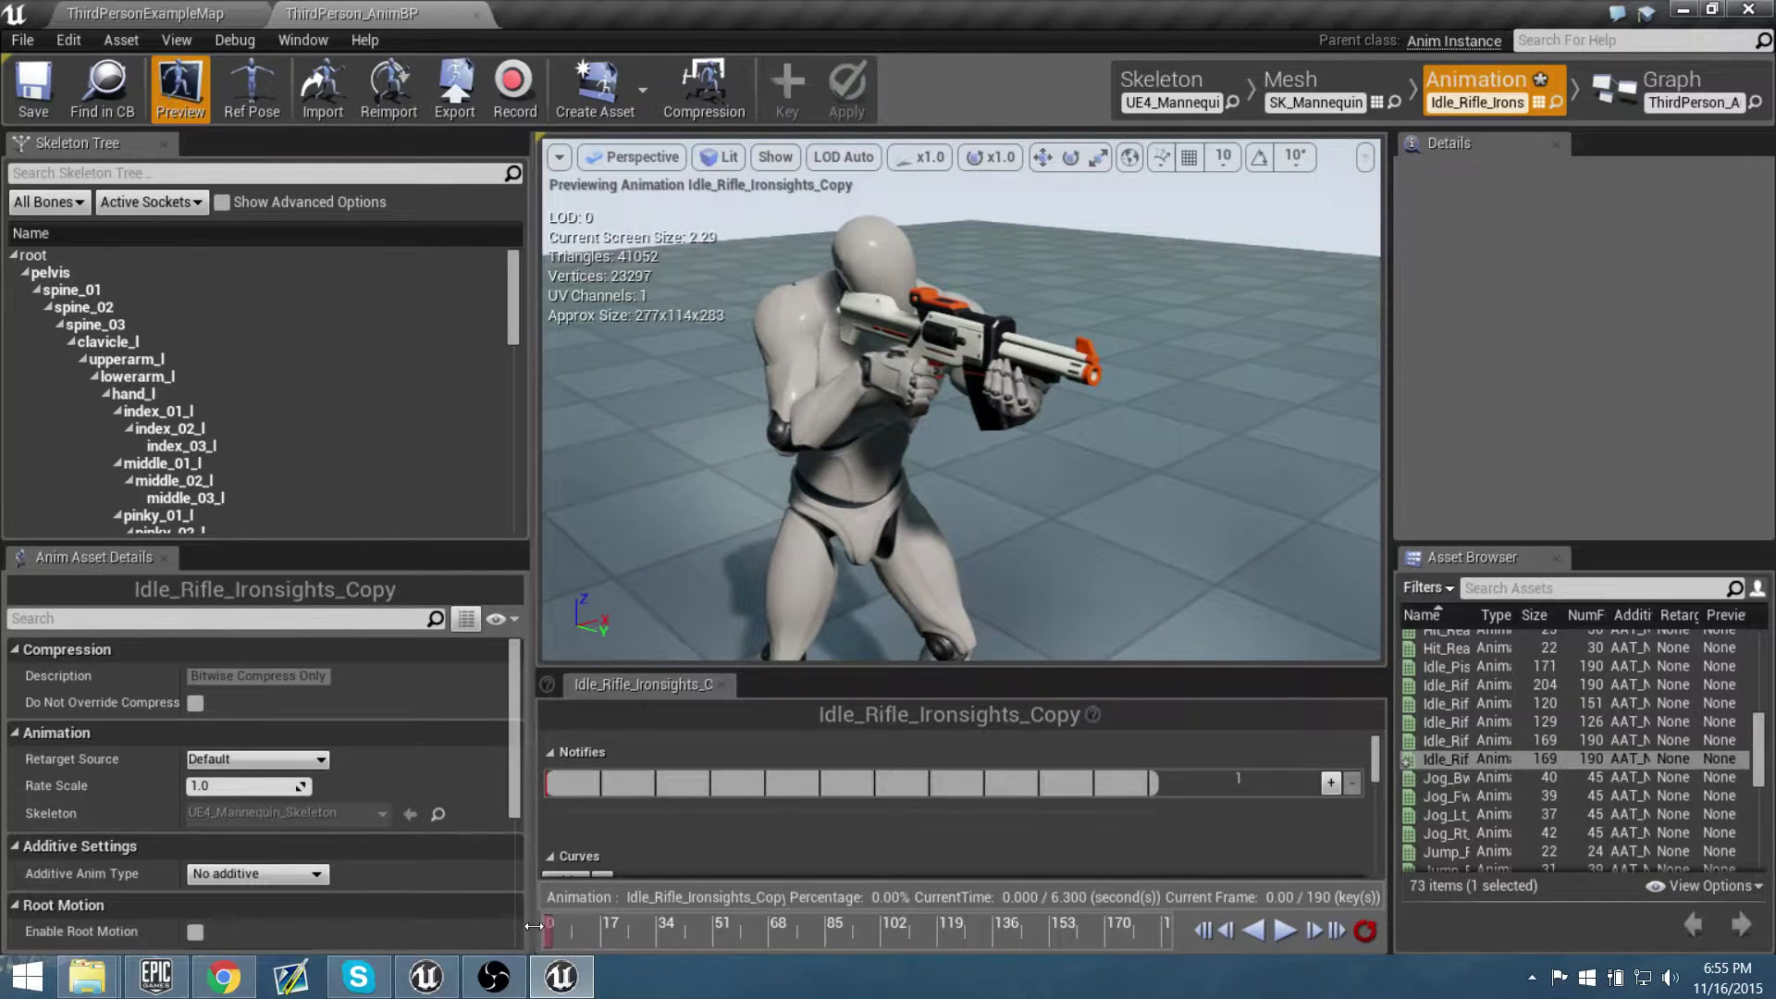
mouse_move(569, 925)
left_mouse_down()
mouse_move(1132, 914)
mouse_move(544, 919)
left_mouse_up()
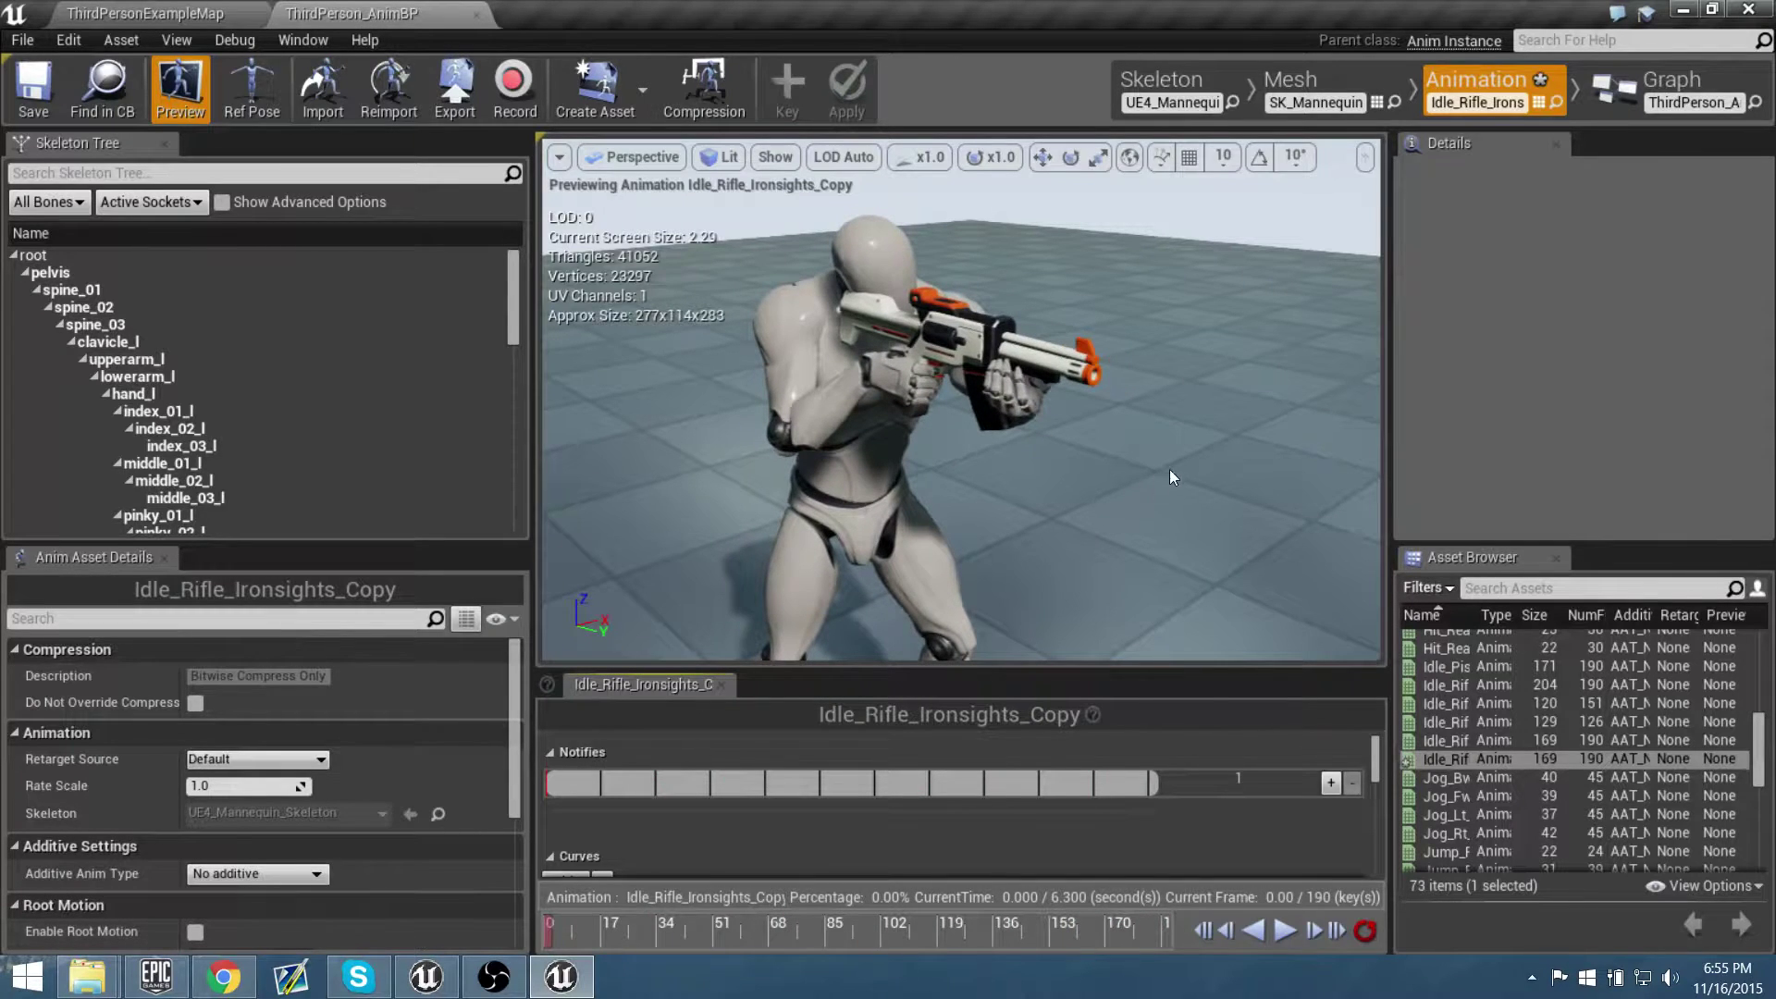
right_click_drag(1018, 507, 936, 492)
mouse_move(814, 303)
right_mouse_down()
mouse_move(740, 310)
mouse_move(906, 320)
mouse_move(814, 319)
right_mouse_up()
right_click_drag(1016, 435, 988, 428)
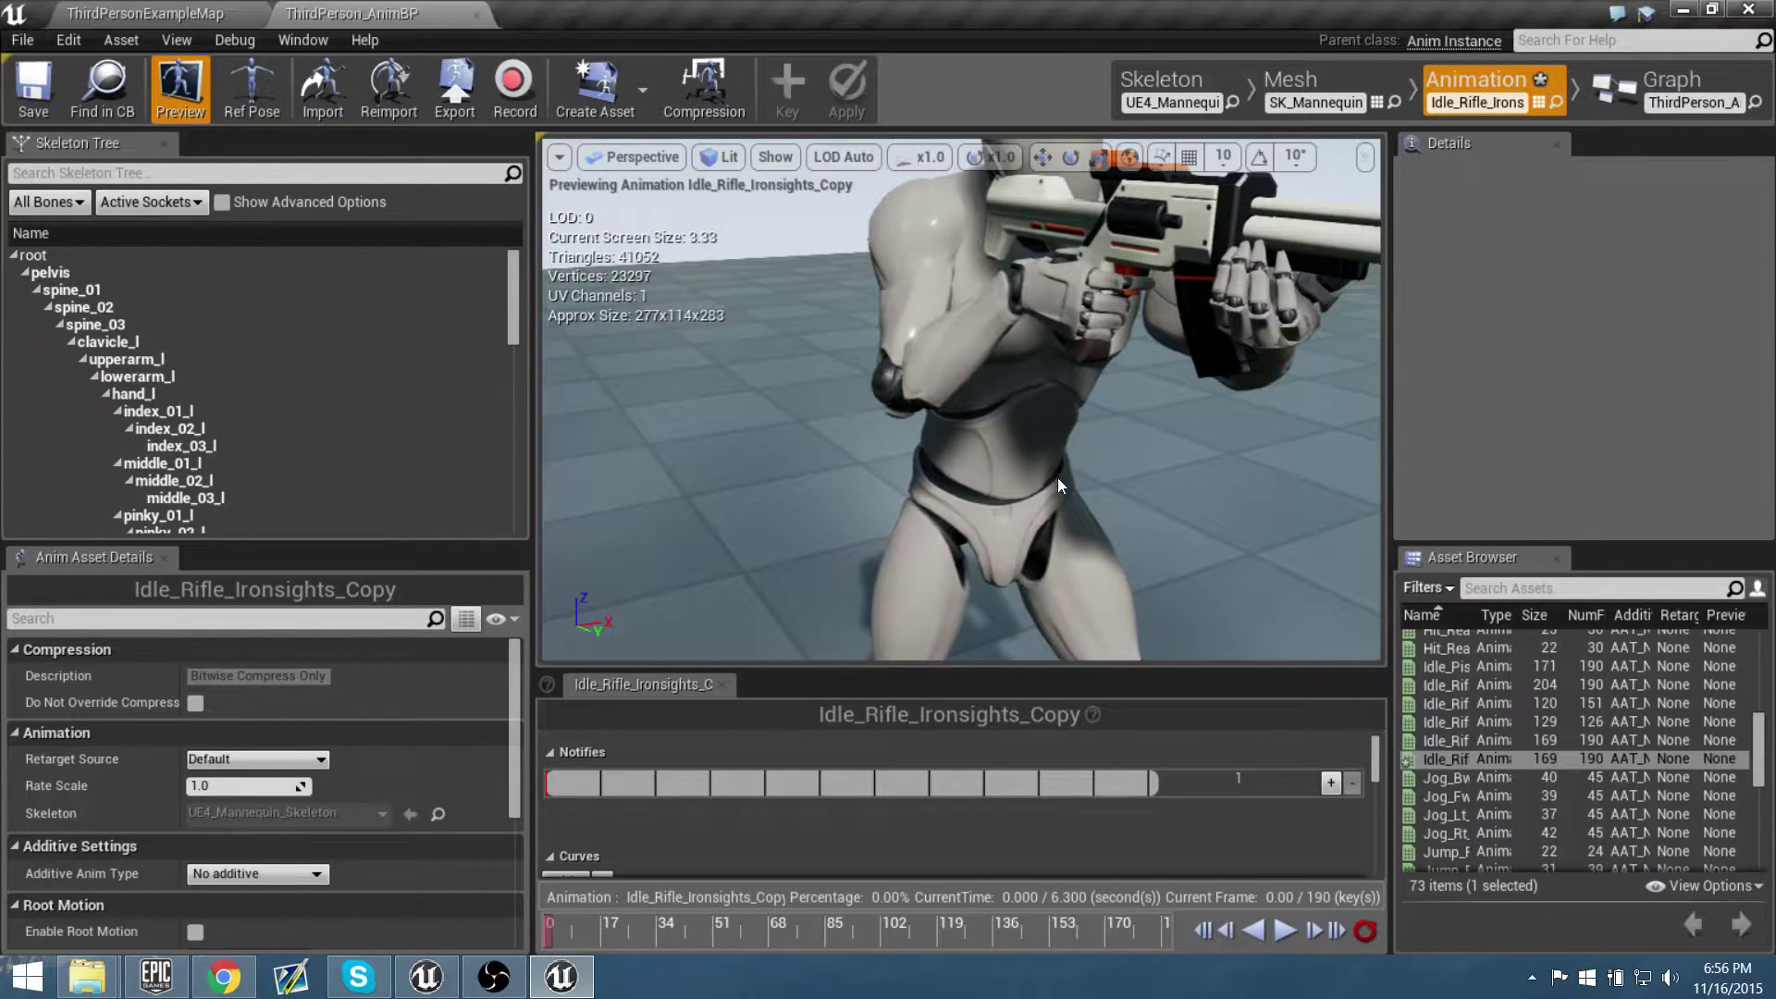
right_click_drag(1071, 483, 1142, 474)
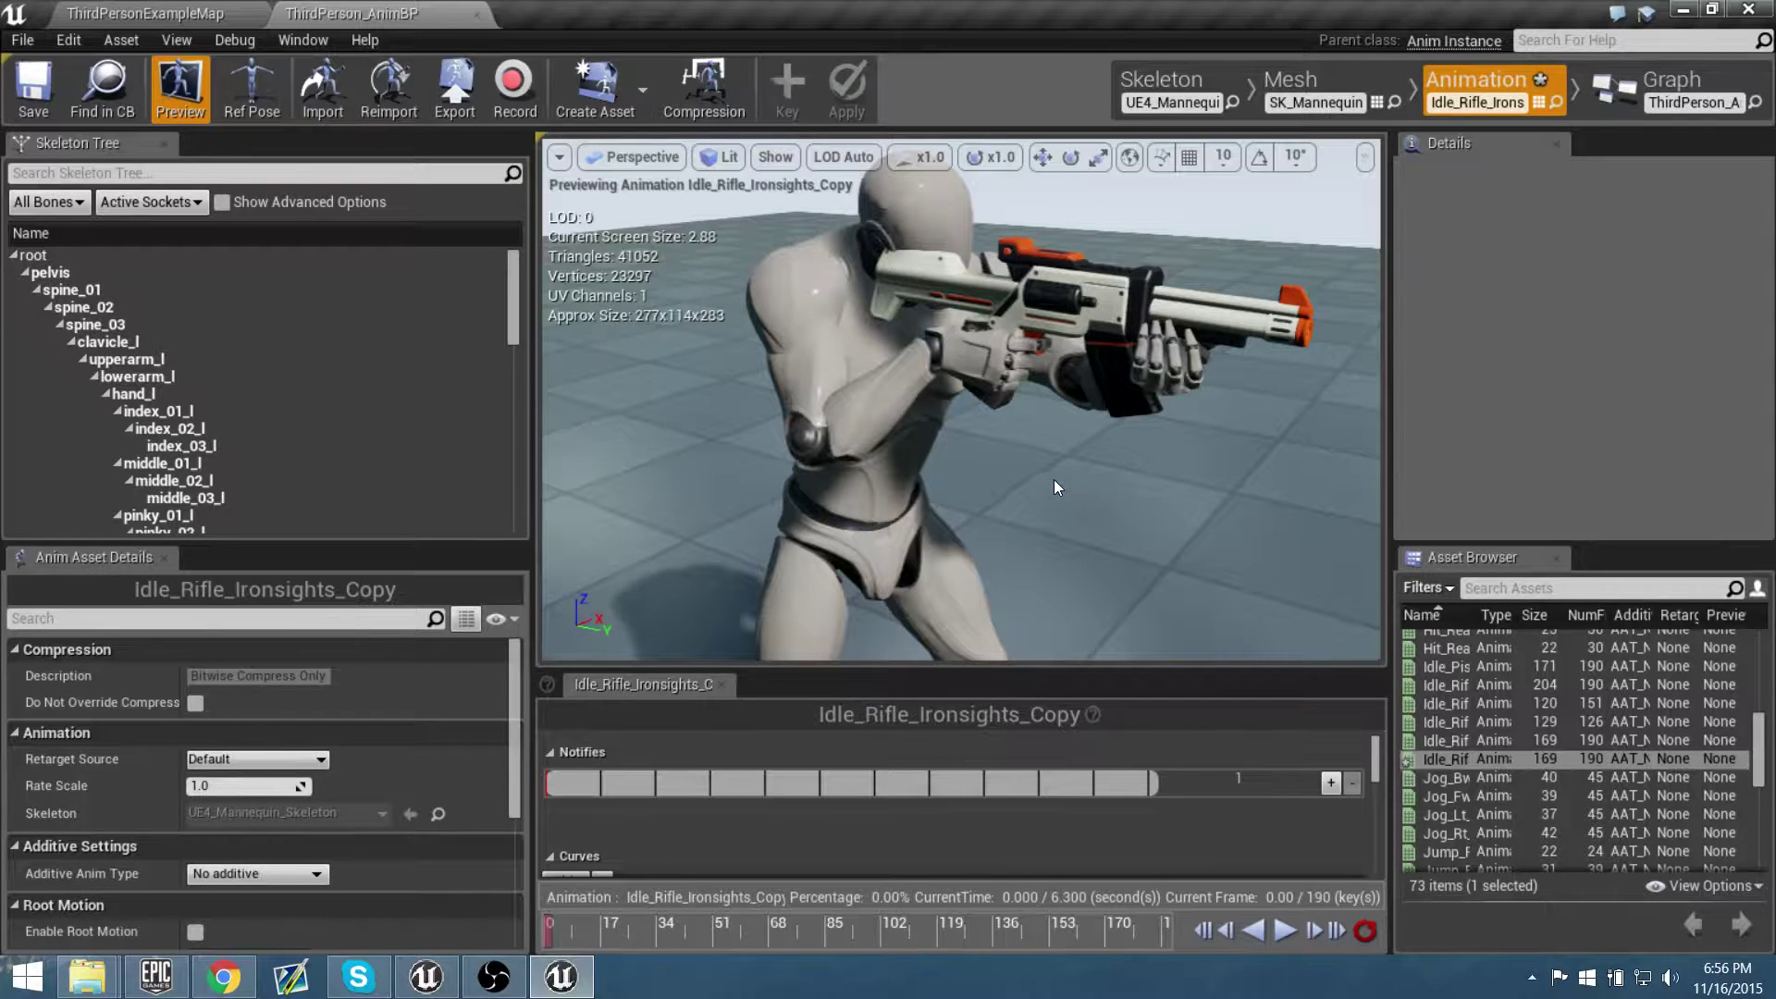
mouse_move(1053, 479)
right_mouse_down()
mouse_move(971, 453)
mouse_move(1045, 497)
right_mouse_up()
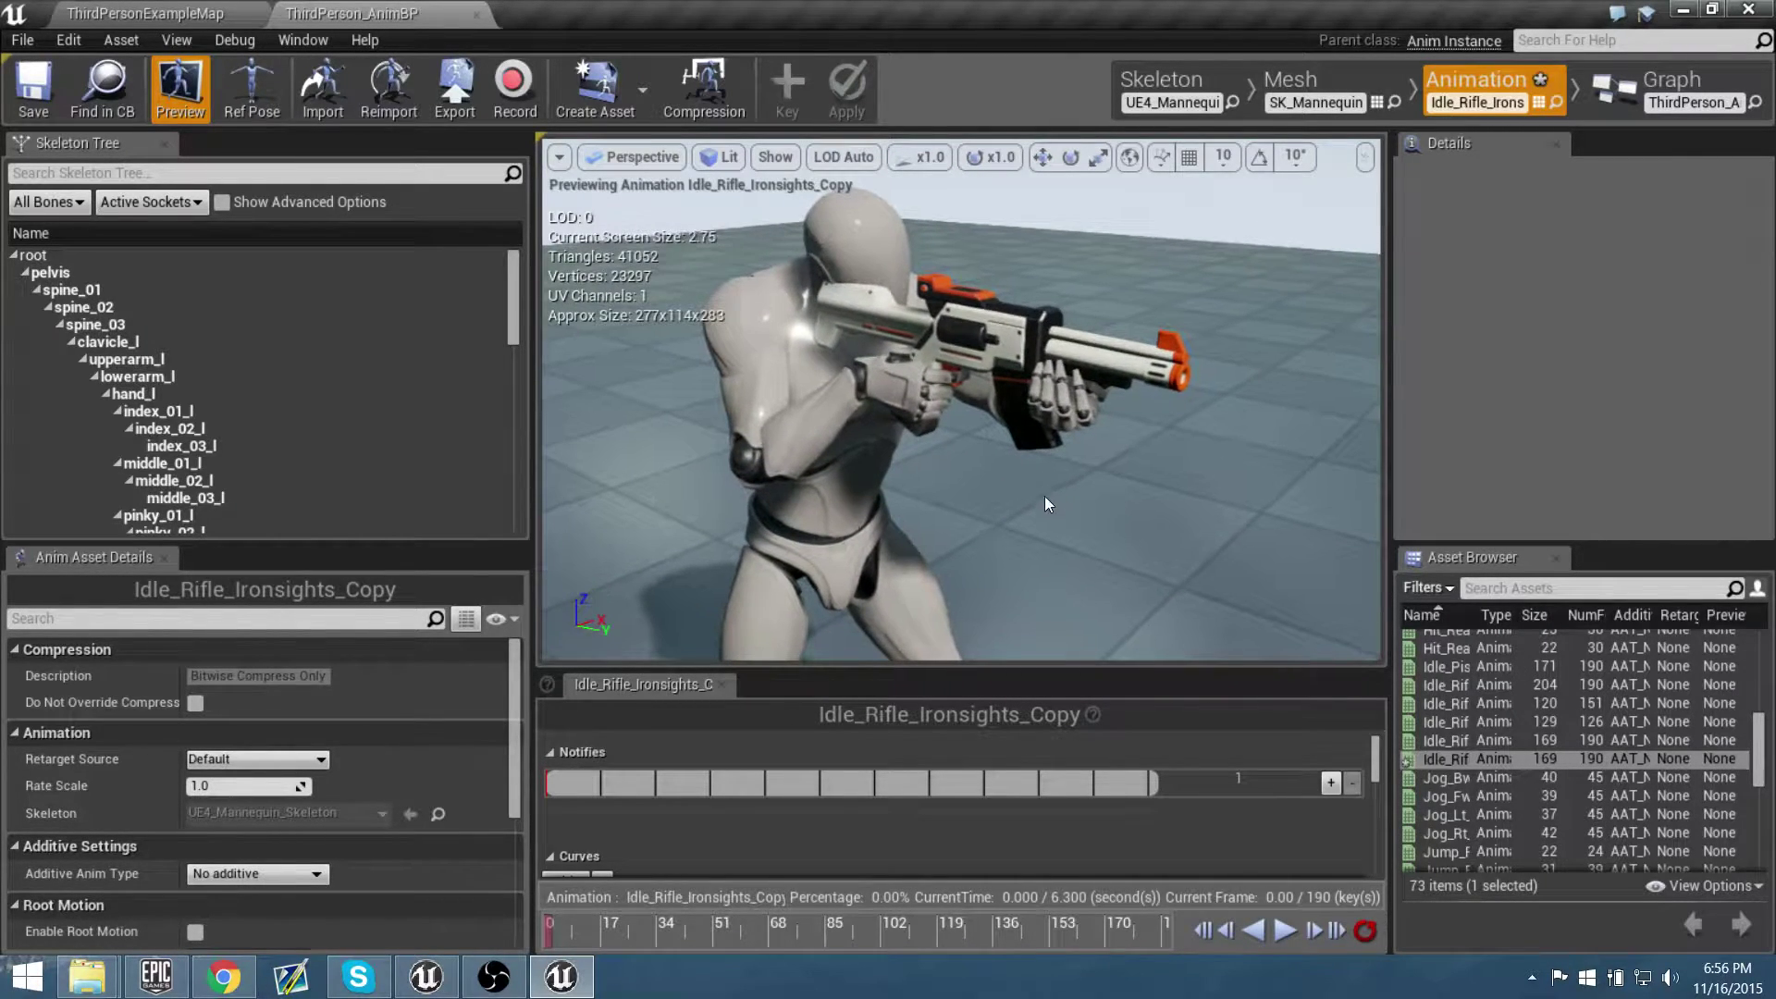
Open the ThirdPerson_AnimBP graph, compile it, and preview the character with Aiming Weapons enabled
left_click(1650, 74)
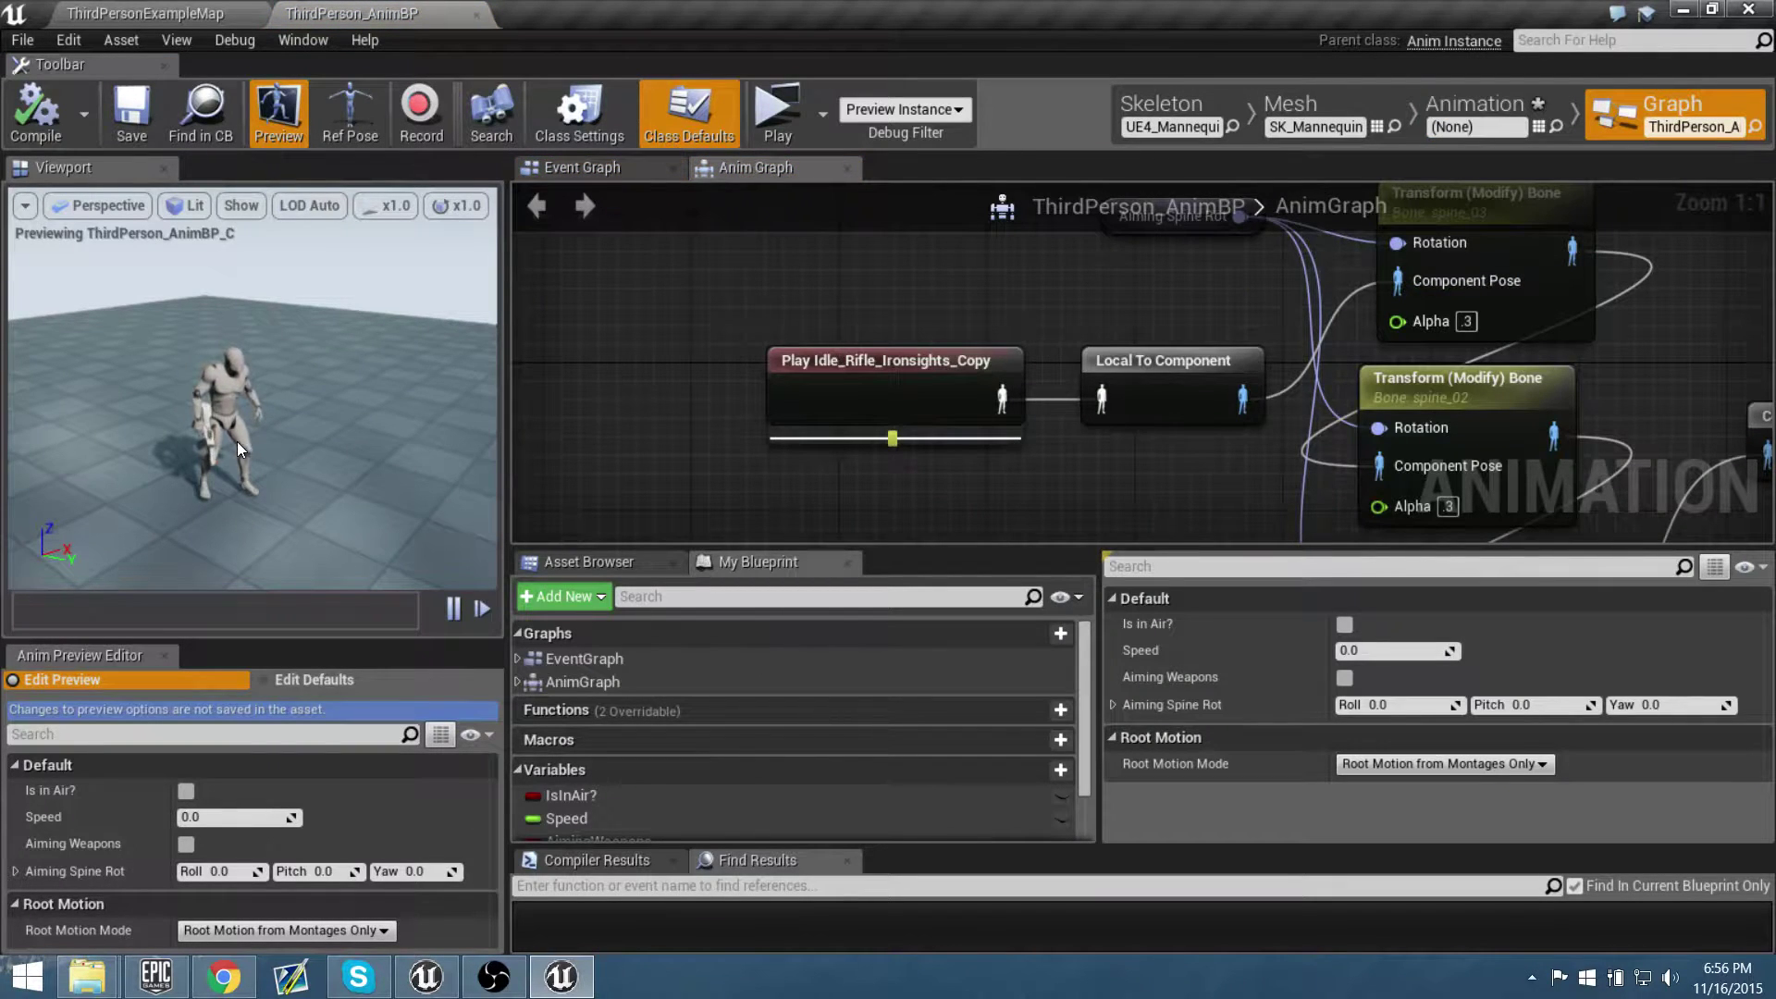
key("w")
right_click_drag(237, 450, 230, 446)
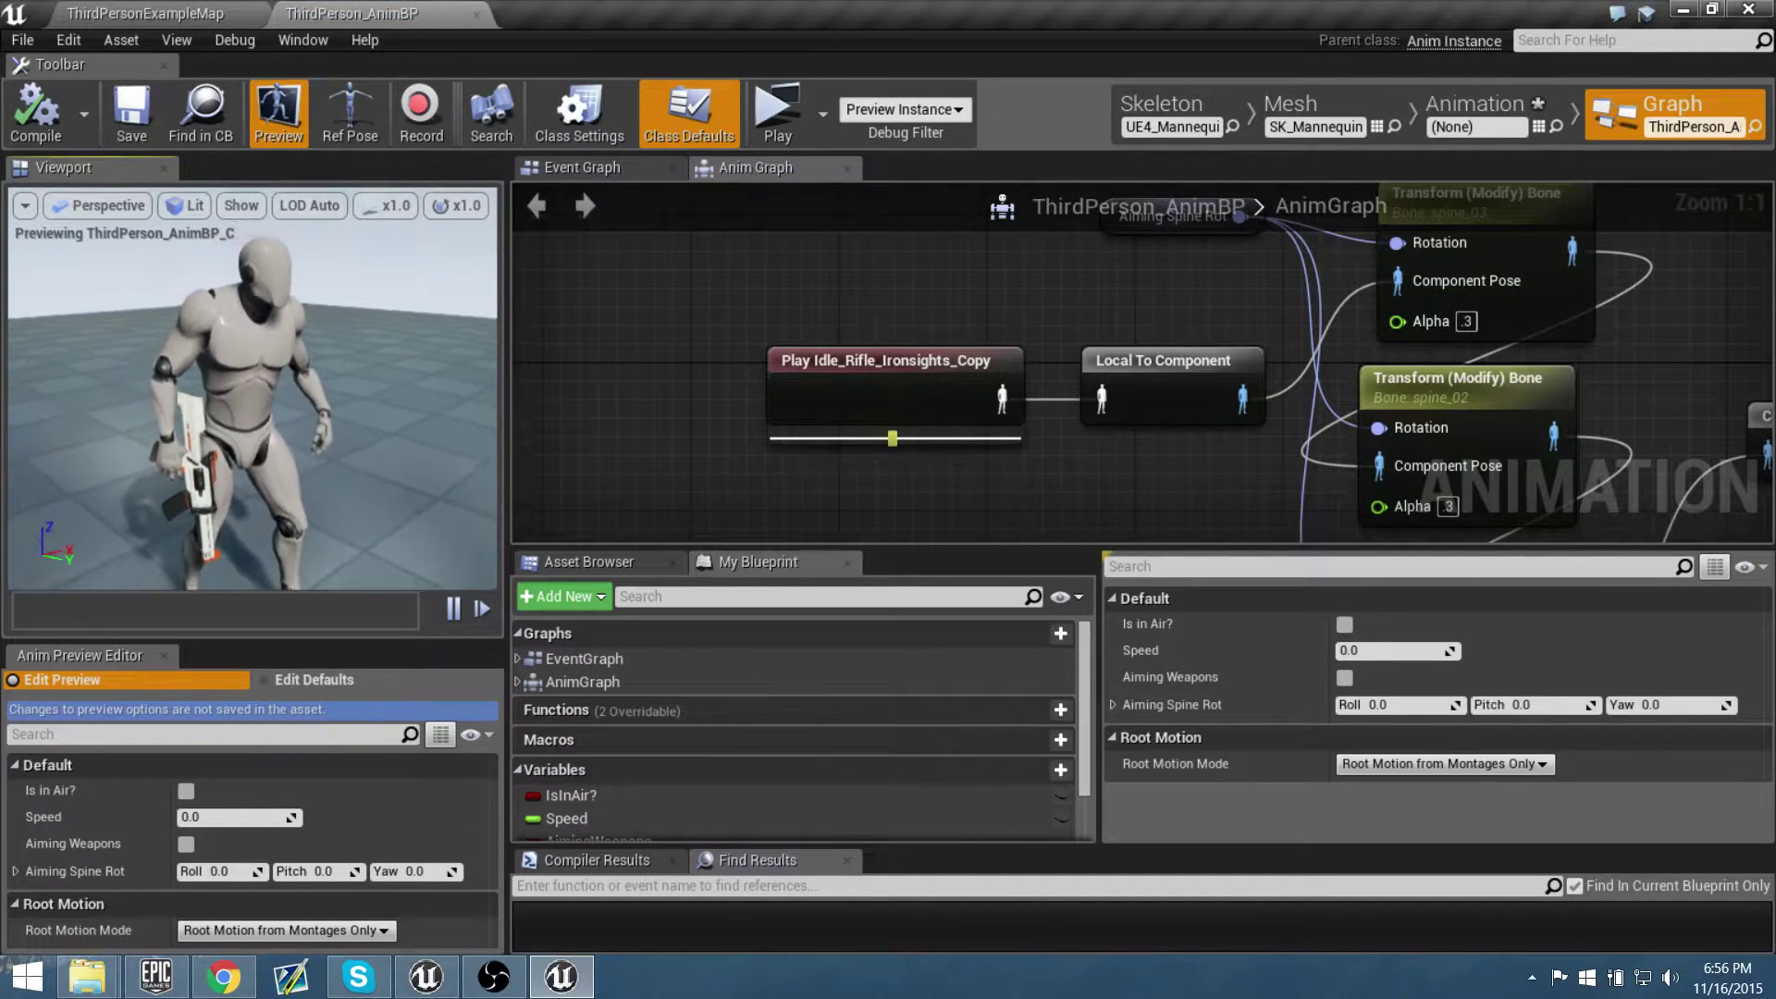
left_click(42, 118)
left_click(185, 842)
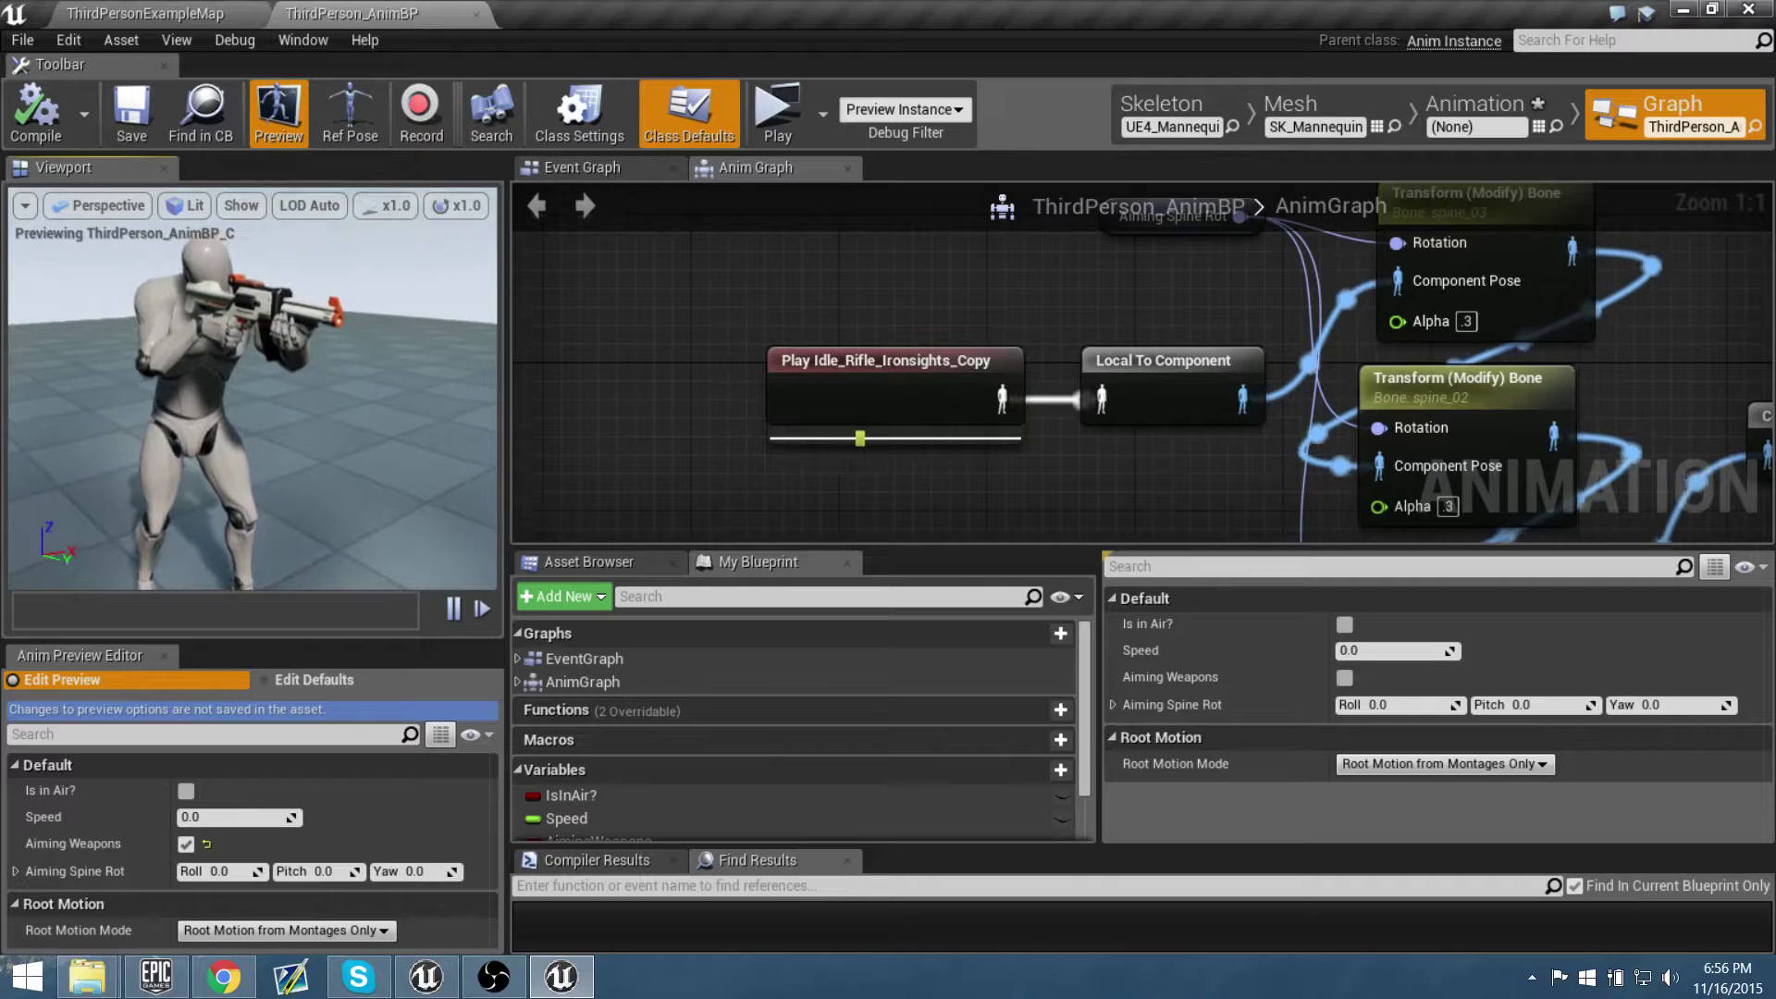
Test the preview with an Aiming Spine Rot yaw of -120, then reset the yaw and recompile the blueprint
left_click_drag(409, 872, 309, 872)
right_click_drag(305, 435, 310, 347)
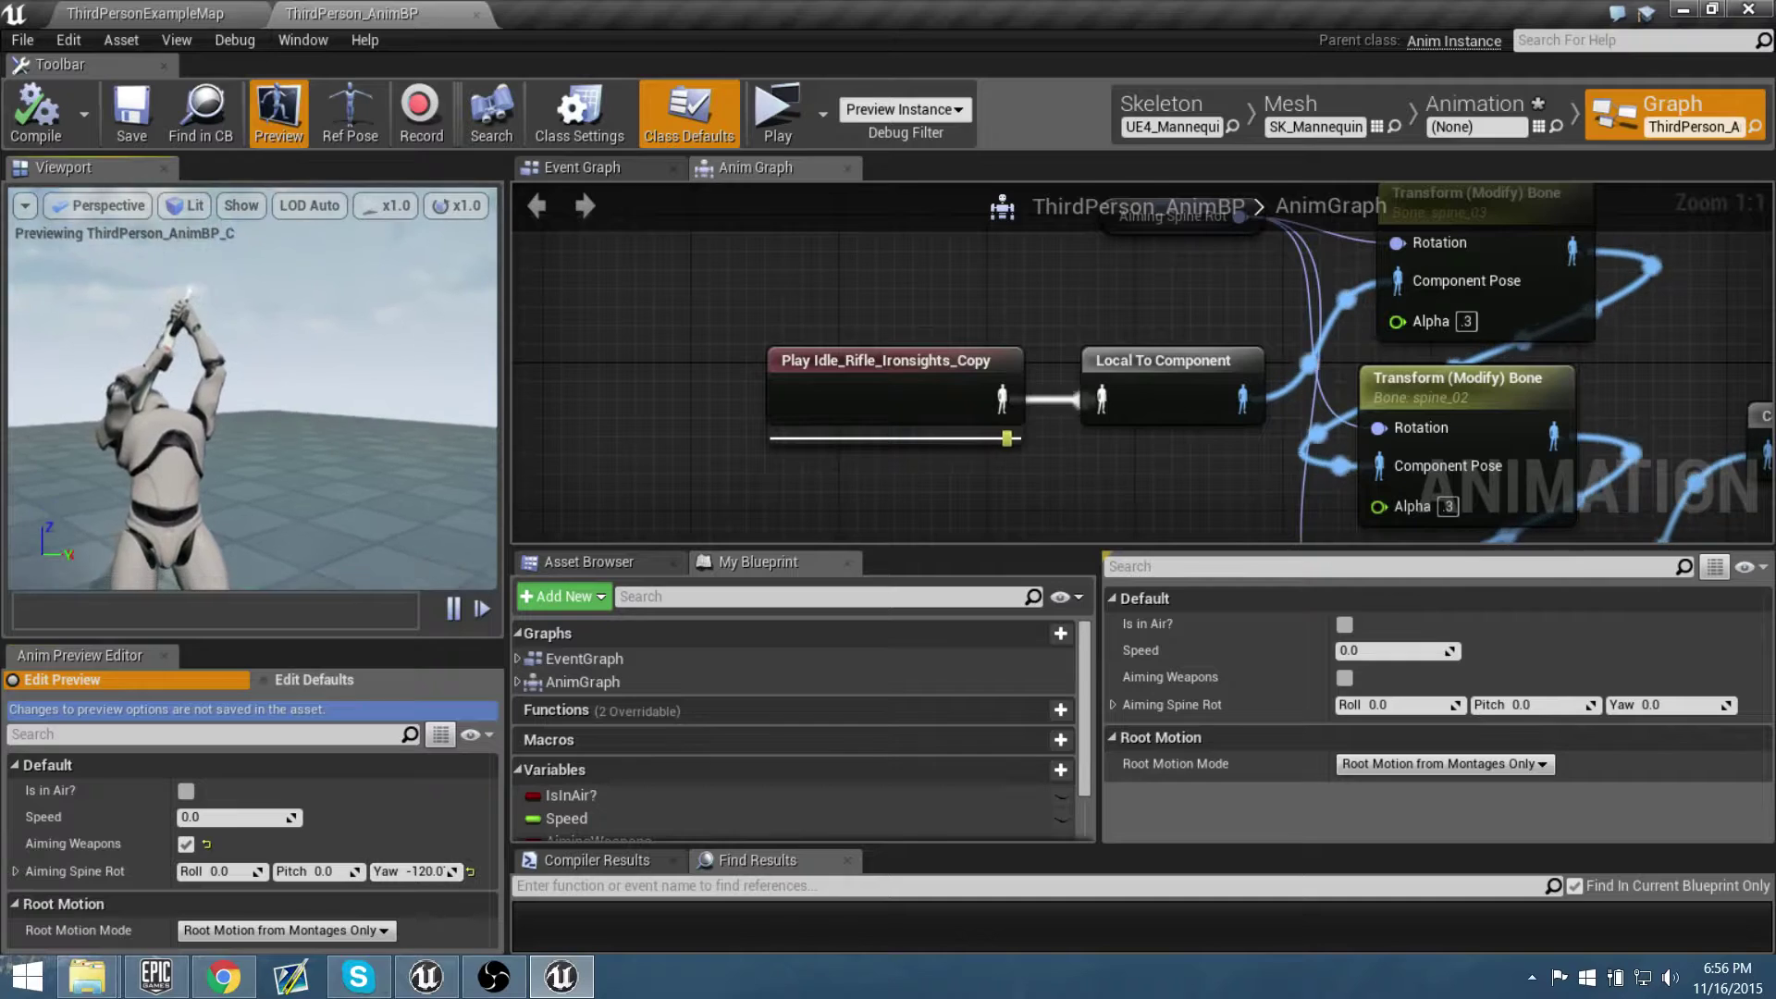
right_click_drag(418, 486, 413, 518)
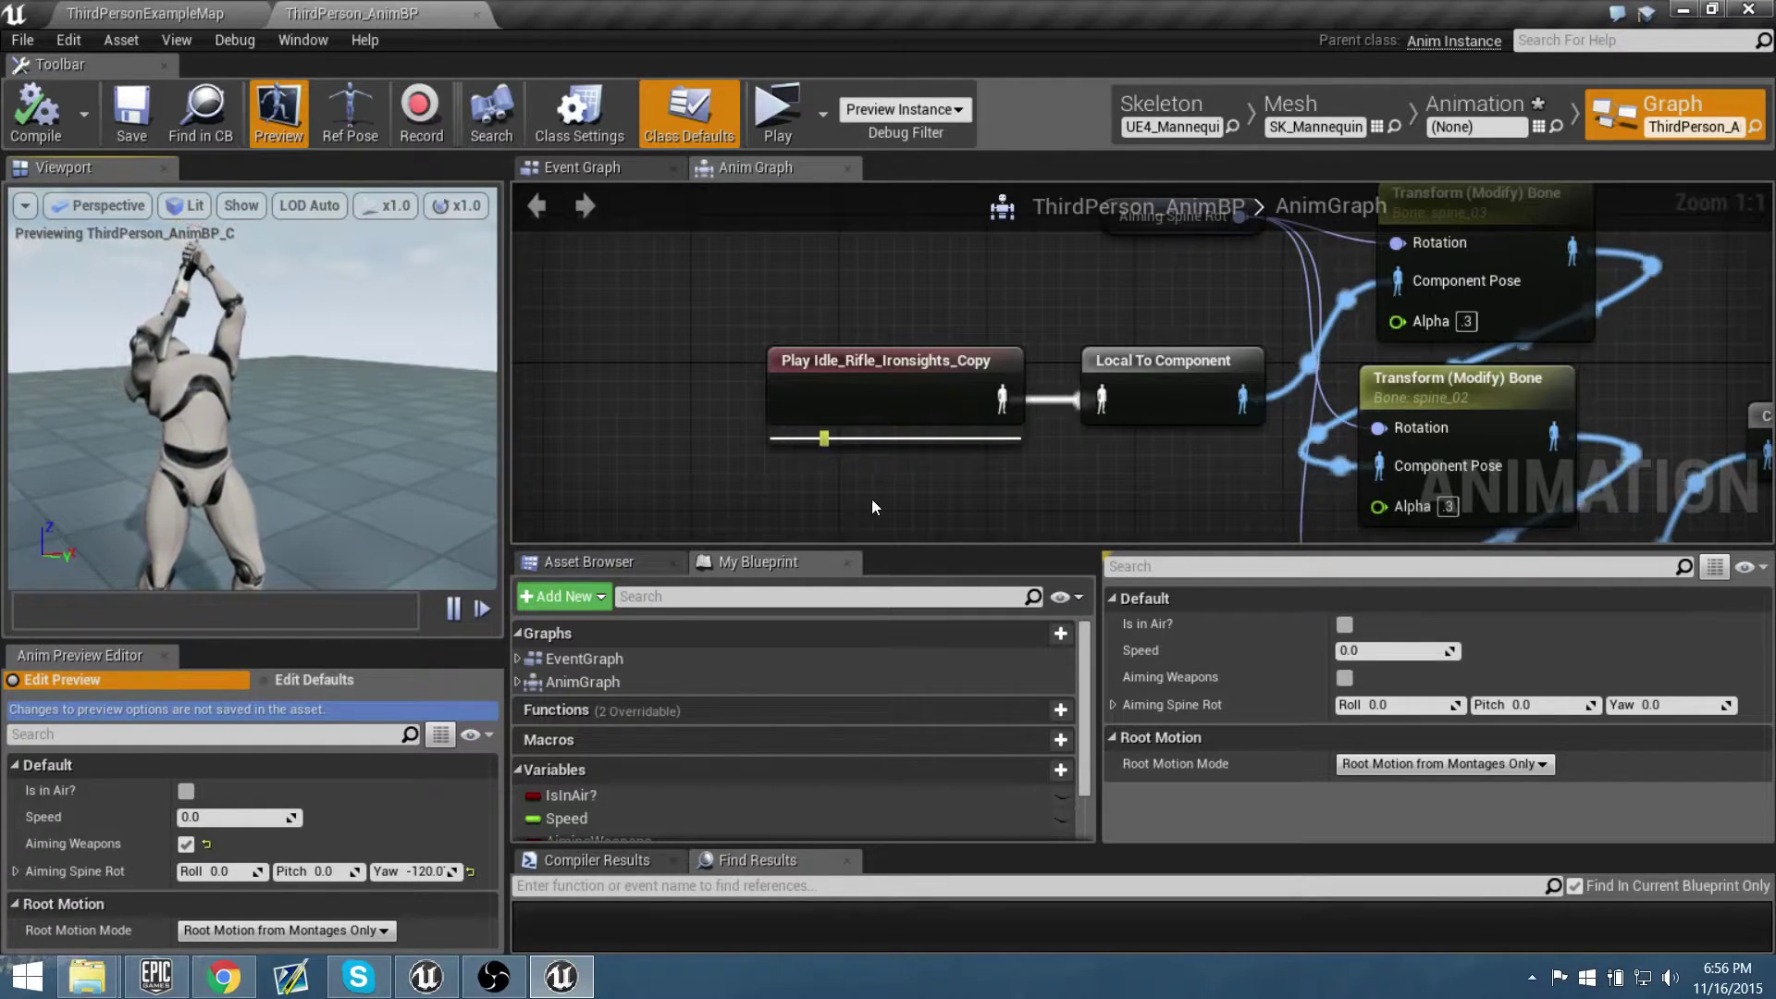
left_click(470, 871)
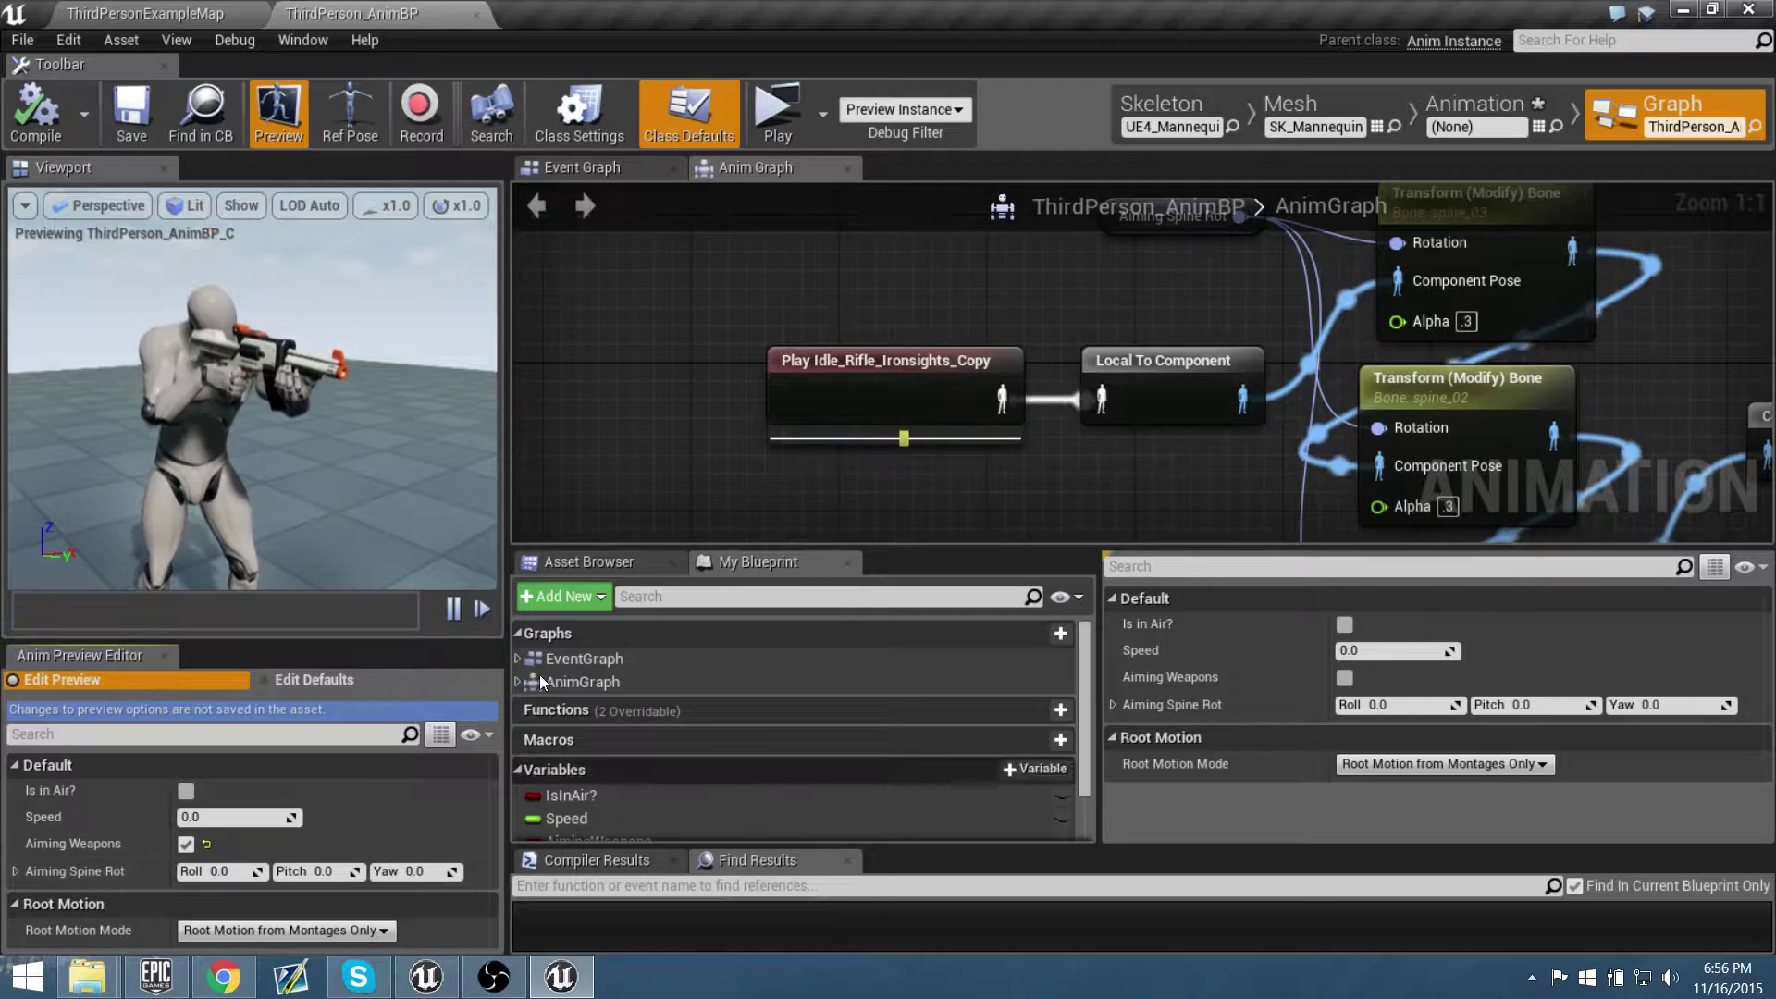
left_click(64, 113)
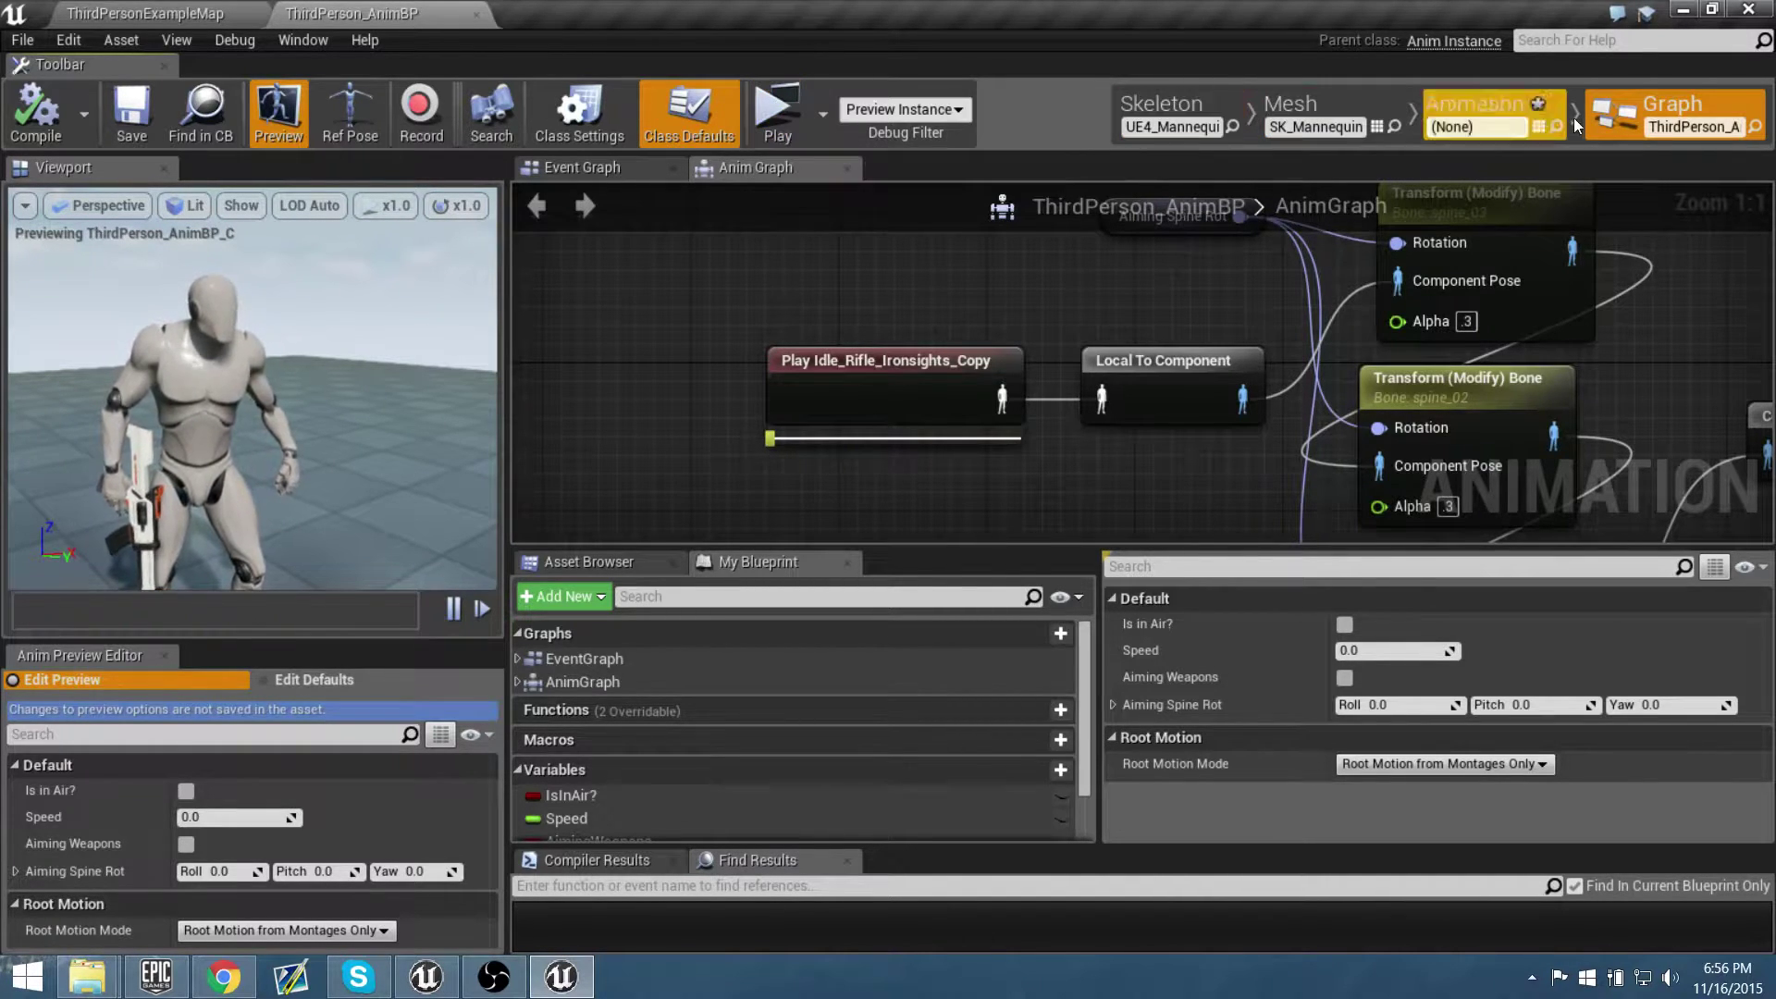
Reopen the Idle_Rifle_Ironsights_Copy animation from its play node in the AnimGraph
left_click(1488, 109)
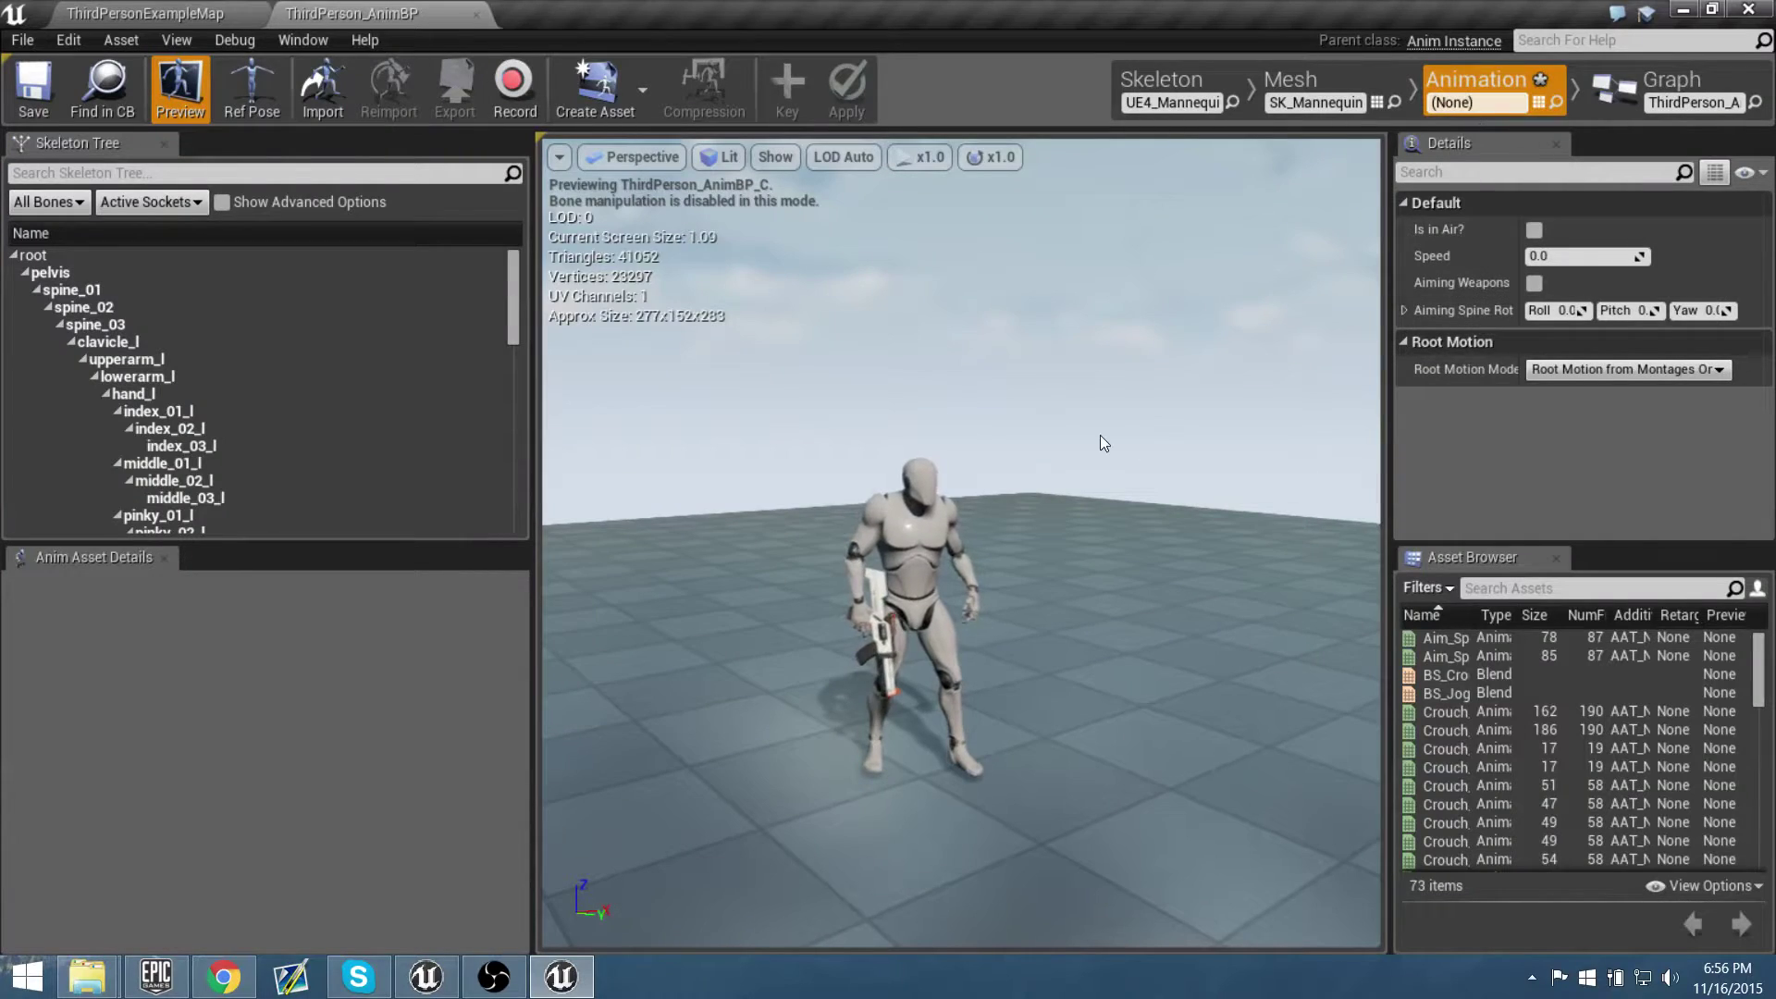
left_click(1619, 89)
double_click(879, 450)
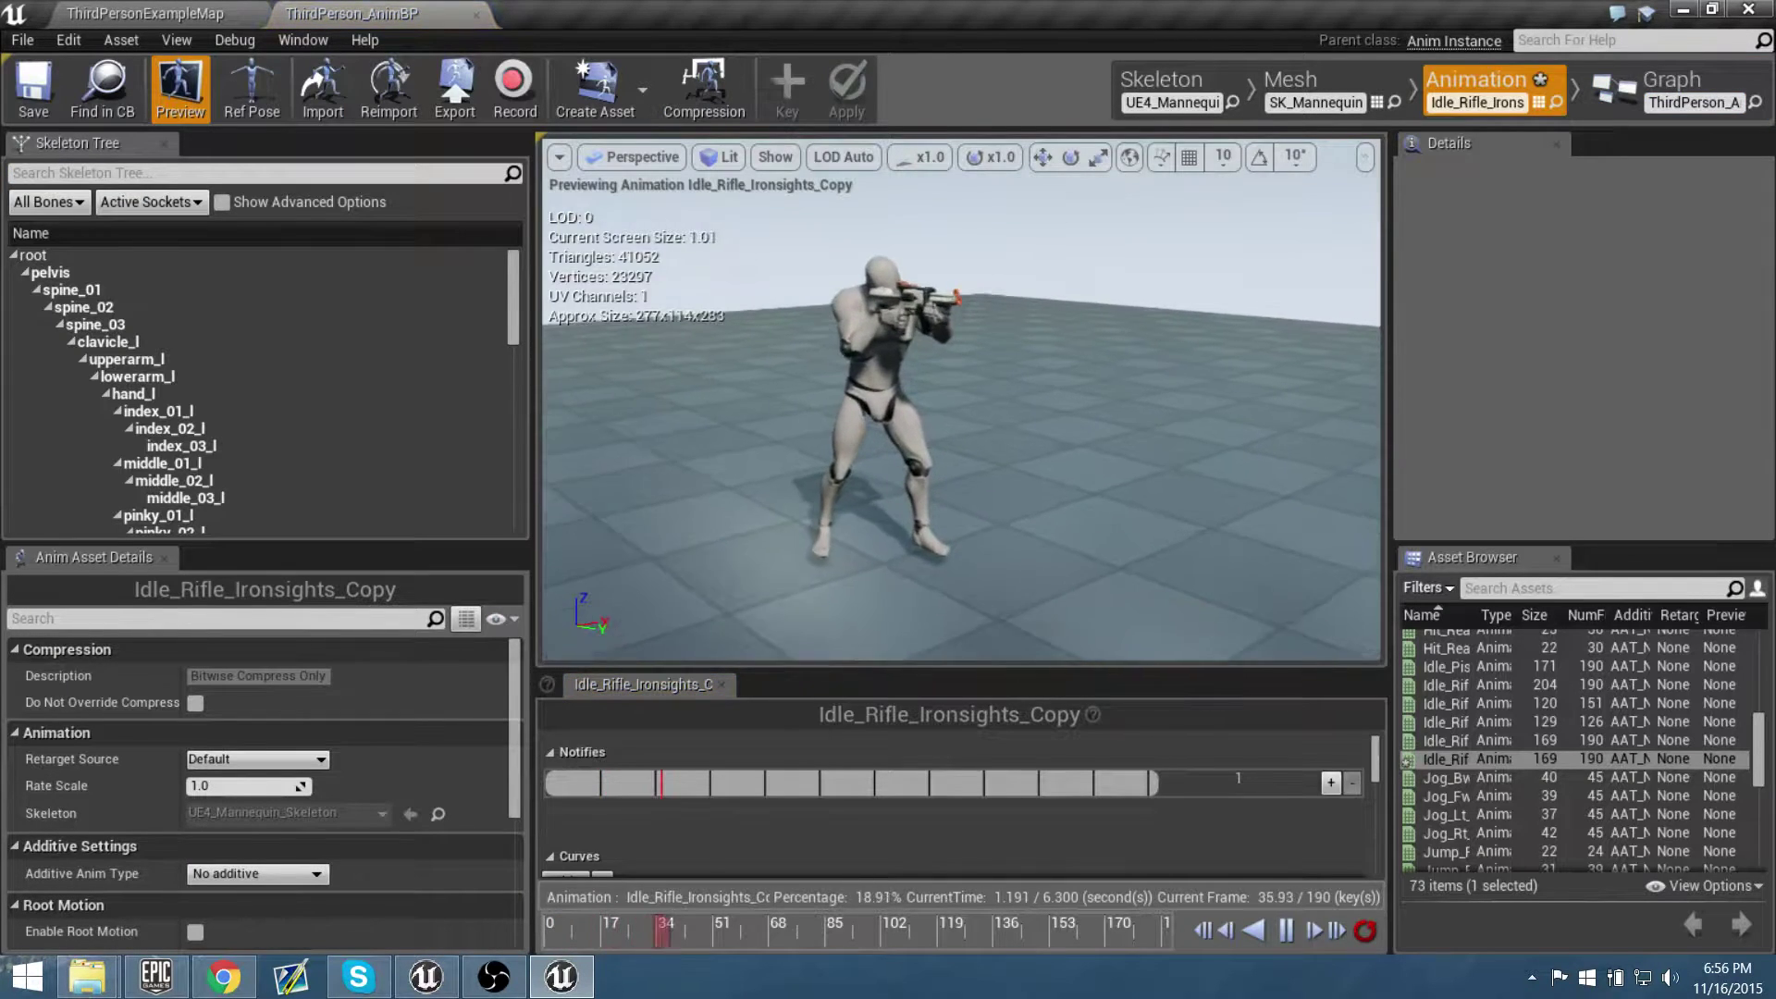
Pause playback and compare the aiming pose from the front at the last frame and at frame 0
right_click_drag(1123, 648, 869, 572)
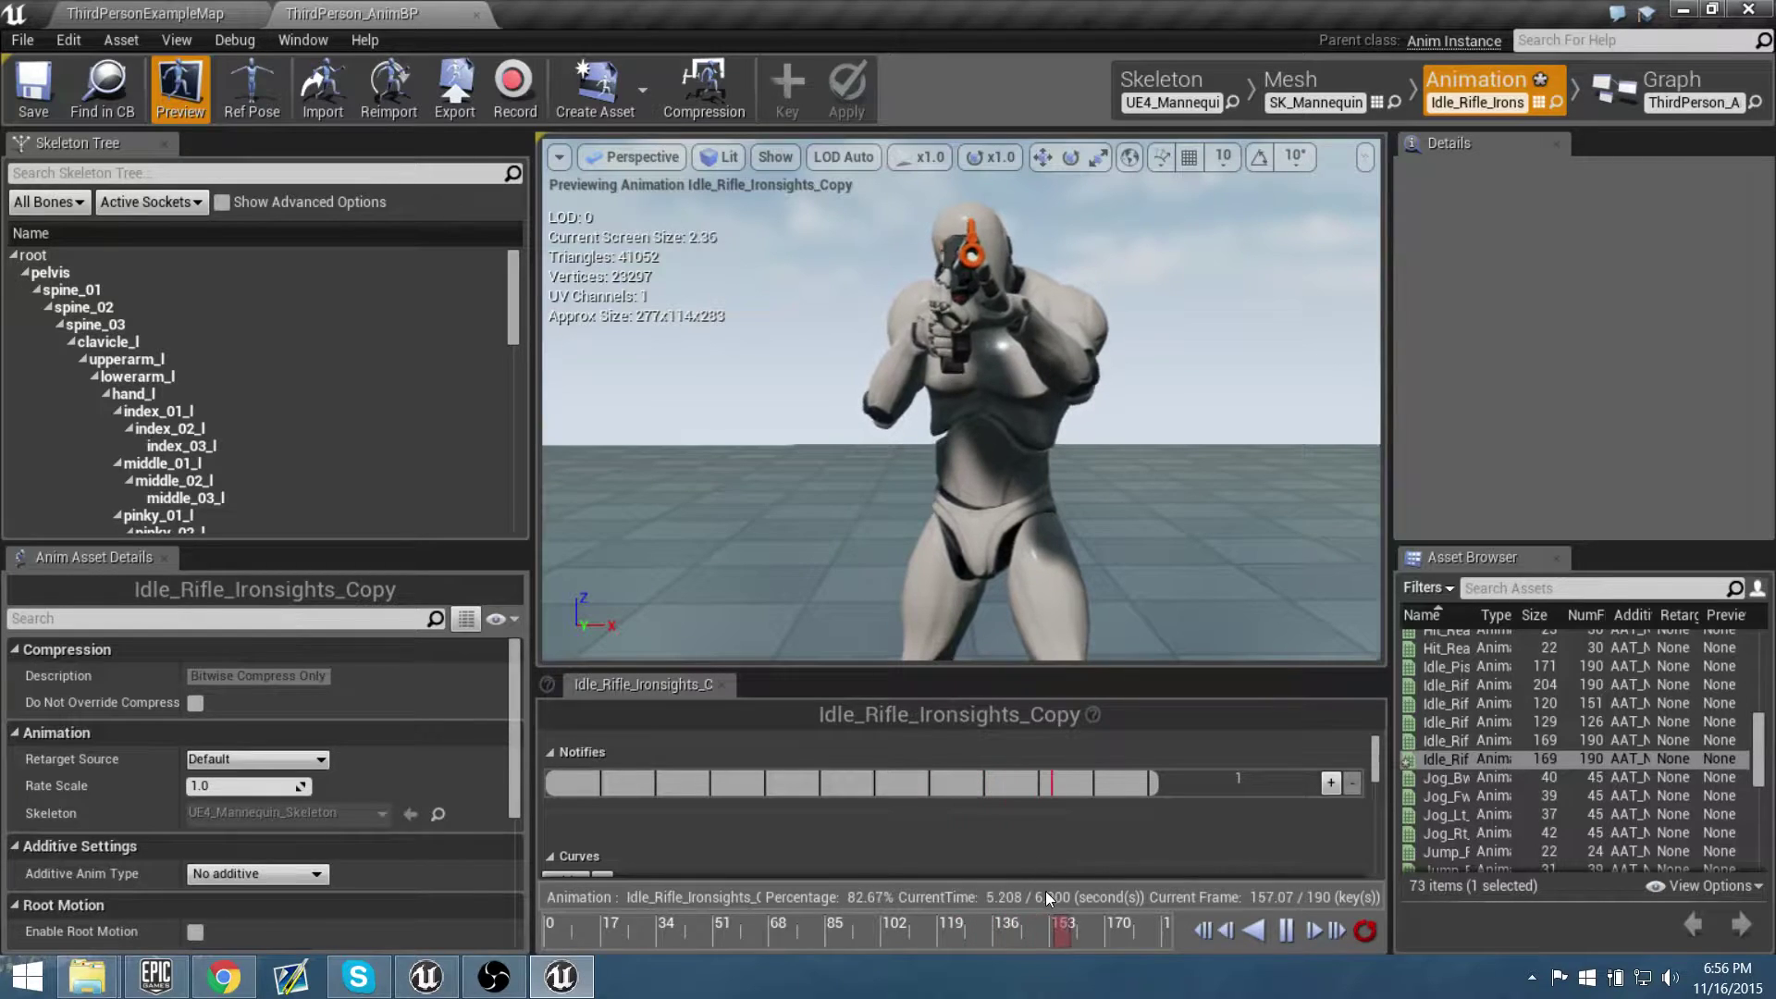
left_click(1285, 930)
left_click_drag(1162, 930, 1108, 931)
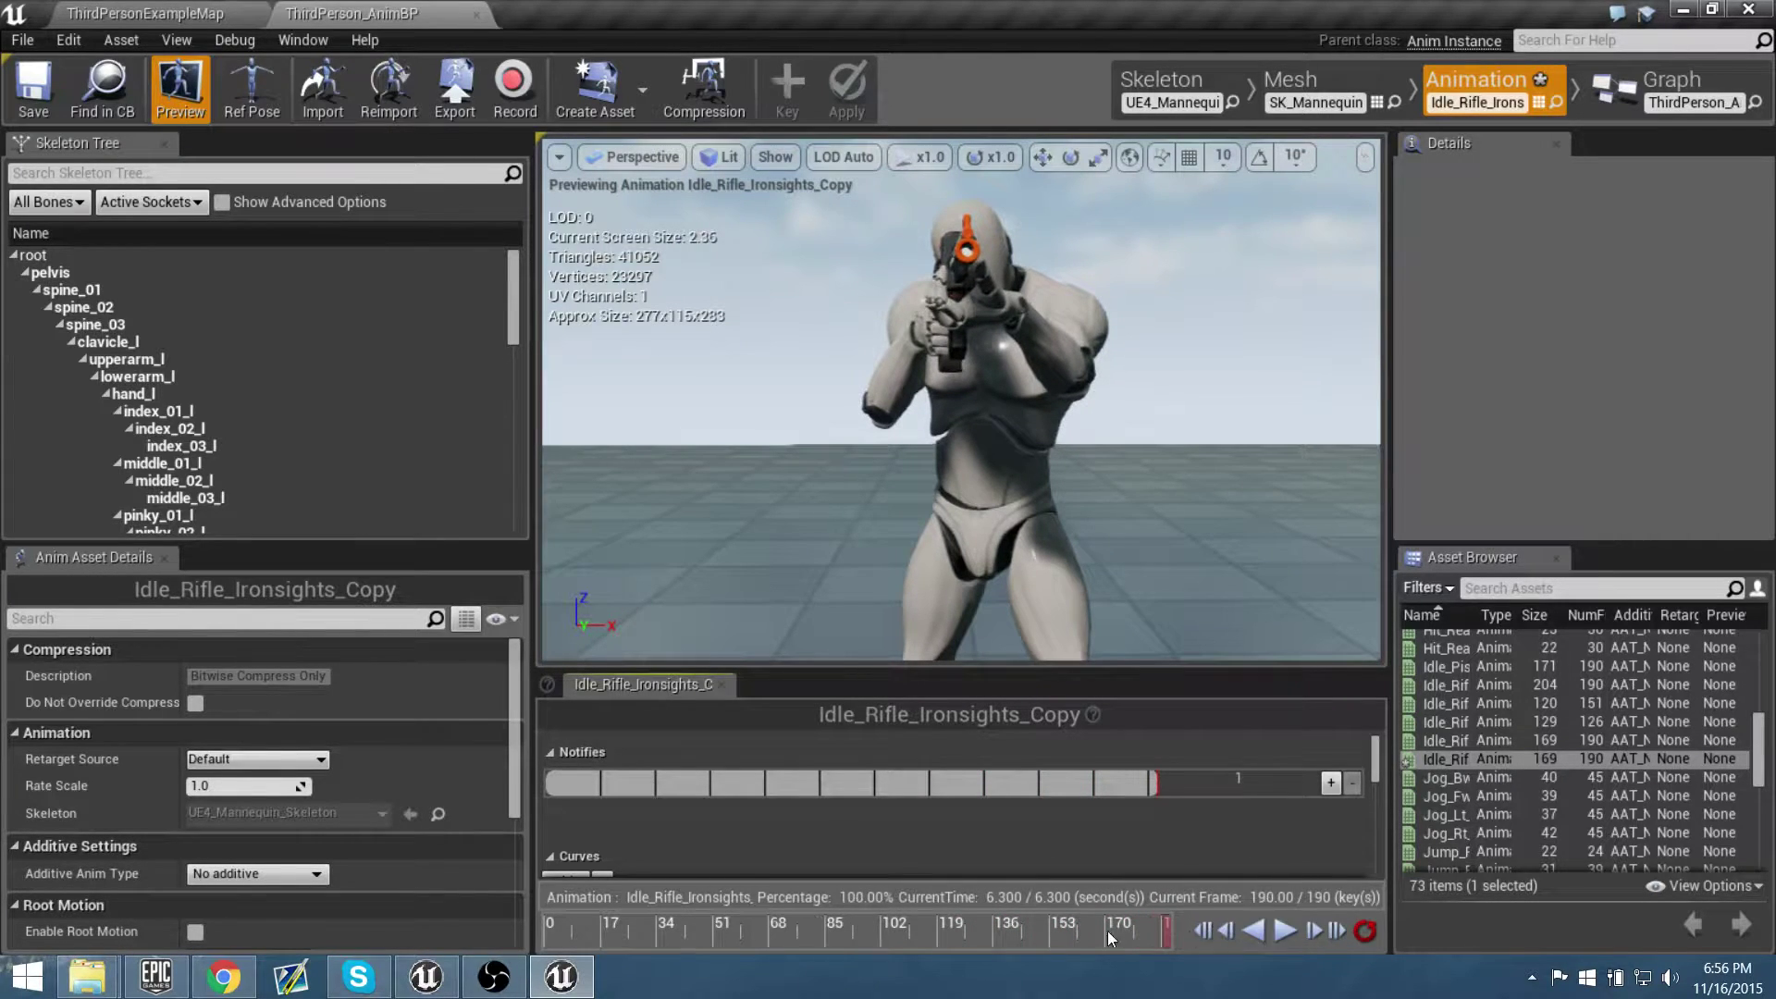
left_click(547, 927)
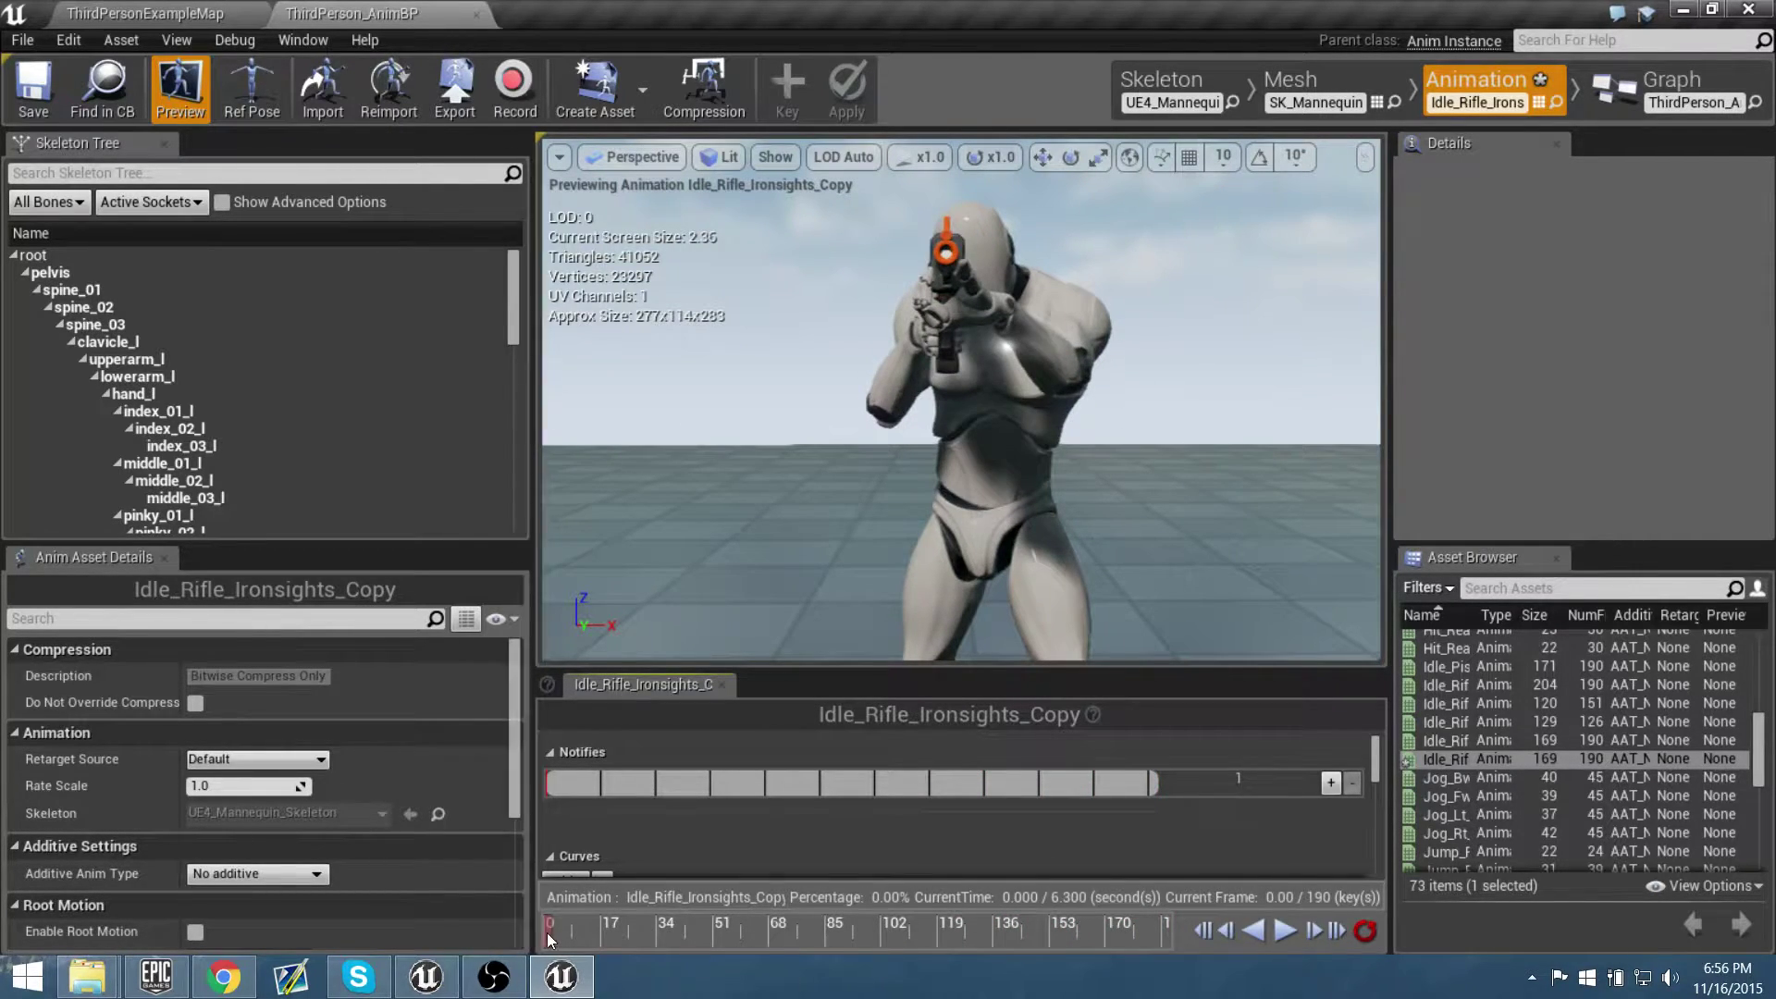
mouse_move(552, 932)
left_mouse_down()
mouse_move(1212, 930)
mouse_move(544, 941)
left_mouse_up()
mouse_move(787, 397)
left_mouse_down("alt")
mouse_move(860, 481)
mouse_move(966, 421)
mouse_move(803, 401)
left_mouse_up("alt")
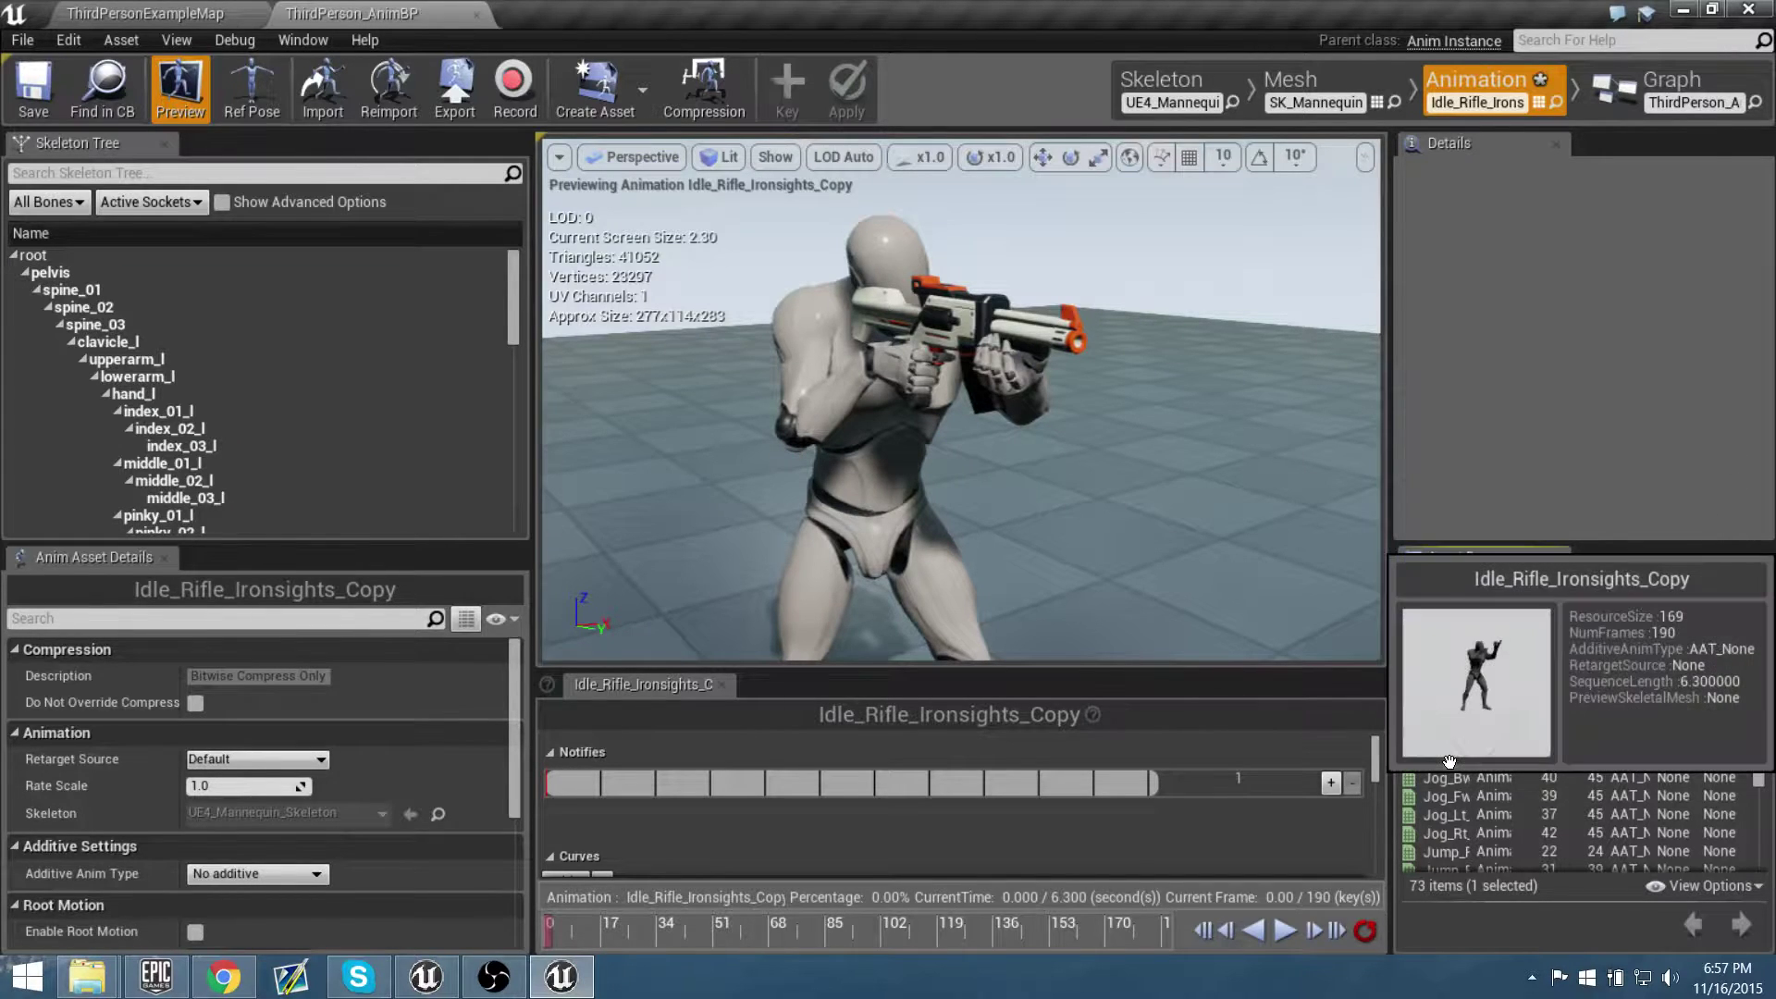
right_click(1451, 759)
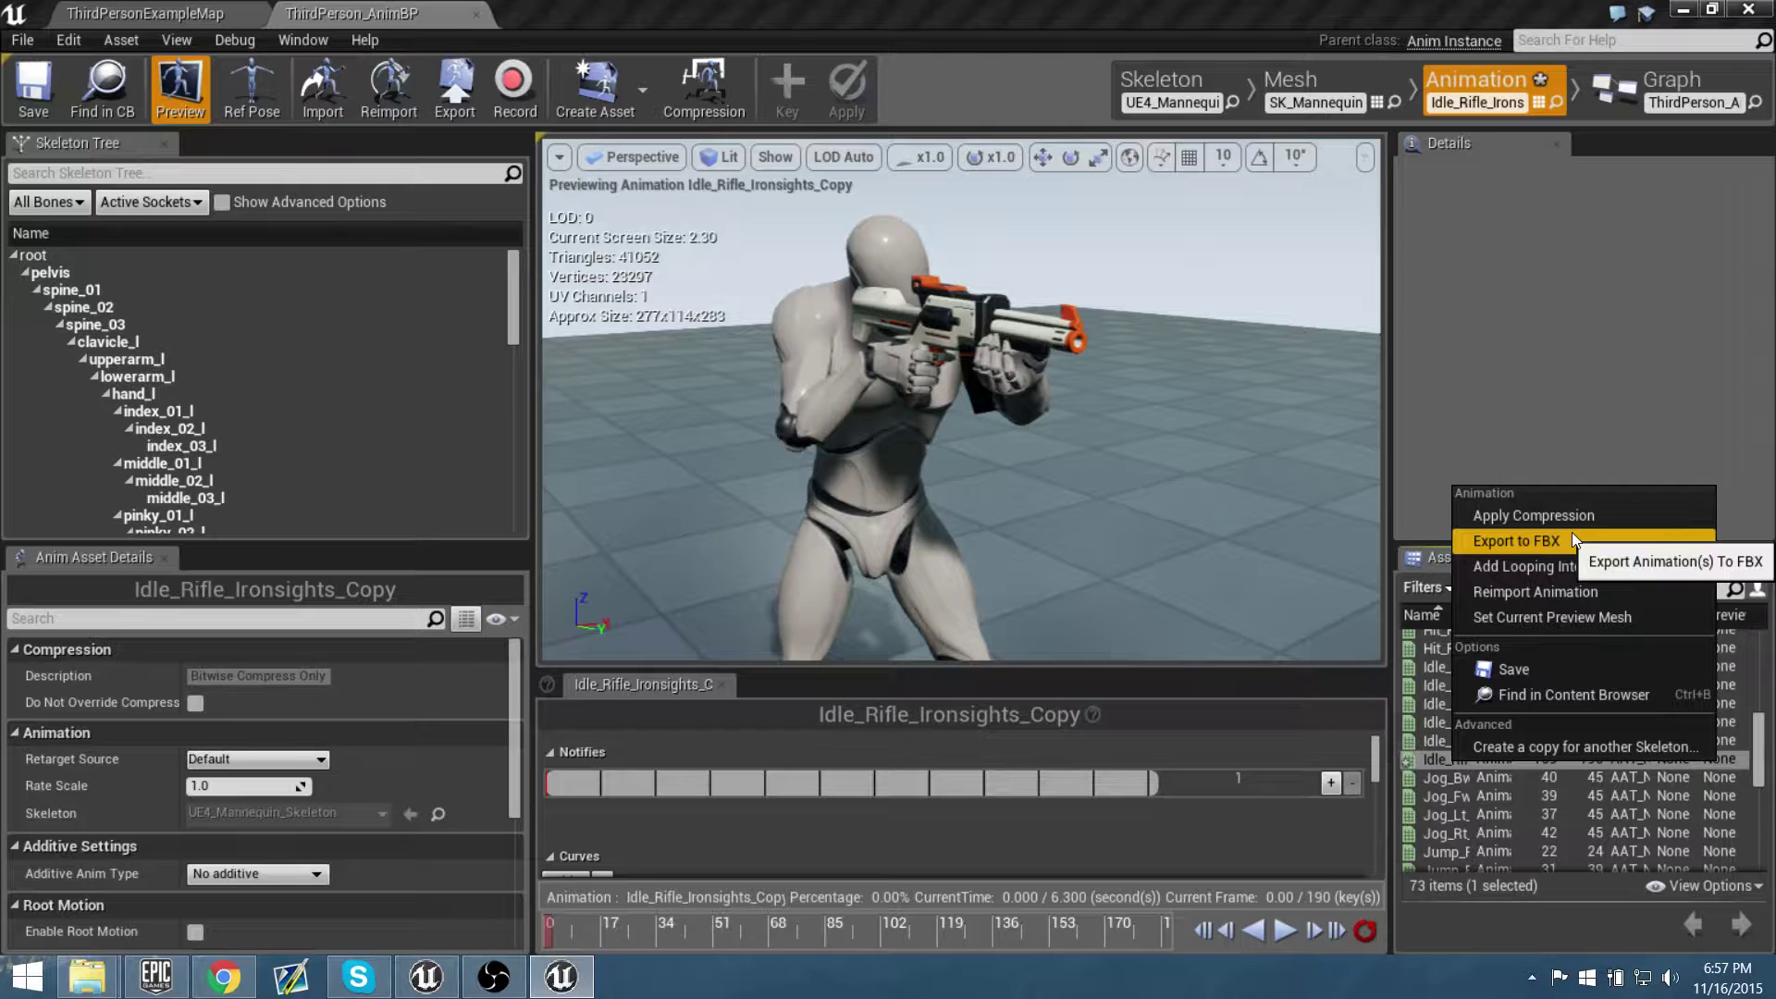
left_click_drag(1160, 476, 1156, 475)
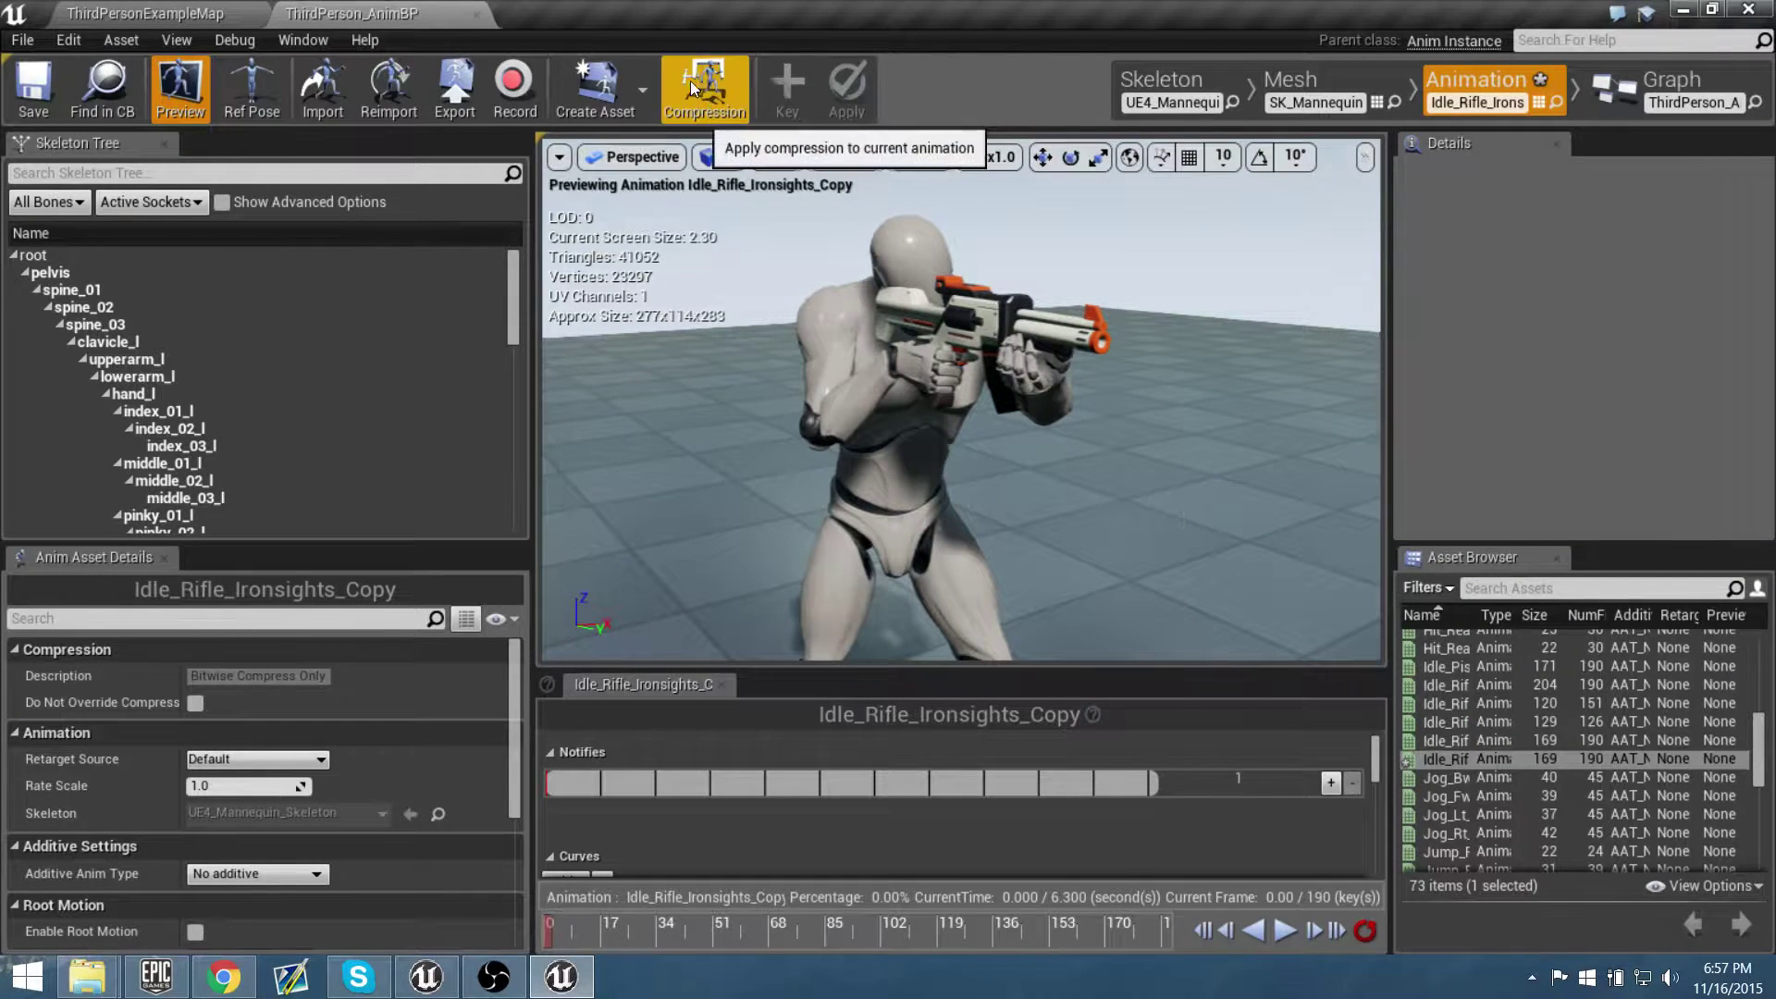
Play-test ThirdPersonExampleMap full screen, check the character's rifle aiming pose in the game, and end the session
left_click(185, 14)
right_click_drag(989, 343, 994, 344)
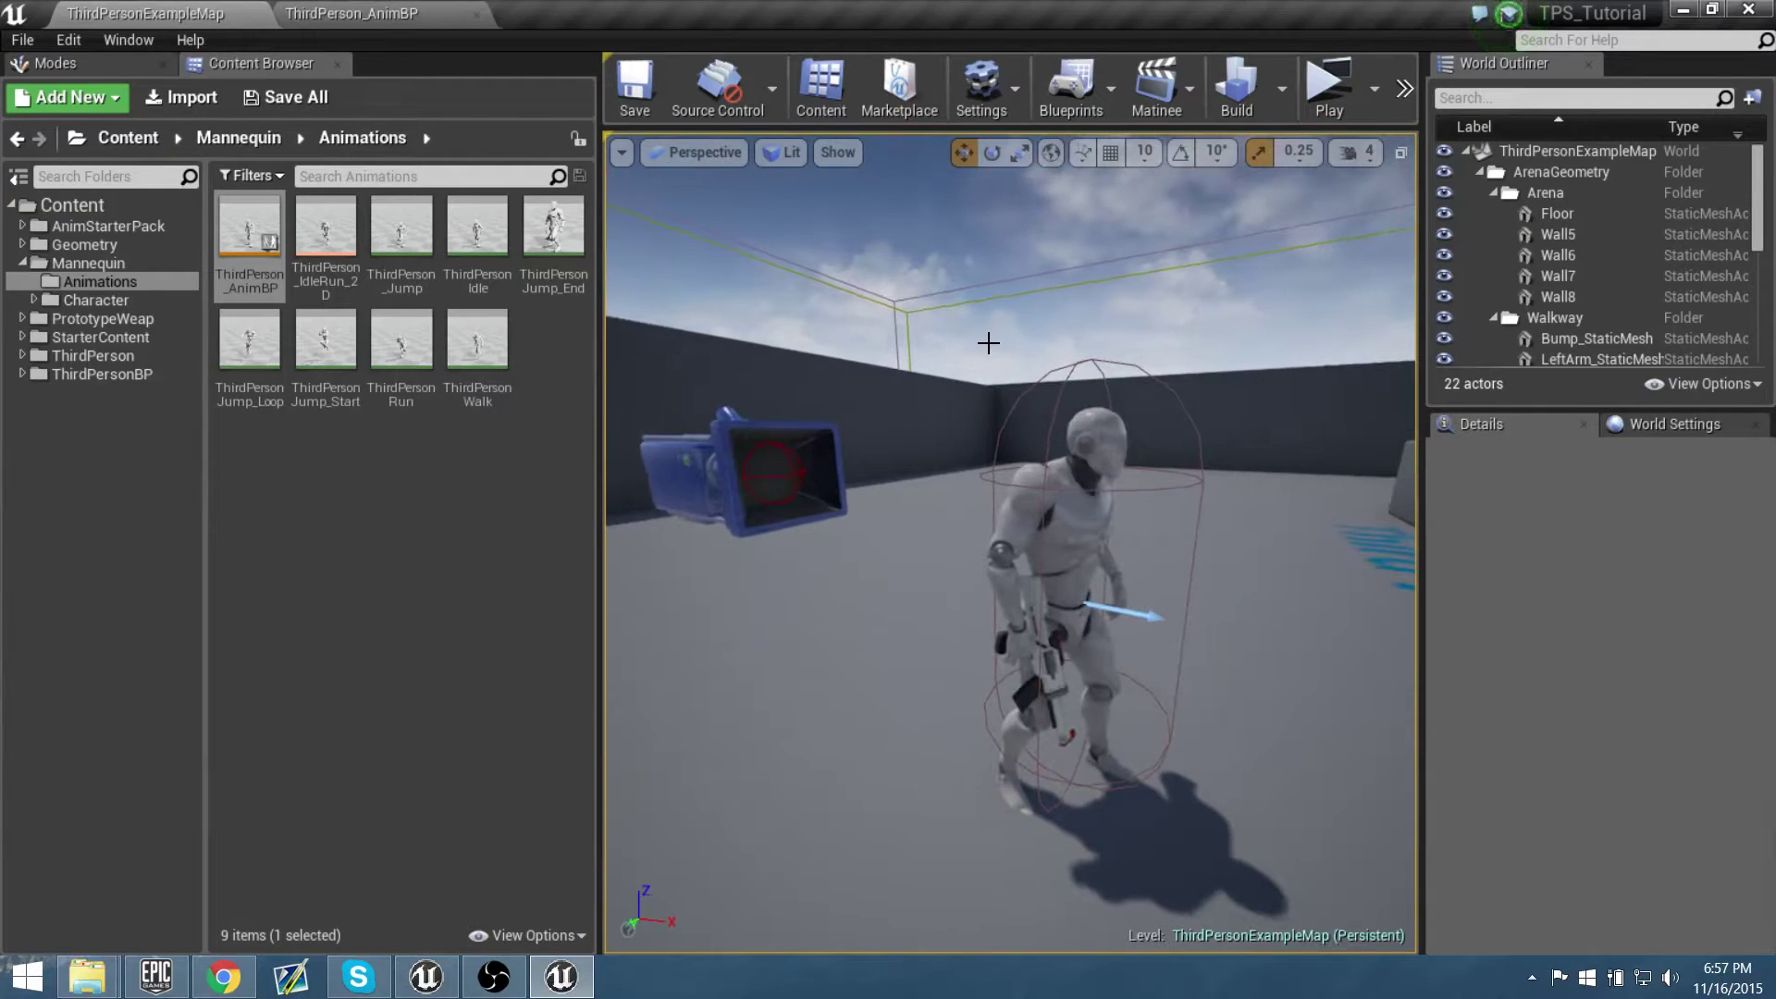
key("F11")
key("alt+p")
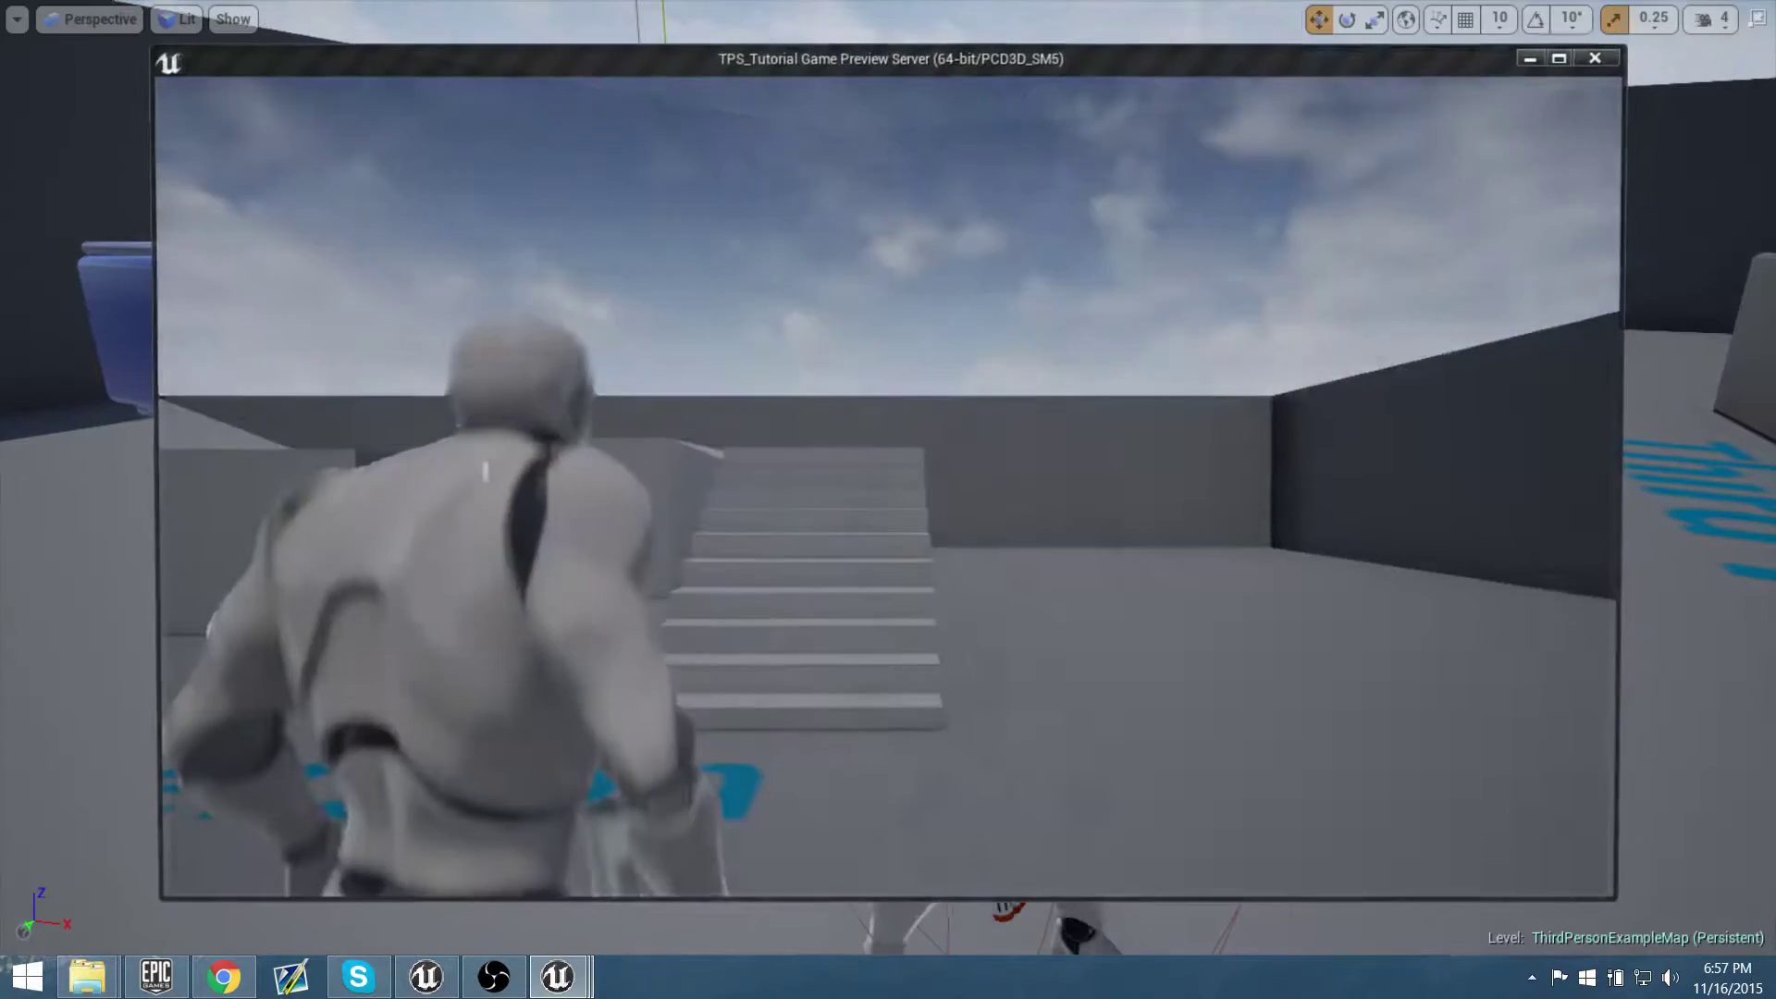
right_click(988, 344)
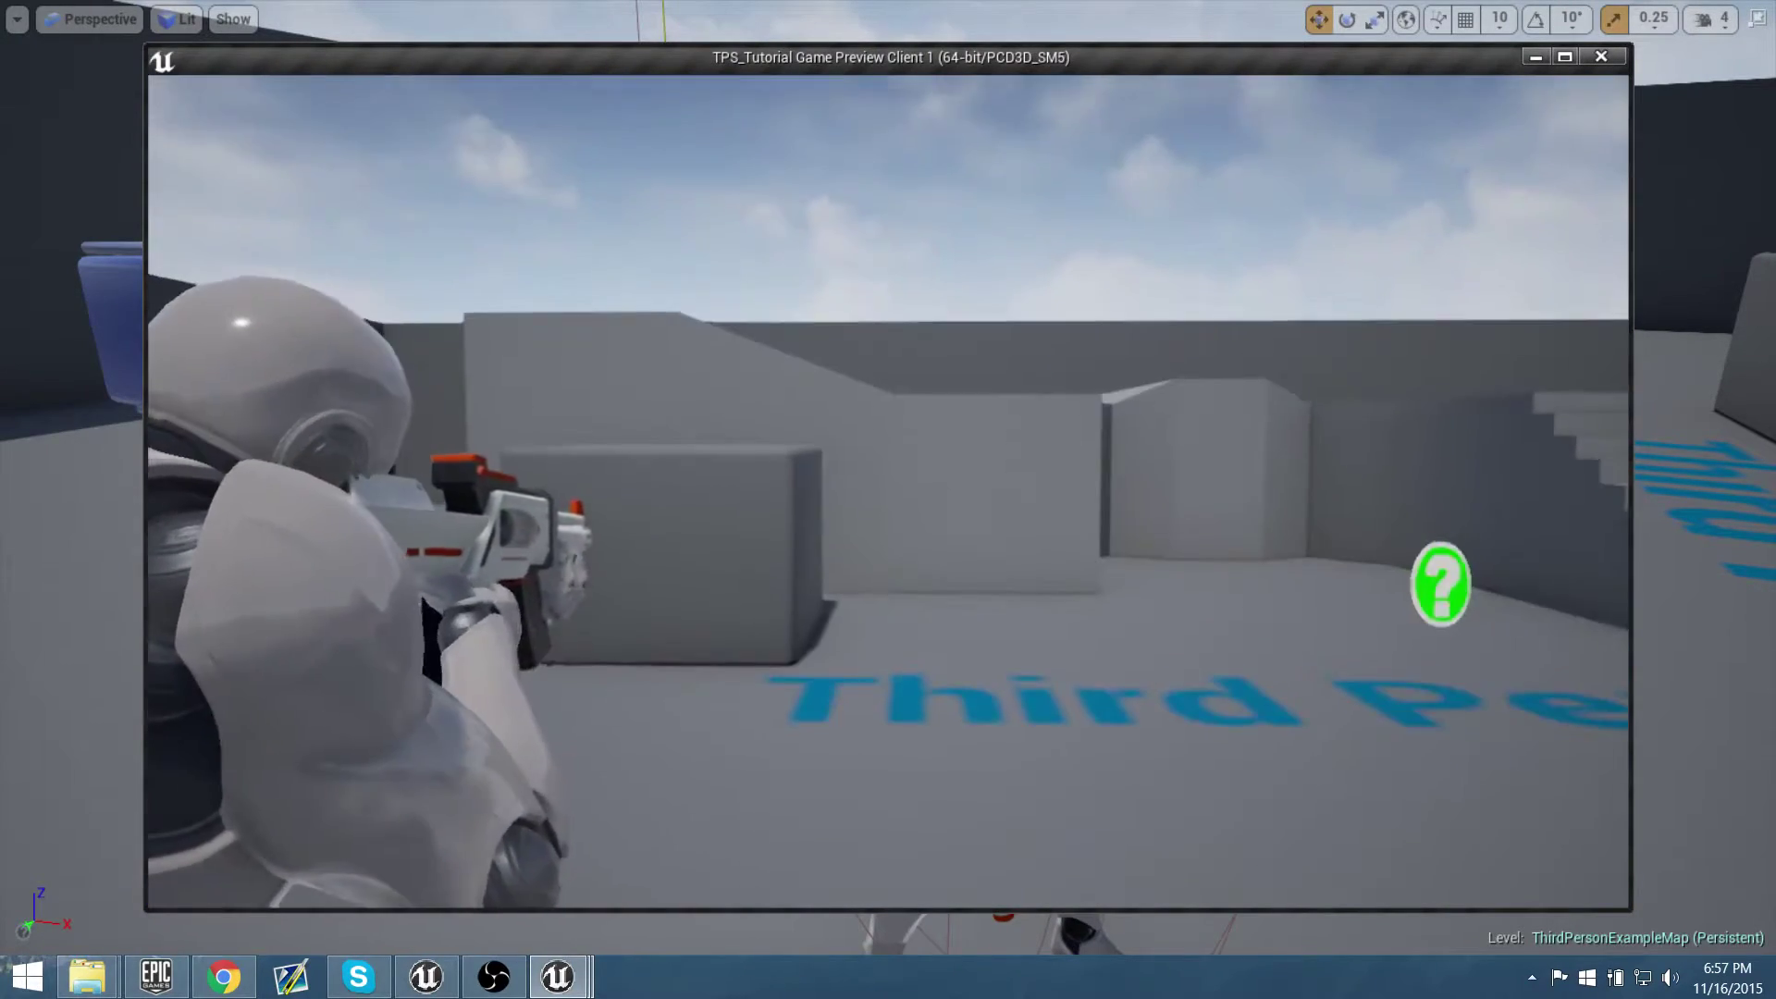
key("Escape")
key("F11")
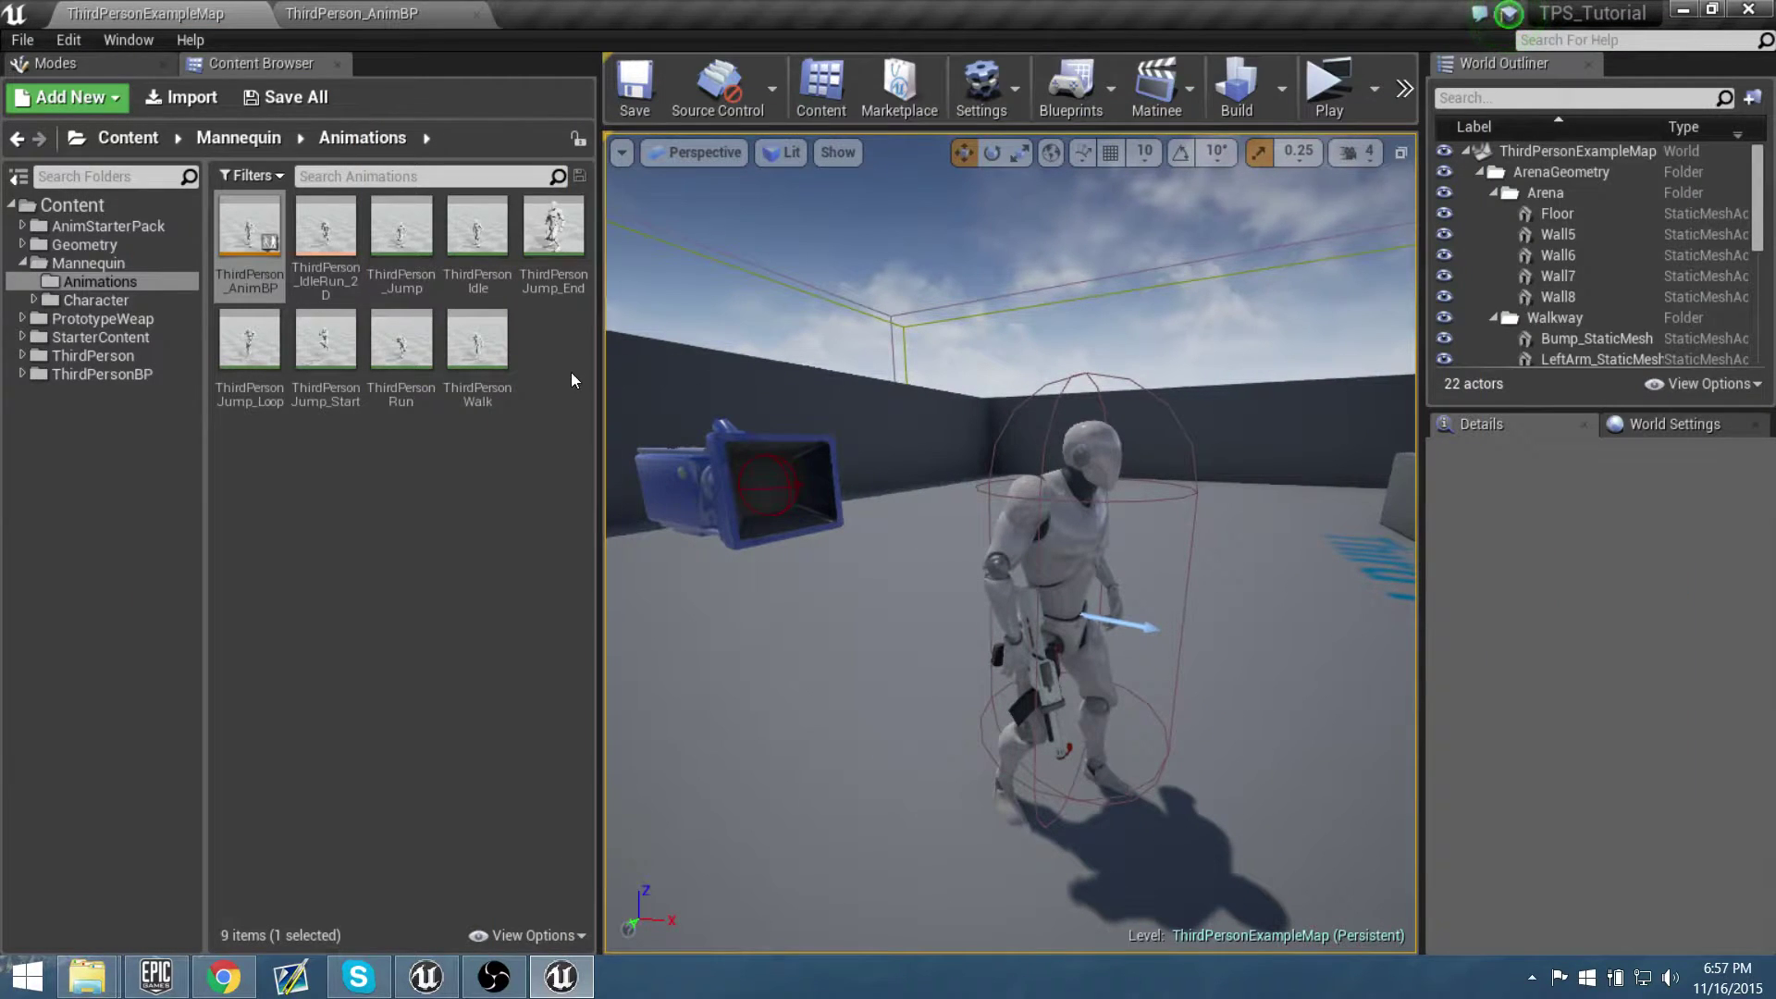
Reopen ThirdPerson_AnimBP in Animation mode and examine the character holding the rifle up close from the front
double_click(249, 231)
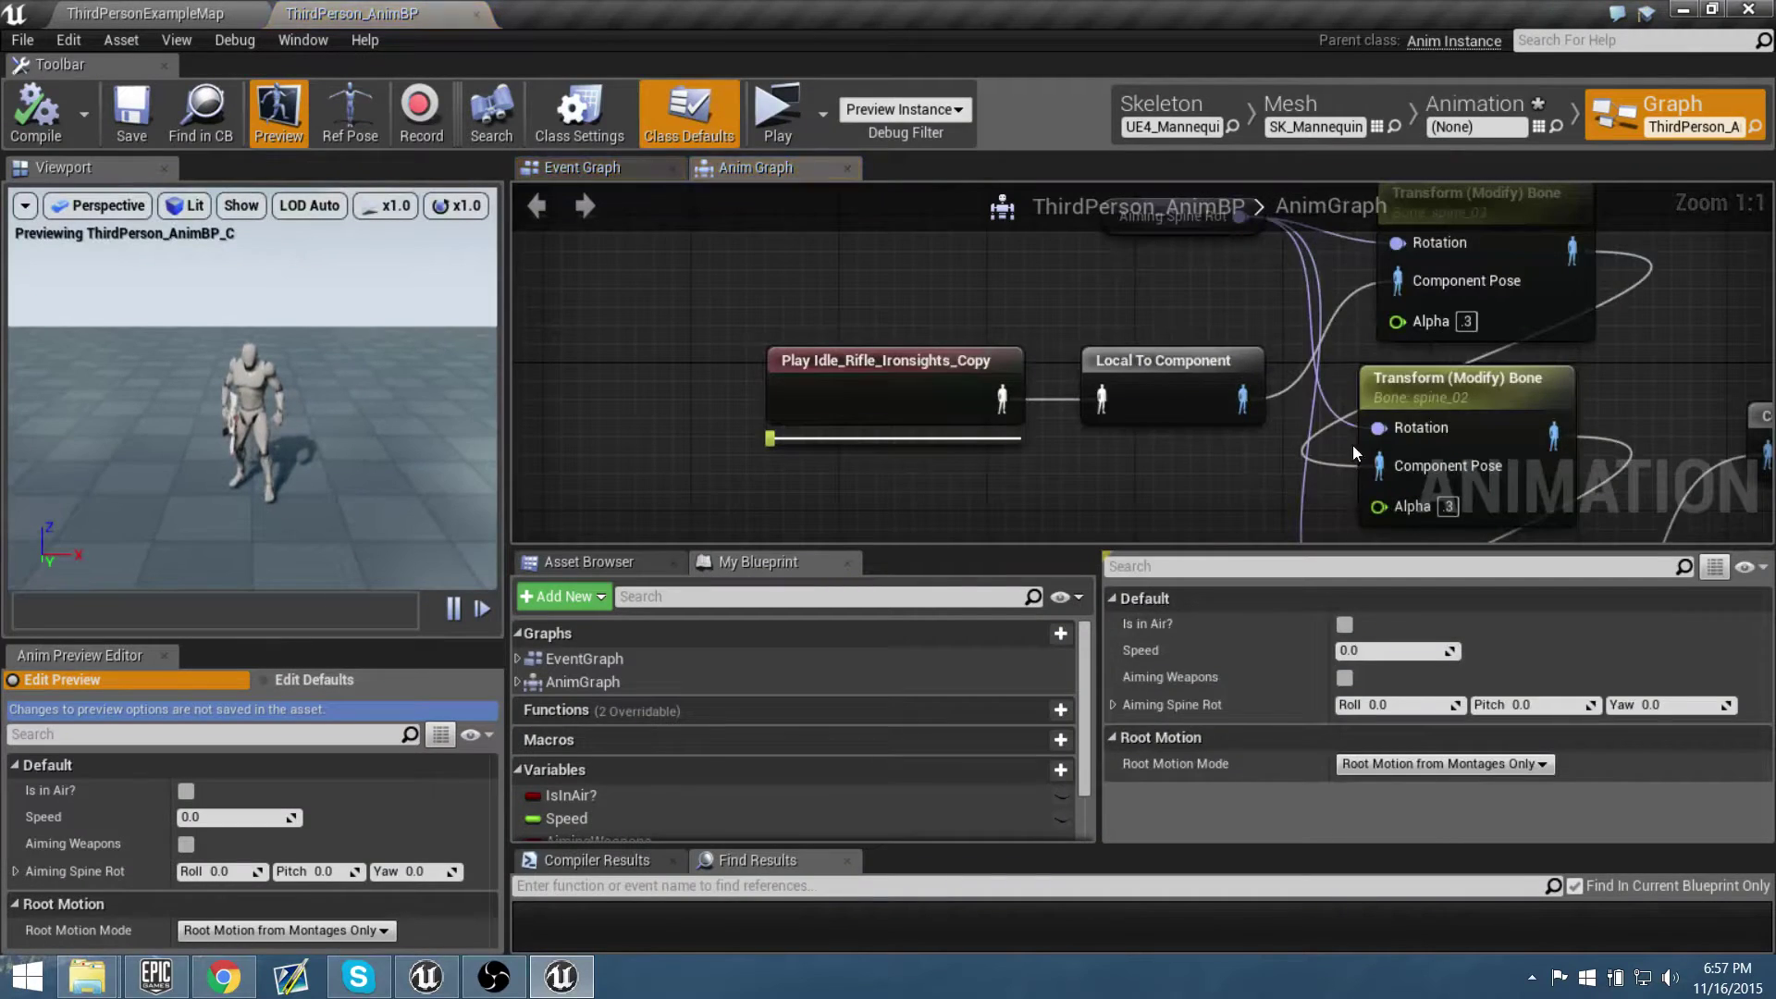
left_click(1434, 98)
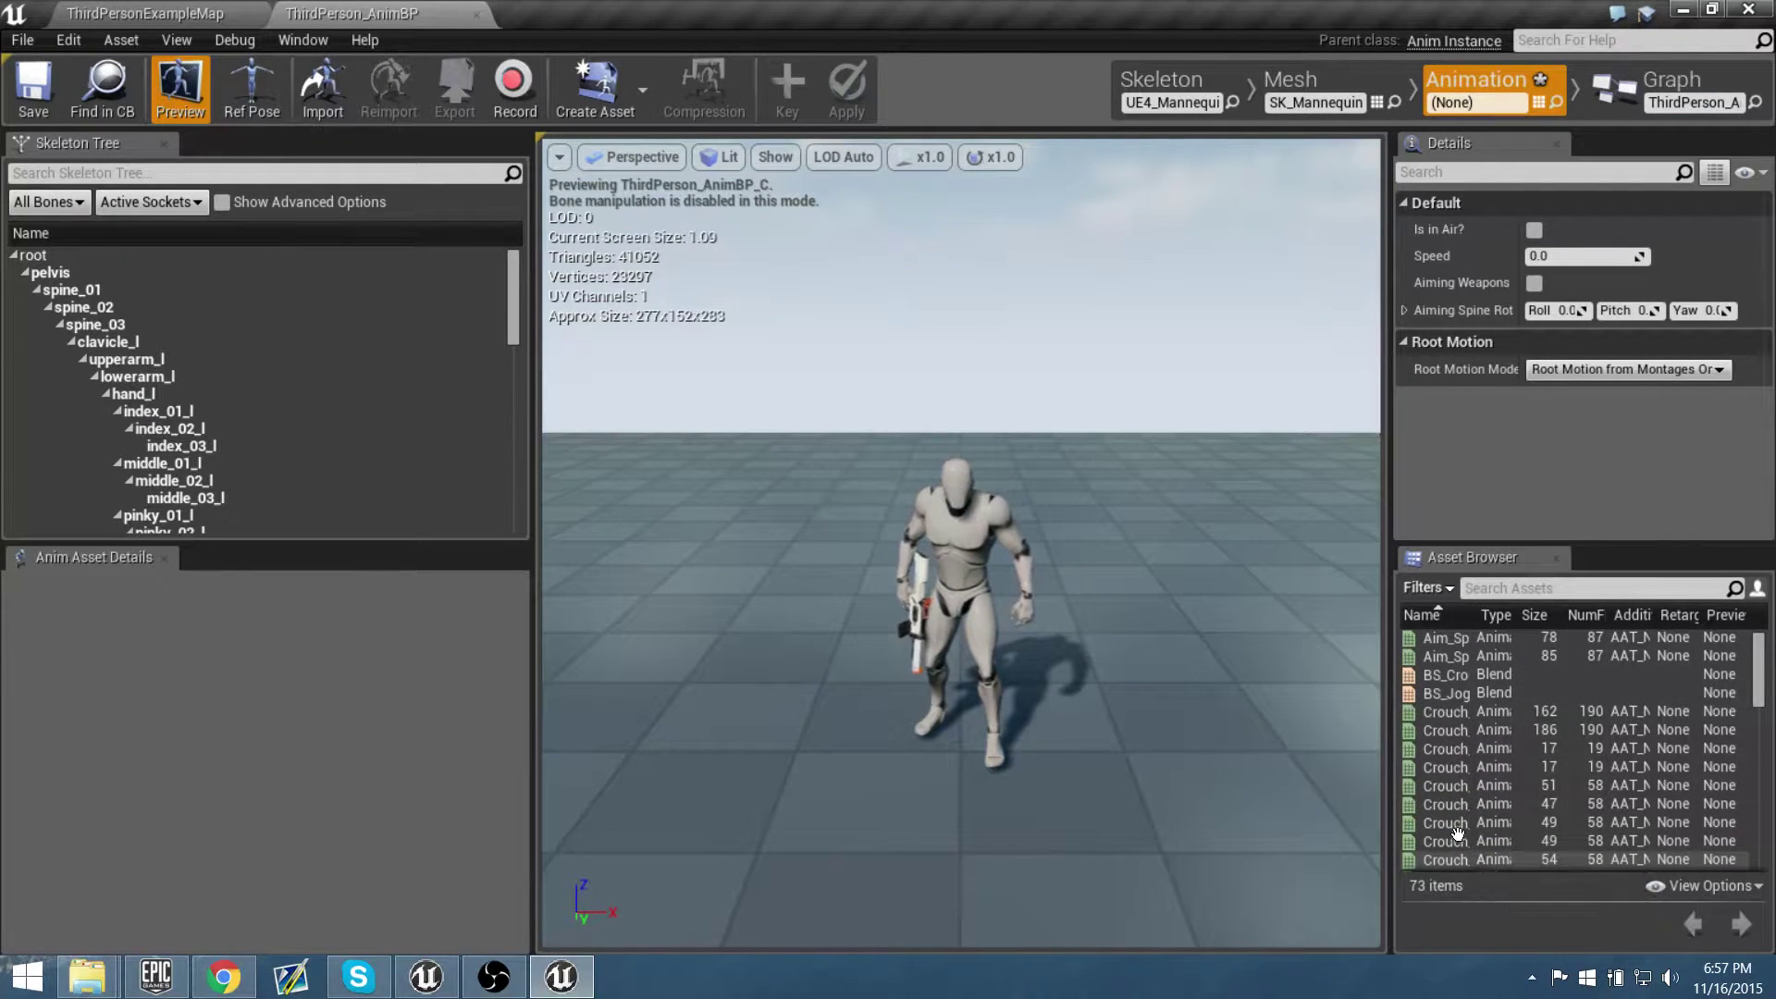
right_click_drag(1110, 666, 1244, 694)
key("w")
key("a")
key("w")
mouse_move(1097, 622)
right_mouse_down()
mouse_move(1124, 618)
mouse_move(1092, 606)
mouse_move(1100, 578)
mouse_move(1097, 592)
right_mouse_up()
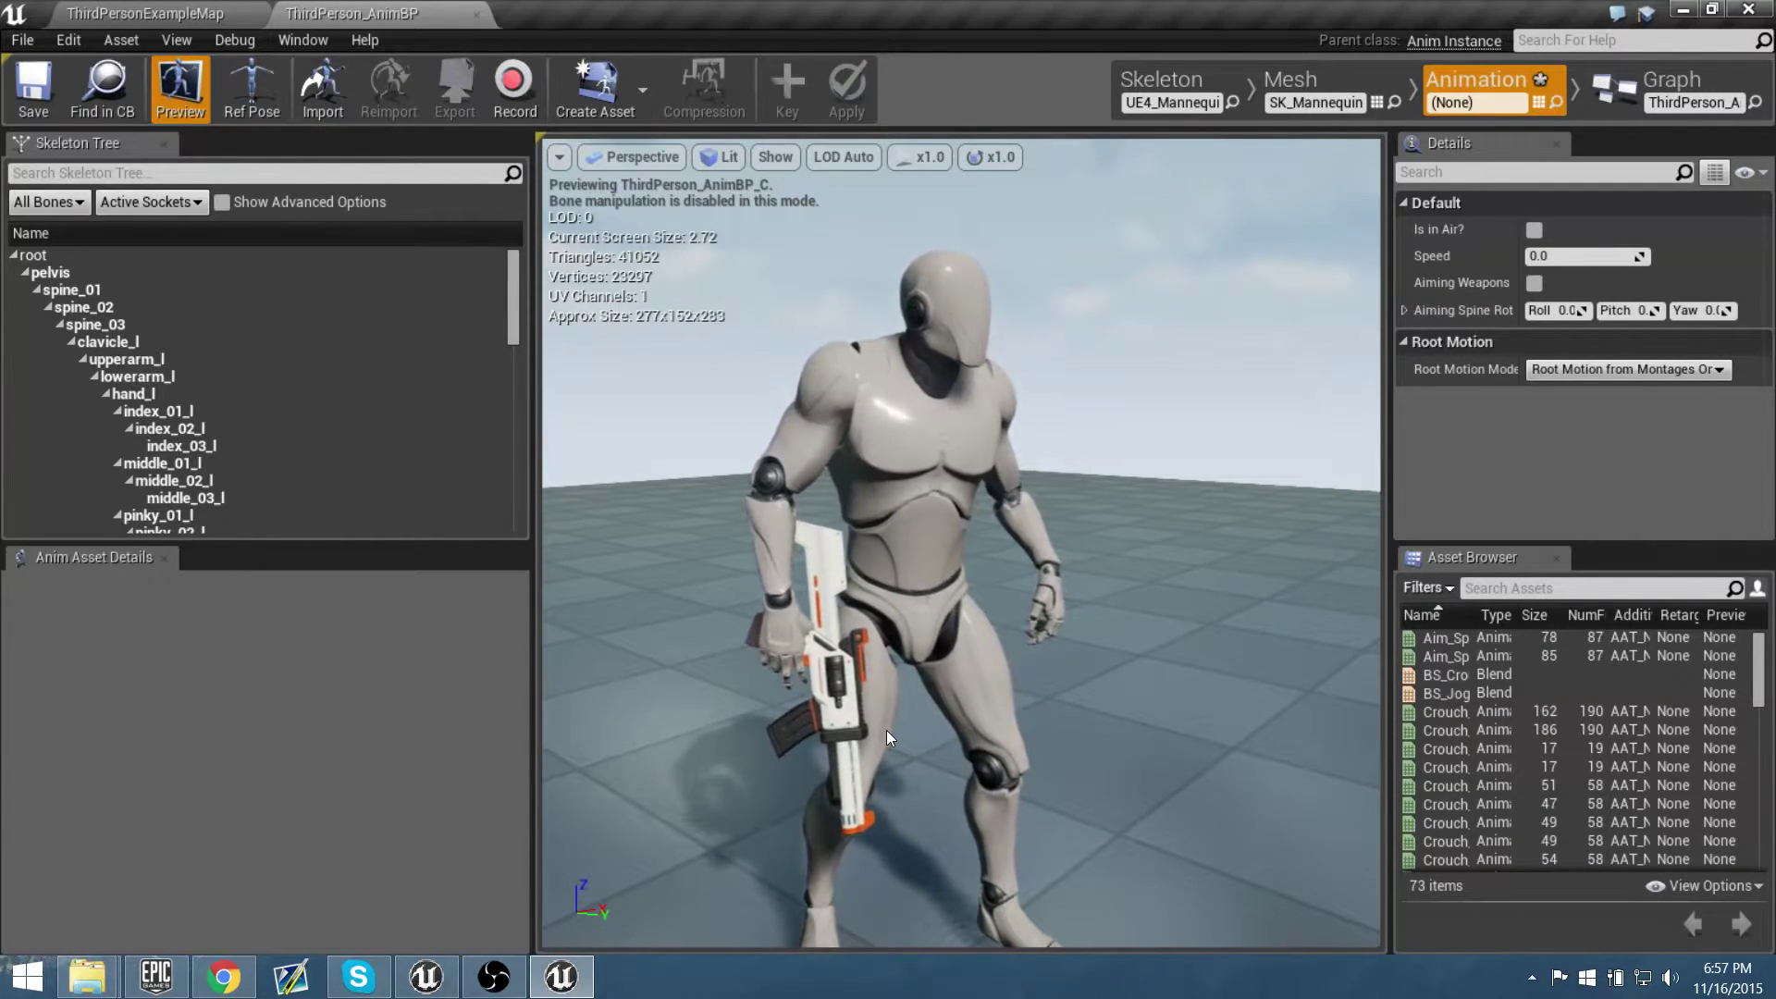
key("s")
right_click_drag(886, 730, 920, 725)
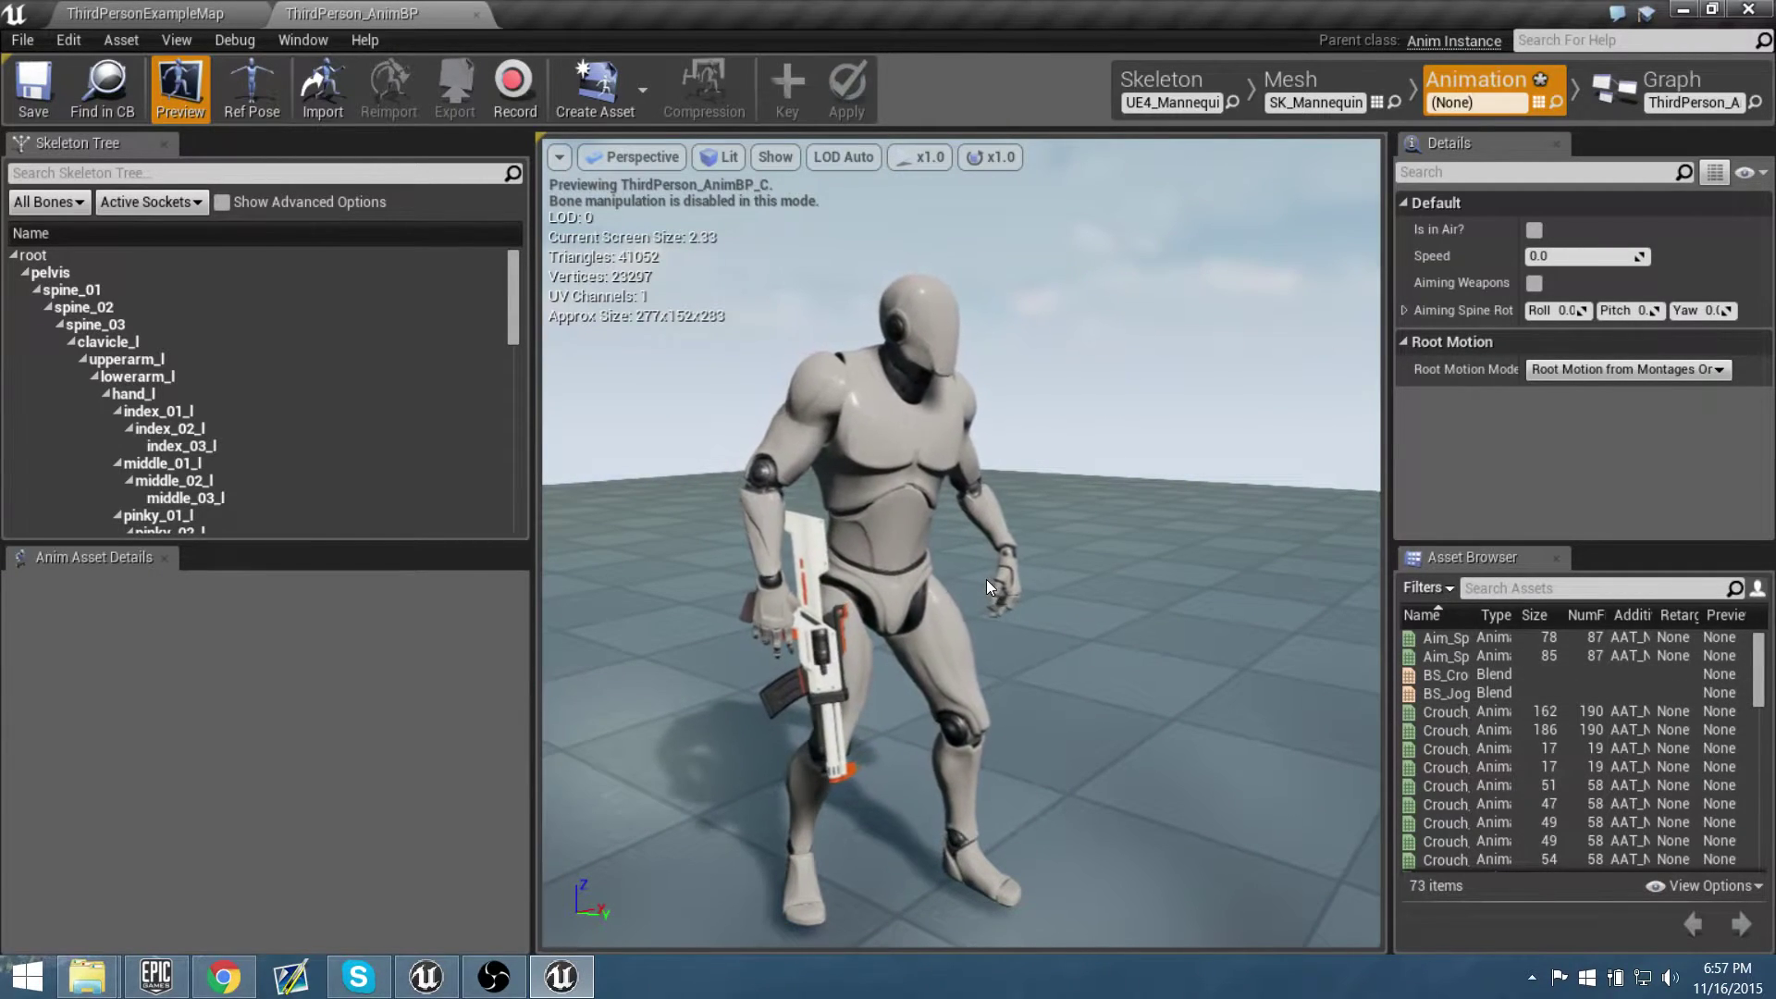
Return to ThirdPersonExampleMap, browse the ThirdPerson and Mannequin folders, look through the Animations assets, and widen the Content Browser
left_click(185, 13)
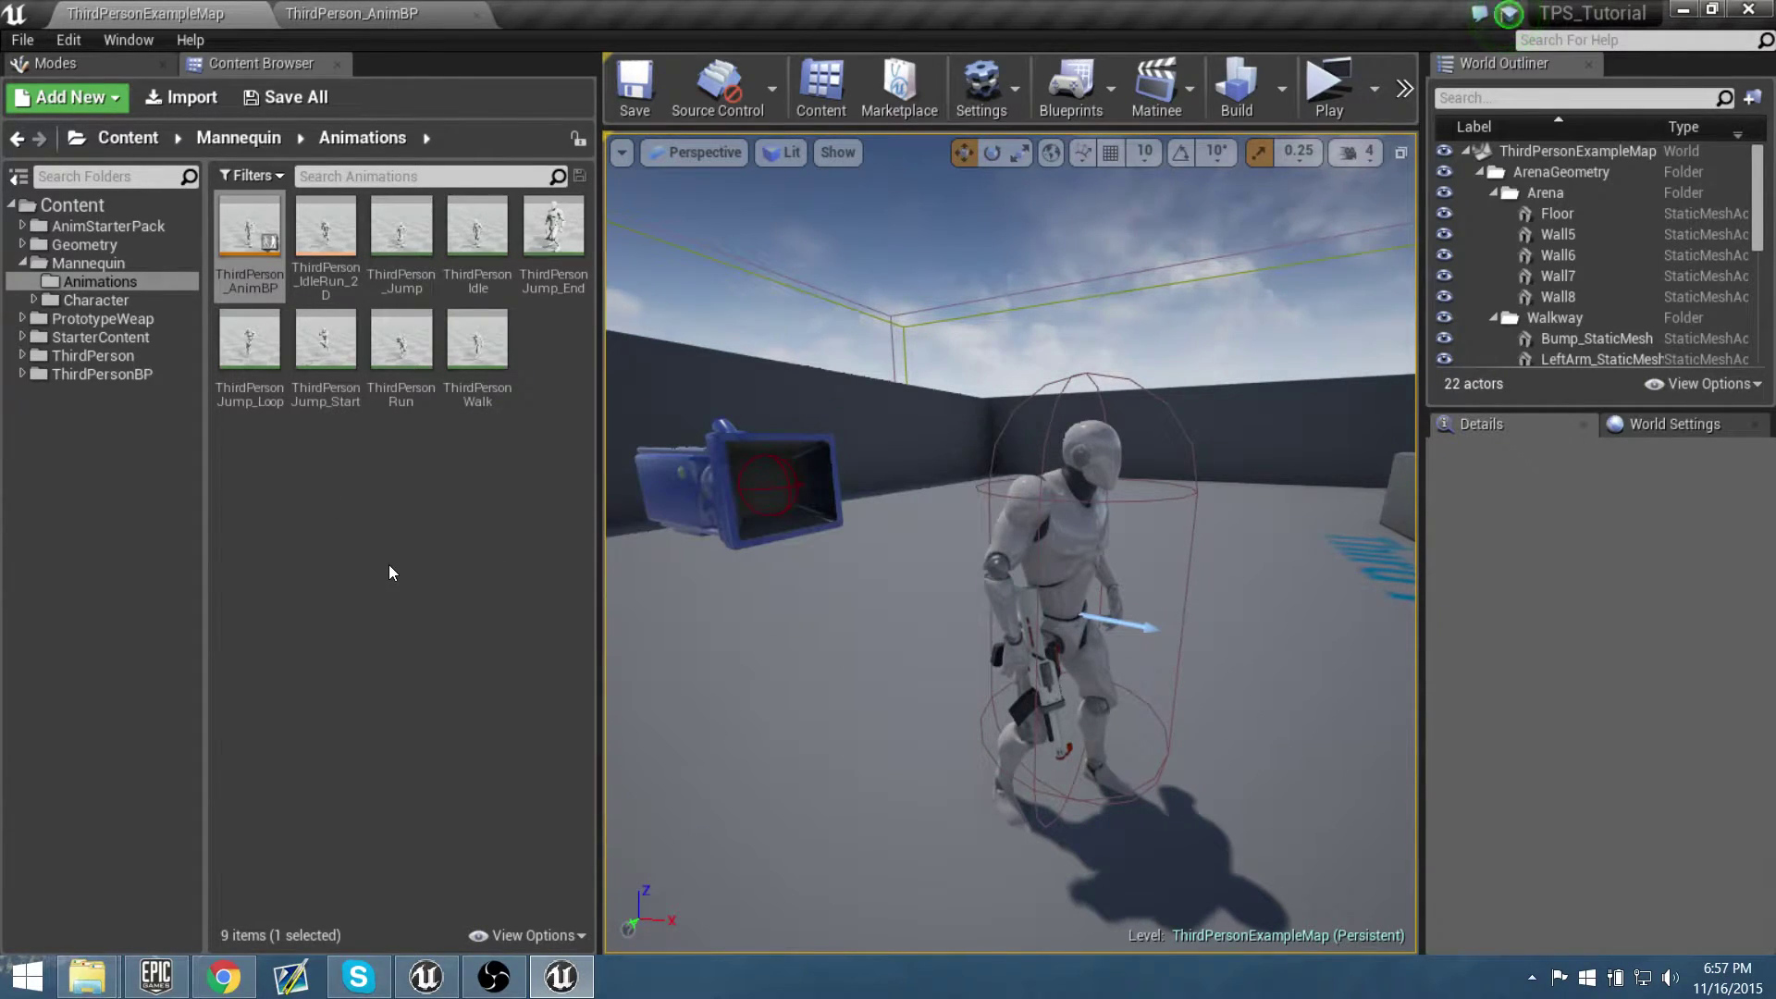
left_click(141, 377)
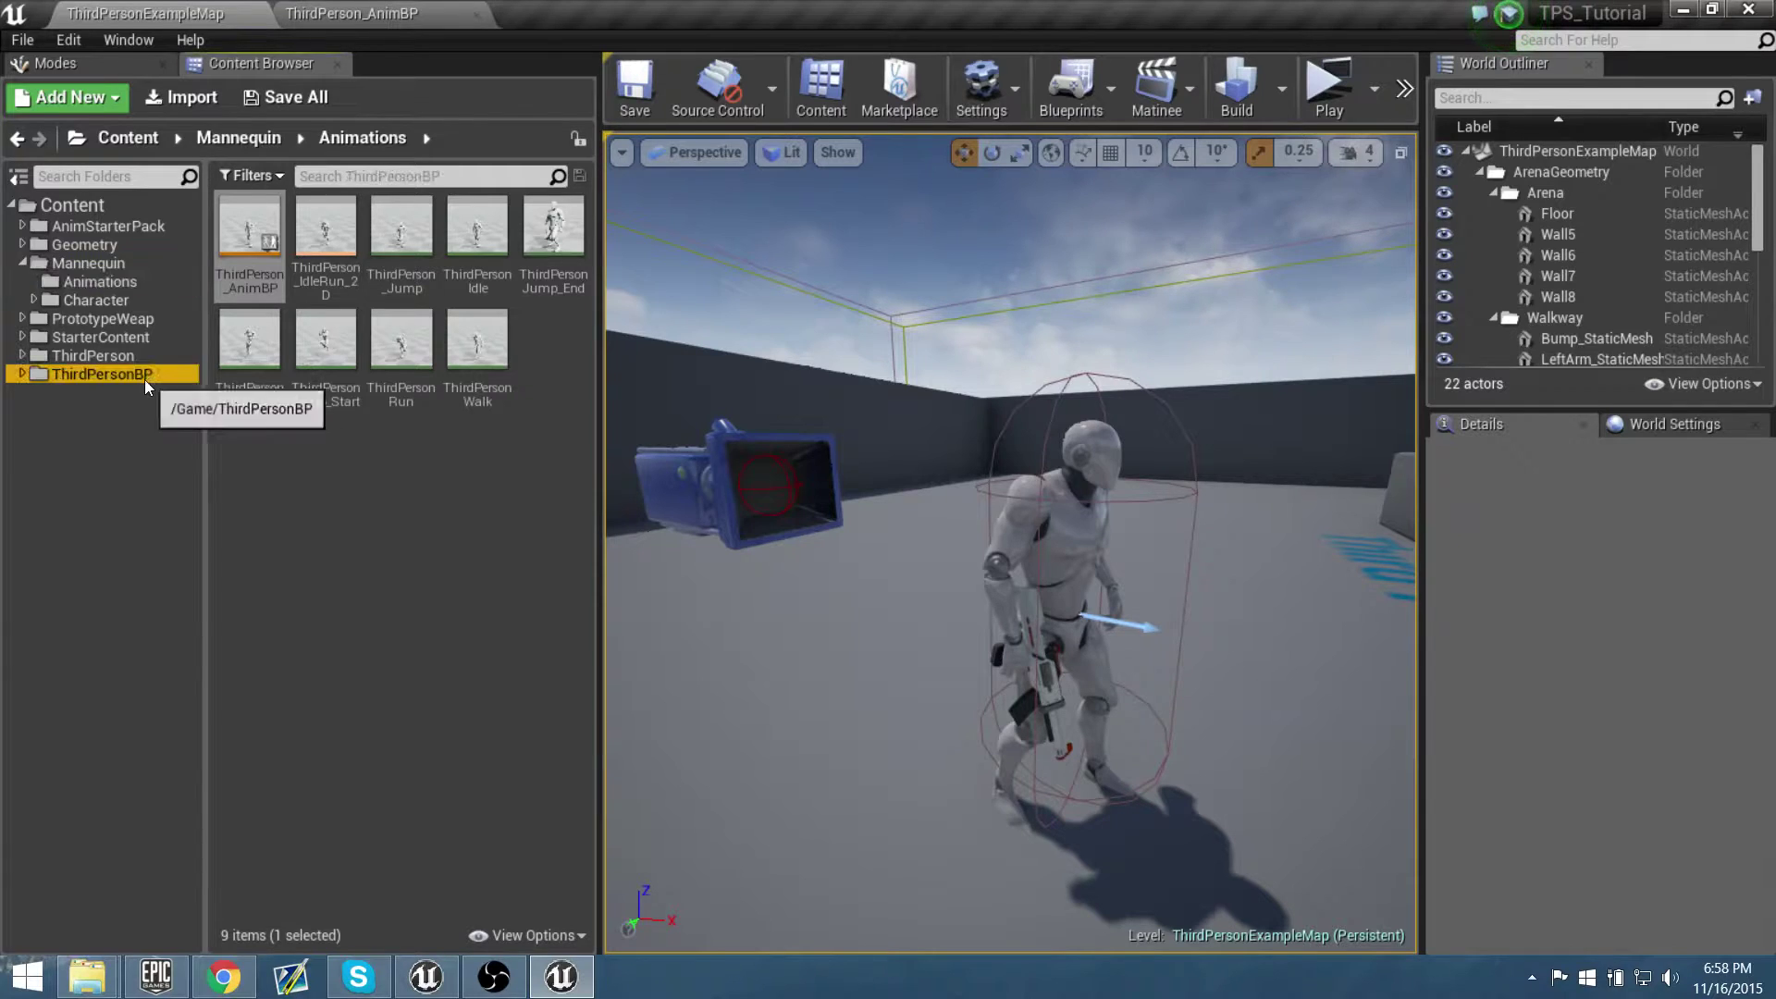
left_click(135, 355)
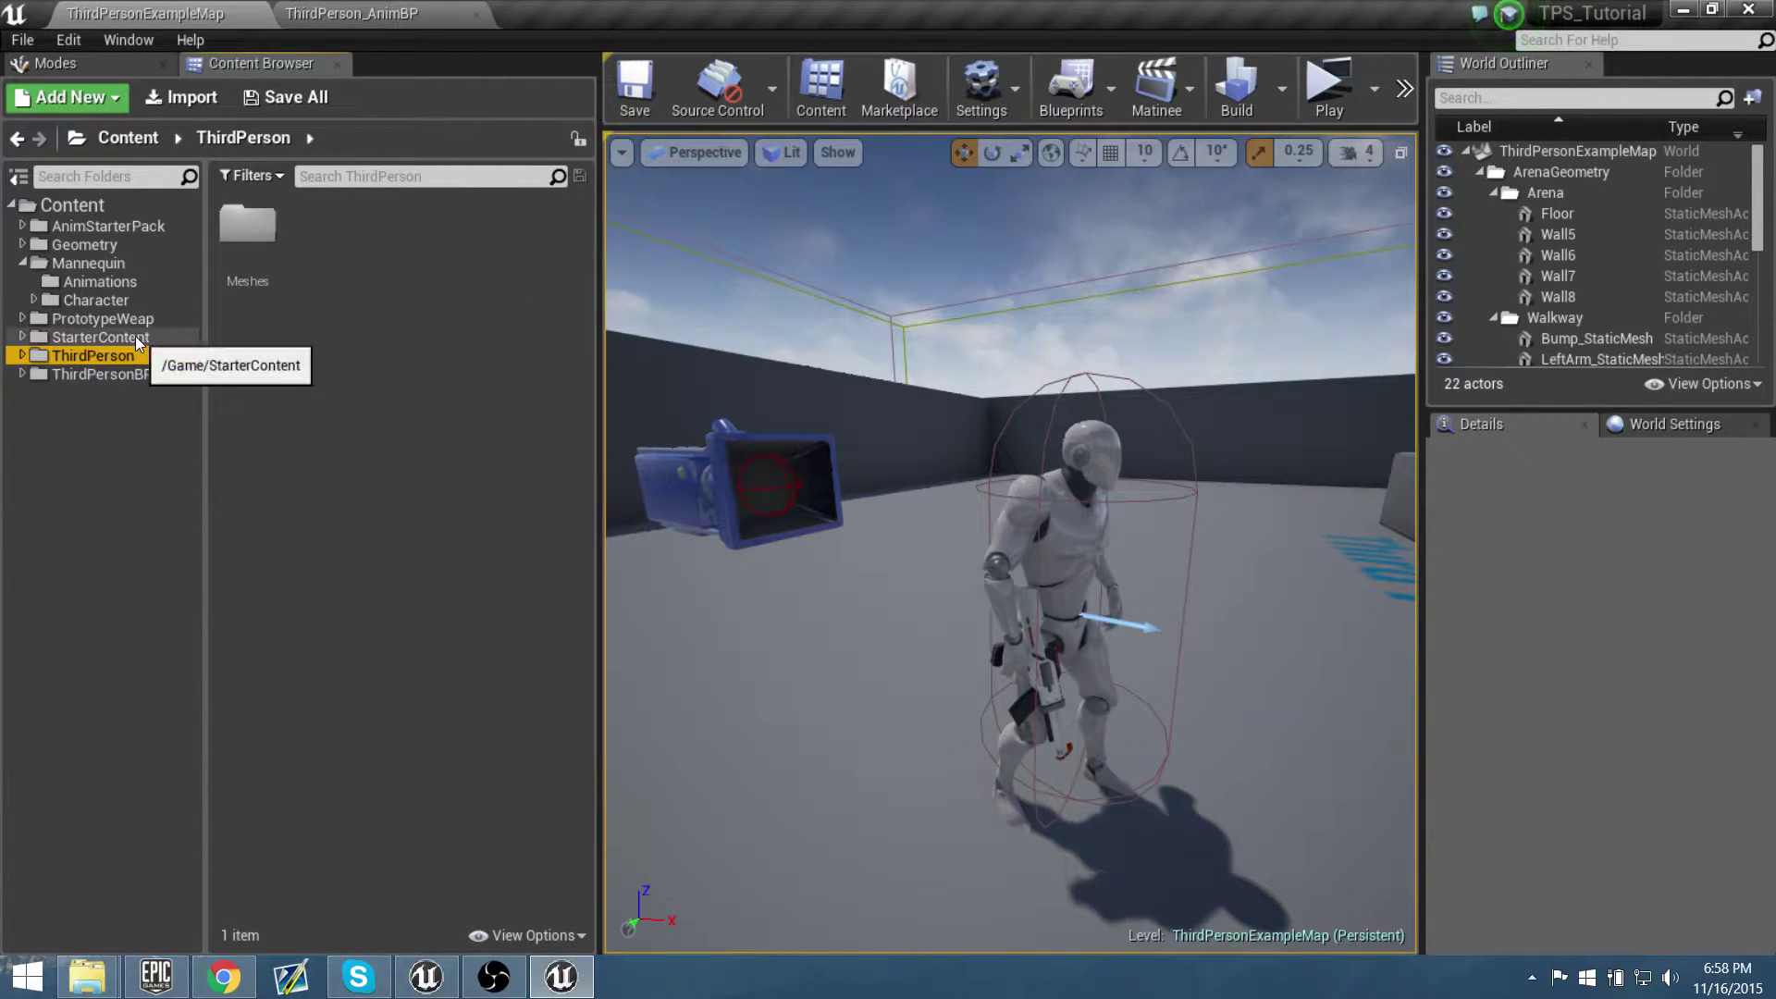
left_click(132, 281)
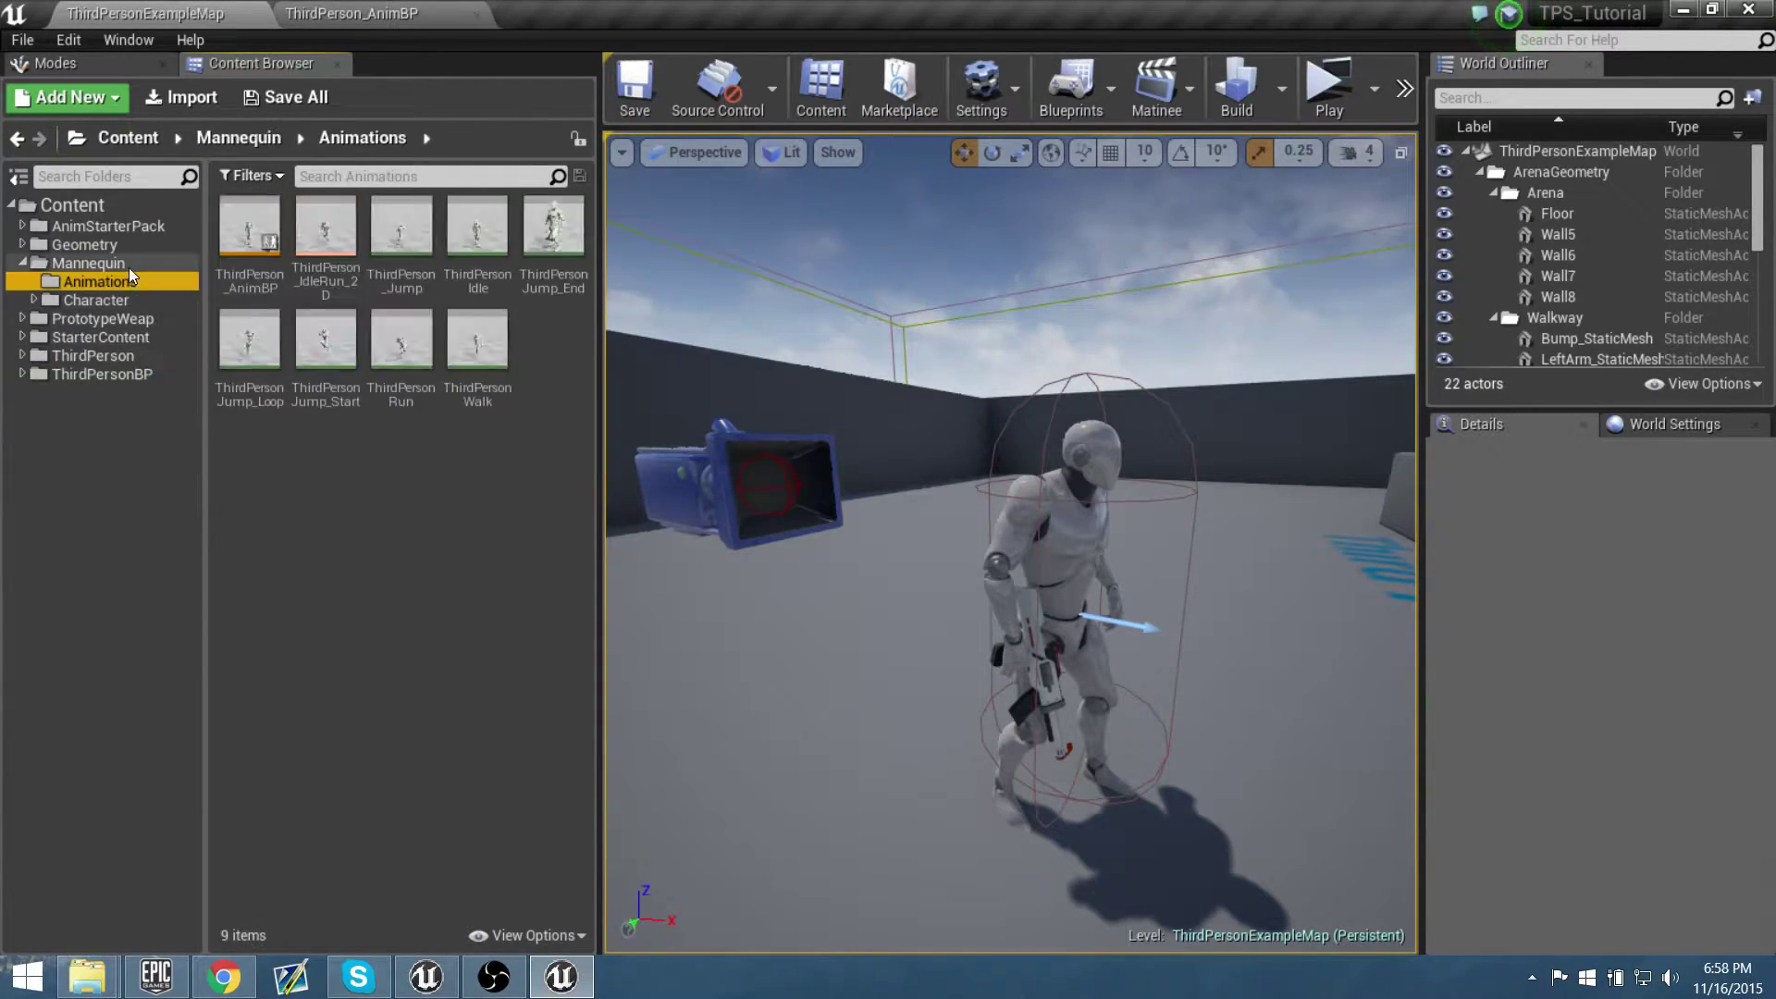
left_click(129, 265)
left_click(254, 250)
double_click(254, 252)
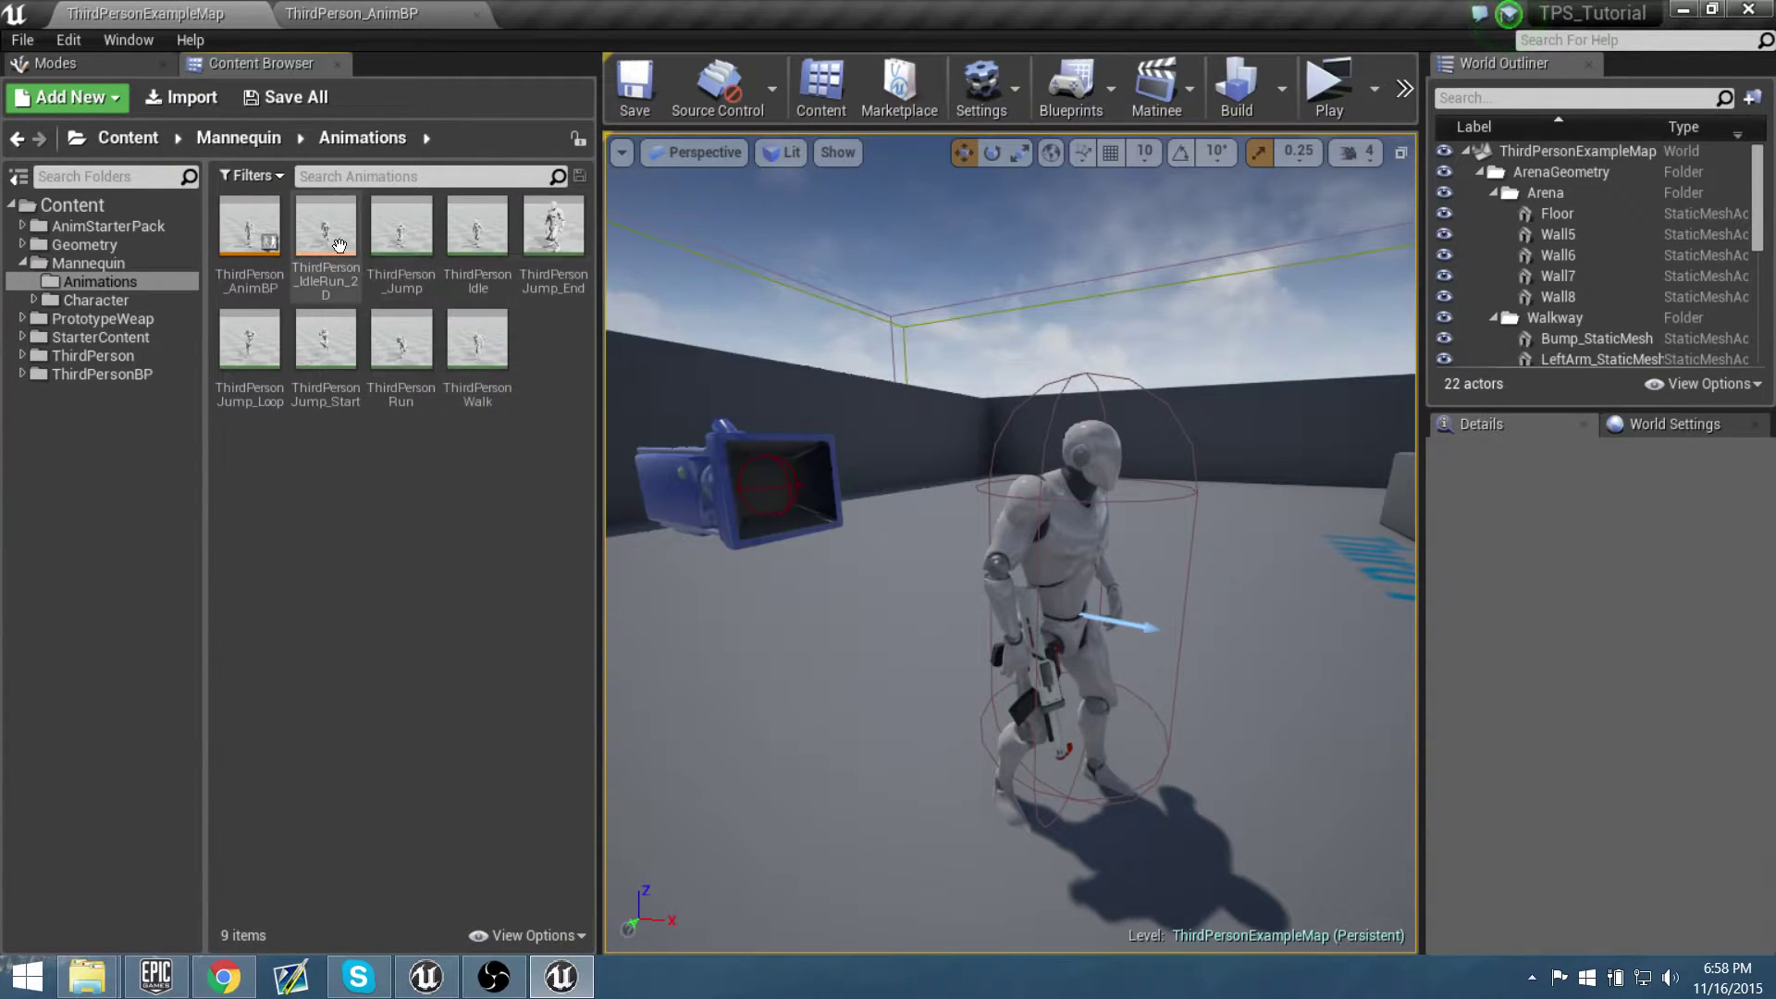
left_click(402, 236)
mouse_move(606, 372)
left_mouse_down()
mouse_move(642, 365)
mouse_move(626, 364)
left_mouse_up()
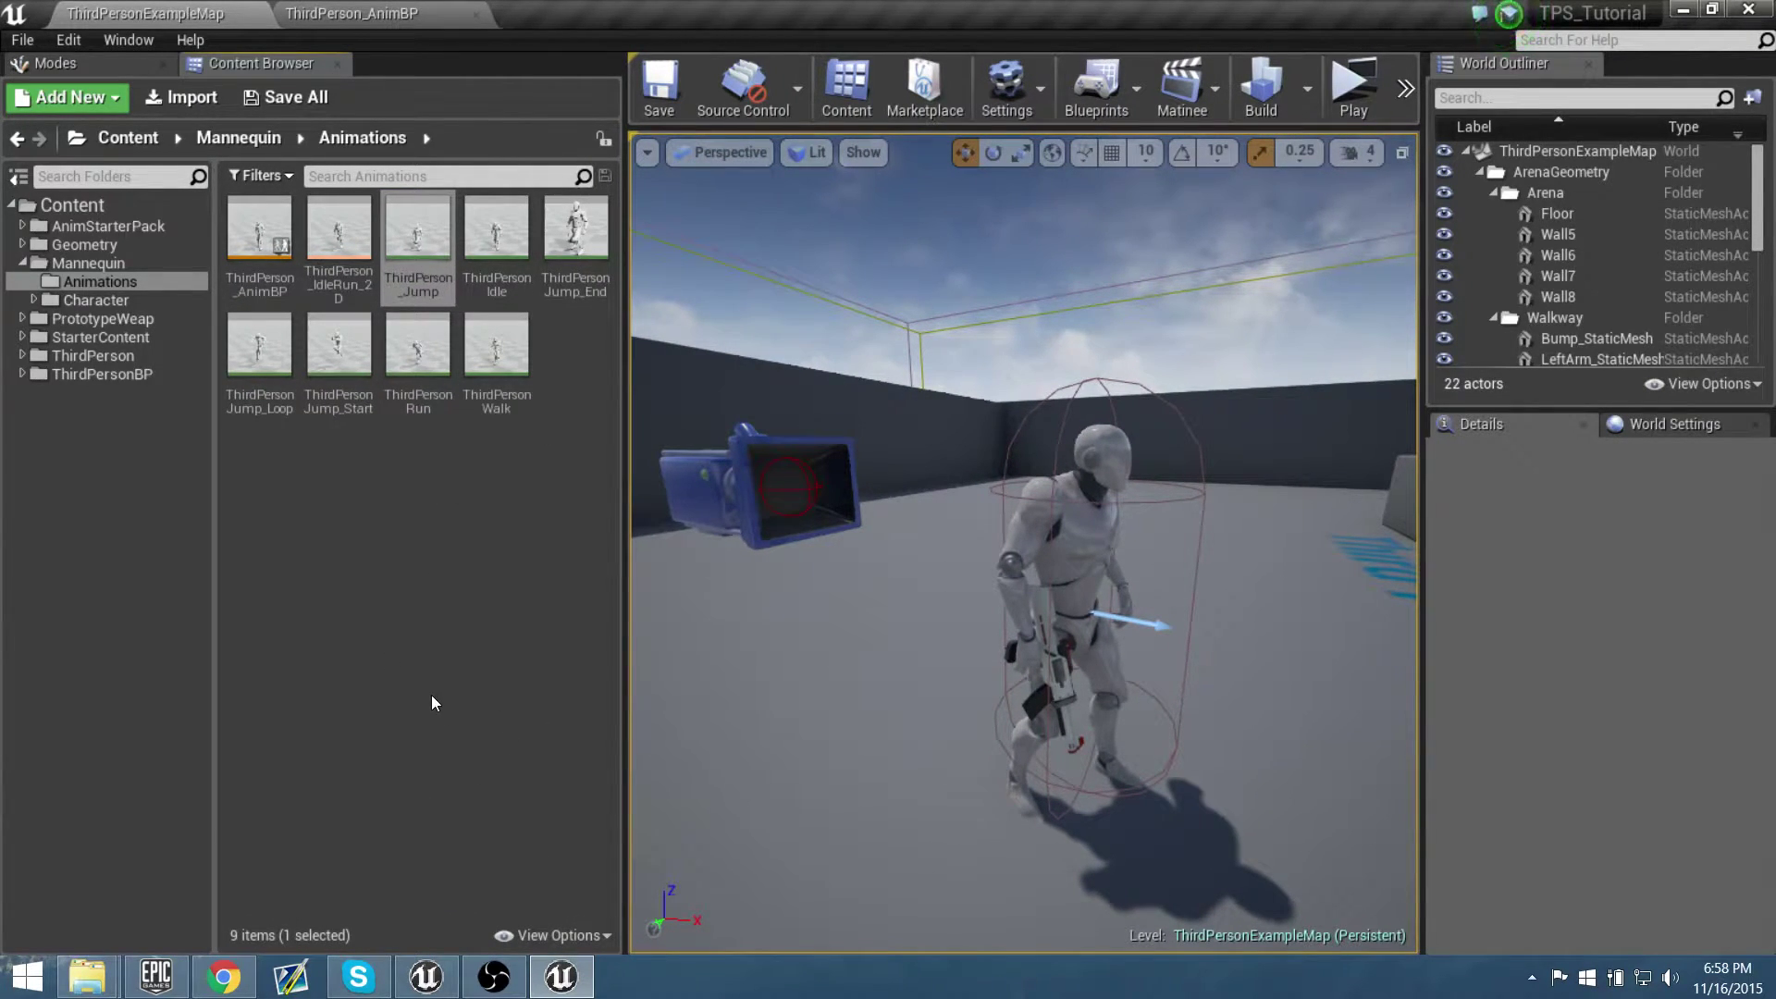
Go to AnimStarterPack/UE4_Mannequin/Mesh and inspect the SK_Mannequin skeletal mesh
left_click(157, 226)
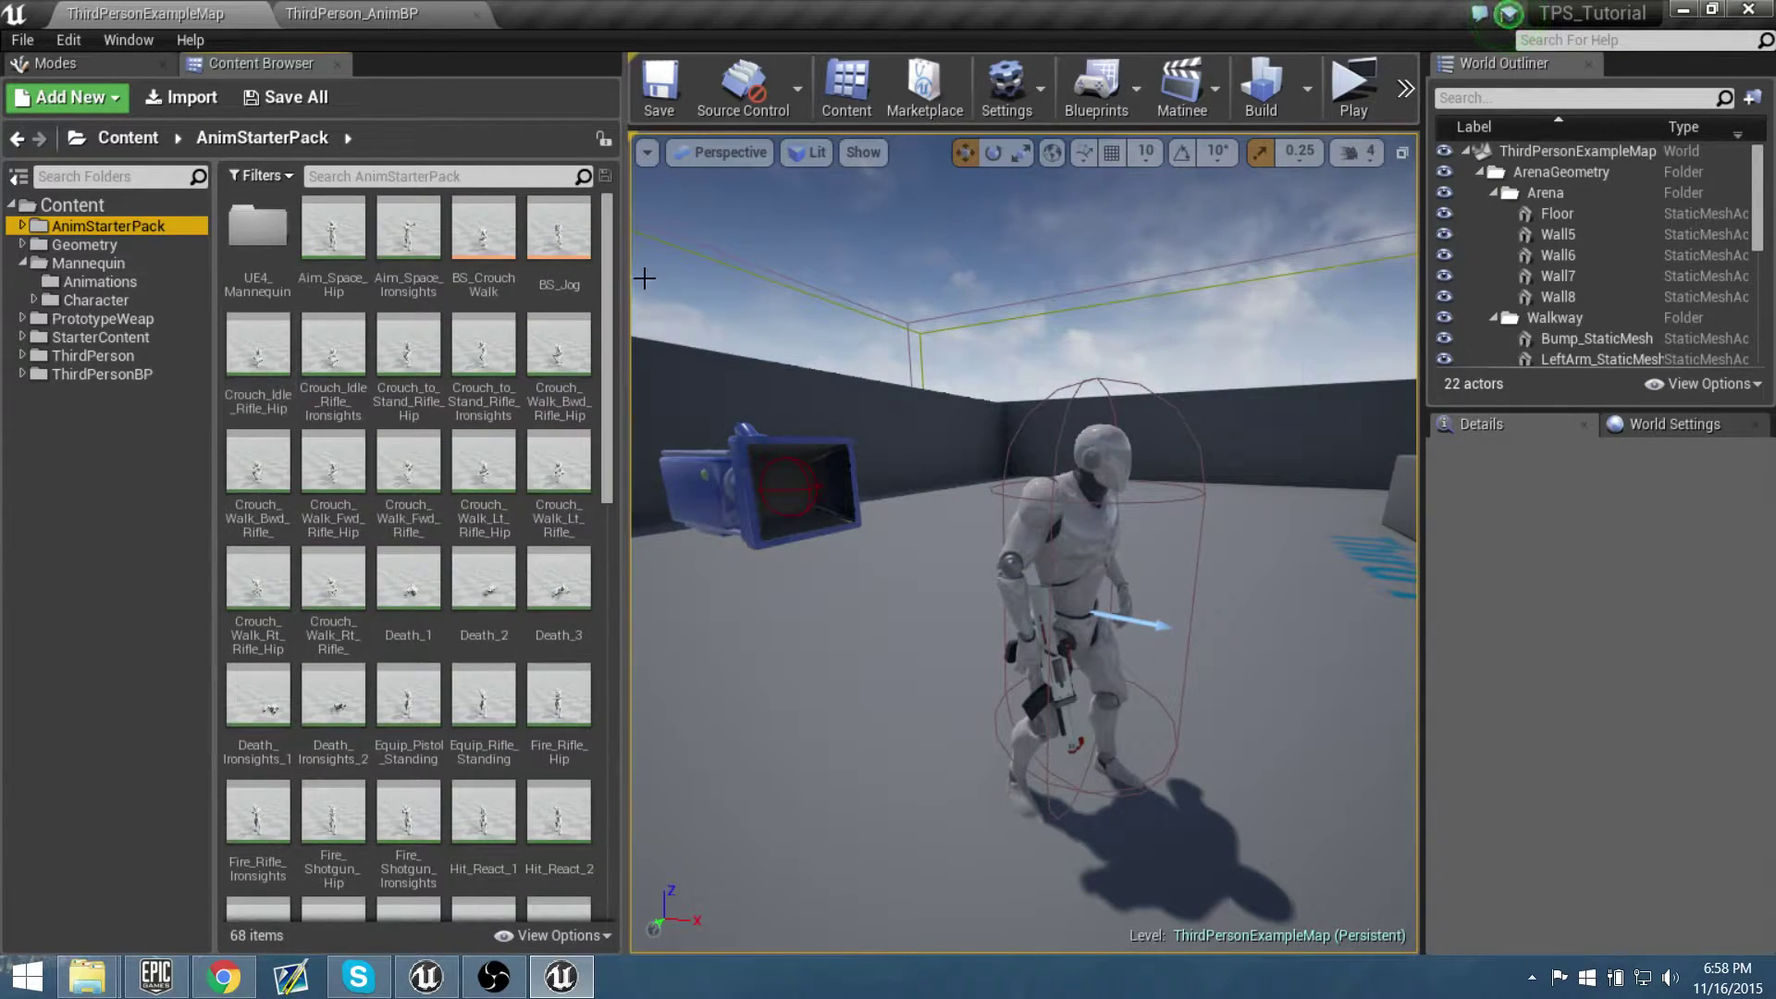
double_click(249, 239)
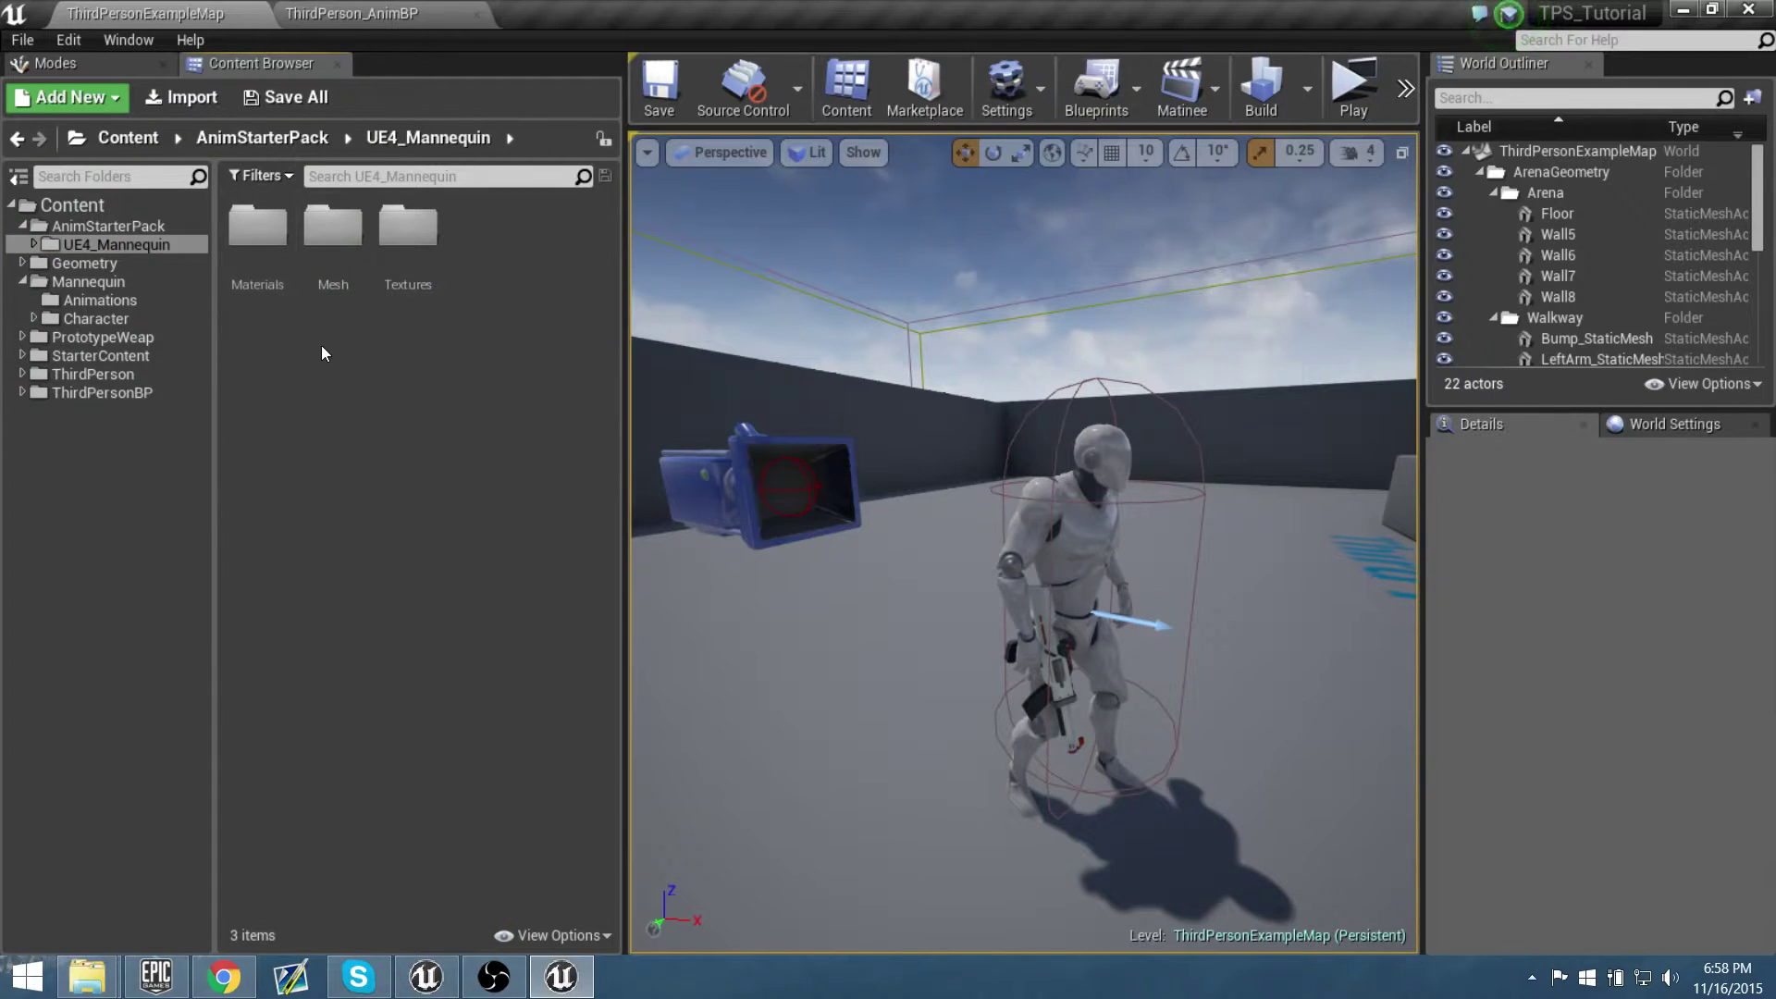
double_click(324, 248)
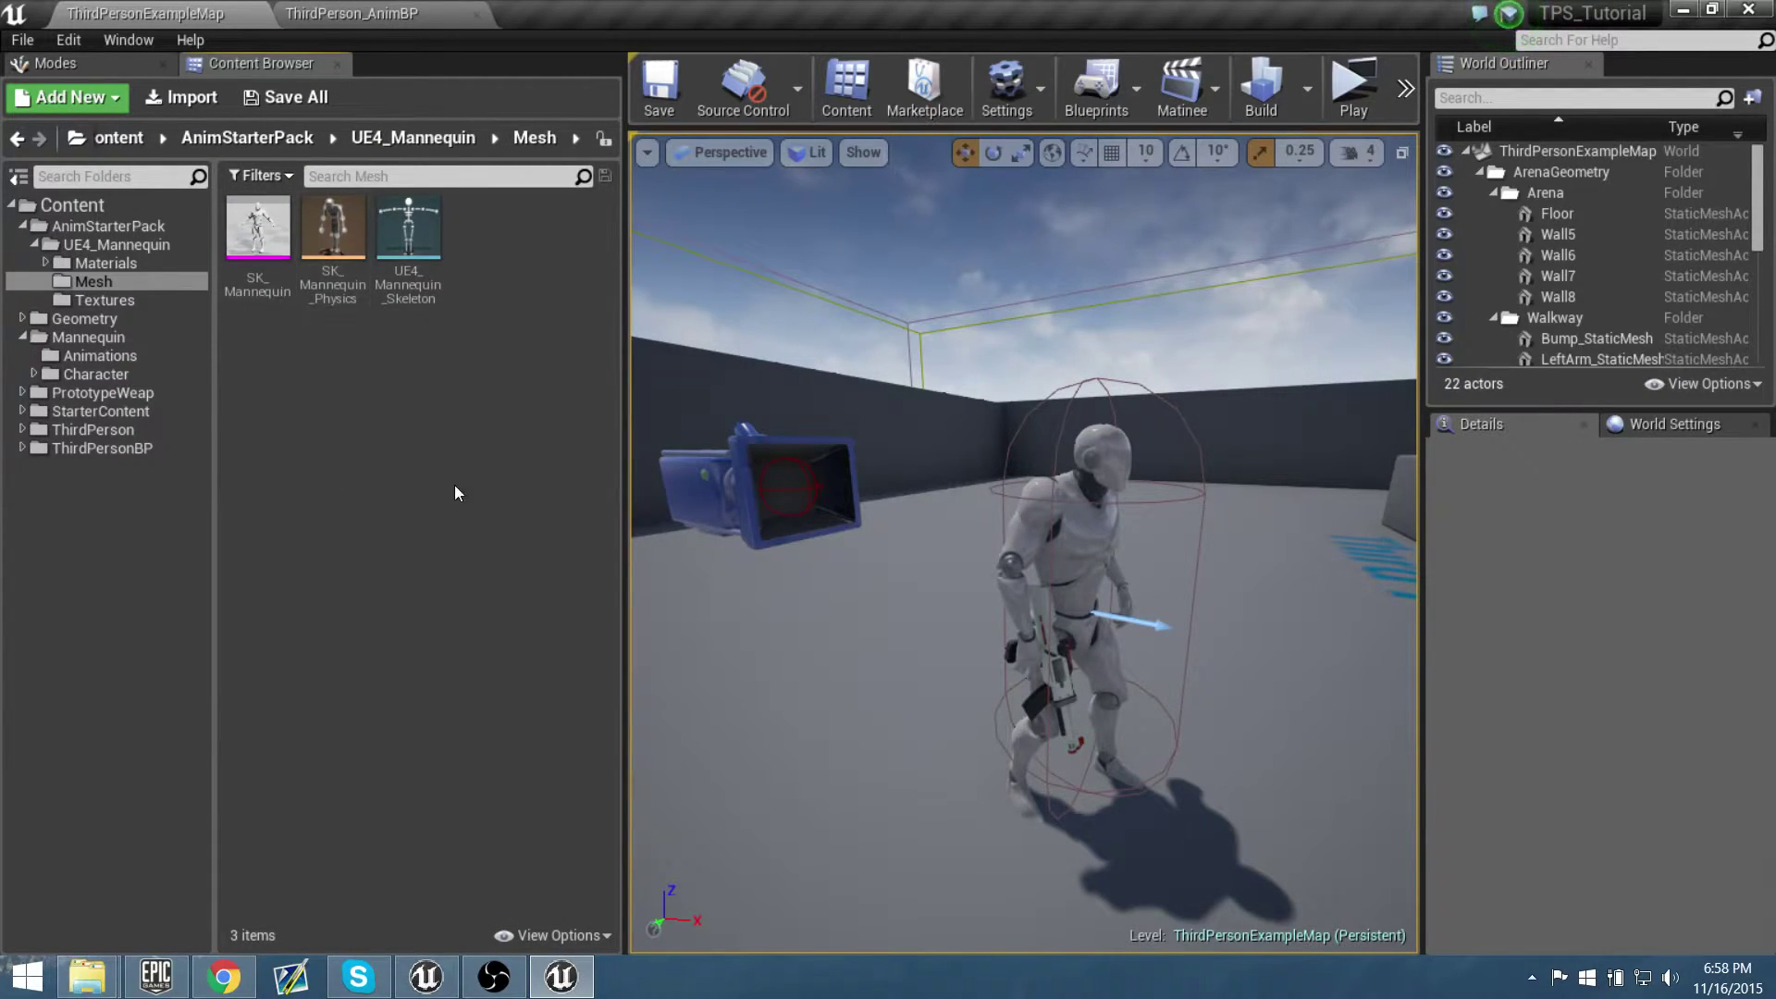
right_click_drag(1110, 499, 1116, 503)
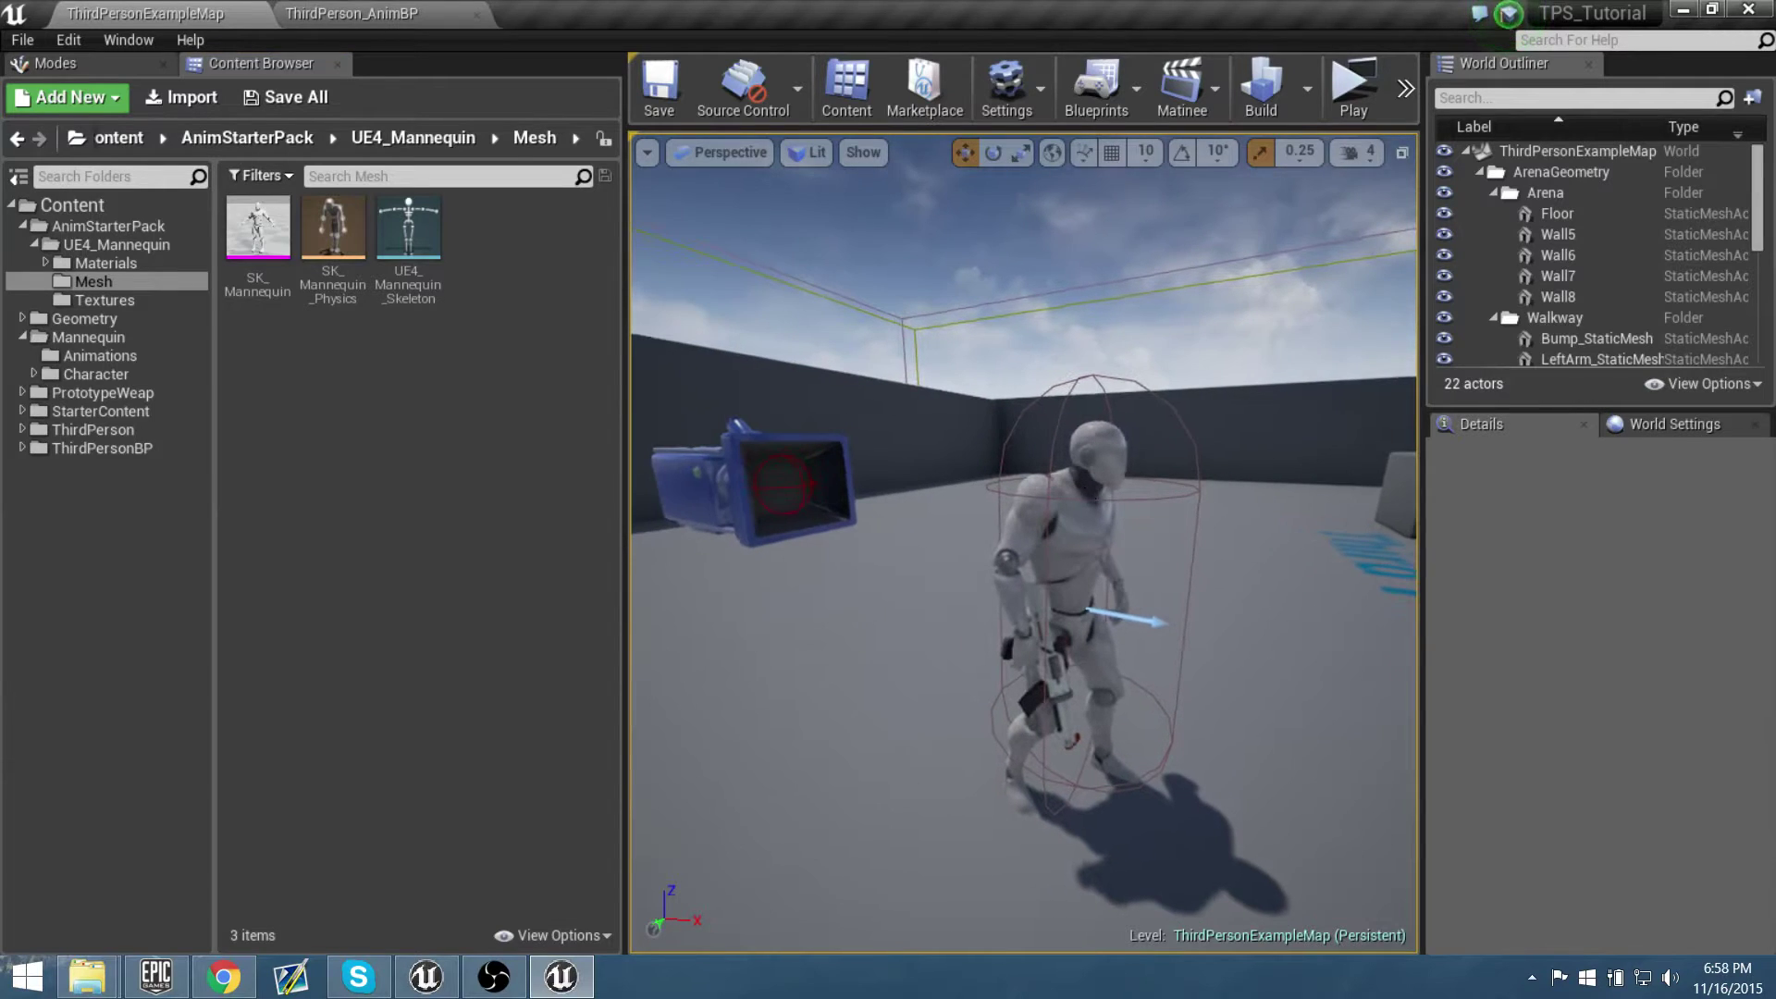
left_click(251, 231)
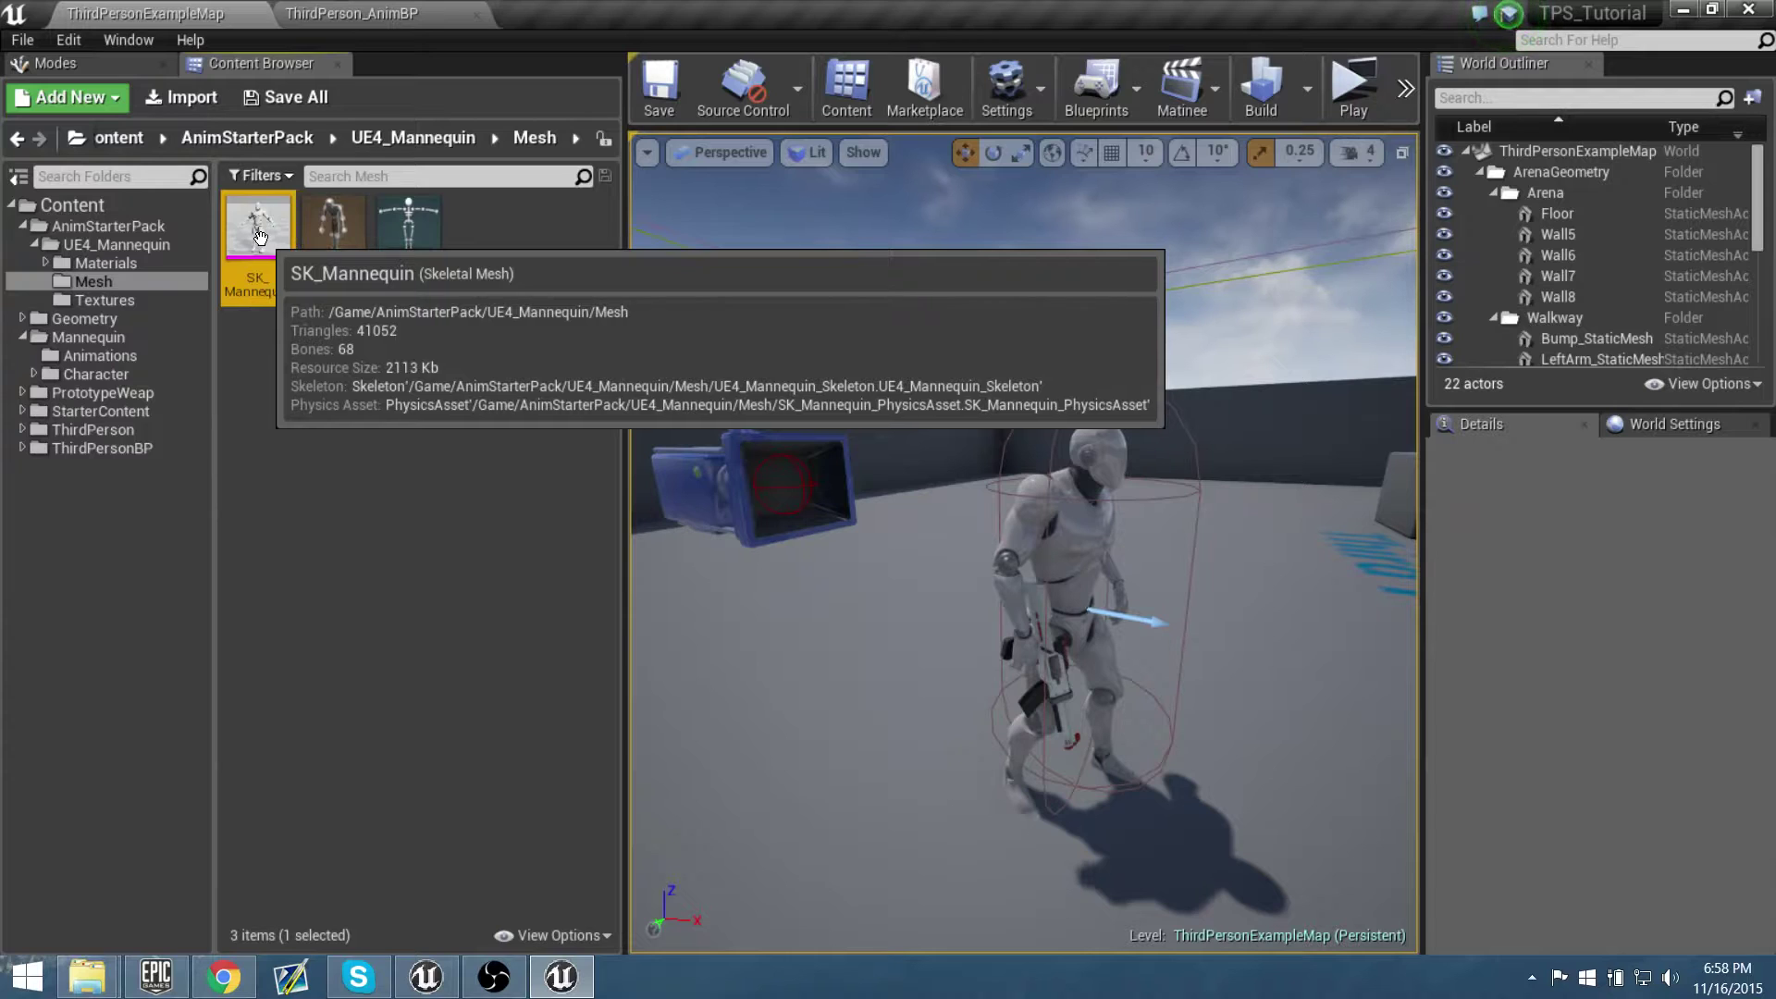
Assign the UE4_Mannequin_Skeleton from /Game/Mannequin/Character/Mesh to SK_Mannequin in the AnimStarterPack/UE4_Mannequin/Mesh folder
left_click(92, 227)
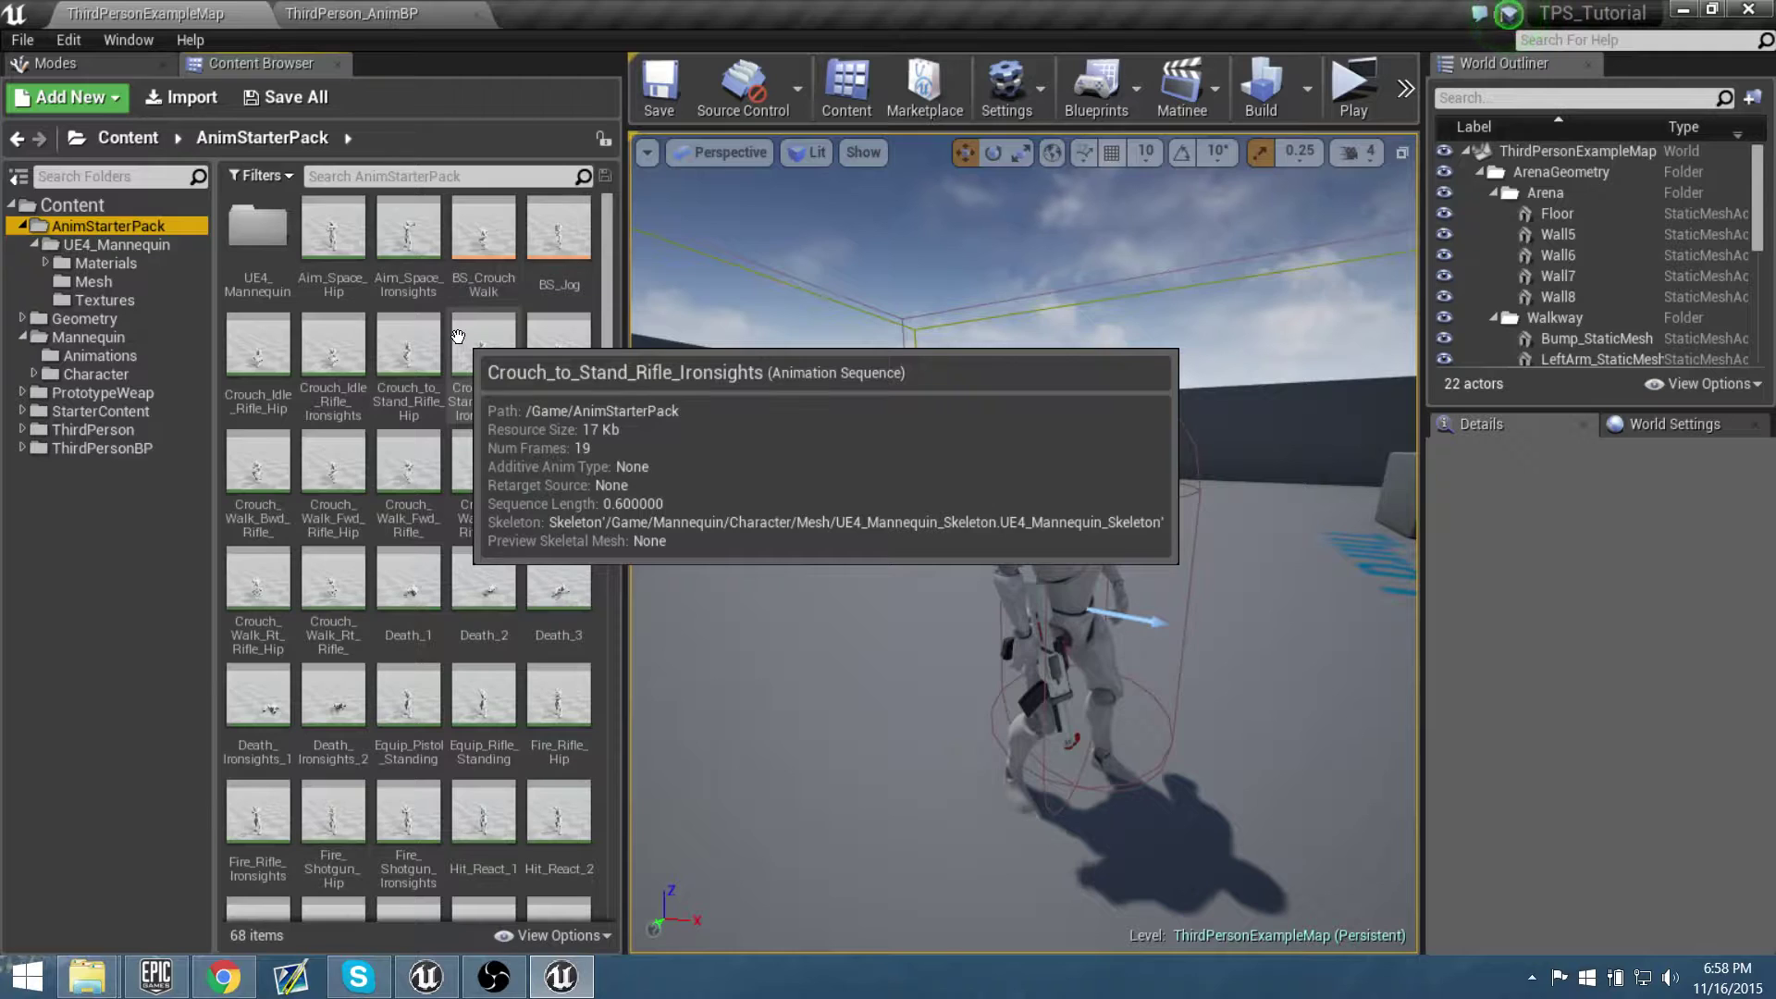
double_click(258, 232)
double_click(330, 249)
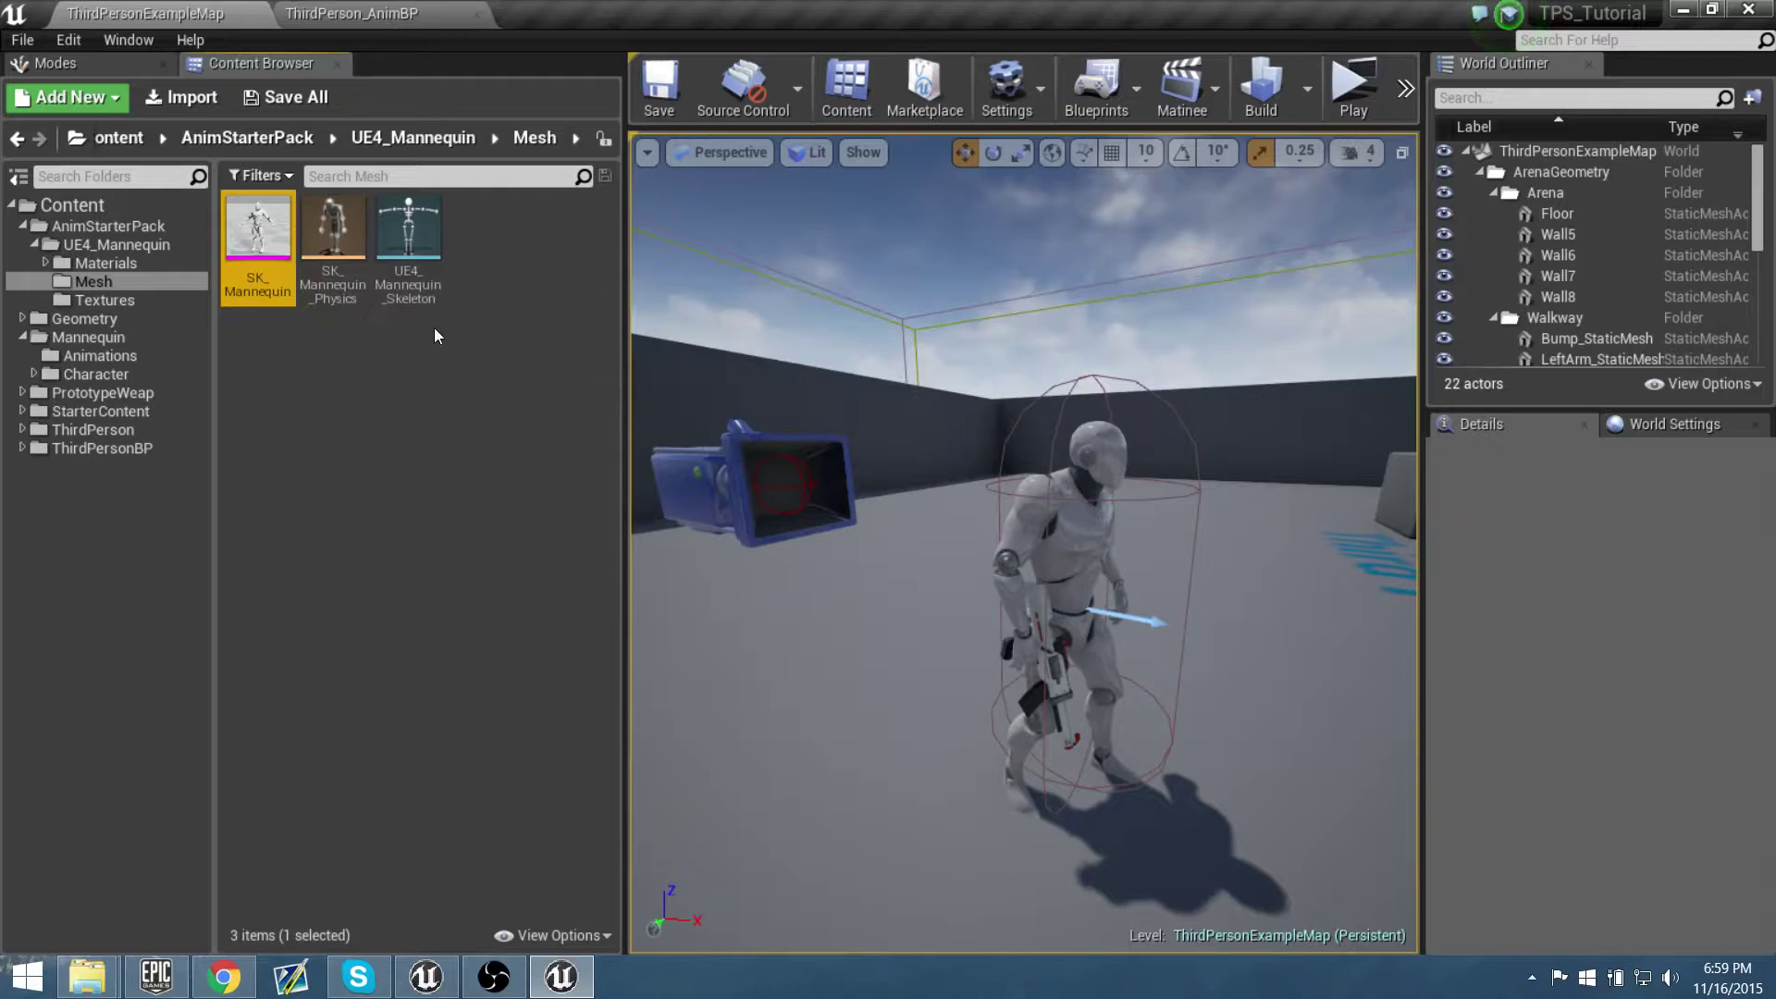
right_click(251, 222)
mouse_move(342, 303)
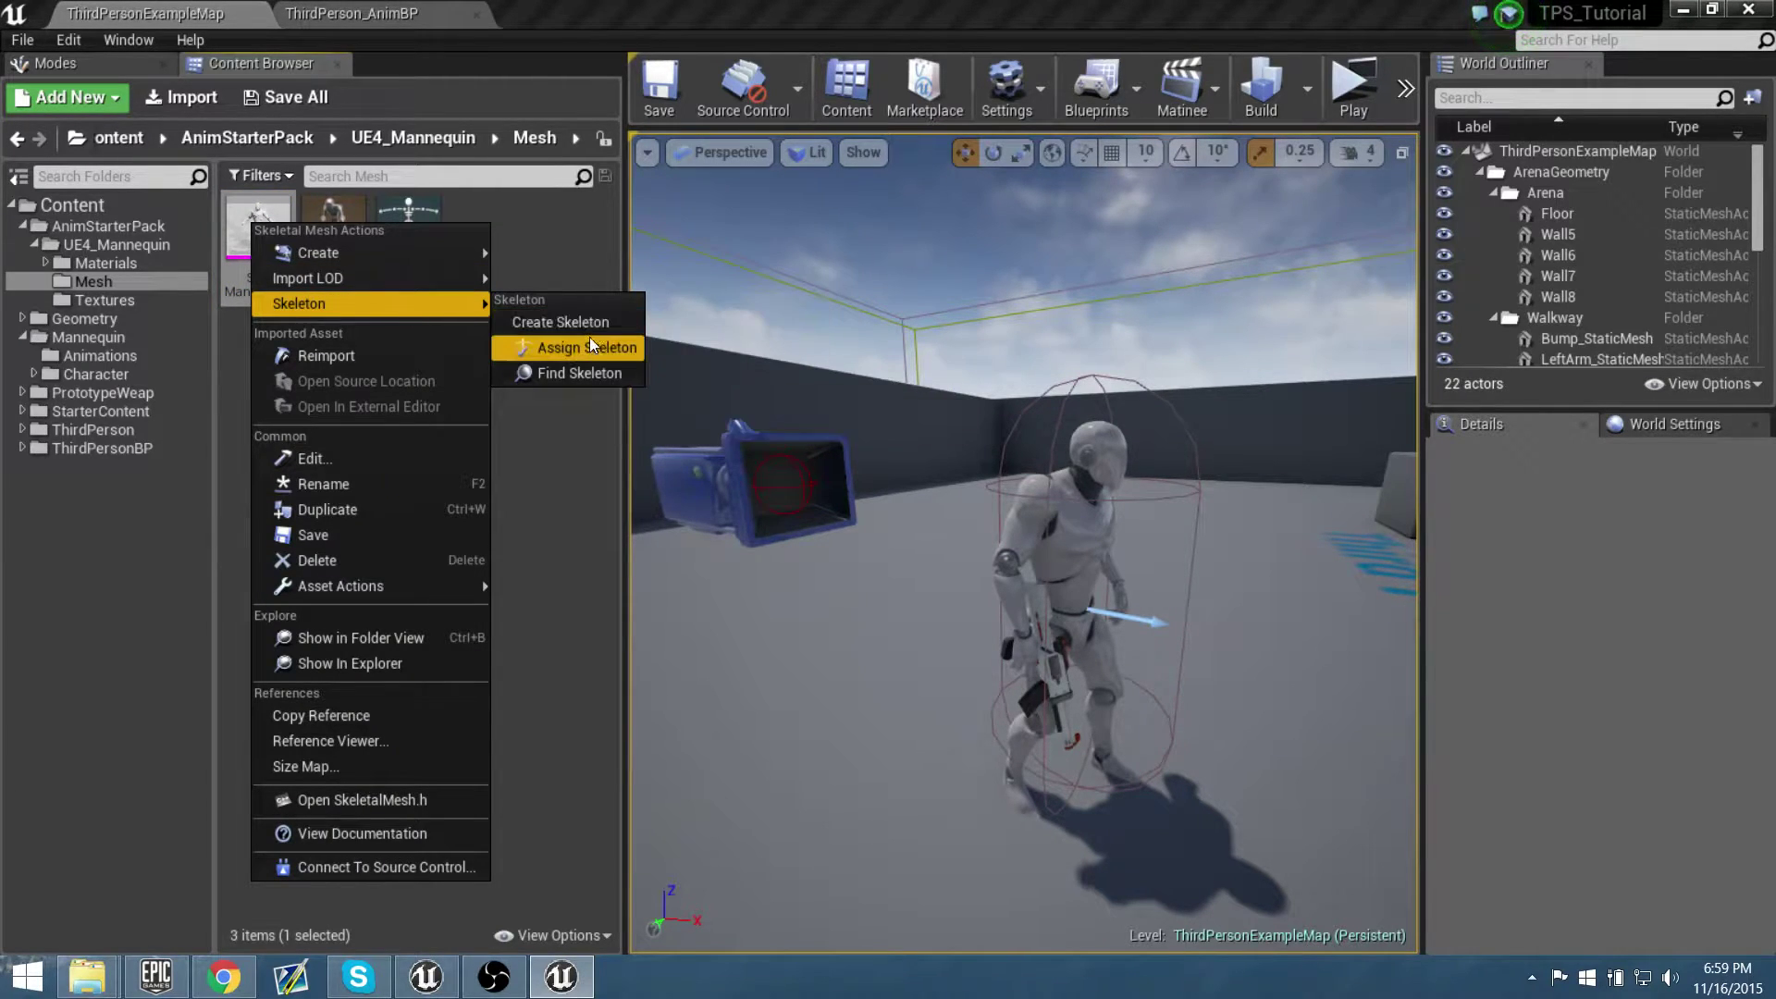
left_click(584, 352)
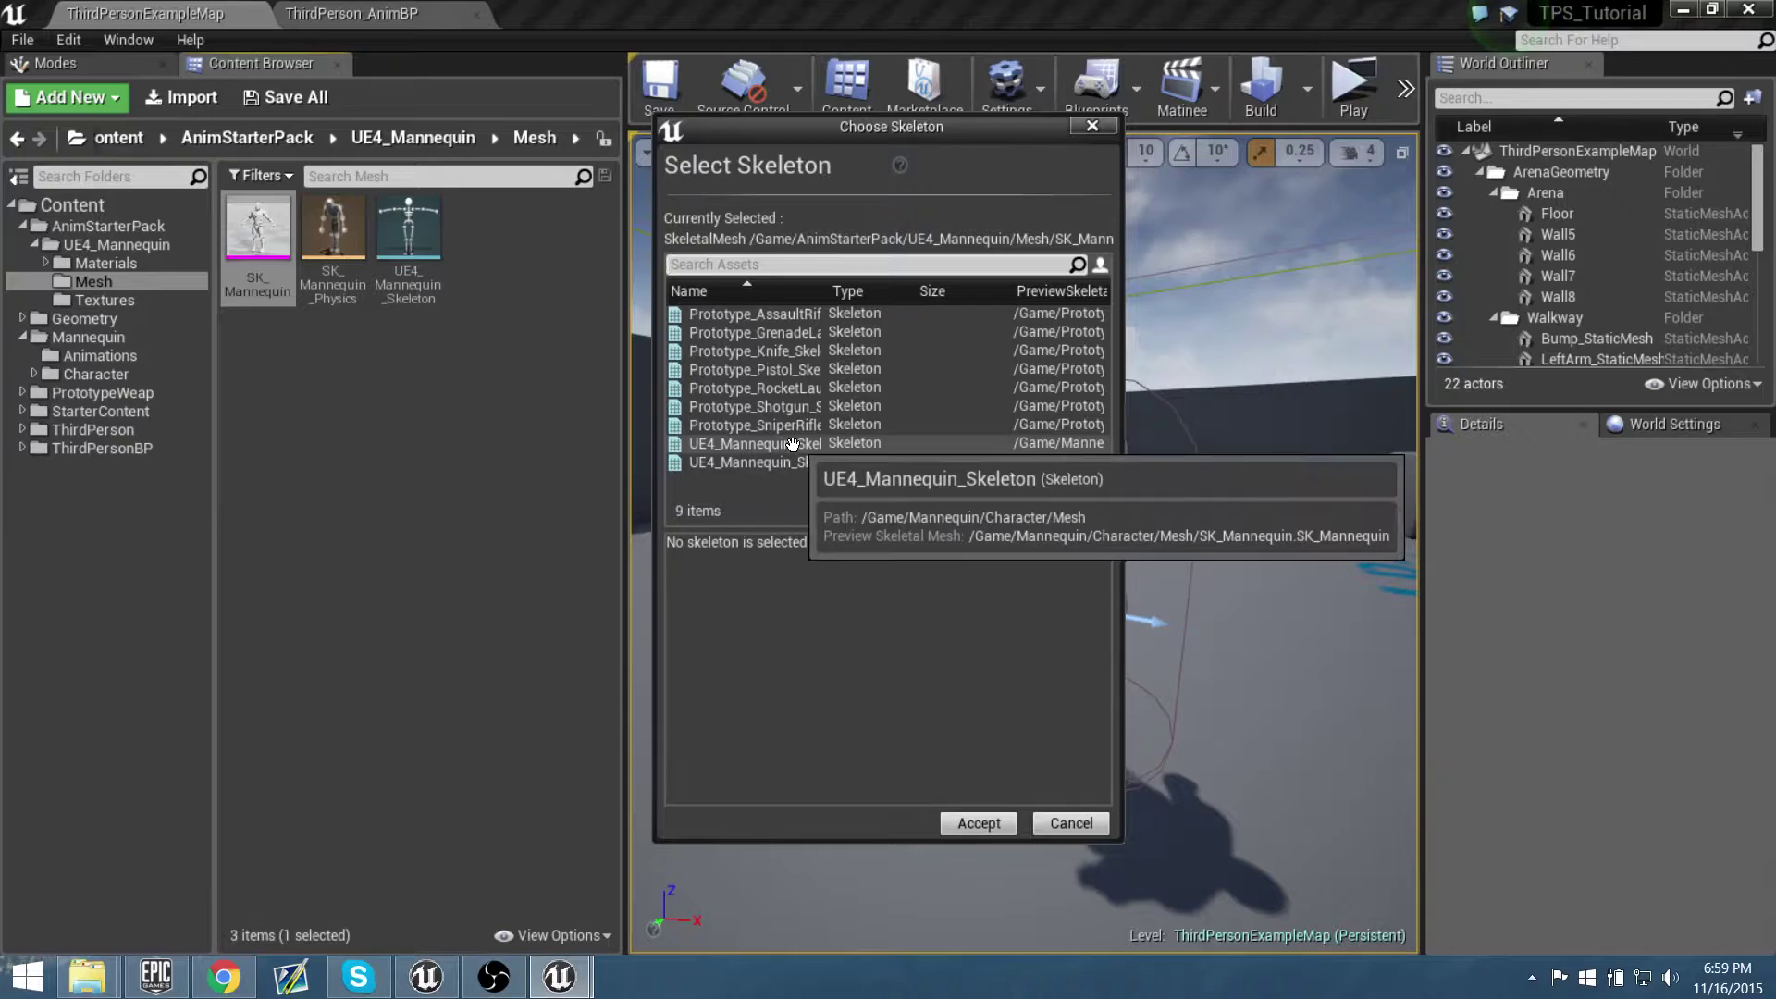
left_click(793, 444)
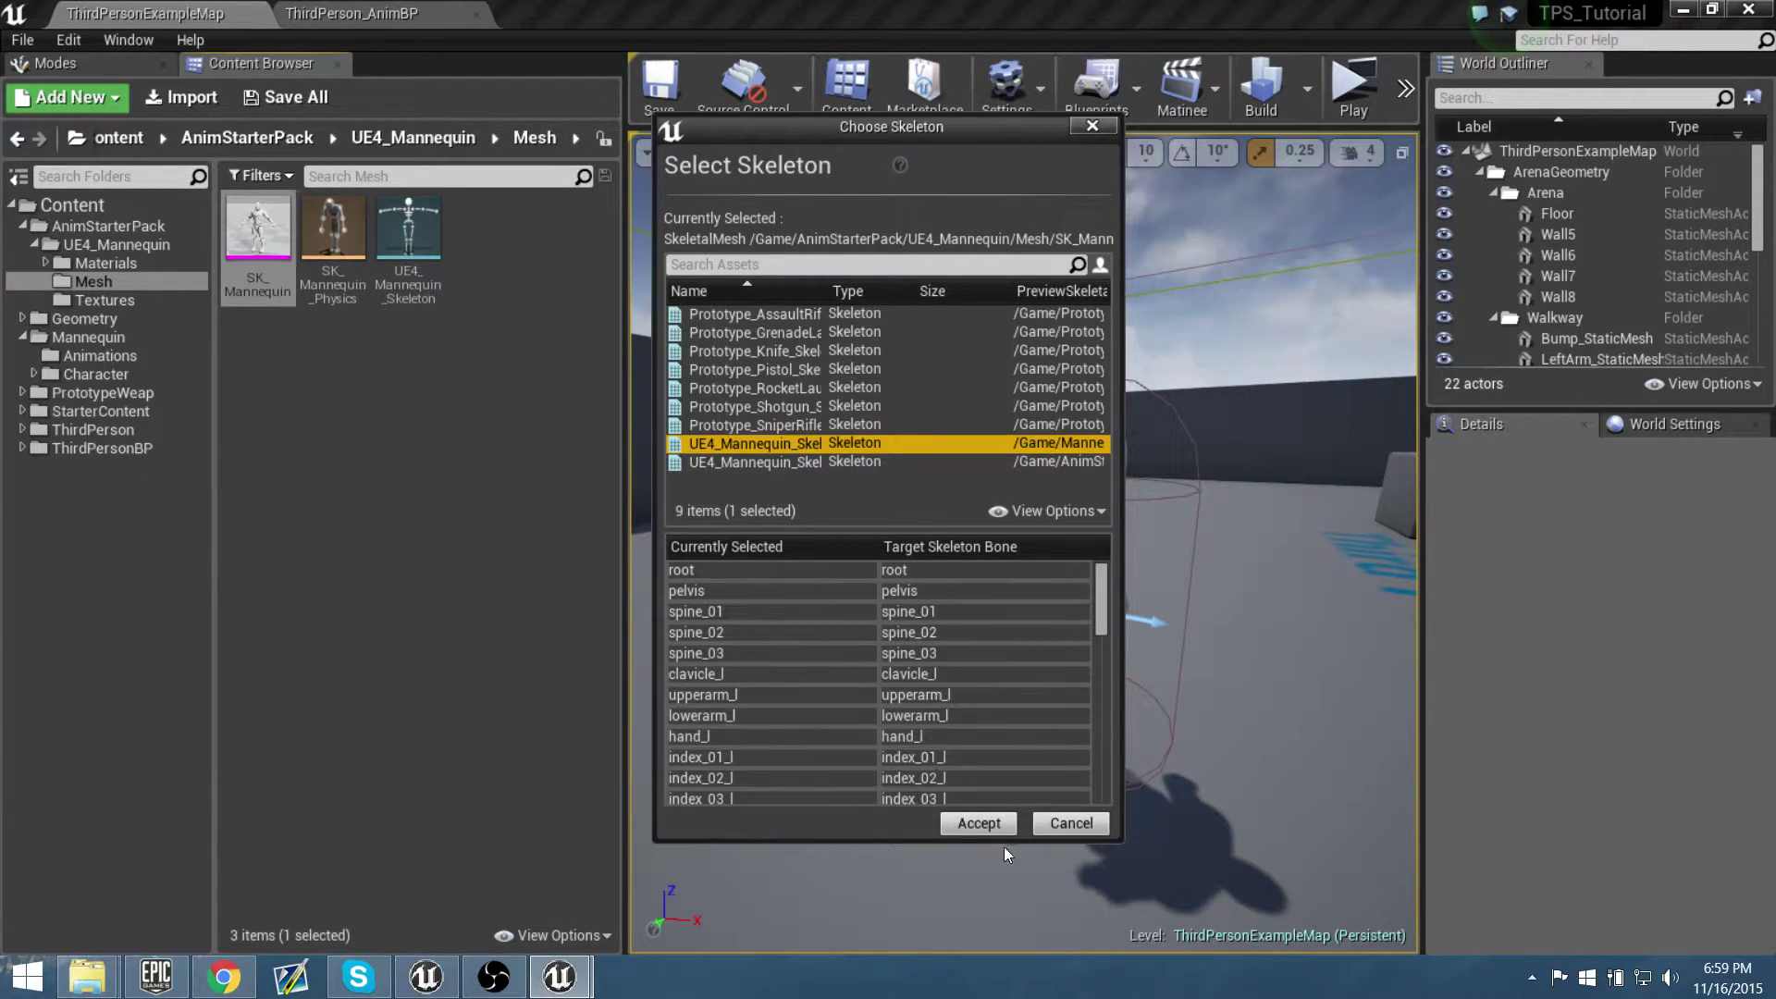
left_click(978, 823)
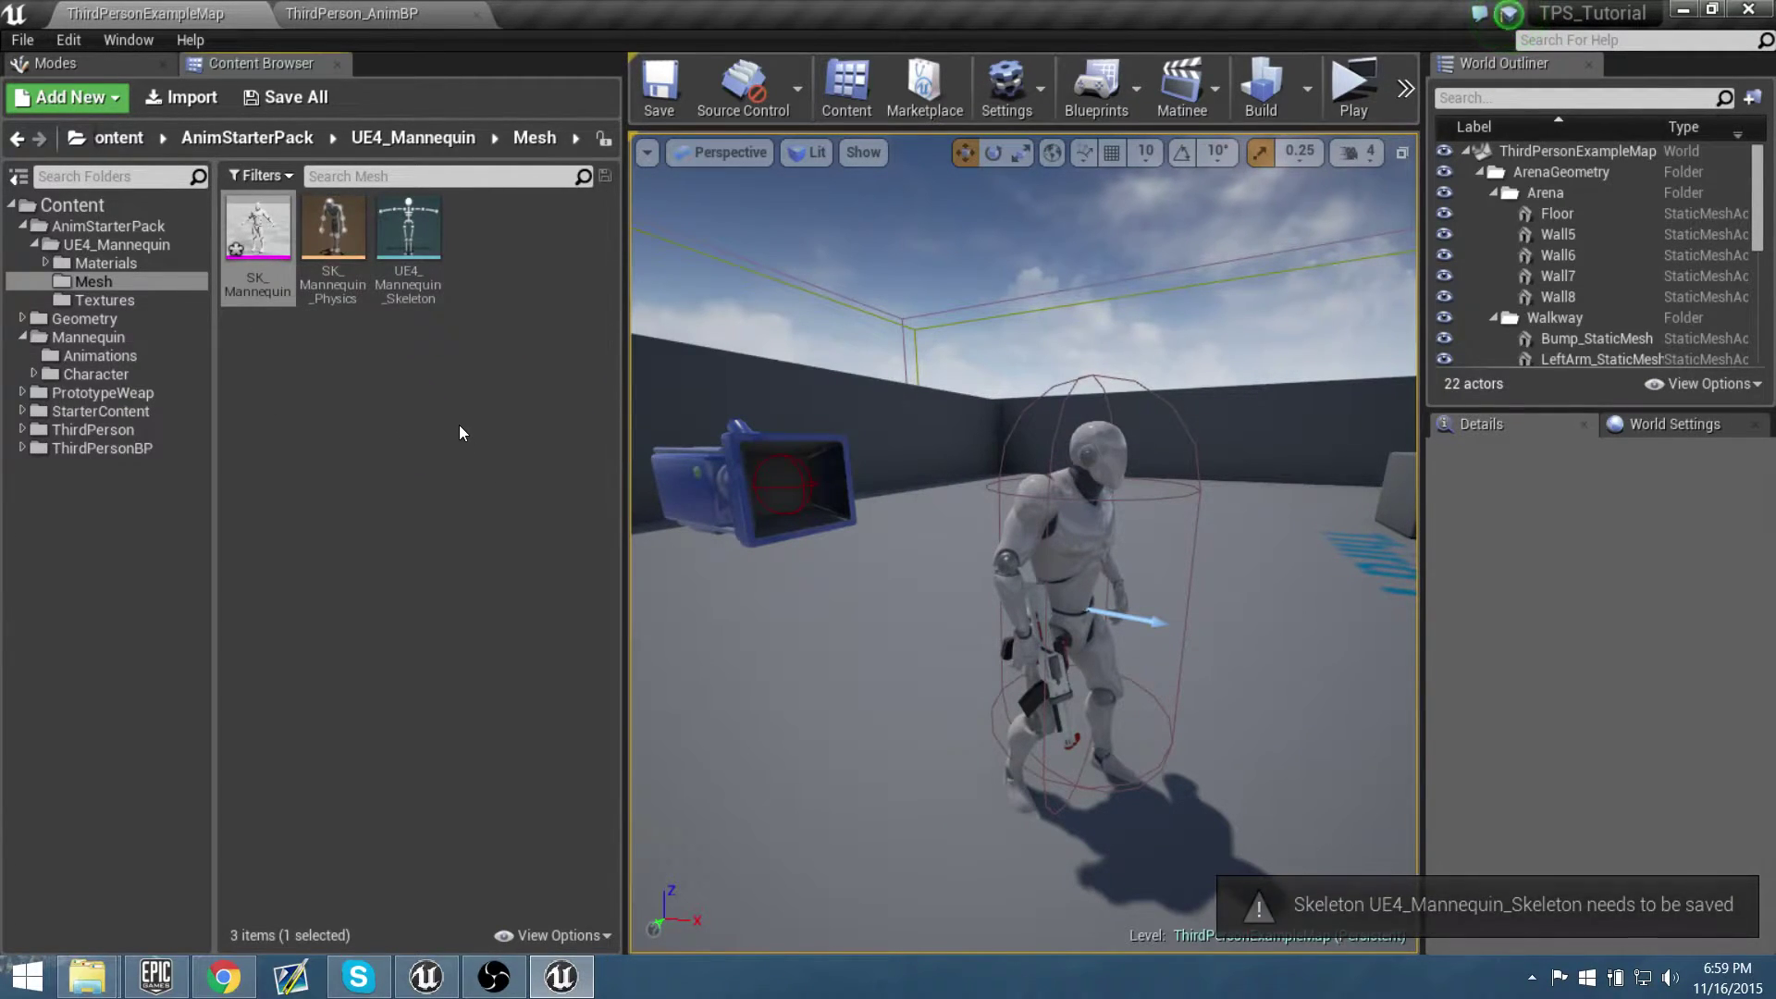
Retarget the AnimStarterPack UE4_Mannequin_Skeleton to the other compatible UE4_Mannequin_Skeleton, keeping remapping and space conversion enabled
left_click(413, 245)
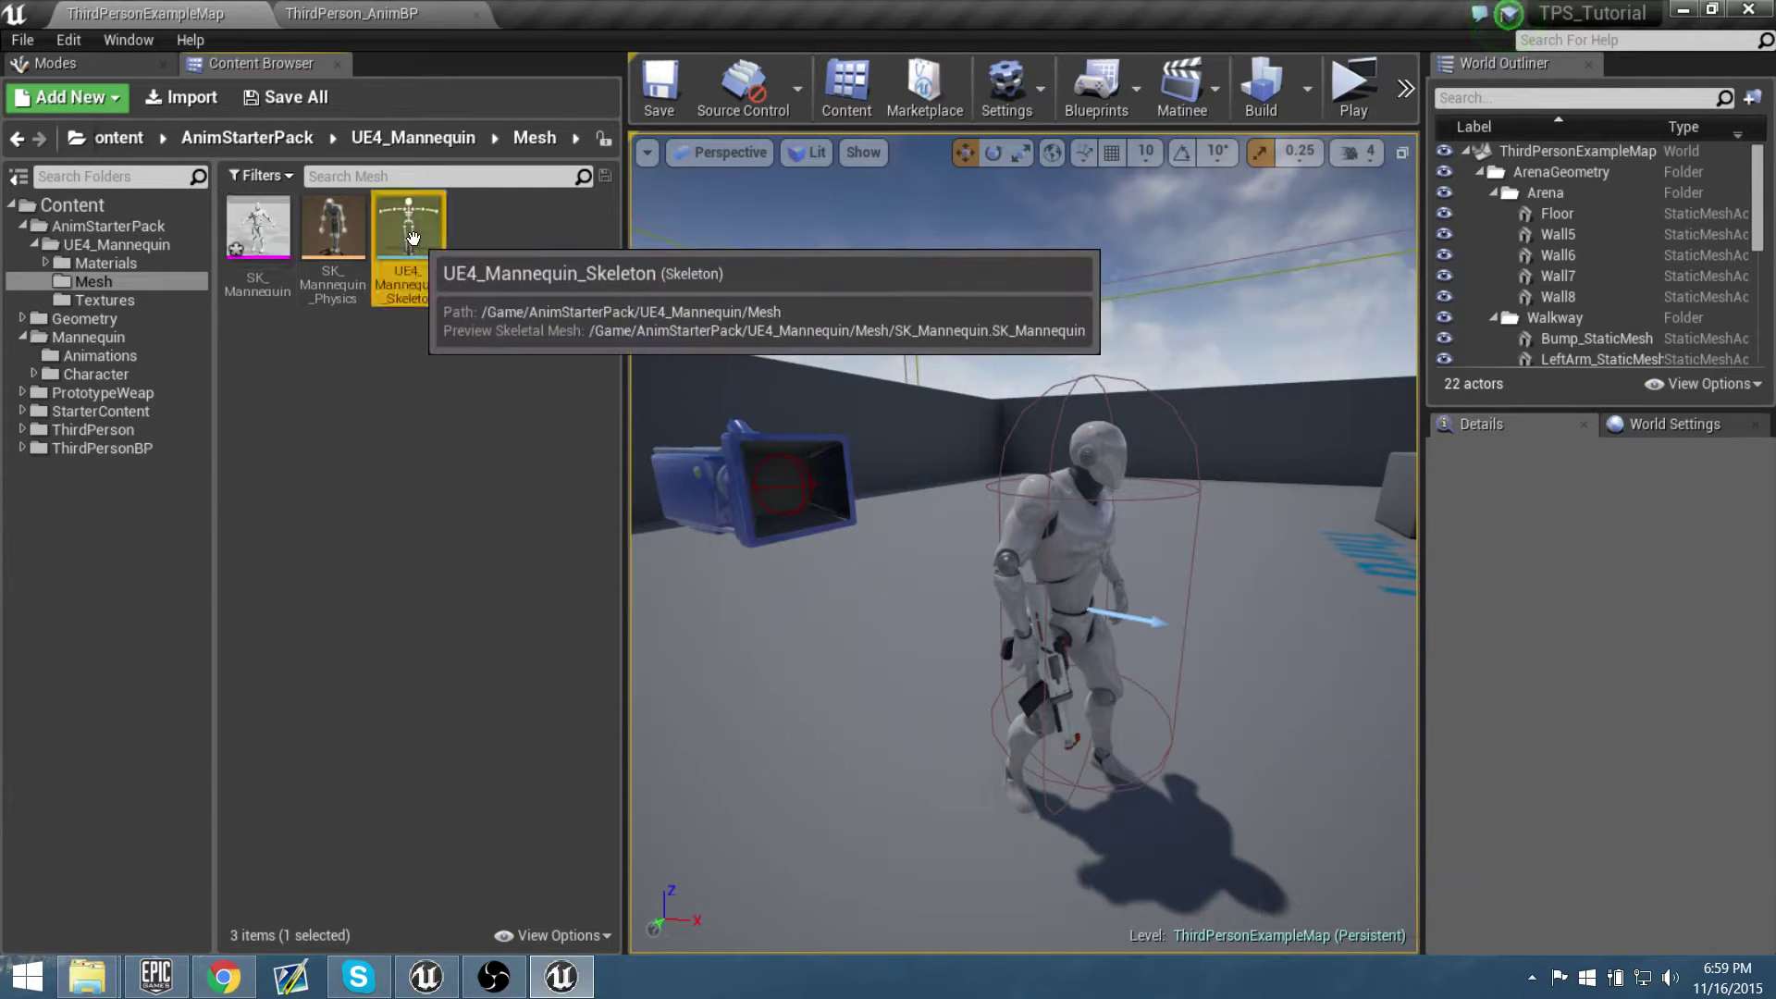
right_click(413, 243)
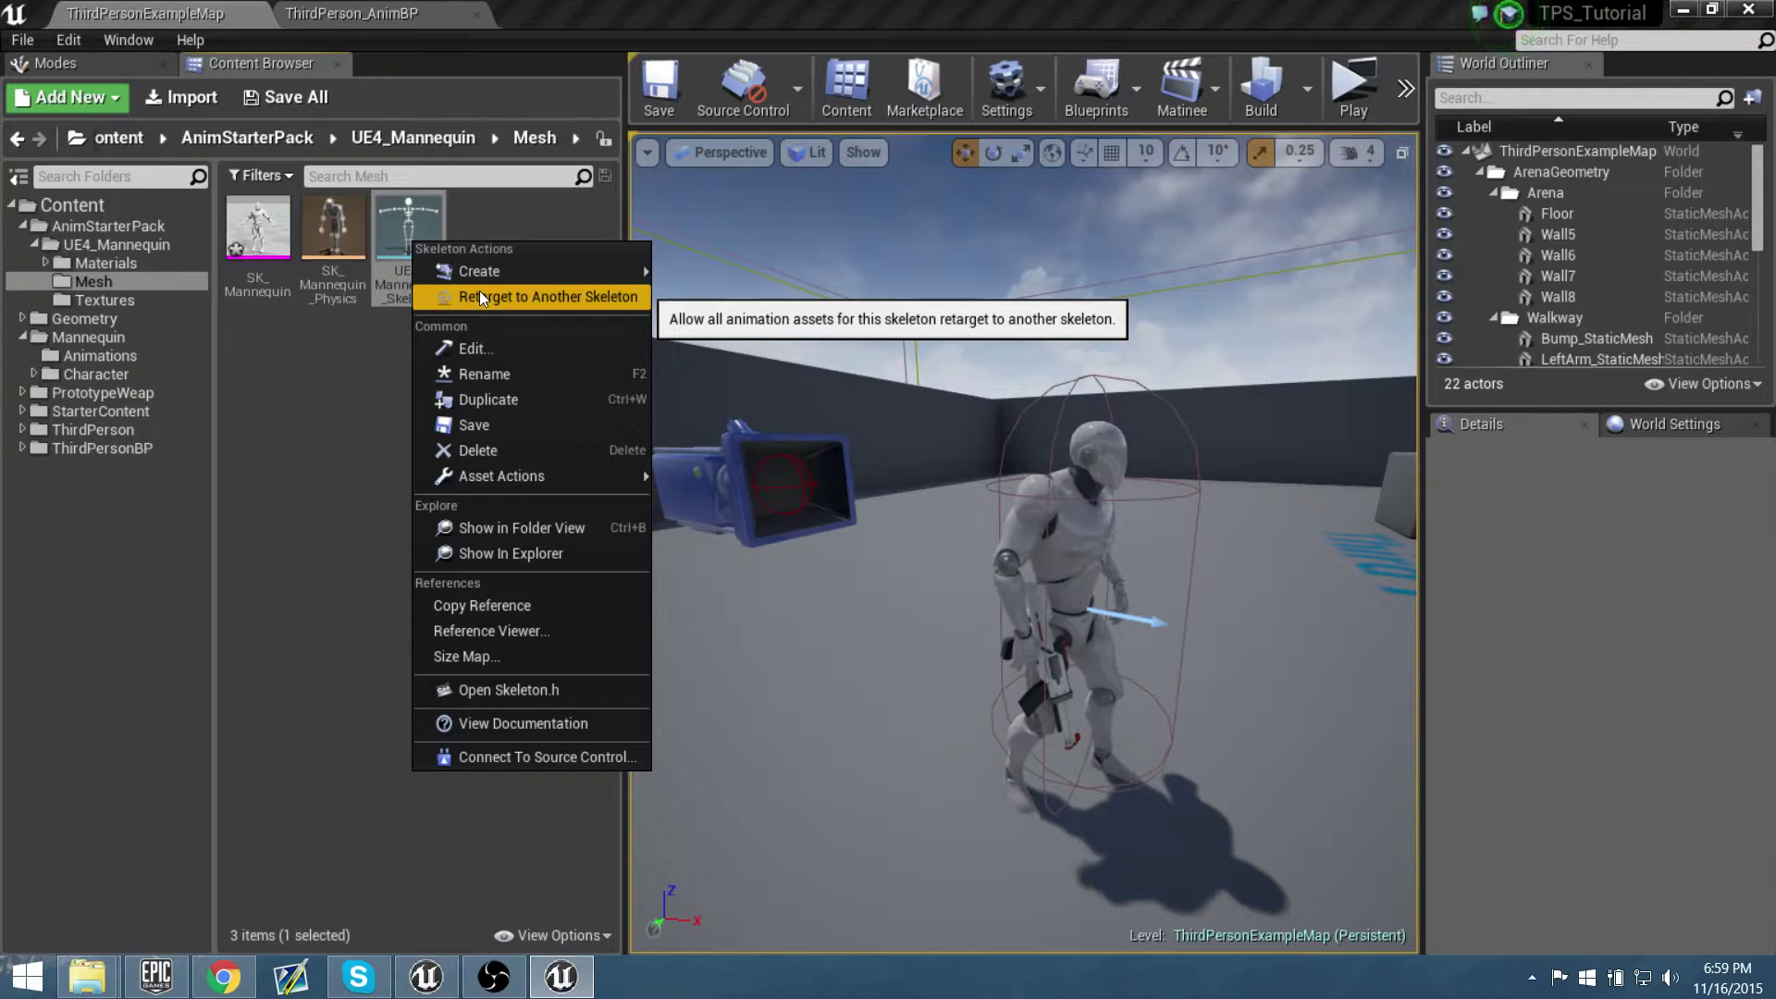
left_click(481, 293)
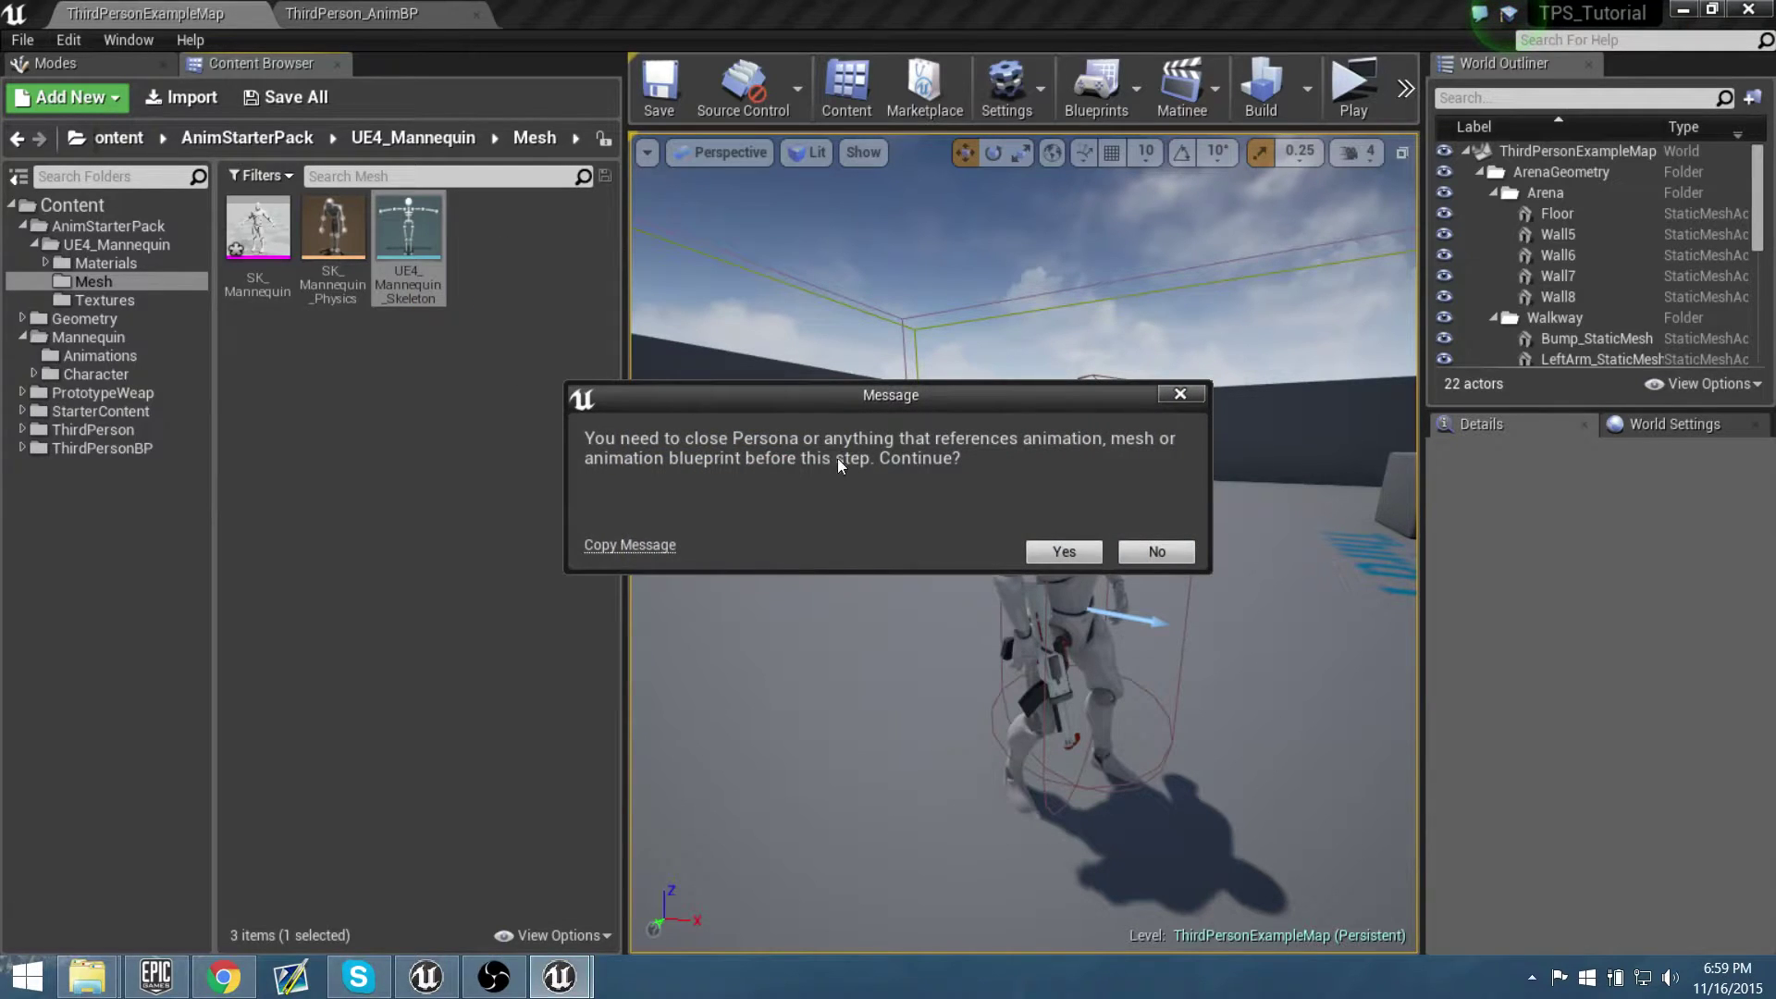
left_click(1043, 552)
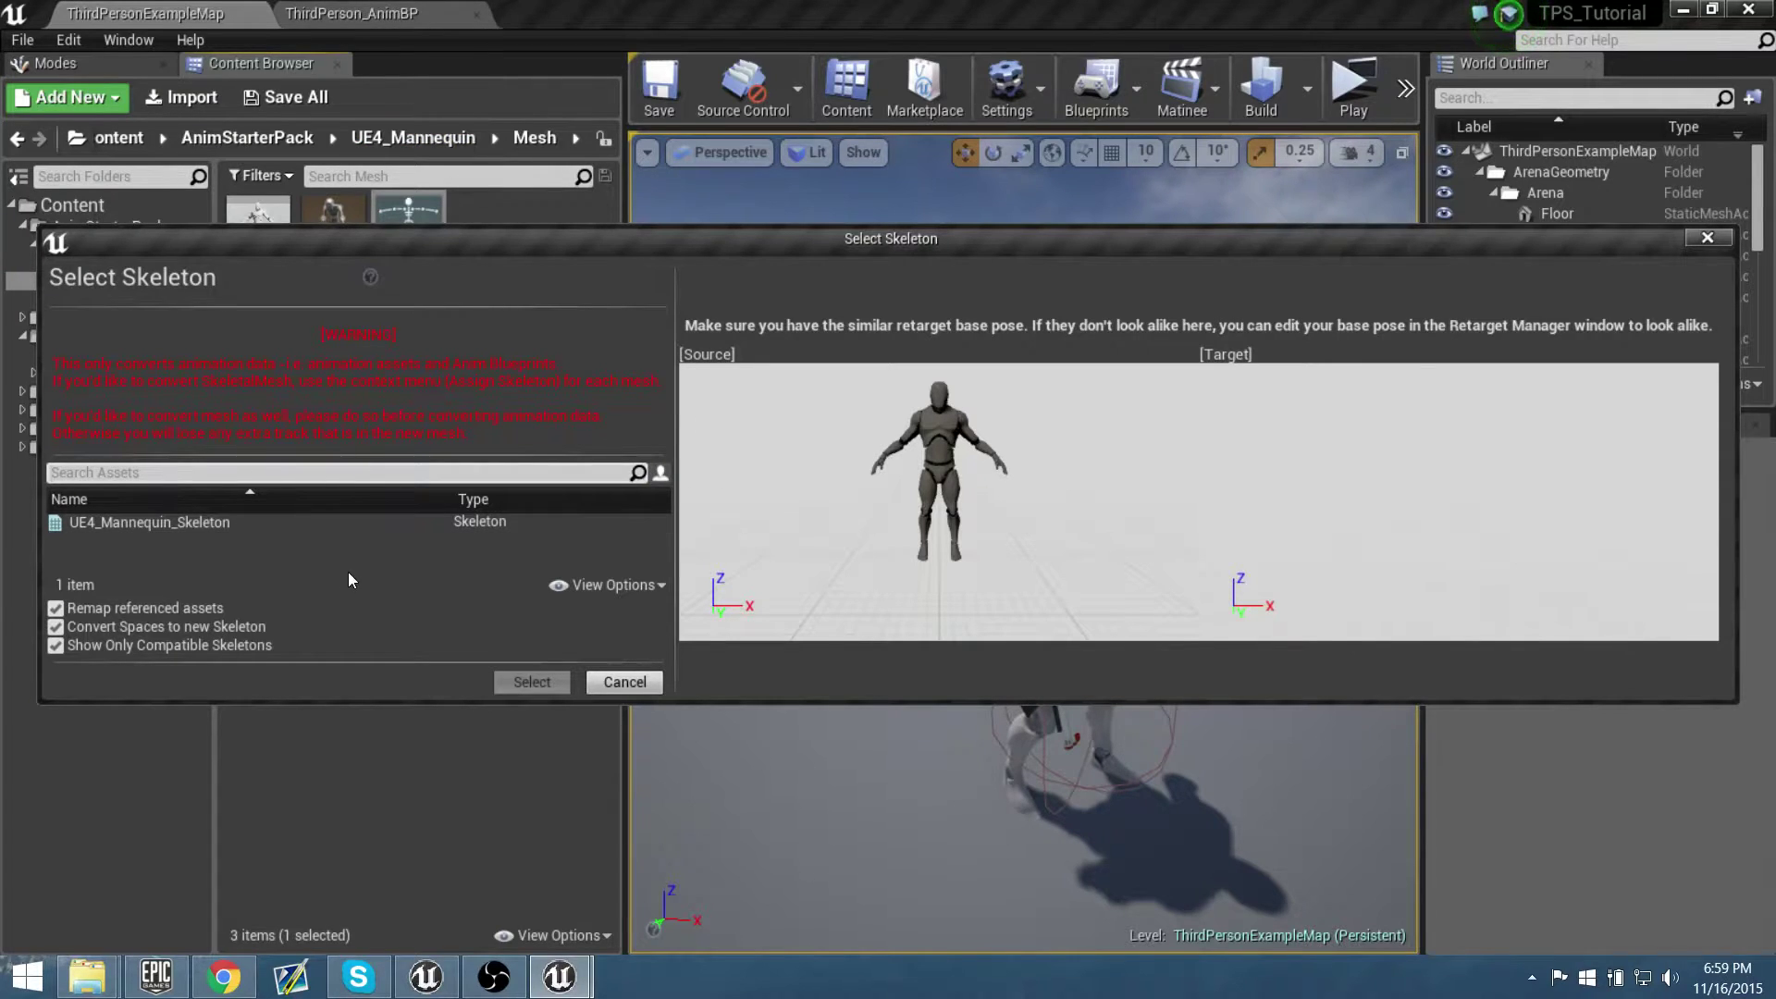
left_click(329, 524)
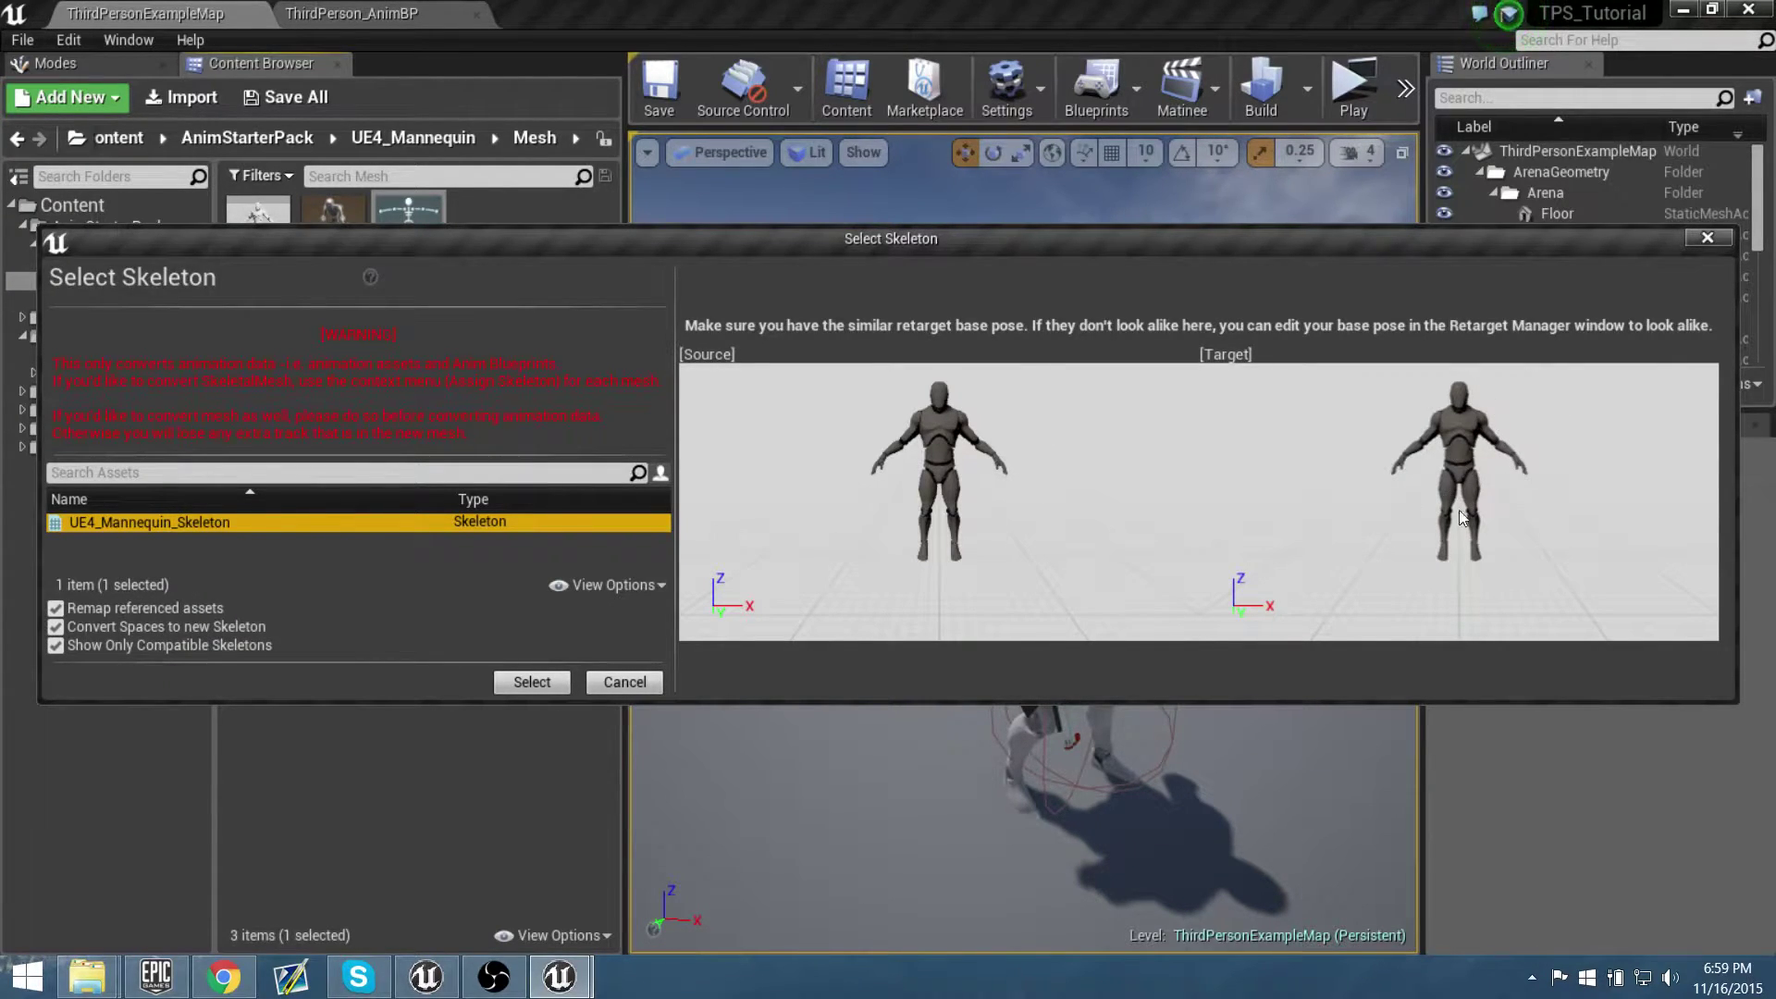
left_click(532, 682)
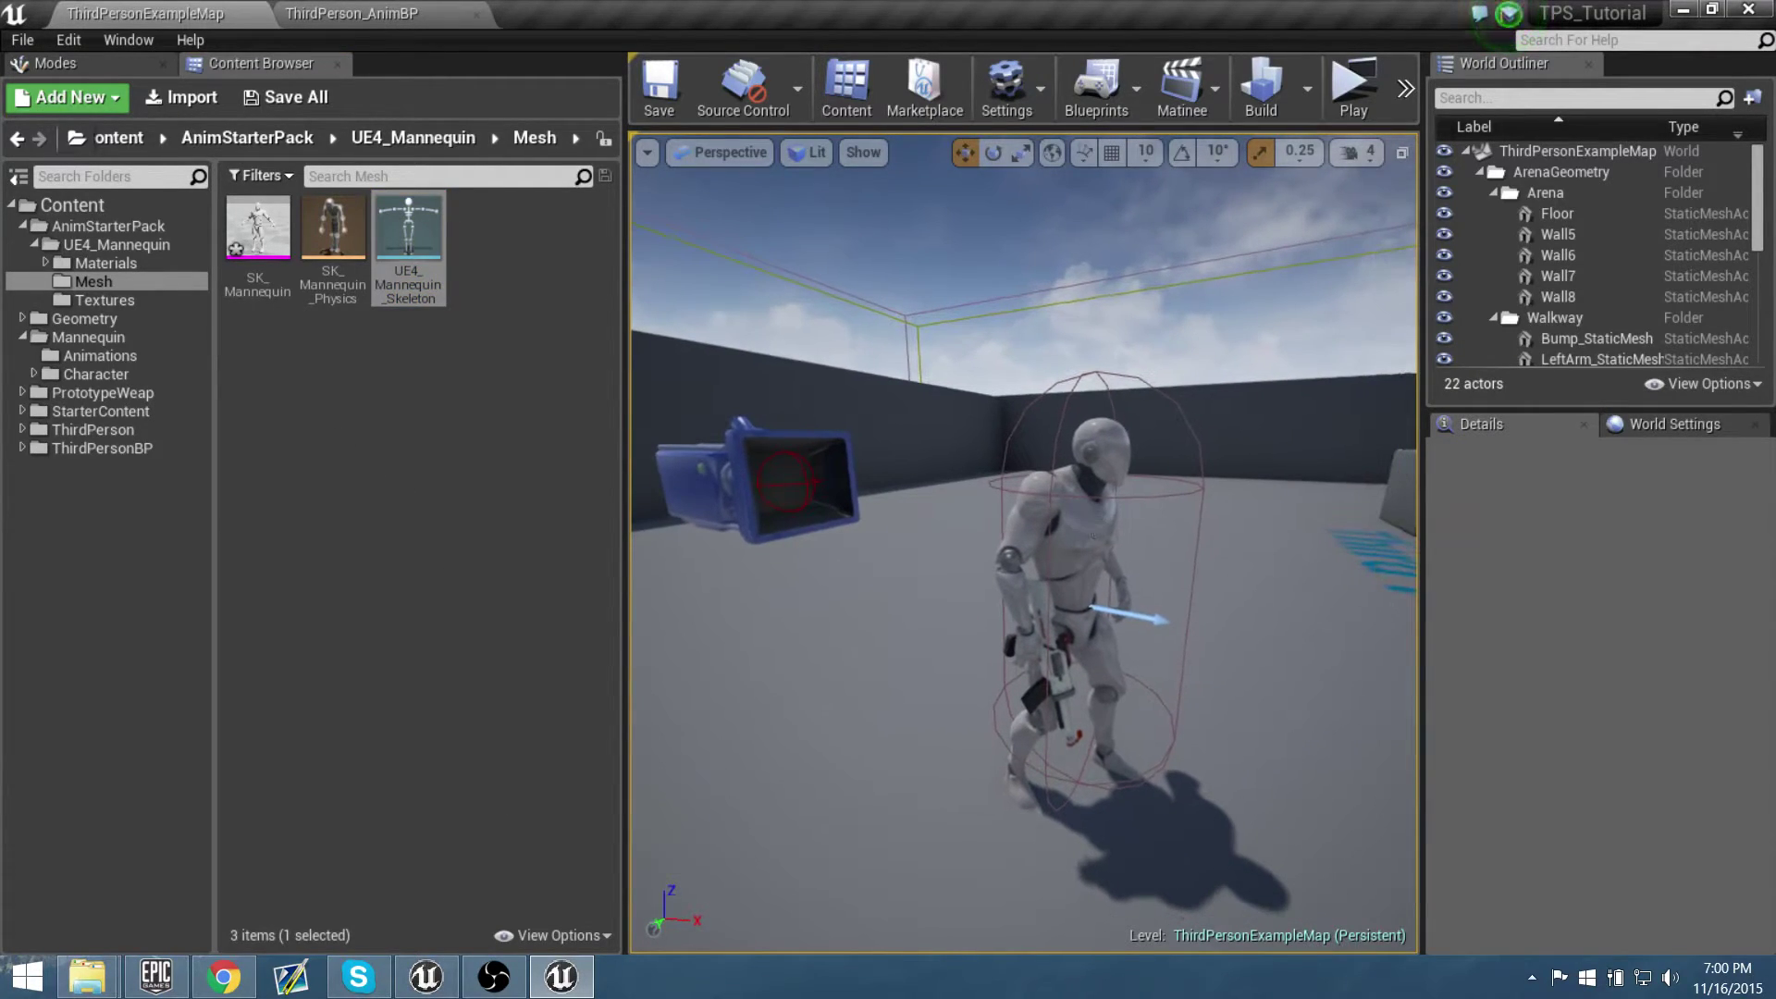
Browse the AnimStarterPack and UE4_Mannequin folders, then return to the AnimStarterPack mannequin's Mesh folder
left_click(1140, 459)
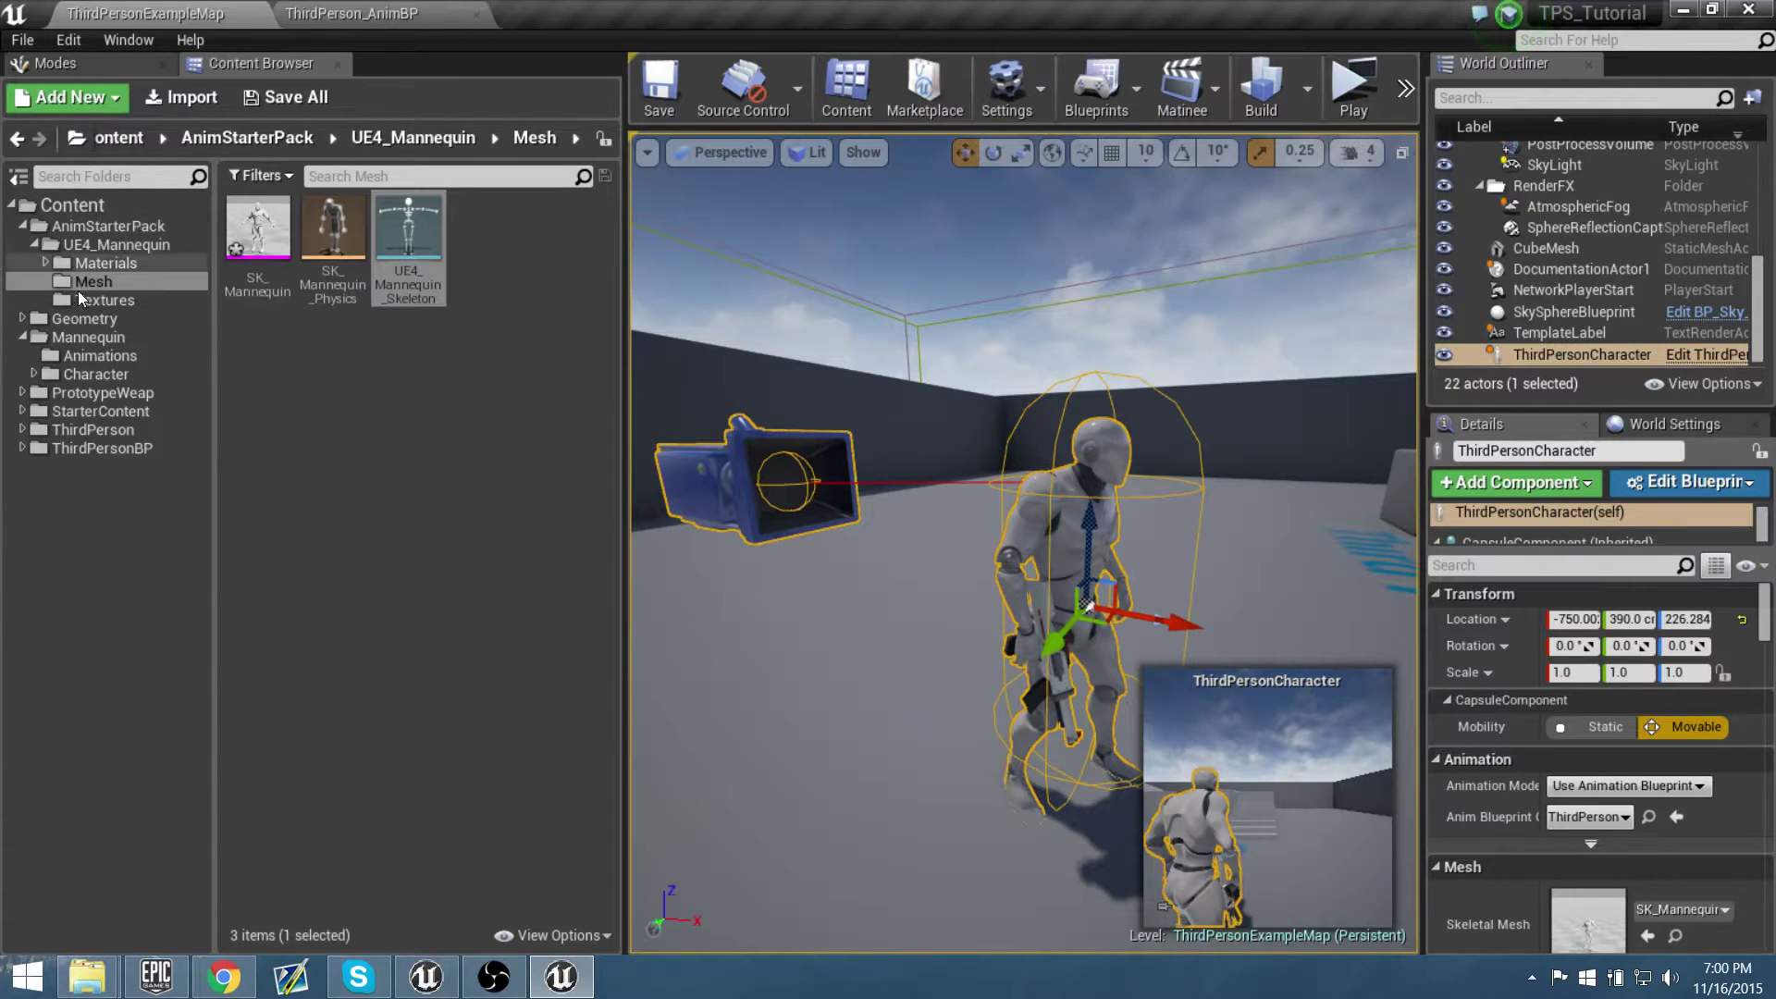
left_click(146, 226)
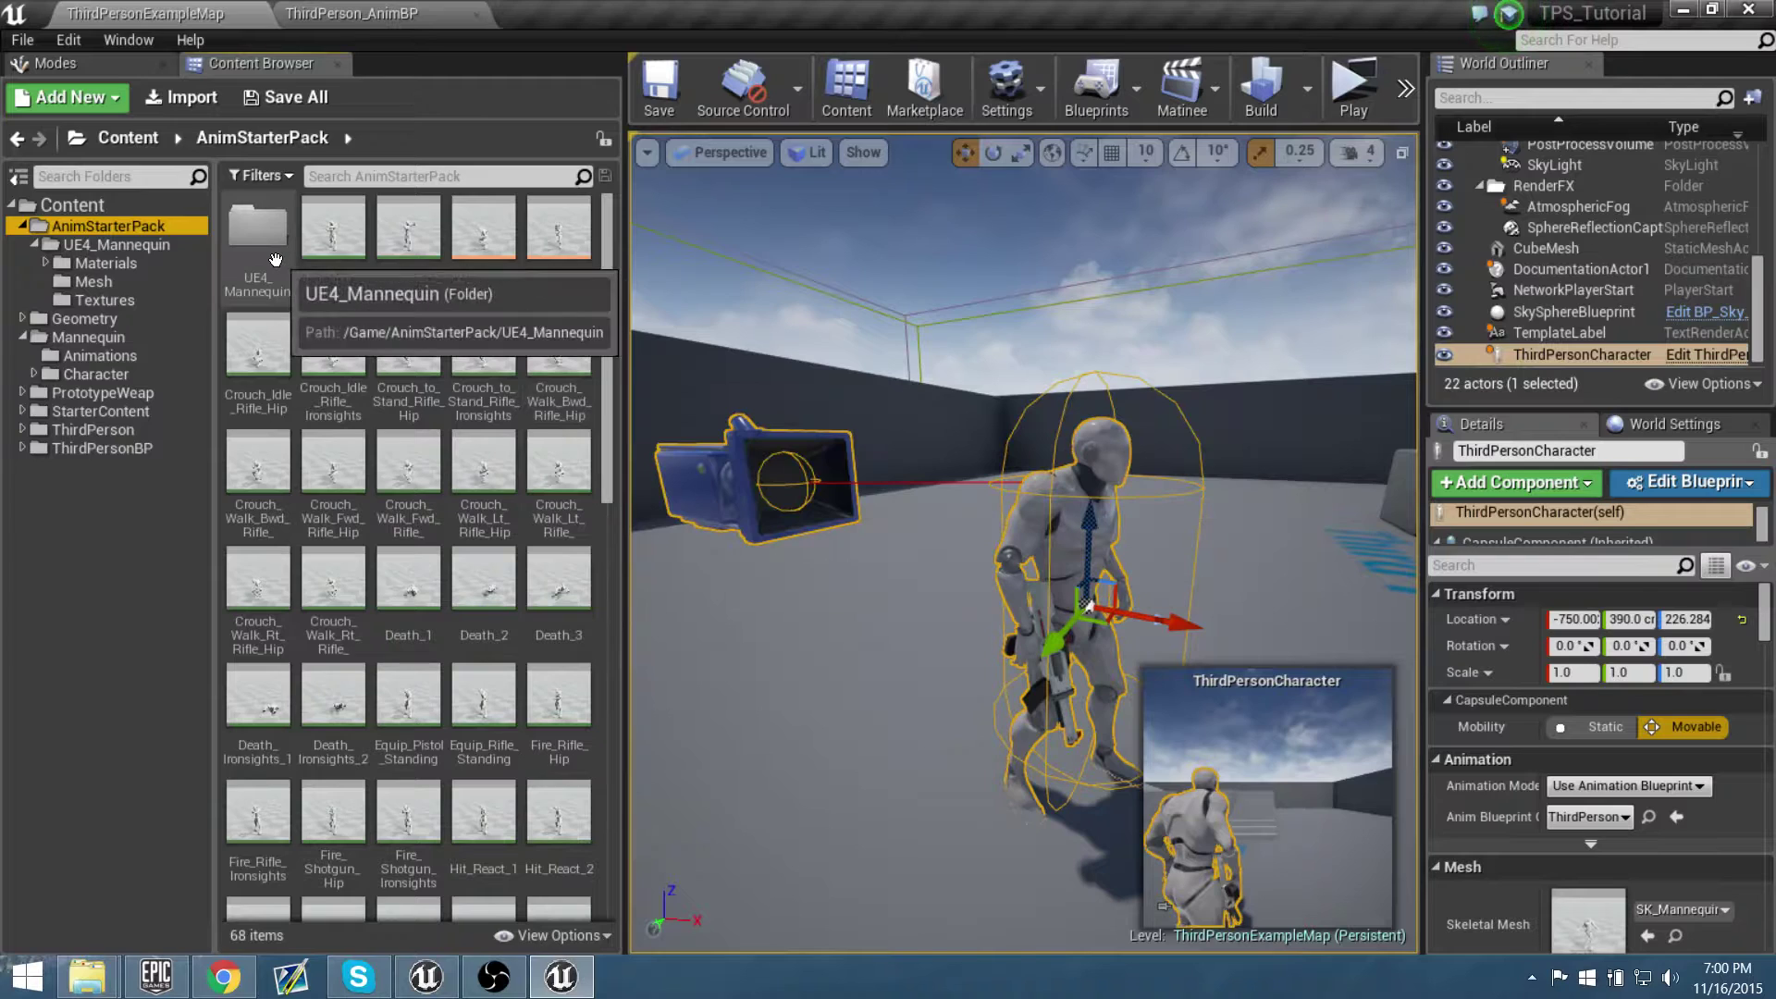
left_click(147, 243)
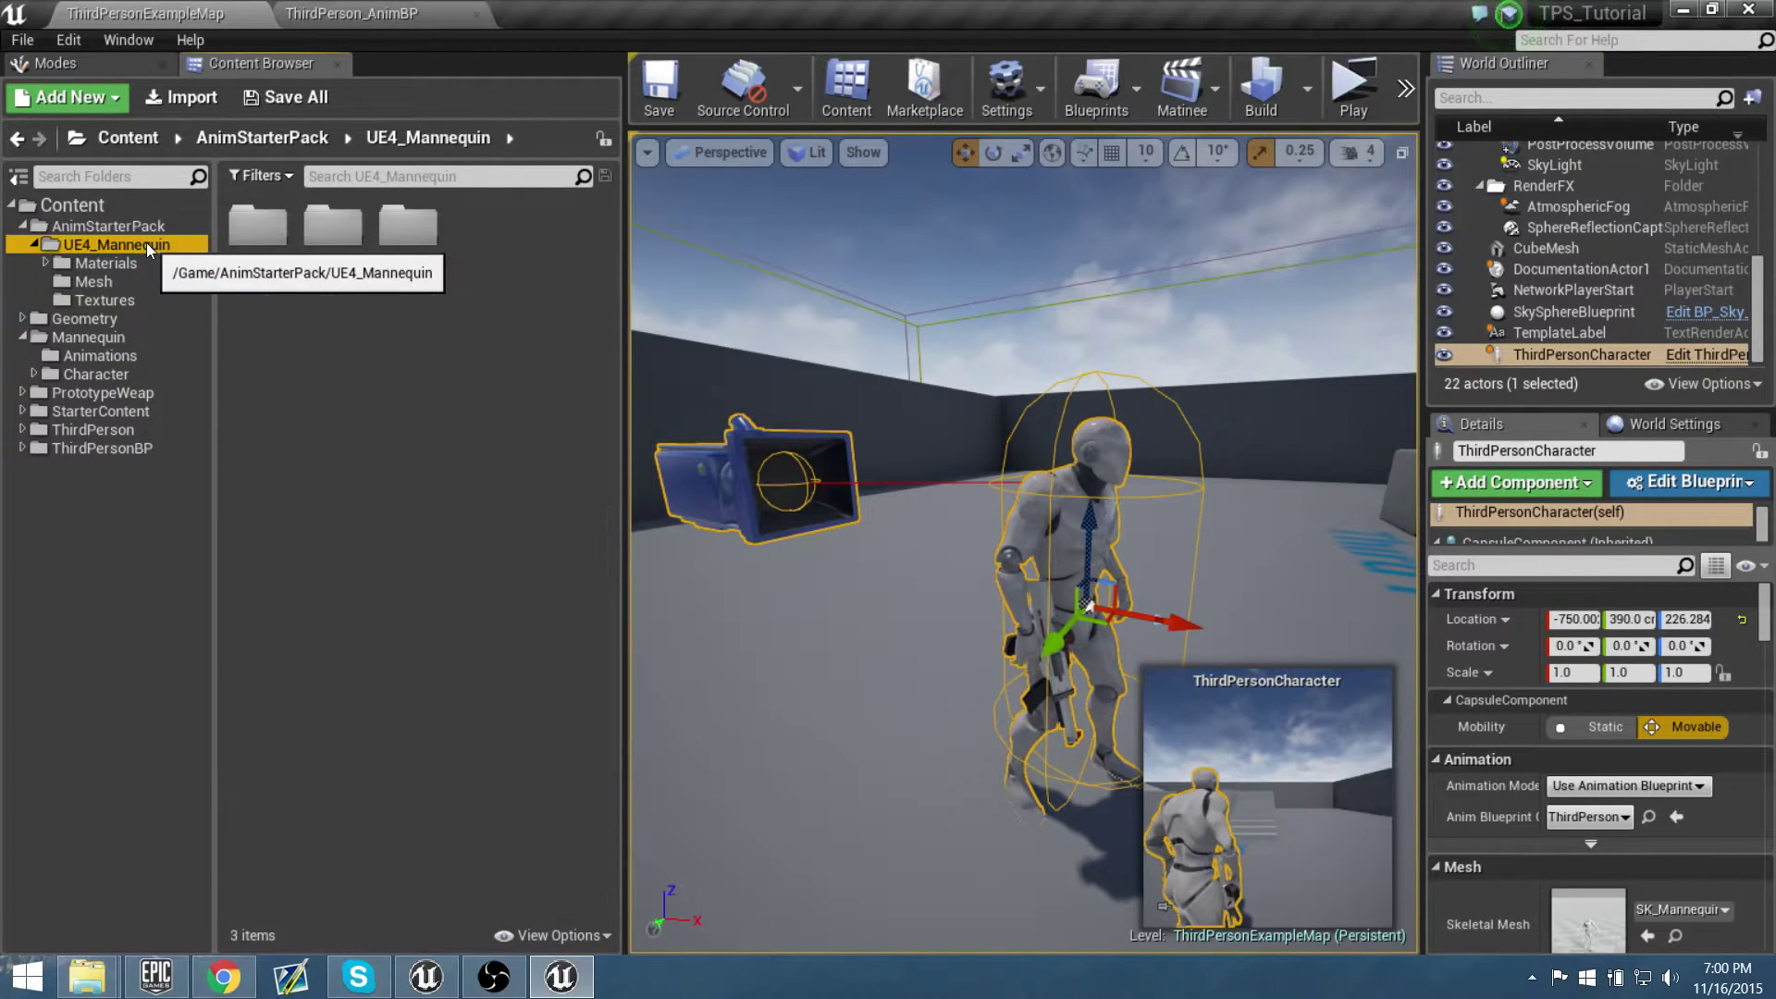
left_click(157, 230)
double_click(246, 263)
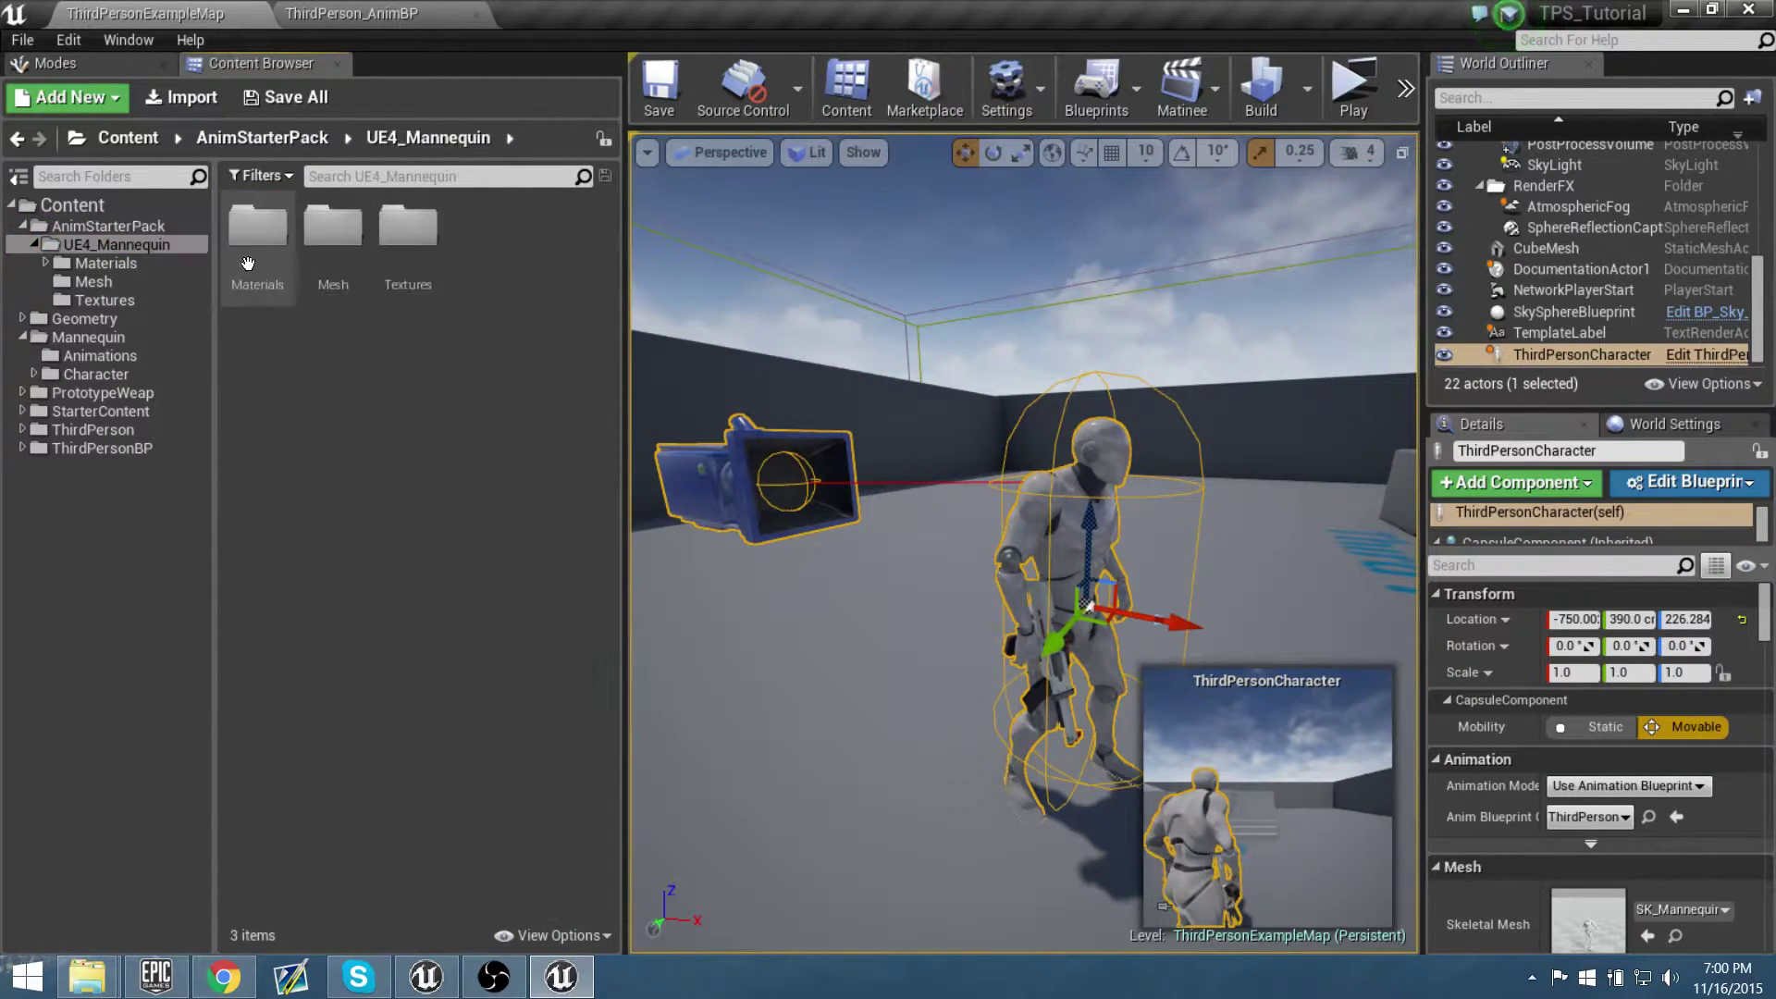
double_click(352, 268)
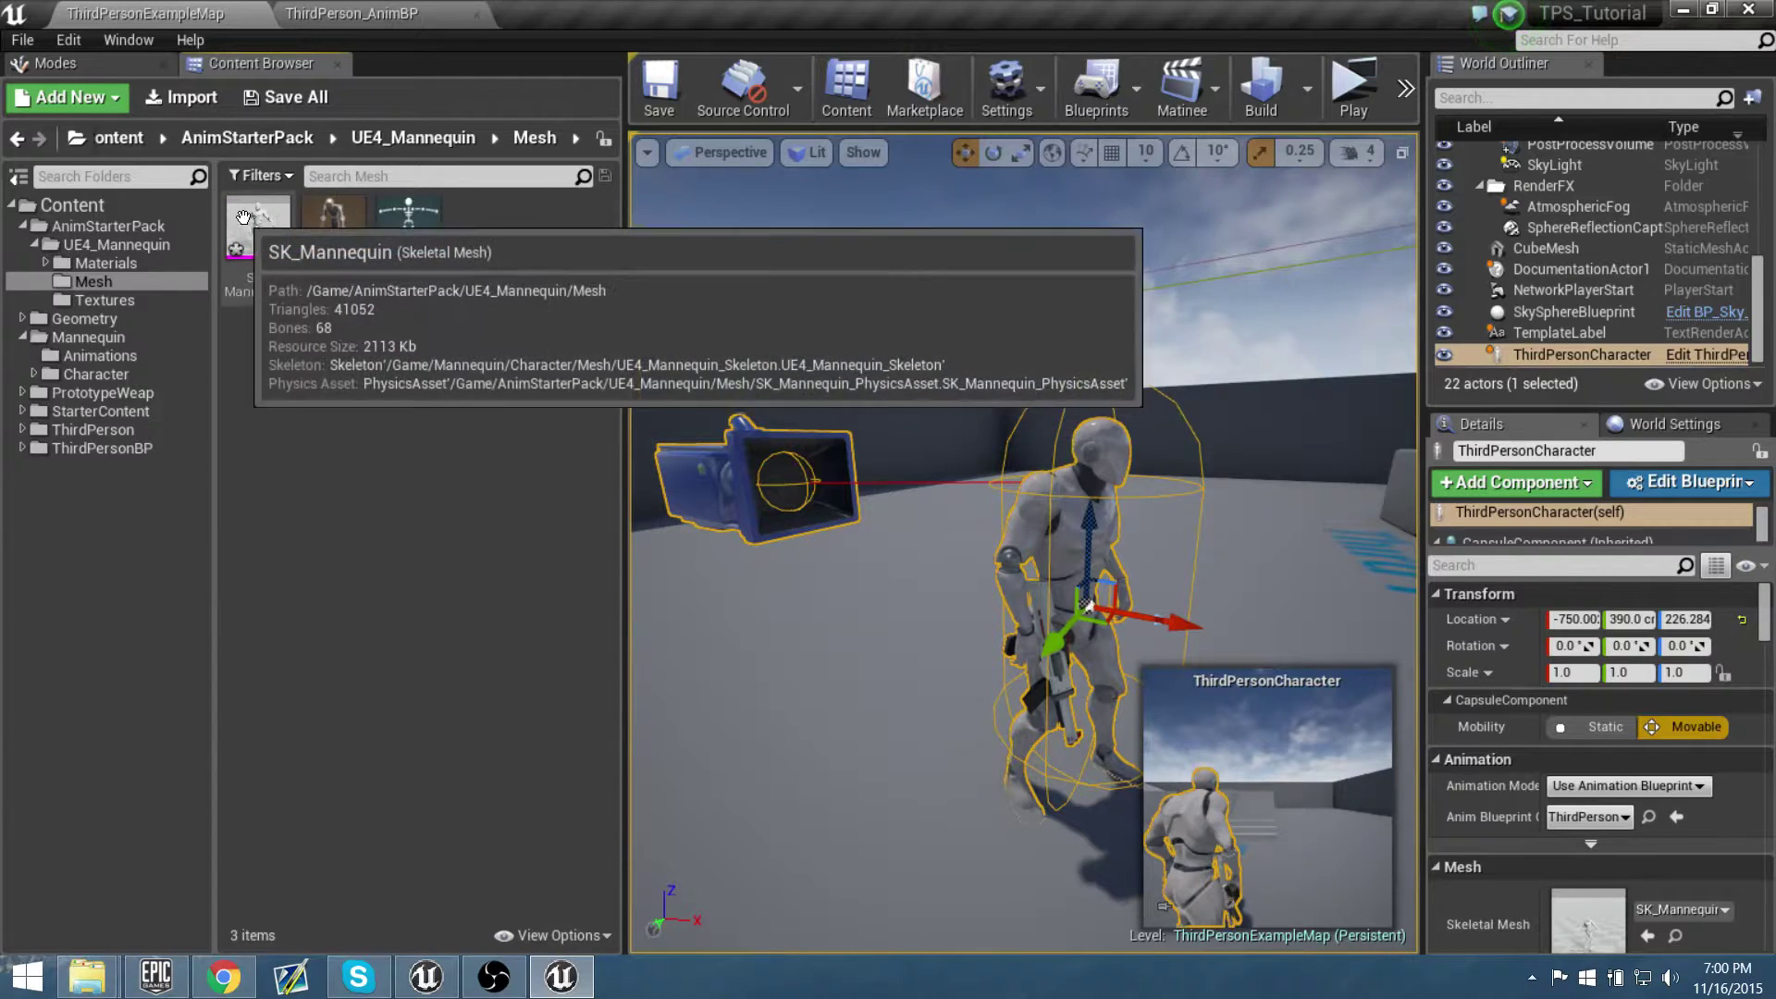
Create a new skeleton from the SK_Mannequin skeletal mesh in the AnimStarterPack Mesh folder, keeping the default name
left_click(259, 243)
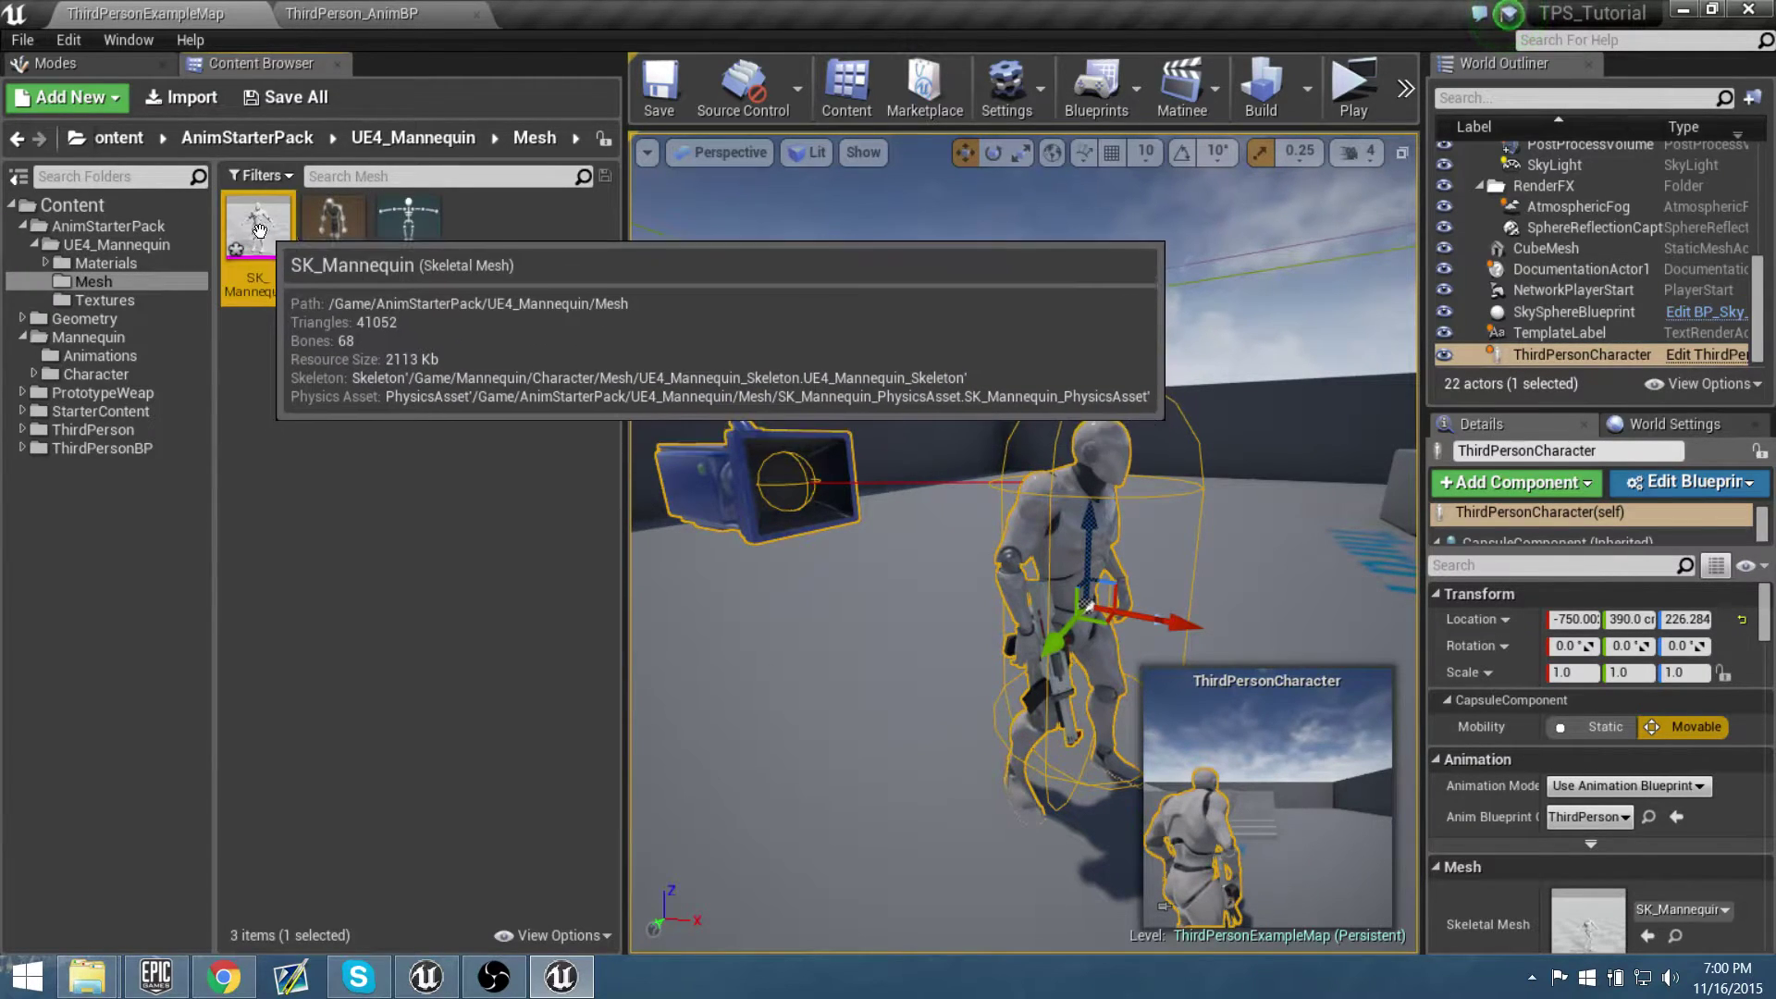
right_click(259, 244)
mouse_move(292, 278)
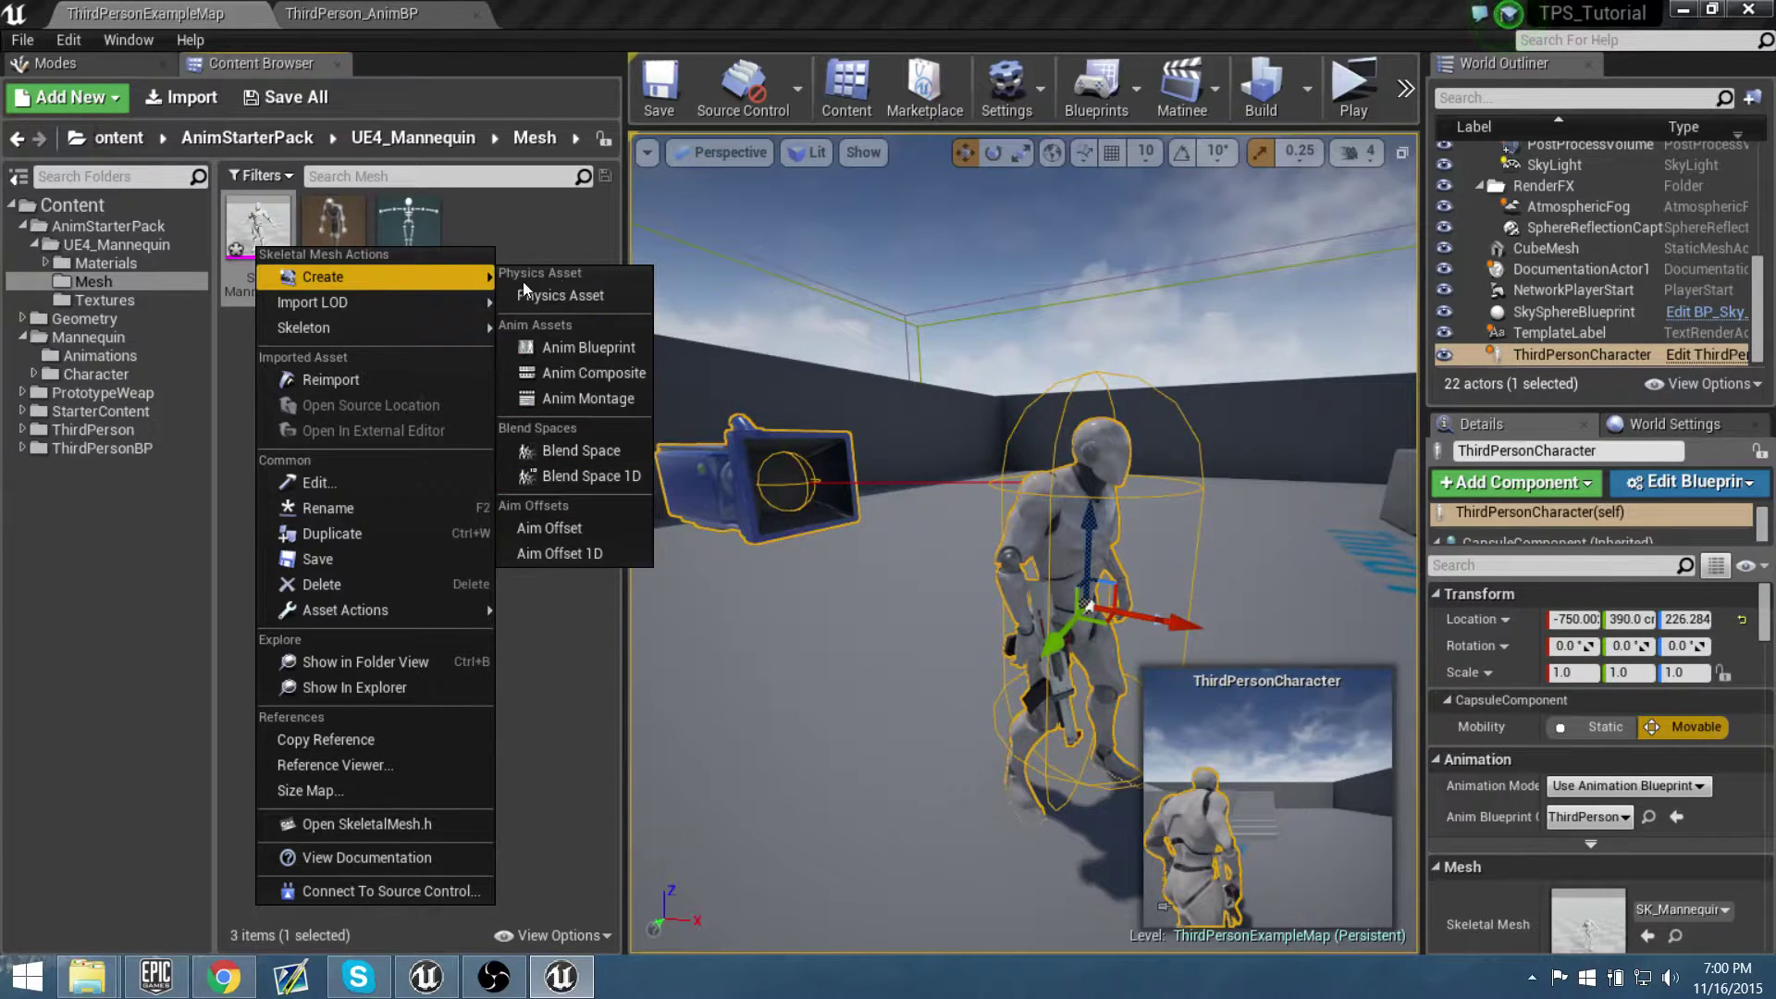
mouse_move(384, 326)
left_click(590, 342)
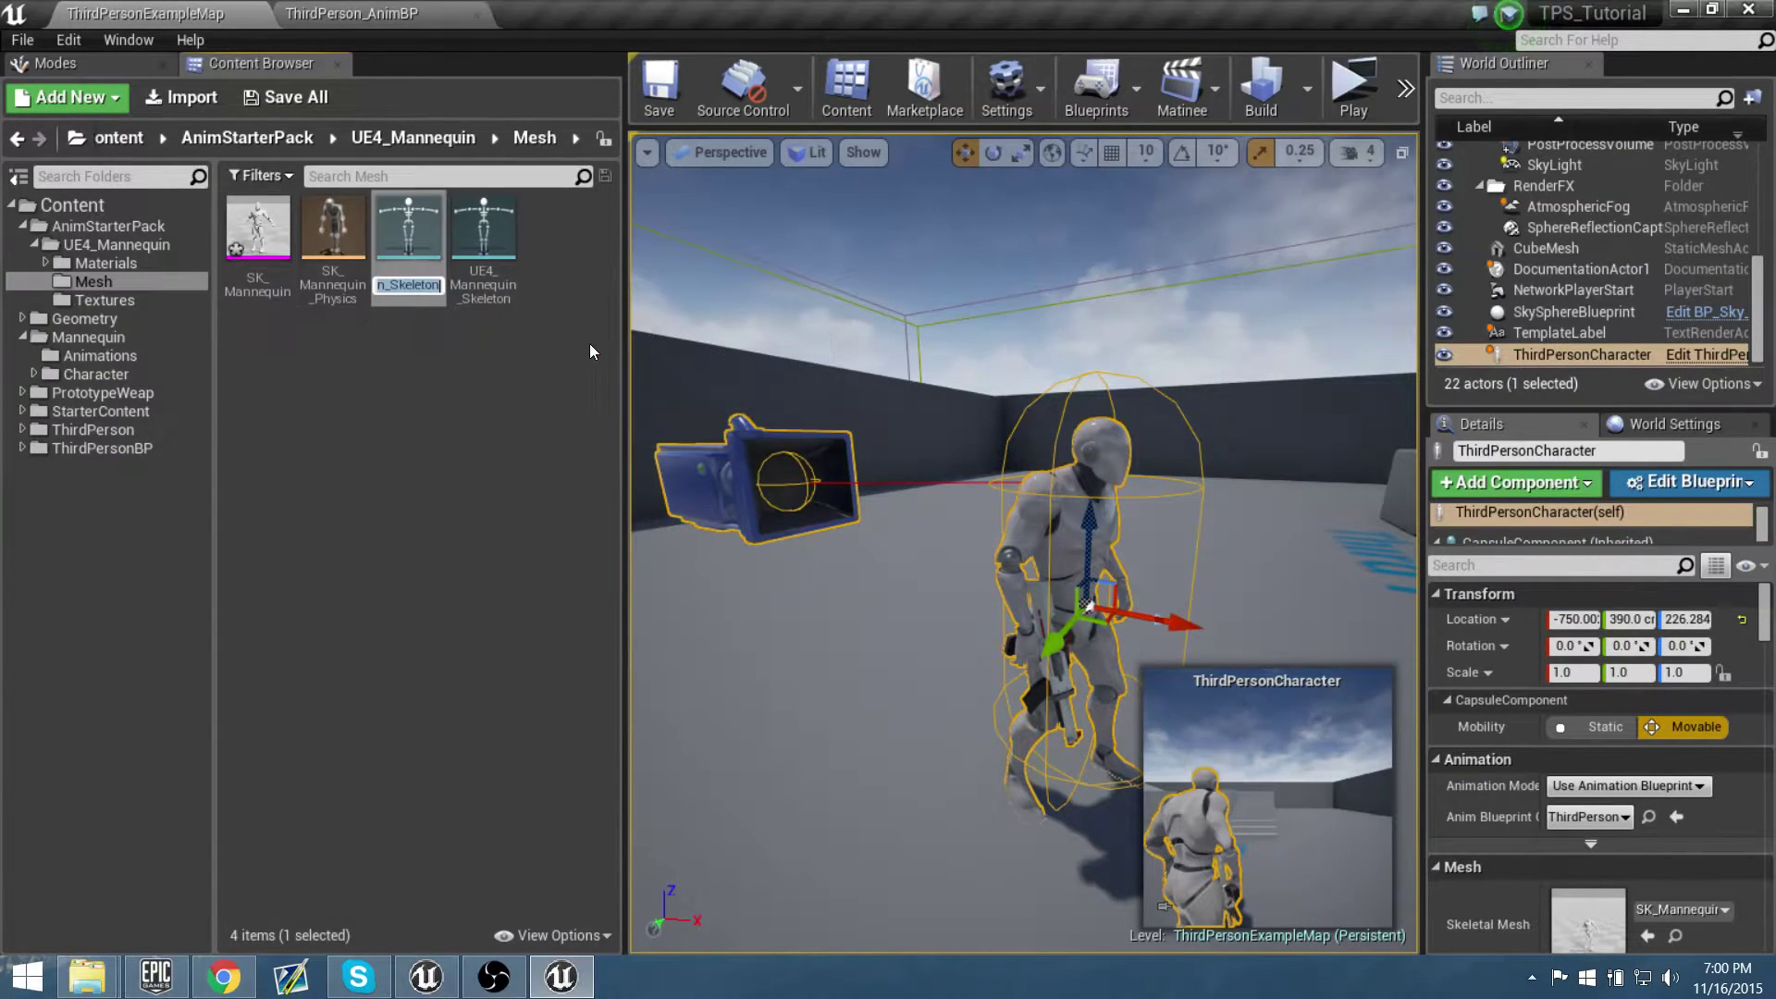
left_click(411, 476)
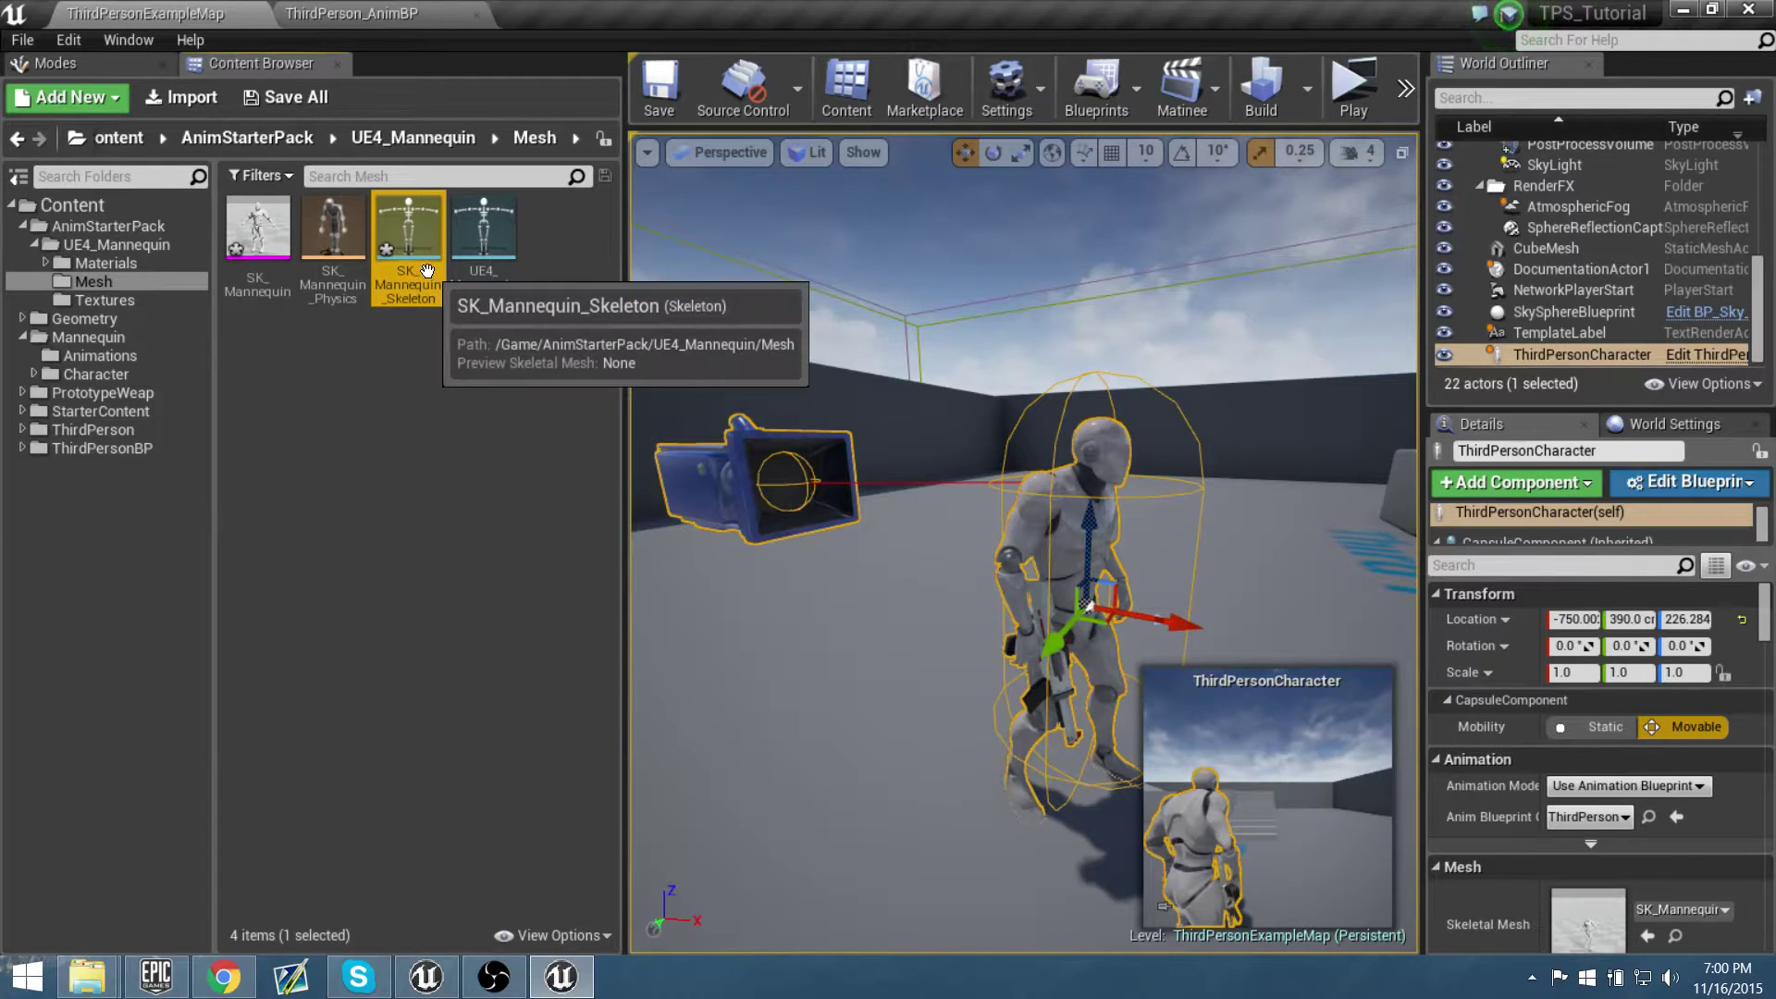
Delete the SK_Mannequin_Skeleton asset from the AnimStarterPack Mesh folder
left_click(481, 268)
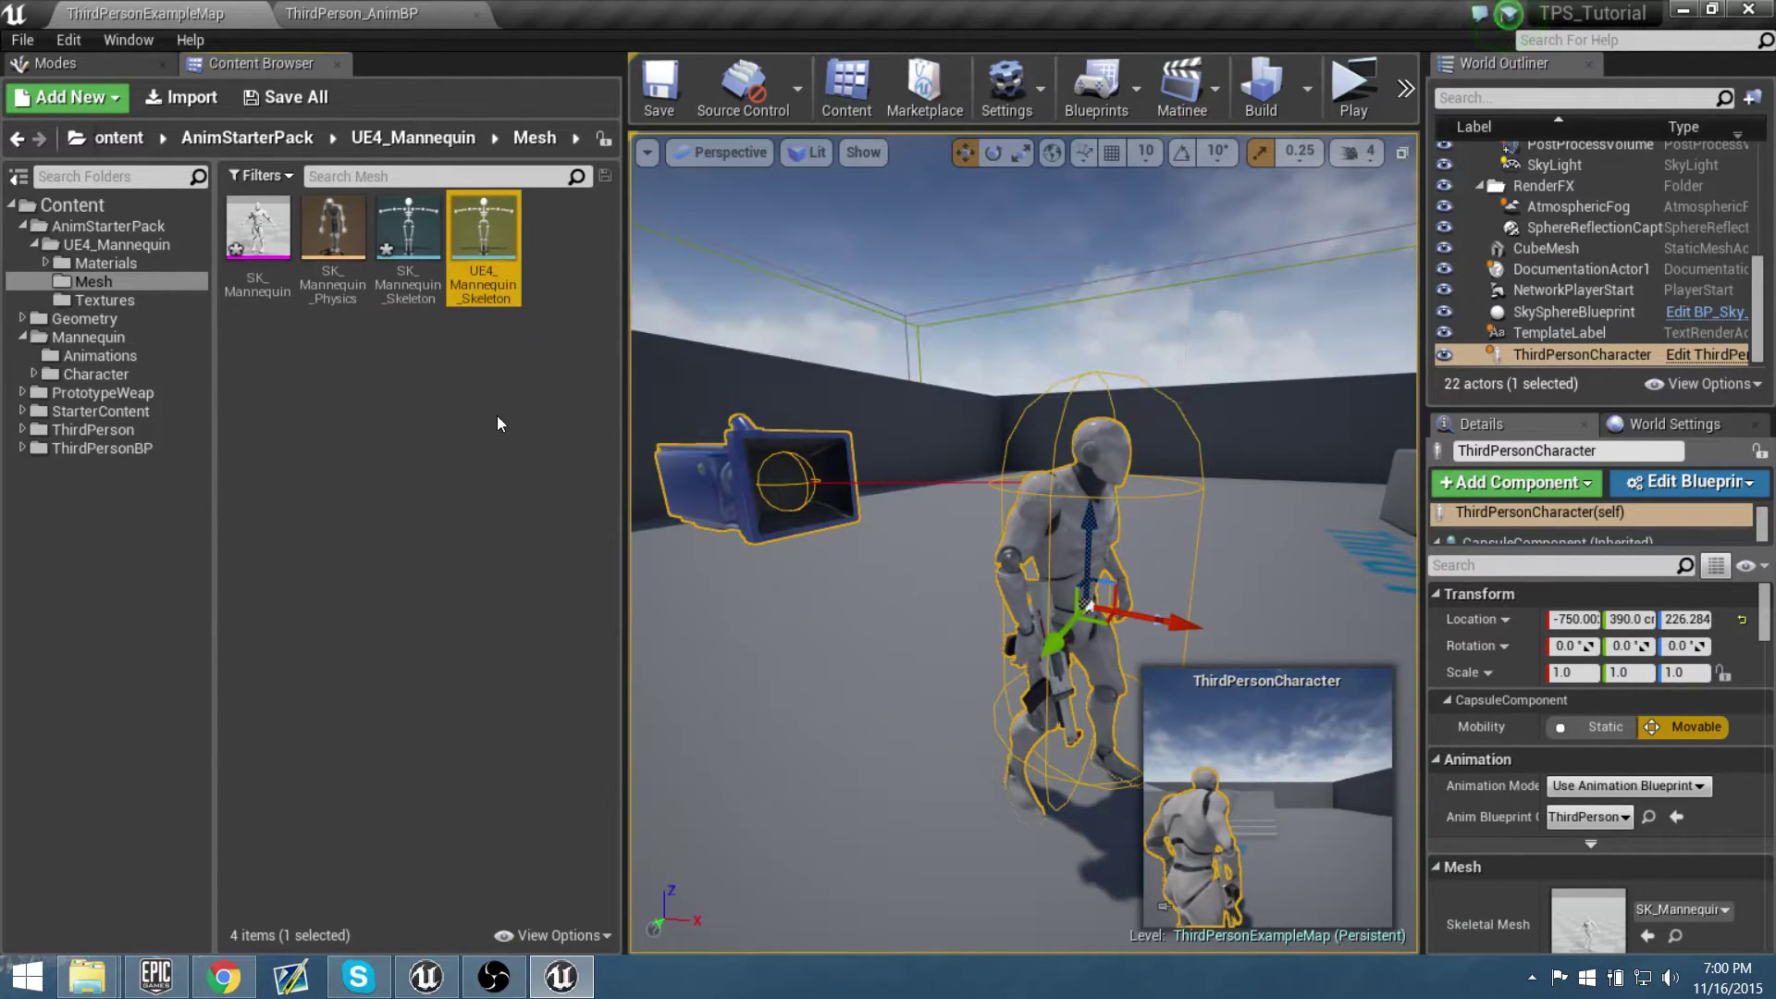
left_click(398, 292)
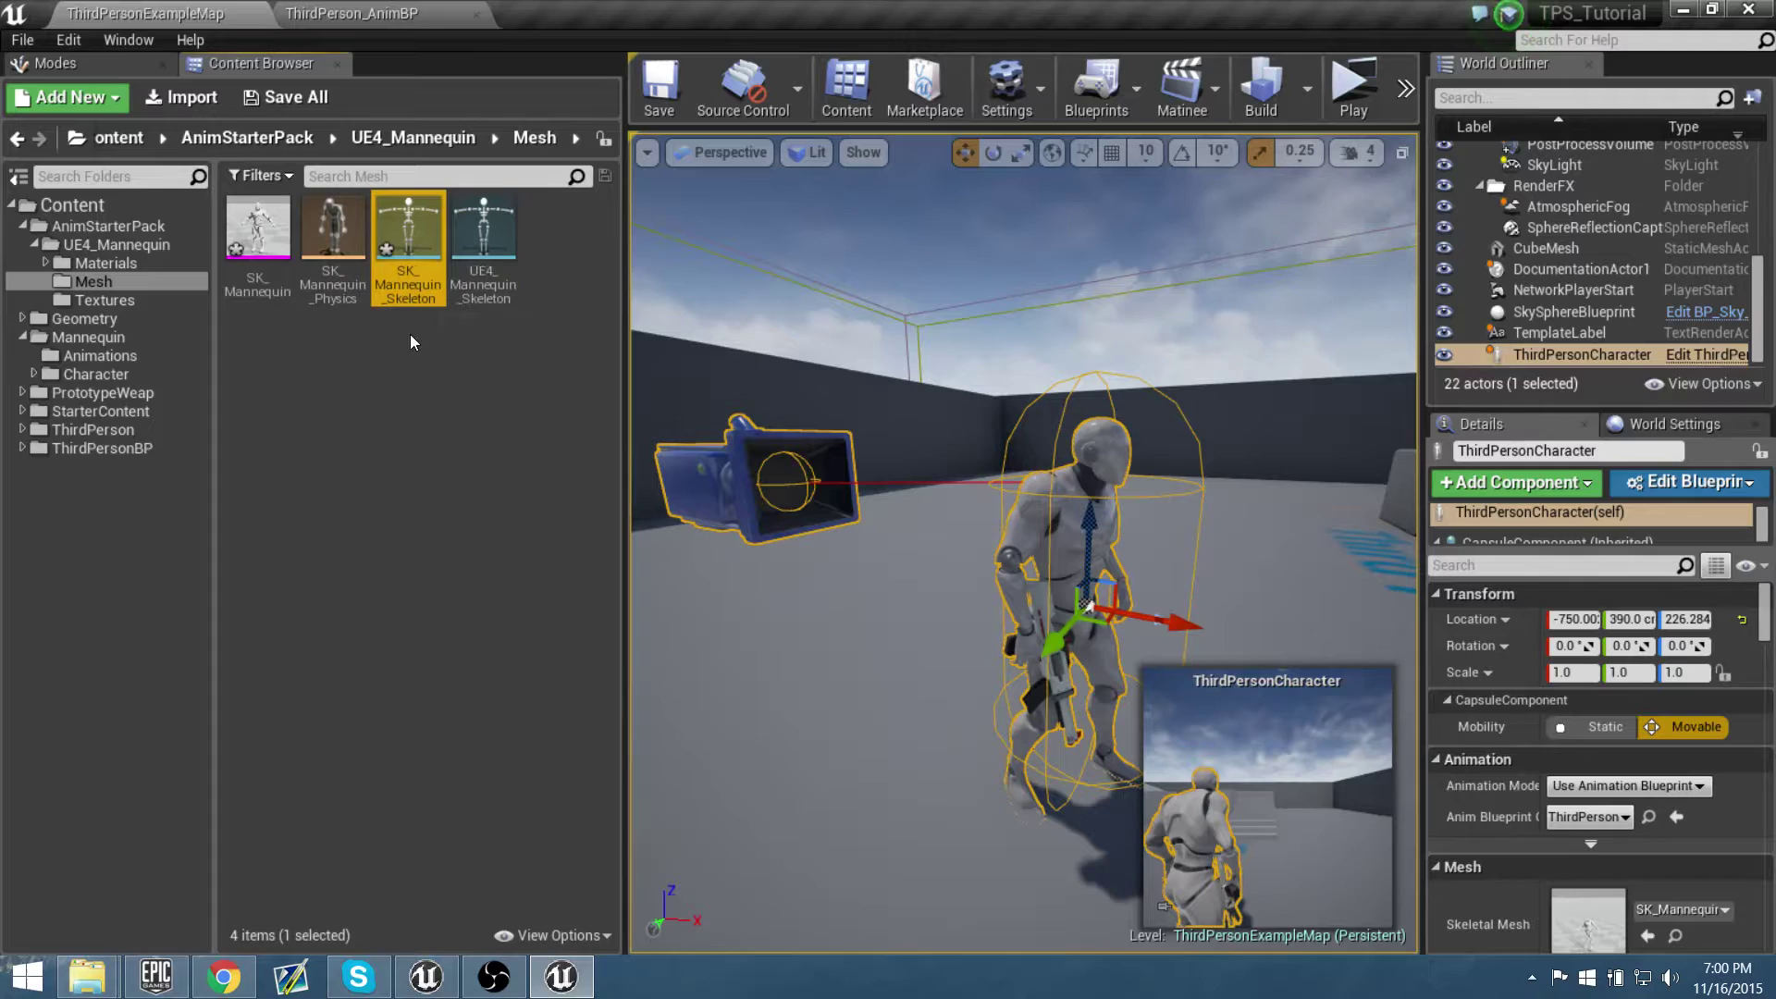
key("Delete")
left_click(668, 859)
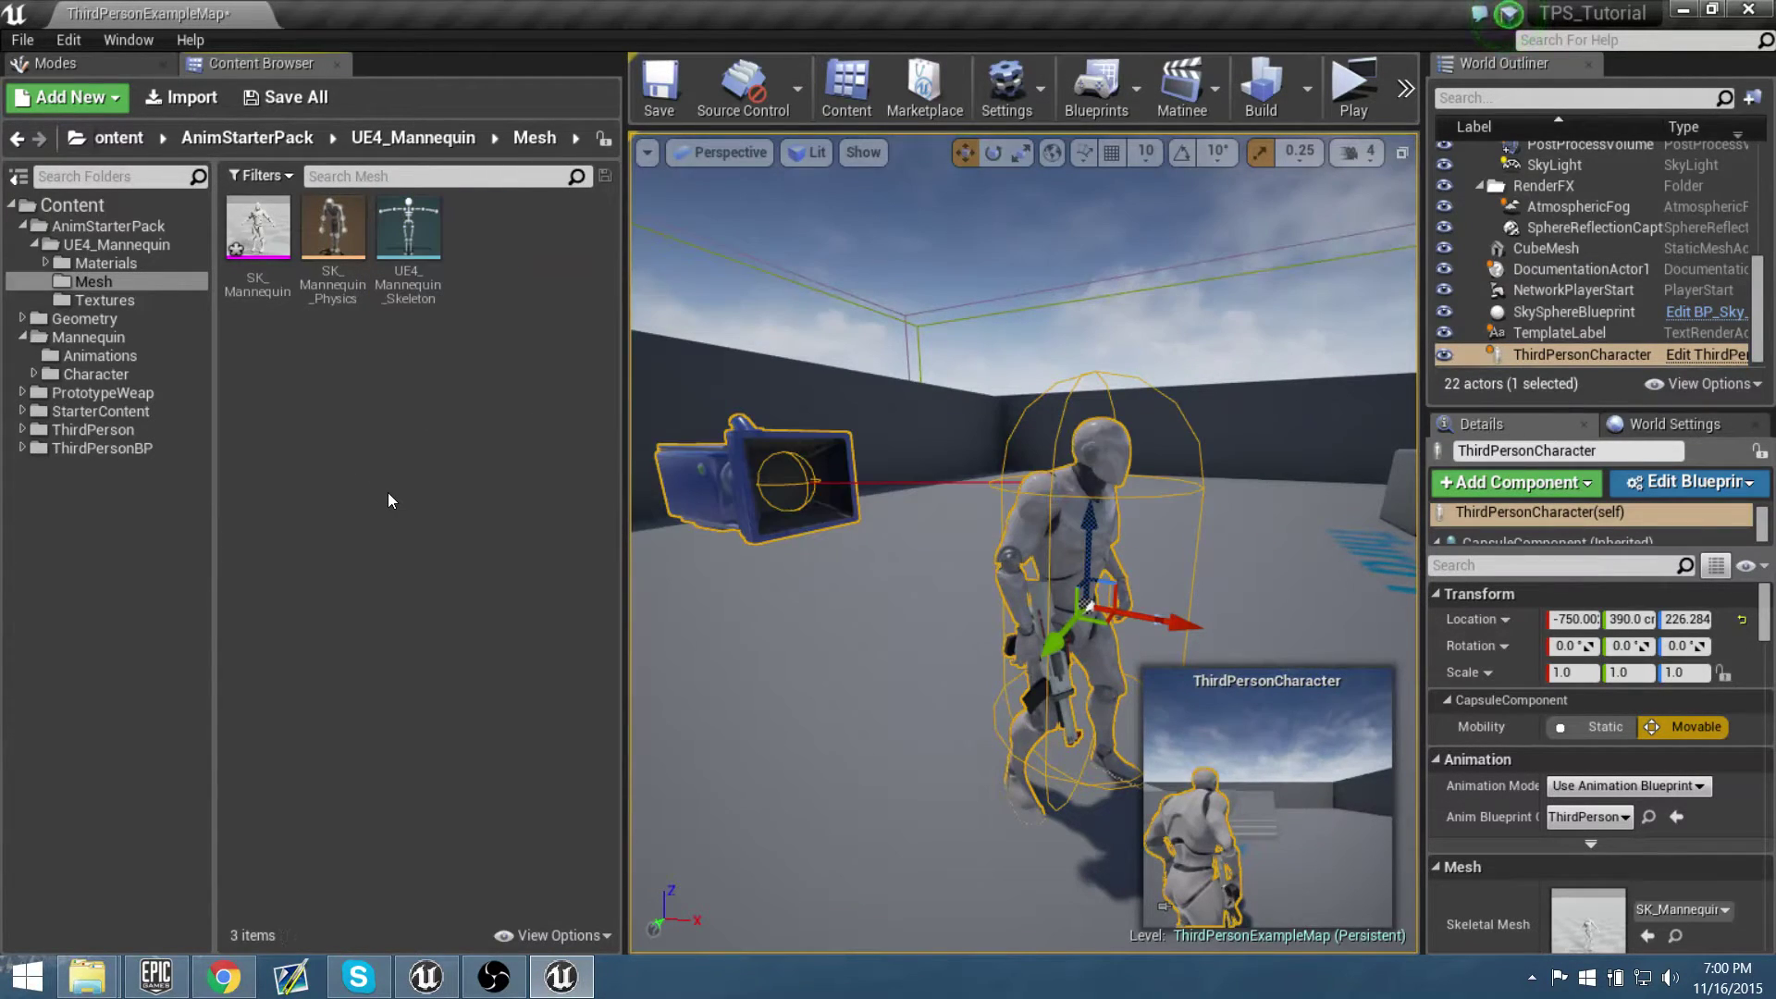
Save ThirdPersonExampleMap and deselect the ThirdPersonCharacter in the level
right_click_drag(862, 321, 795, 342)
left_click(660, 90)
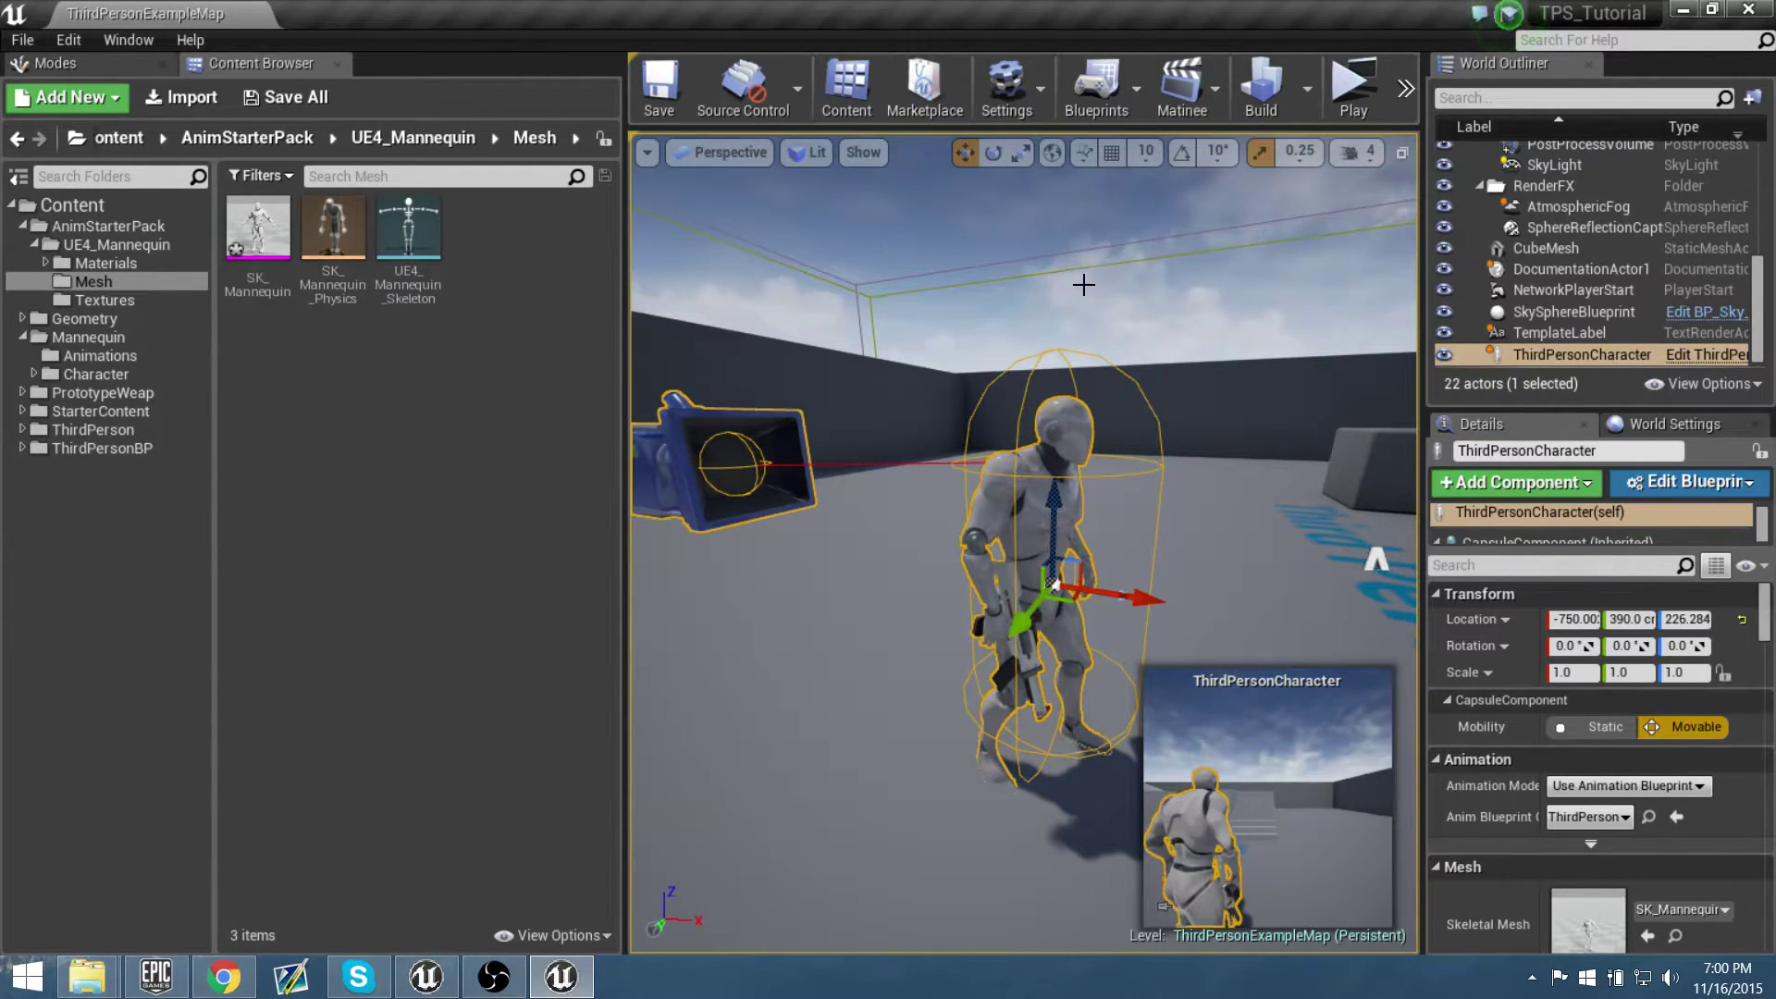
right_click_drag(1084, 284, 1078, 284)
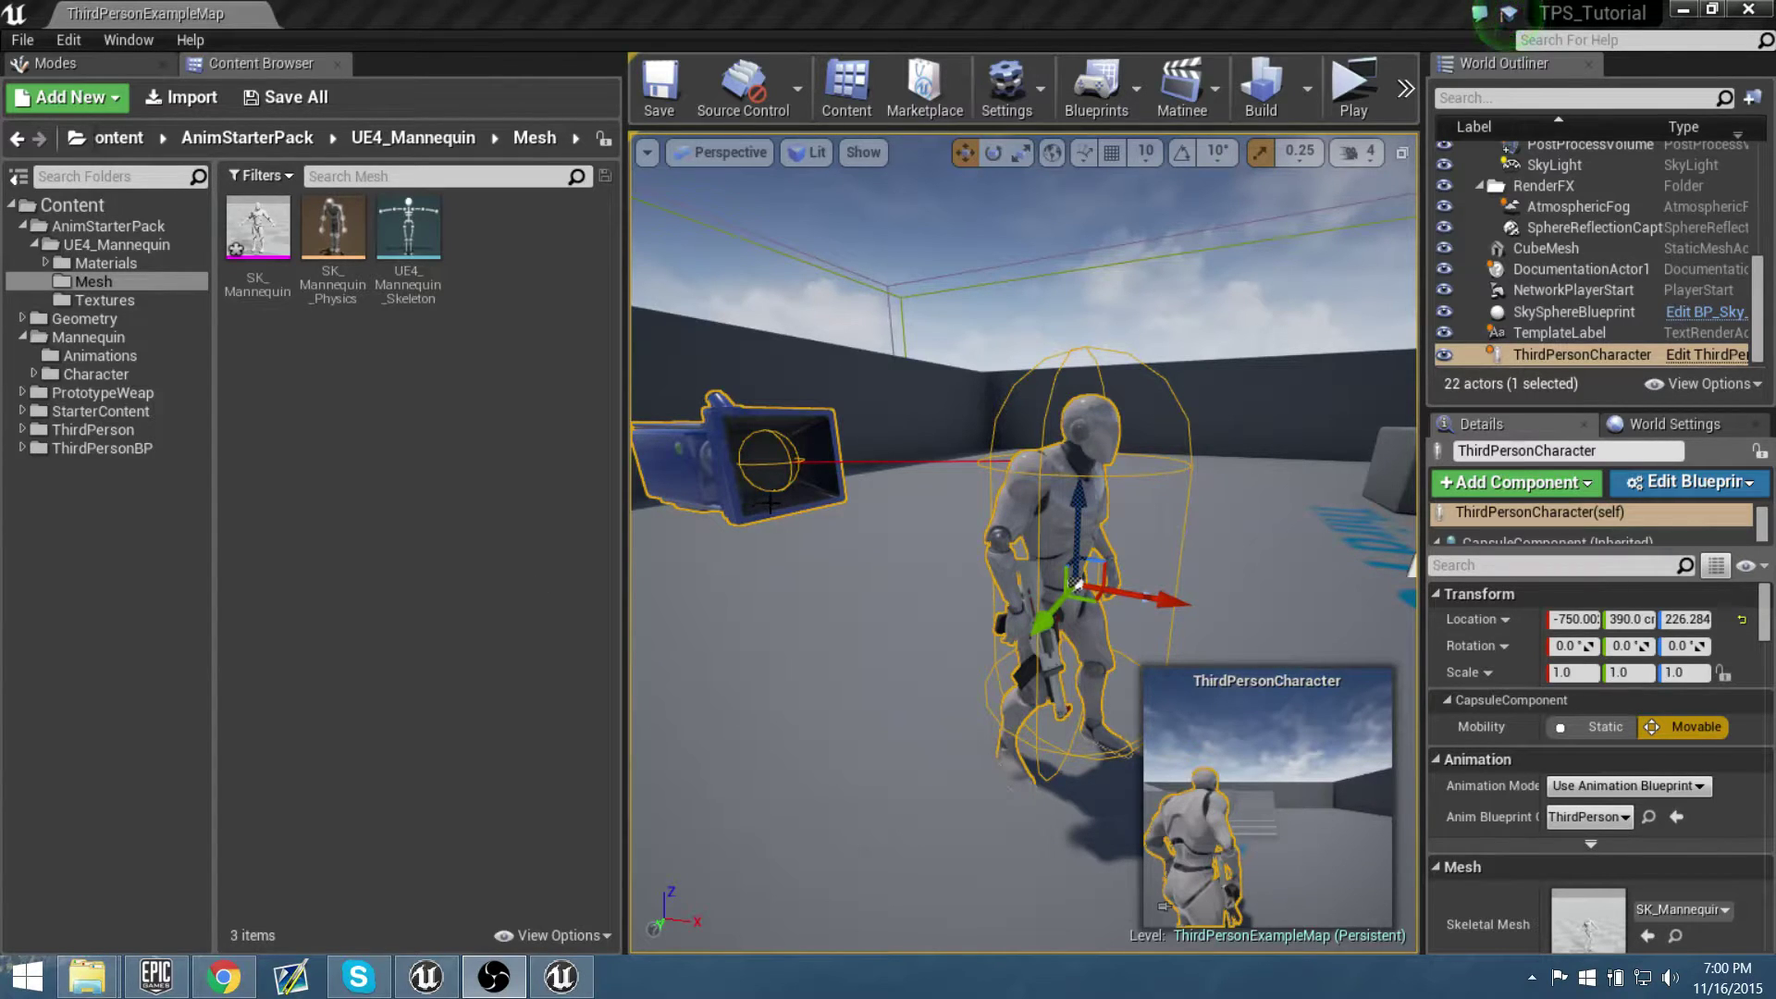
right_click_drag(789, 504, 789, 504)
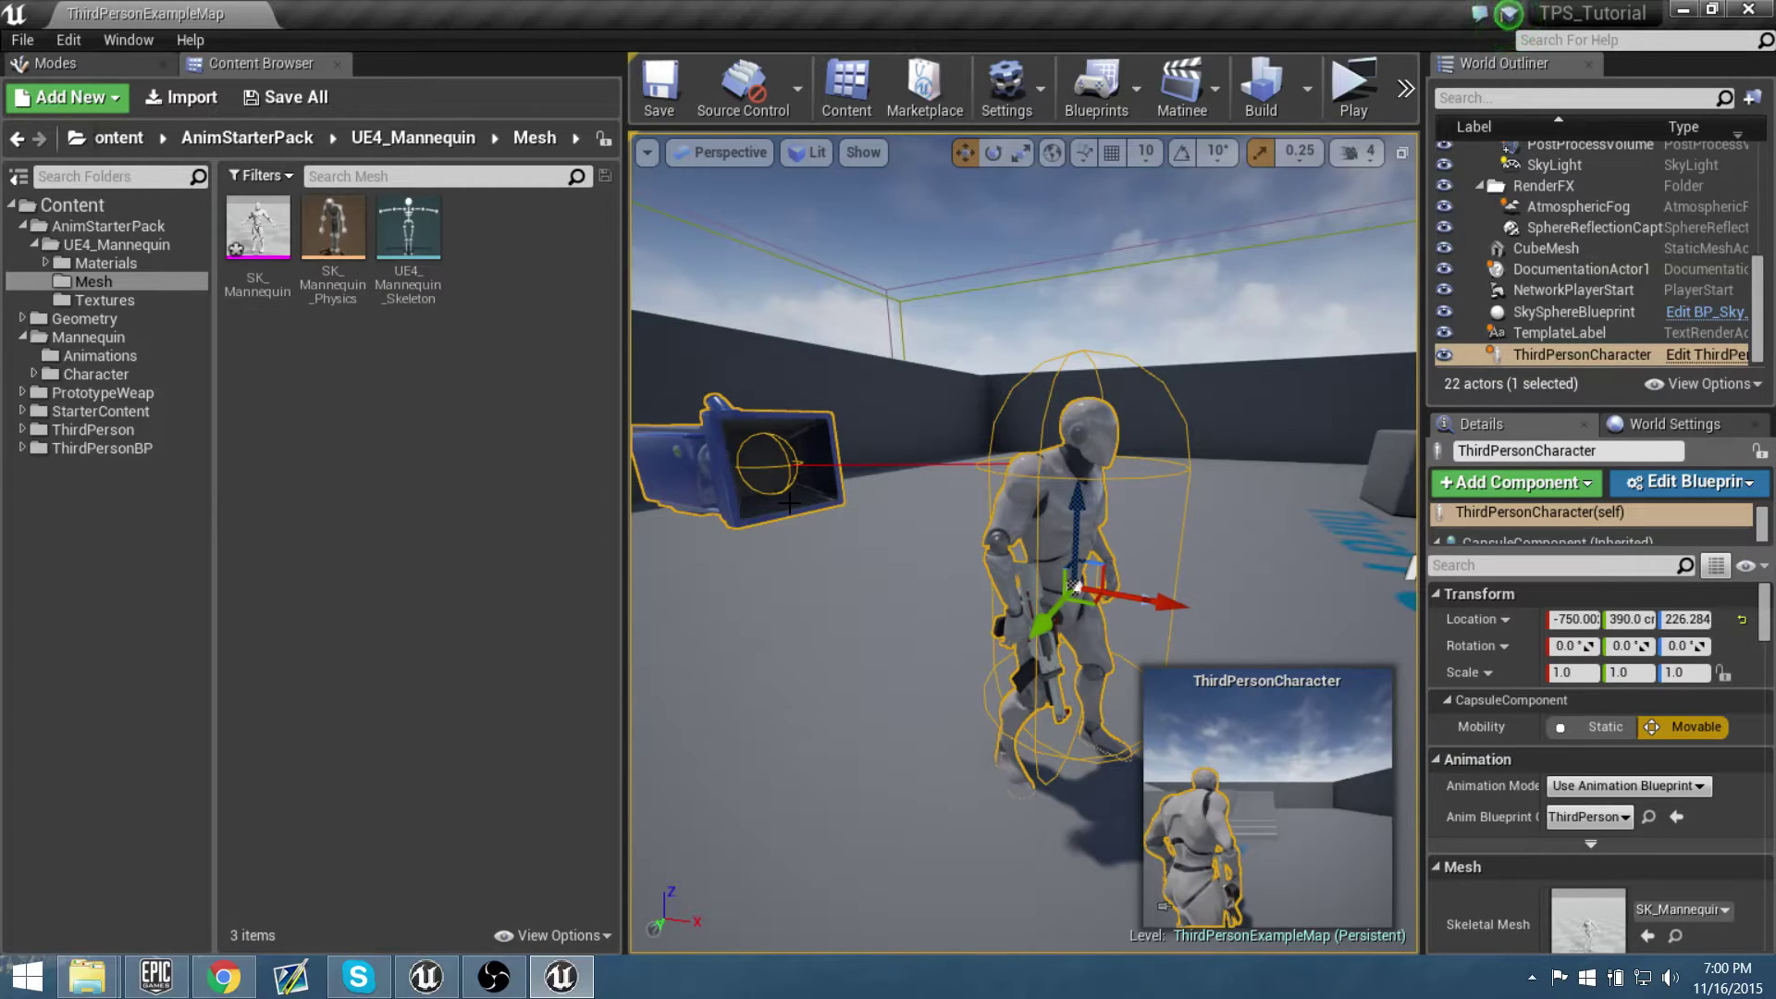
mouse_move(1075, 518)
right_mouse_down()
mouse_move(1249, 520)
mouse_move(1110, 524)
mouse_move(1057, 499)
right_mouse_up()
key("a")
key("s")
key("Escape")
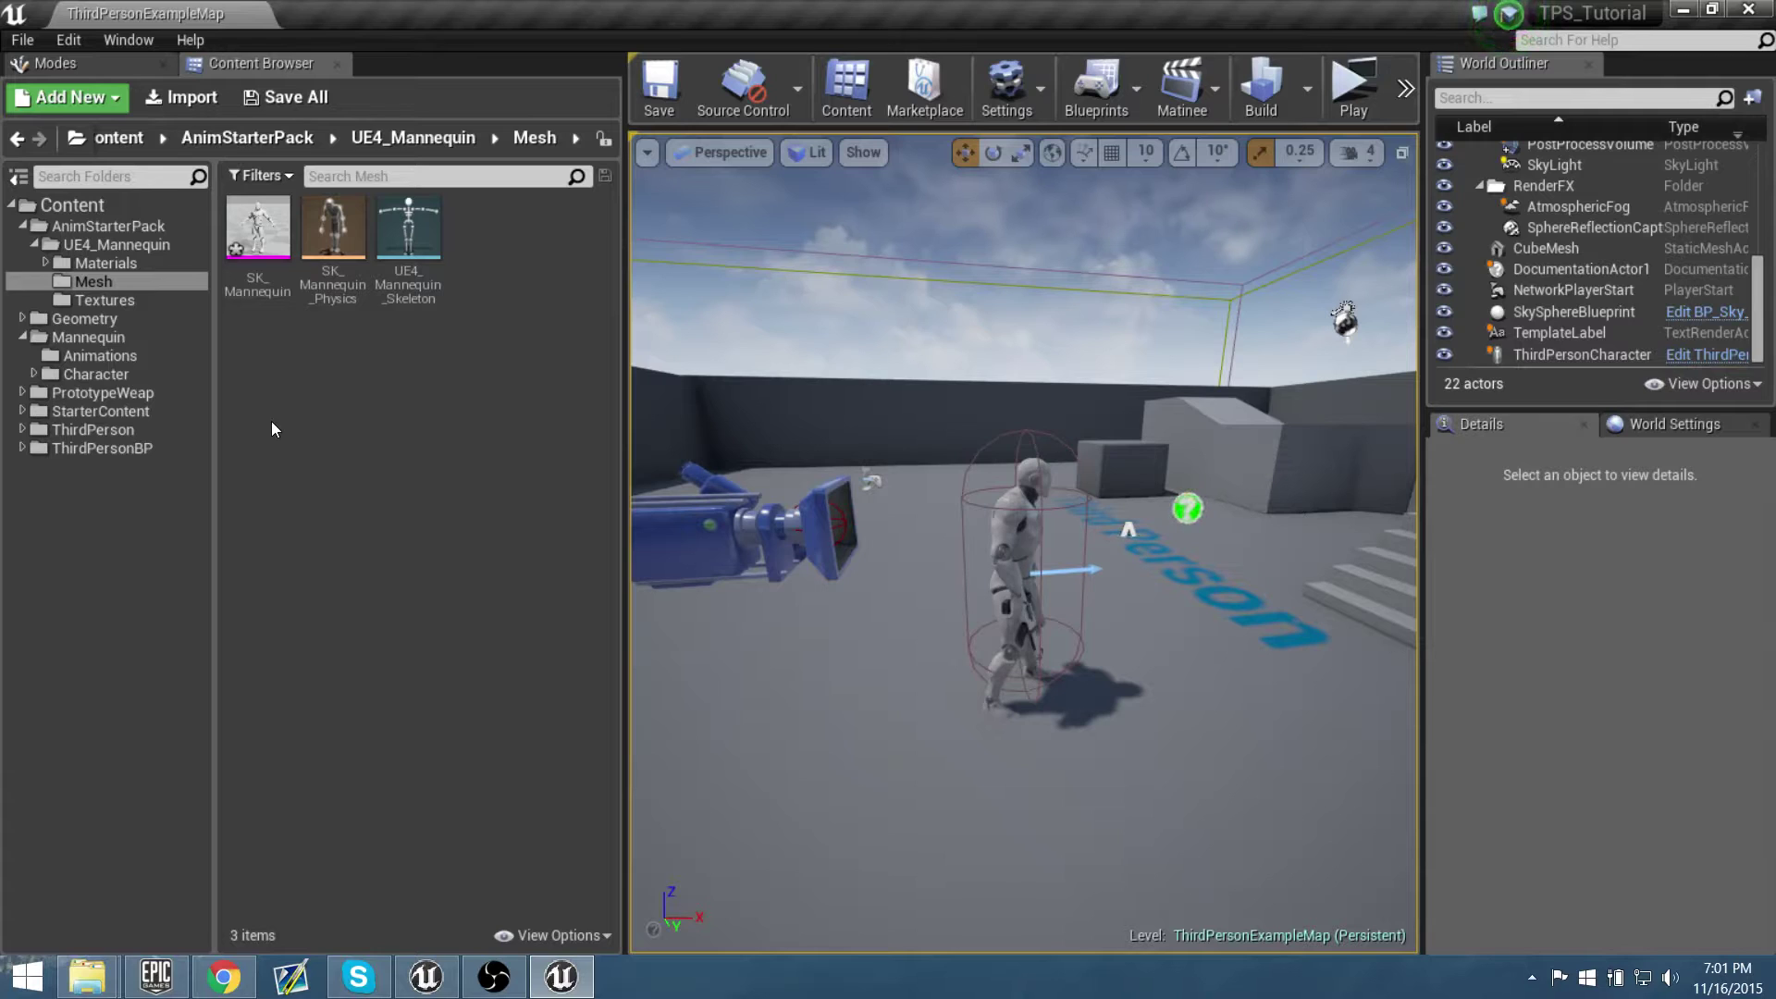
Go to the Mannequin/Animations folder in the project content
left_click(137, 451)
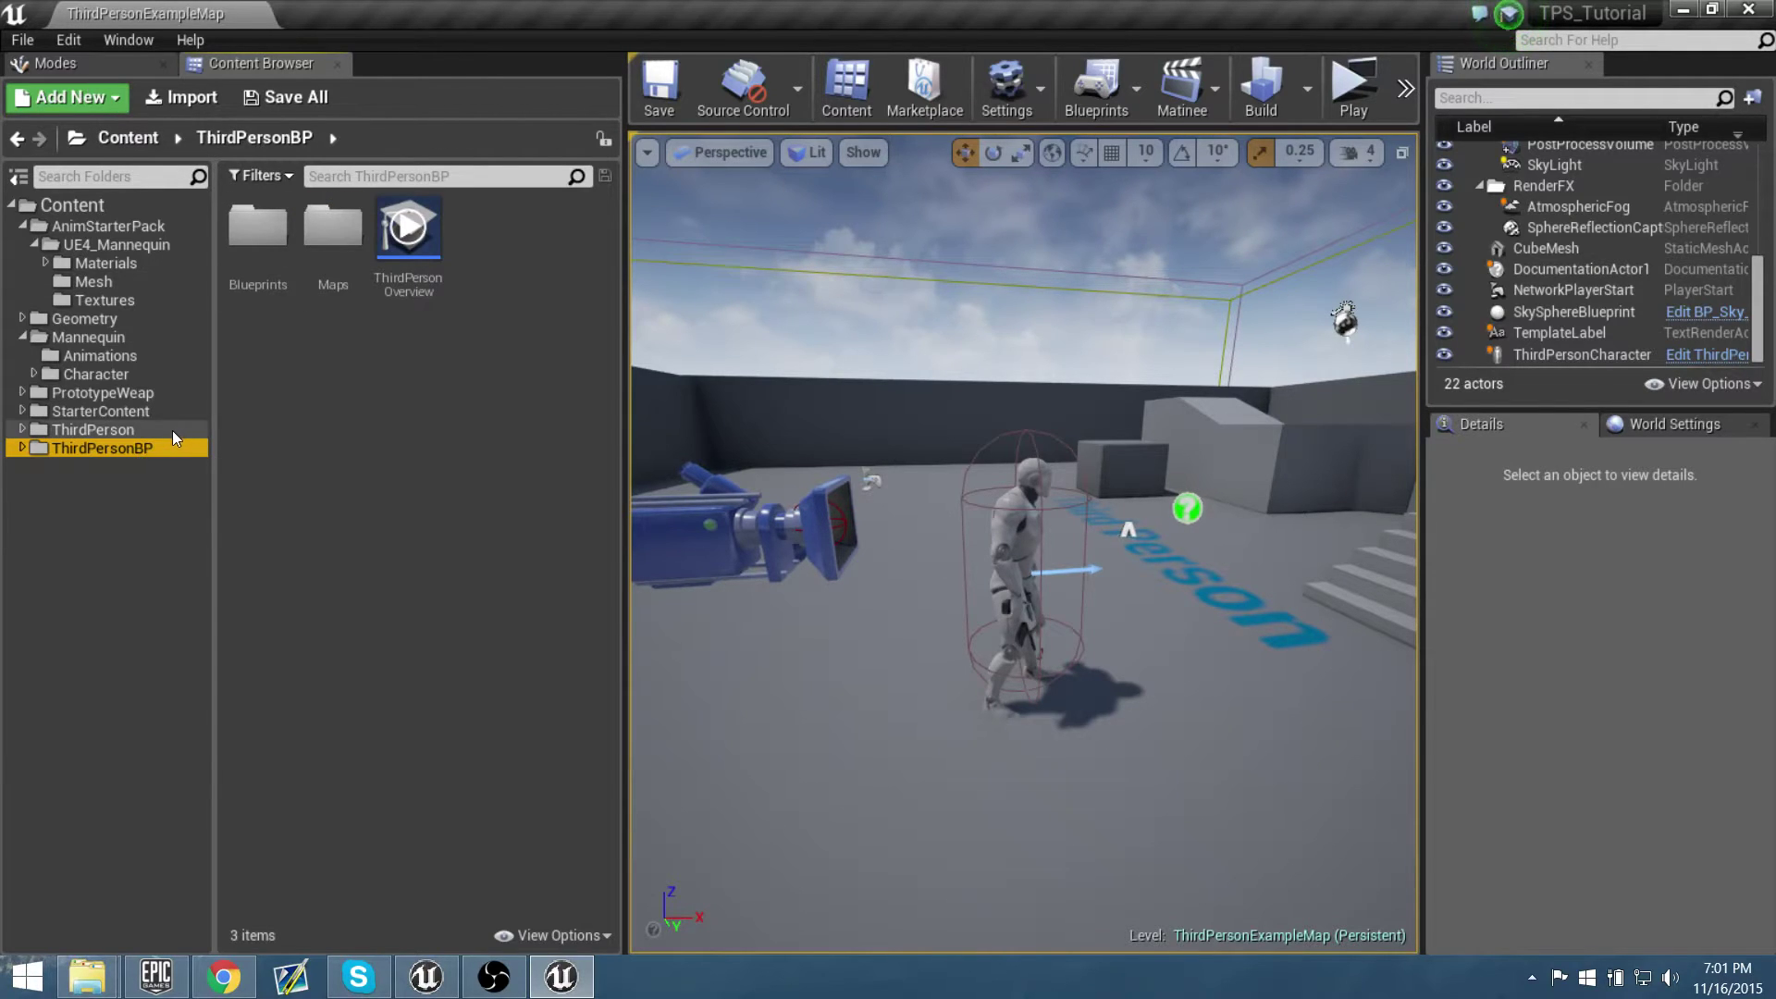
left_click(172, 430)
left_click(93, 336)
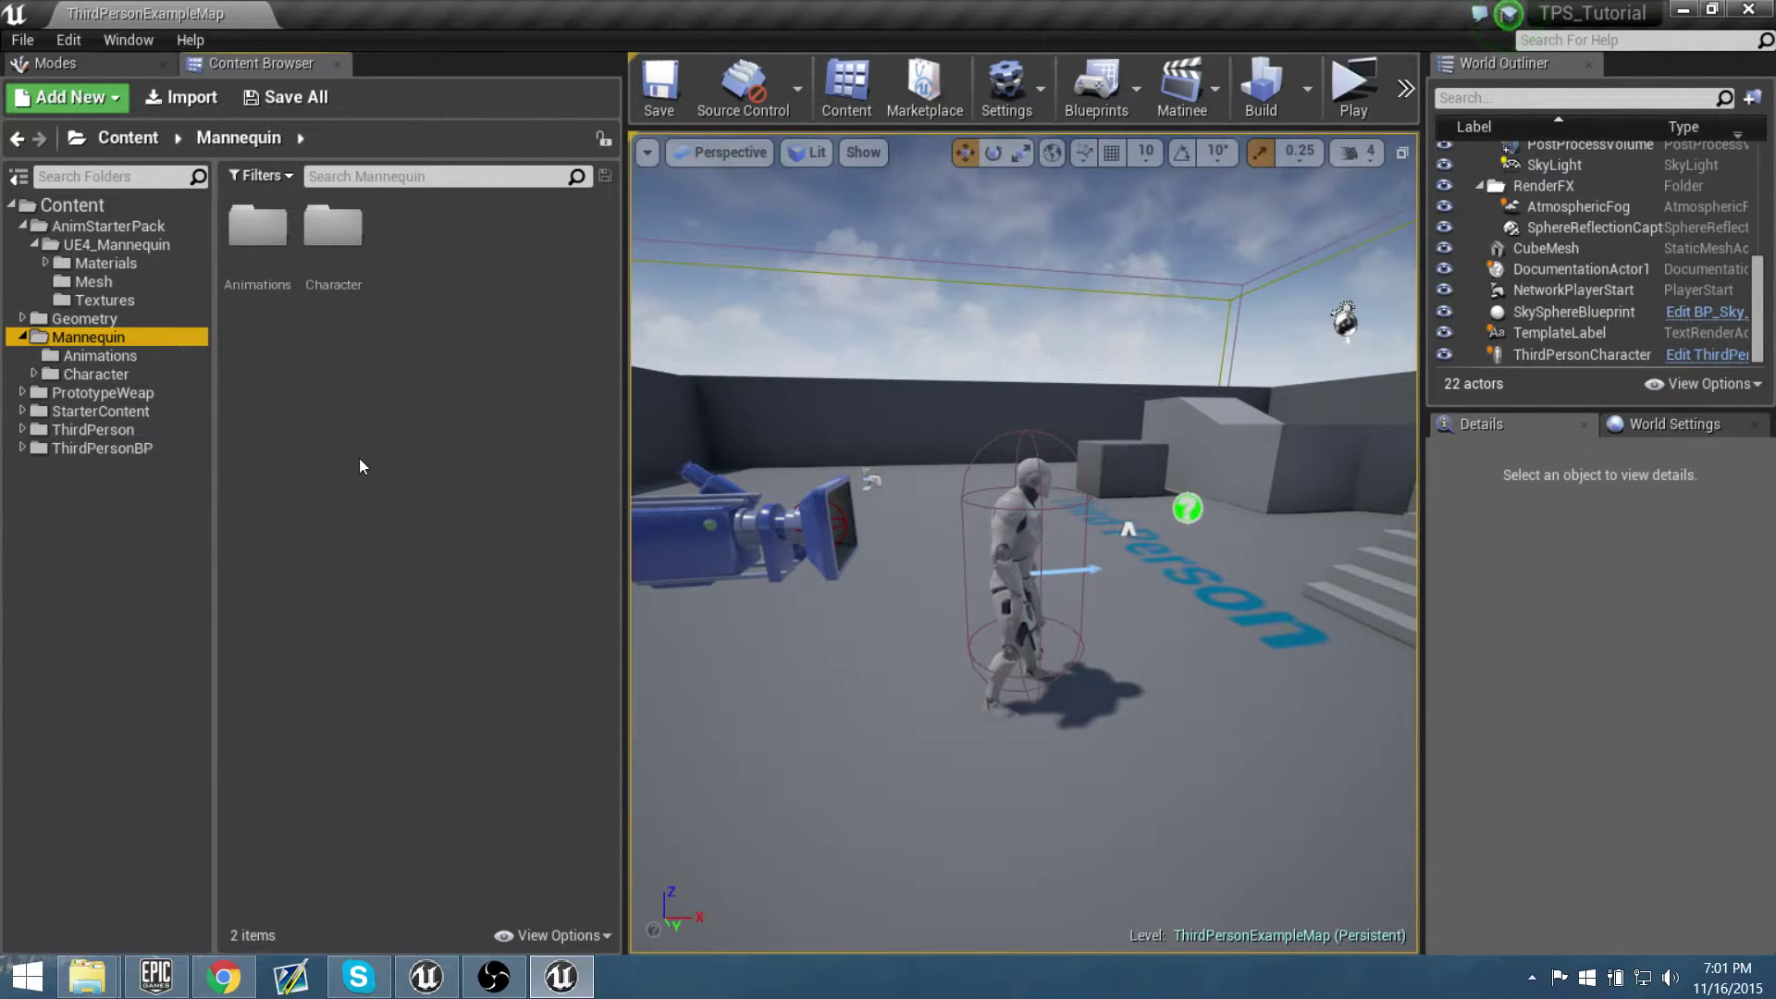
left_click(272, 243)
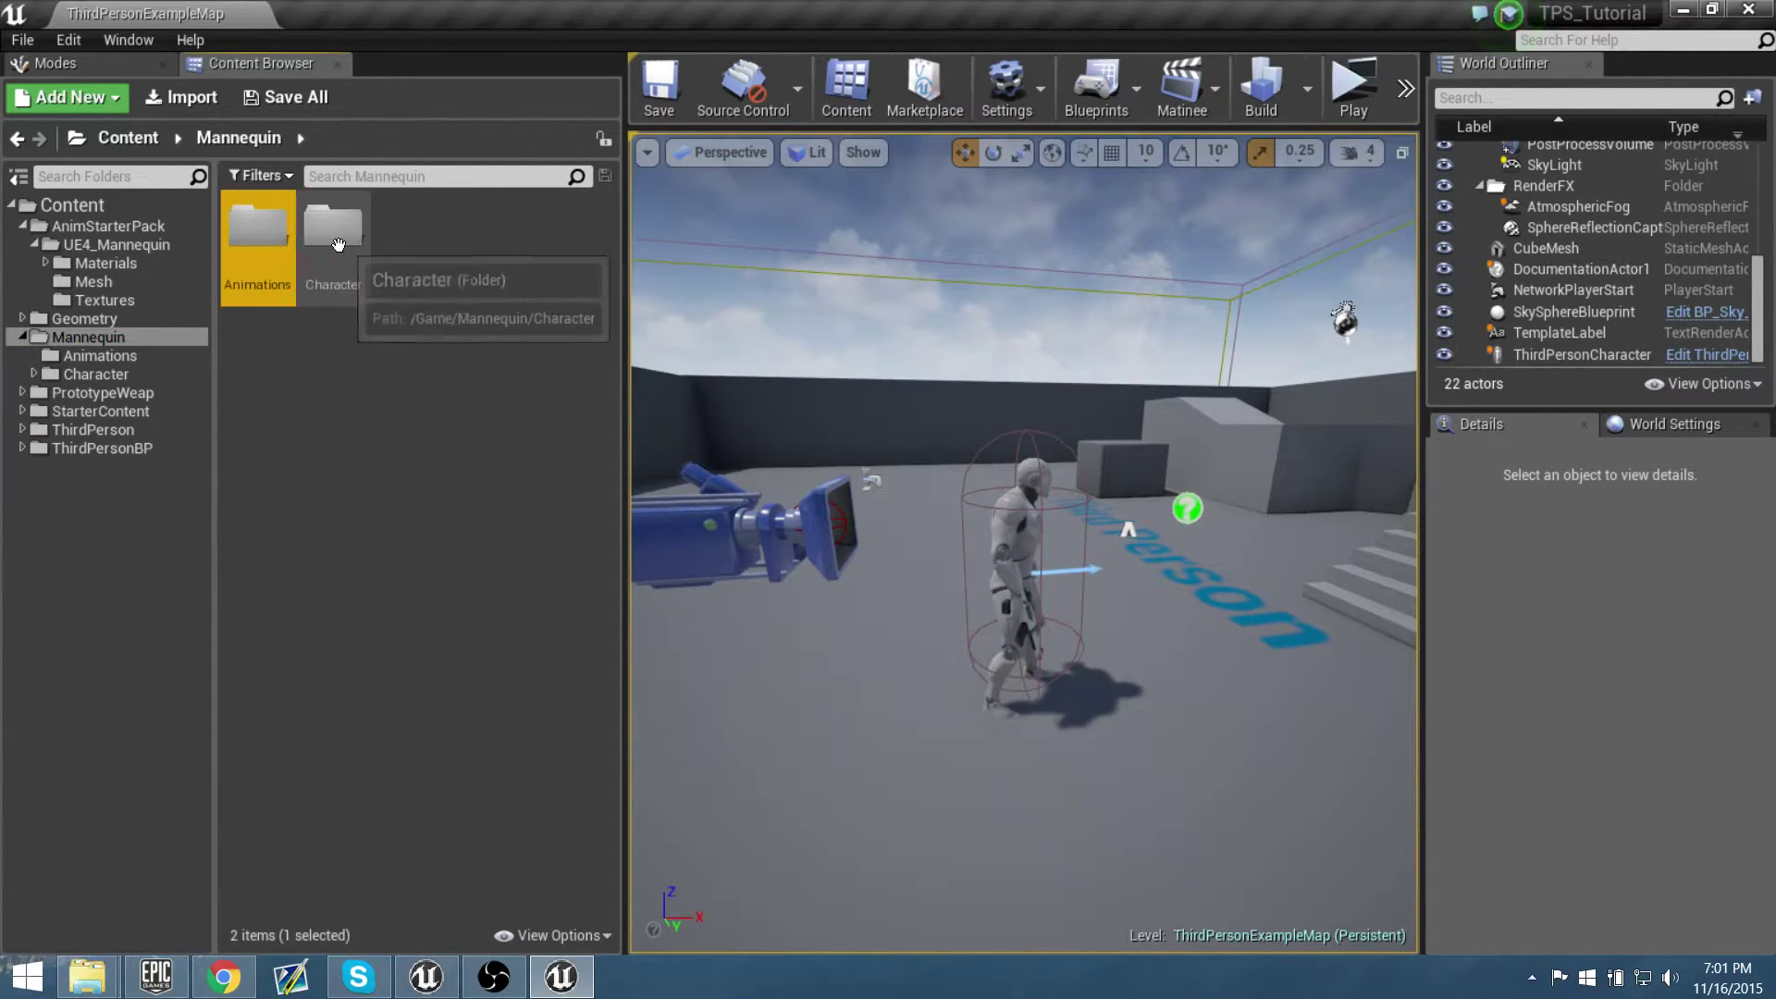
double_click(272, 244)
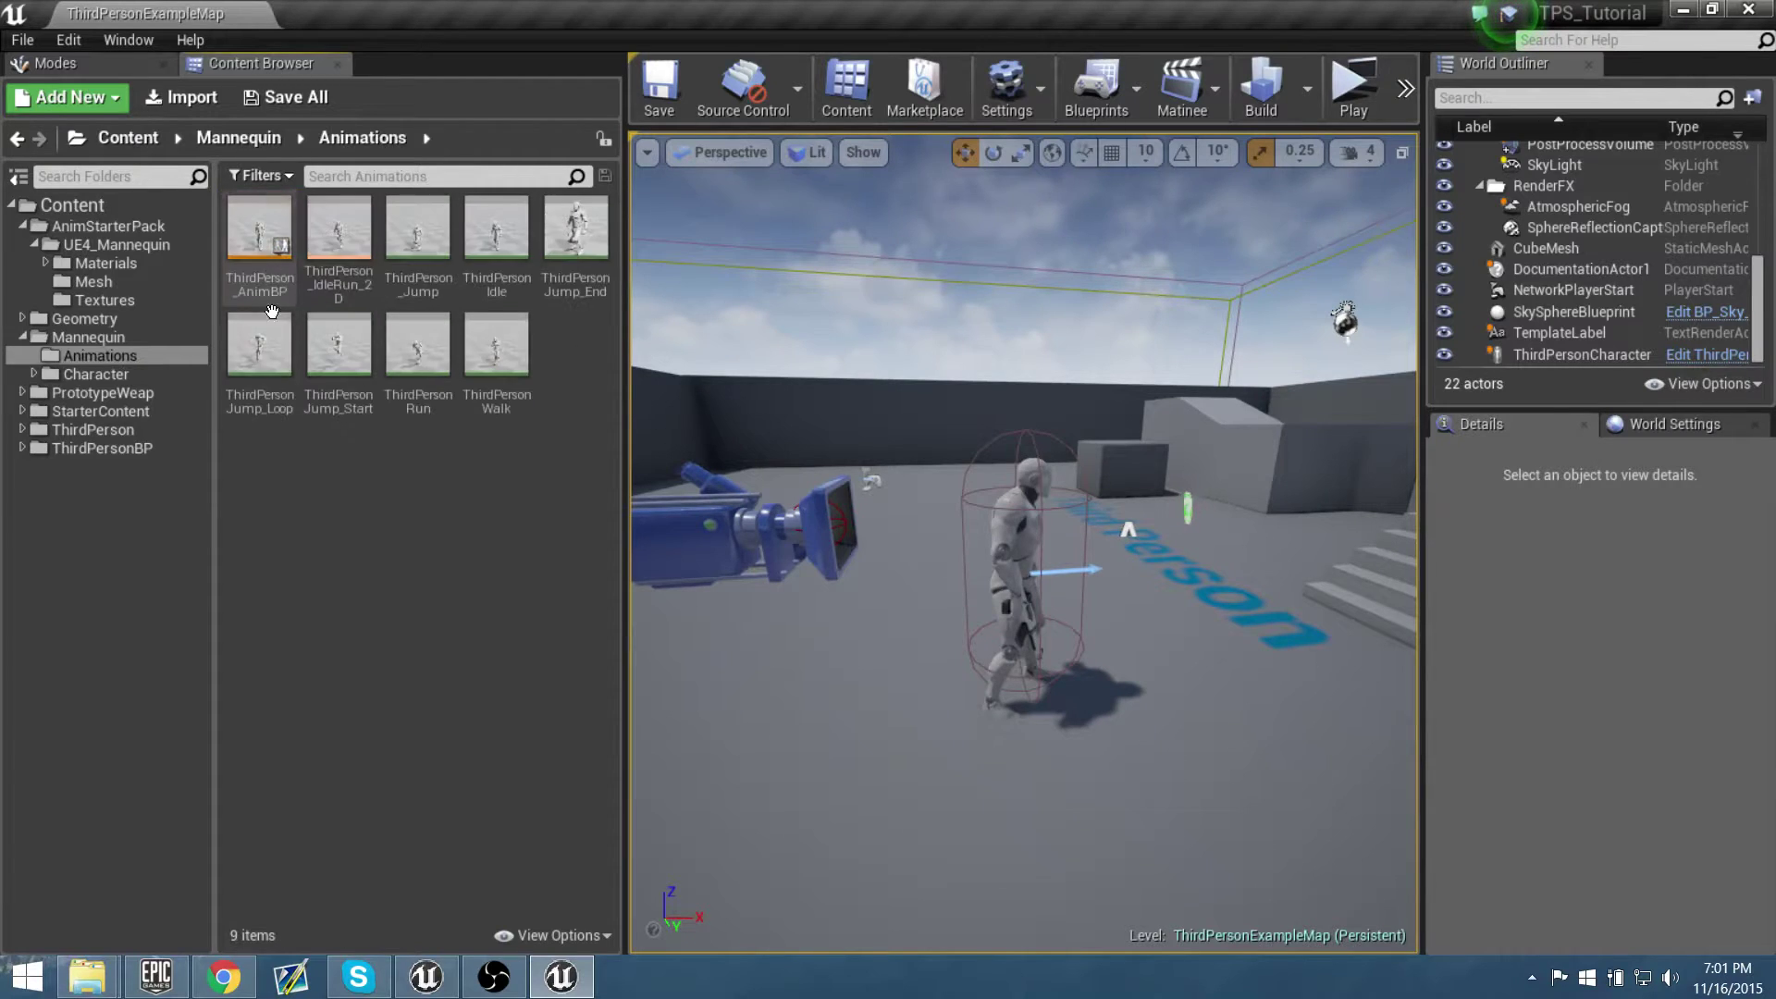
right_click(368, 450)
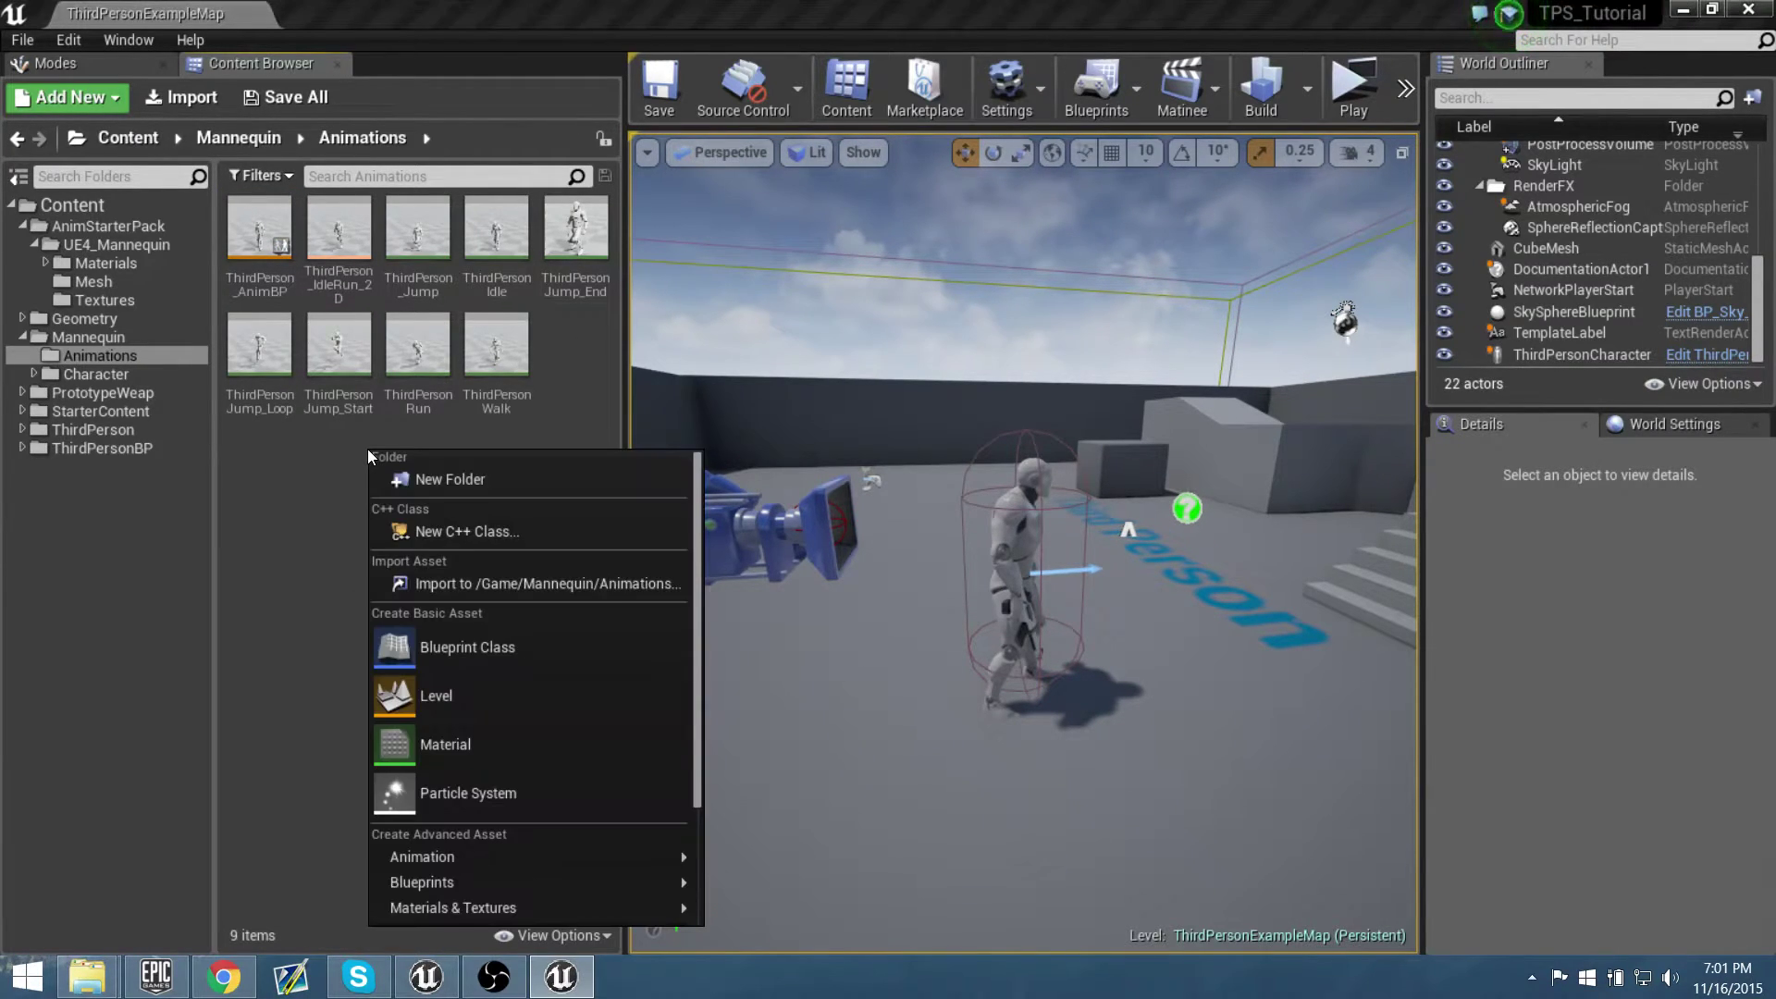
left_click(316, 436)
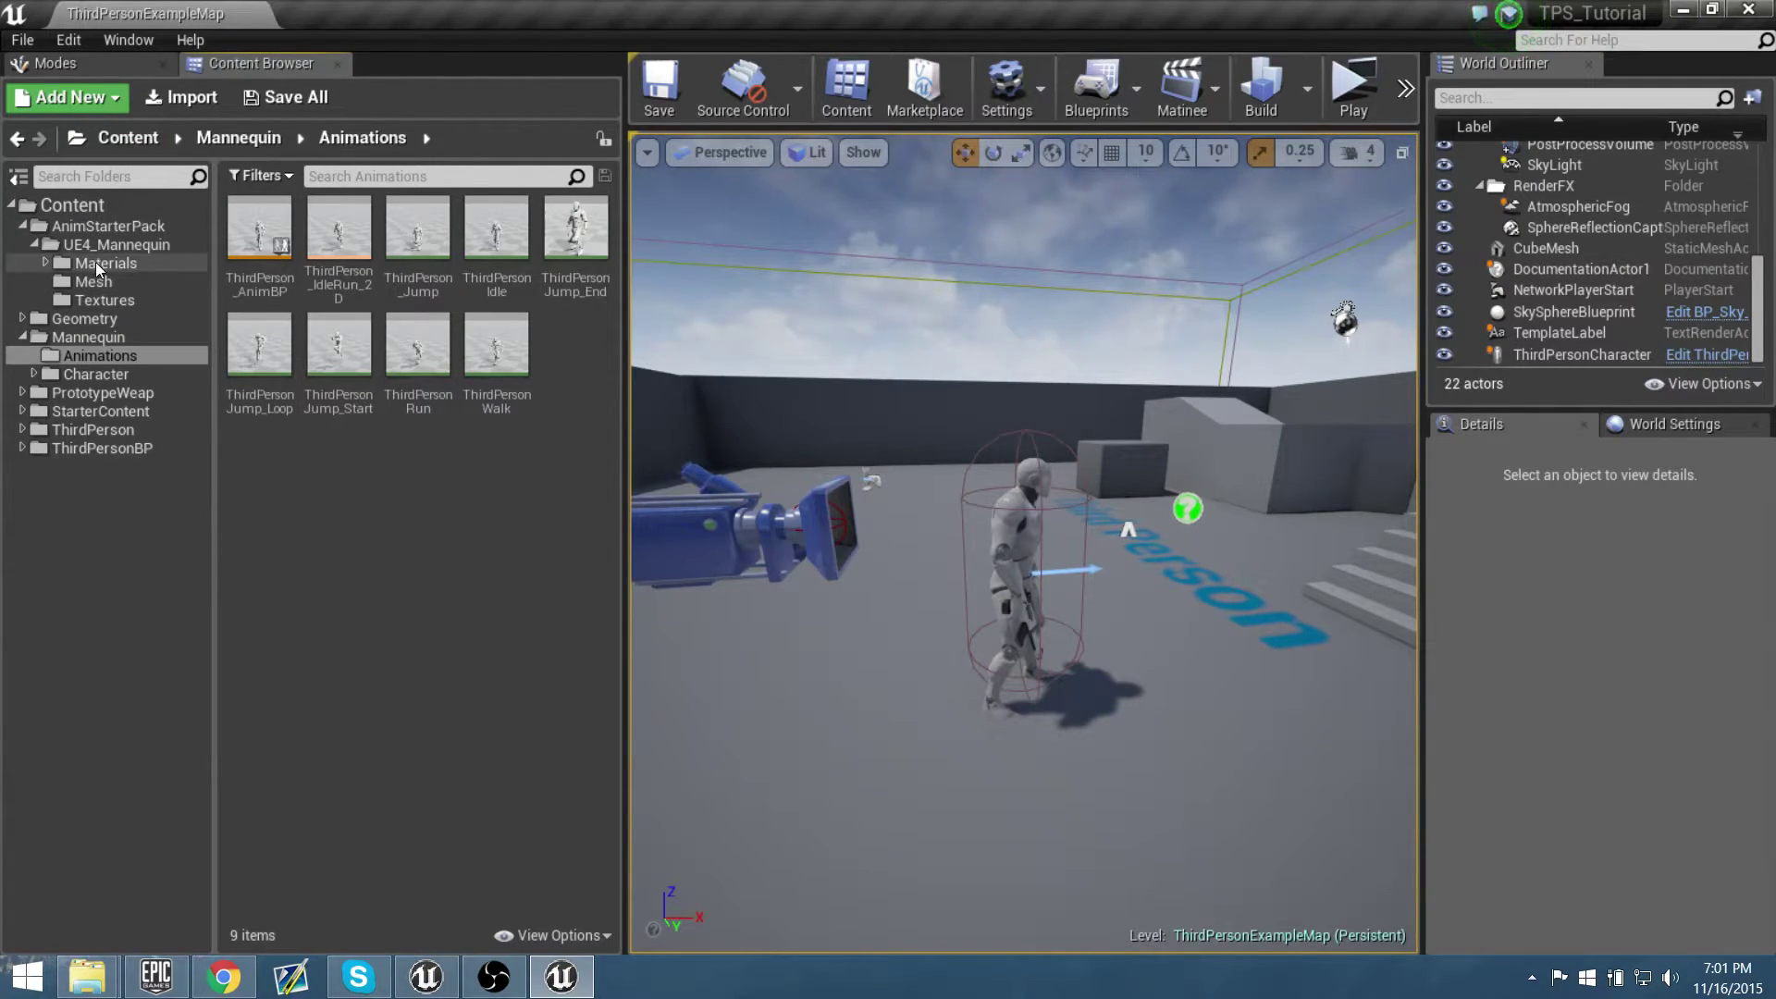
Create an Aim Offset 1D named Rifle_AO in Mannequin/Animations, using the UE4_Mannequin_Skeleton from /Game/Mannequin/Character/Mesh
right_click(282, 467)
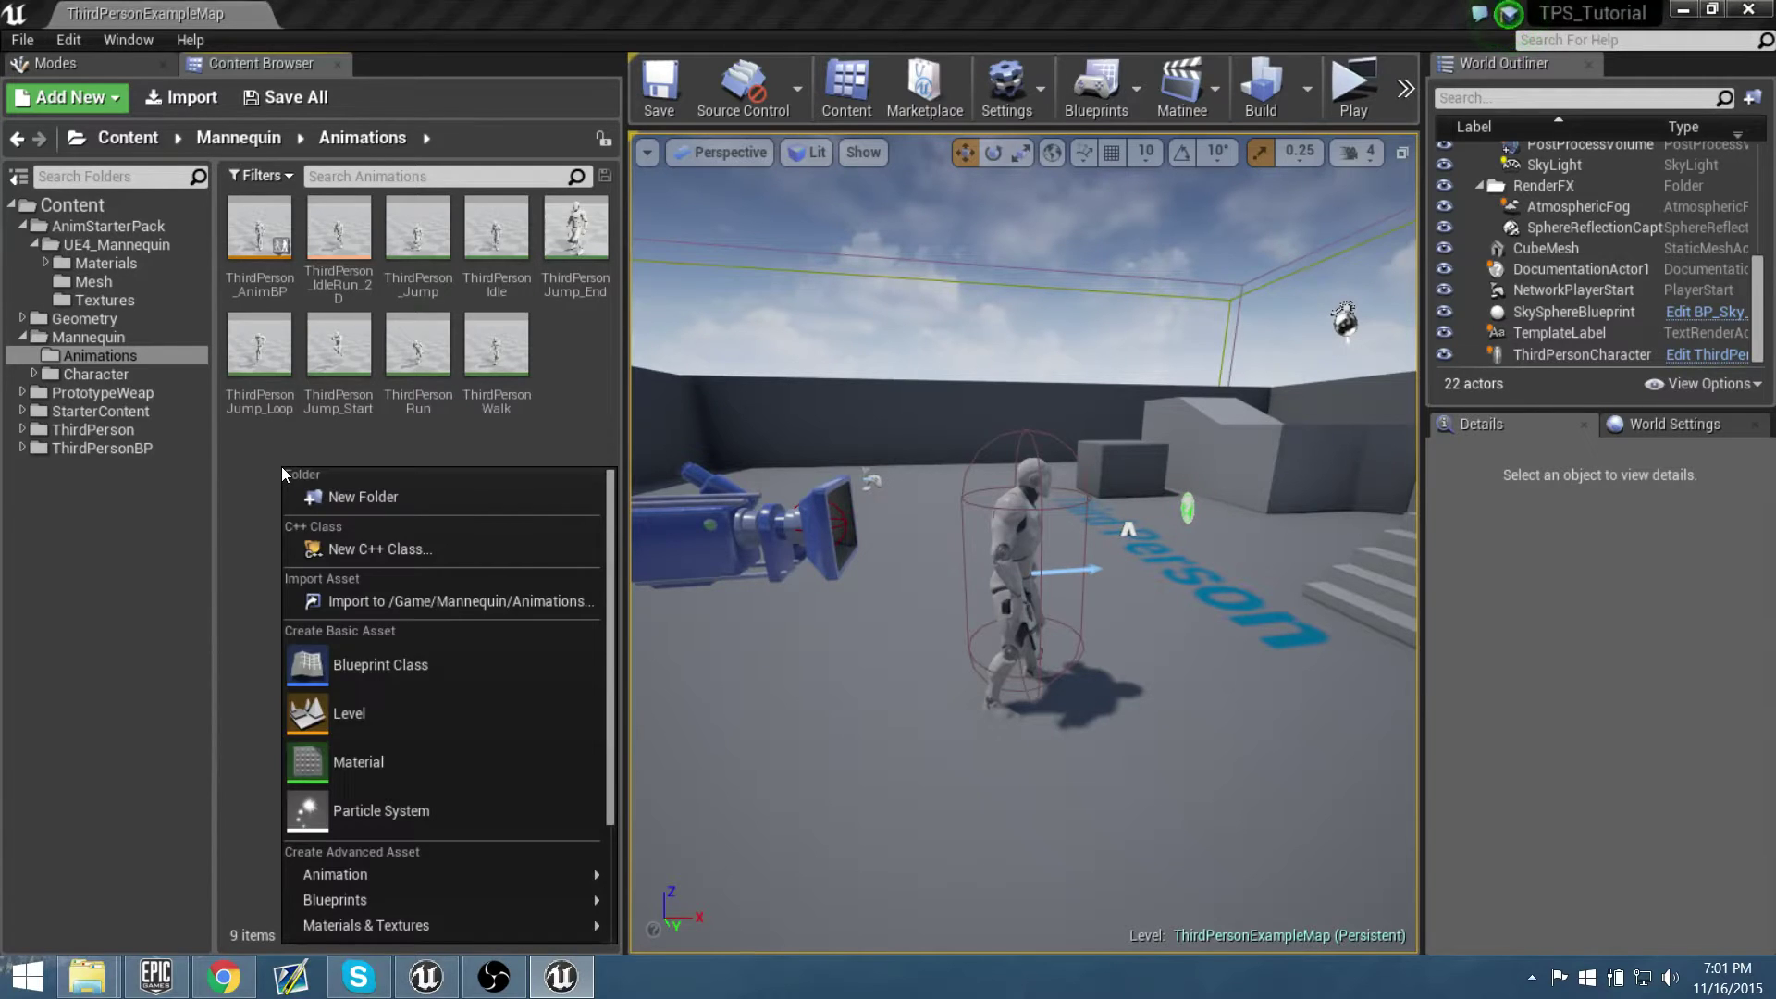
mouse_move(418, 871)
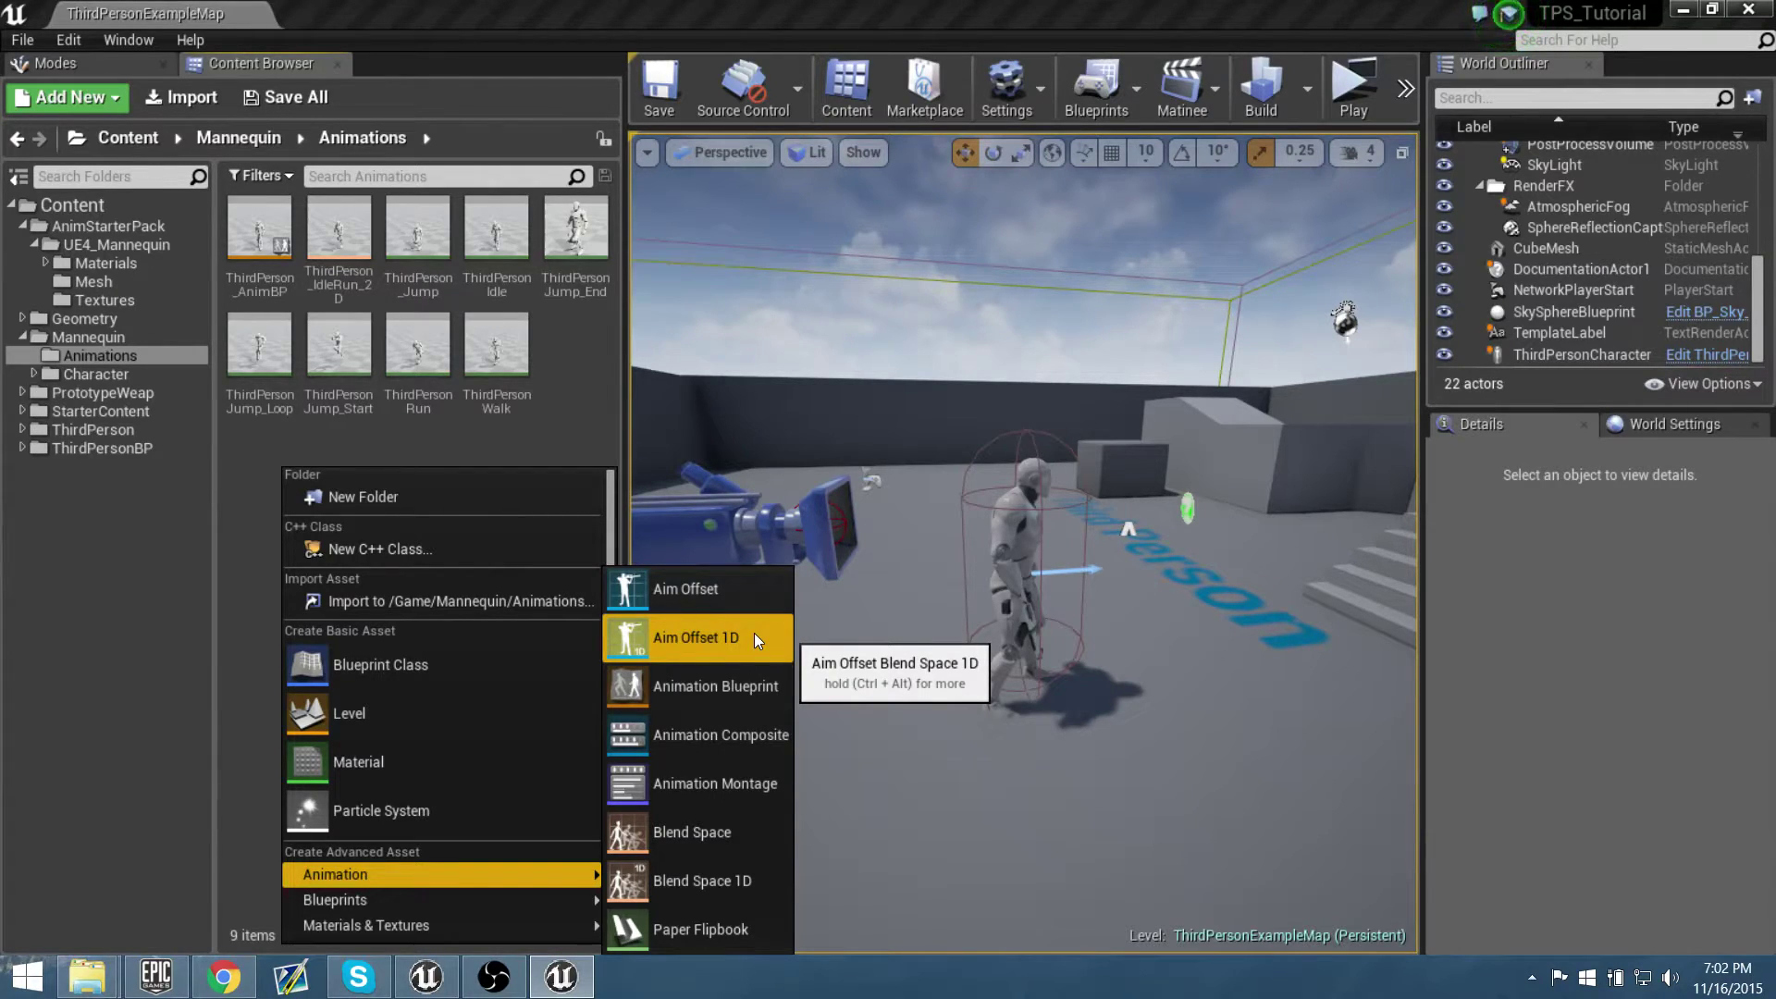
left_click(735, 637)
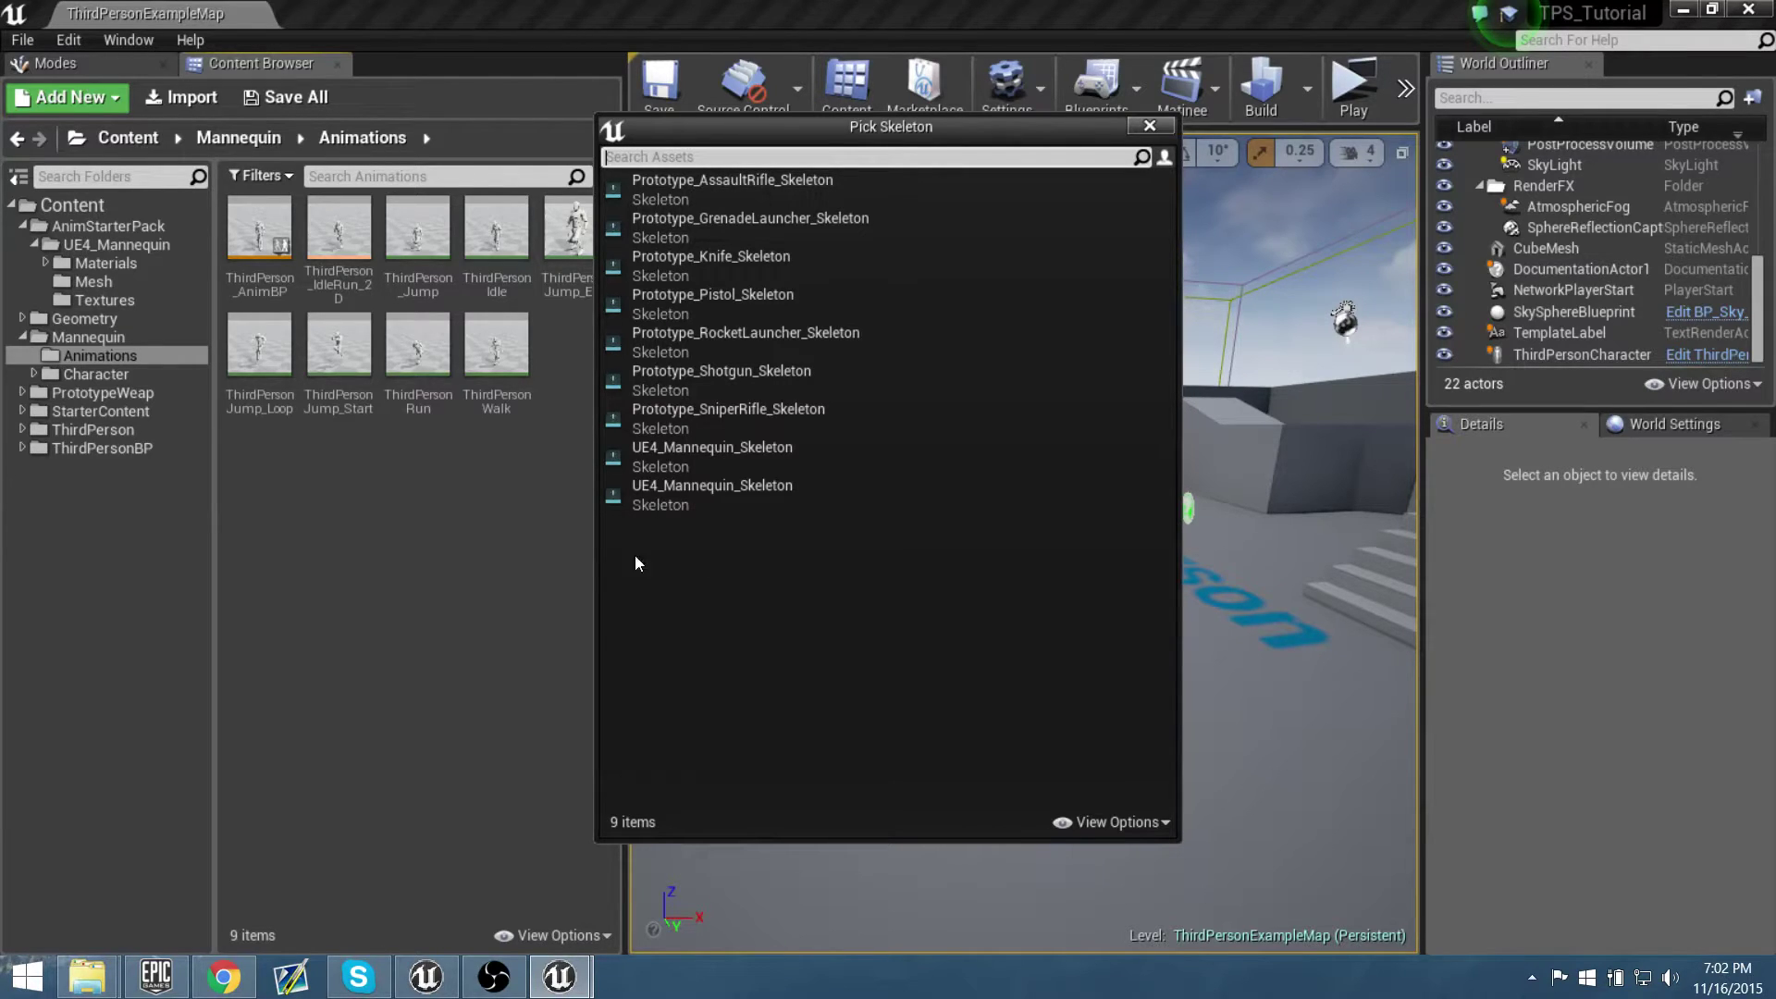
left_click(774, 460)
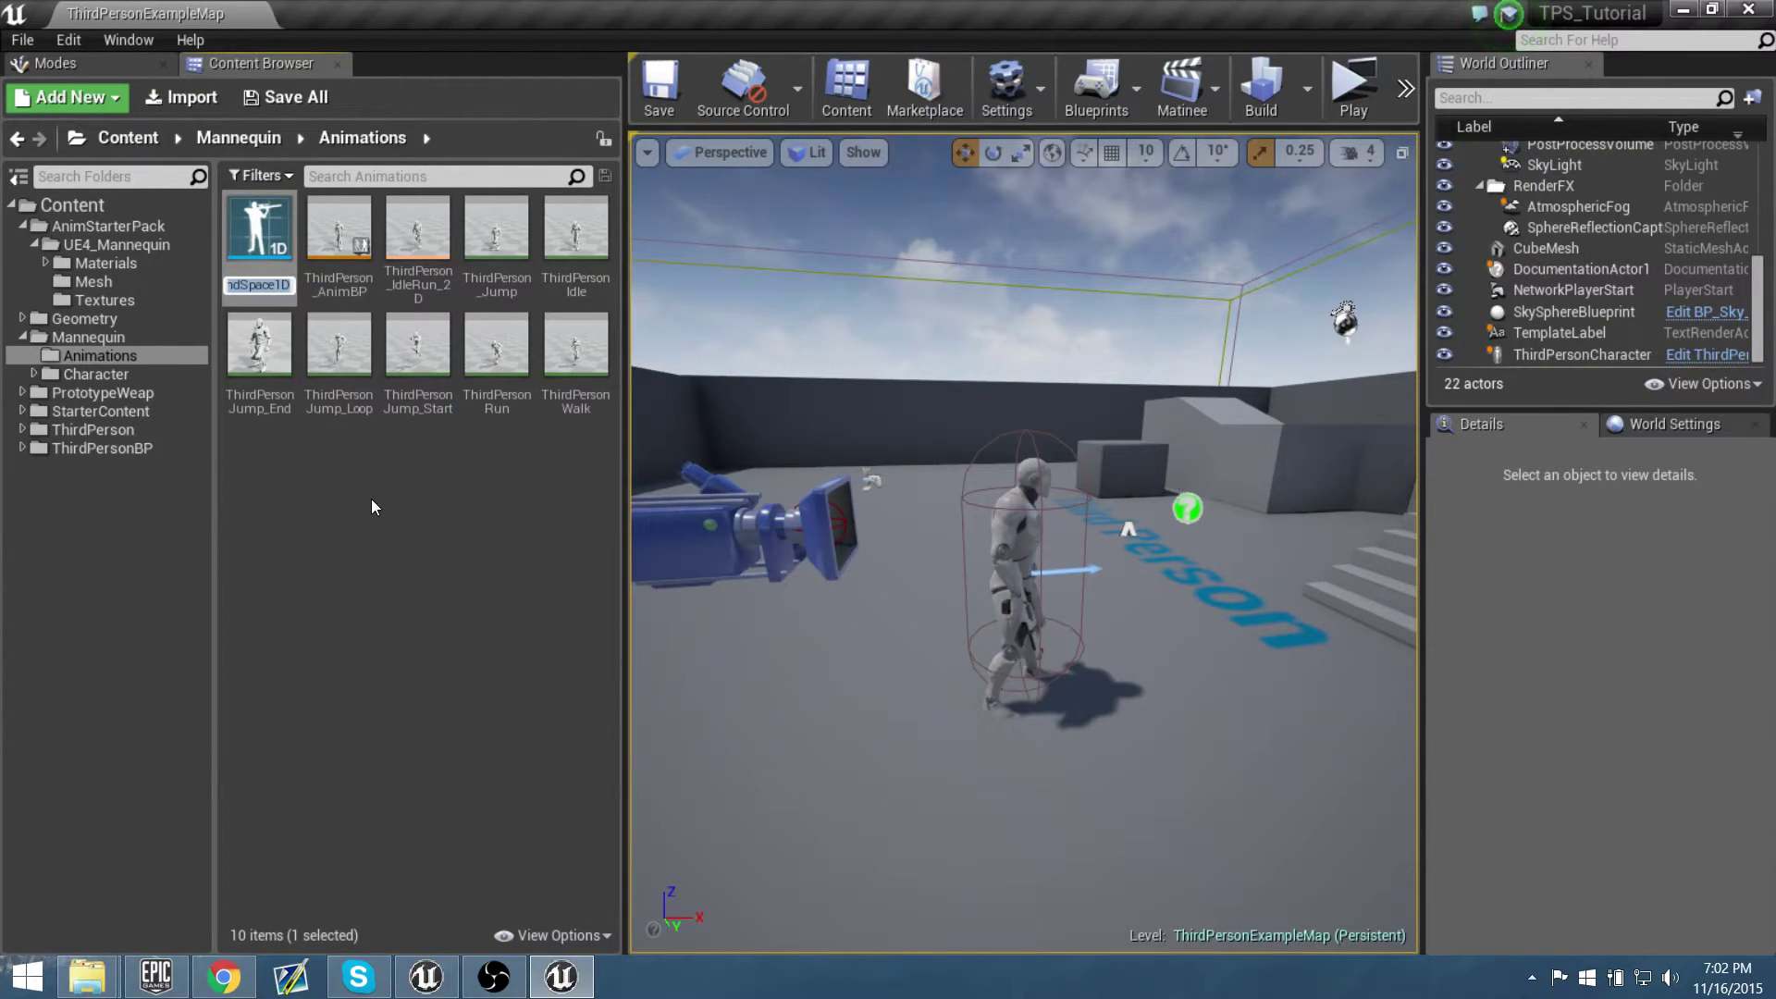
type("Rifle")
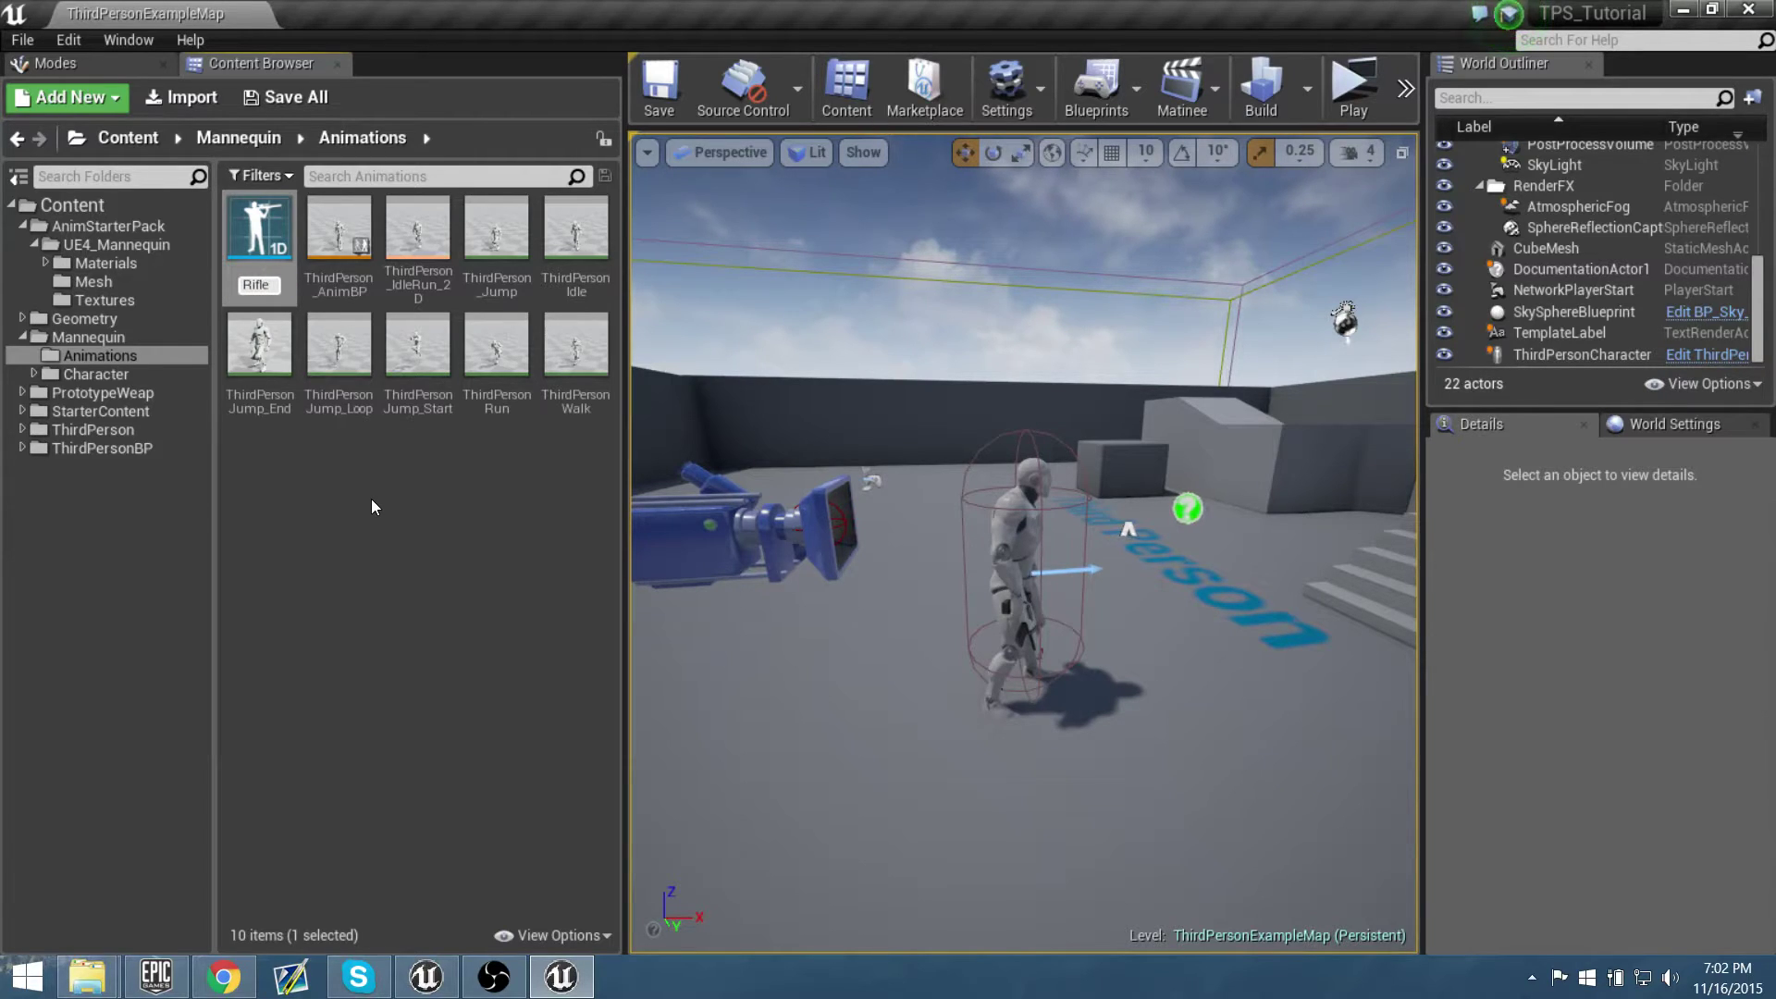
type("_AO")
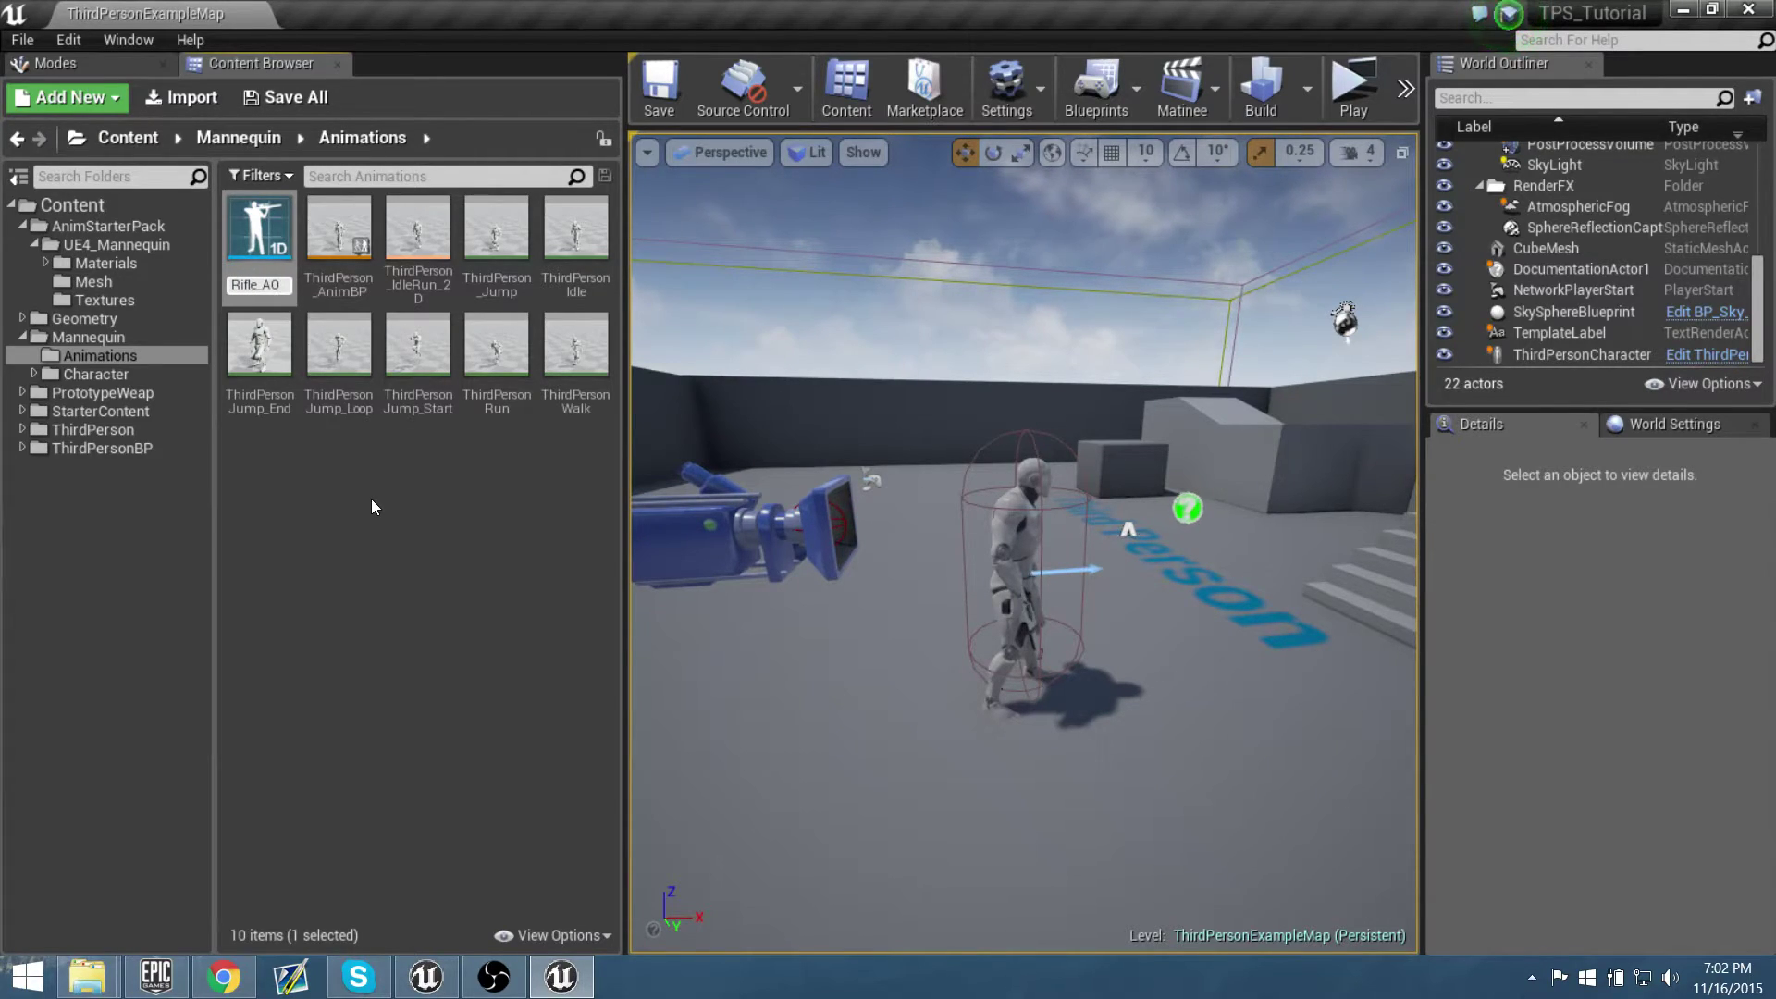
key("Return")
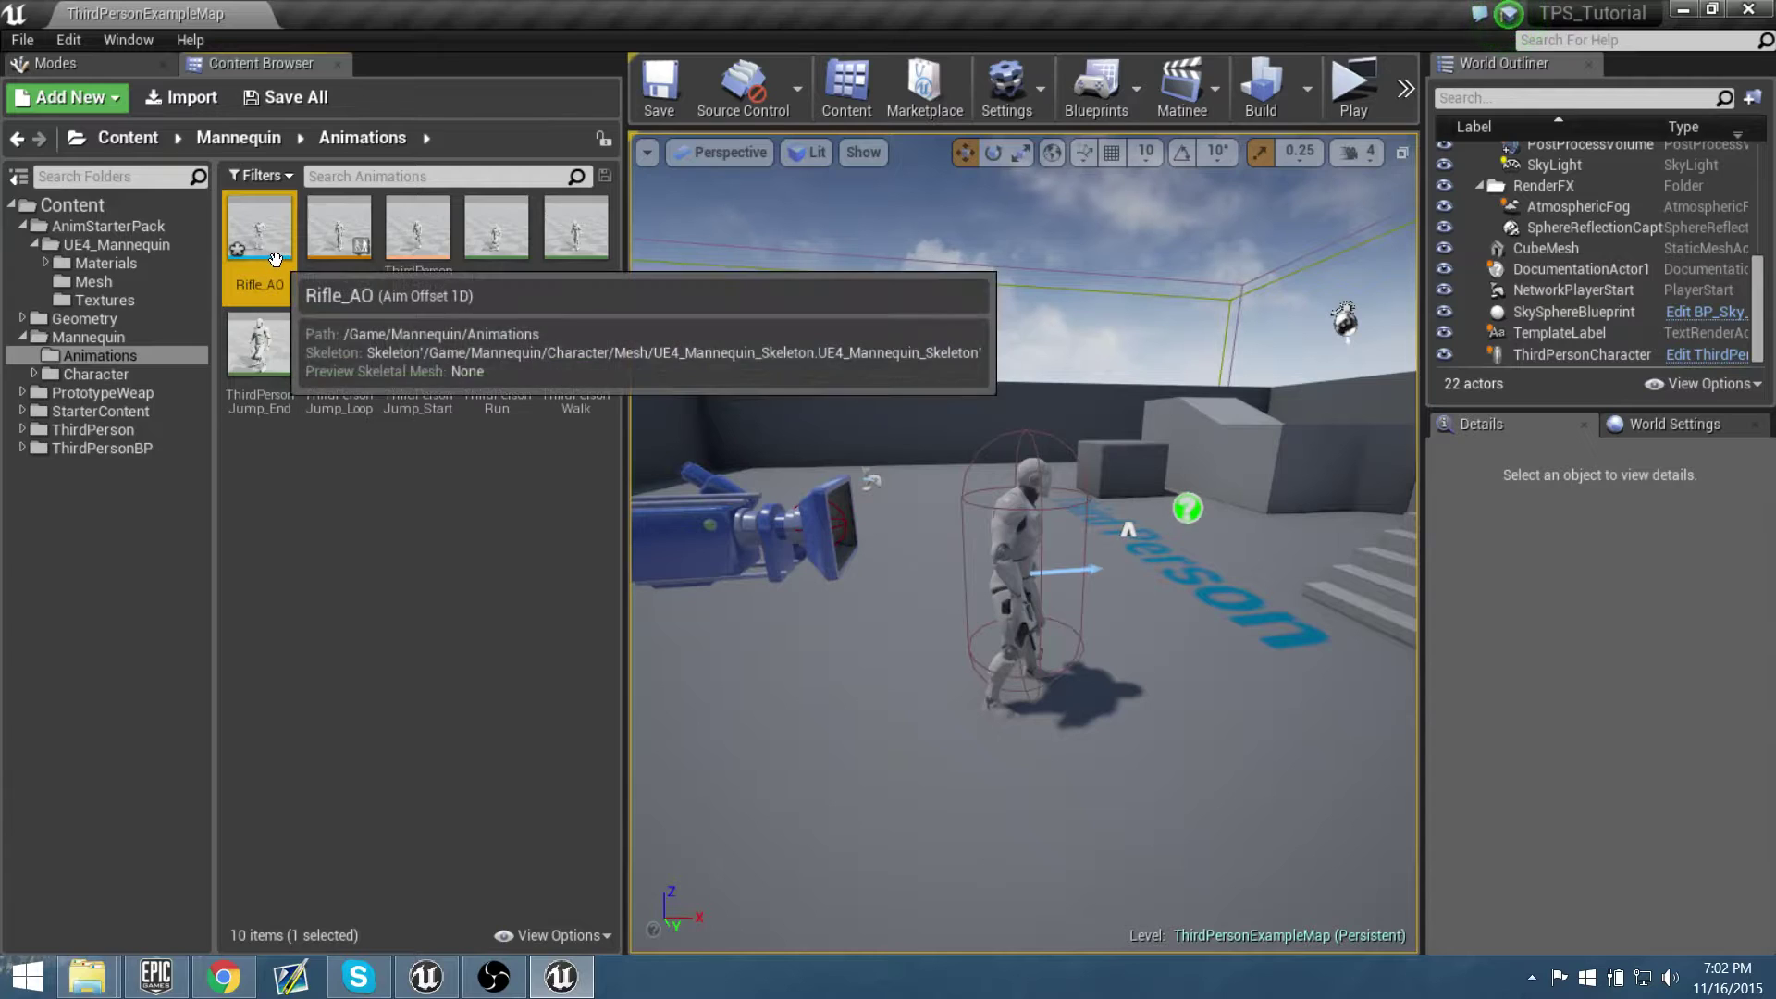
Open Rifle_AO, enlarge its blend space editing area, and turn on the vertical editor display
double_click(259, 241)
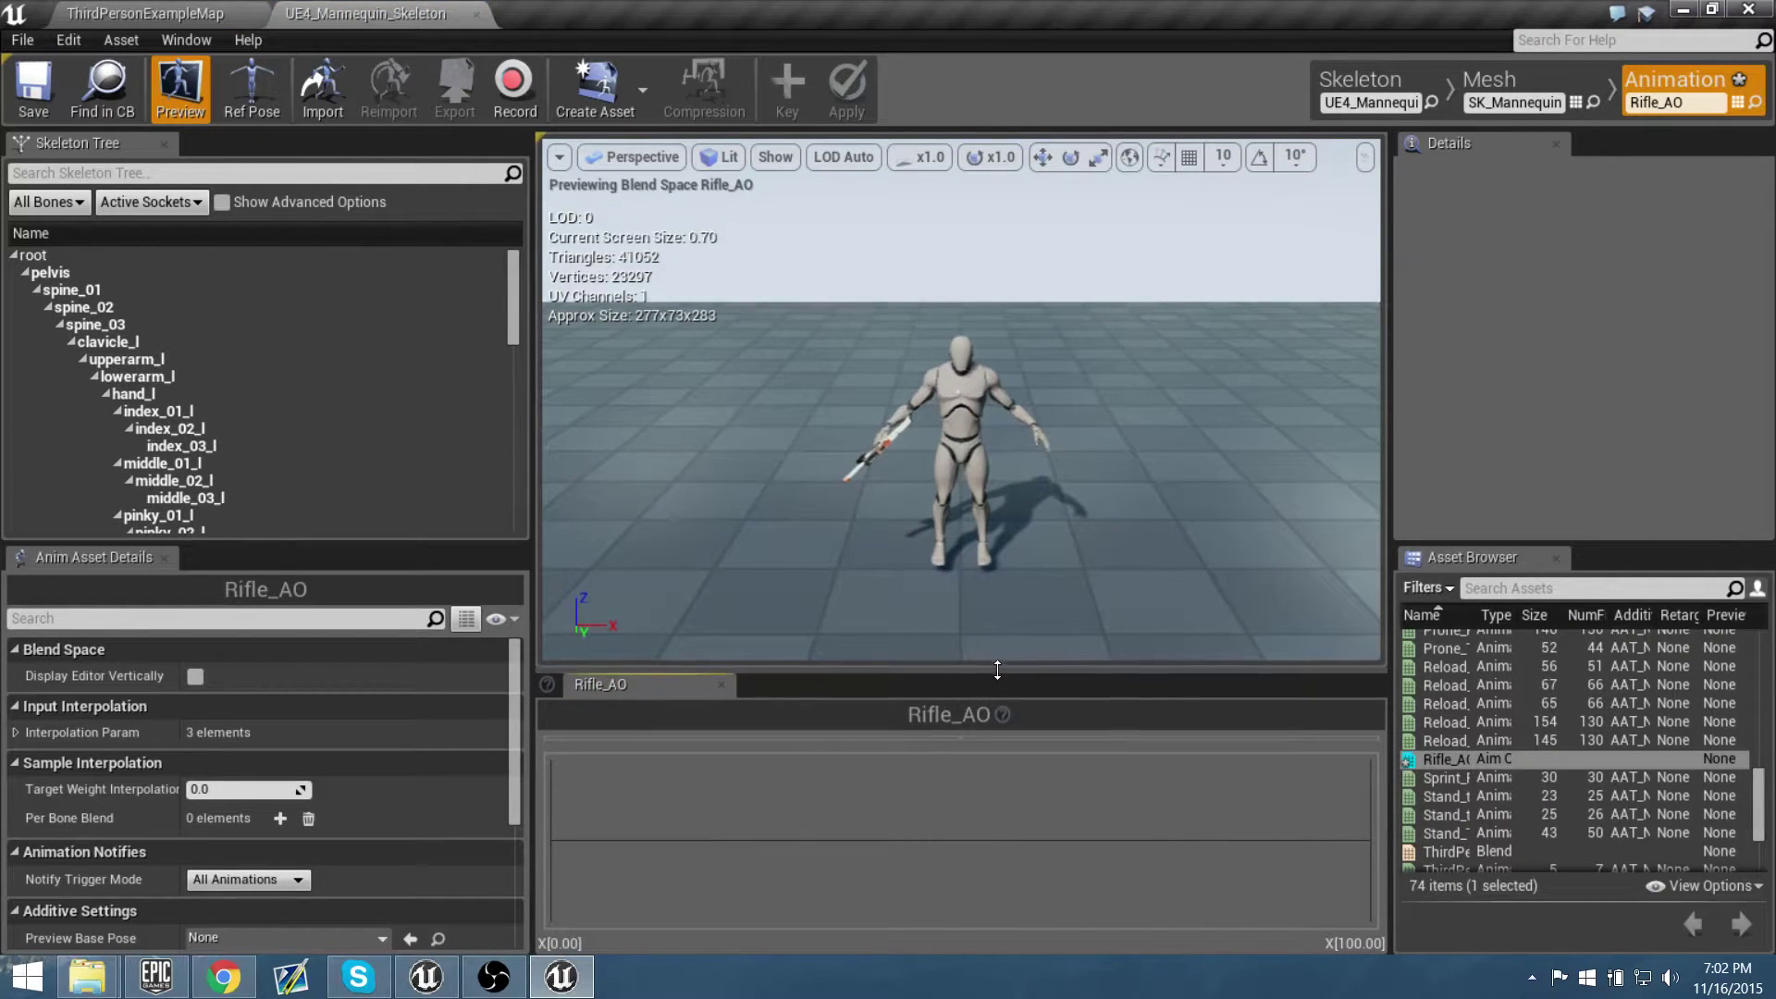
left_click_drag(995, 669, 1007, 562)
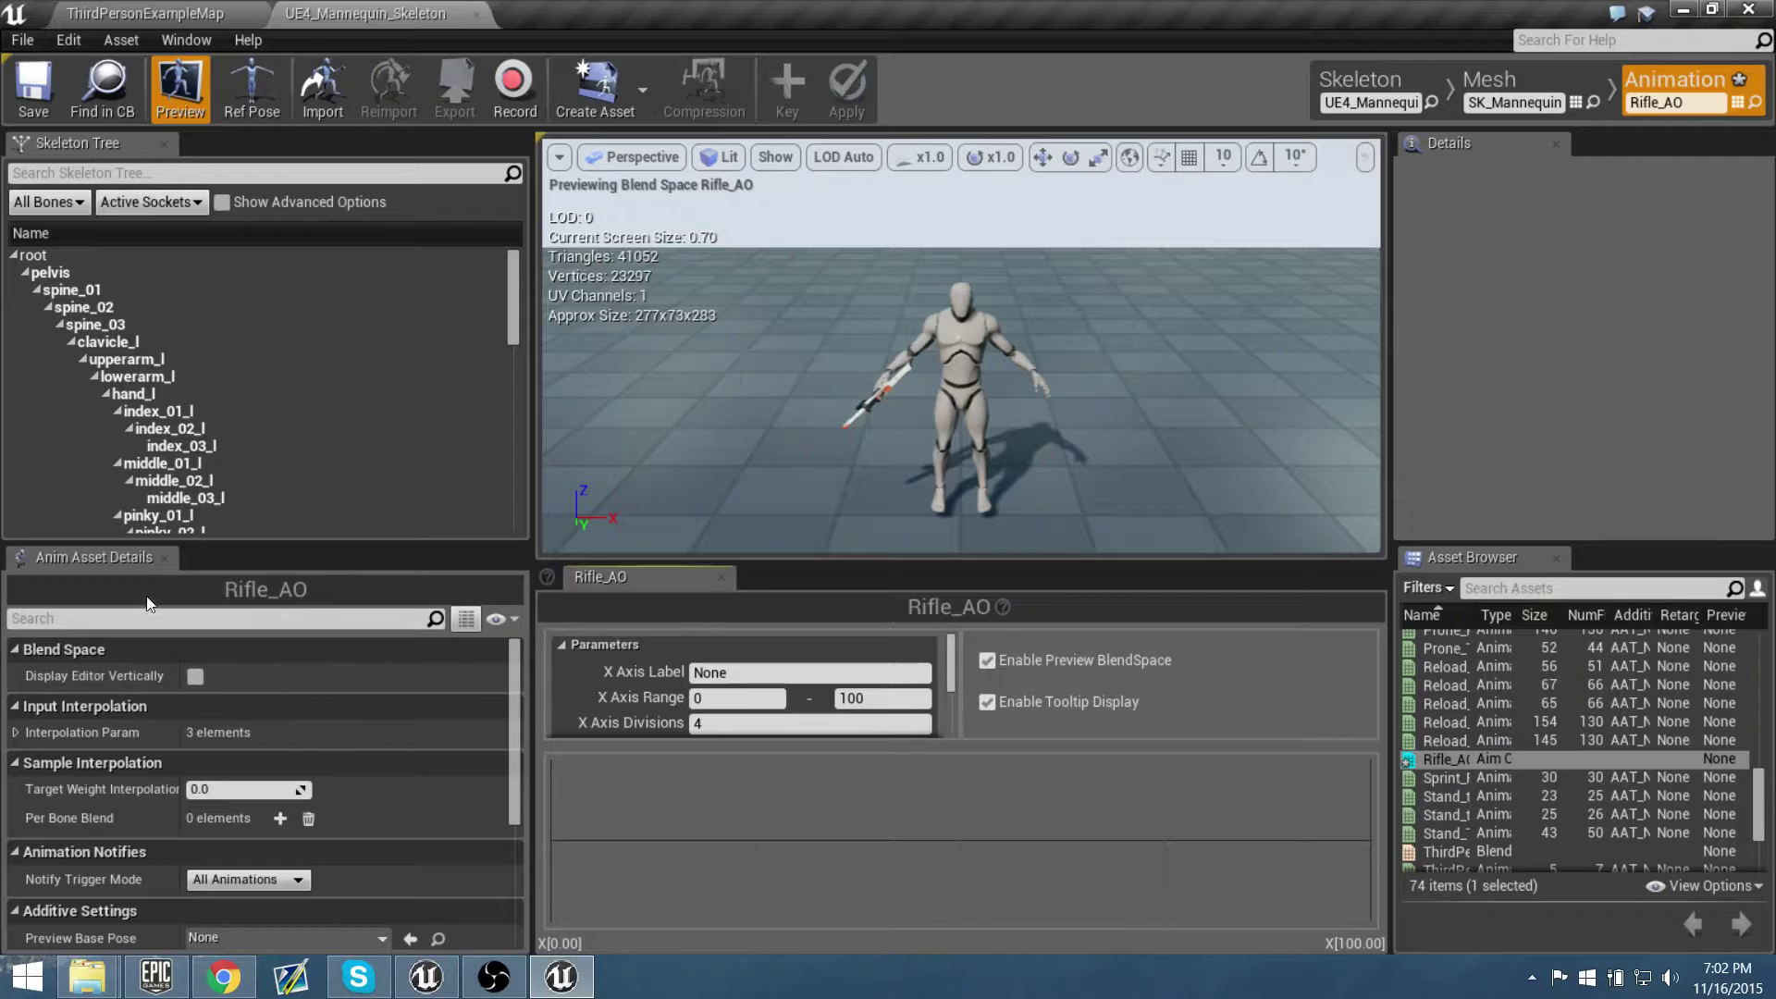
left_click(192, 676)
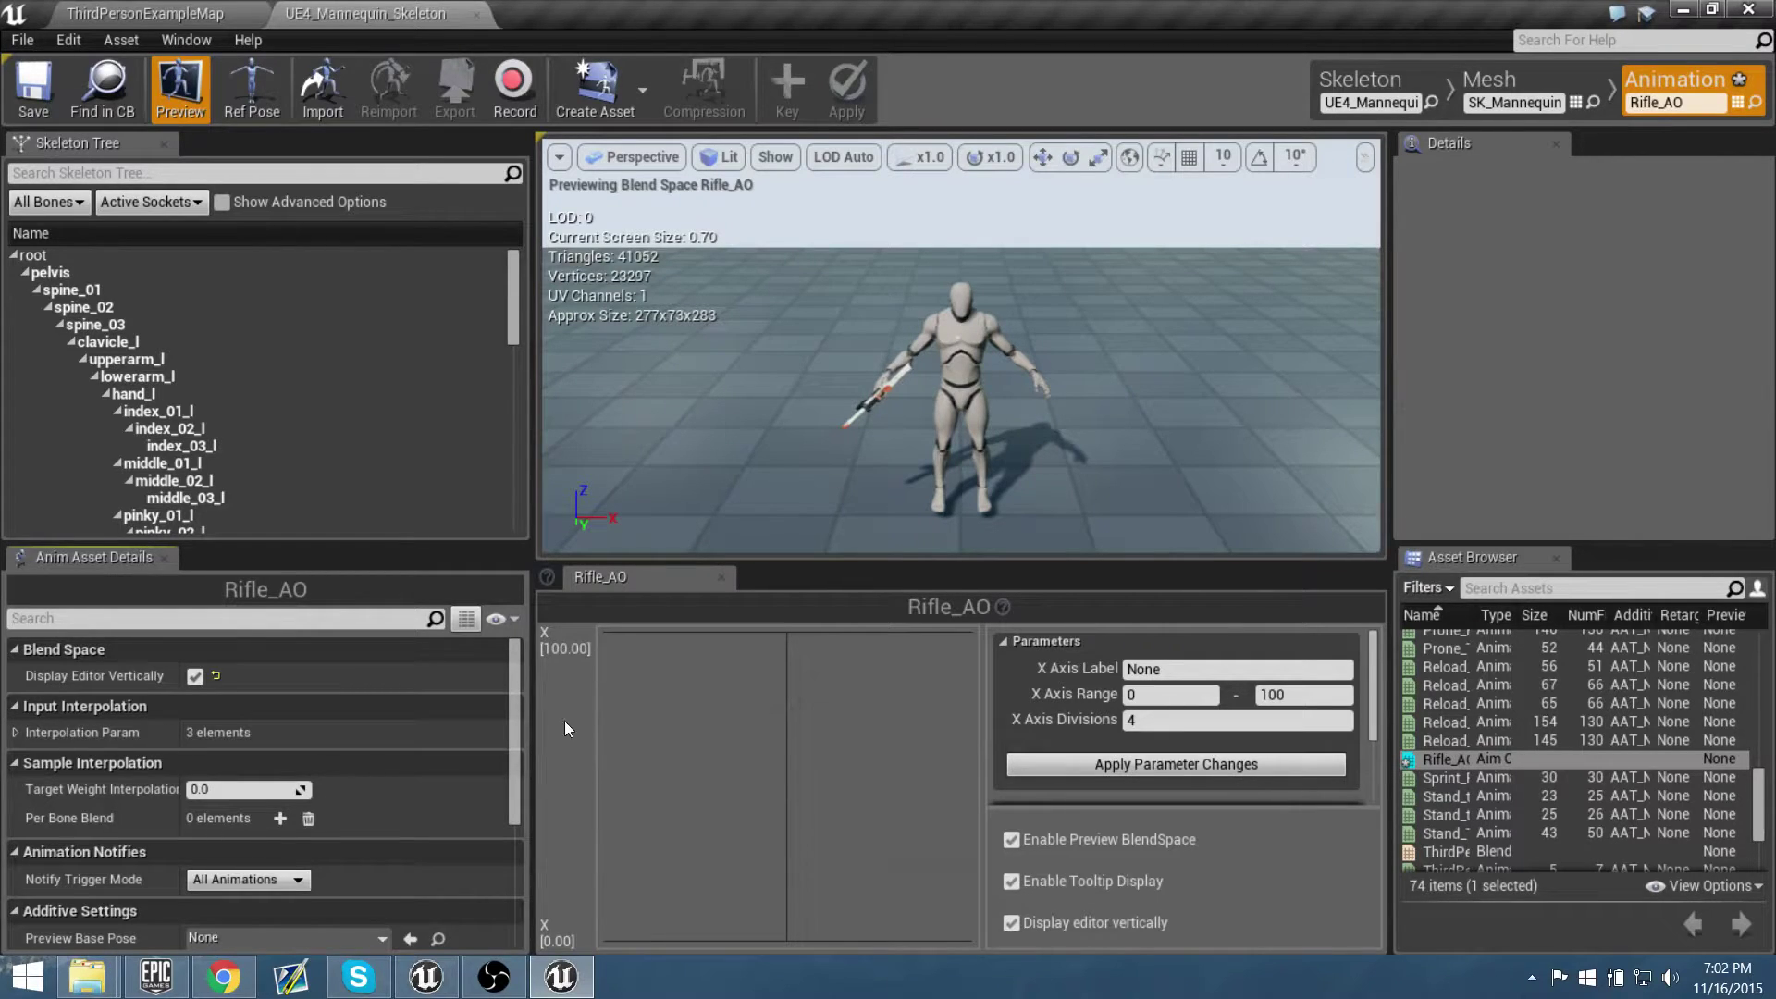
Set the X axis range of Rifle_AO to -90 to 90 and label the axis Pitch
left_click(1156, 696)
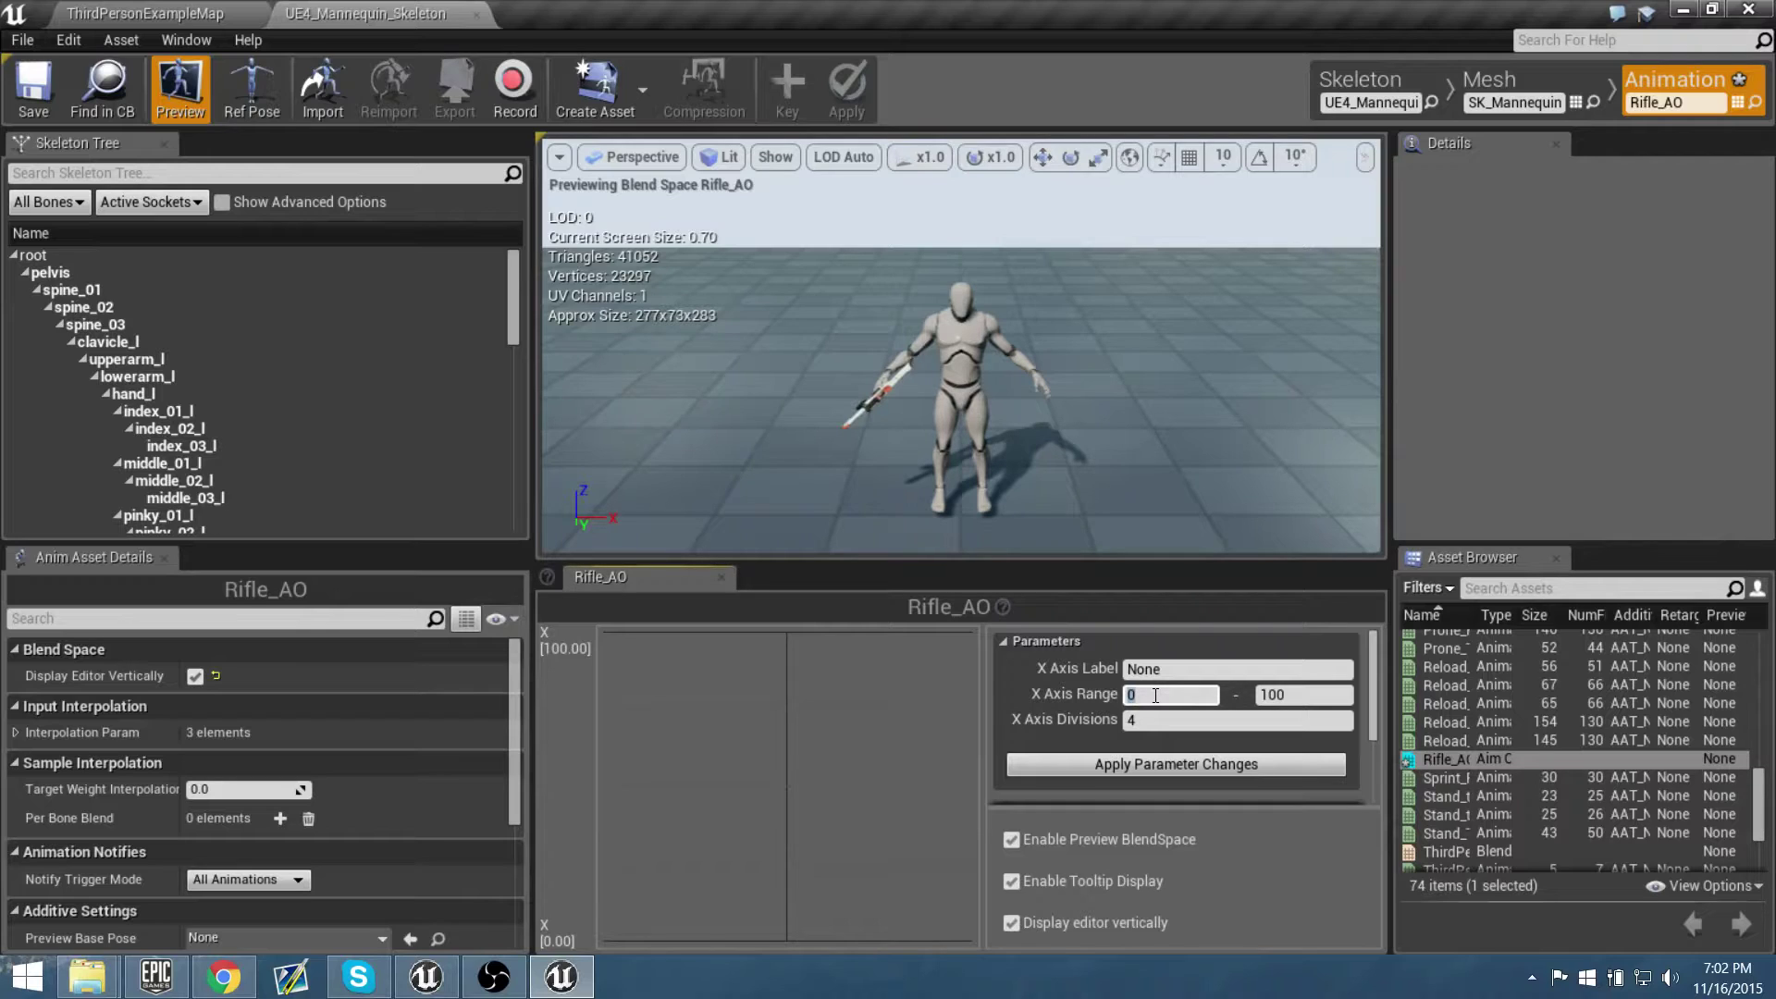
type("-90")
key("Tab")
key("BackSpace")
key("BackSpace")
key("BackSpace")
type("90")
left_click(1137, 669)
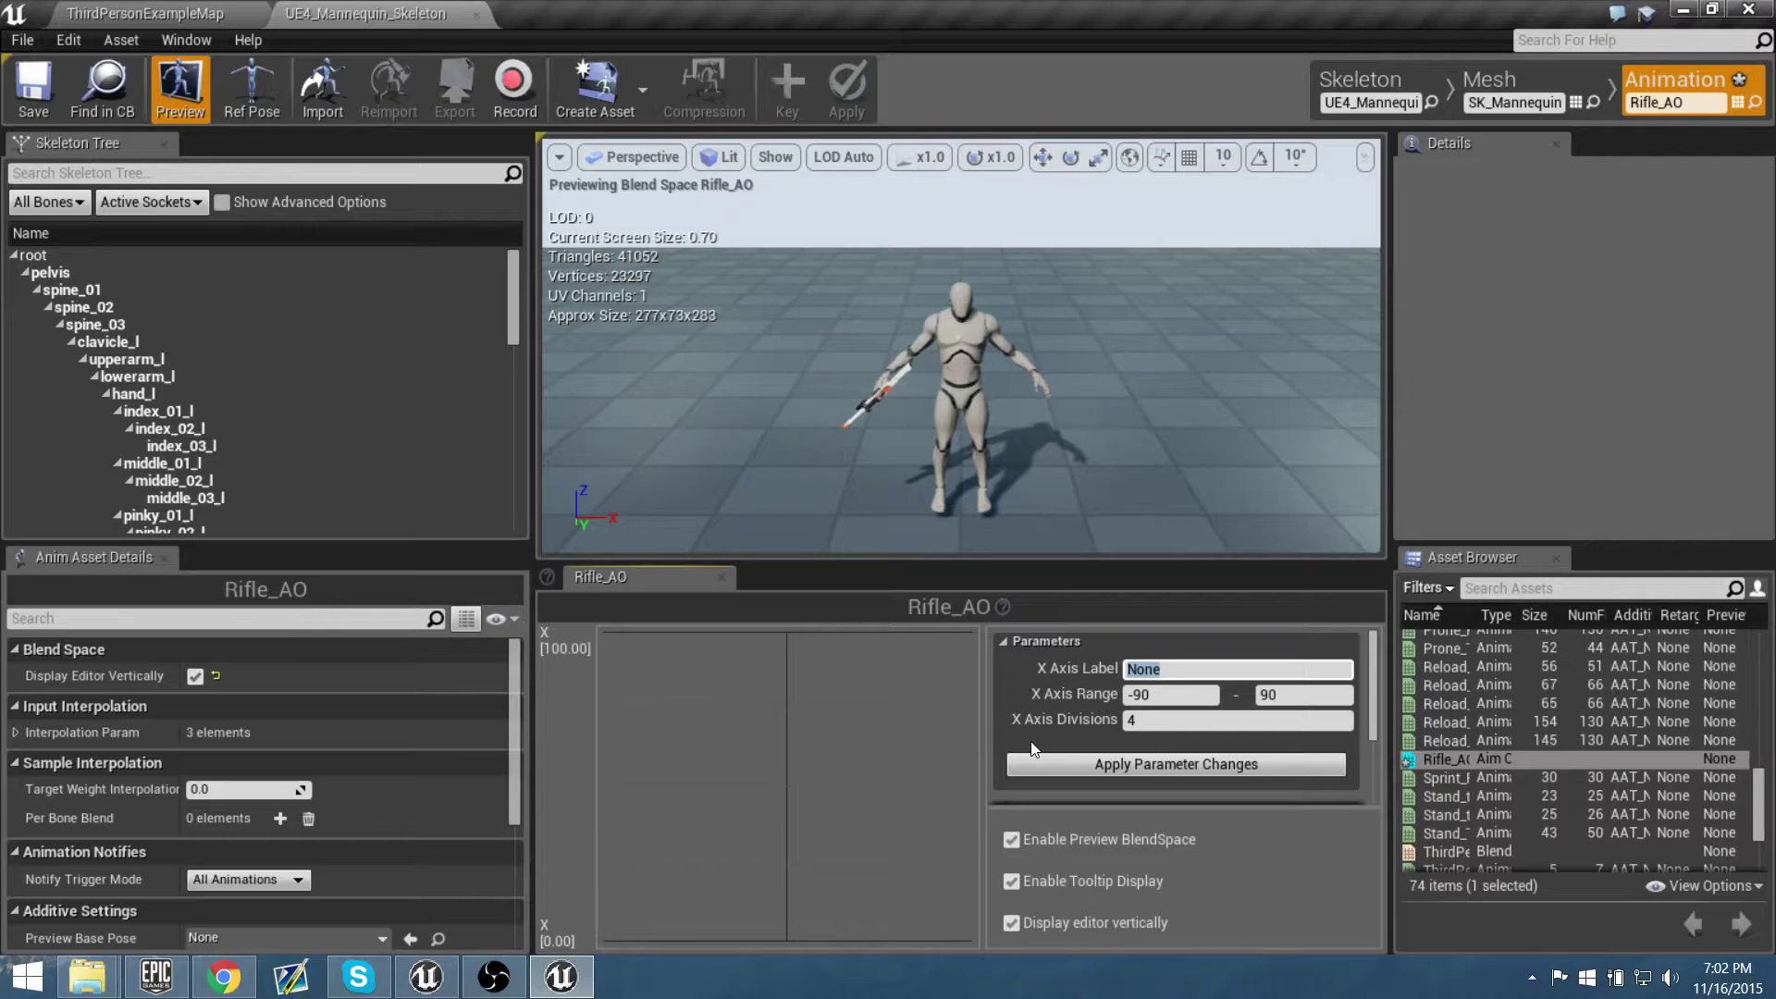
type("Pitch")
key("Return")
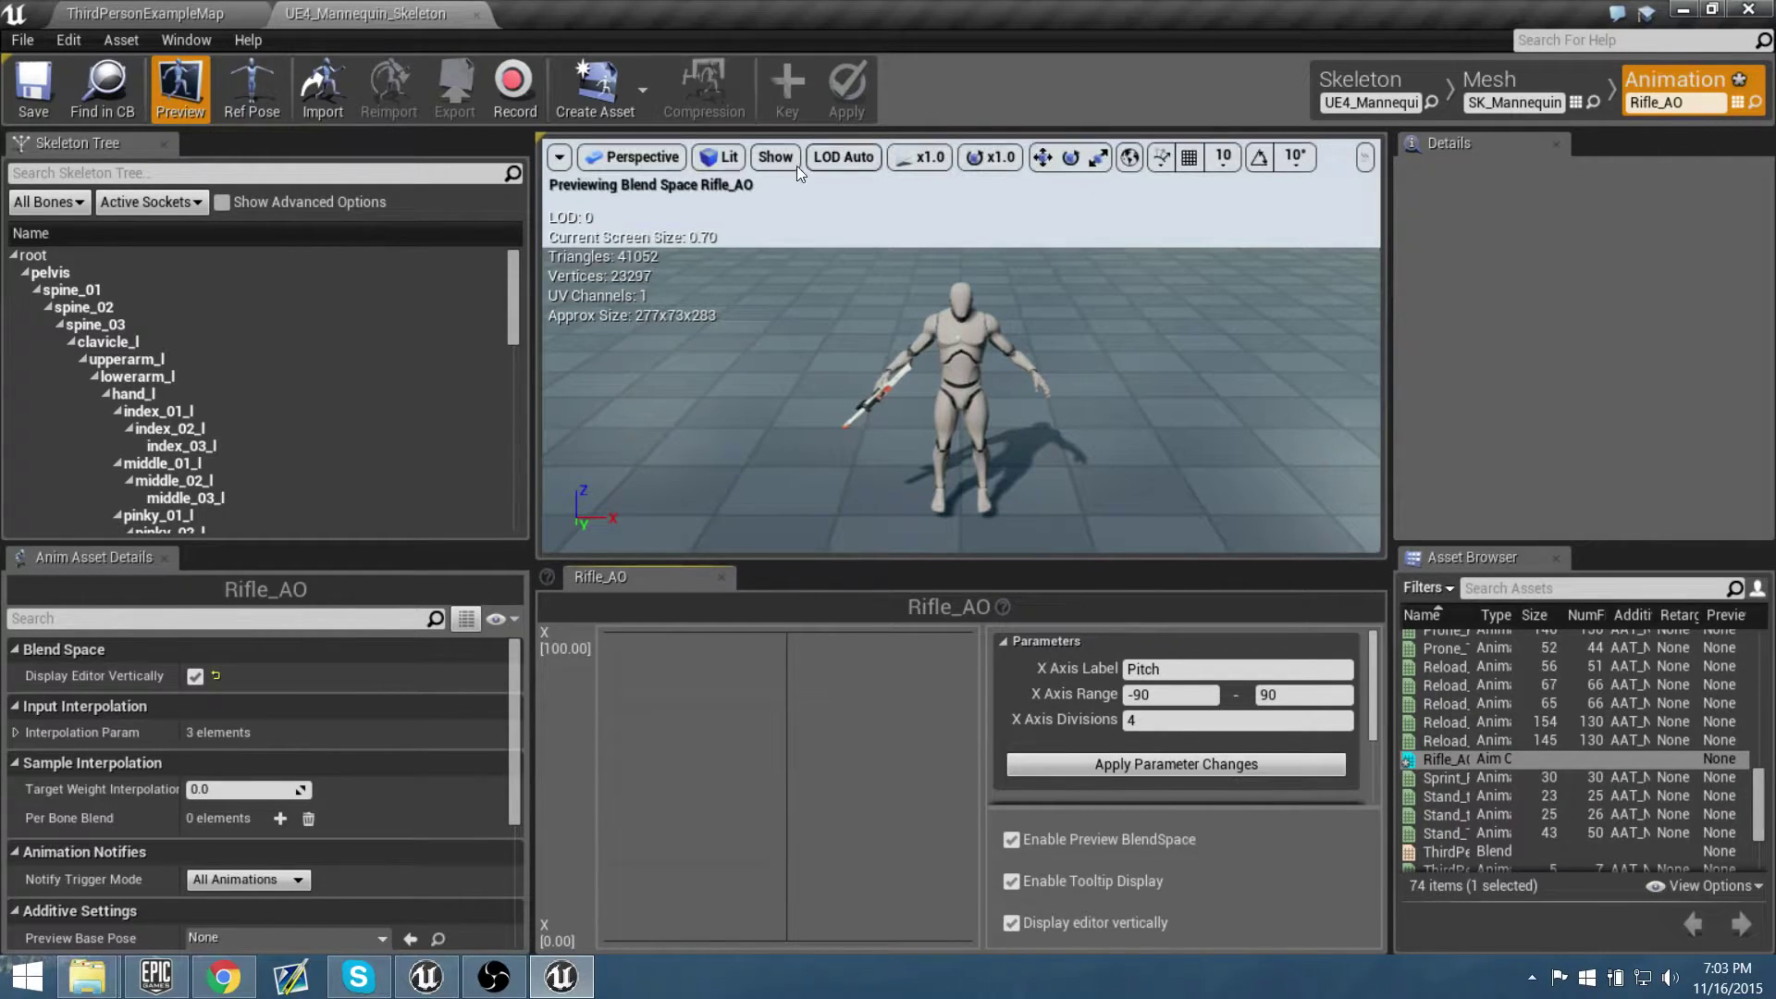
Apply the Pitch axis parameters to Rifle_AO, then open the Aim_Space_Ironsights animation and frame the mannequin up close
left_click(1169, 768)
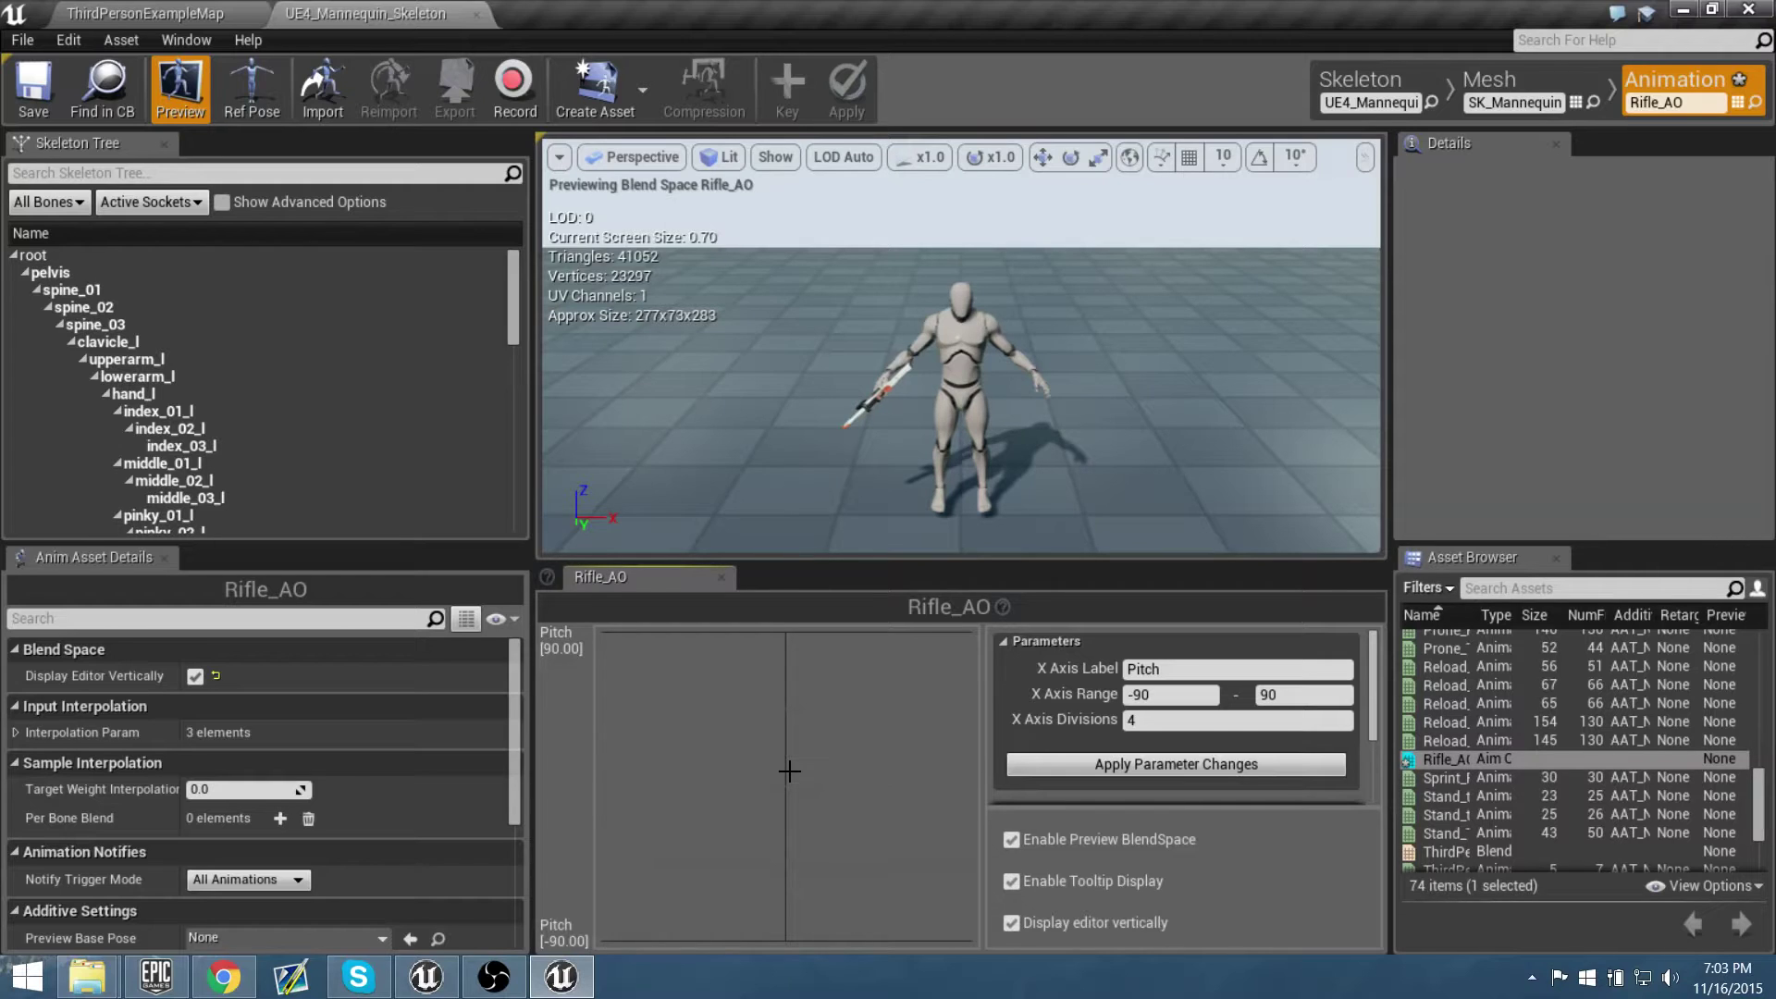
scroll(1434, 672, "up", 15)
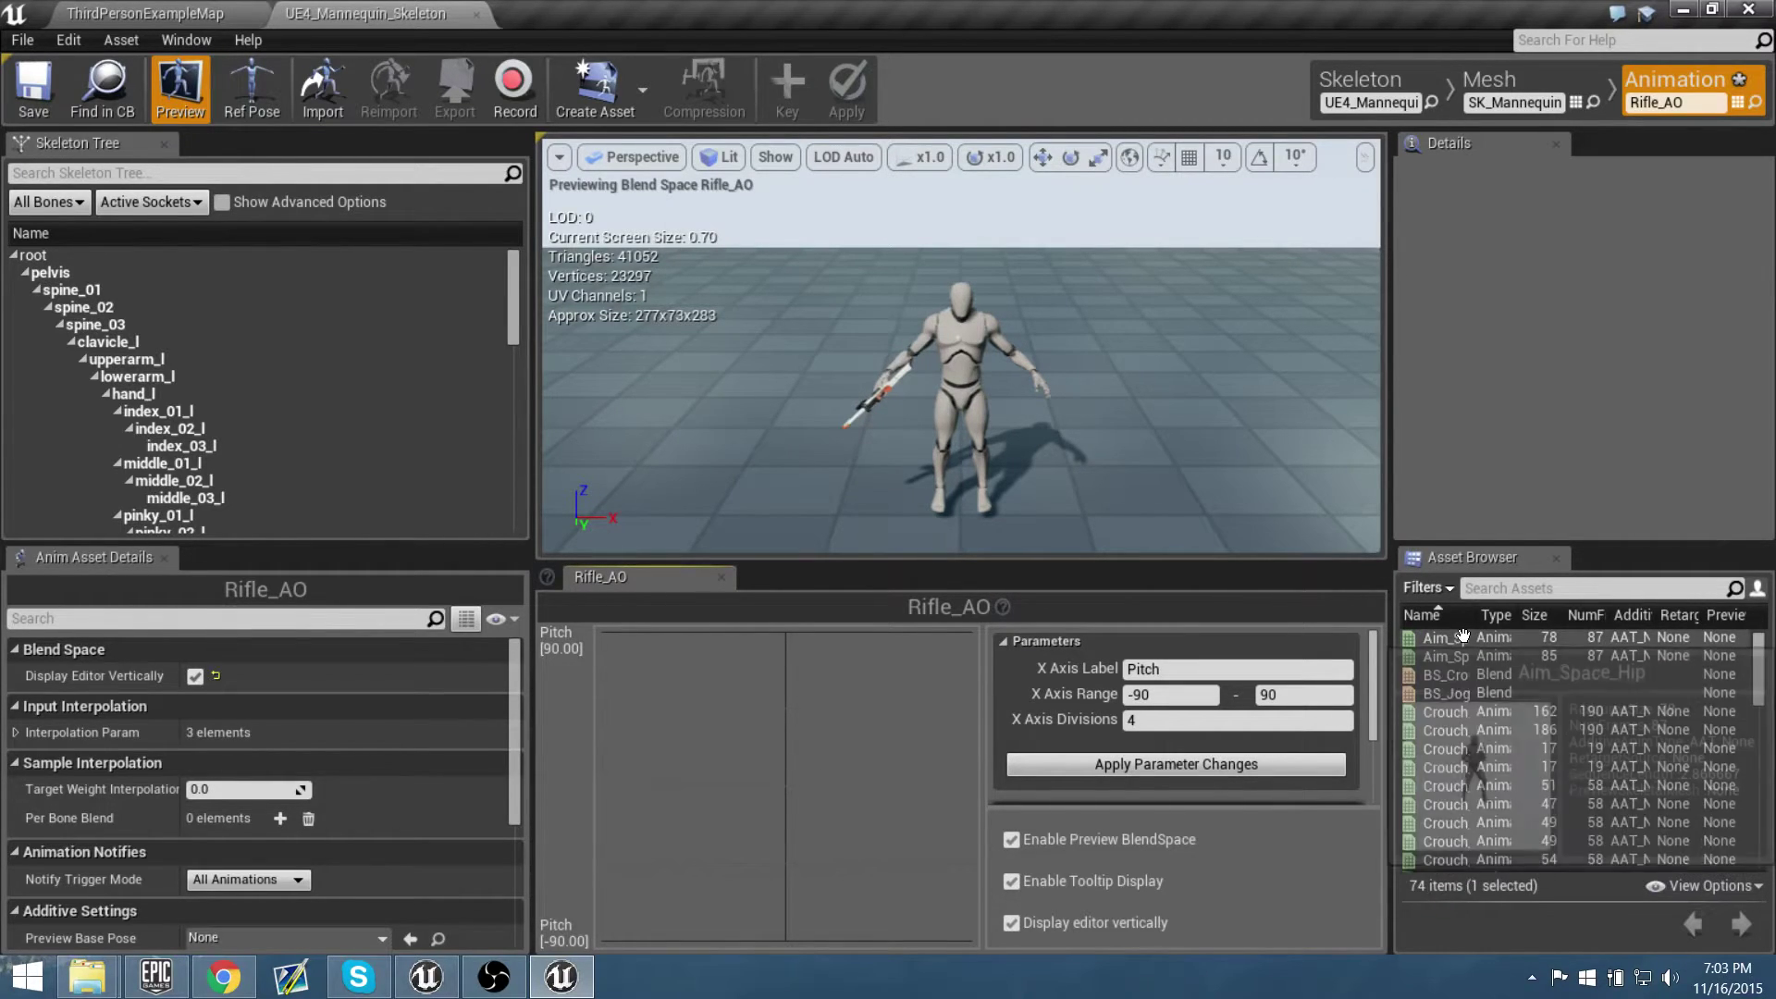
mouse_move(1455, 658)
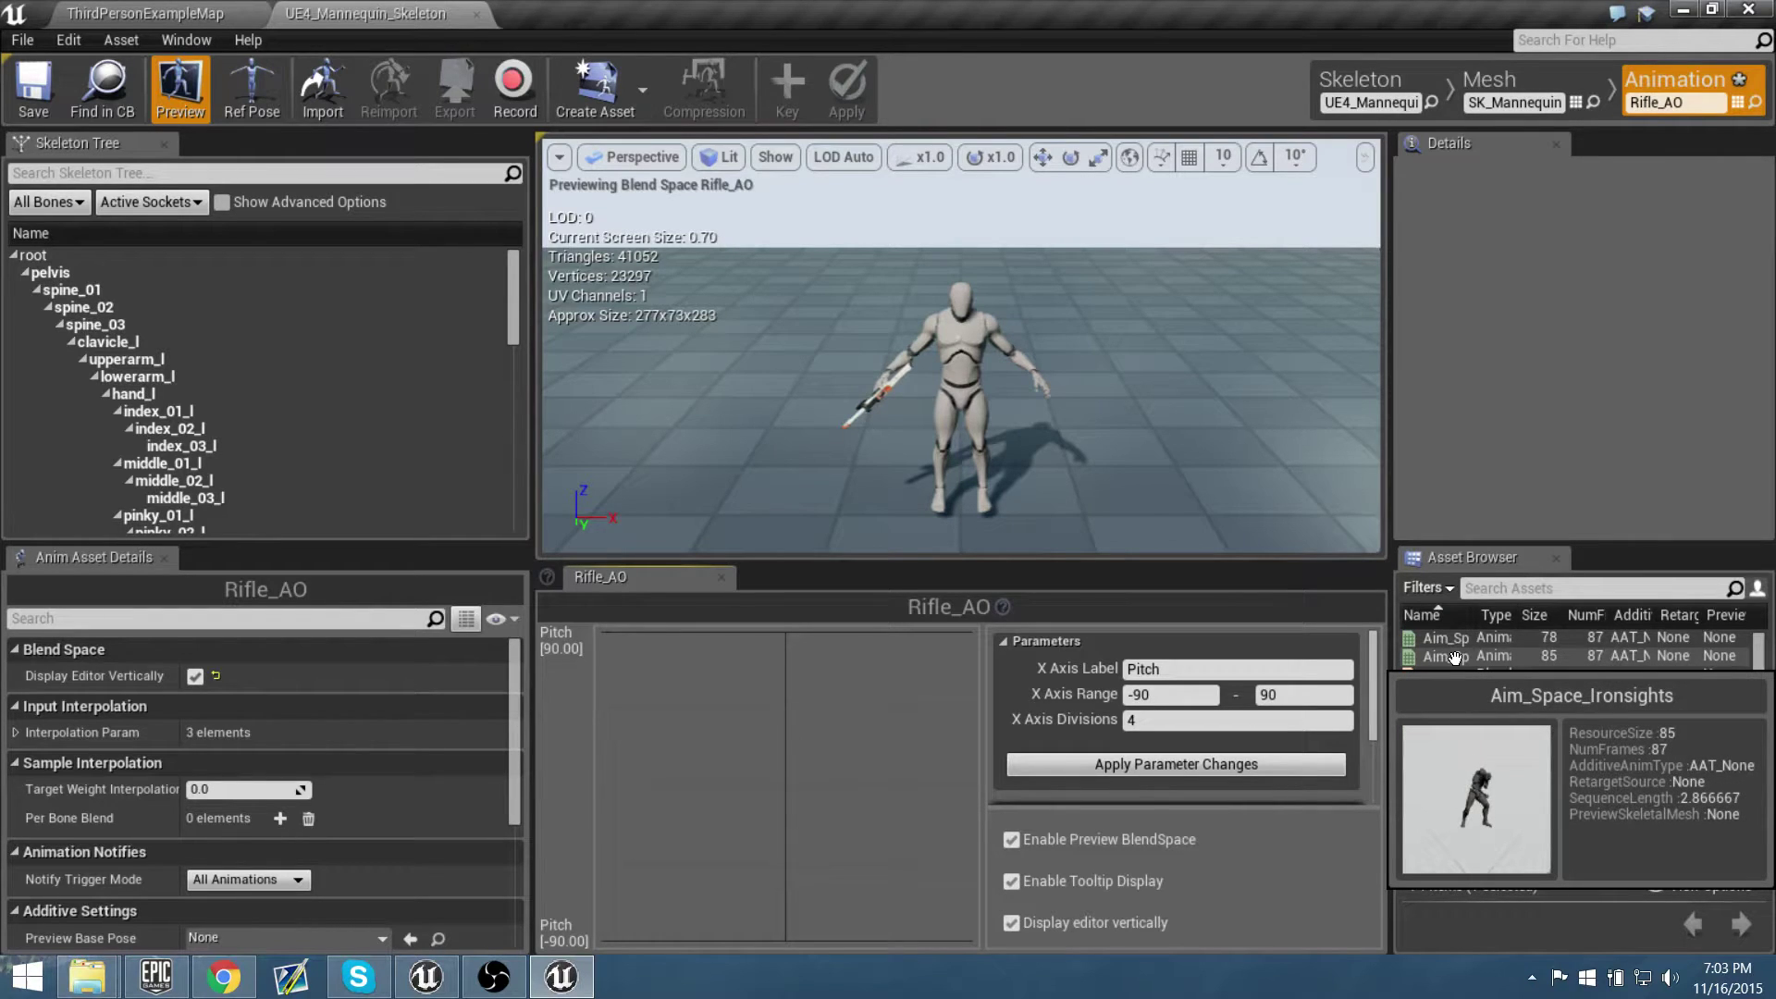
double_click(1454, 657)
right_click_drag(1069, 469, 1258, 477)
right_click_drag(1065, 435, 1076, 435)
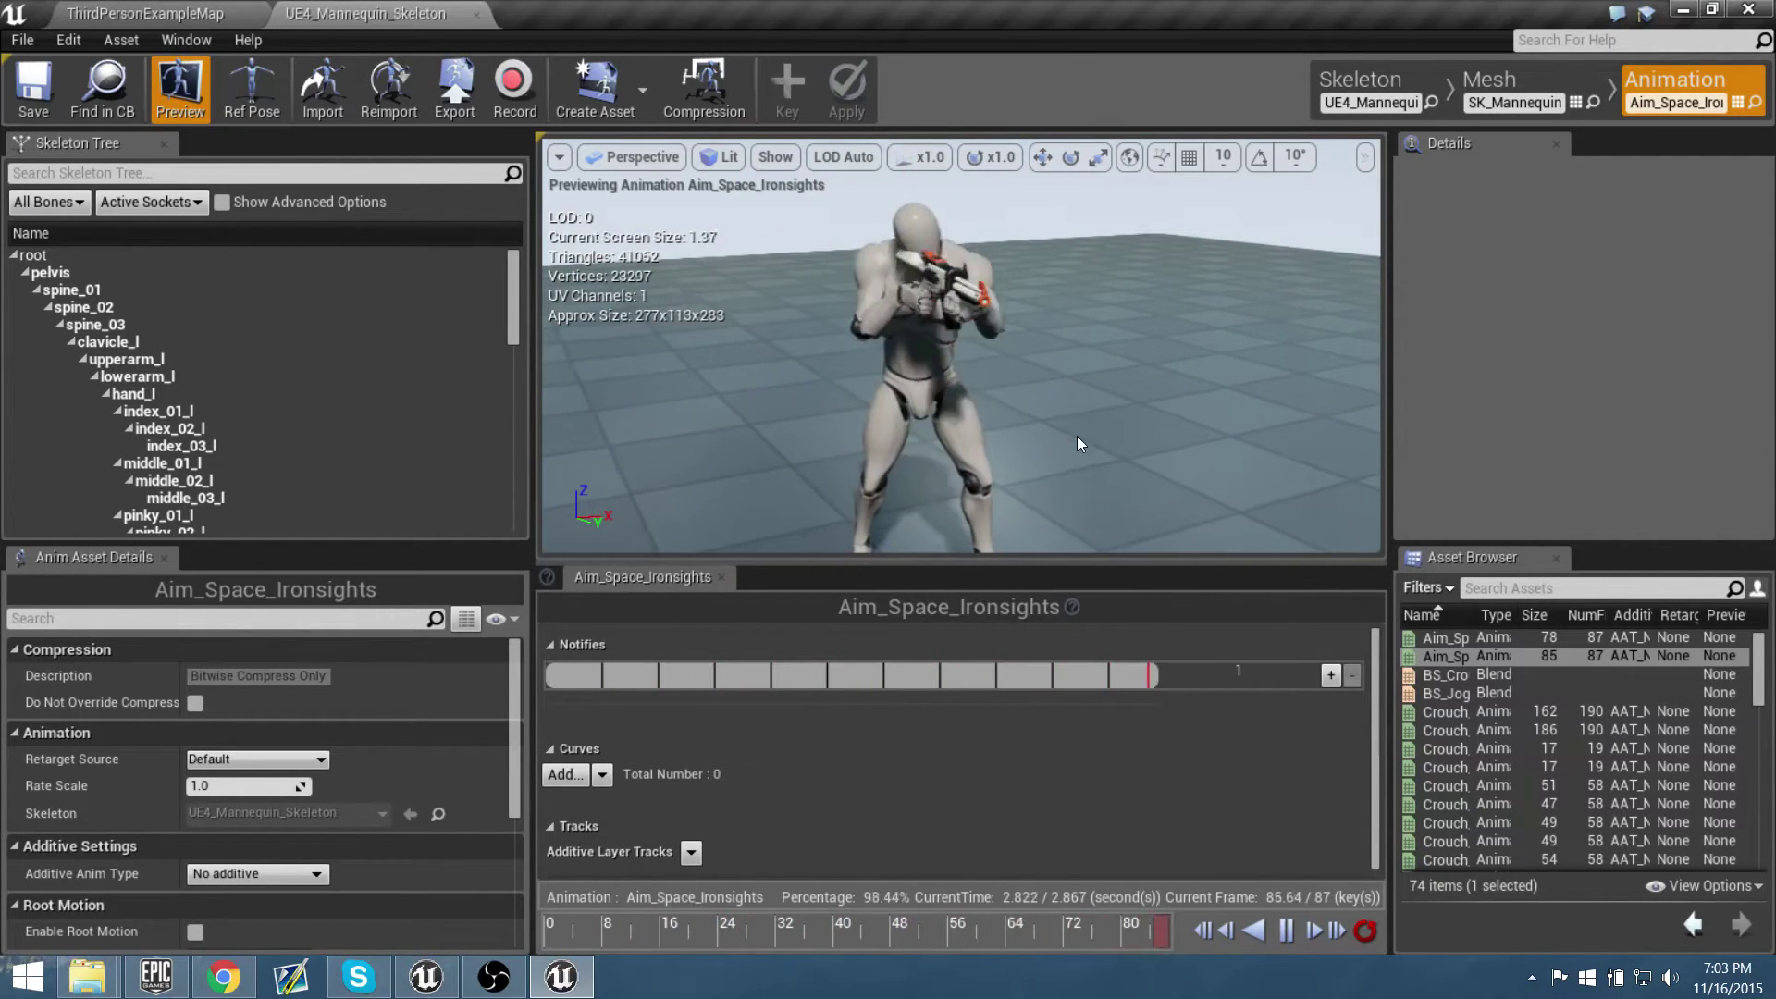
Pause the Aim_Space_Ironsights preview and set it to frame 0, the straight-ahead aiming pose
left_click(1286, 930)
left_click_drag(954, 929, 547, 941)
right_click_drag(1016, 441, 980, 430)
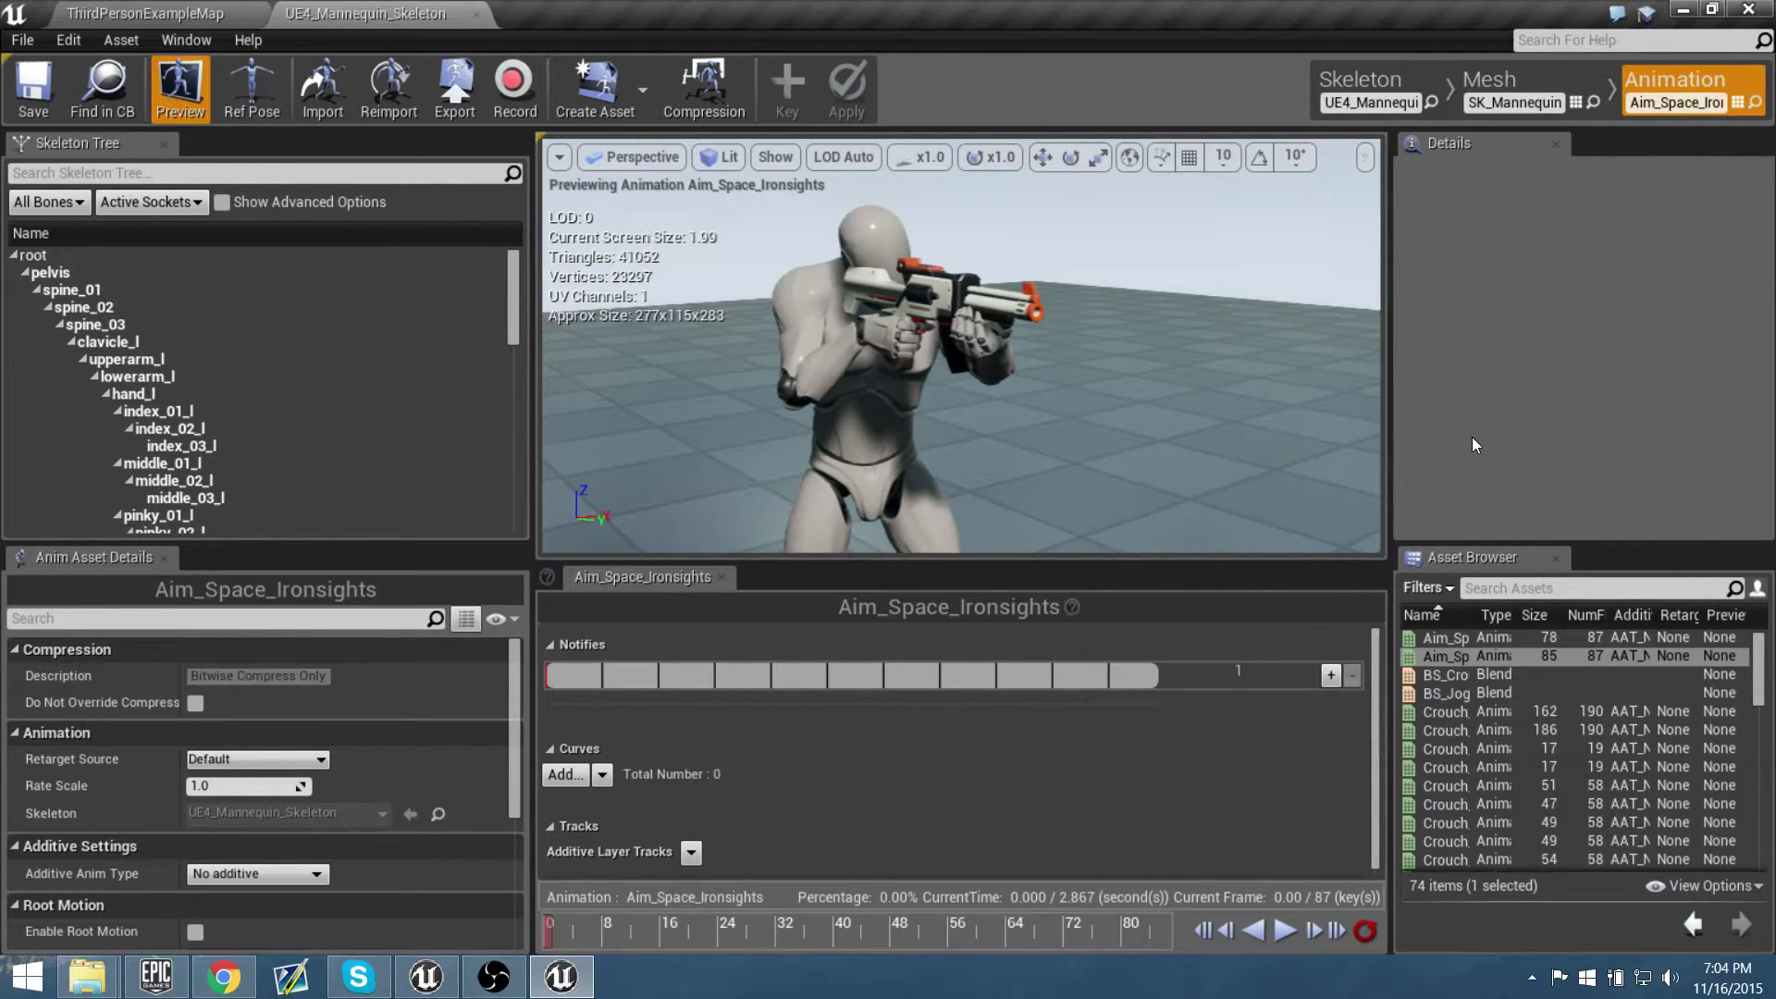
Examine the aiming pose in the Skeleton and Mesh modes, then return to Animation mode with Aim_Space_Ironsights
left_click(1483, 78)
left_click(1356, 76)
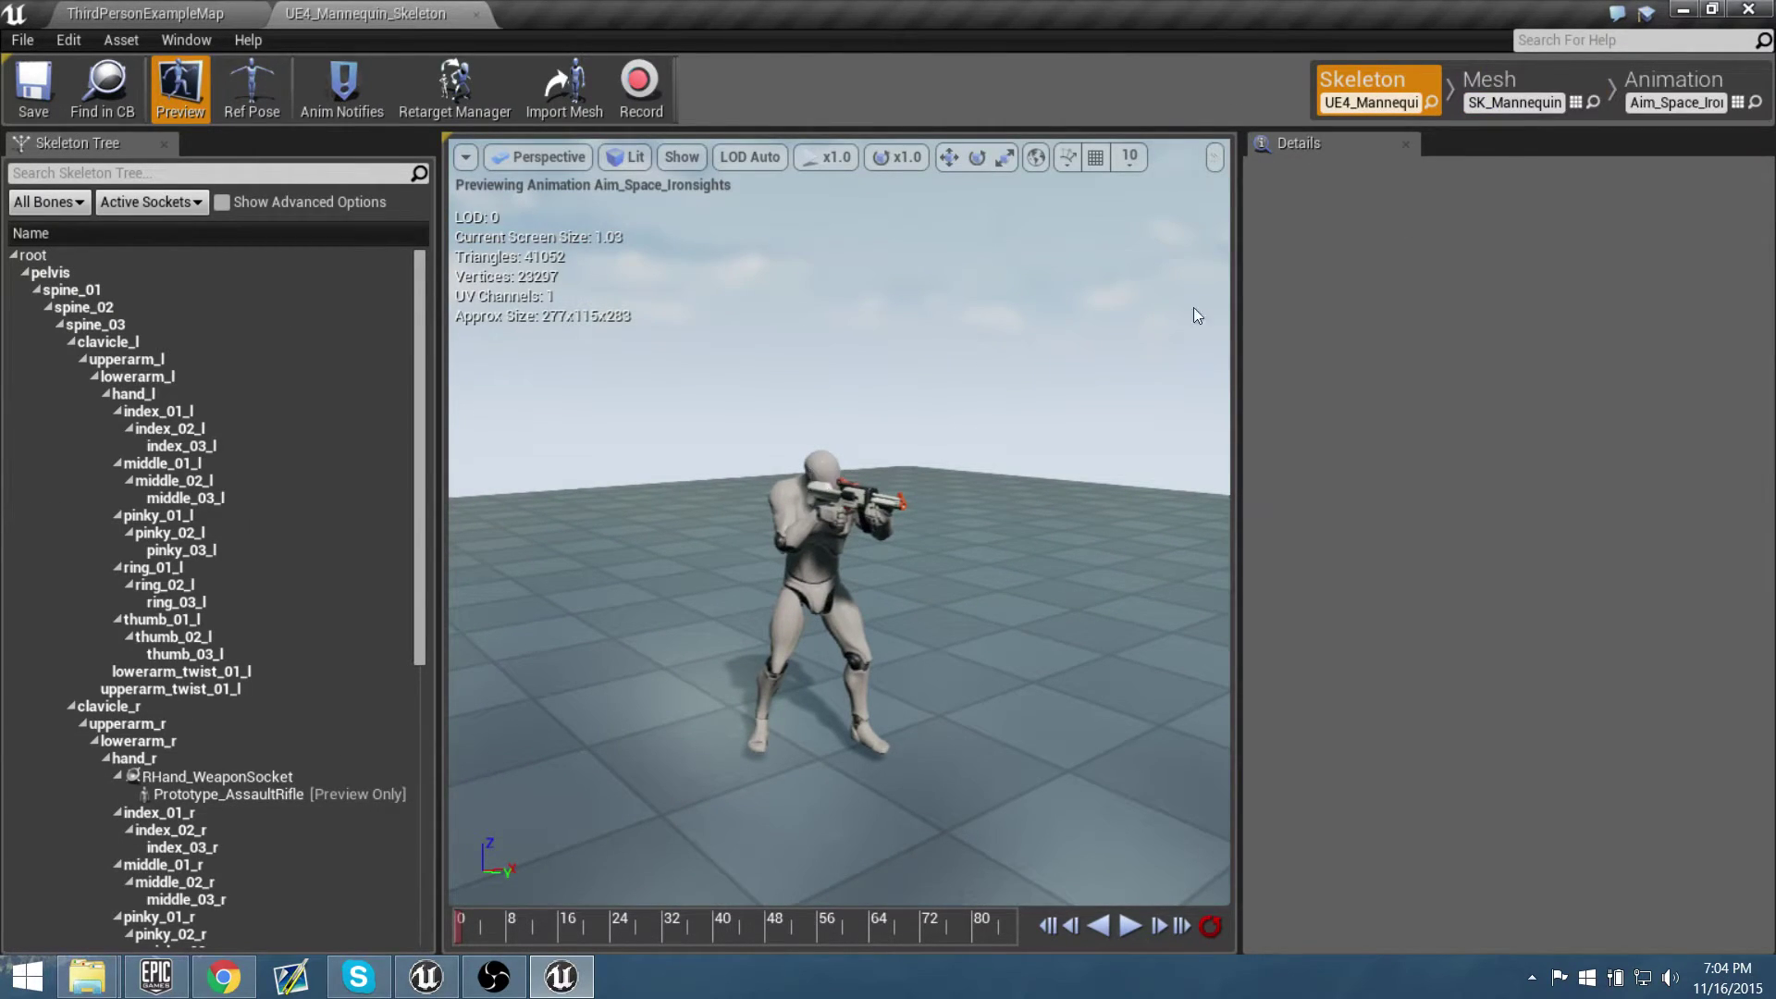
right_click_drag(888, 518, 824, 532)
right_click_drag(1041, 341, 1041, 343)
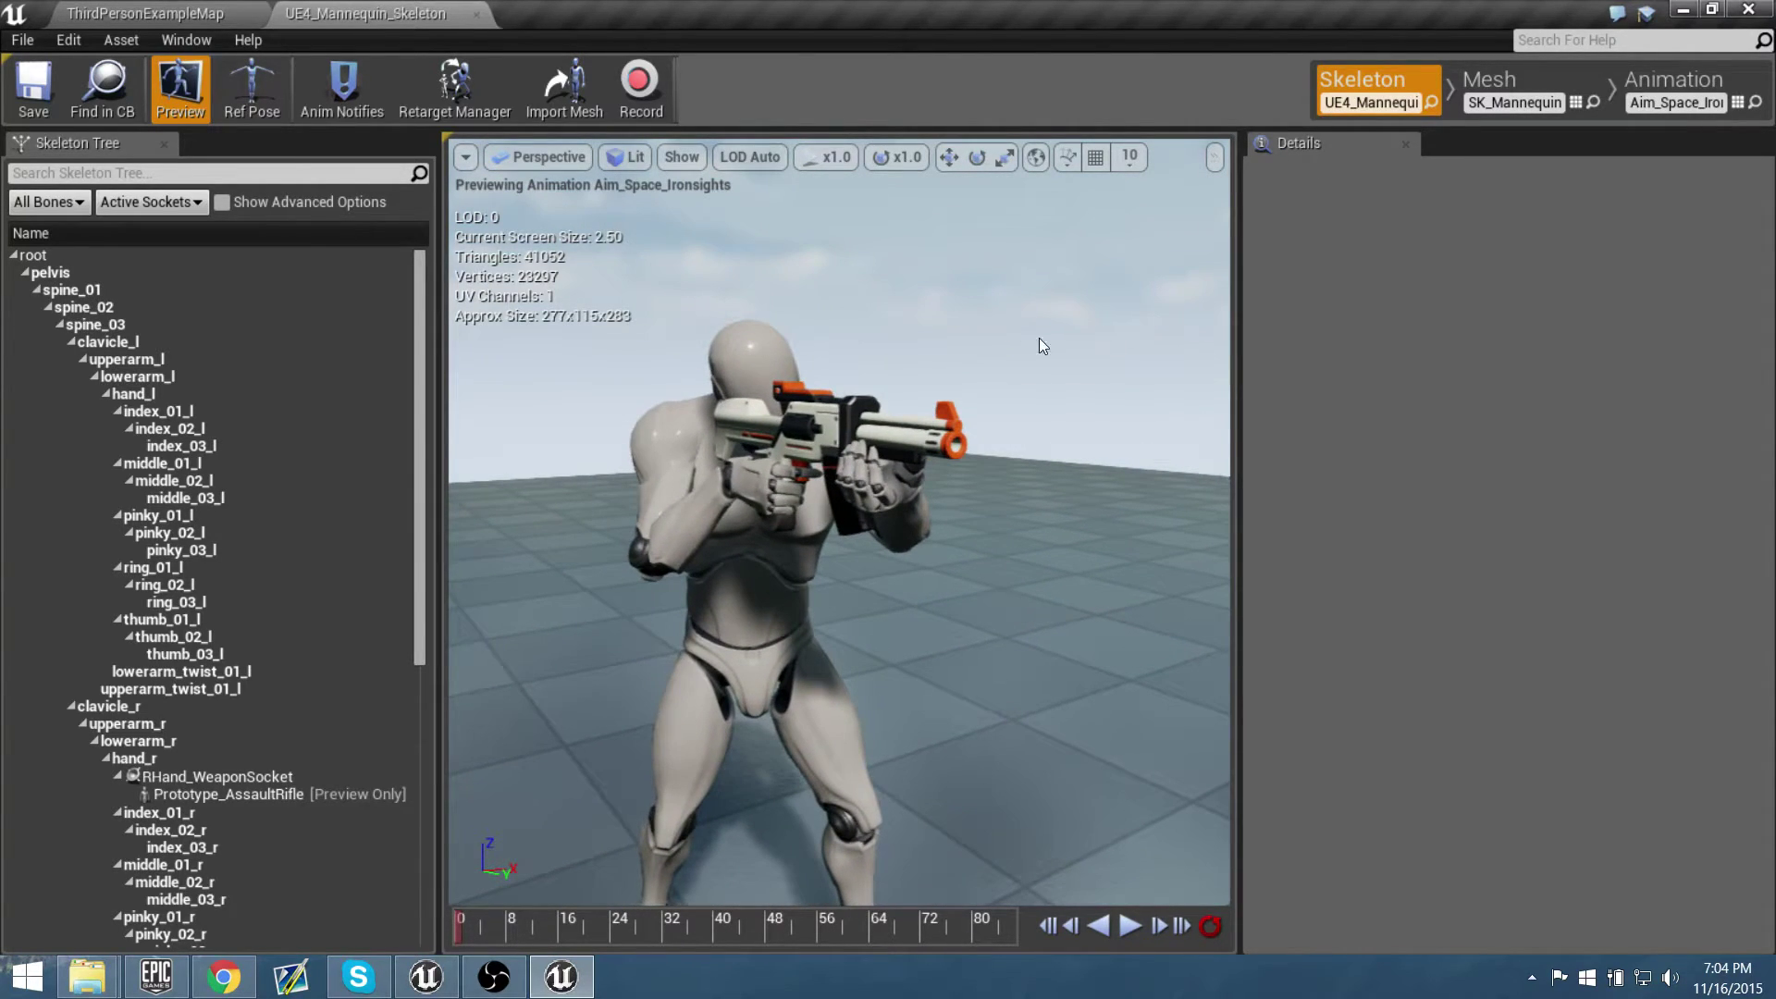
left_click(1491, 82)
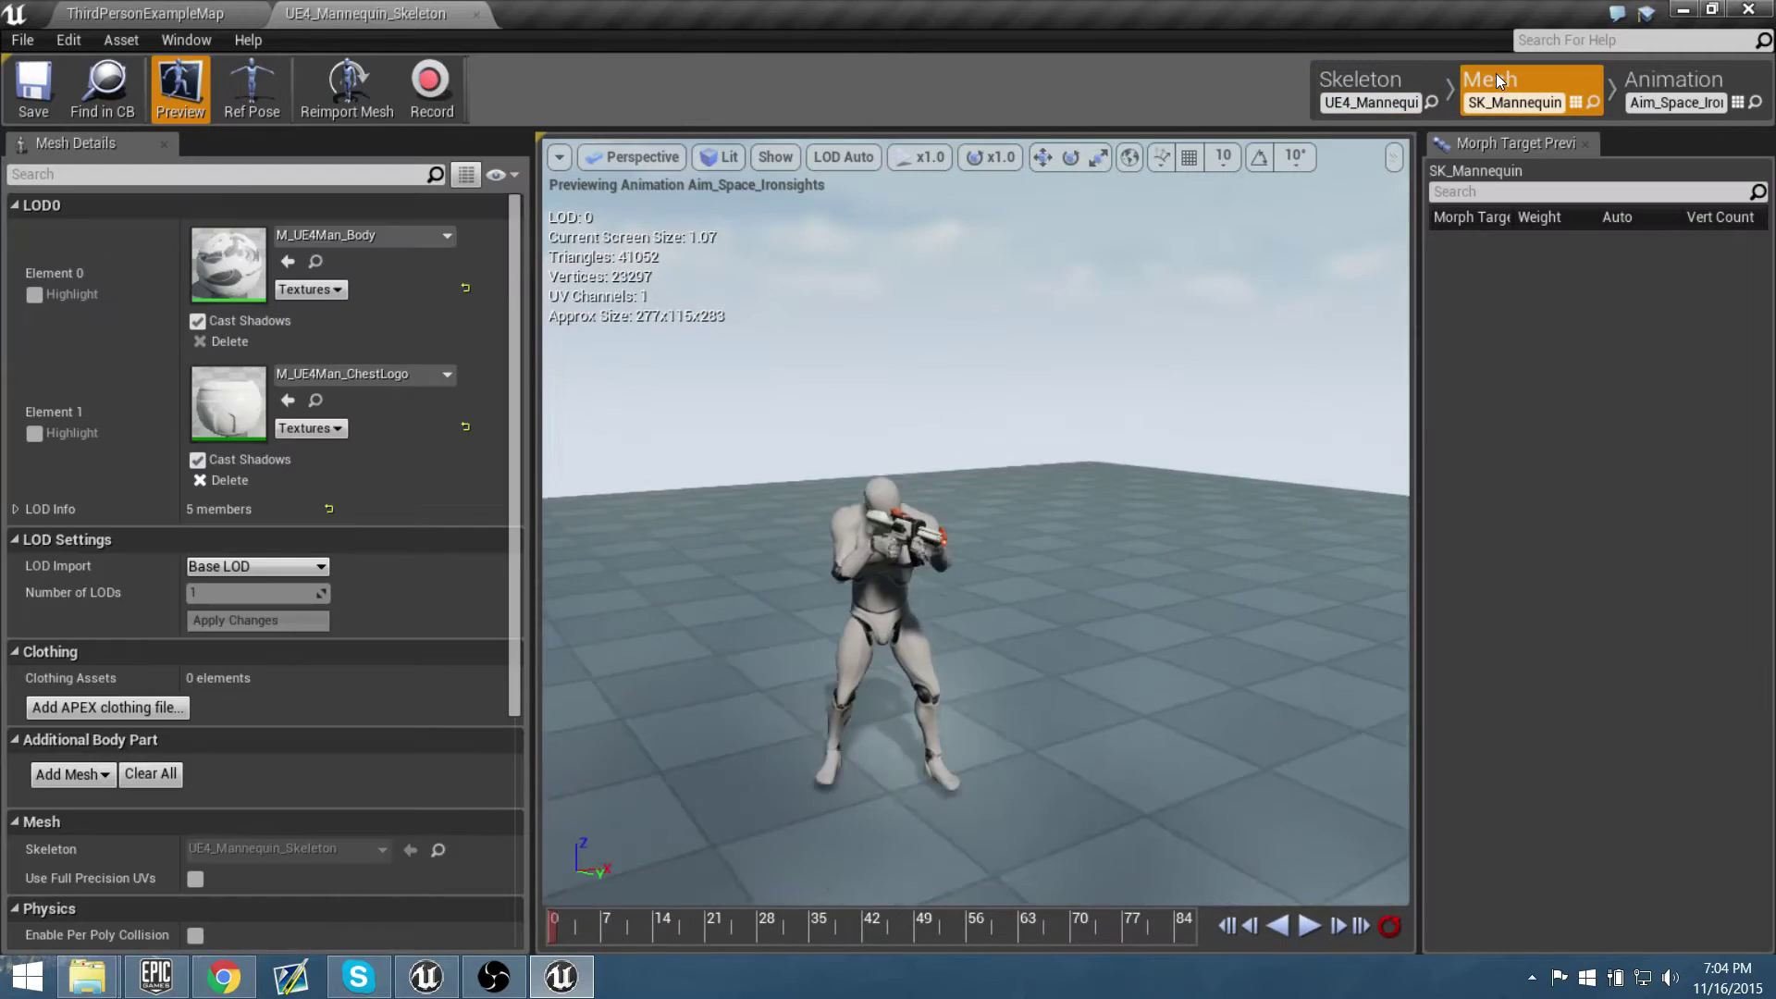
left_click(1632, 80)
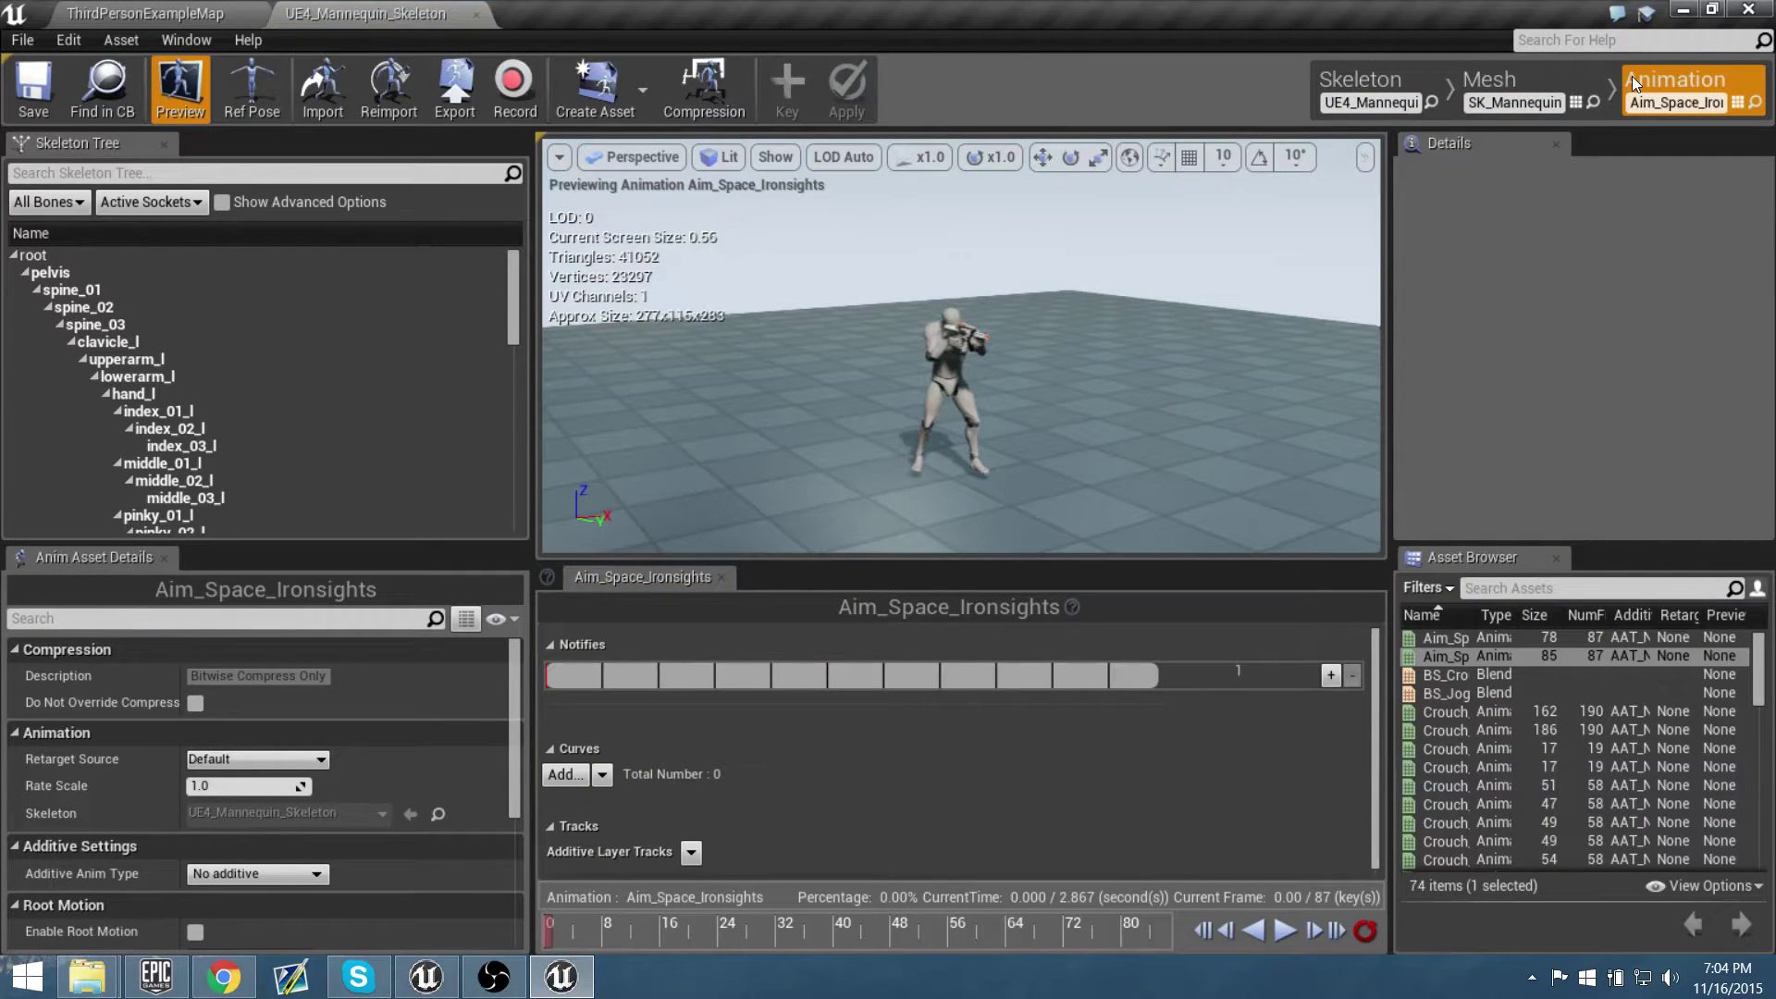
right_click_drag(1048, 381, 1034, 430)
key("w")
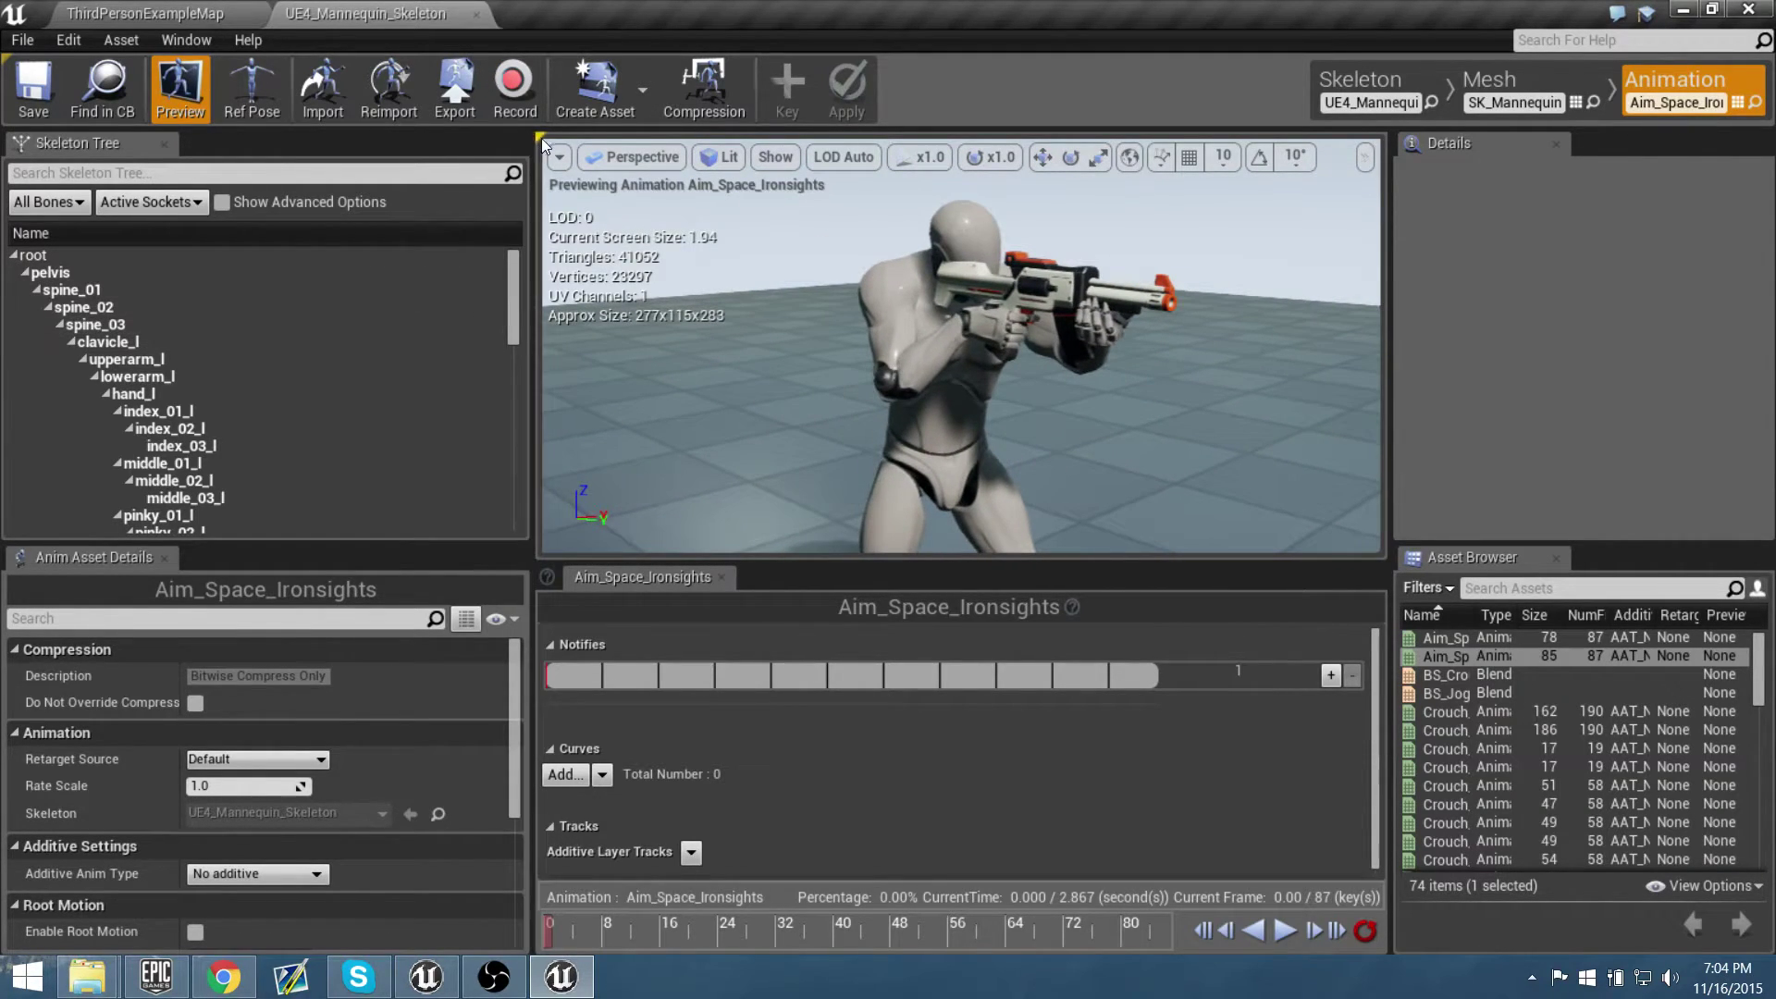
Record the frame 0 pose as a new animation named Rifle_AO_CC in Mannequin/Animations and stop the recording
left_click(517, 92)
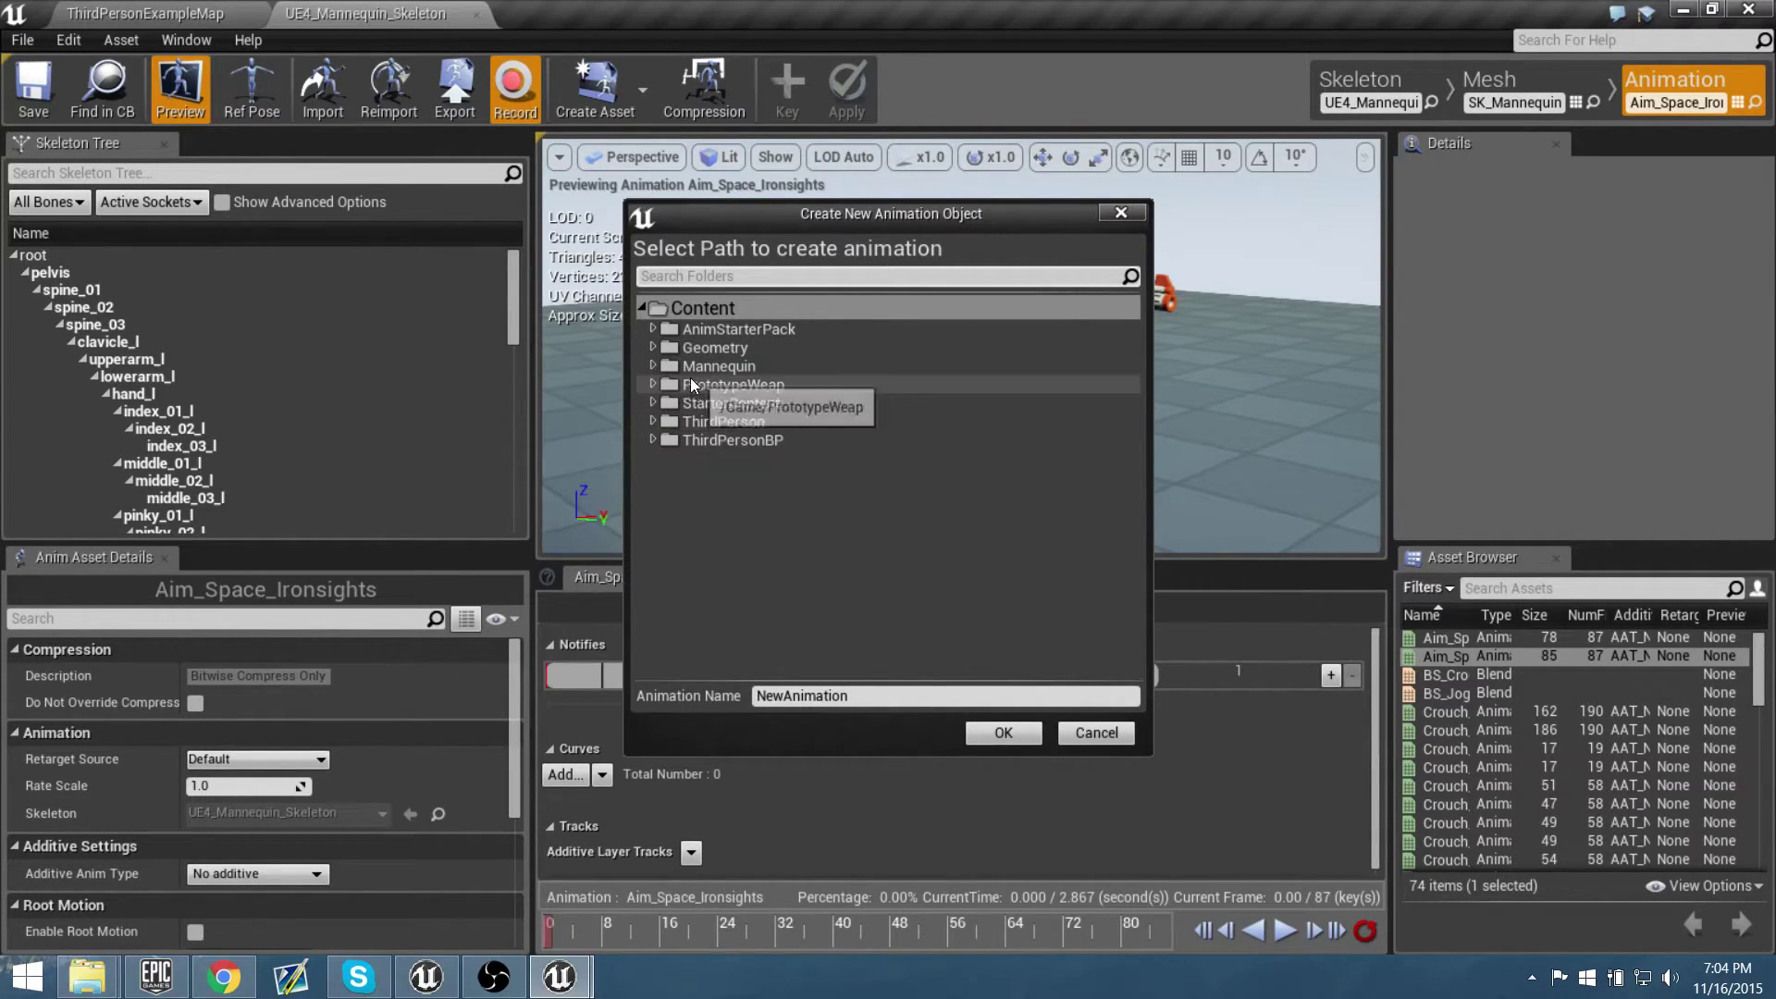
left_click(653, 367)
left_click(719, 382)
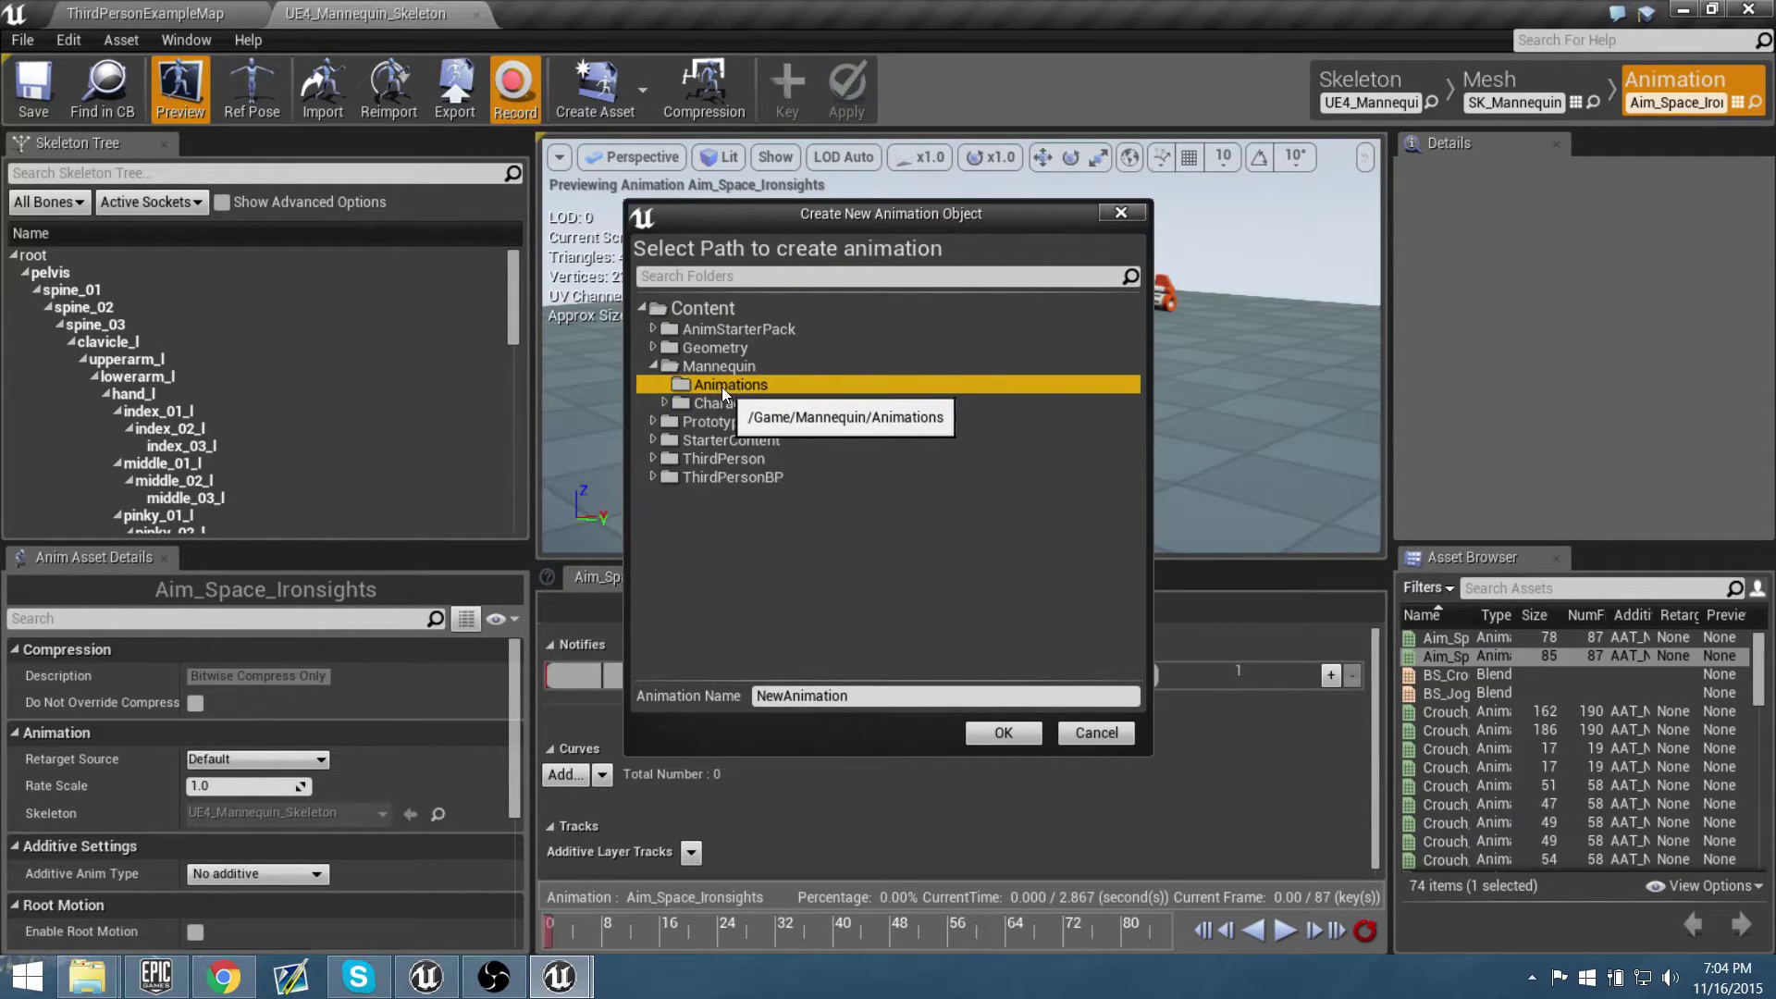
left_click_drag(874, 698, 748, 680)
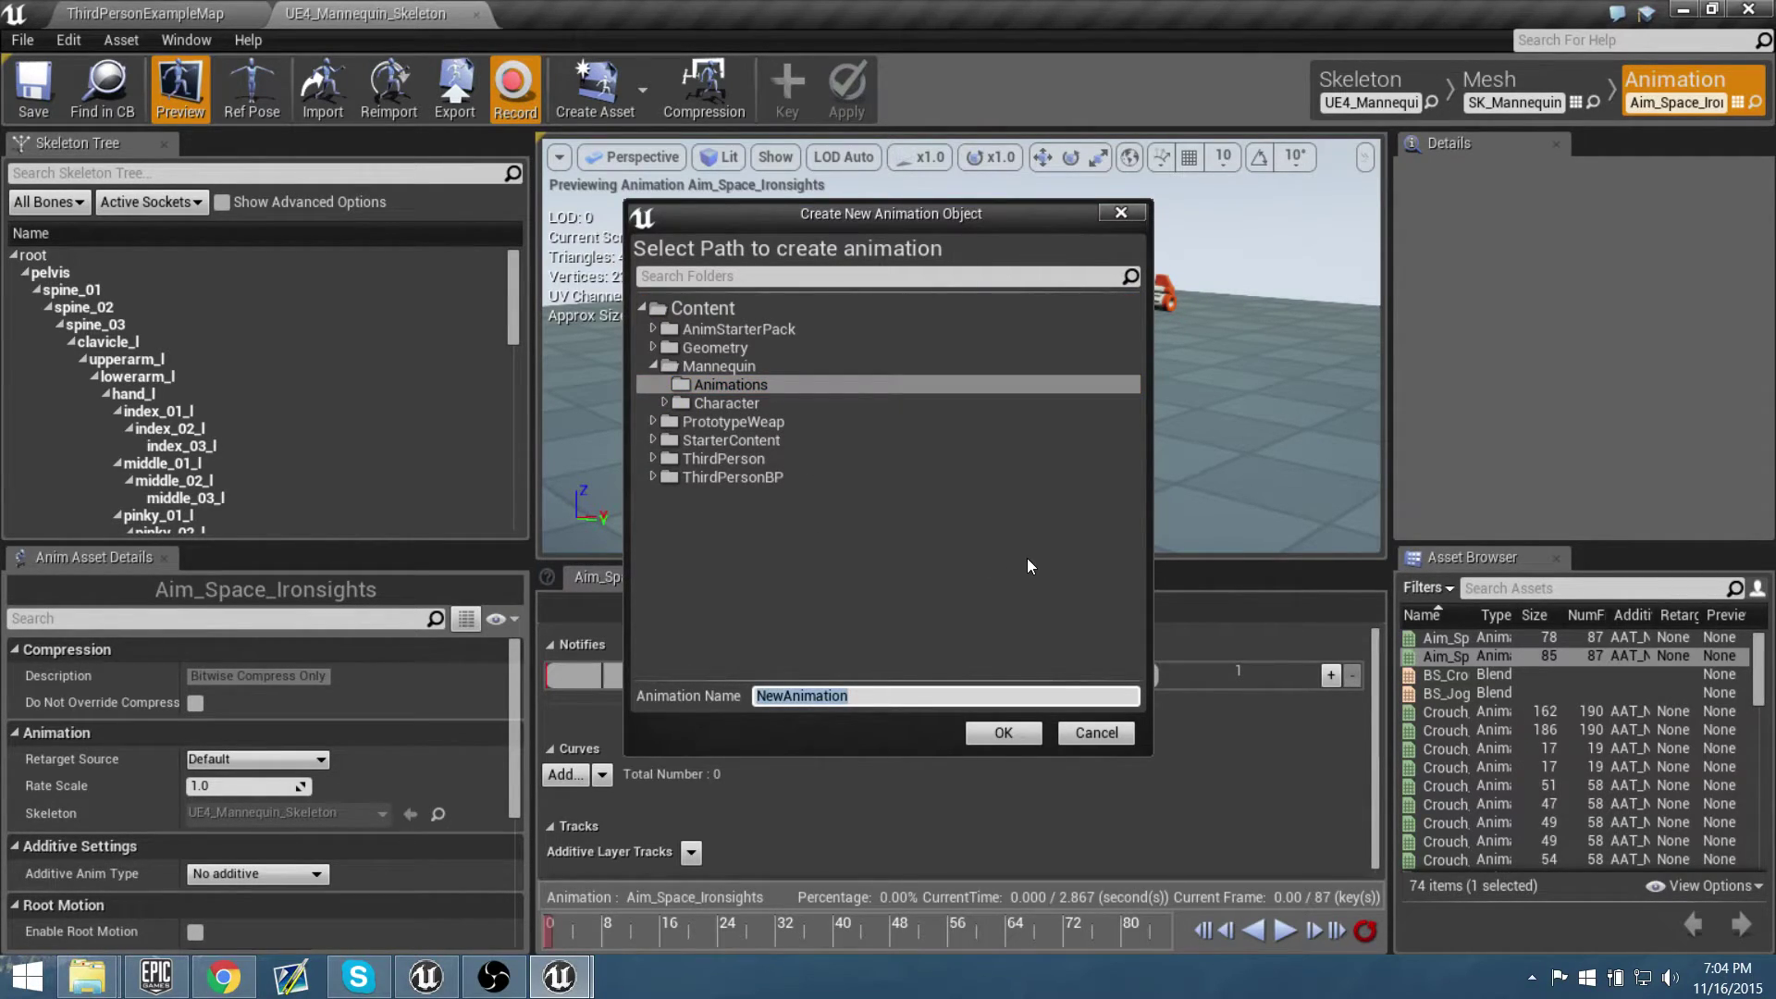
type("Rifle_AO_CC")
left_click(1003, 732)
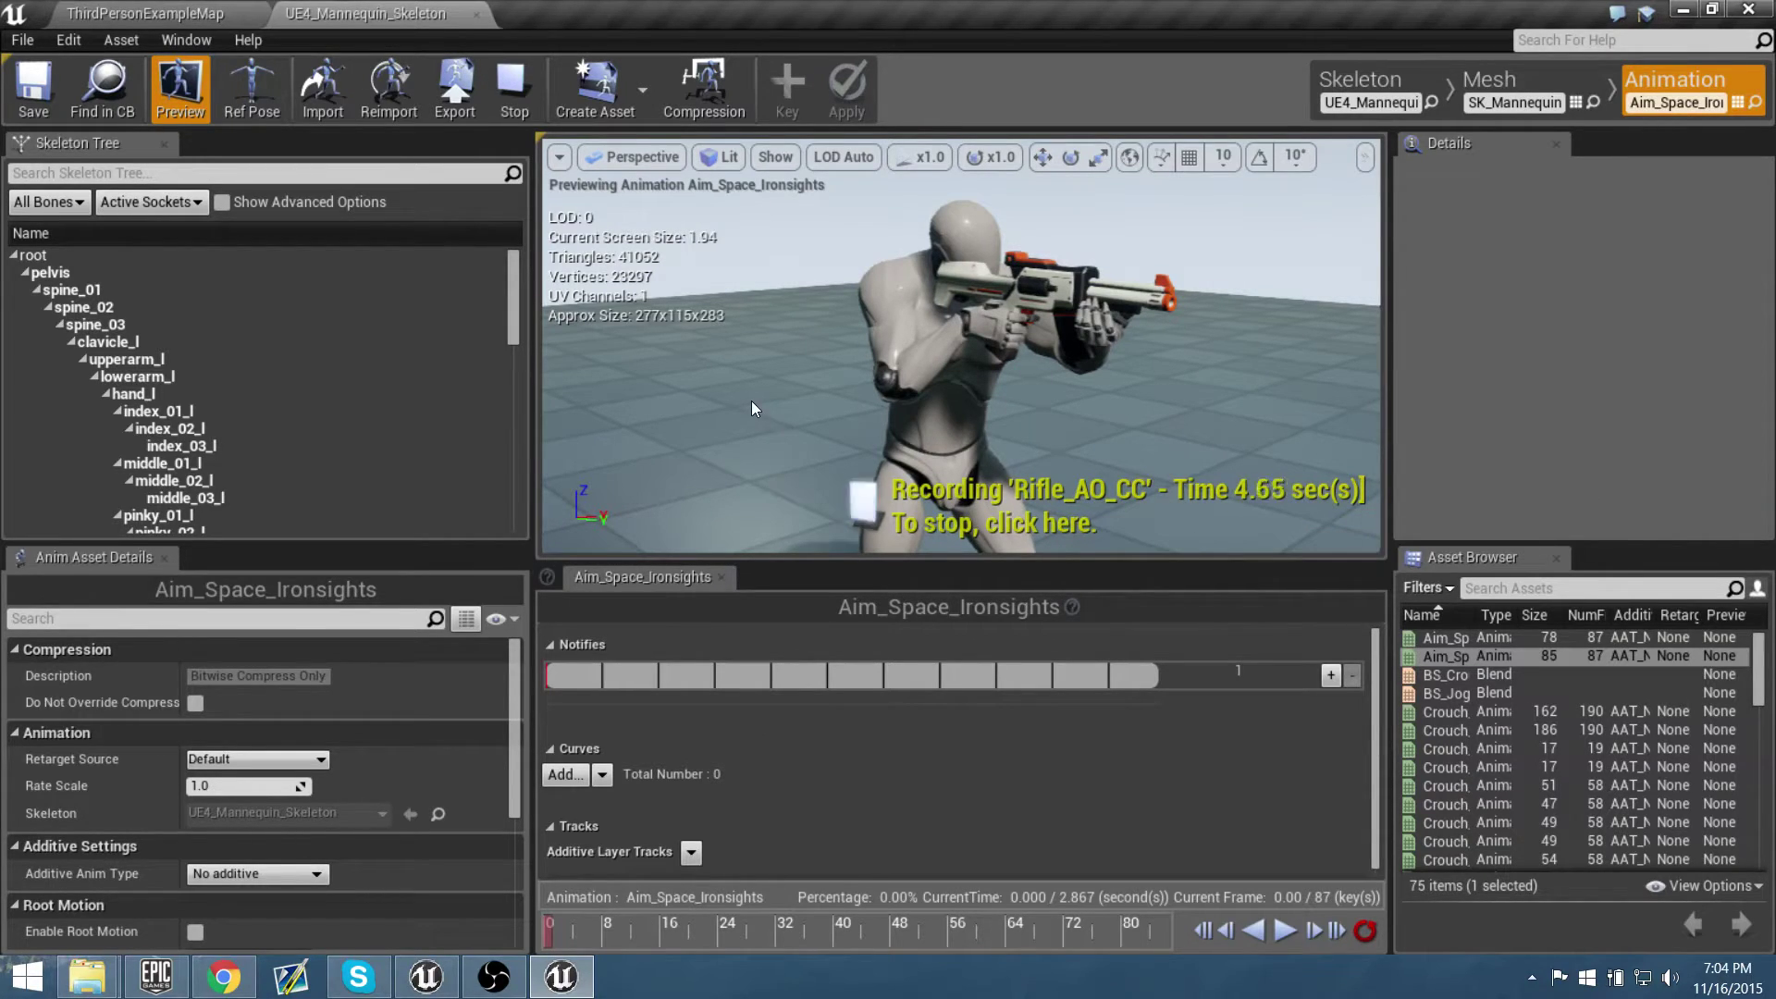
left_click(864, 505)
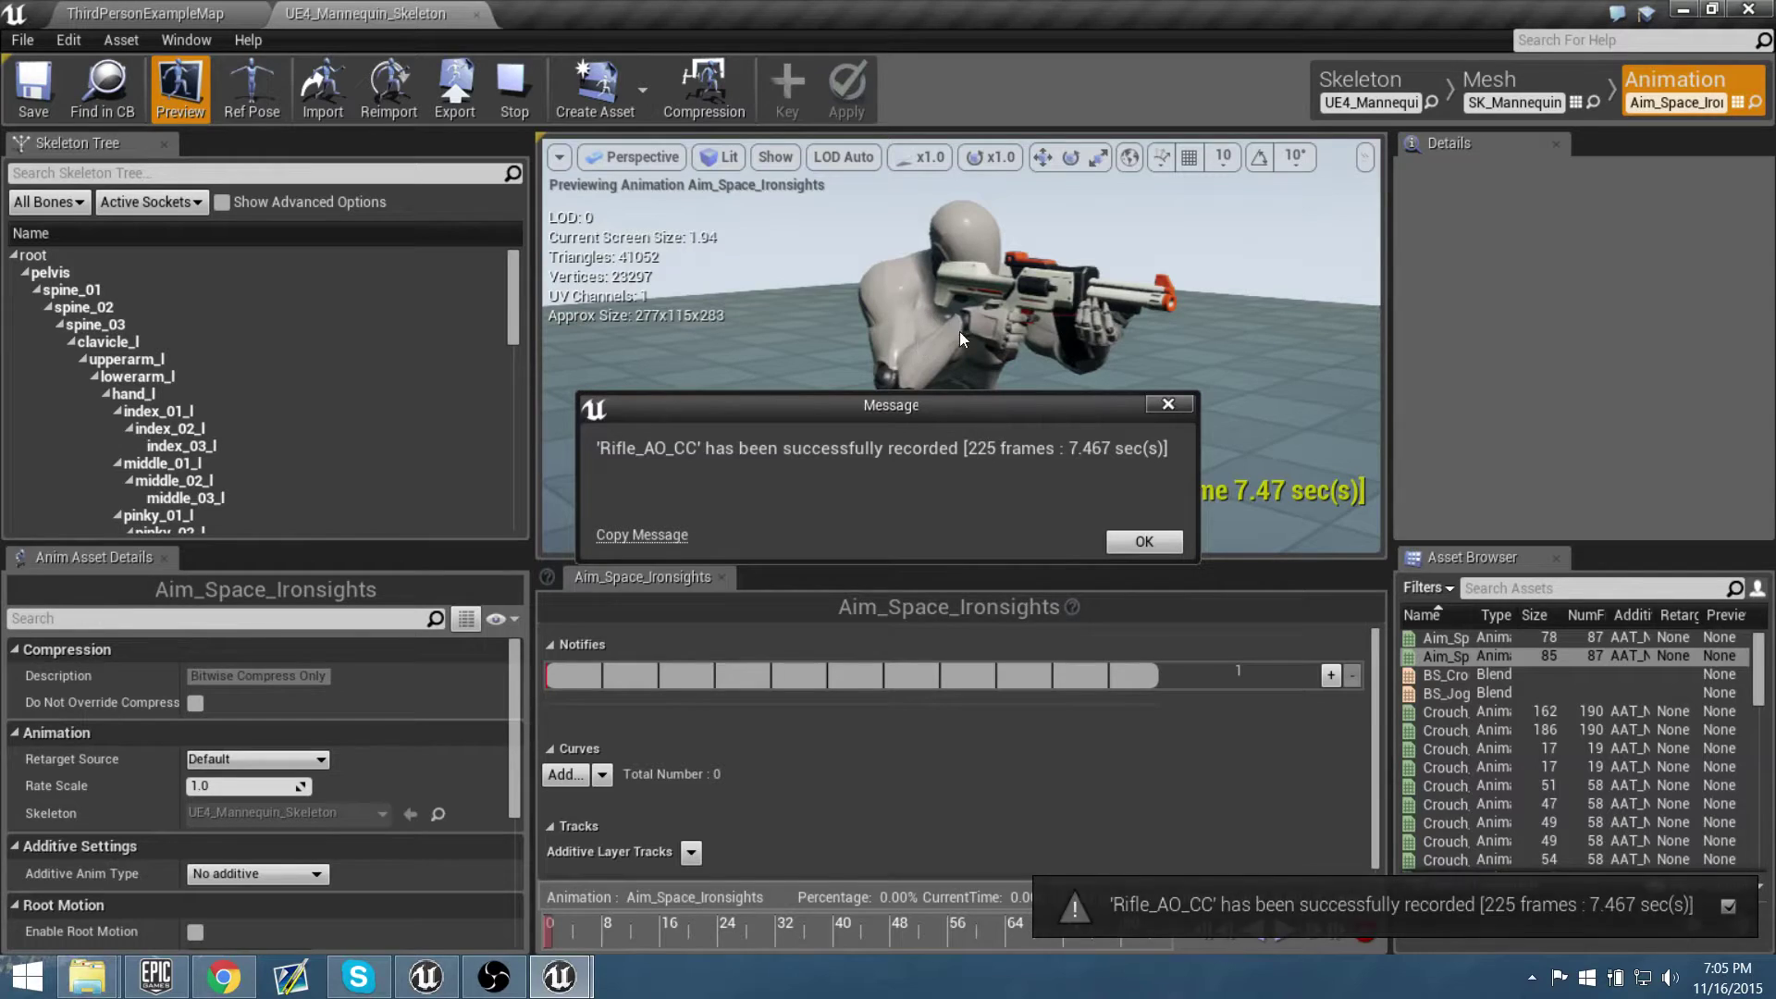
left_click(1156, 540)
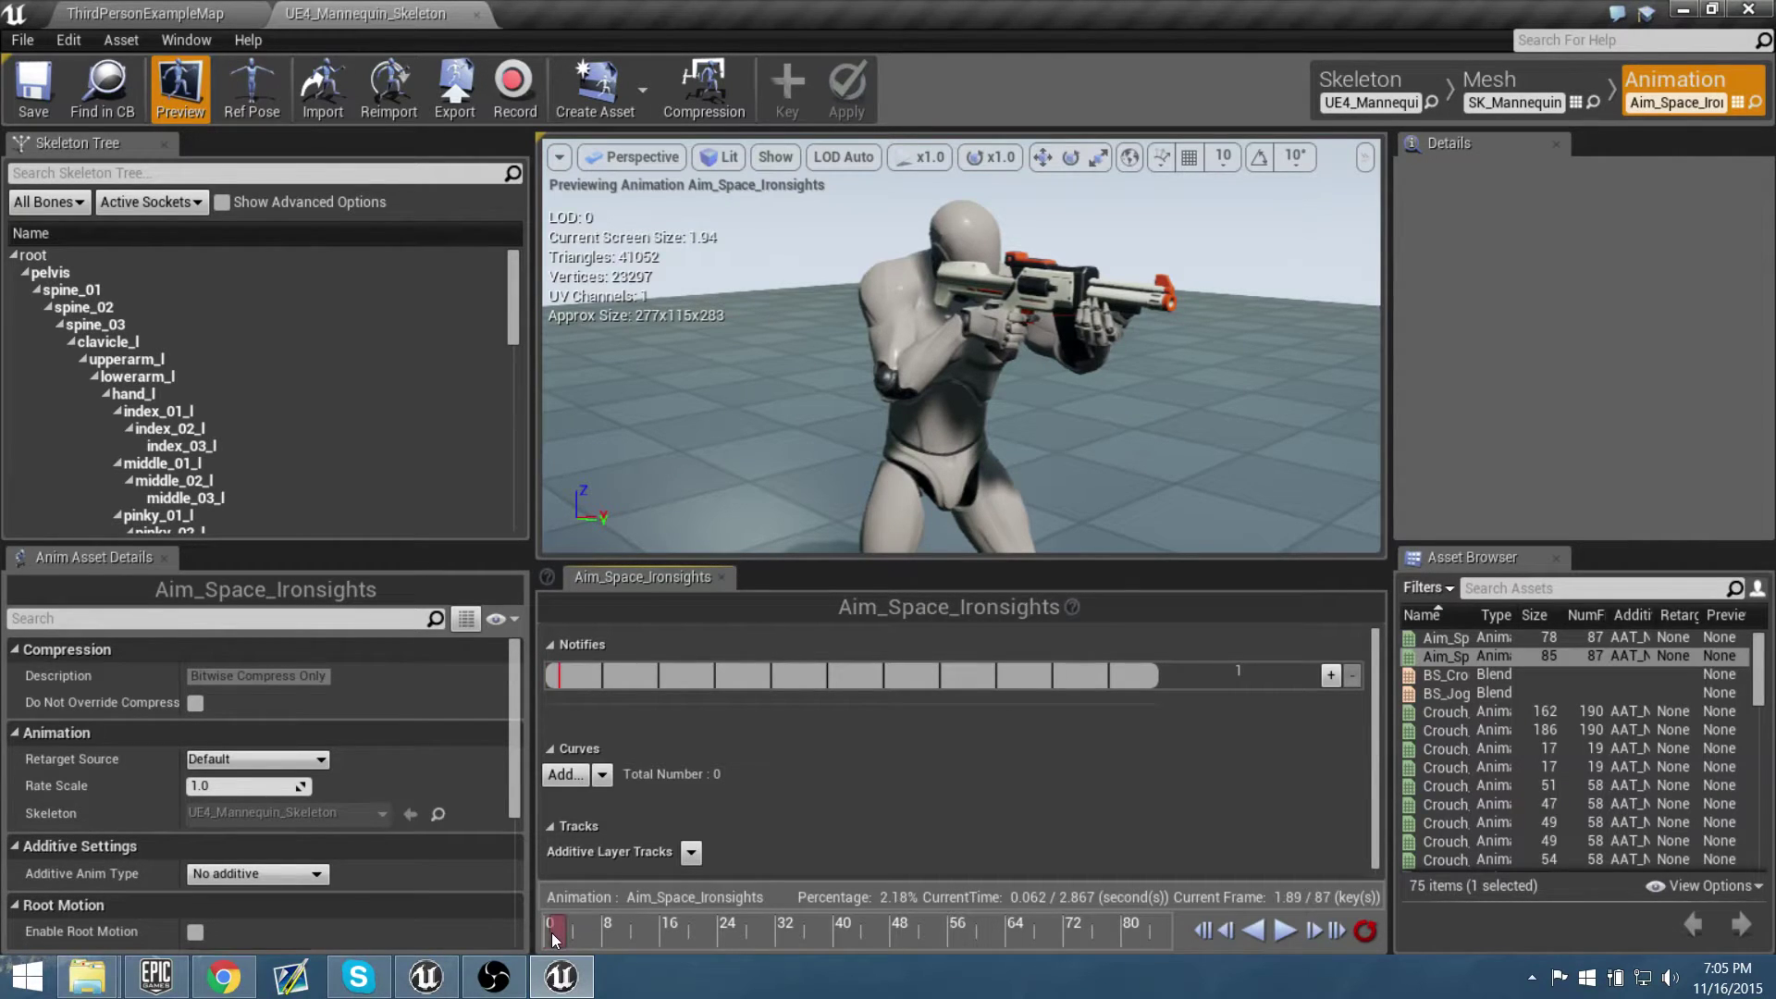
Move Aim_Space_Ironsights to the upward aiming pose at about frame 10 and record it as Rifle_AO_CU in Mannequin/Animations
left_click_drag(555, 932, 616, 925)
right_click_drag(1007, 441, 937, 429)
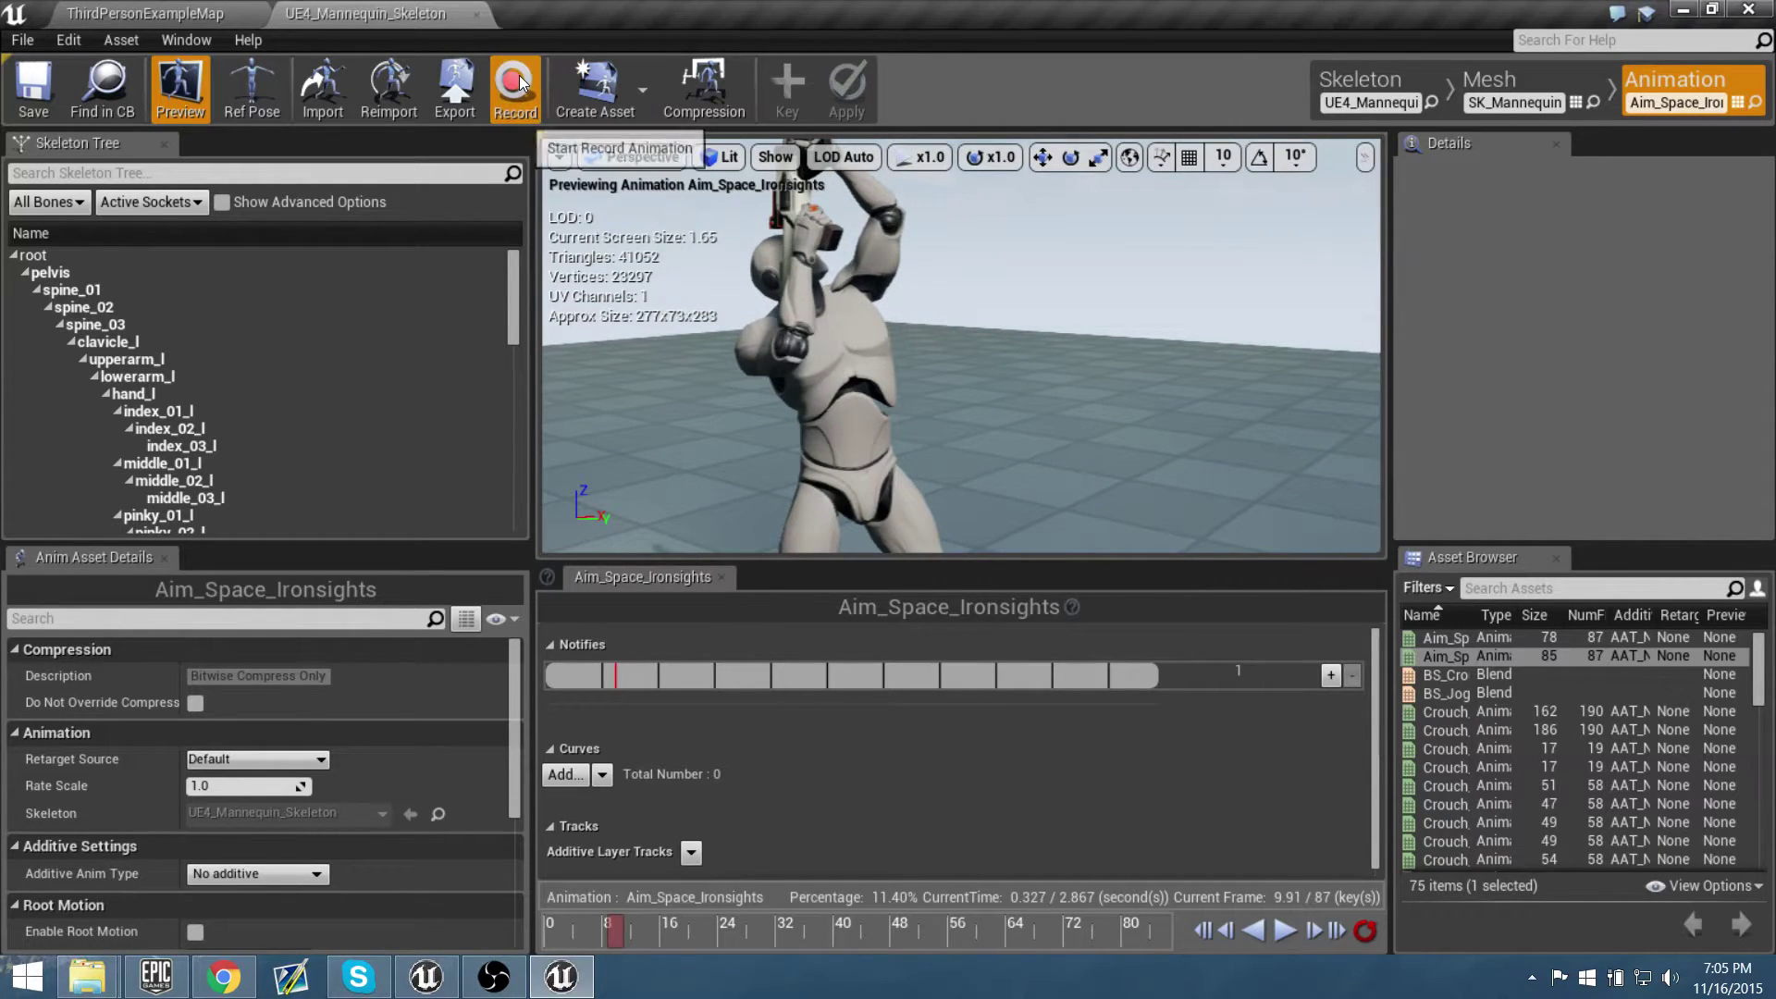
left_click(519, 103)
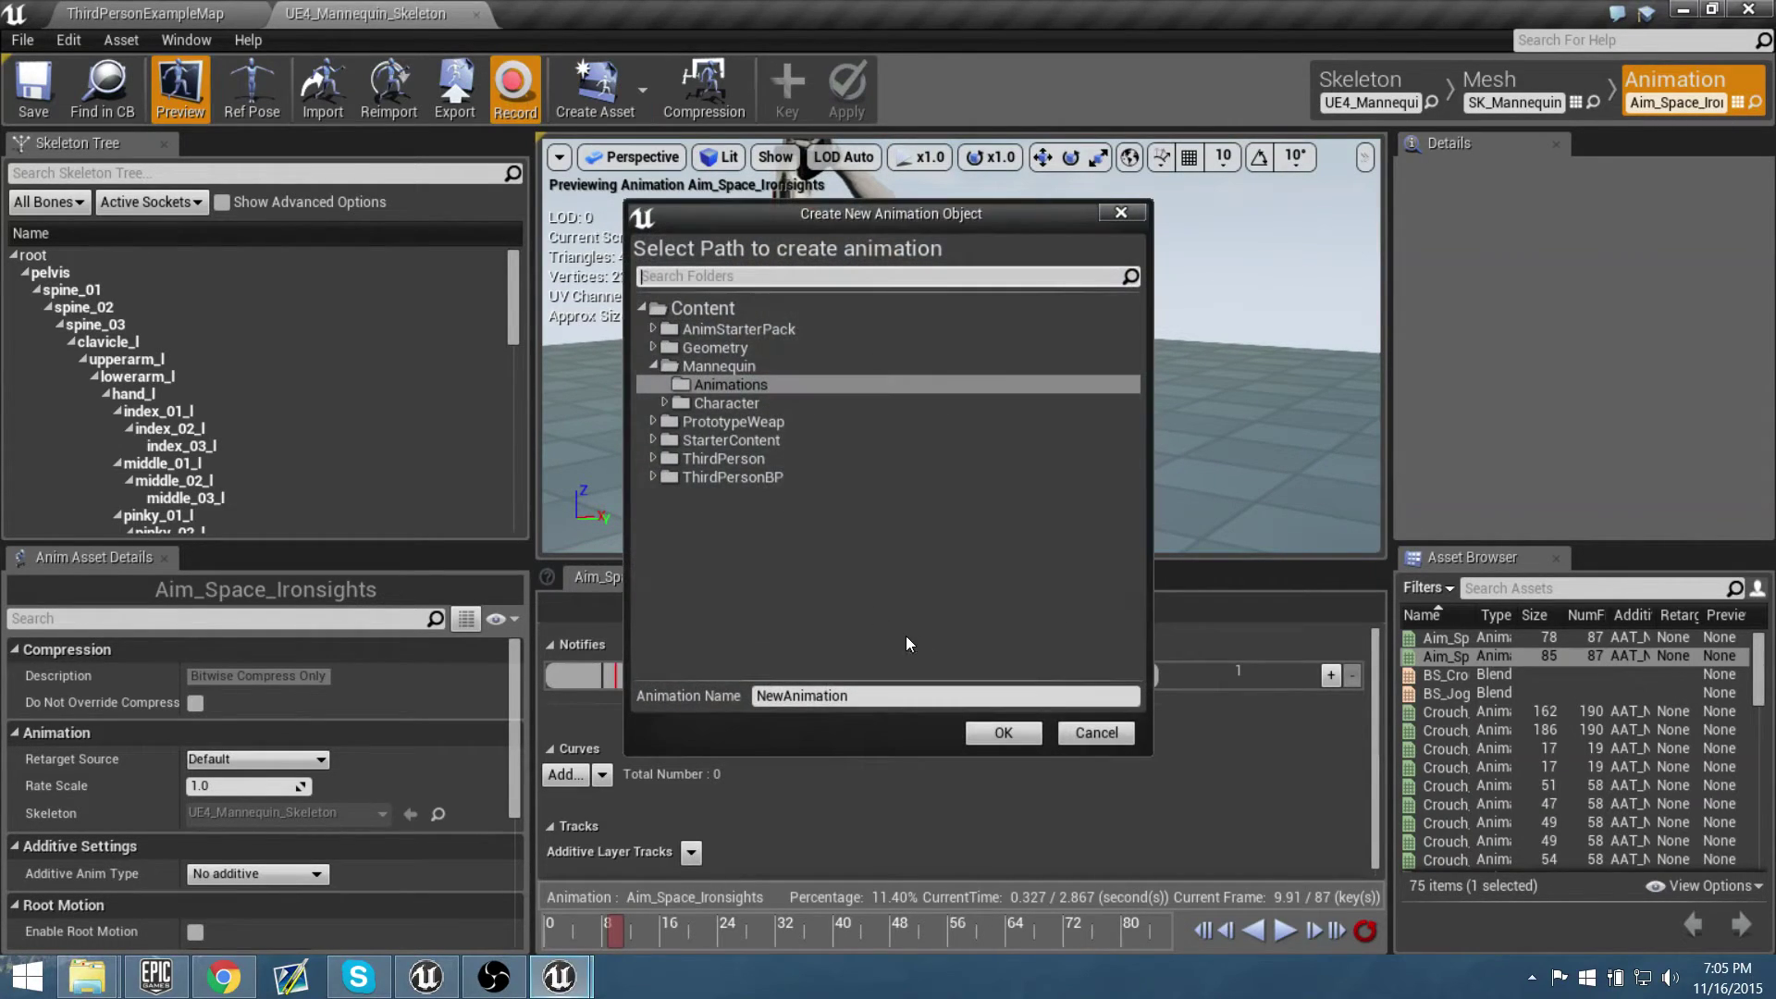
left_click(861, 699)
type("Rifle_ao")
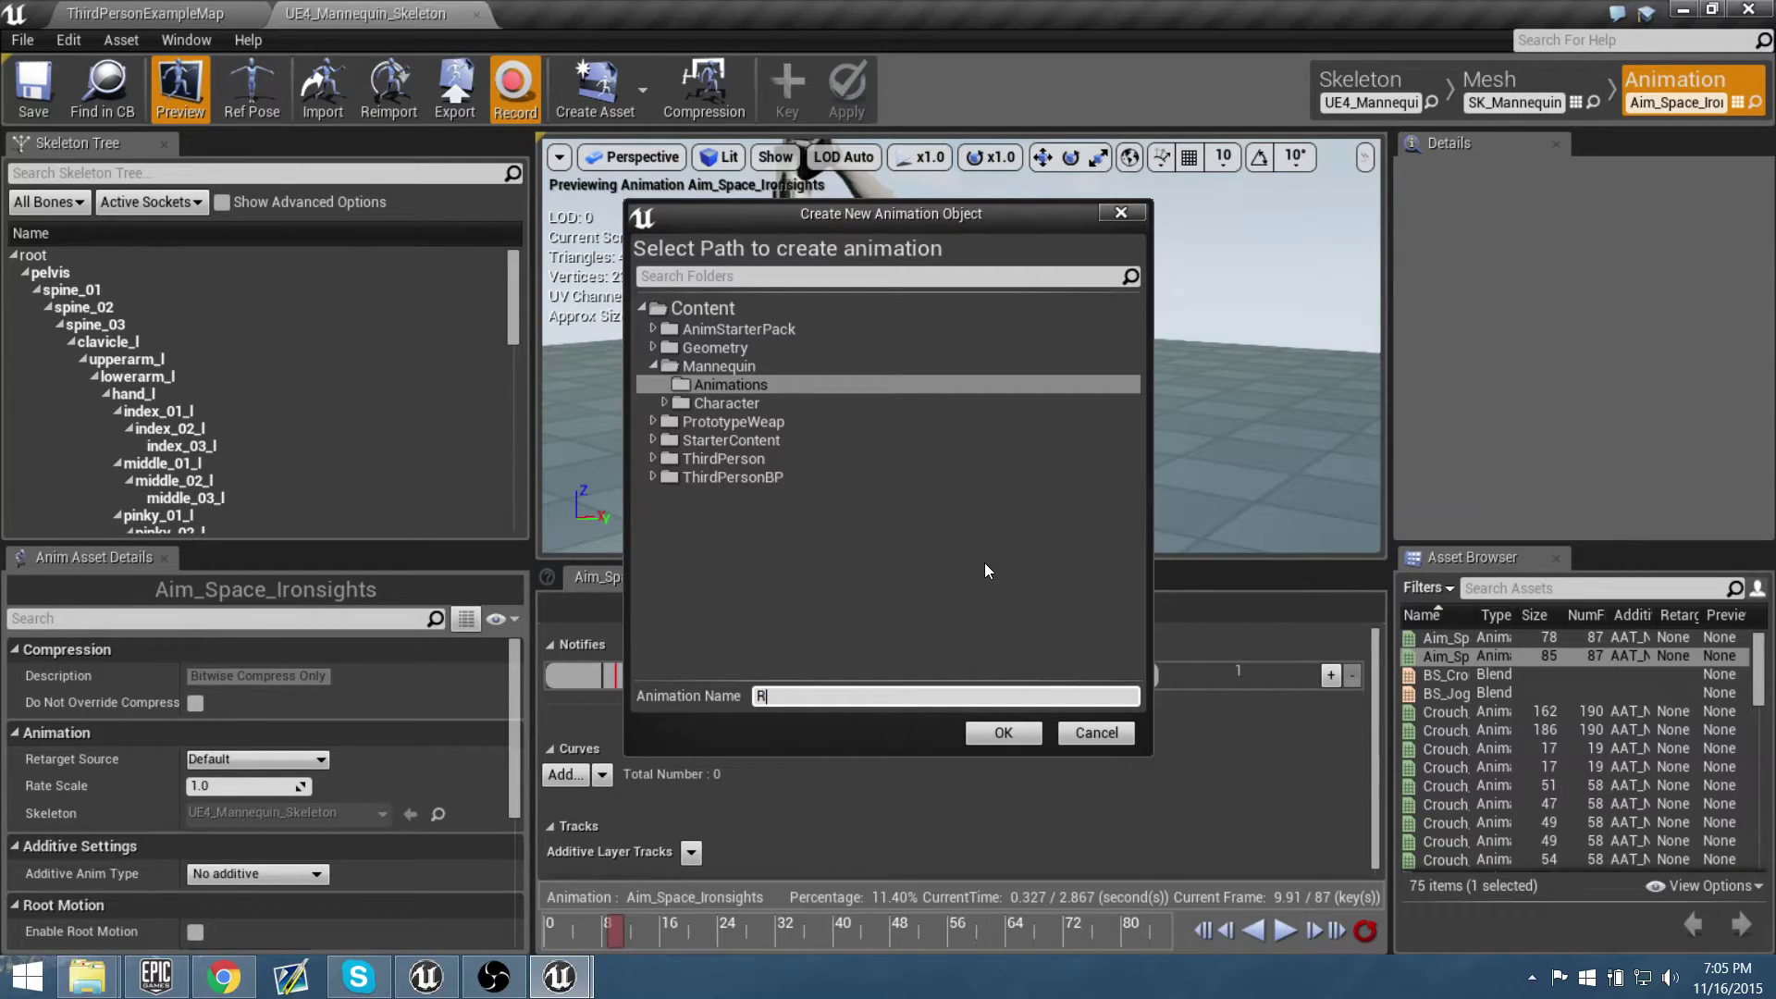
key("BackSpace")
key("BackSpace")
type("AO_CU")
left_click(1007, 731)
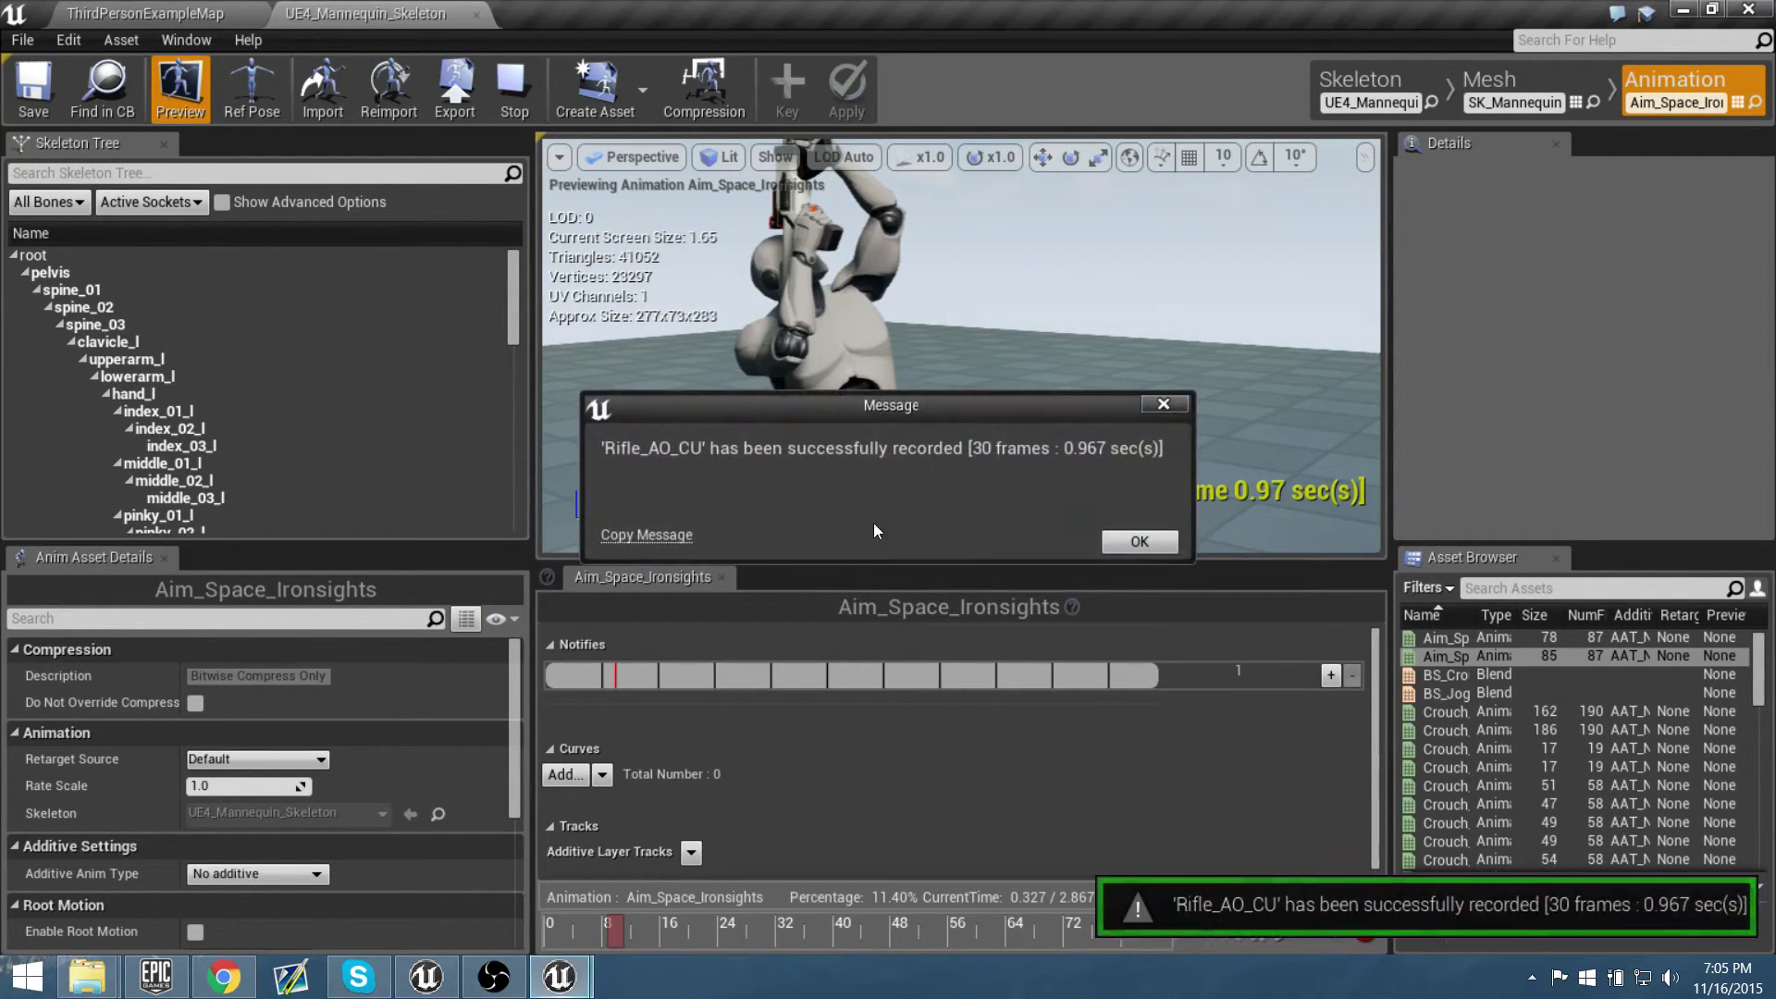
left_click(1134, 542)
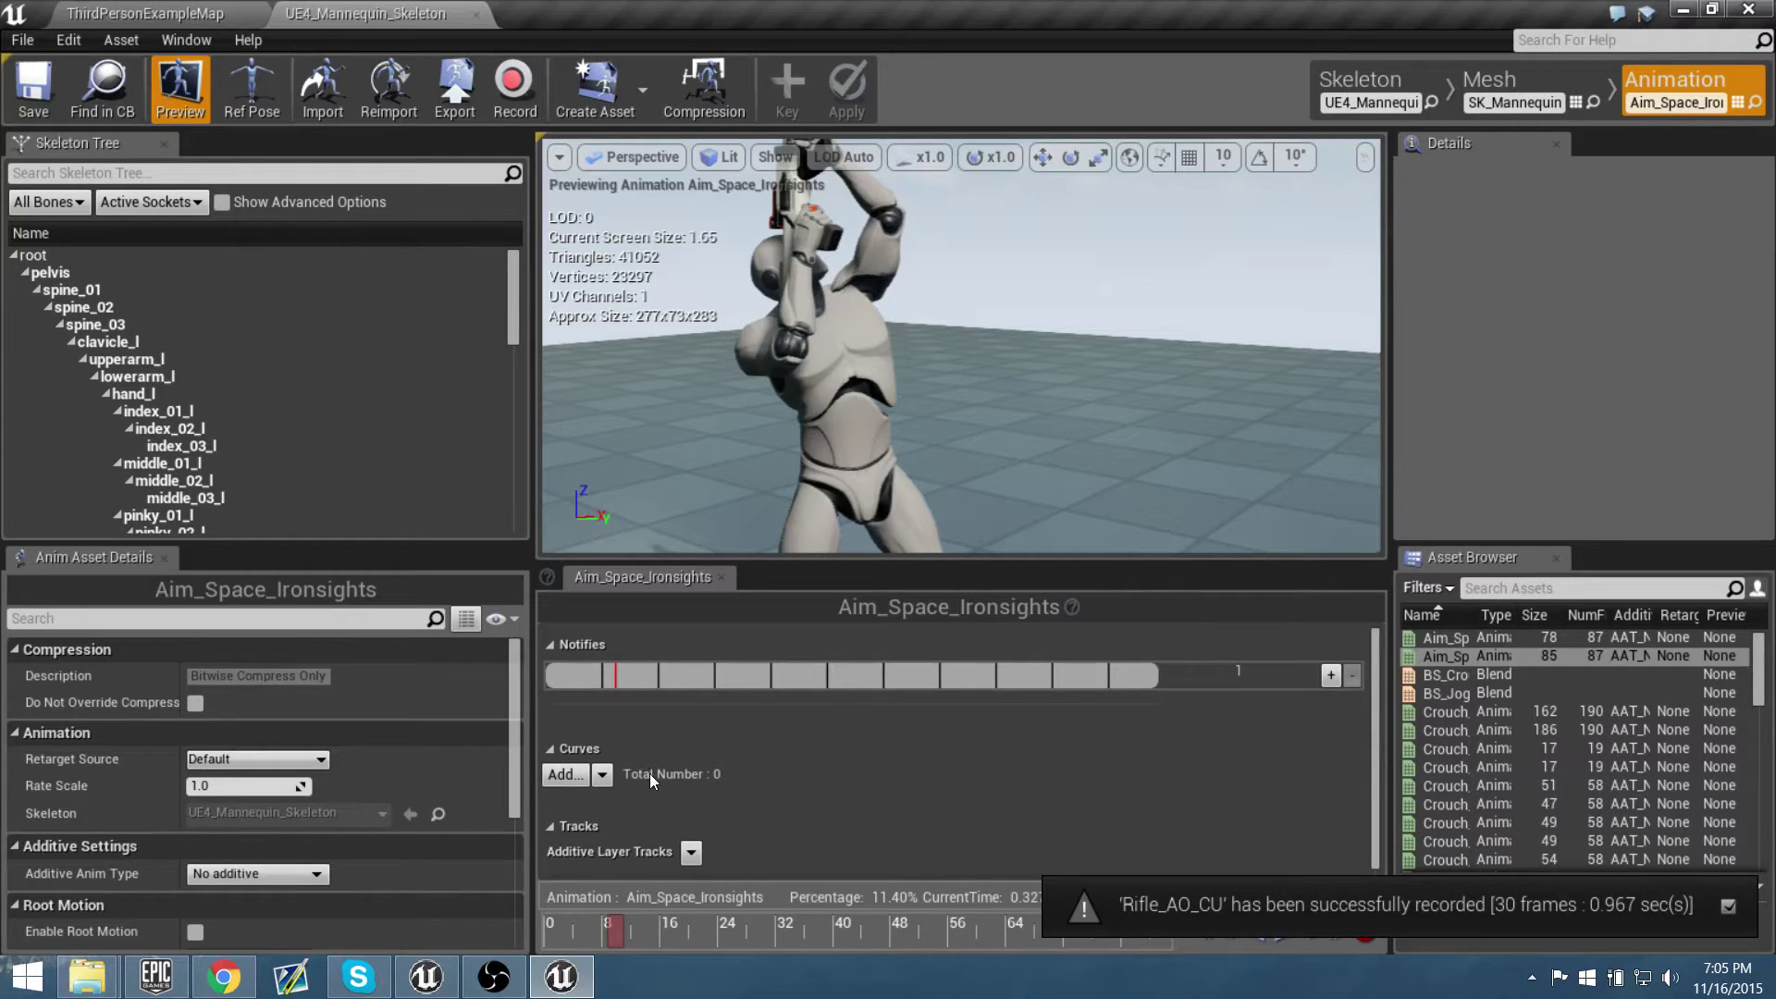
Move Aim_Space_Ironsights to the downward aiming pose at about frame 20 and record it as Rifle_AO_CD in Mannequin/Animations
left_click_drag(618, 930, 692, 931)
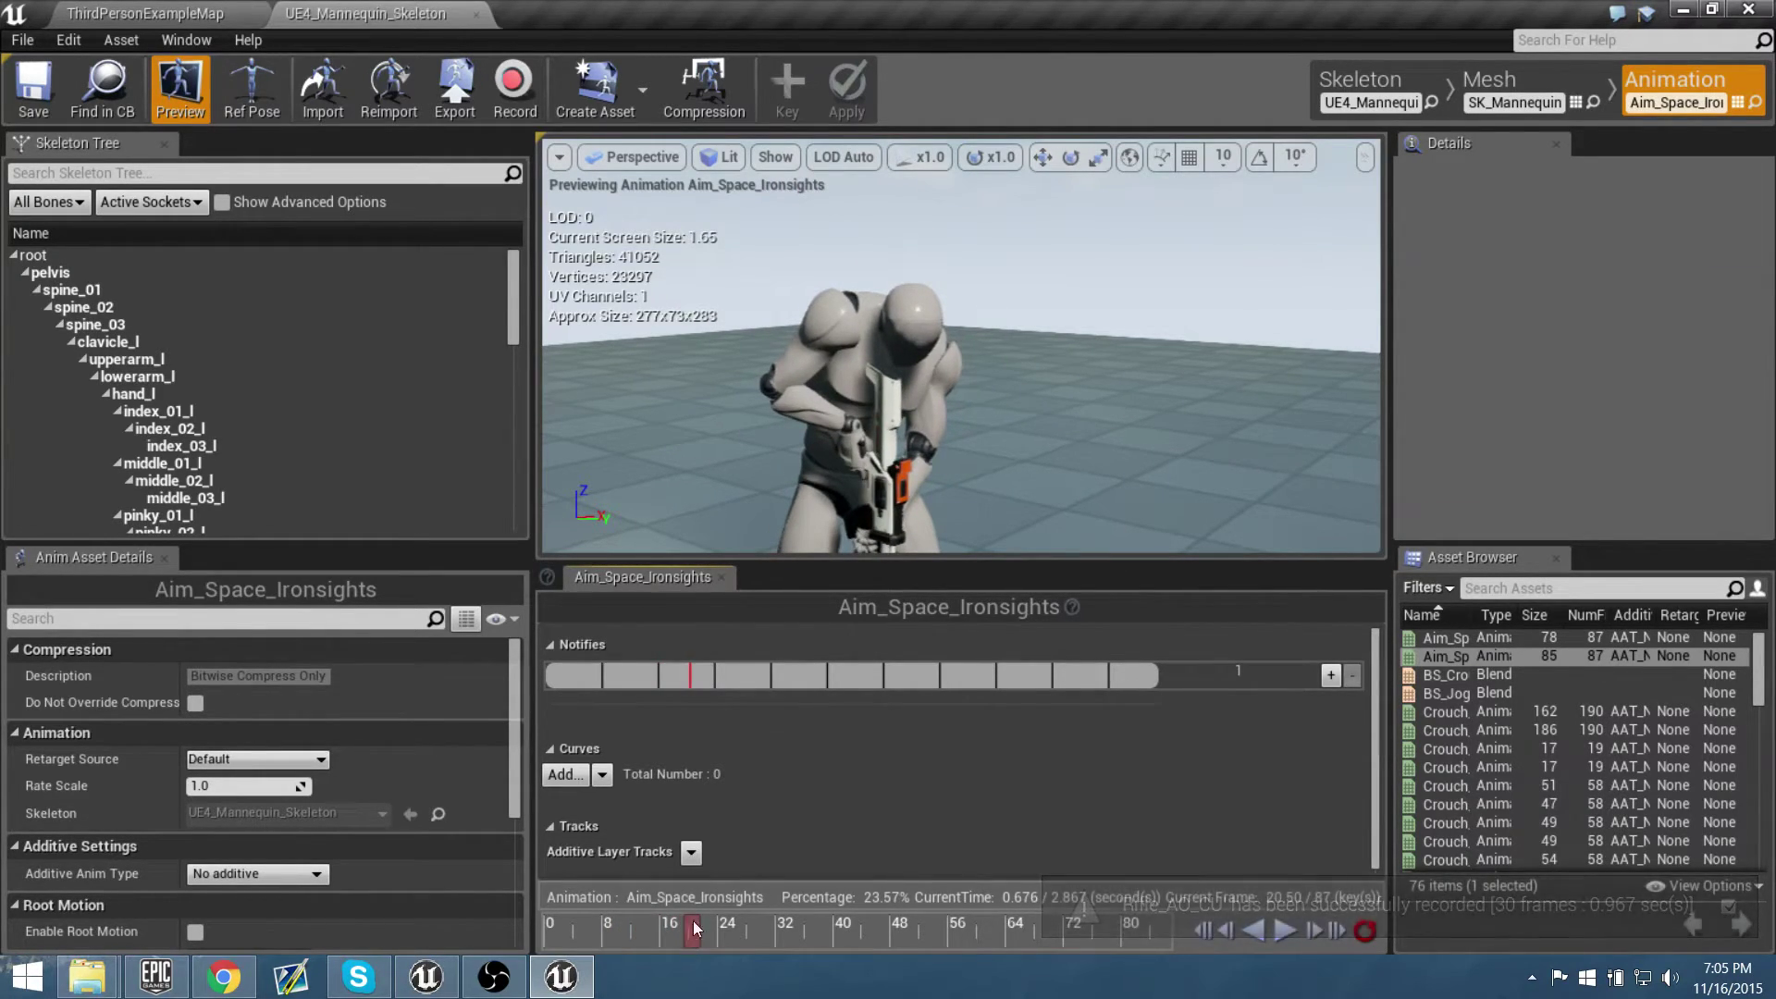
left_click(513, 91)
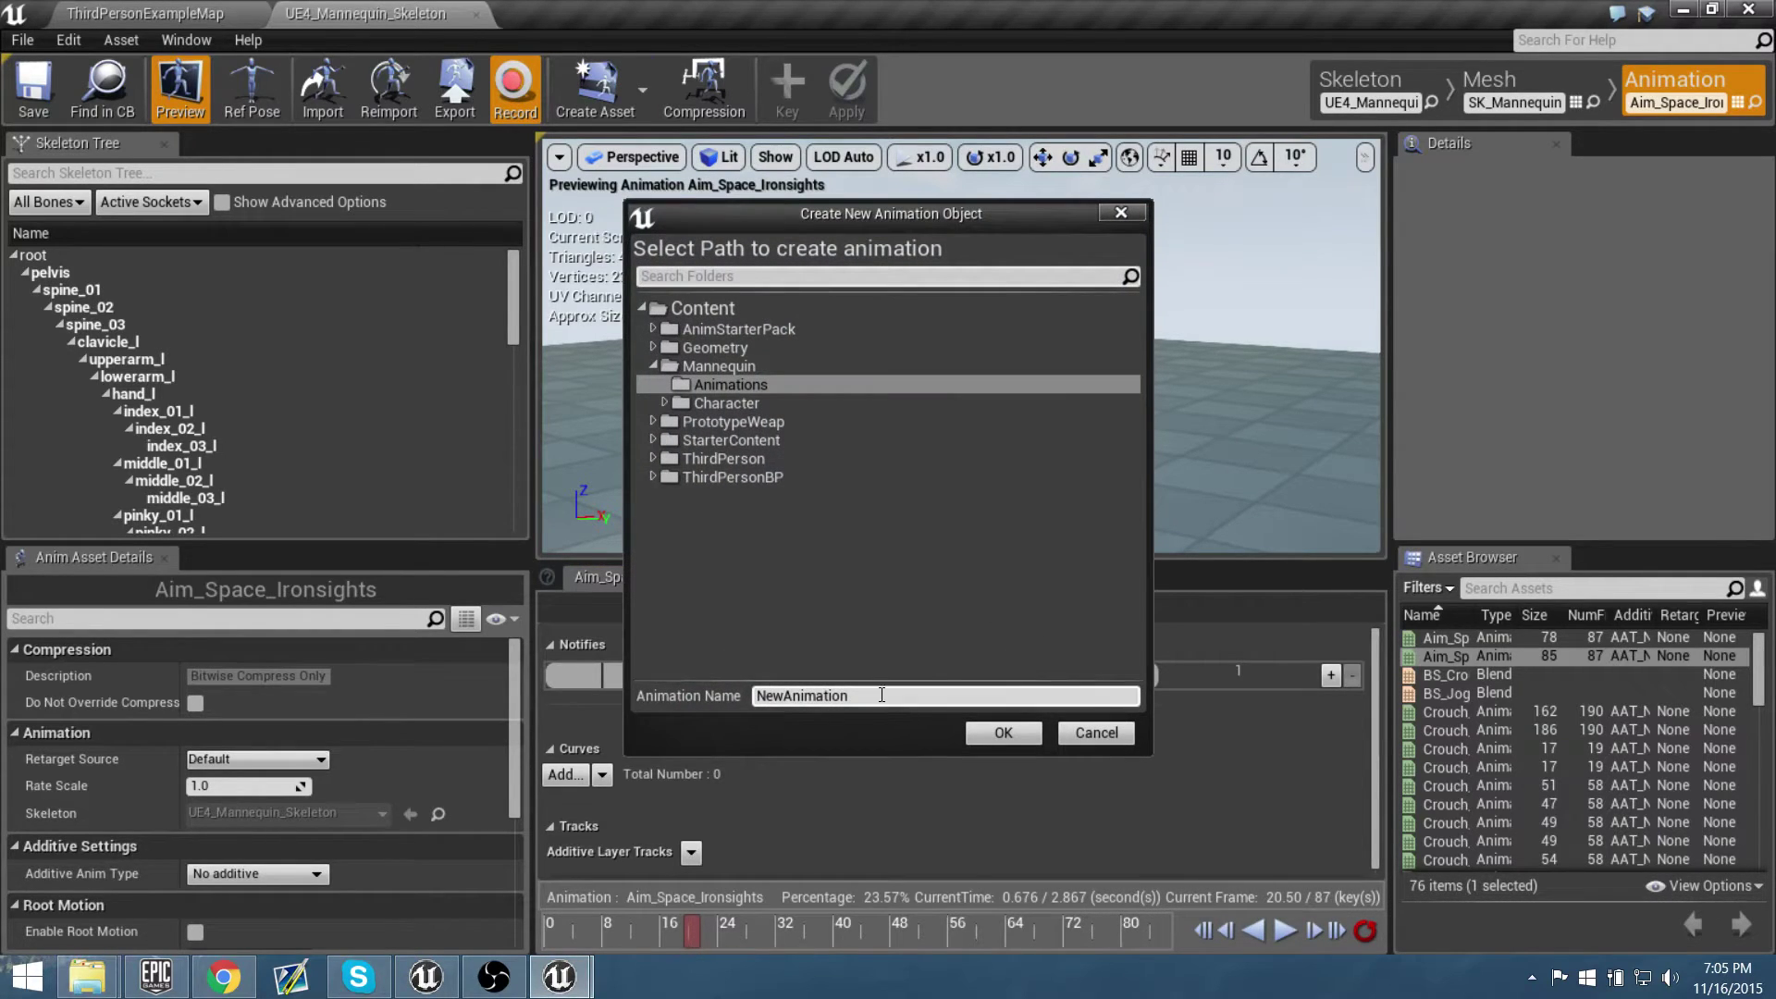
left_click(875, 699)
type("R")
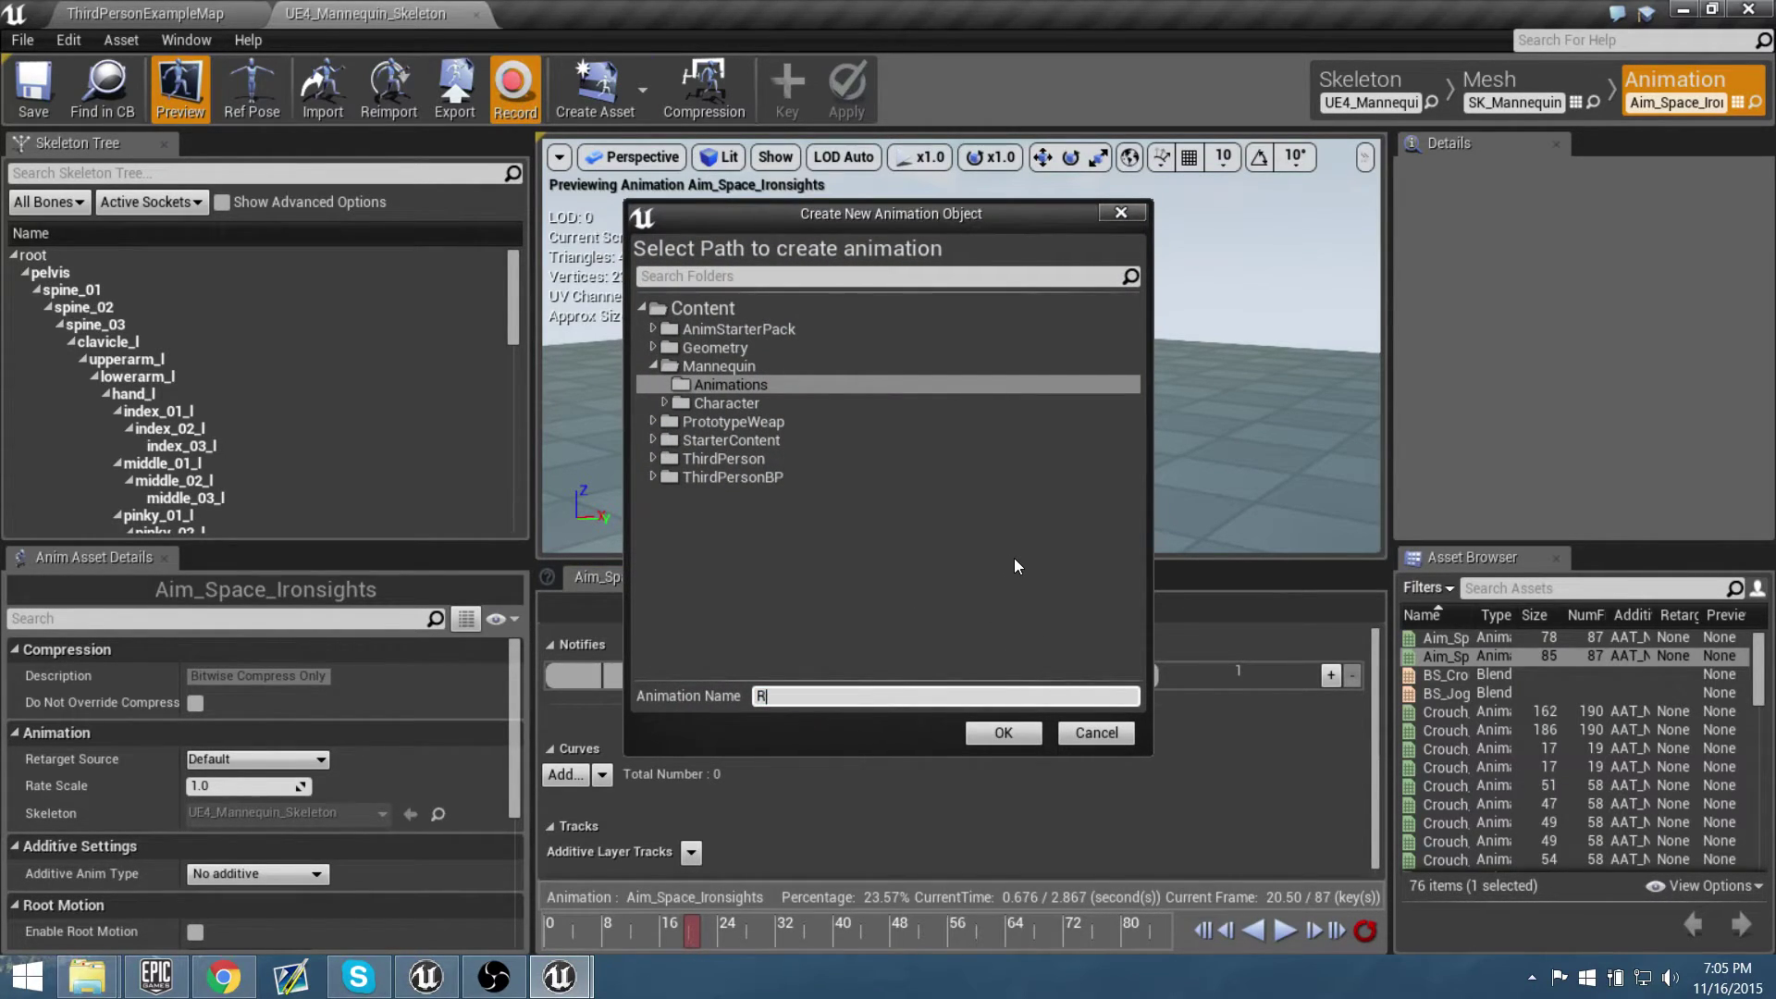
type("ifle_AO_CD")
left_click(983, 733)
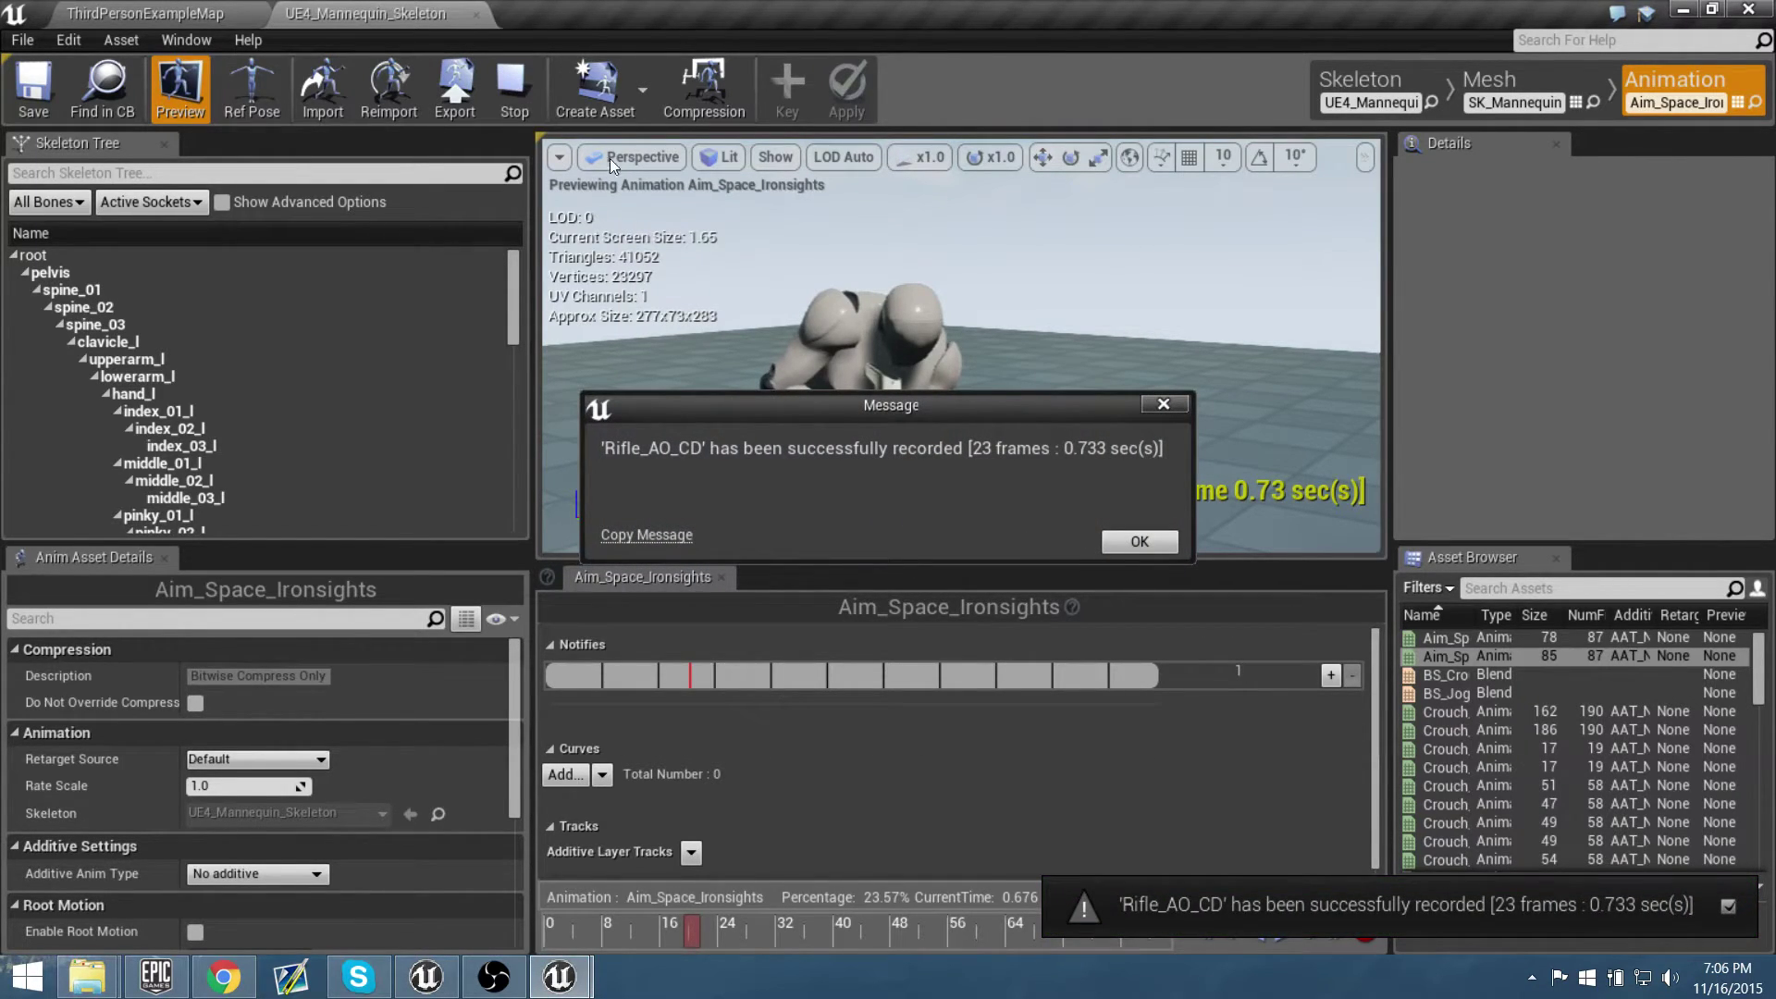
left_click(1140, 542)
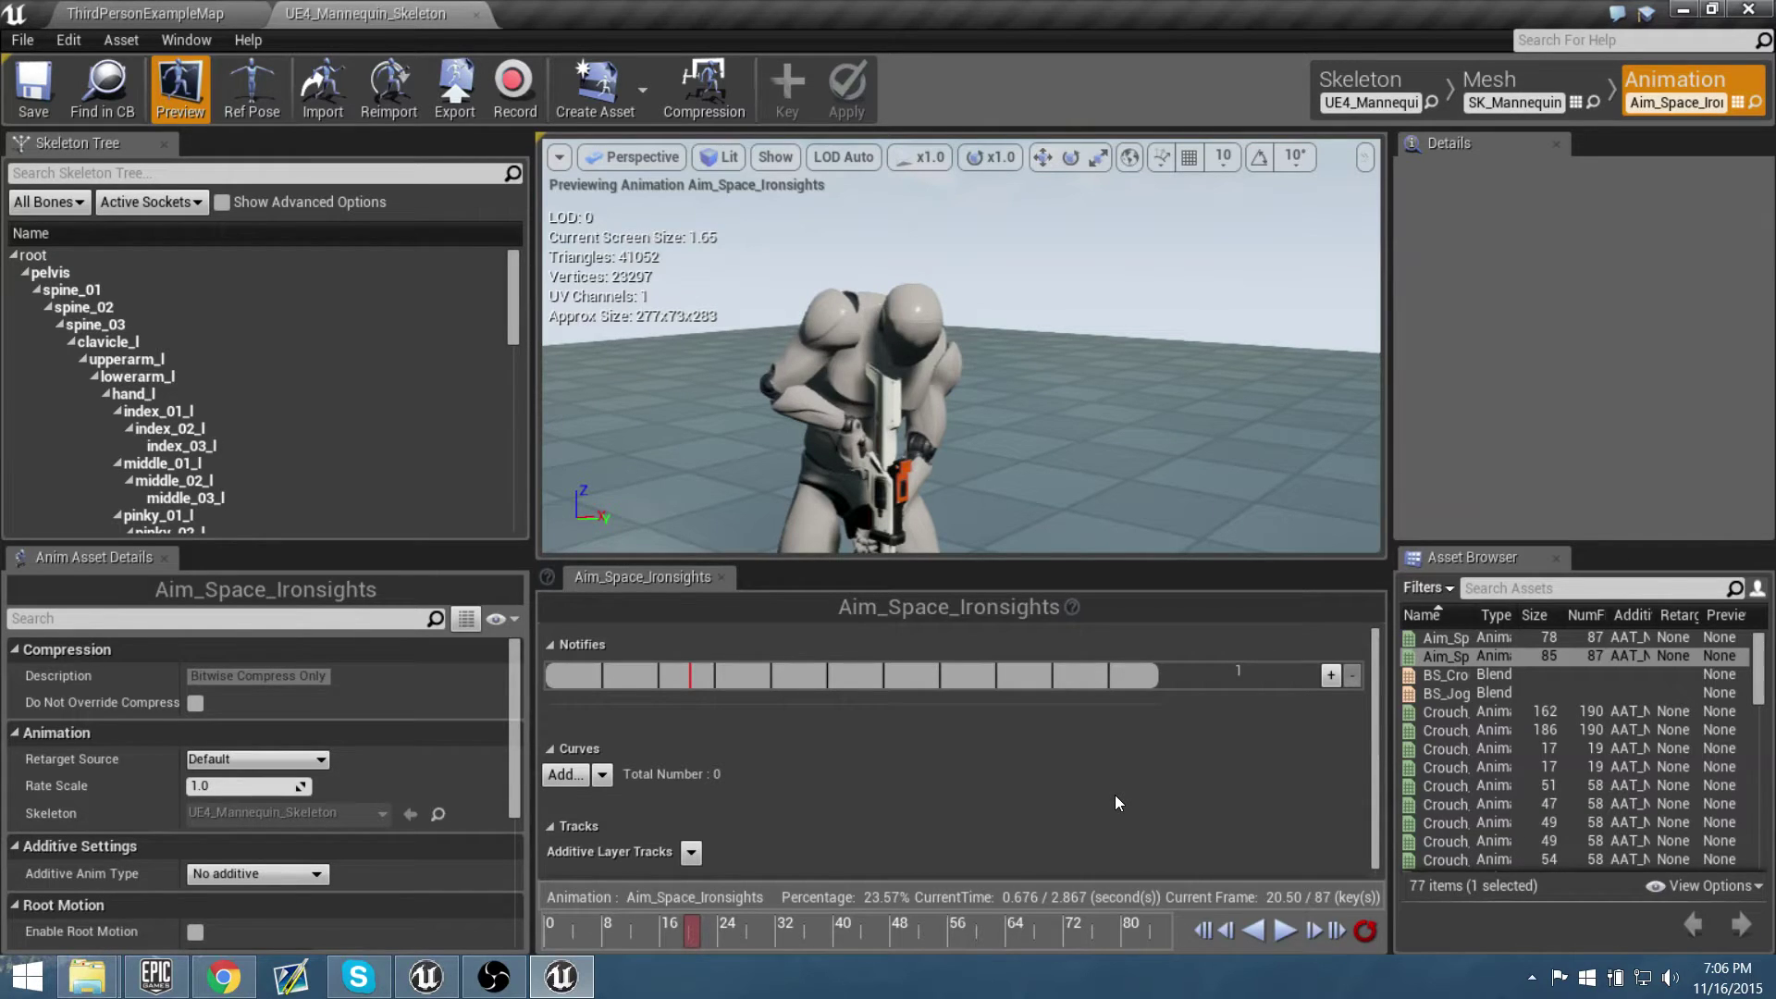
Open Rifle_AO_CC from Mannequin/Animations and check the recorded pose by playing and scrubbing through its frames
left_click(166, 13)
left_click(497, 232)
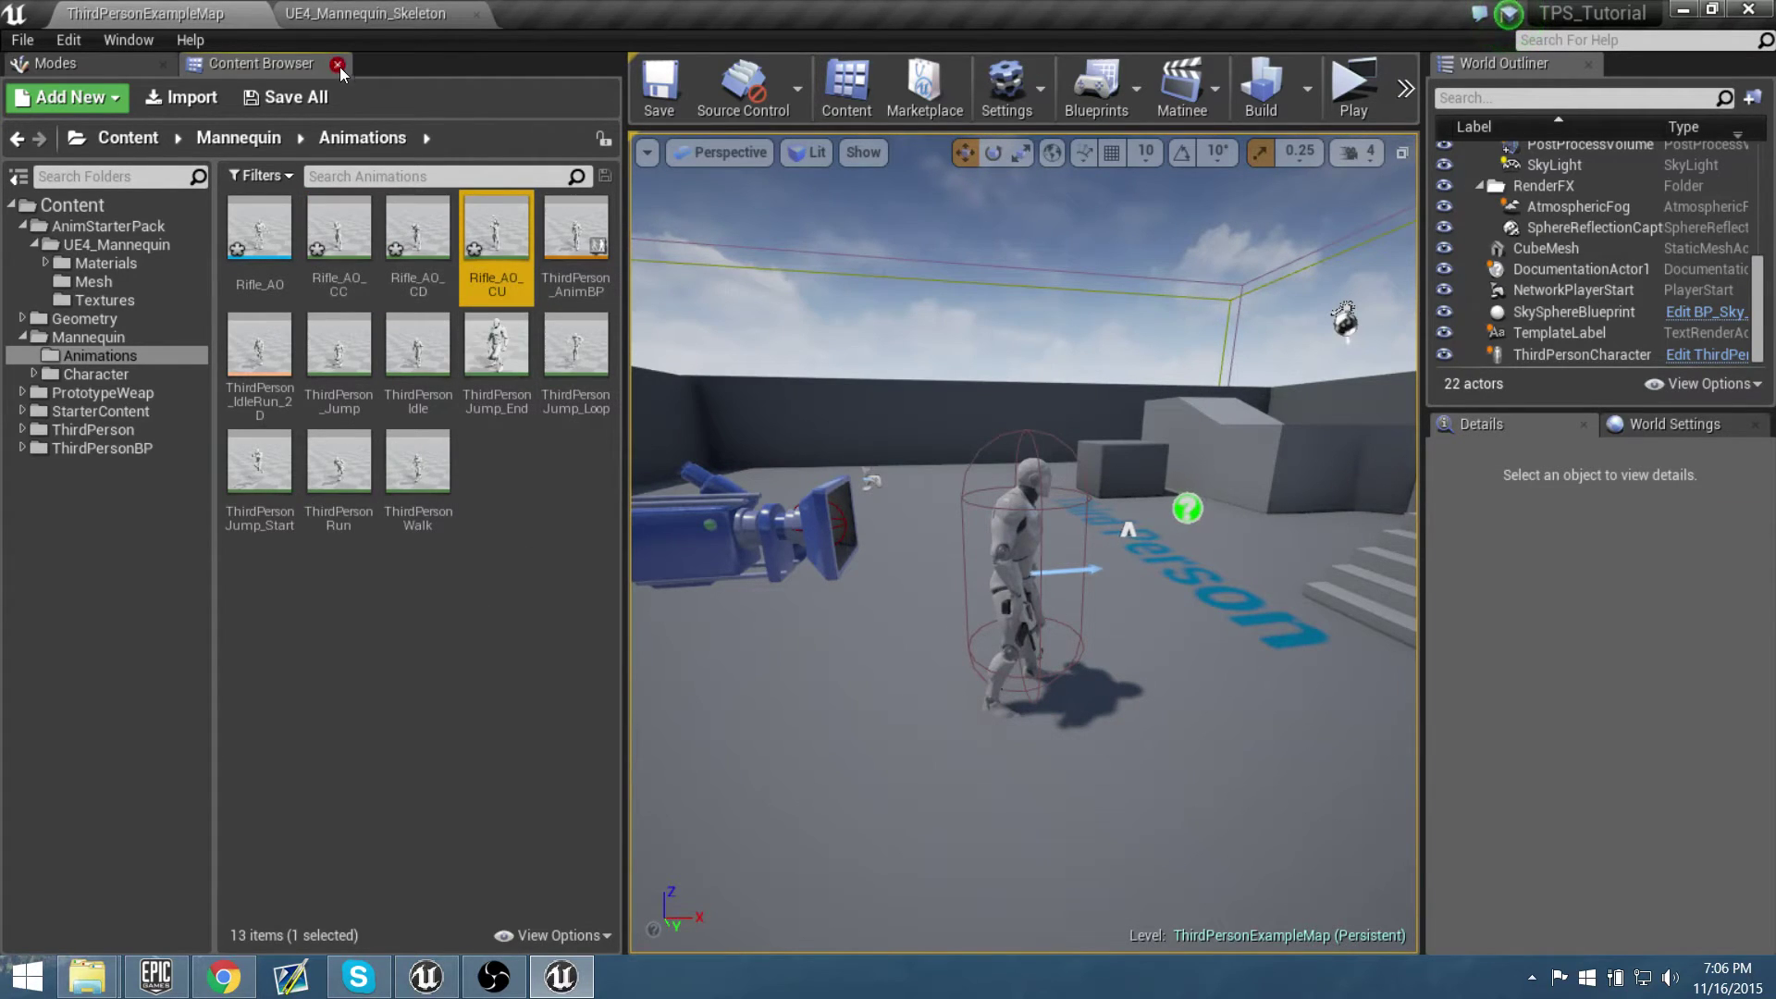
double_click(339, 240)
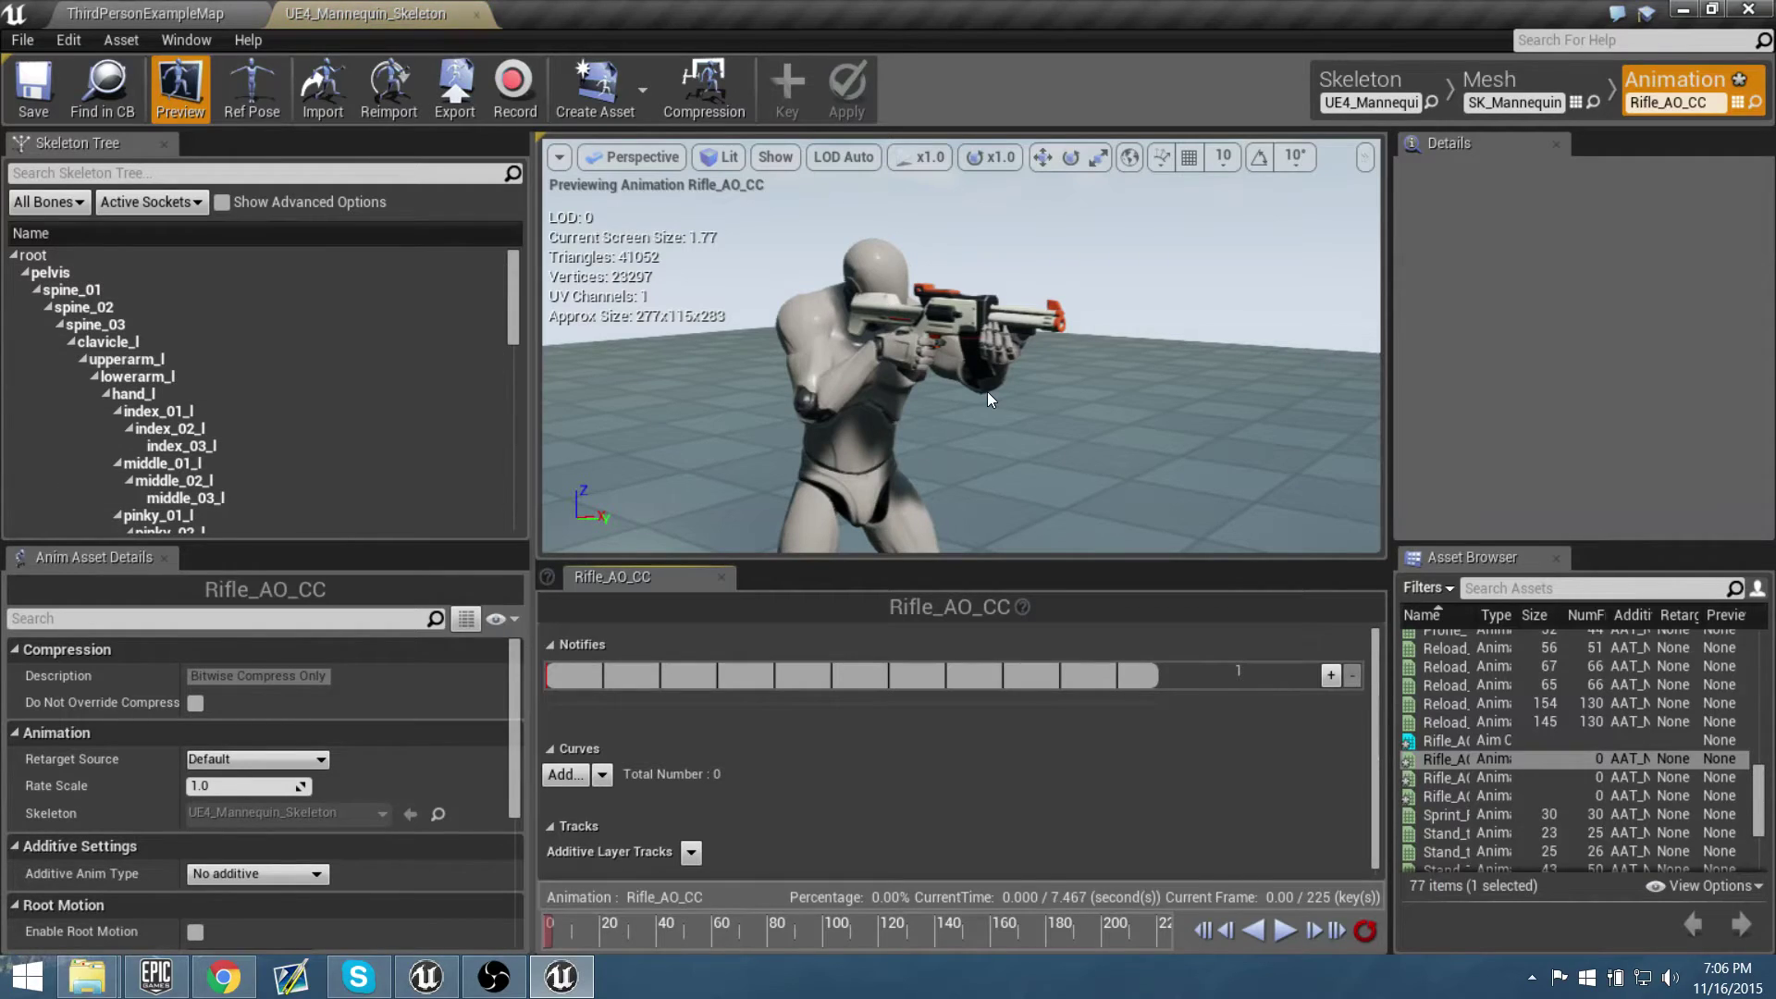
left_click(1284, 929)
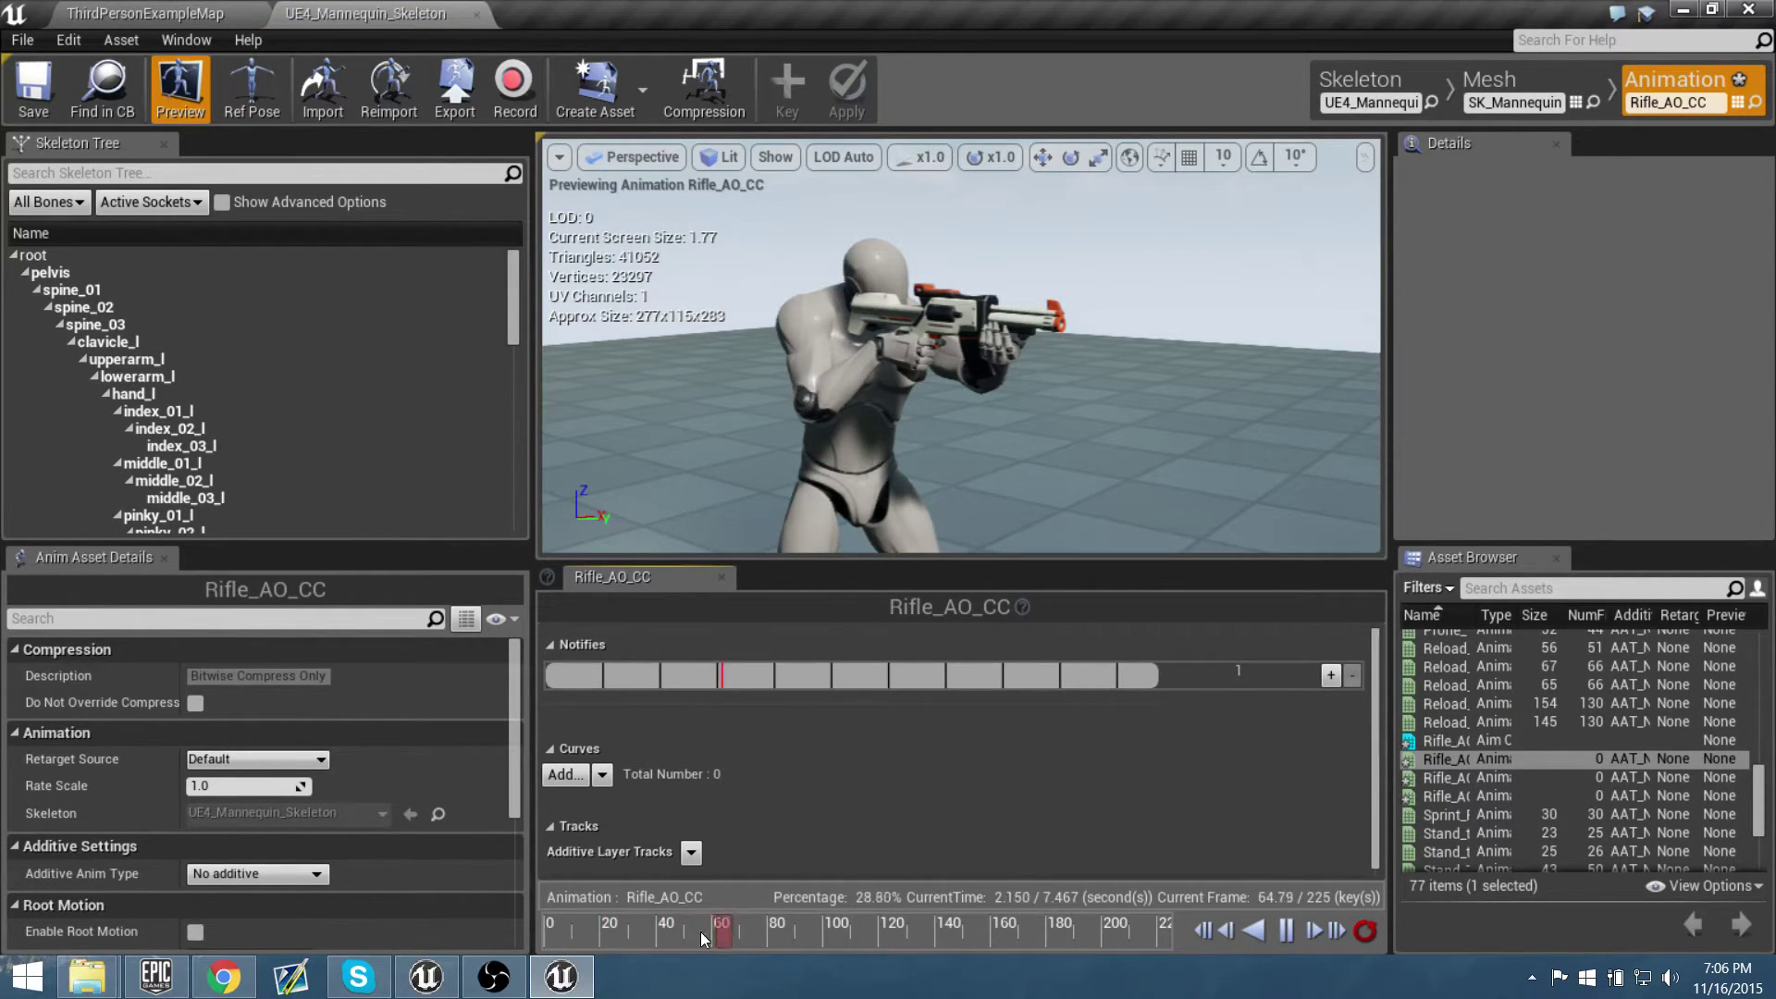
left_click_drag(705, 933, 599, 948)
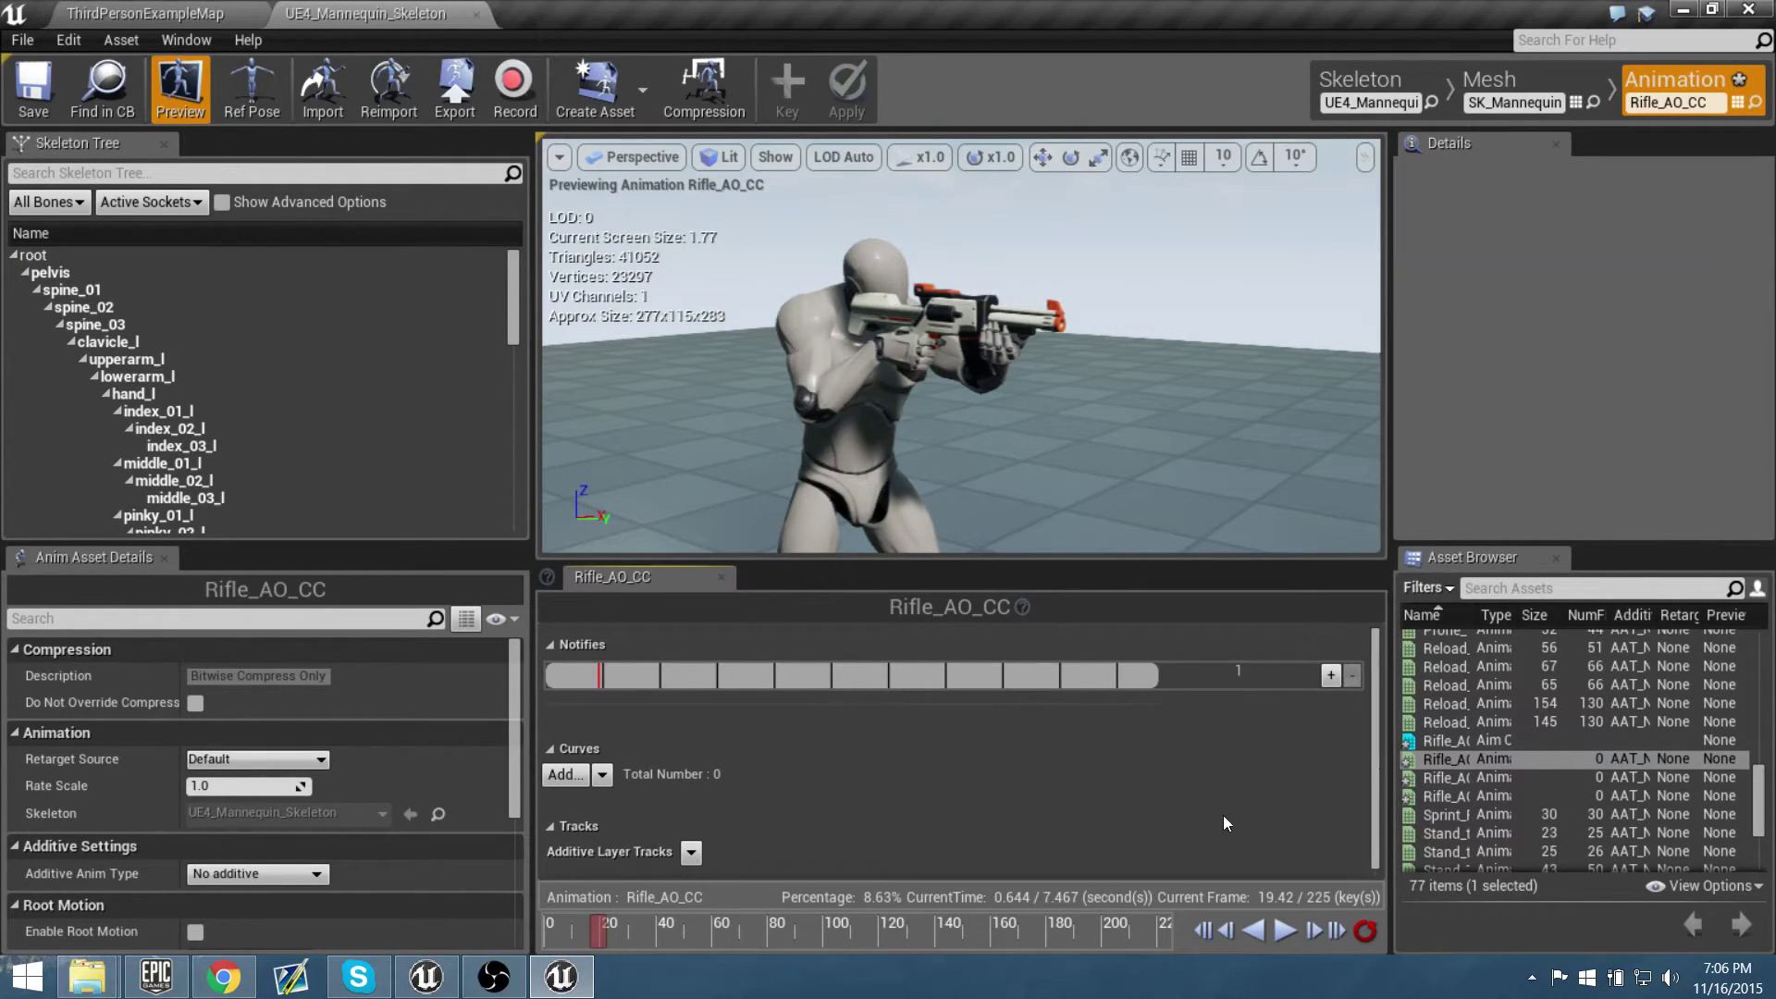
mouse_move(1464, 776)
left_click_drag(594, 935, 1136, 919)
Trim Rifle_AO_CC from frame 0 by removing frames 2 to 225 and then frames 1 to 2
left_click_drag(910, 936, 550, 940)
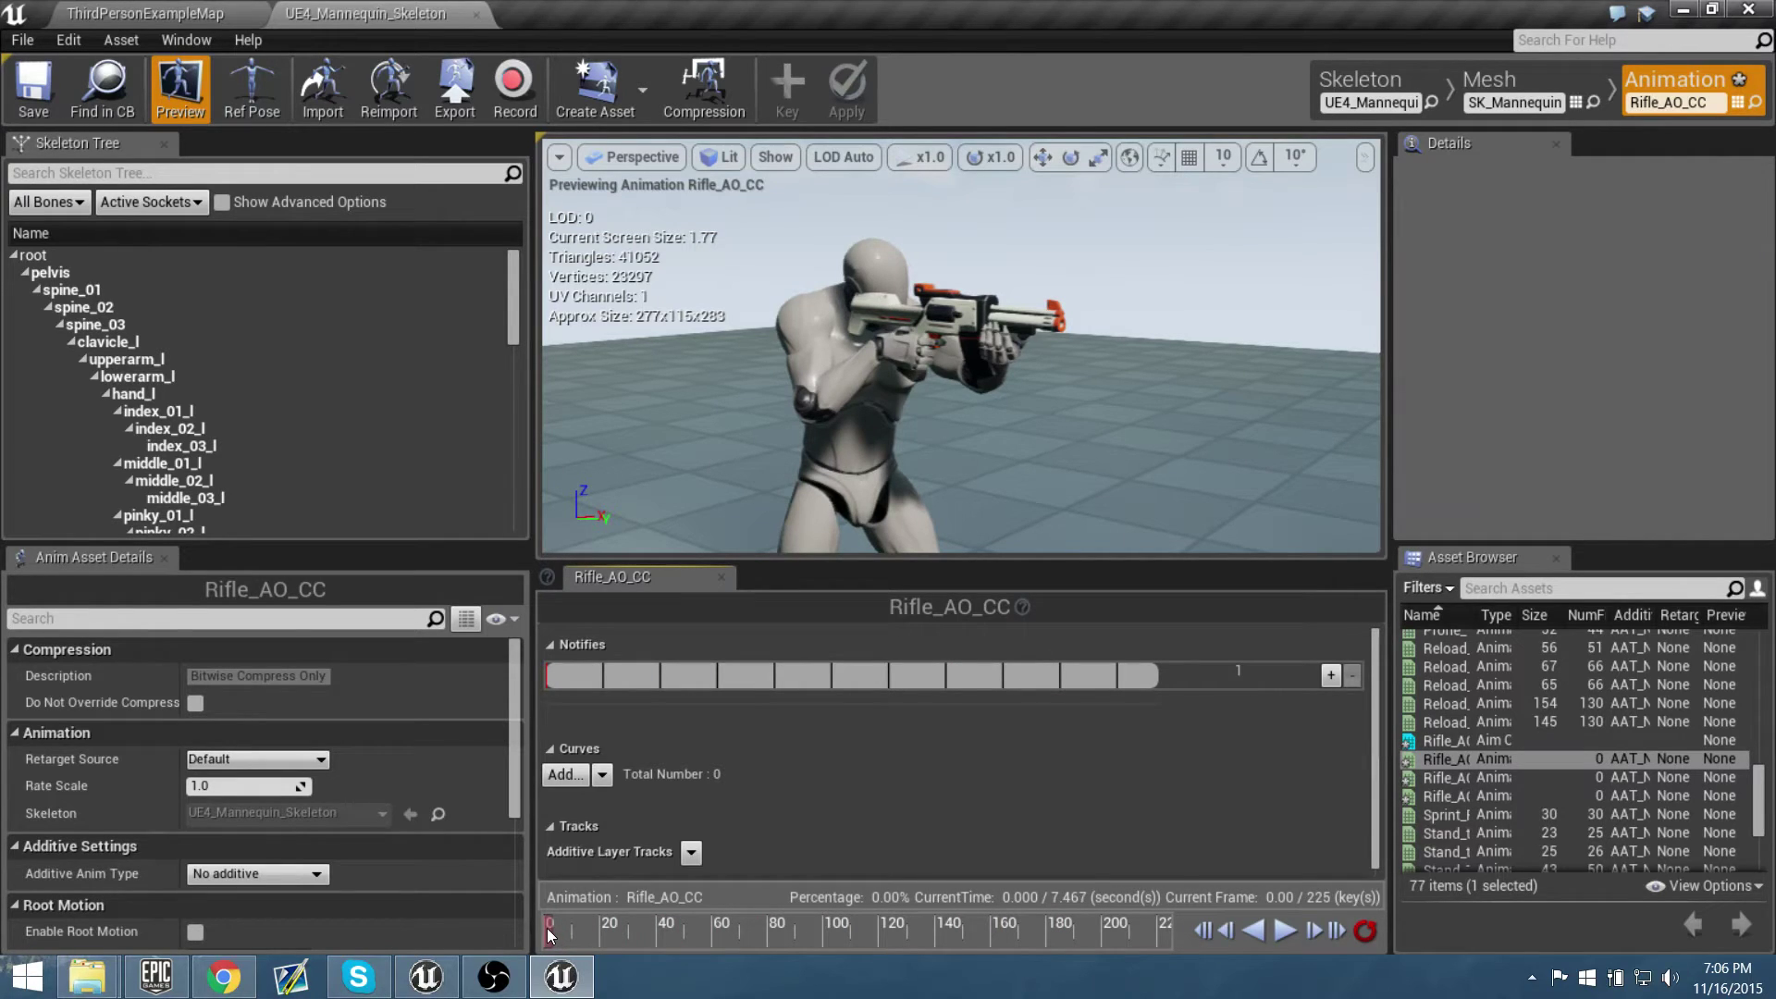
right_click(547, 928)
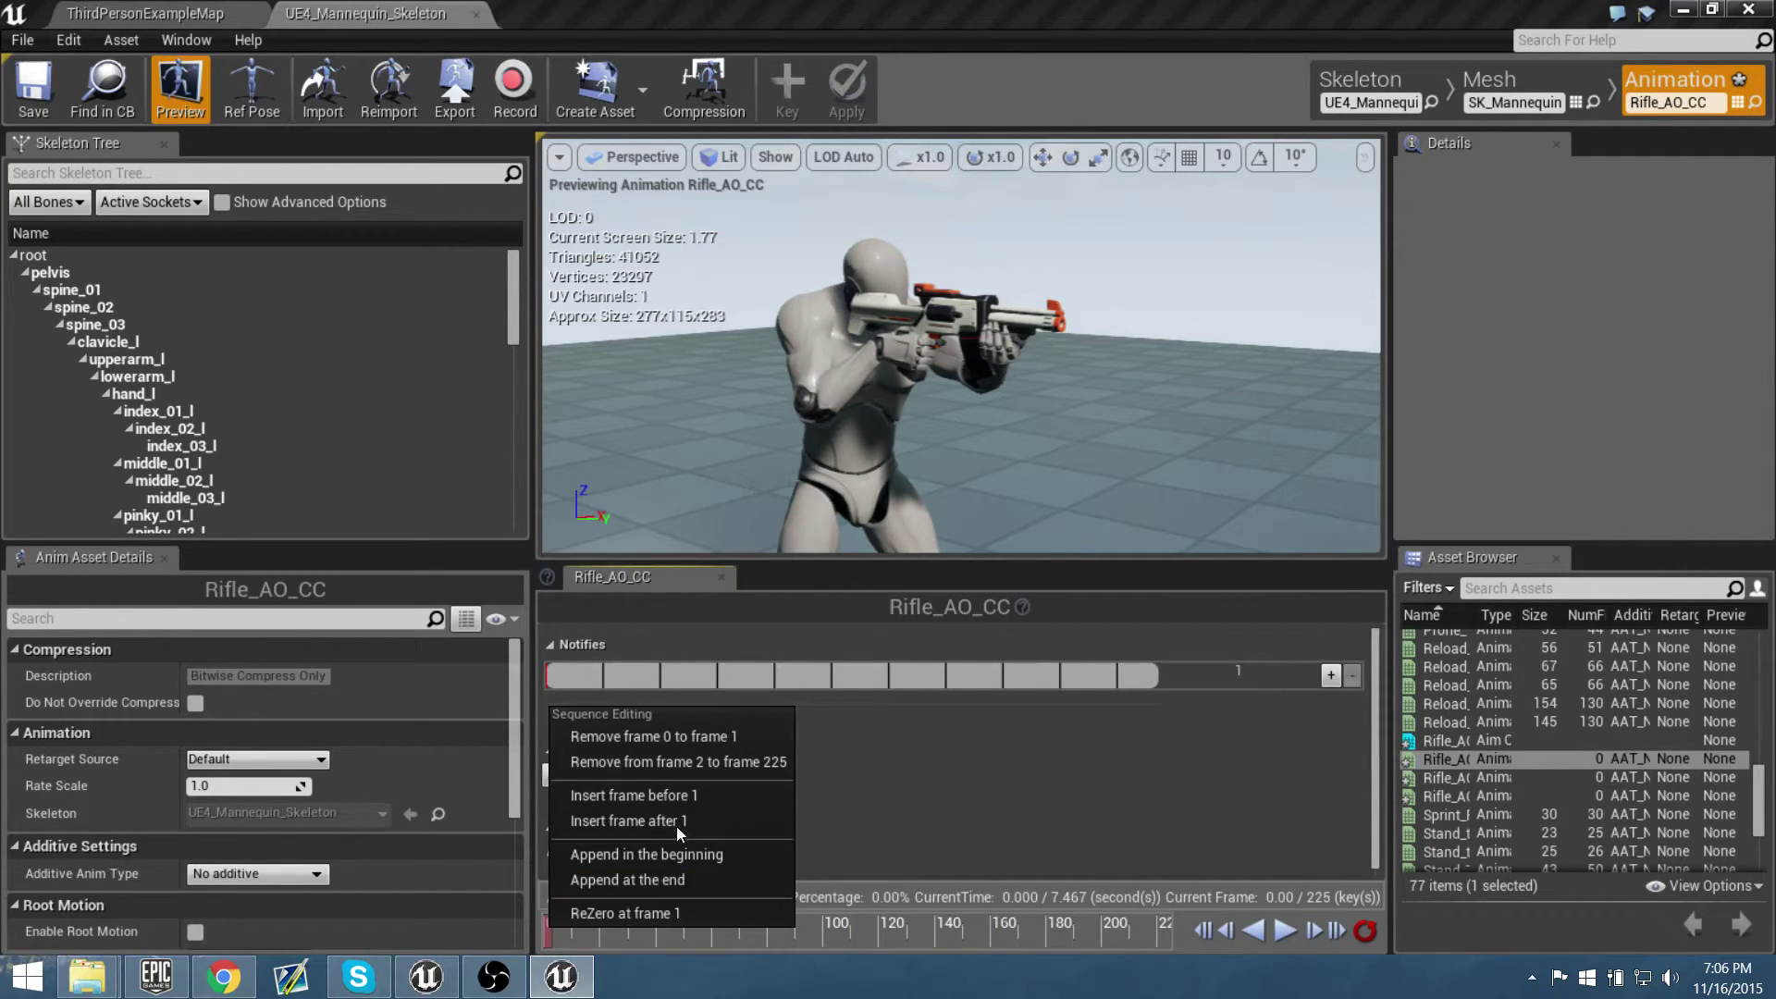
left_click(753, 764)
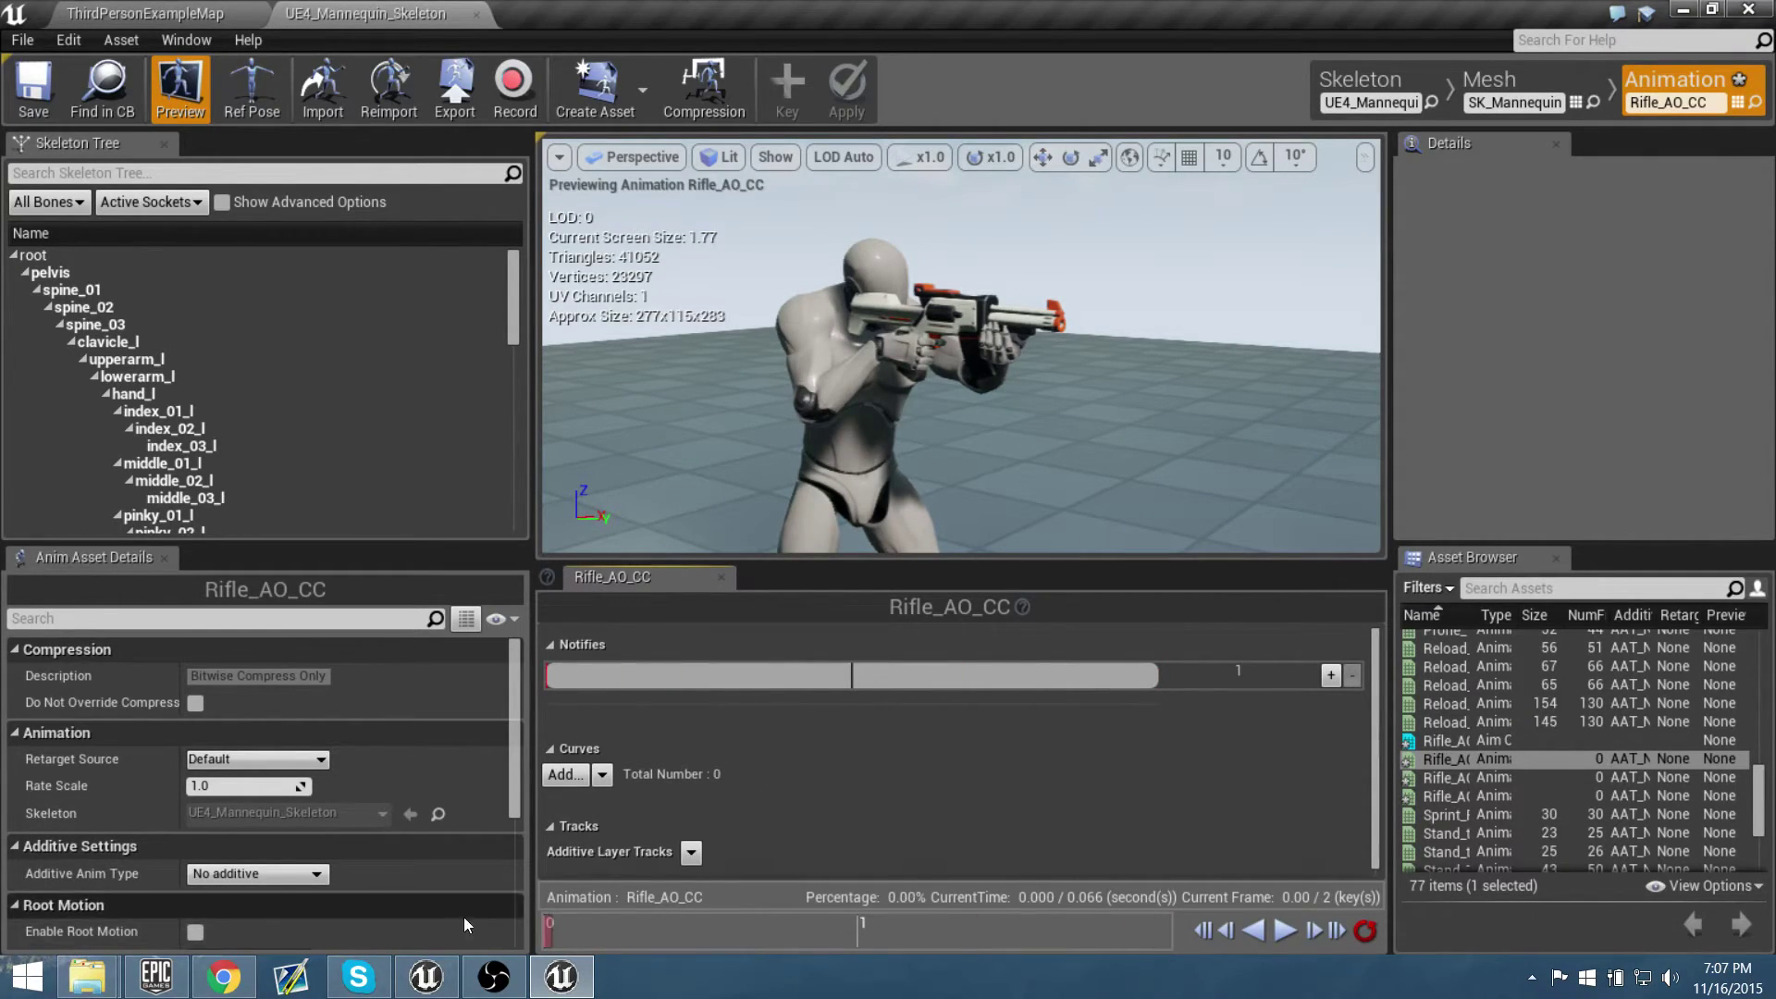
right_click(547, 920)
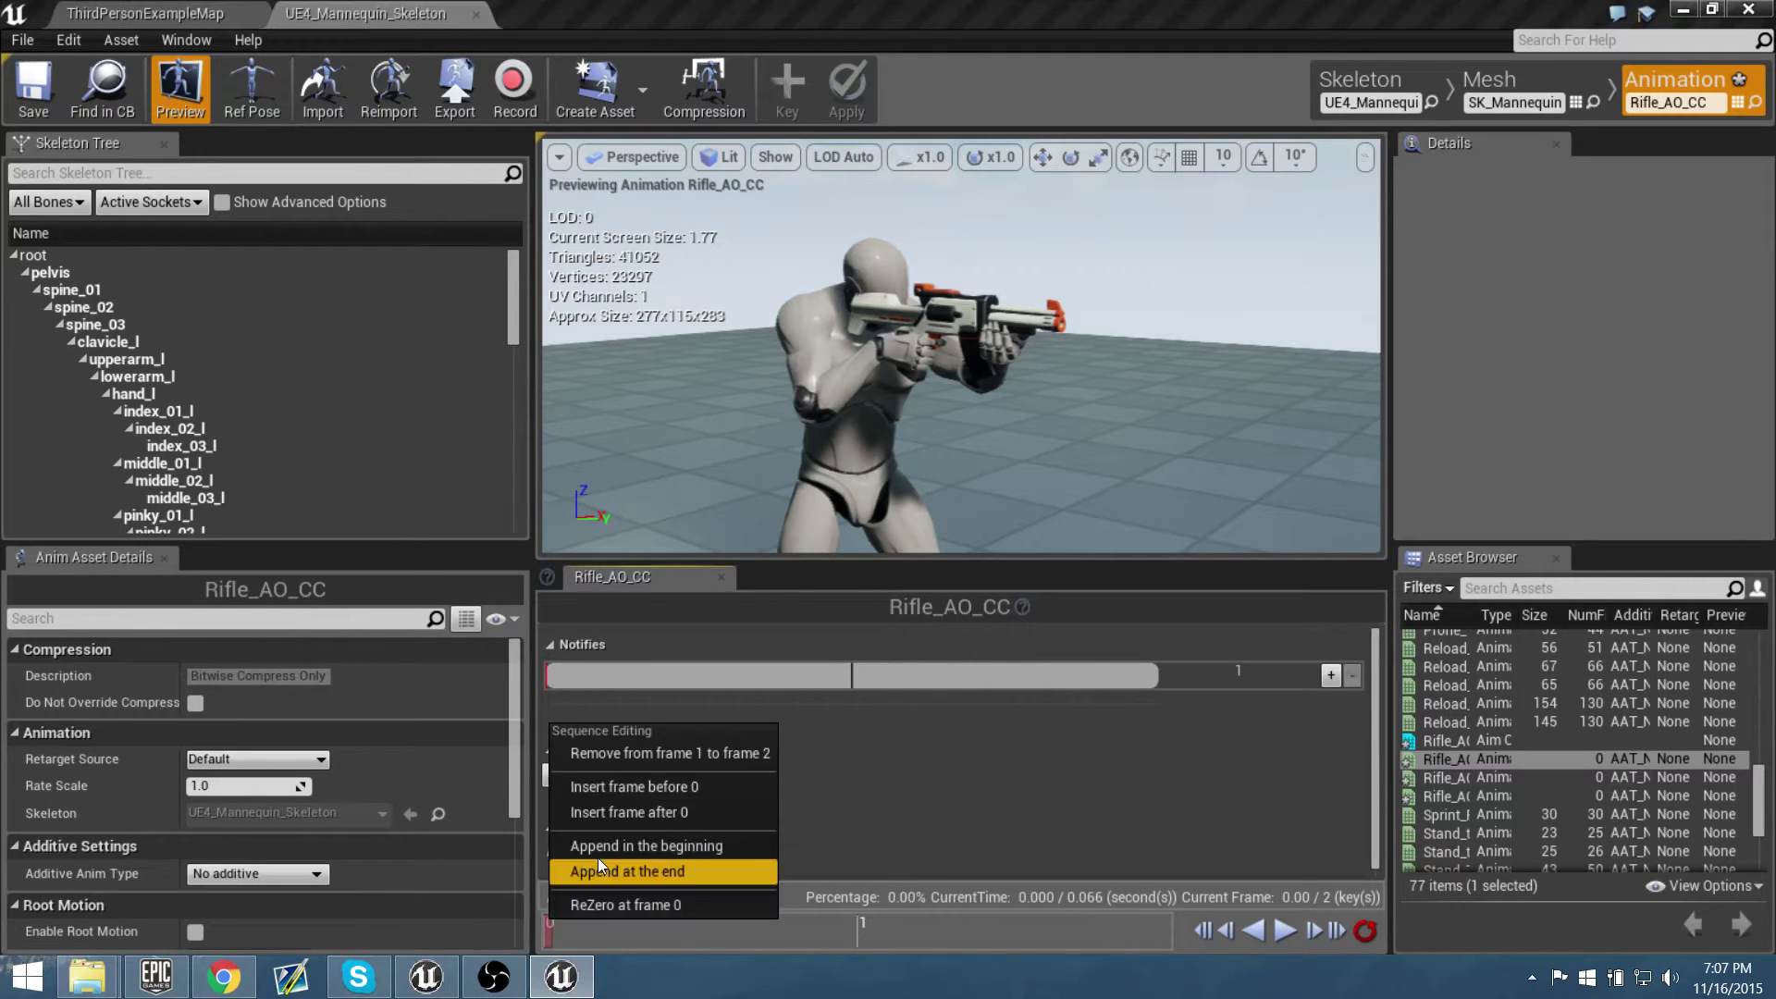
left_click(698, 757)
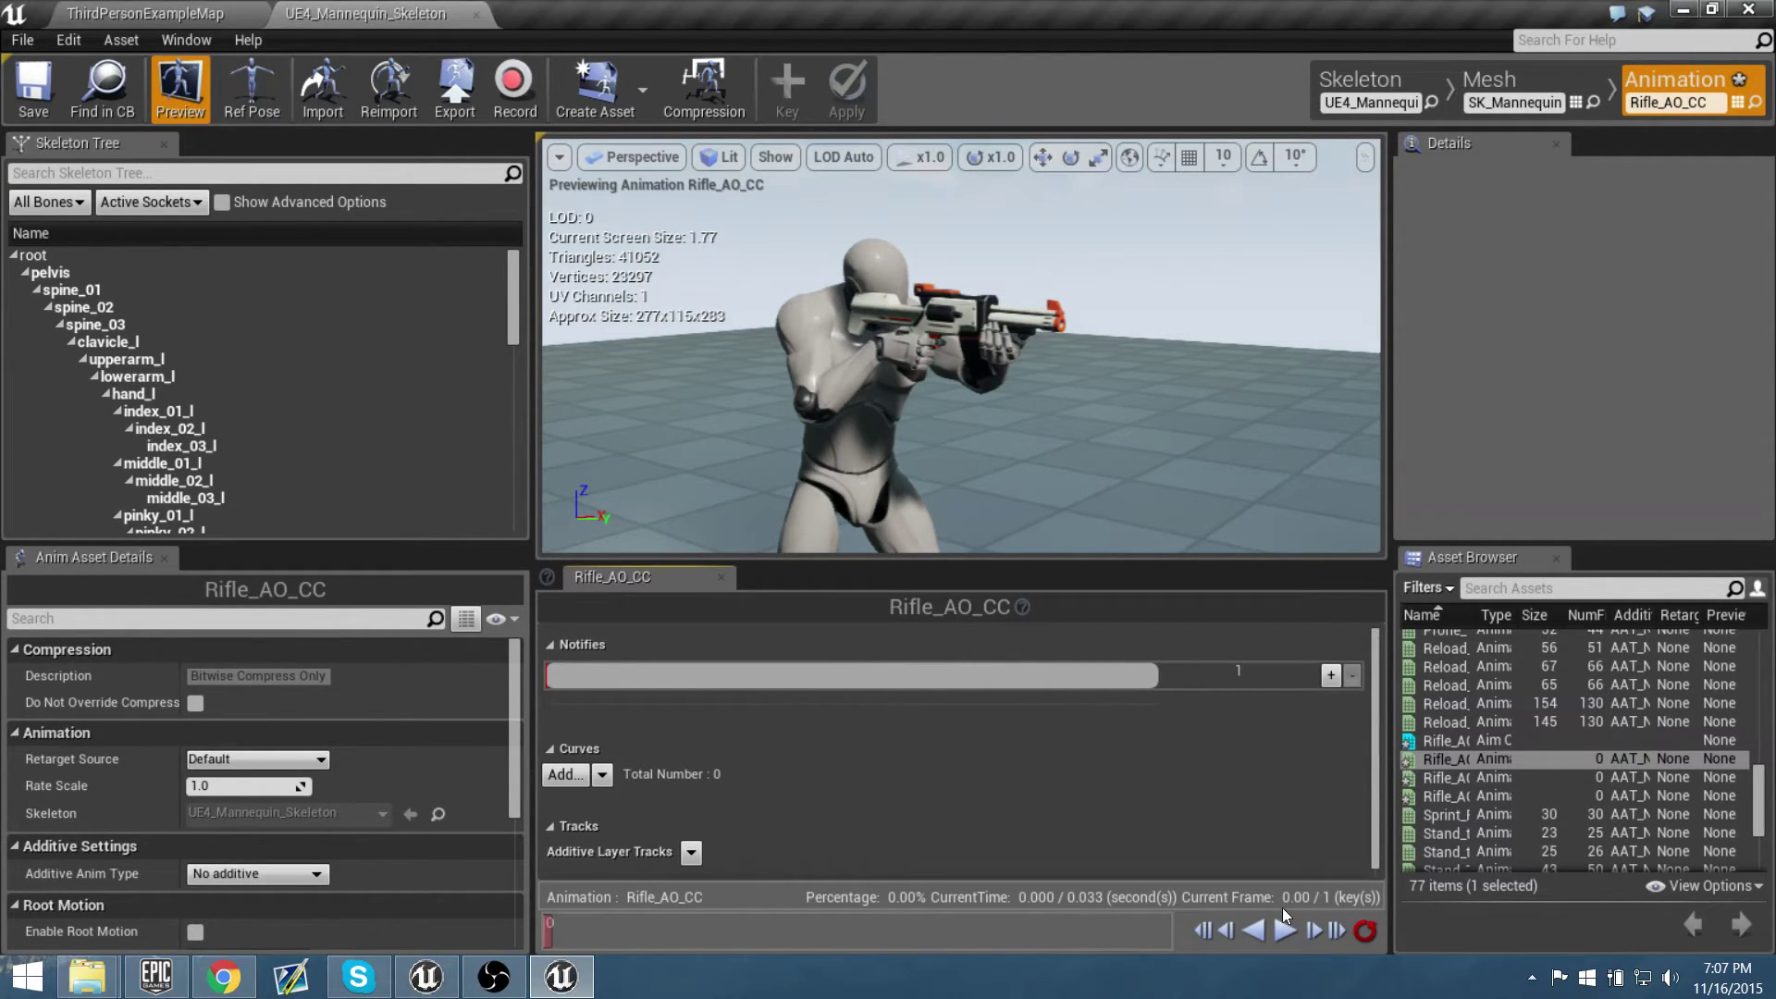
Open Rifle_AO_CD and trim it from frame 0 by removing frames 1 to 23
left_click_drag(854, 929, 246, 938)
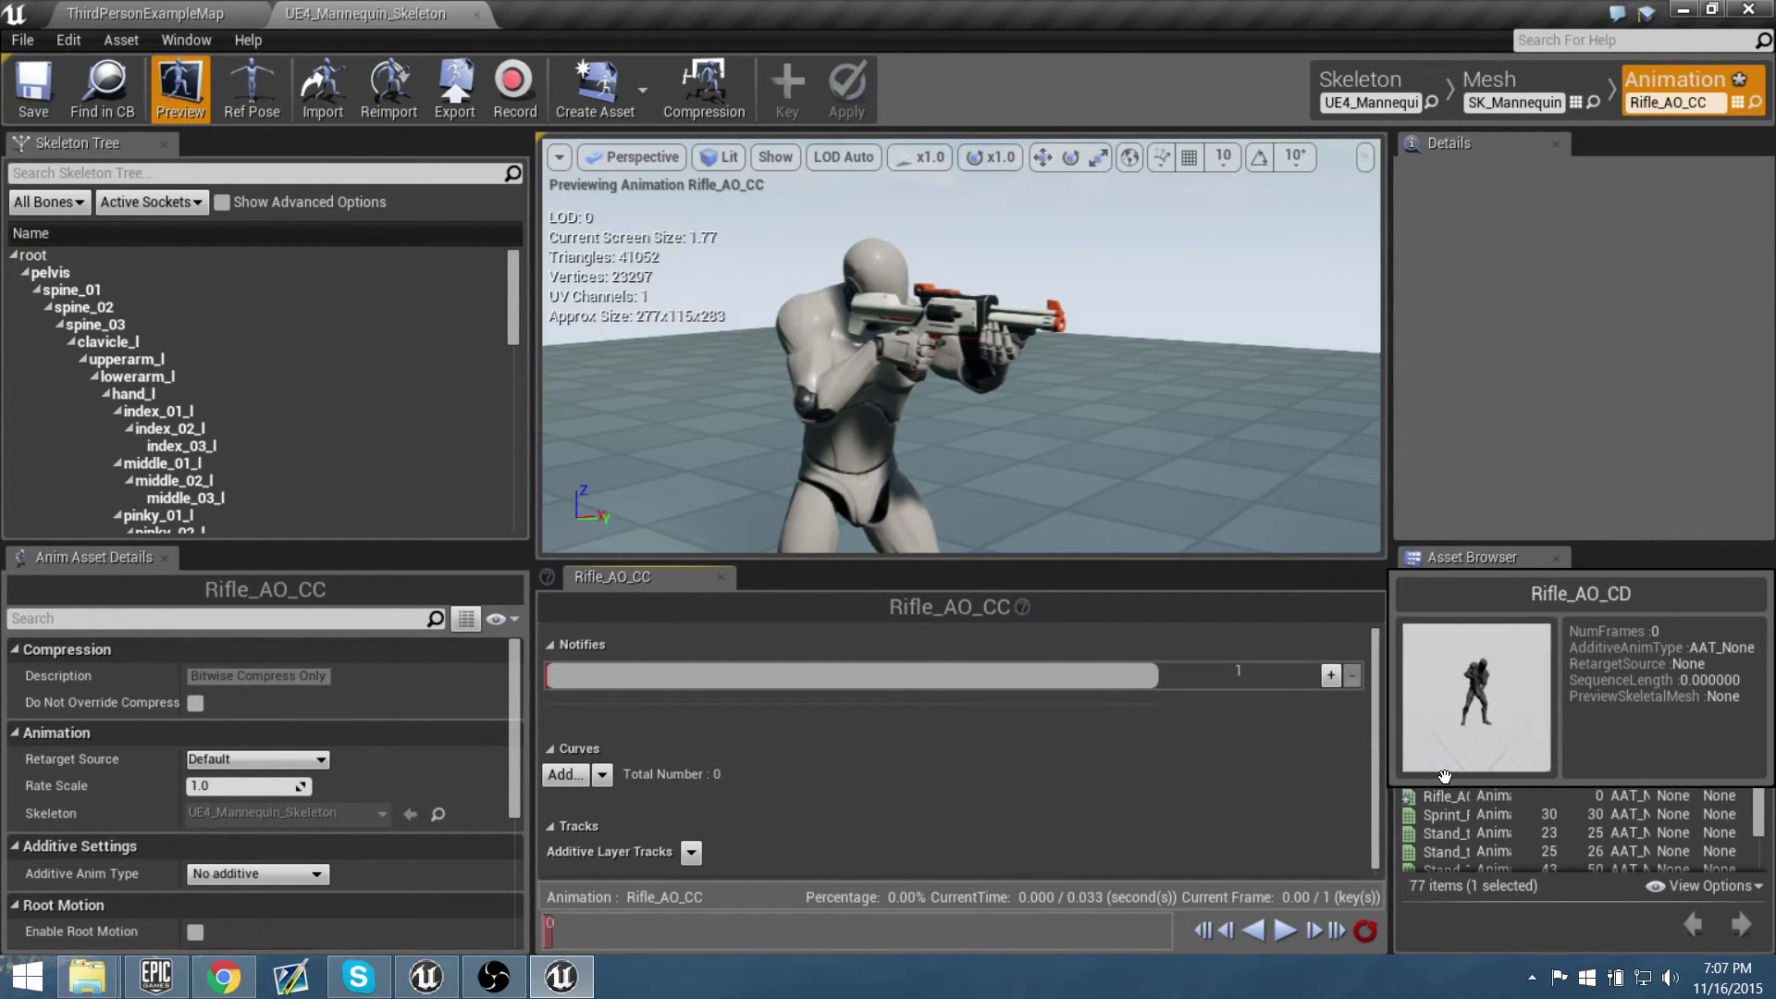
double_click(1448, 777)
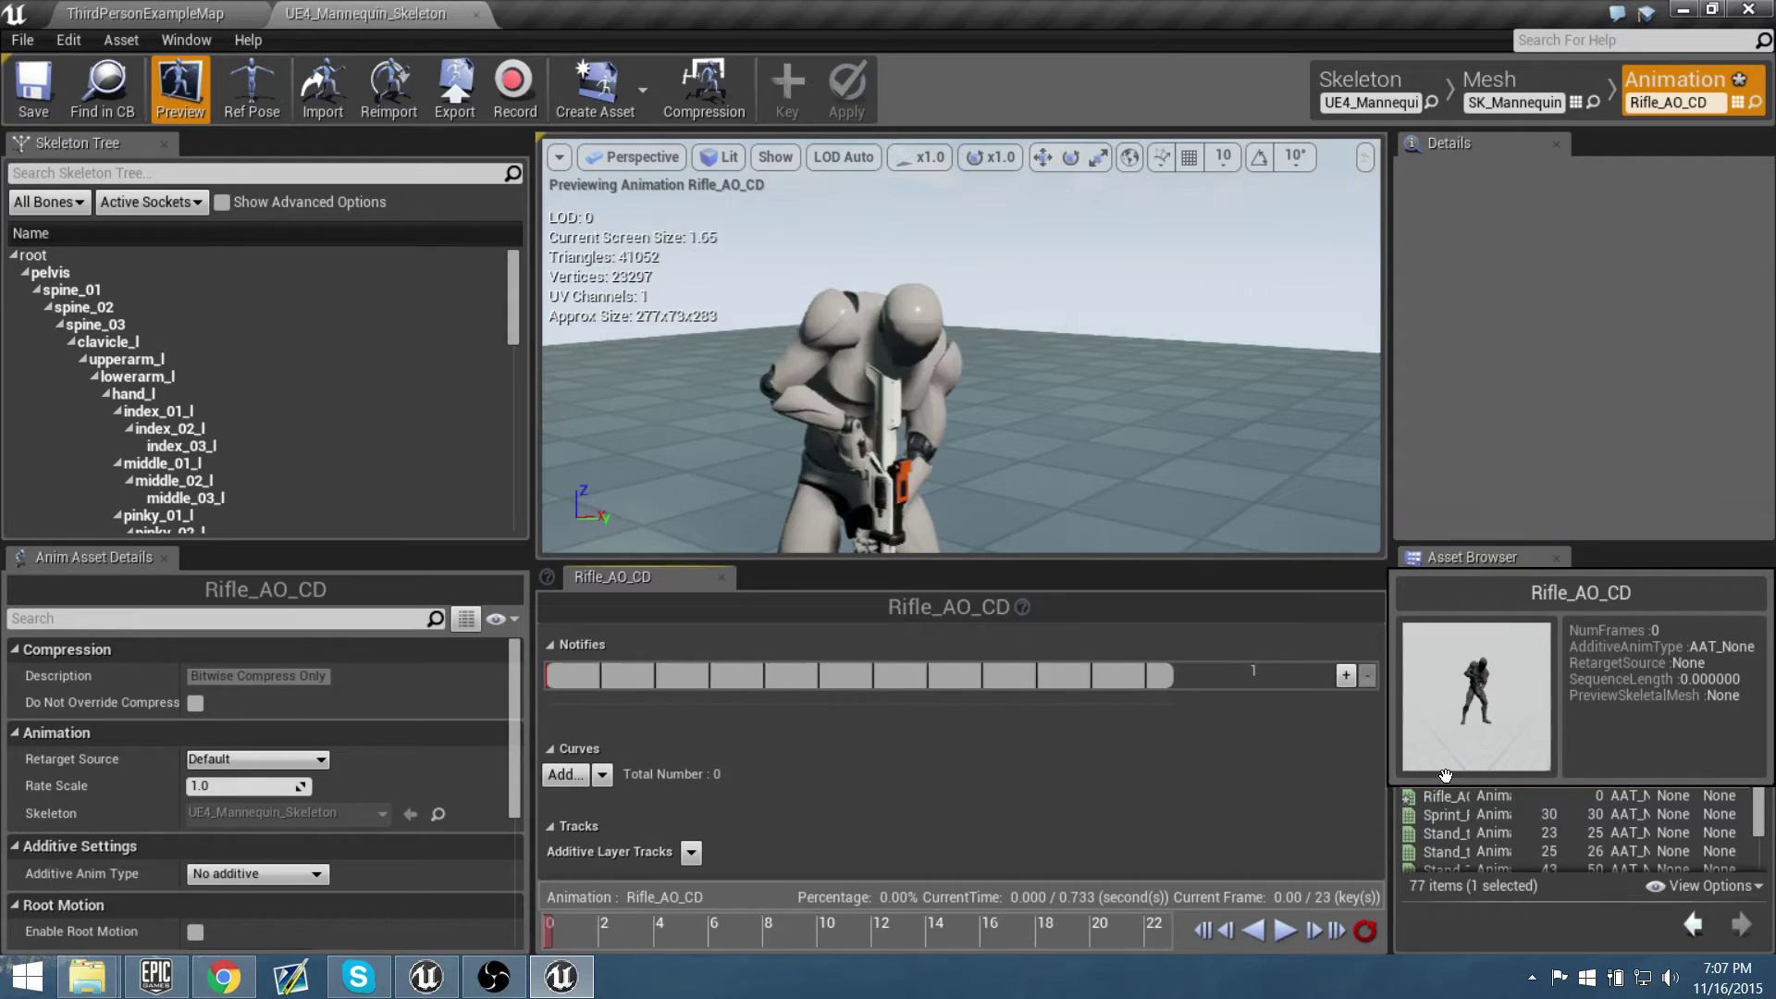
right_click(547, 925)
left_click(723, 765)
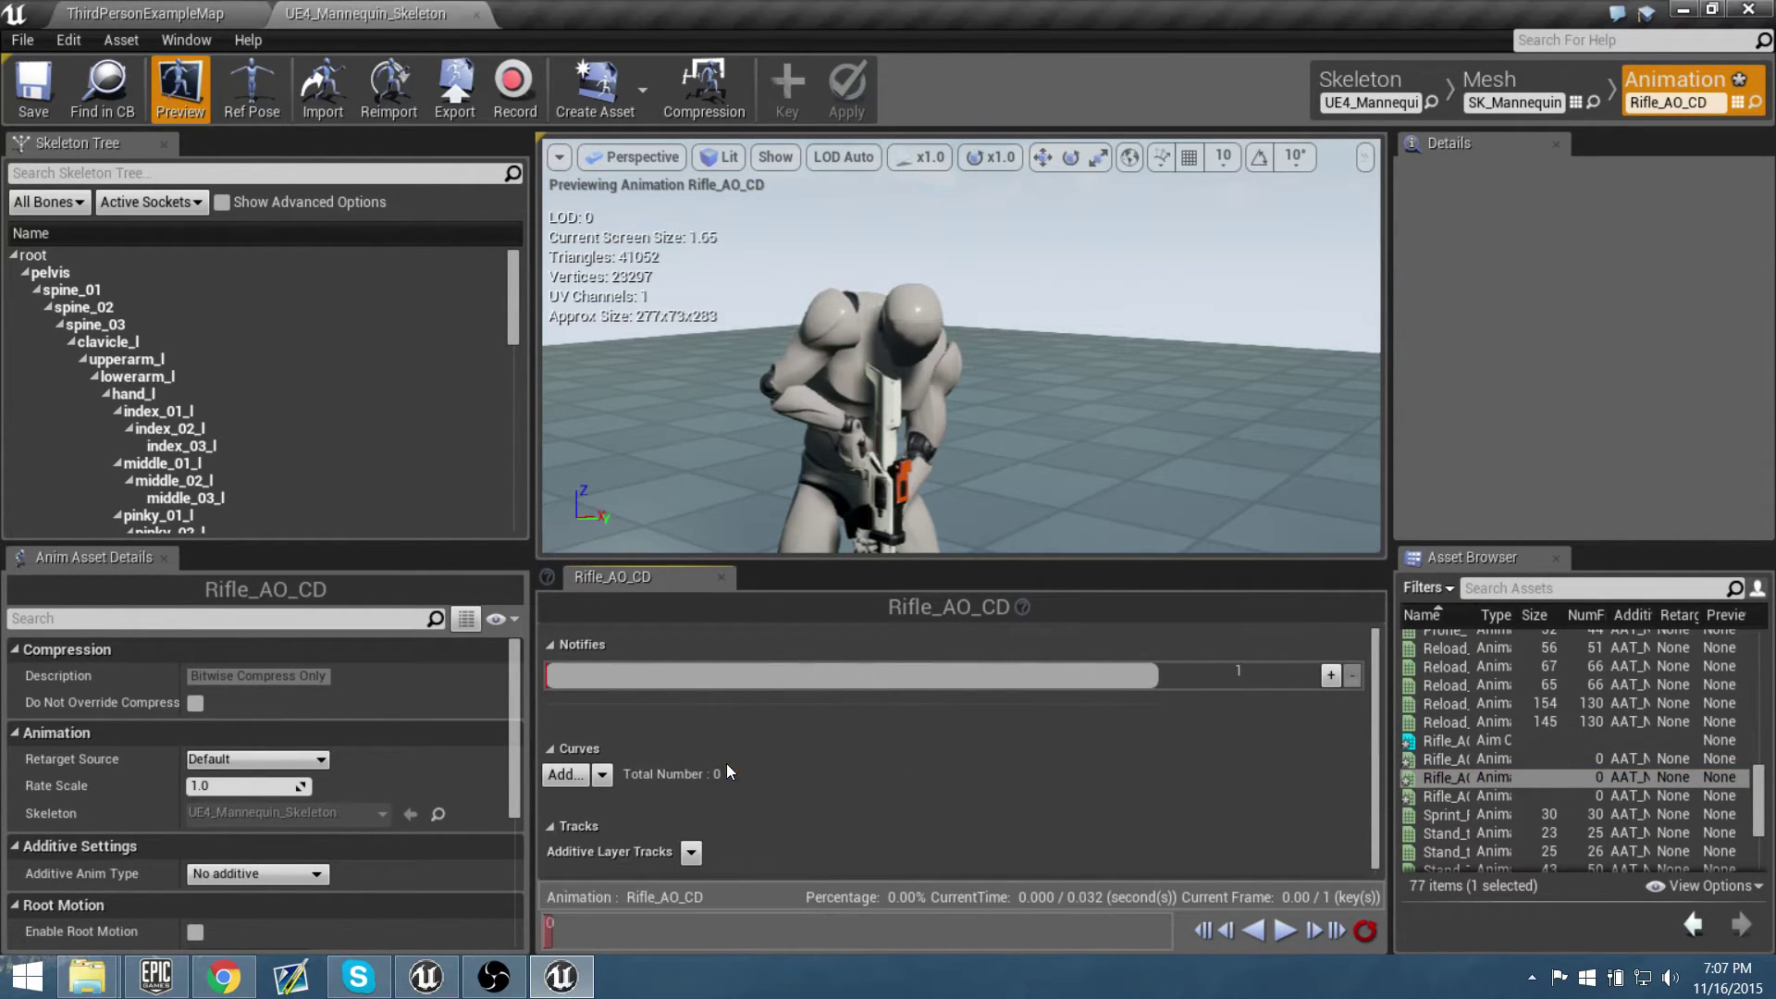
Open Rifle_AO_CU and trim it from frame 0 by removing frames 1 to 30
double_click(1457, 792)
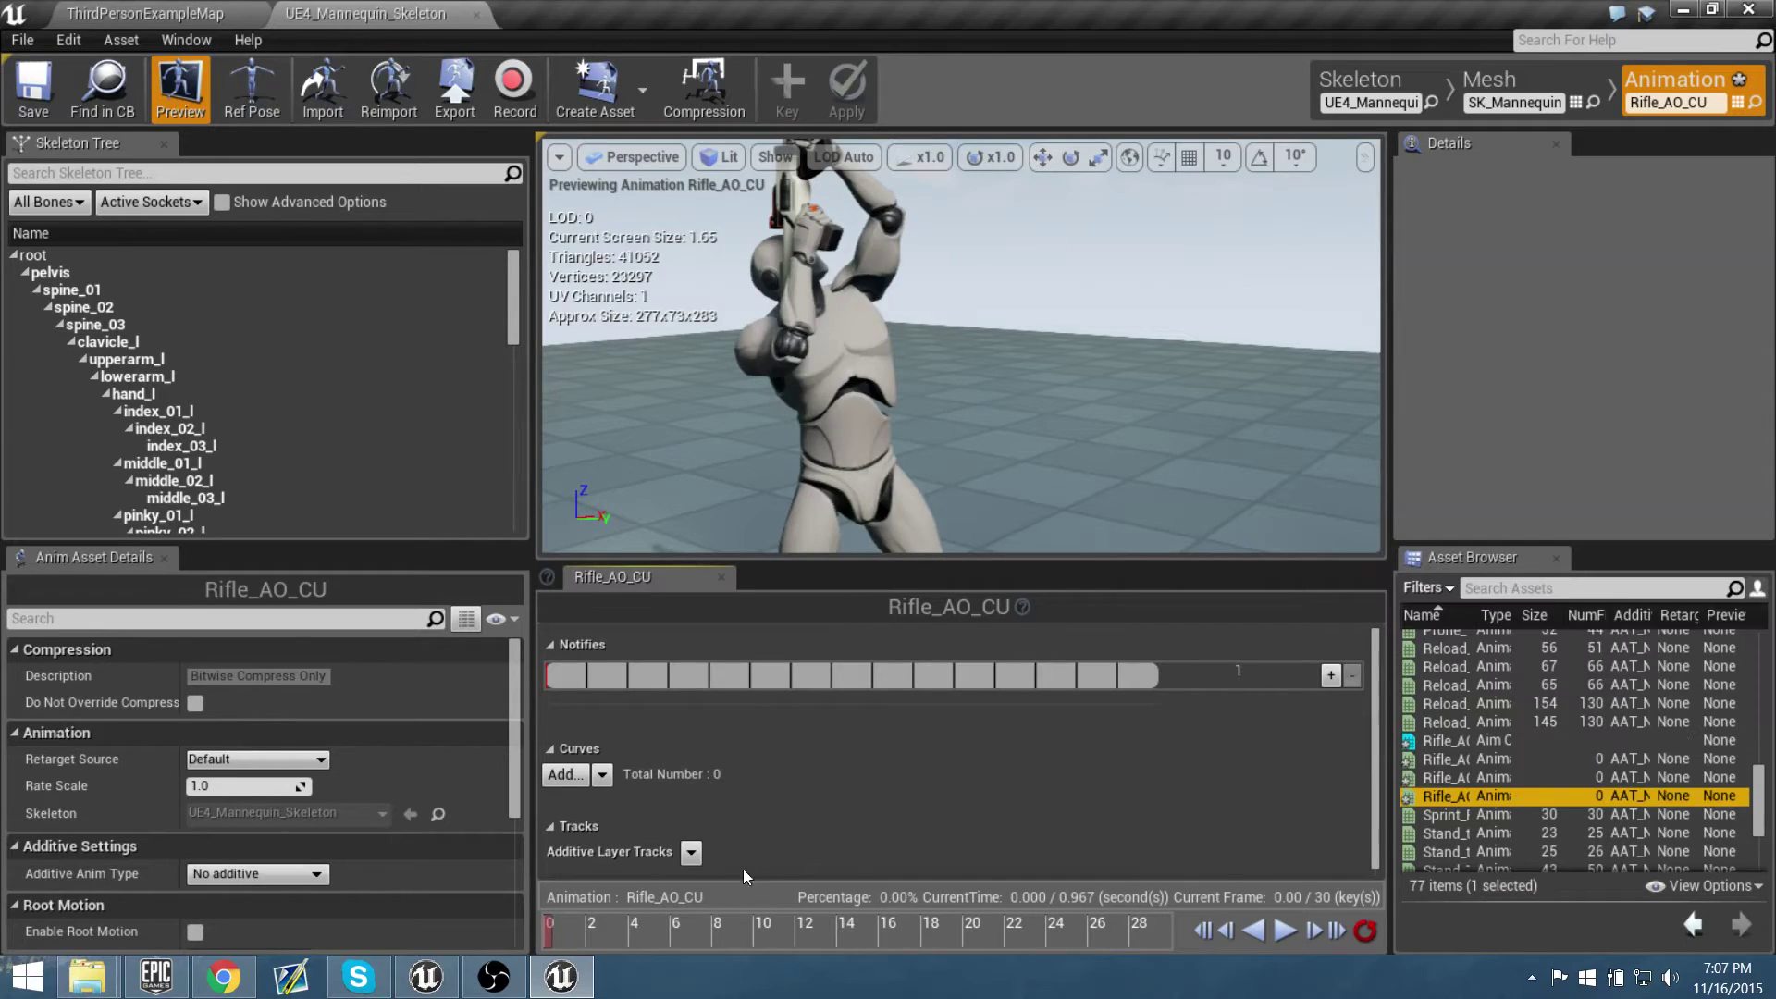
right_click(547, 929)
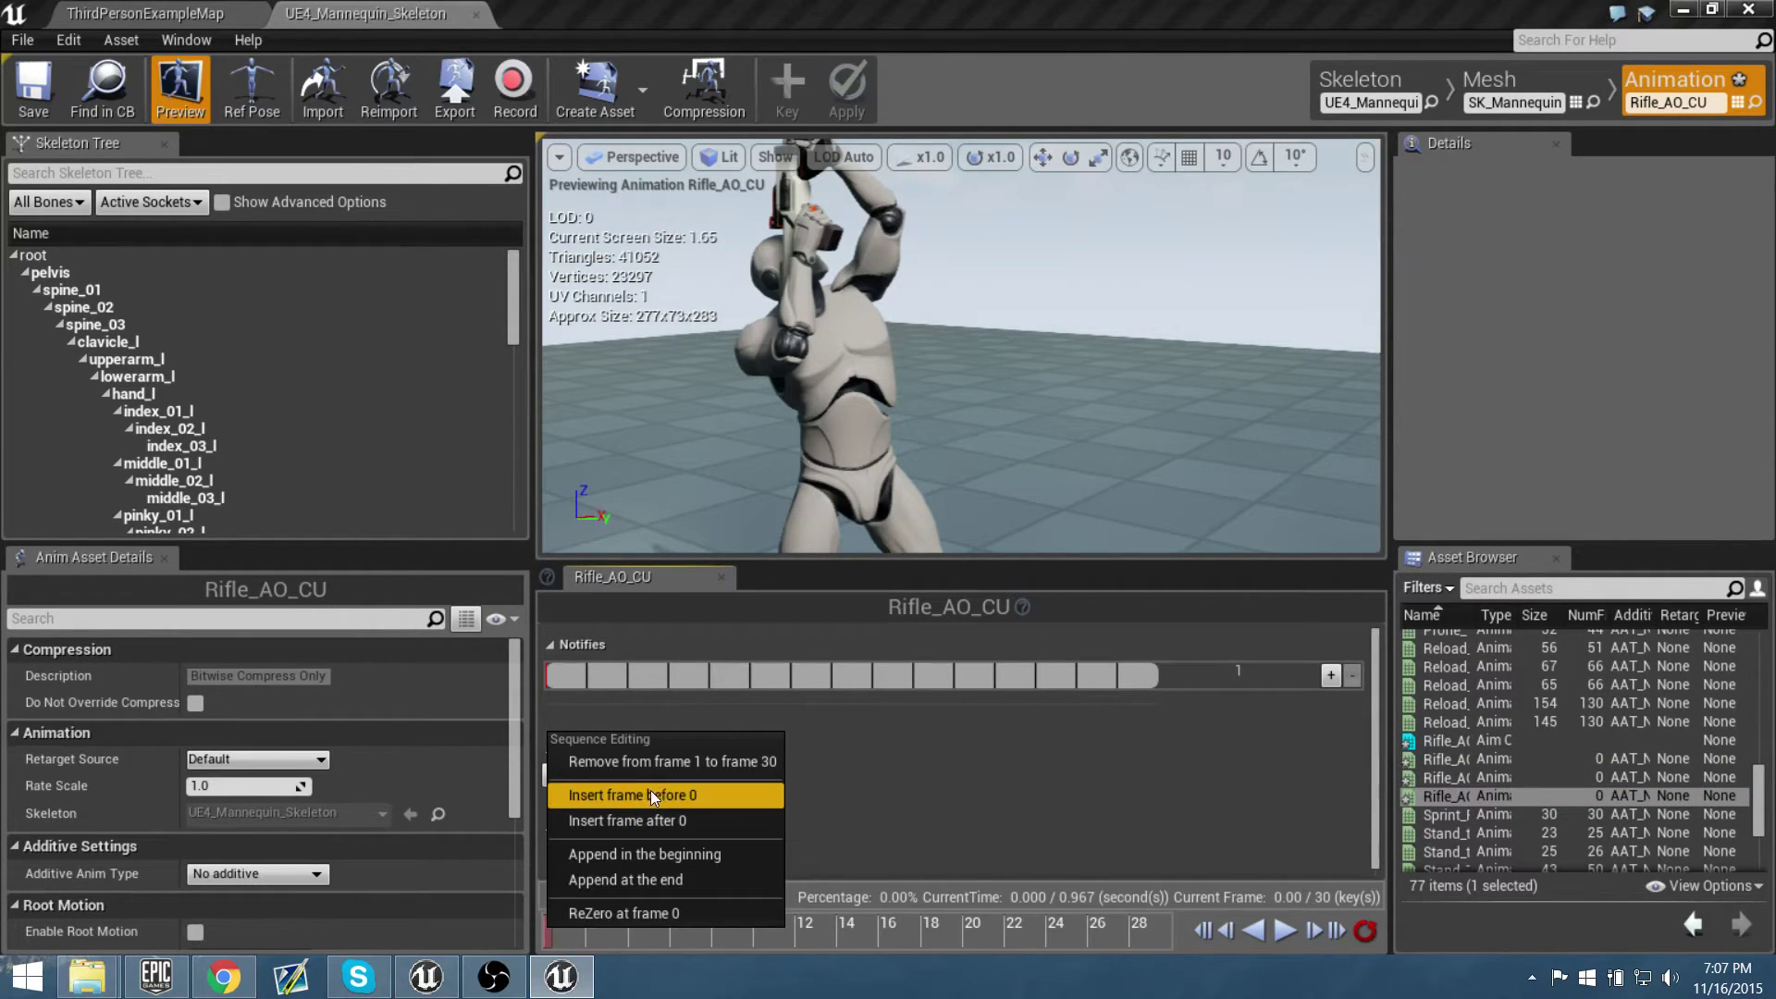
left_click(701, 762)
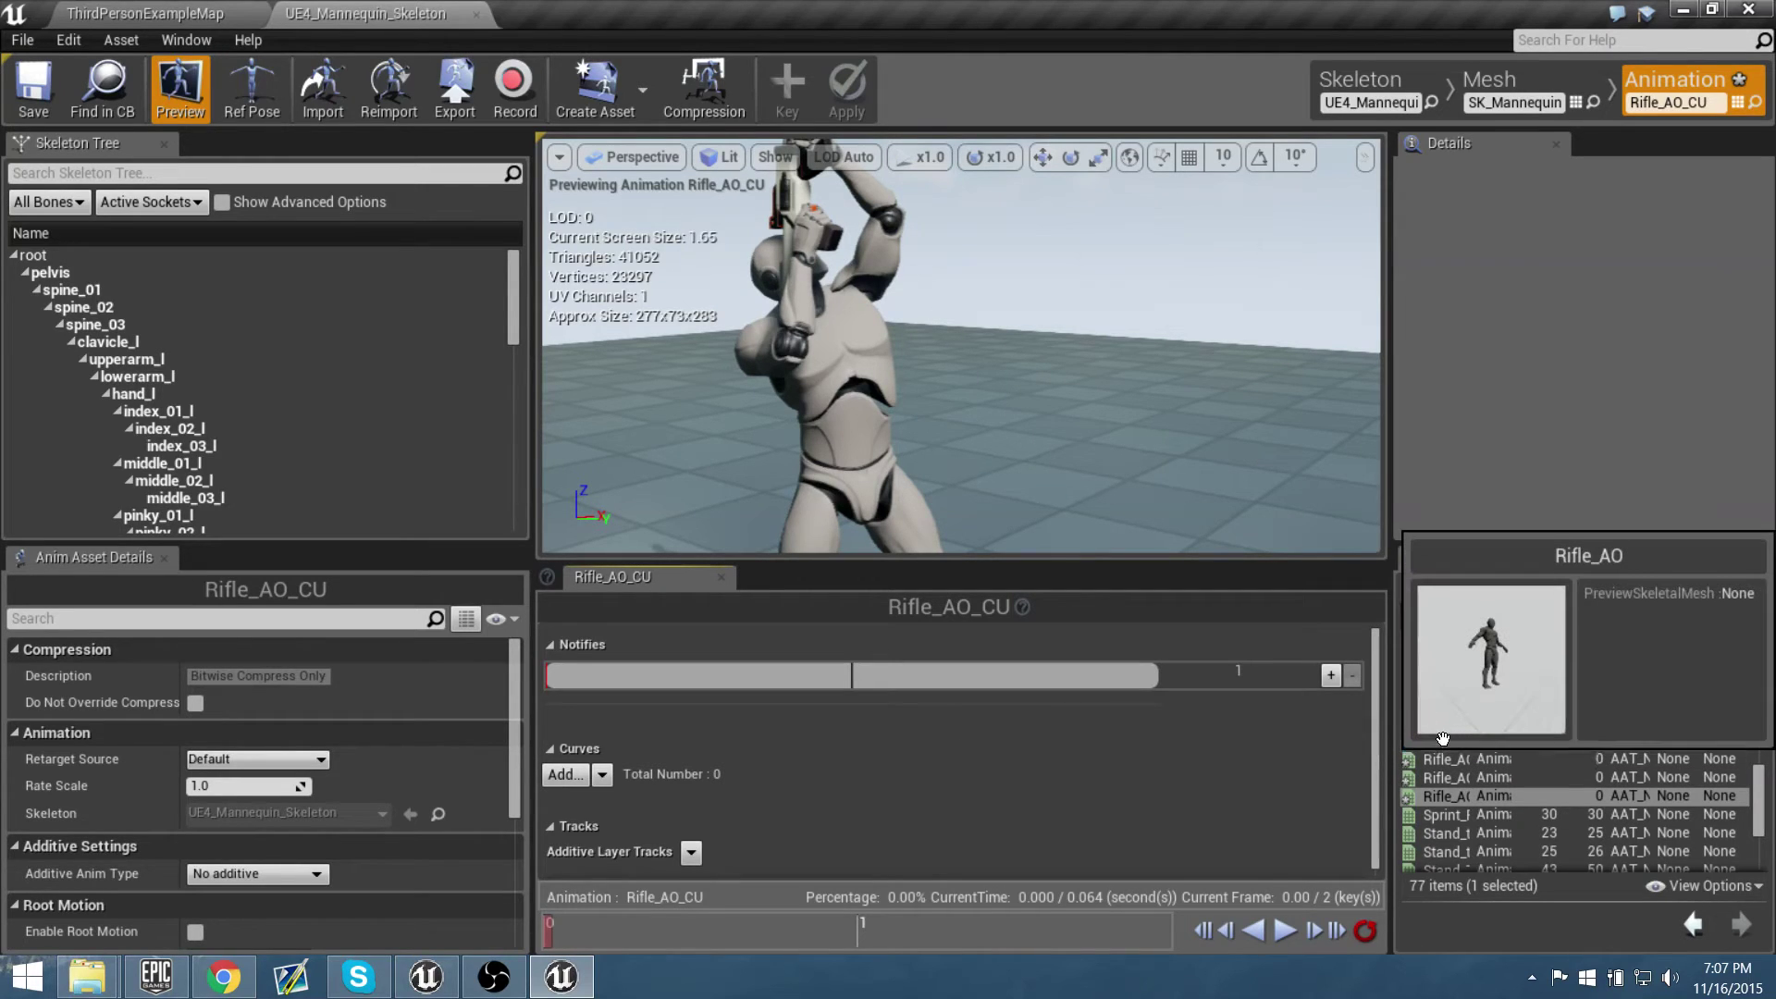
Open the Rifle_AO aim offset, widen the asset name column and try to place Rifle_AO_CC in the middle of the pitch grid
double_click(1436, 741)
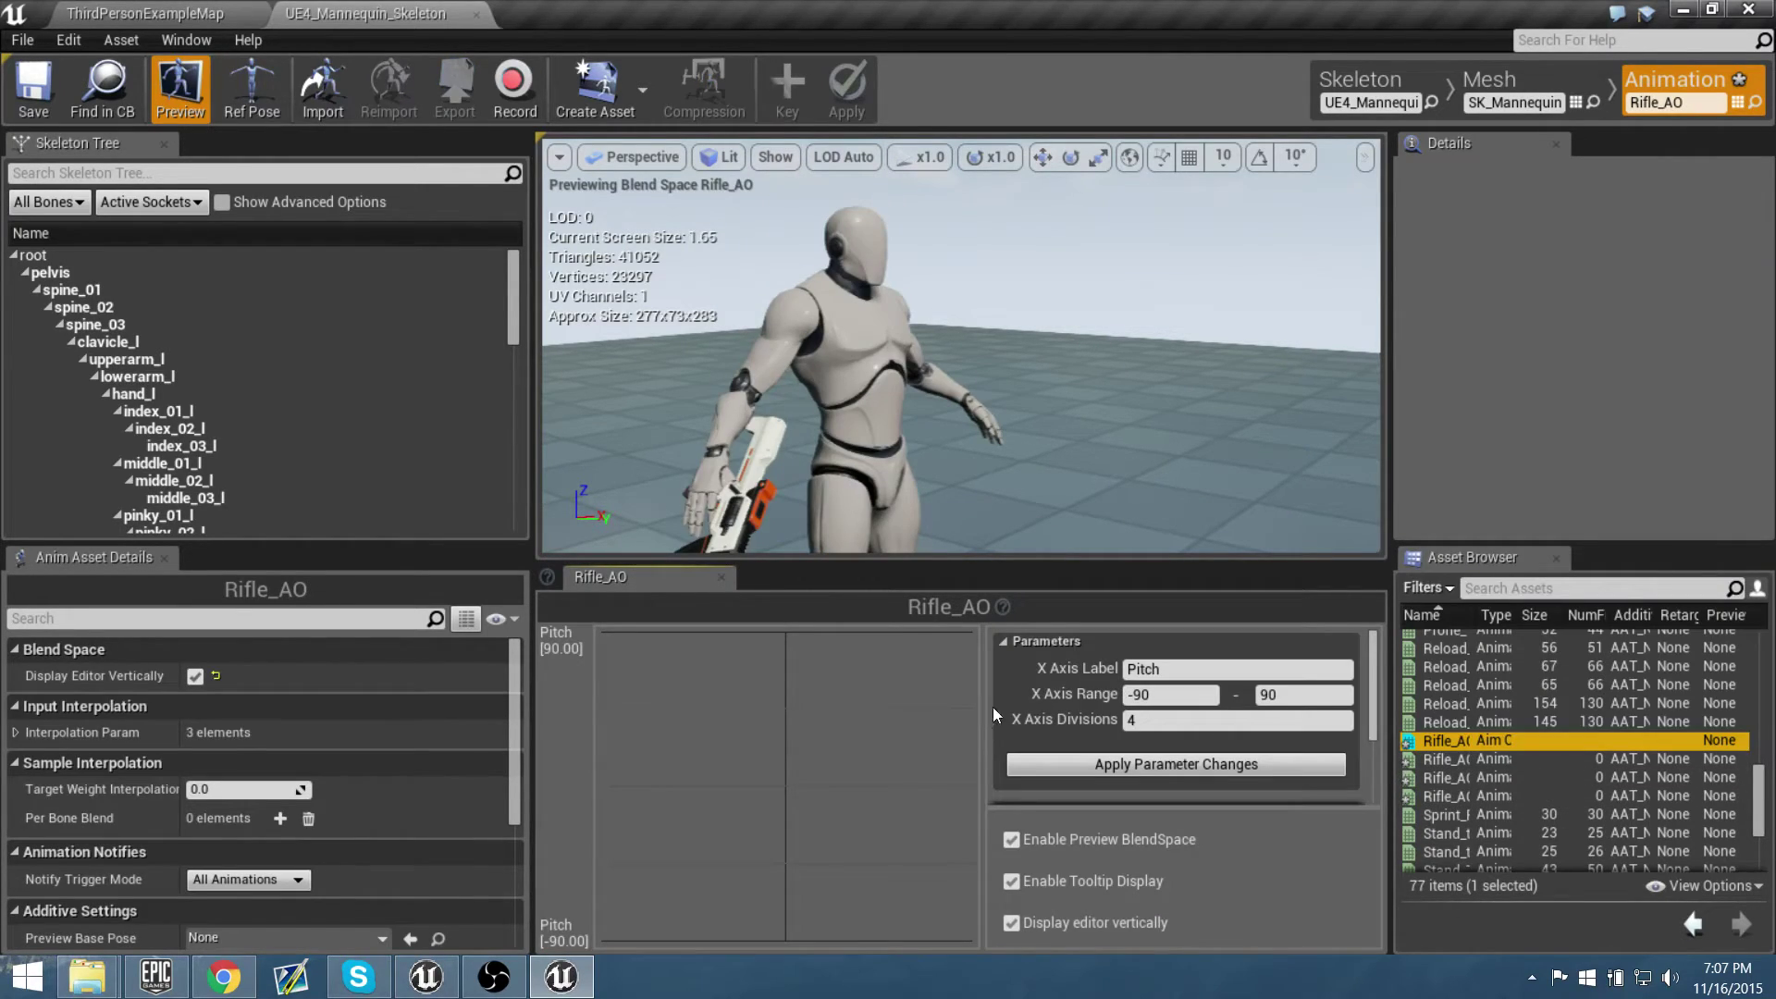
left_click(1476, 621)
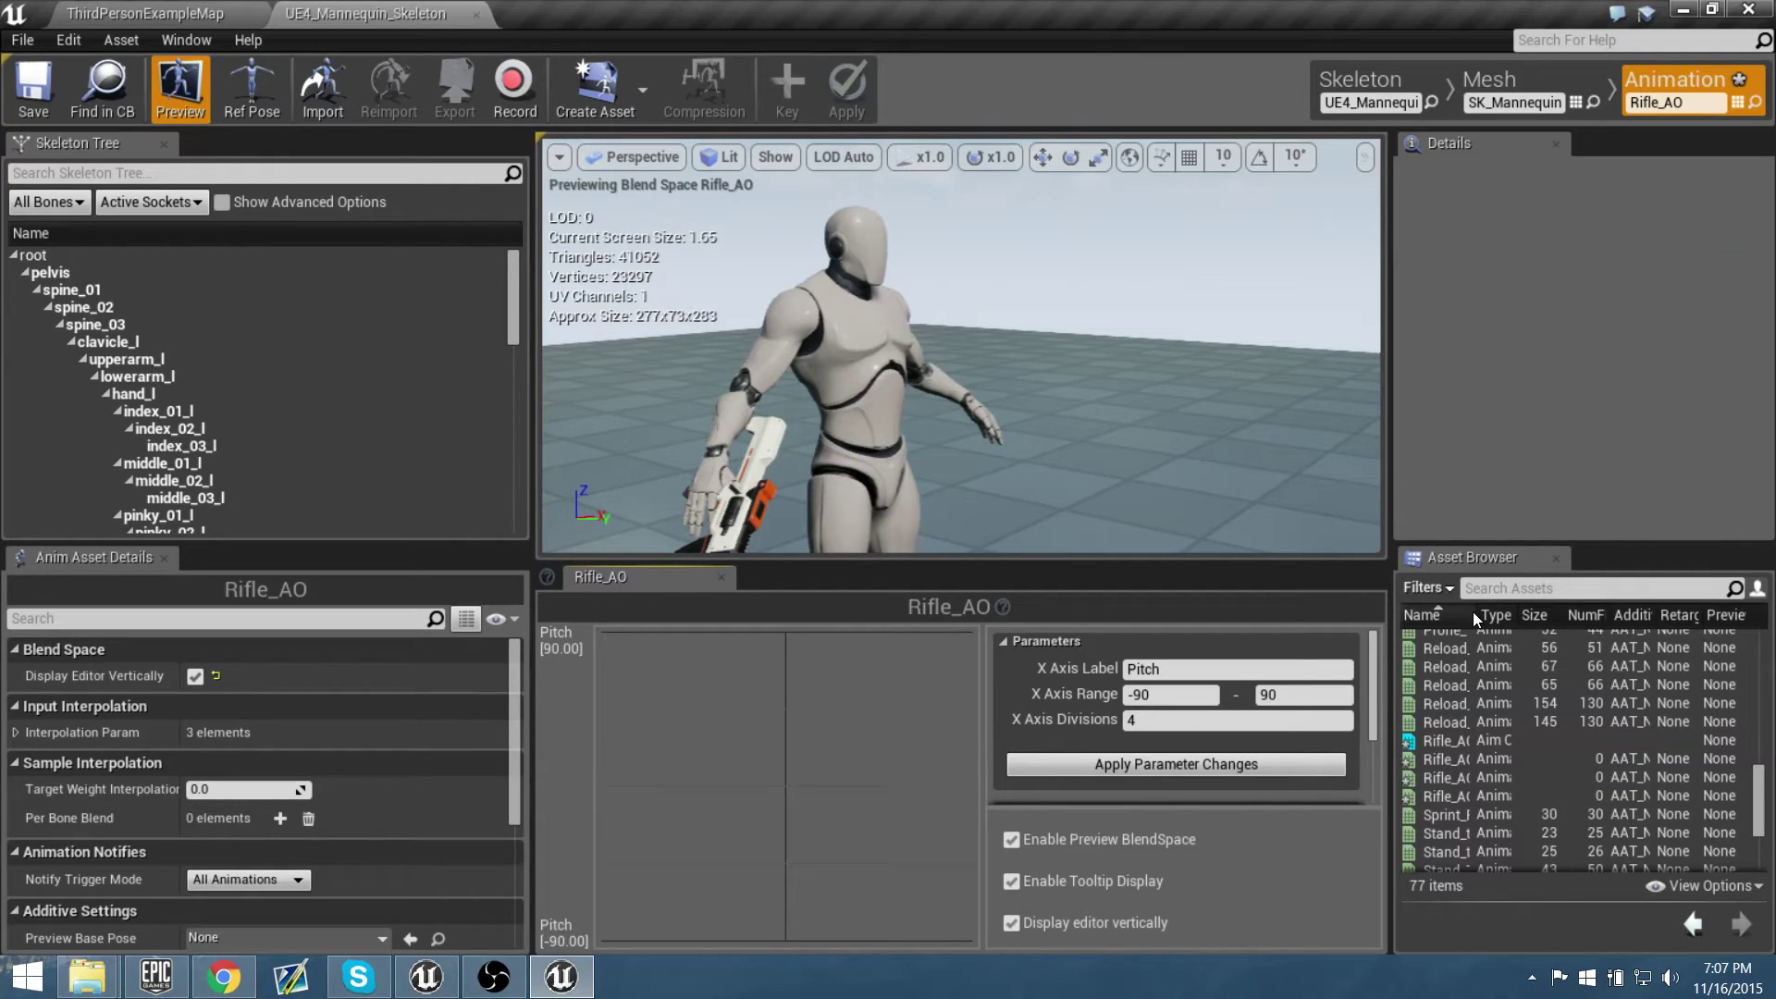
left_click_drag(1476, 613, 1507, 613)
mouse_move(1472, 758)
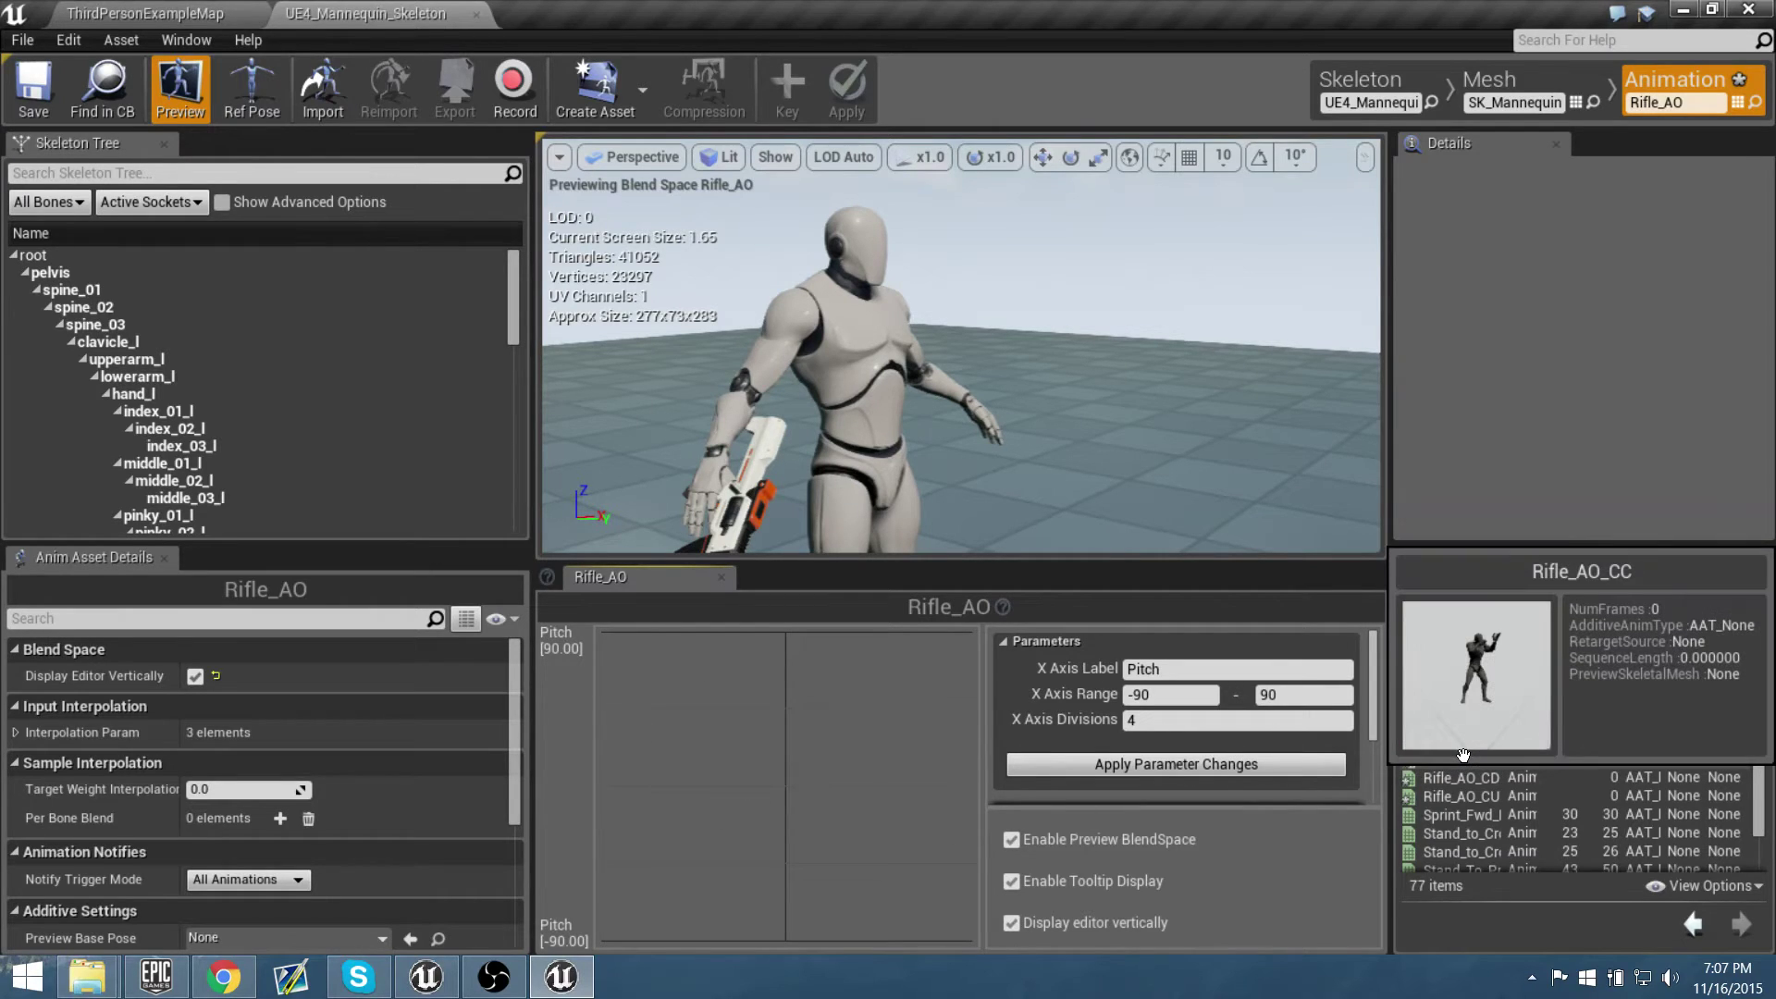
left_click_drag(1464, 759, 766, 796)
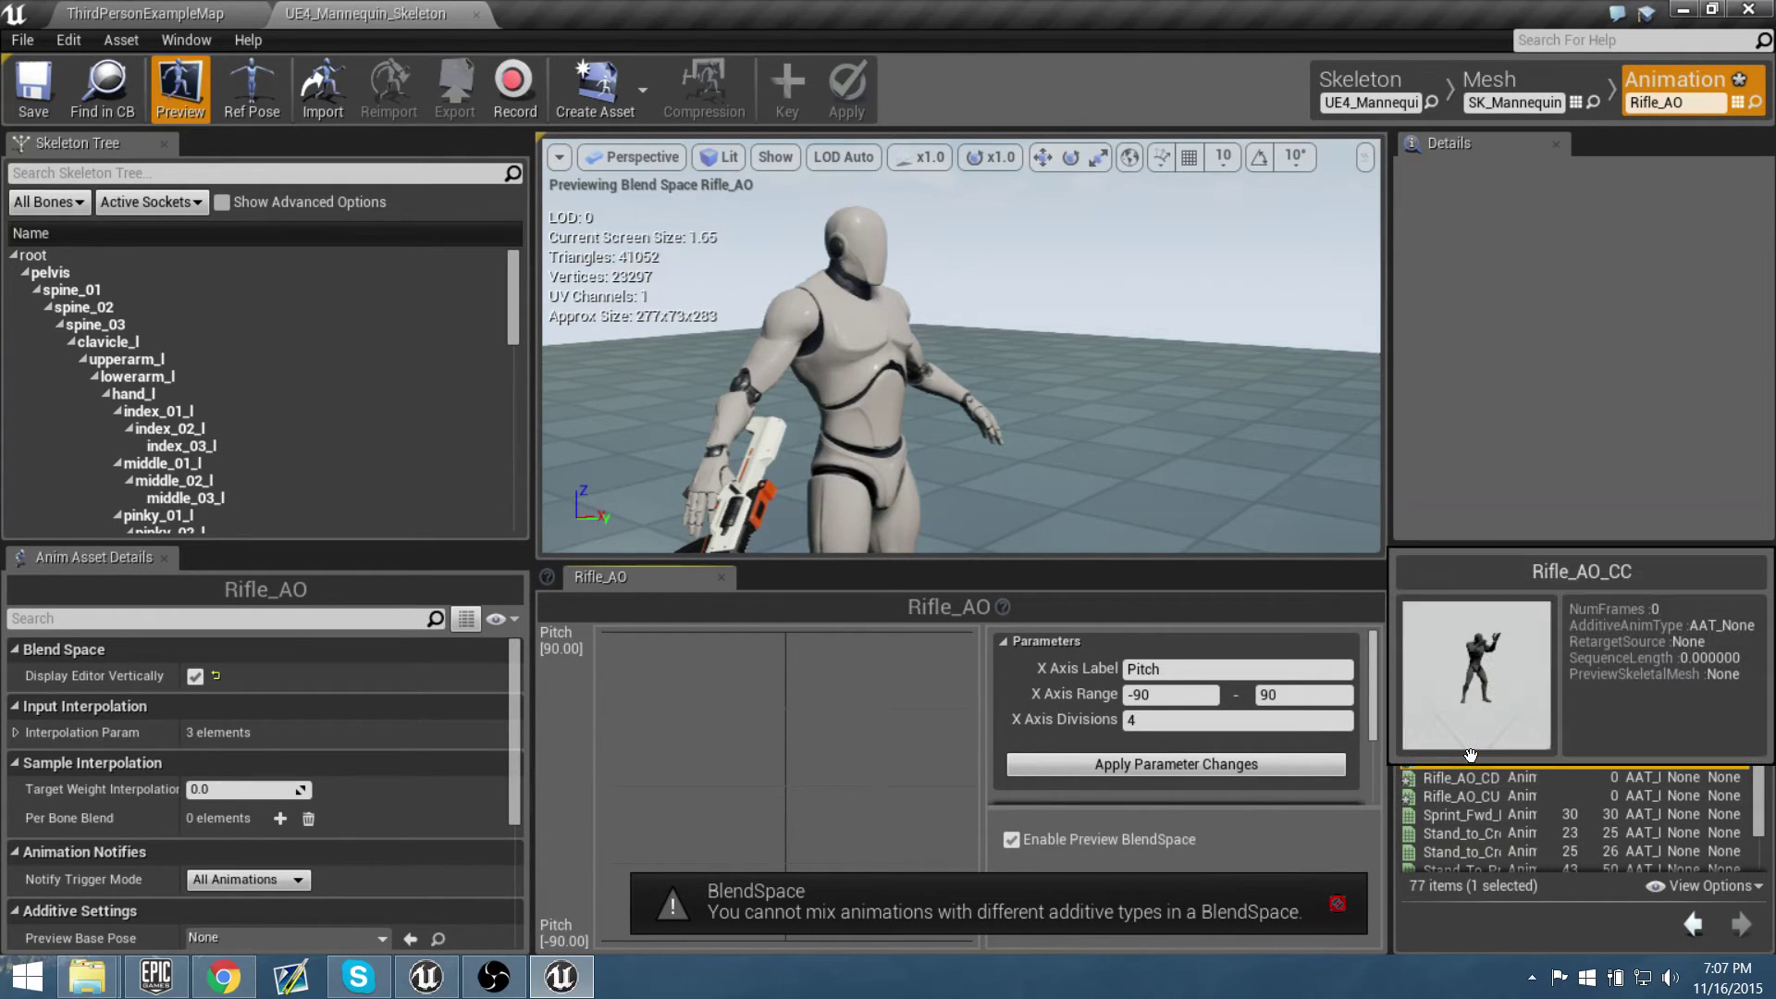
Open Rifle_AO_CC and set its Additive Anim Type to Mesh Space
double_click(1471, 755)
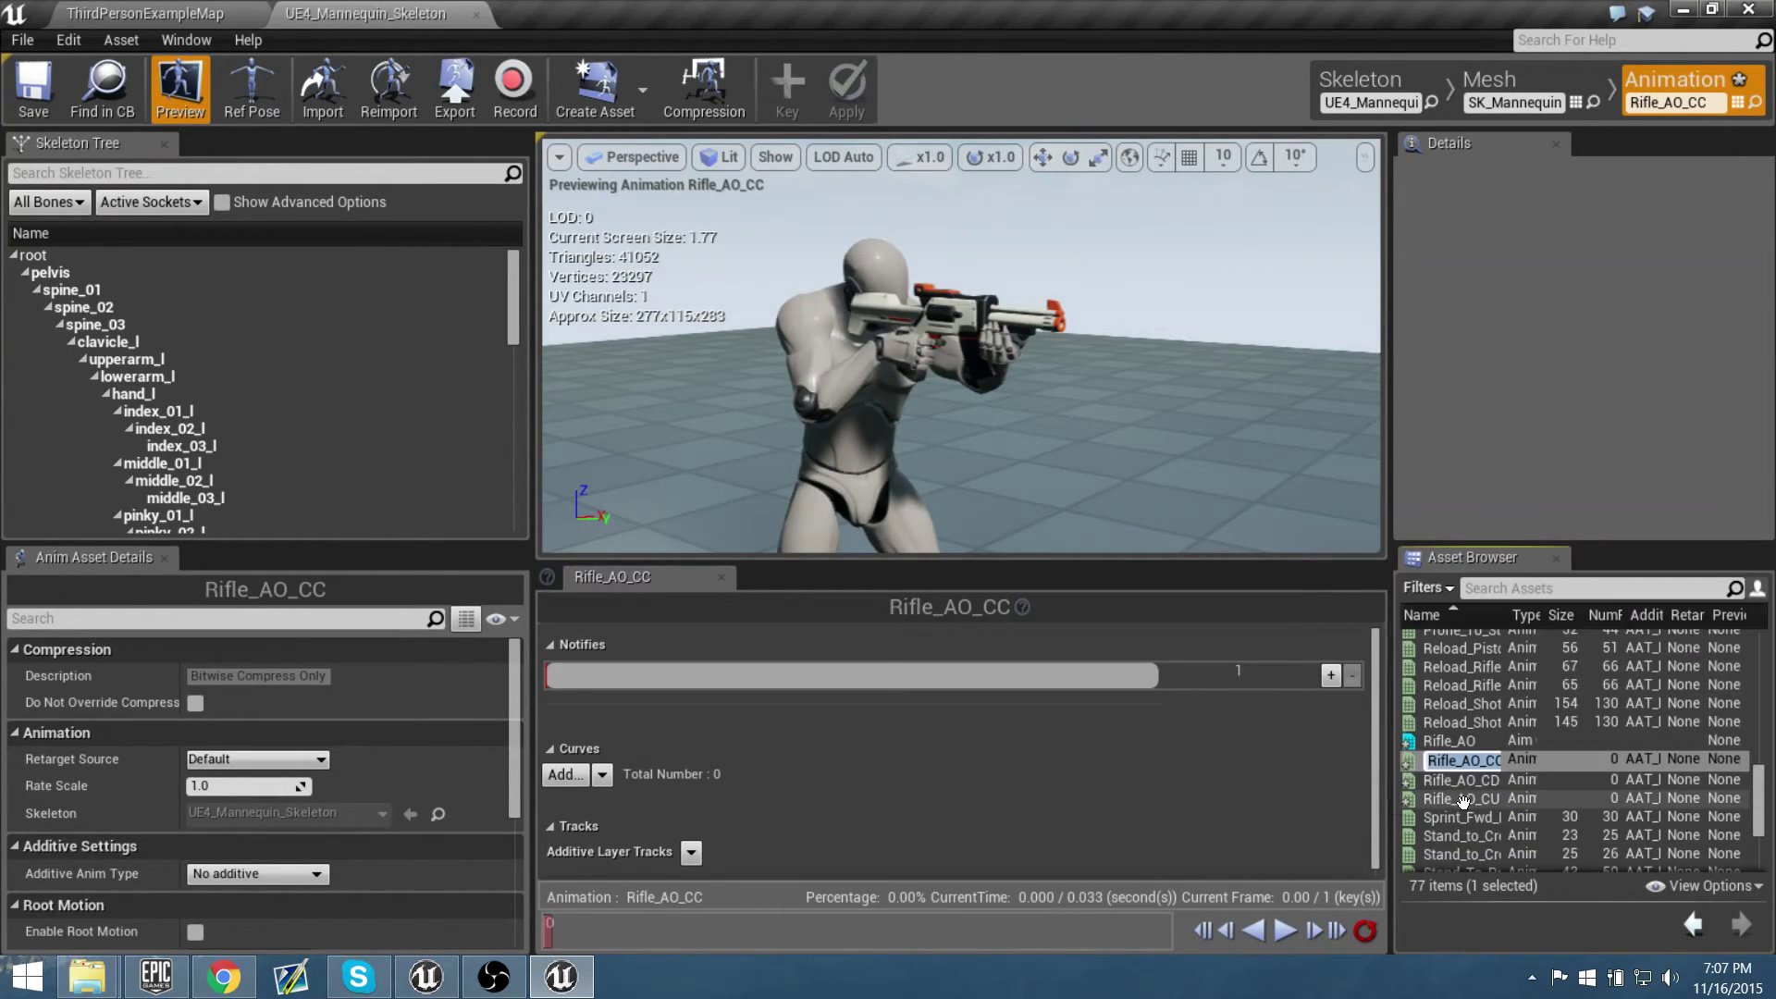
left_click(1459, 781)
left_click(1456, 760)
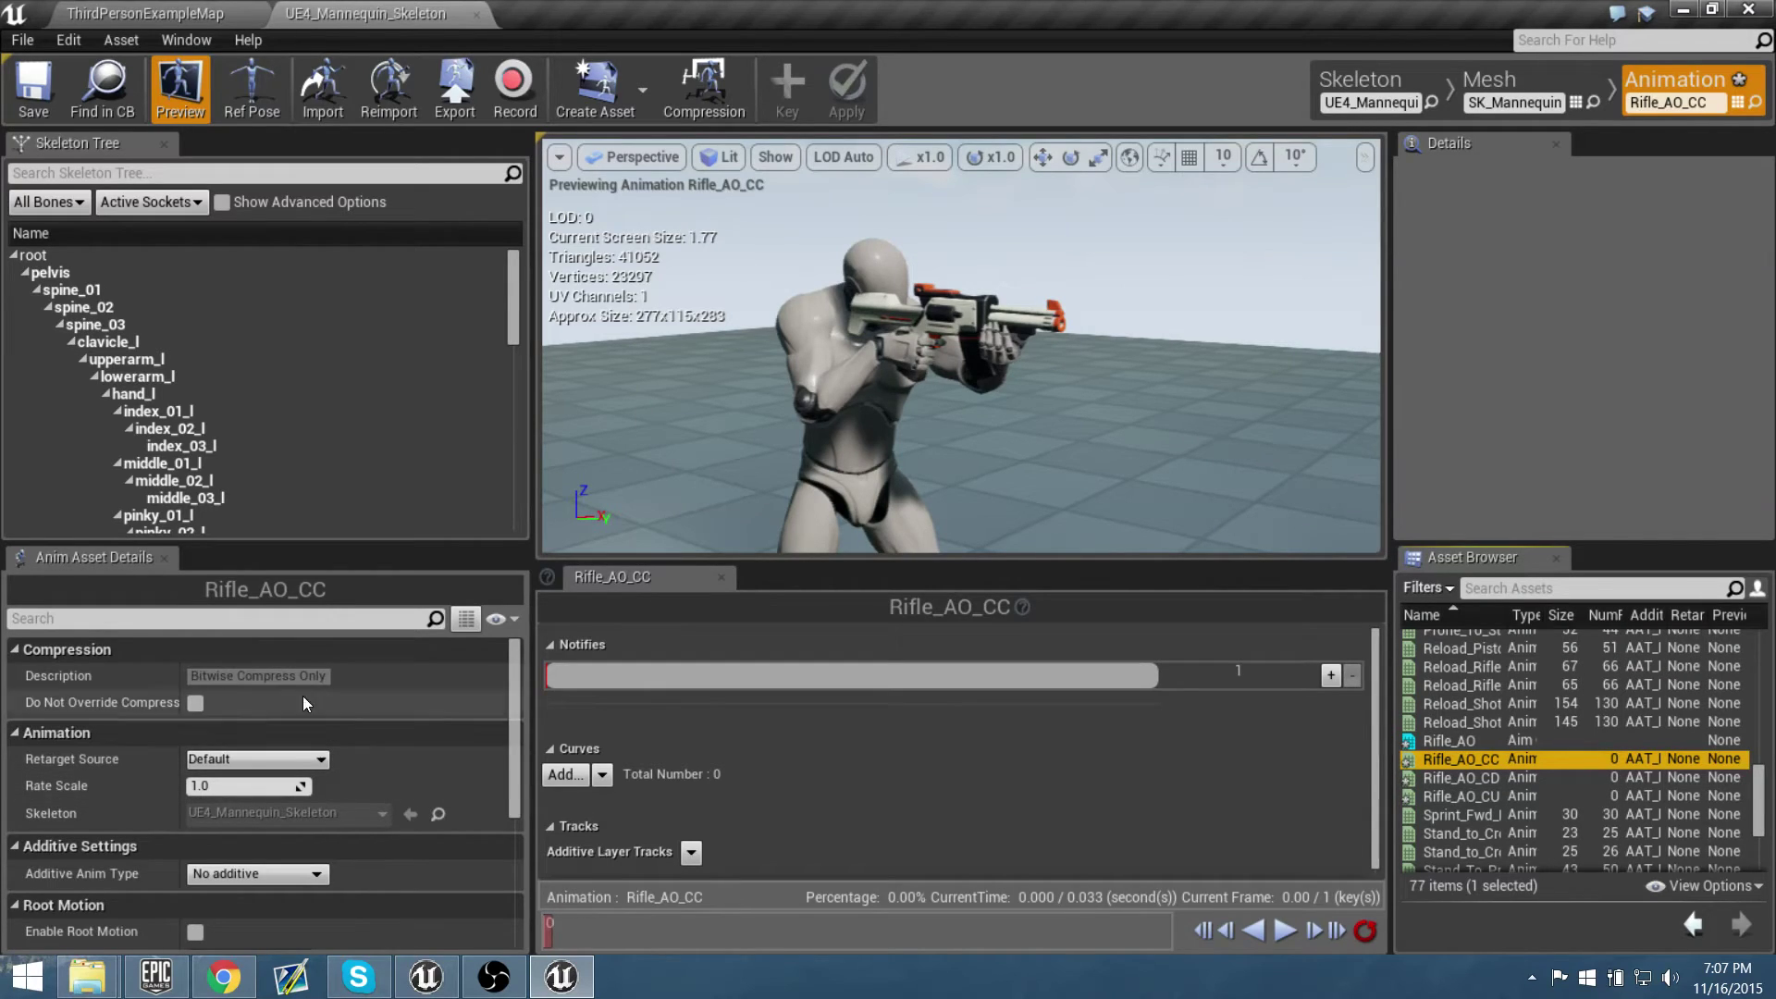
scroll(135, 731, "down", 3)
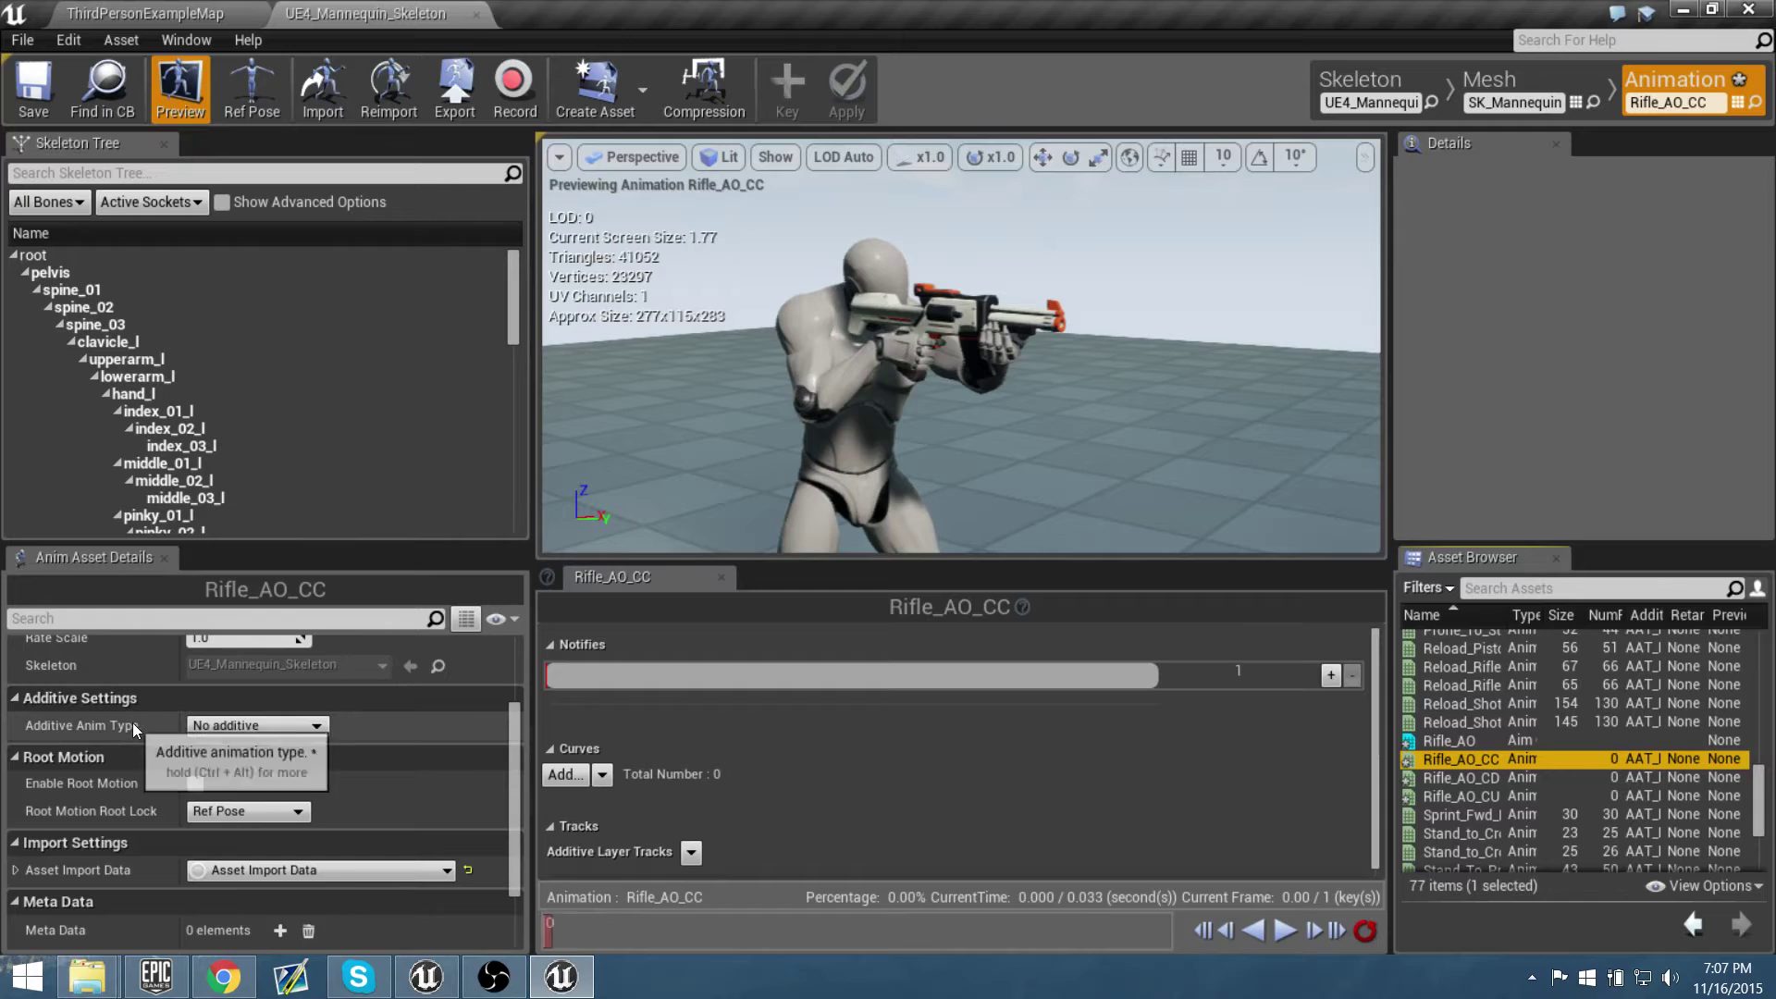
left_click(313, 727)
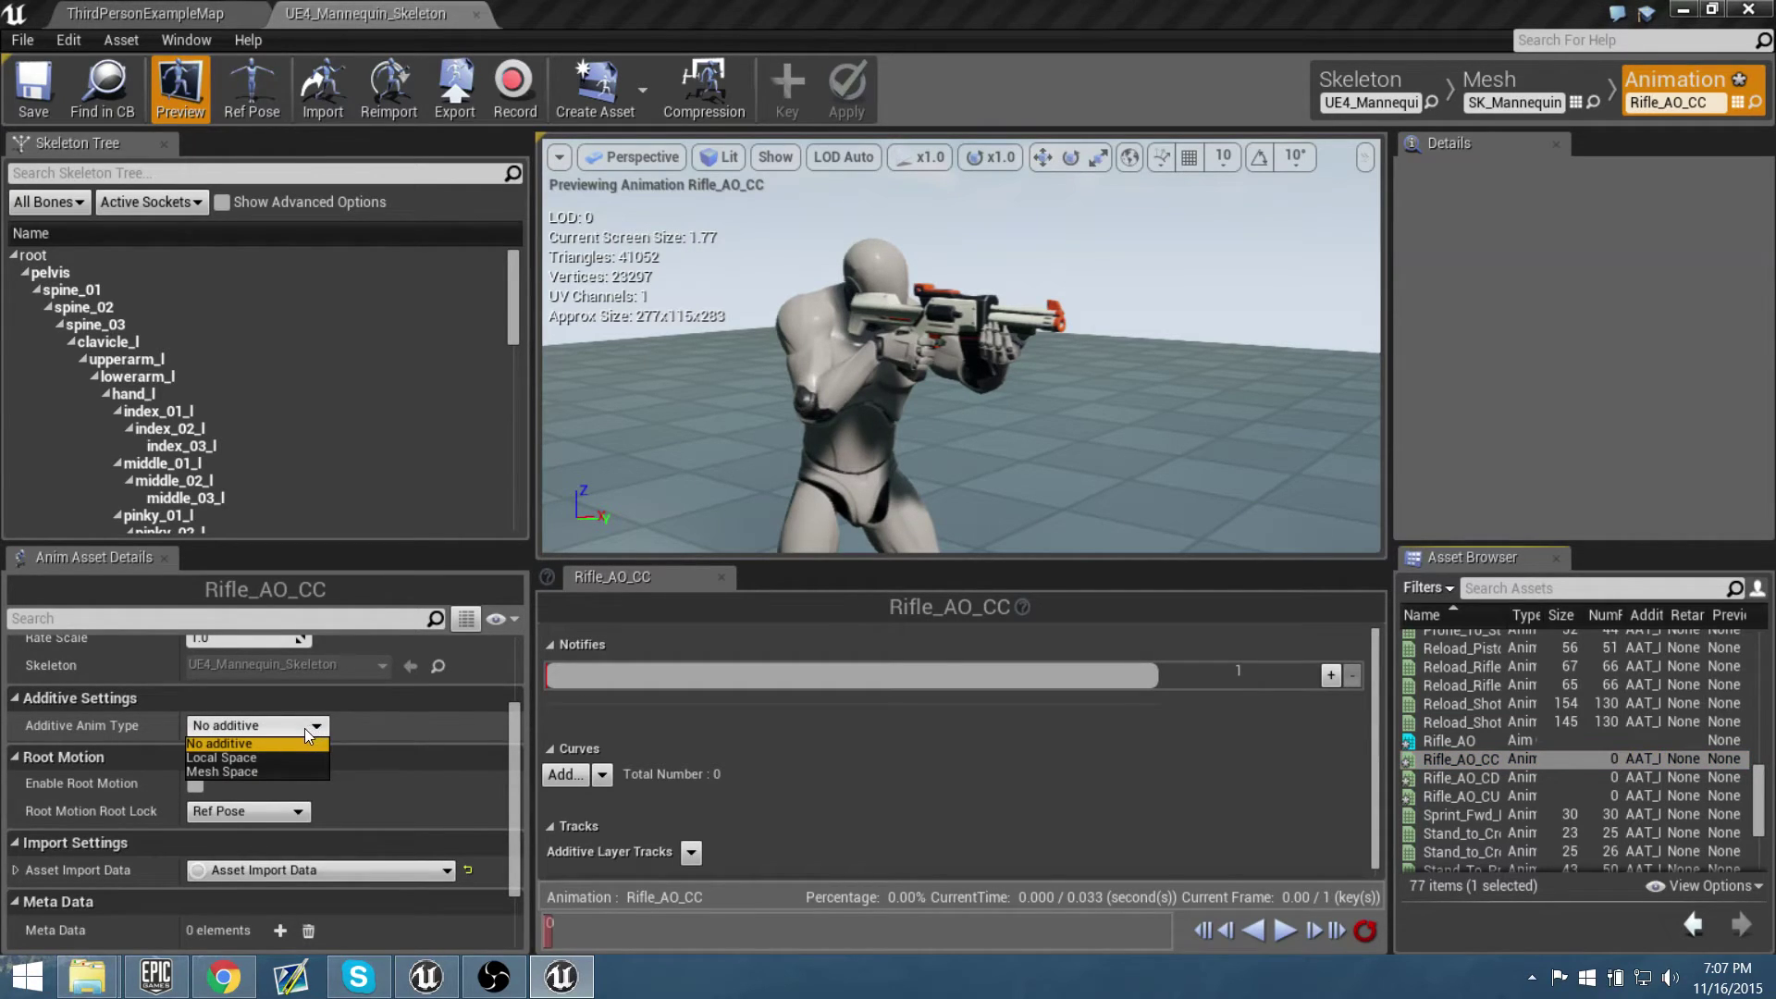
left_click(238, 774)
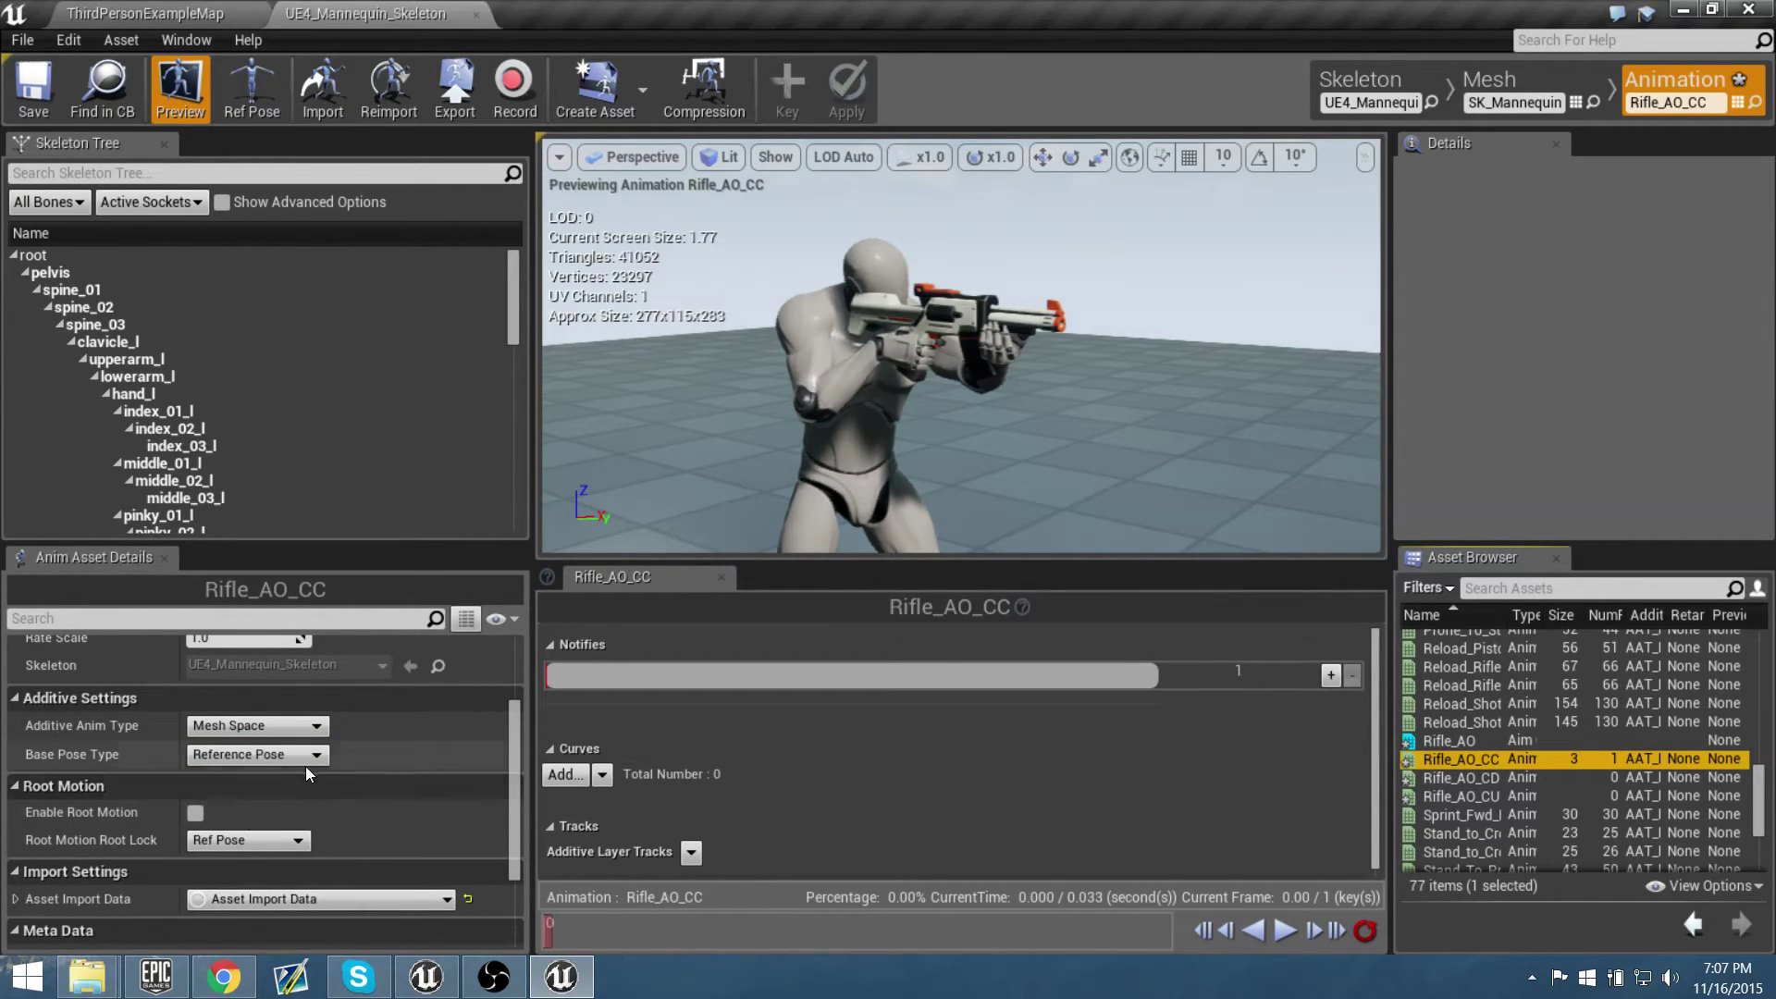
Set the Base Pose Type of Rifle_AO_CC to Selected animation, with Idle_Rifle_Ironsights as the base pose animation
left_click(305, 757)
left_click(260, 815)
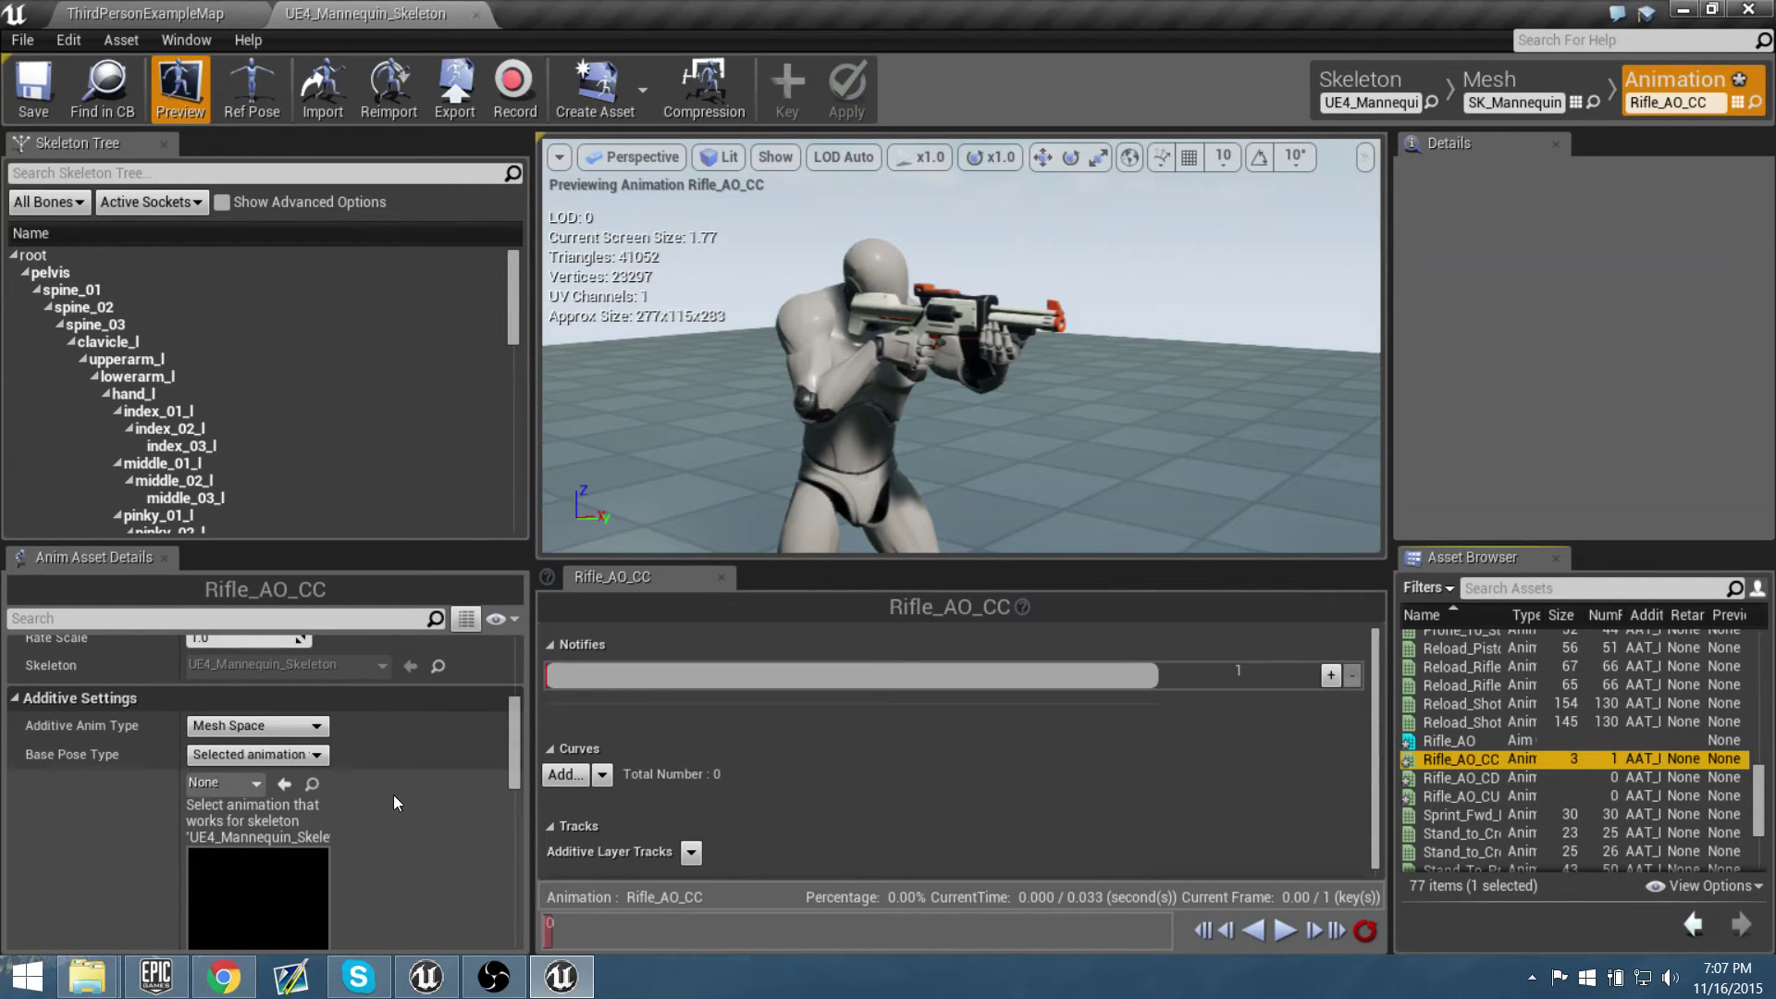
left_click(234, 784)
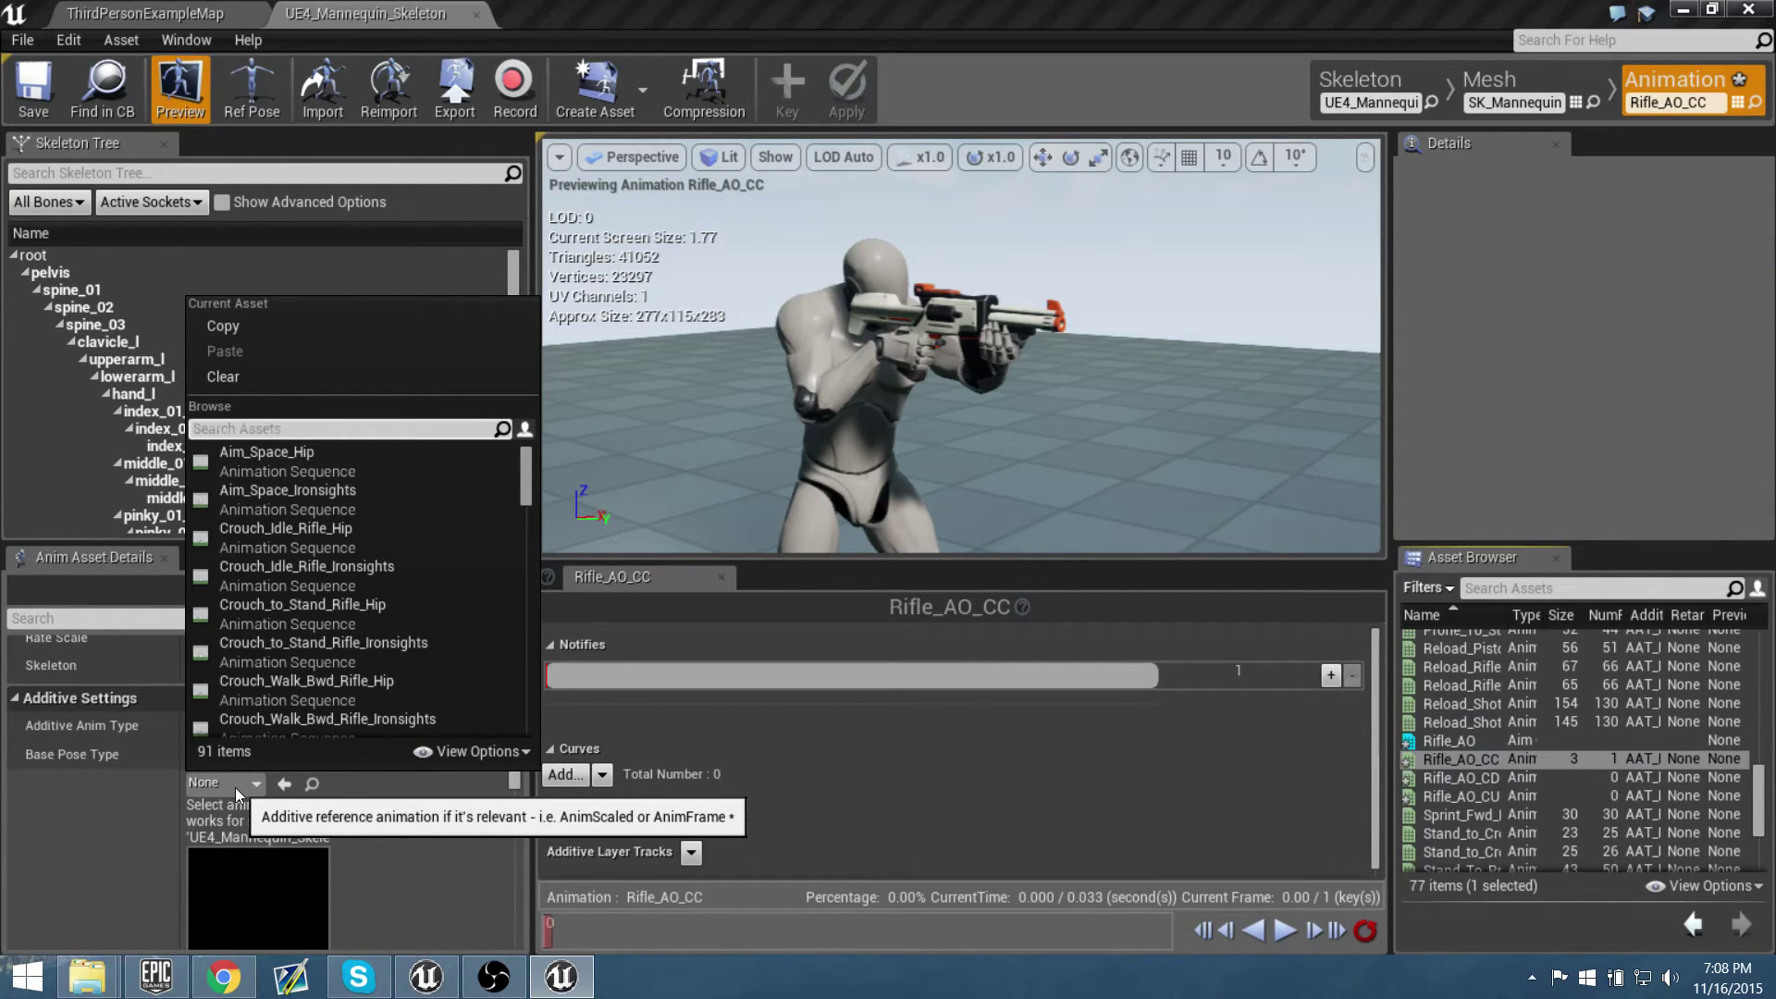
type("rifle idle")
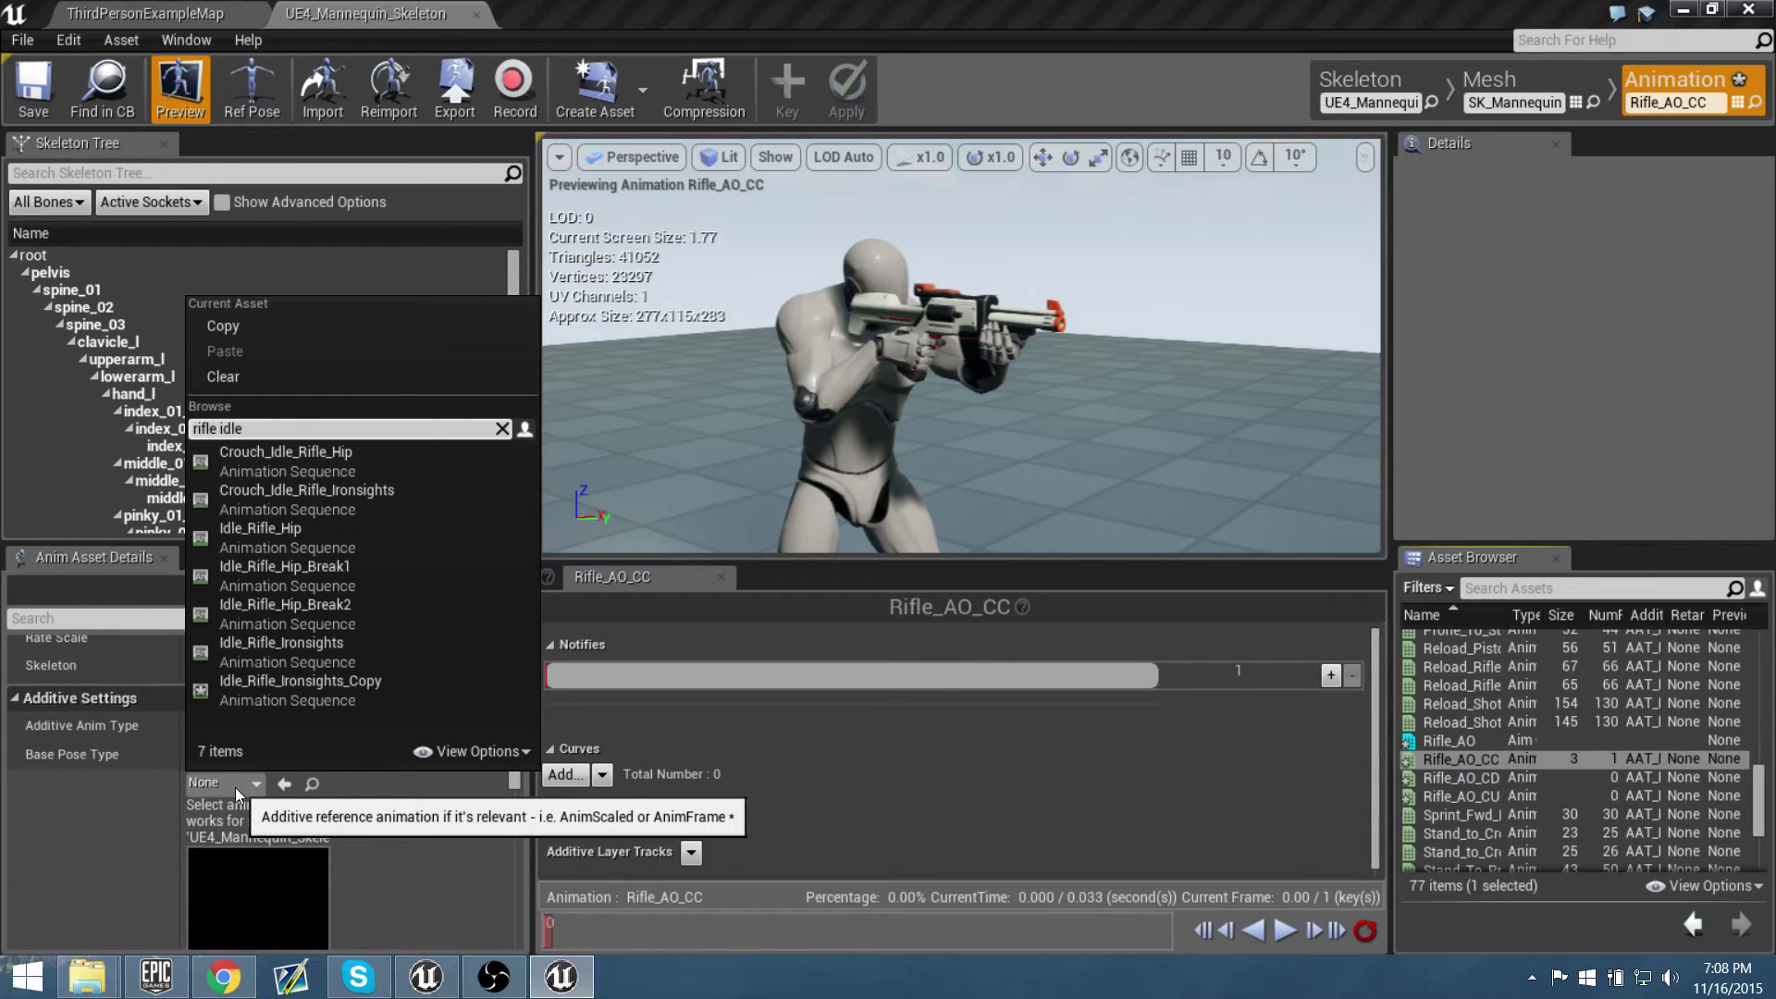
type(" ironsight")
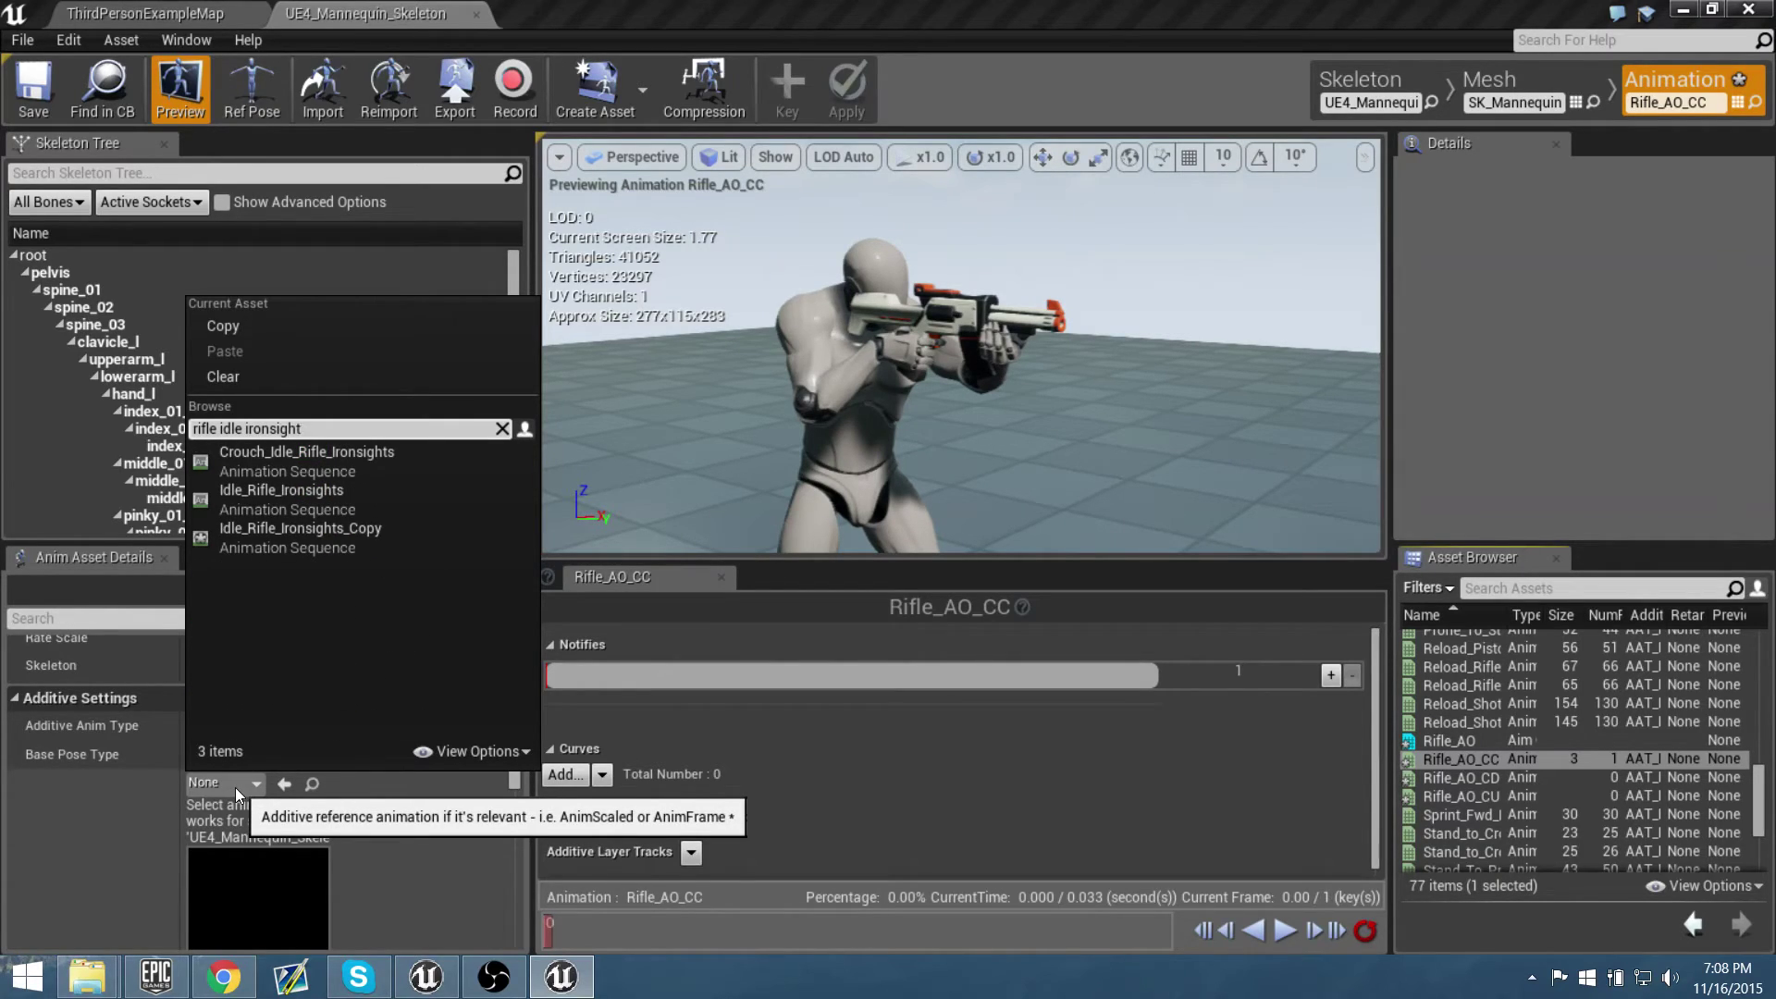
key("Return")
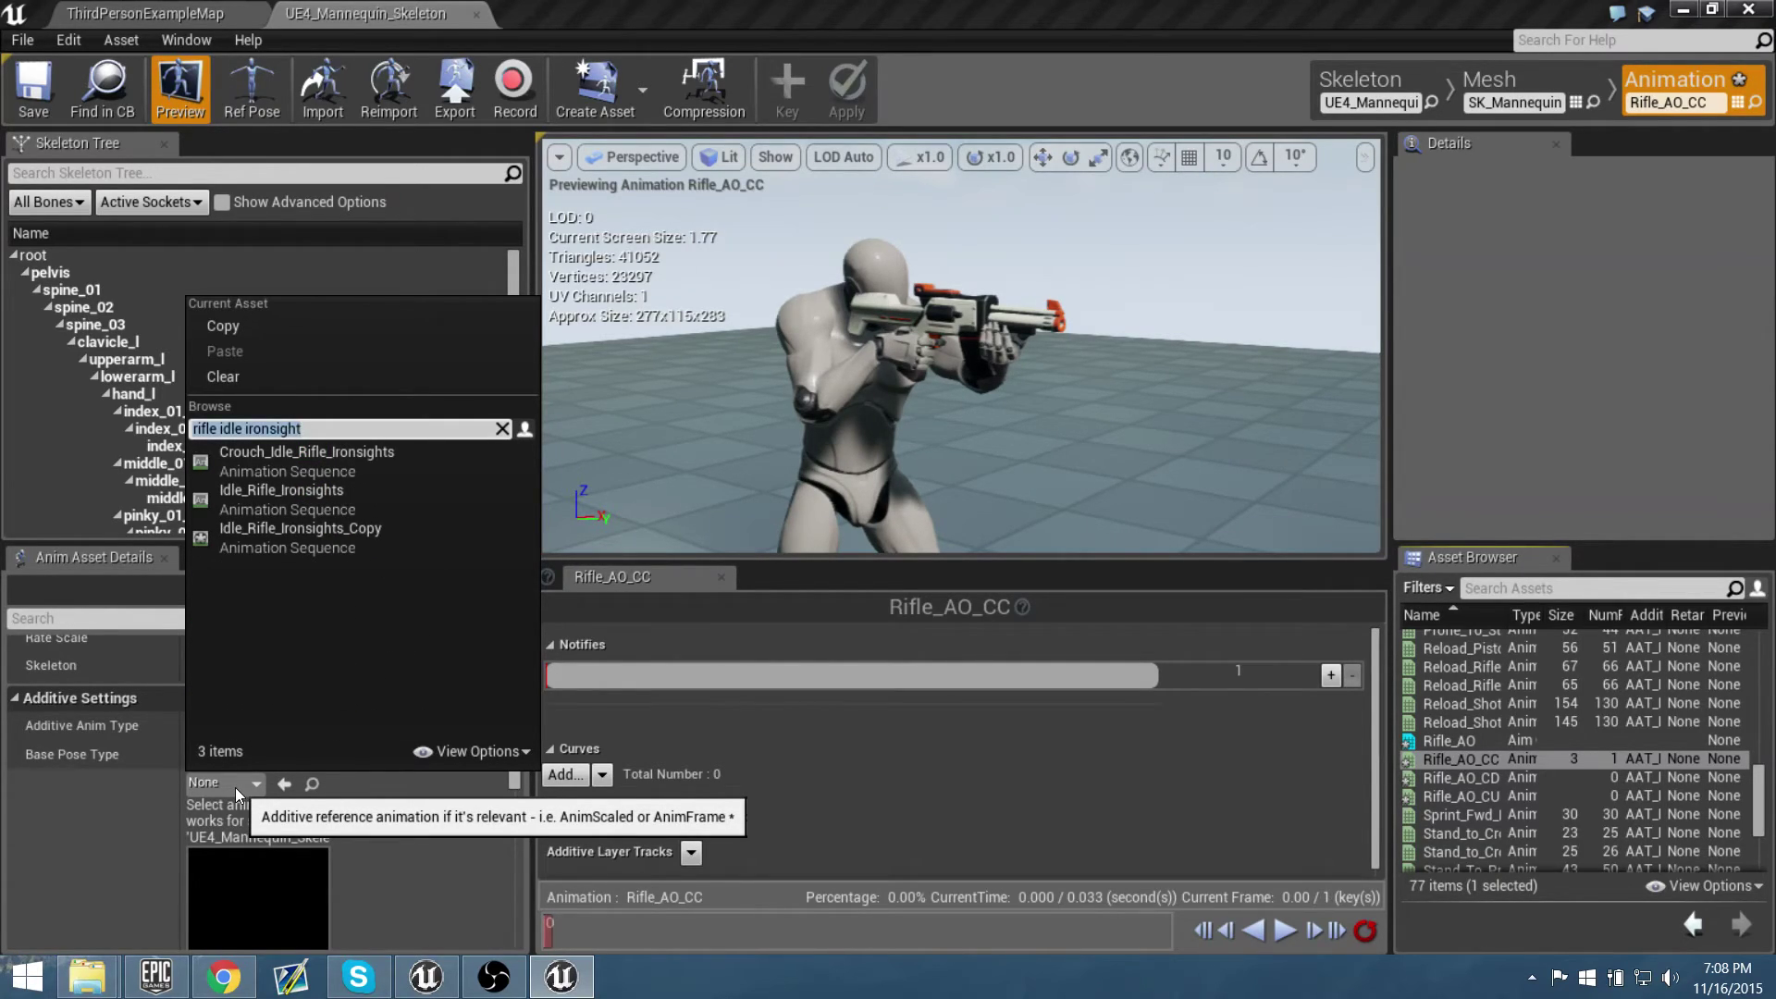
left_click(328, 502)
left_click_drag(517, 743, 507, 793)
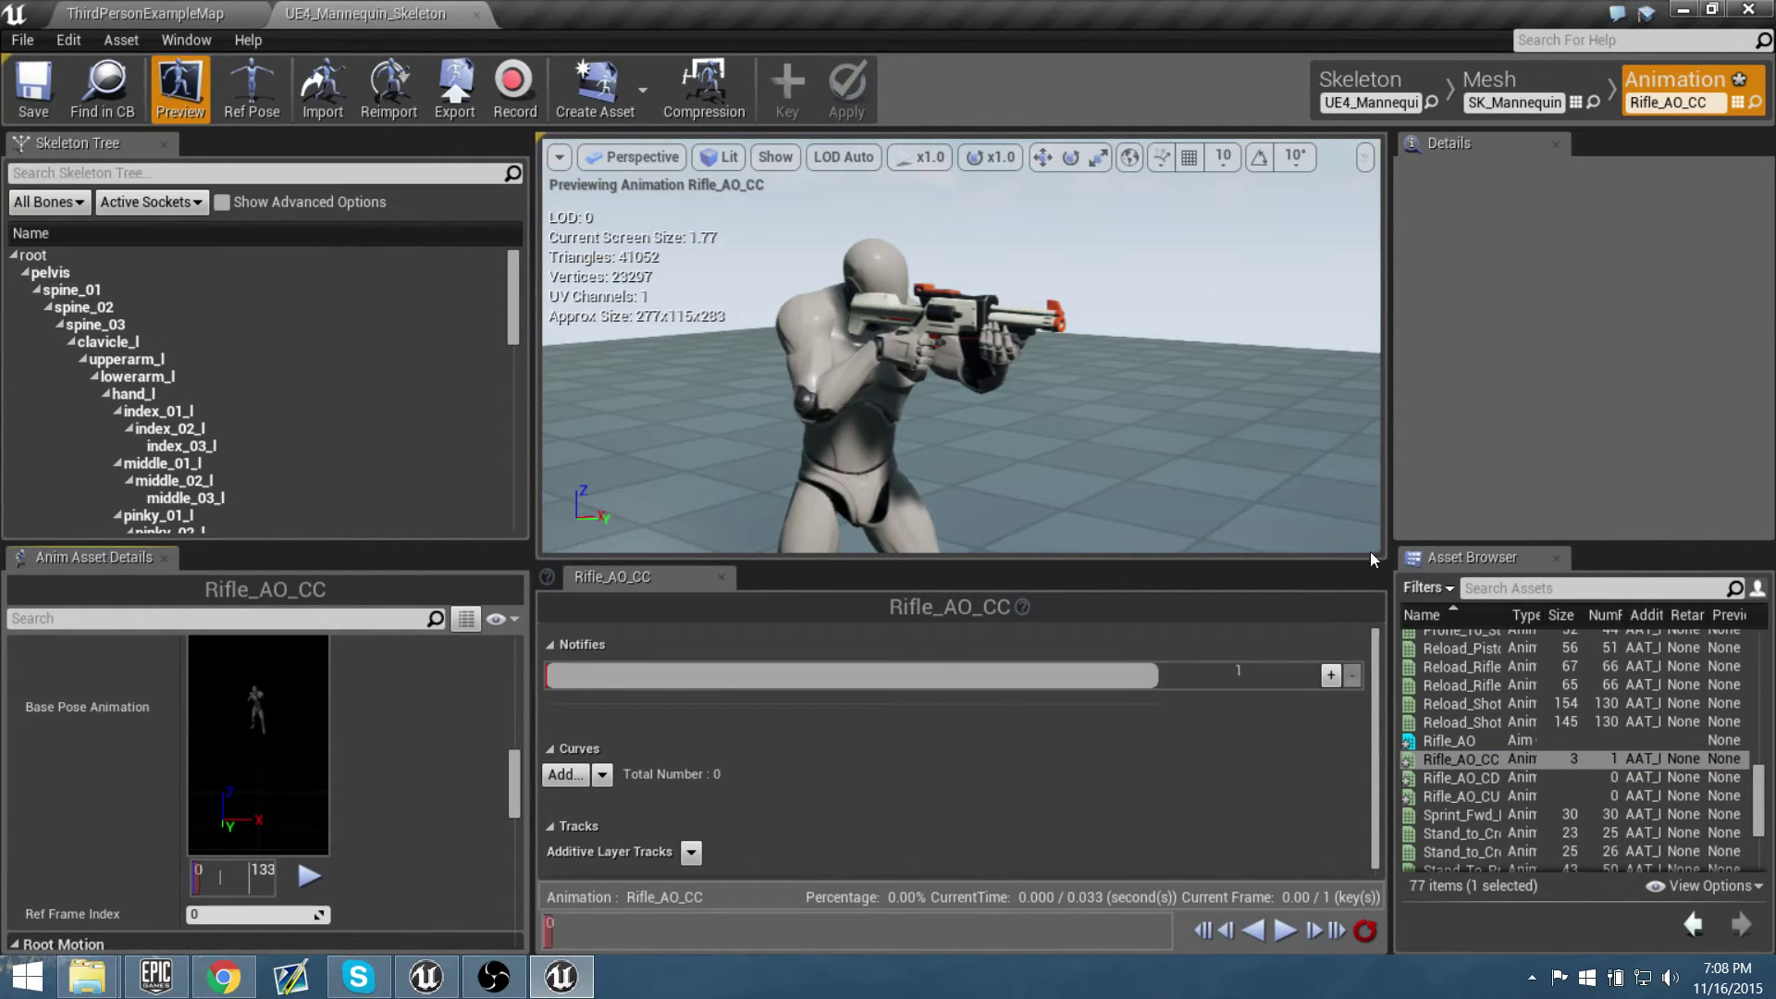
Open Rifle_AO_CD and set its Additive Anim Type to Mesh Space and its Base Pose Type to Selected animation
left_click(1469, 777)
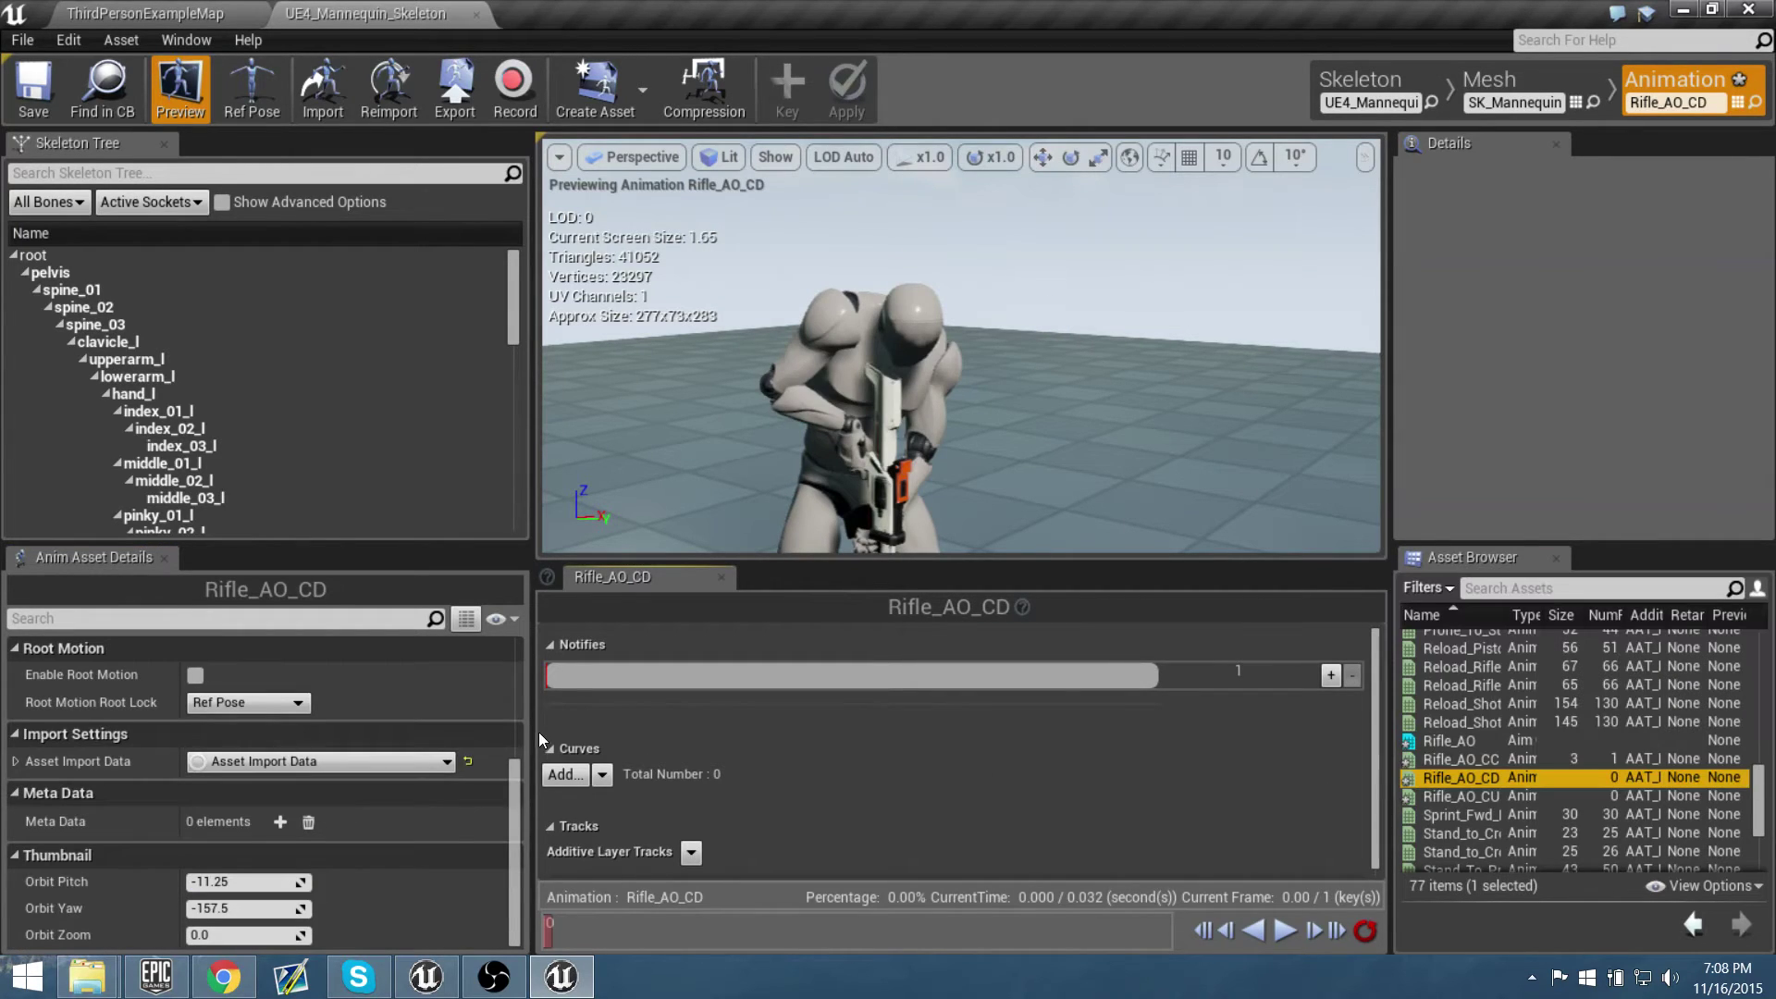
left_click(287, 701)
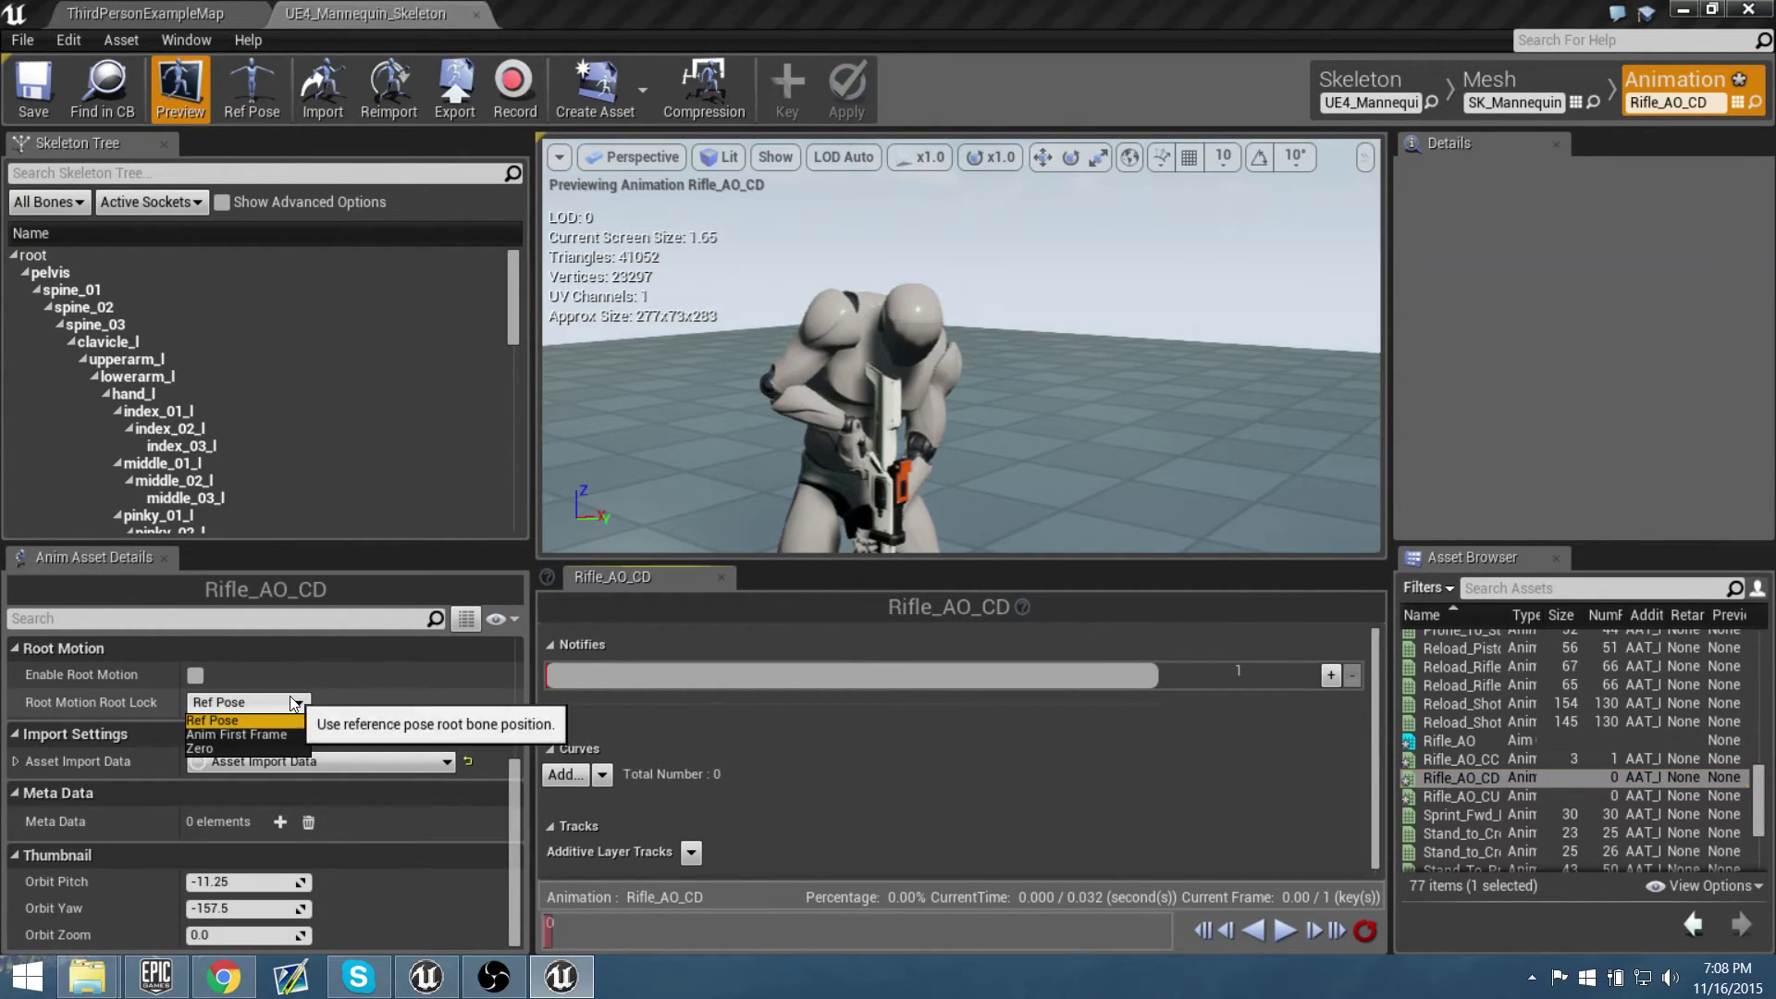
left_click(374, 701)
scroll(374, 701, "up", 2)
scroll(370, 699, "down", 1)
left_click(314, 658)
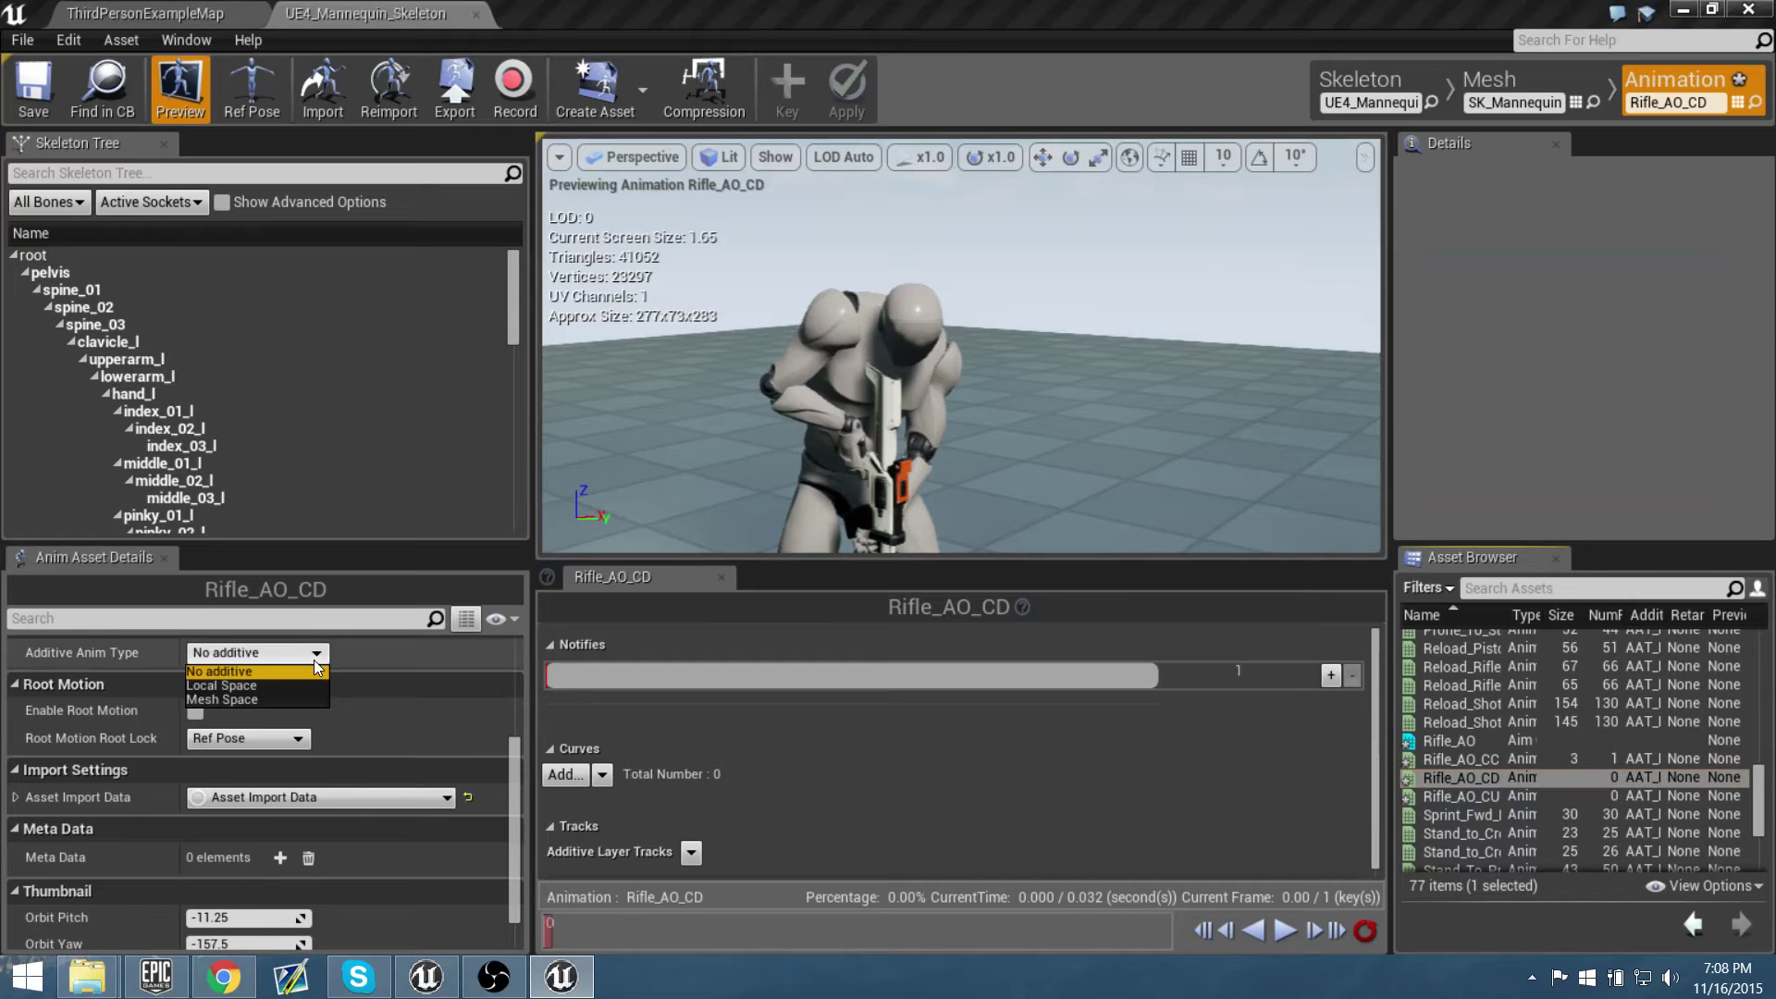
left_click(258, 698)
left_click(264, 683)
left_click(266, 741)
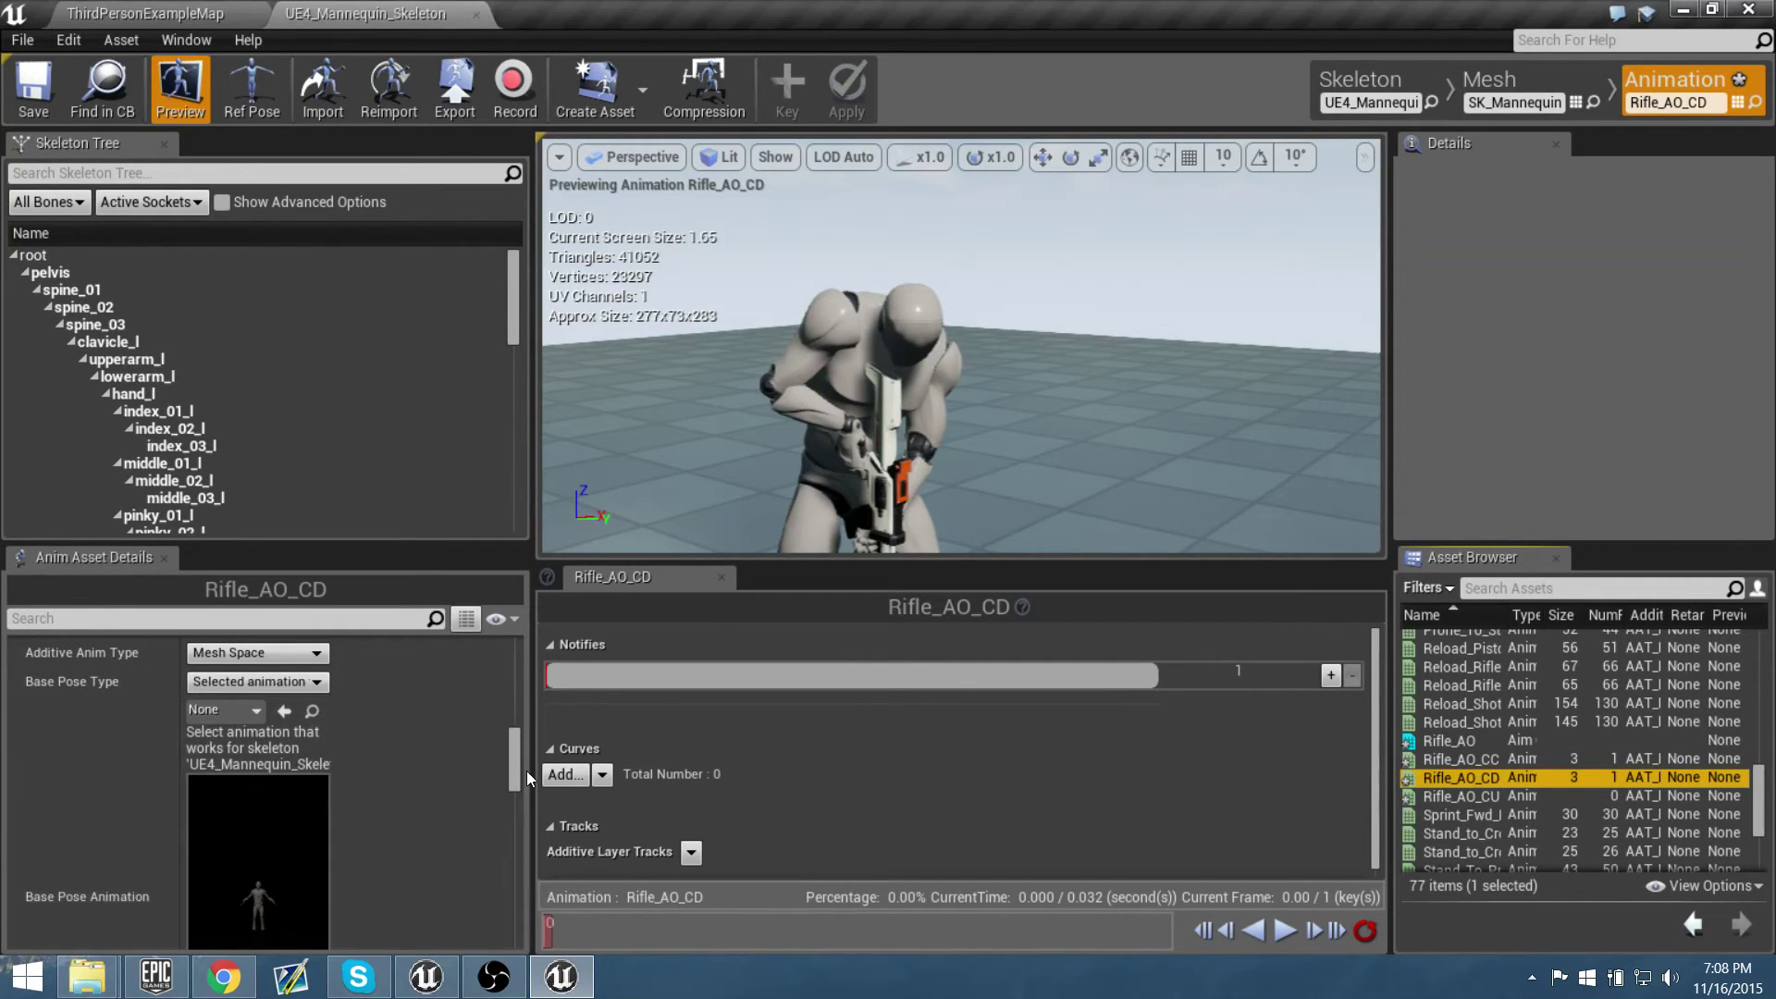
Assign Idle_Rifle_Ironsights as the base pose animation of Rifle_AO_CD
left_click(236, 712)
type("idle rifle ironsight")
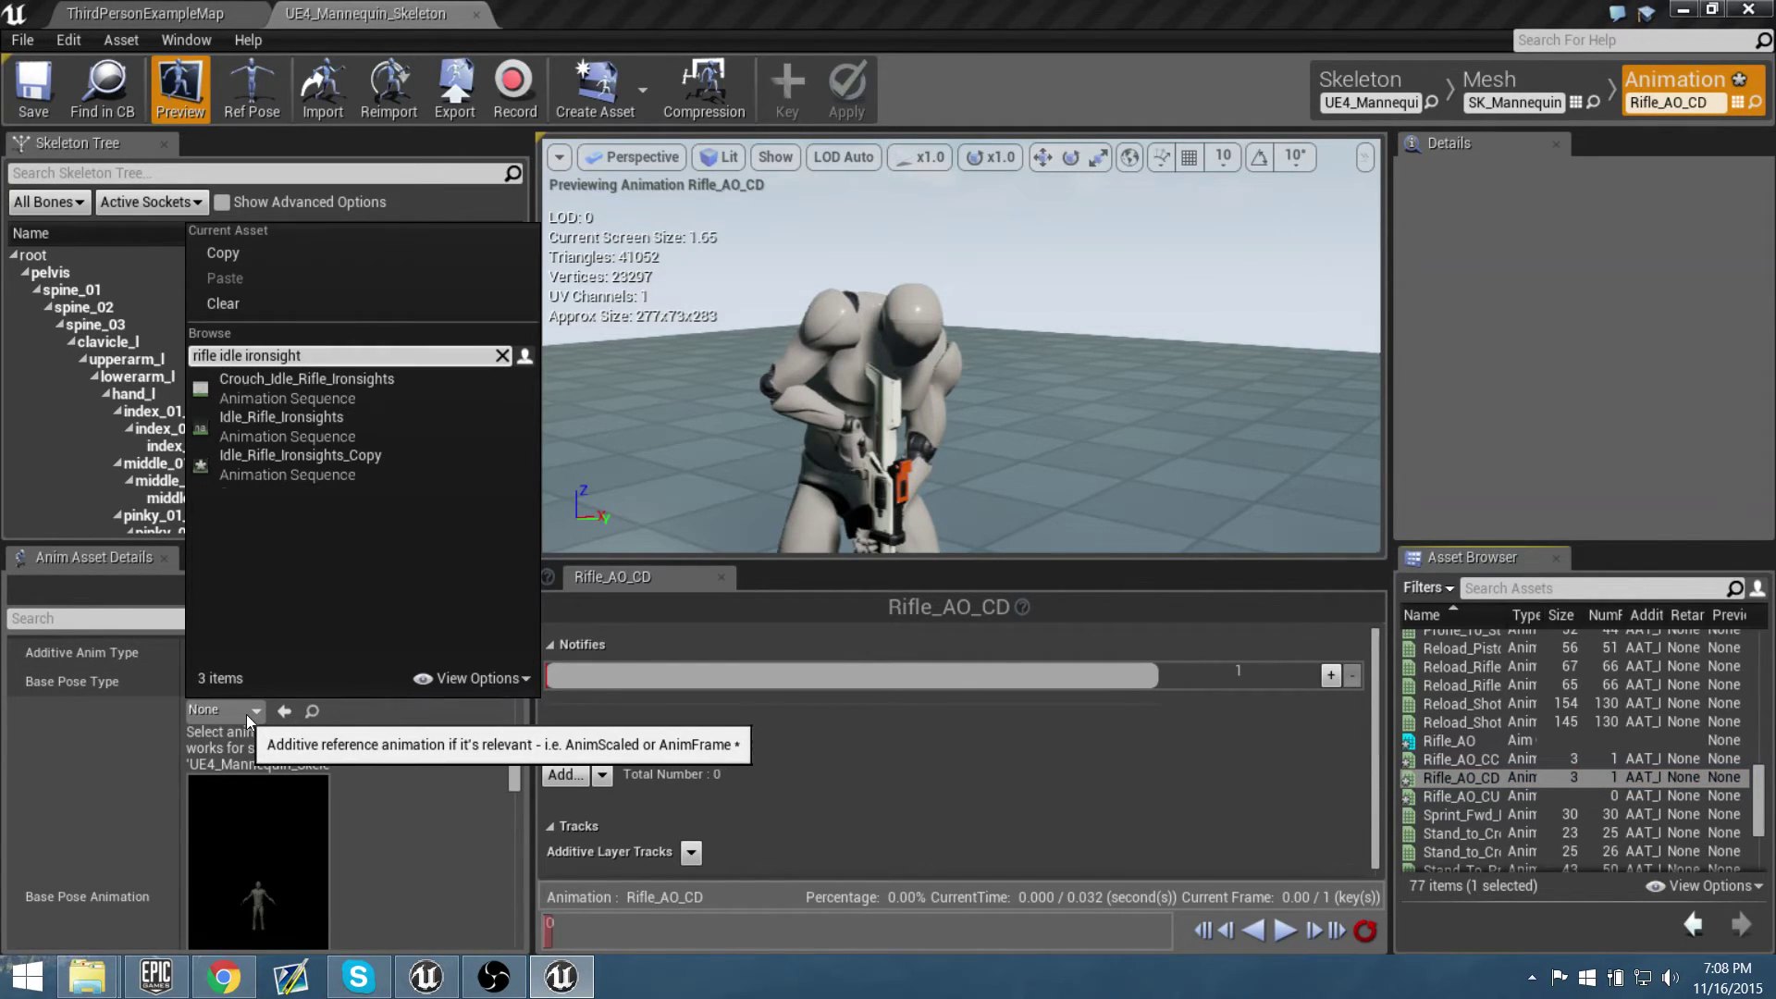
left_click(302, 424)
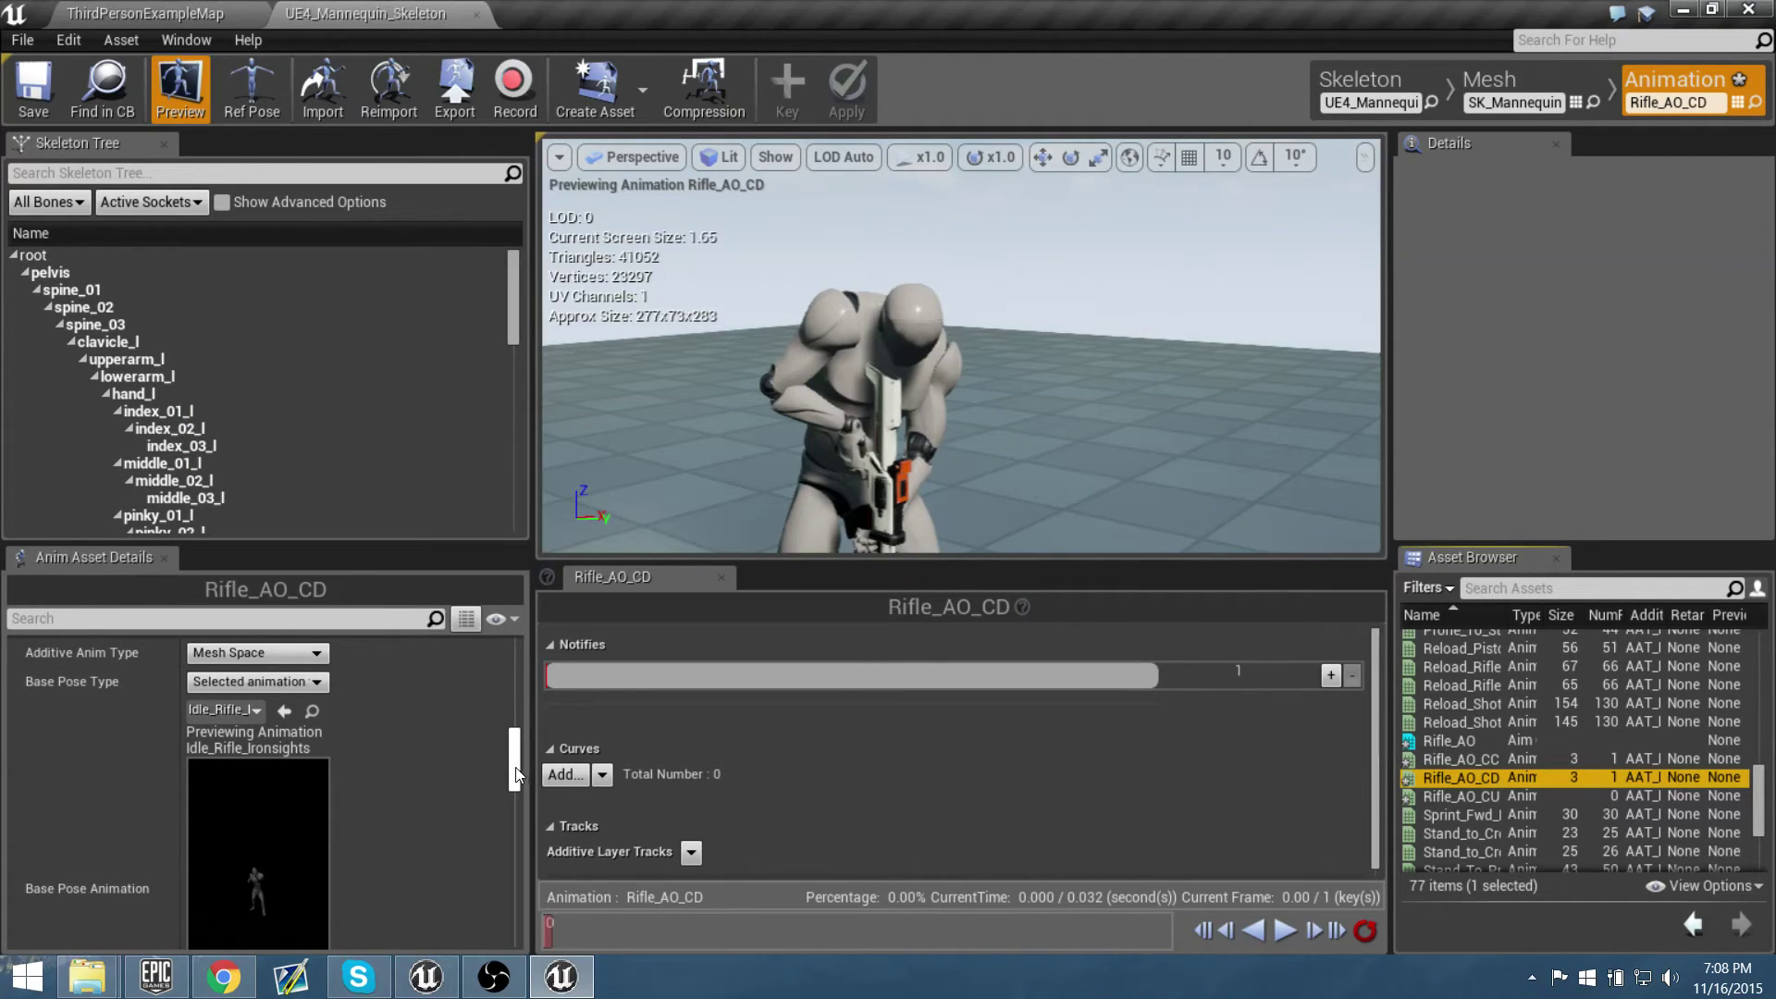
scroll(488, 801, "down", 2)
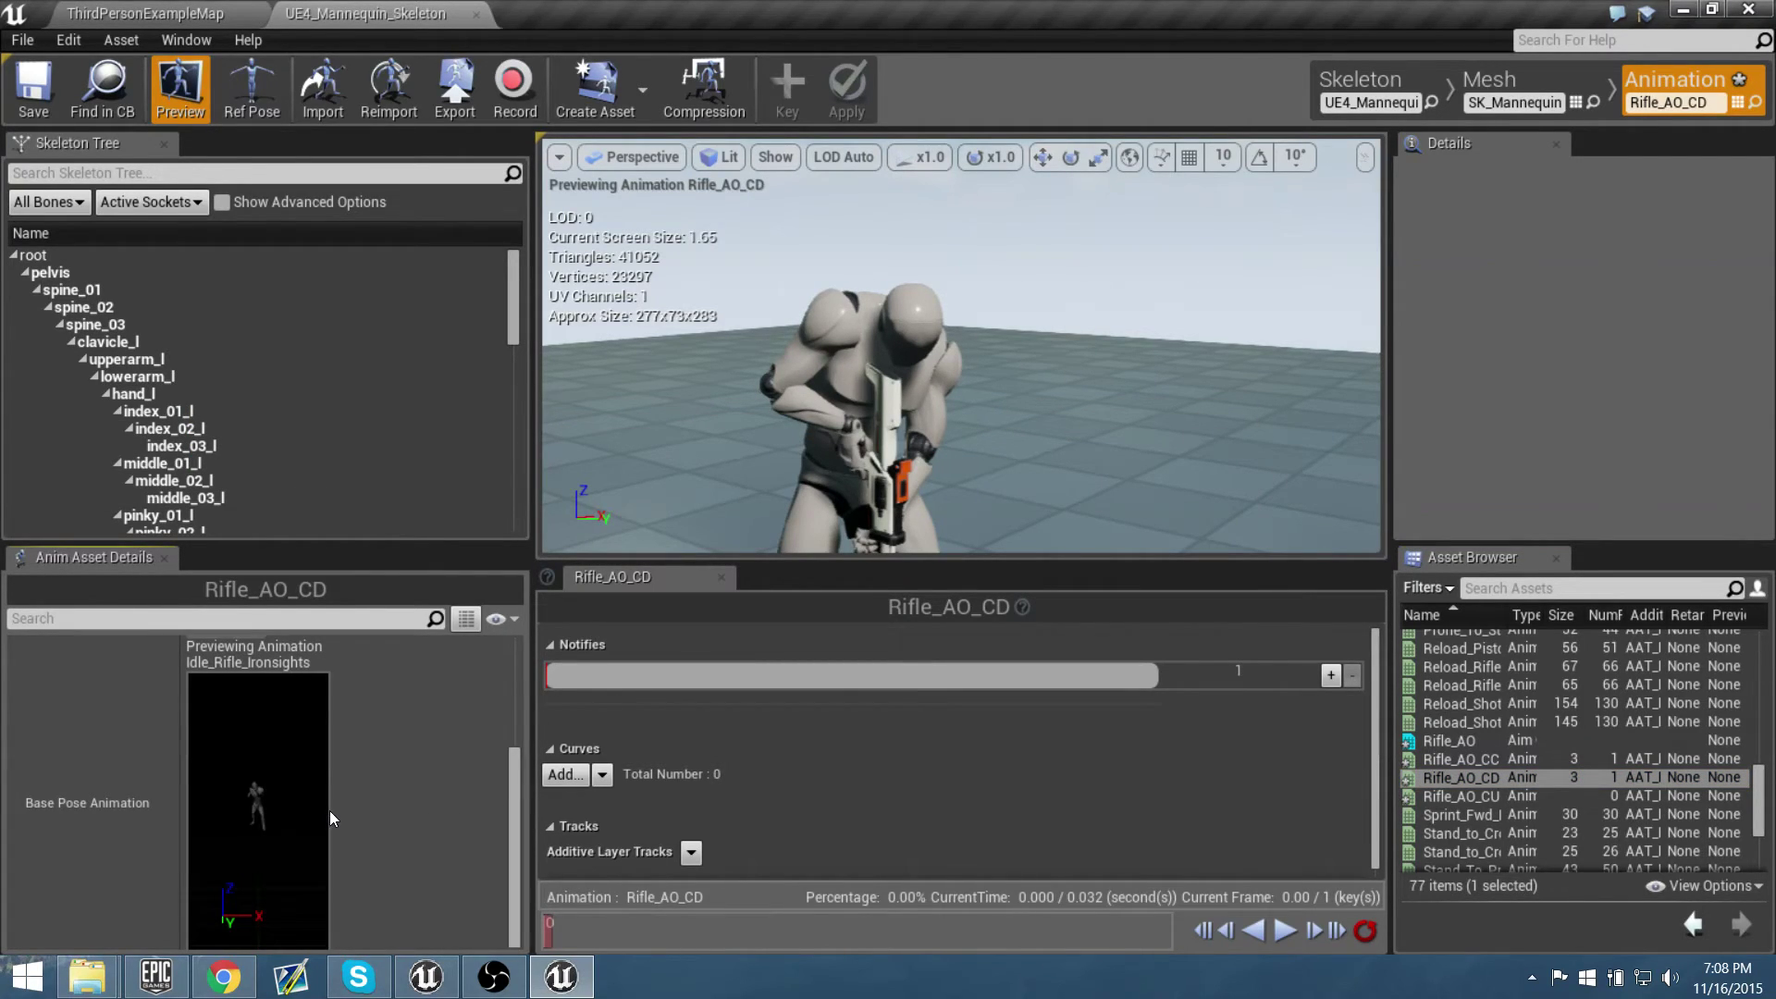
Resize the asset details area and rotate the base pose preview to examine the Idle_Rifle_Ironsights pose
left_click_drag(533, 807, 1045, 806)
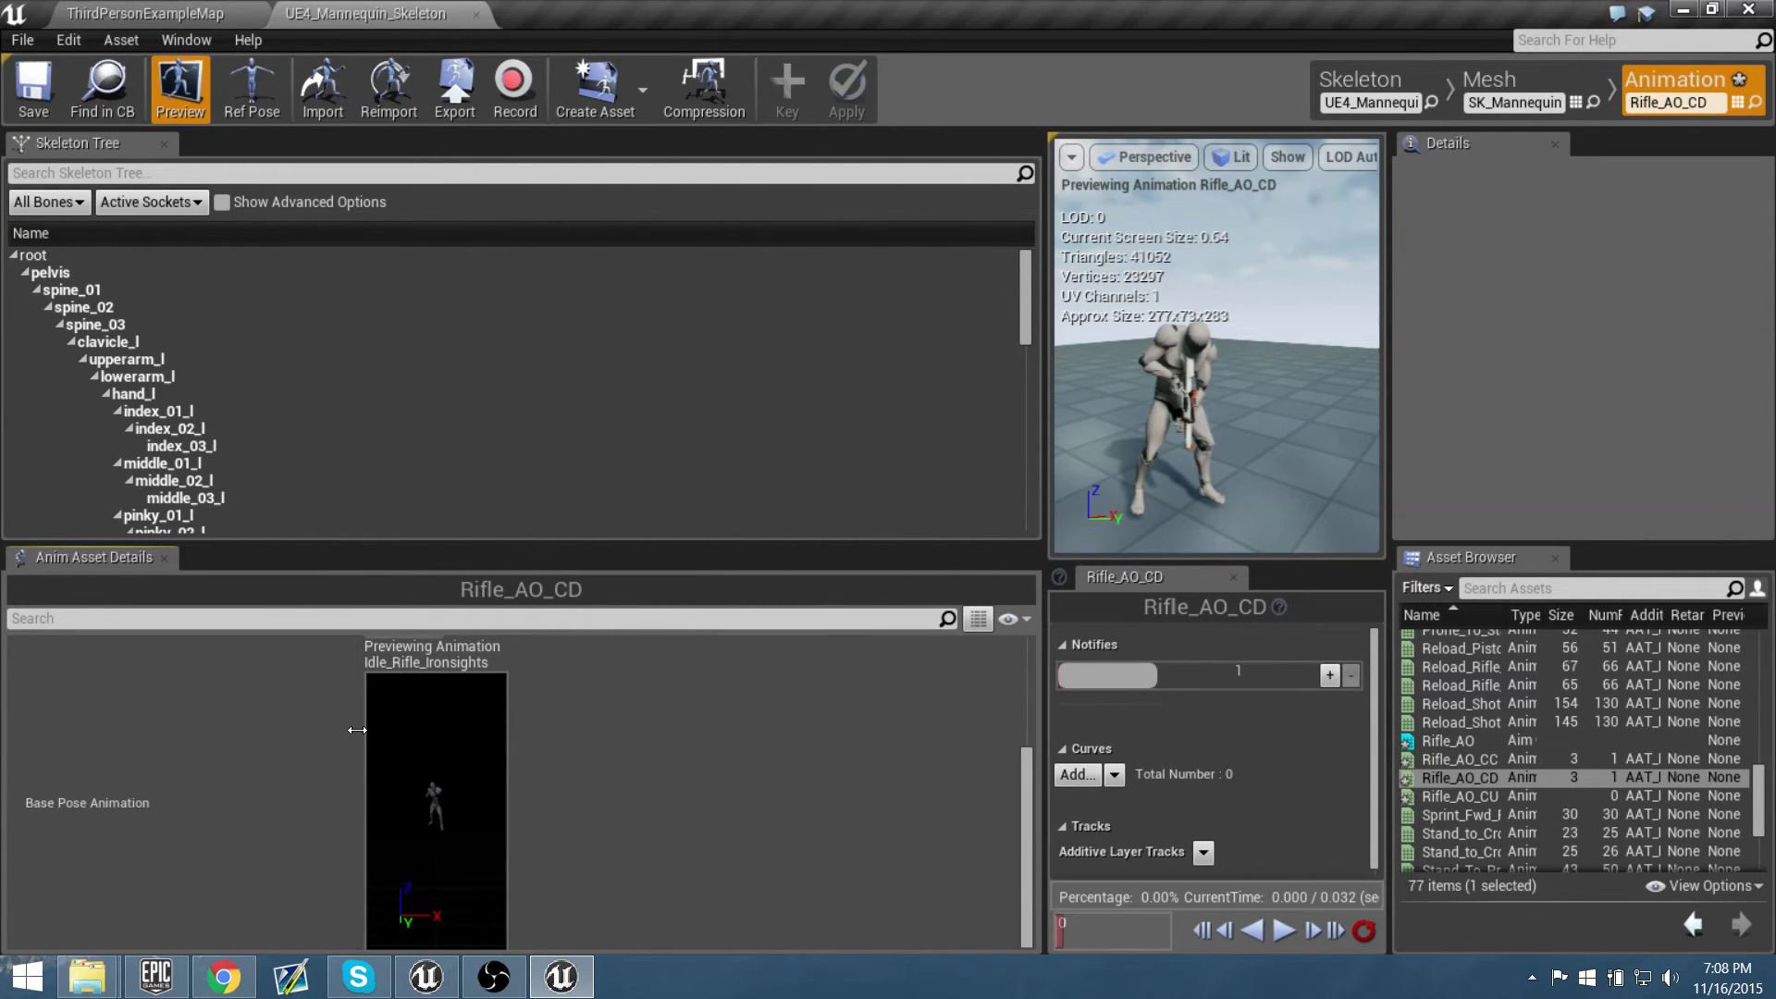
left_click_drag(354, 738, 198, 736)
left_click_drag(1045, 777, 315, 788)
left_click_drag(61, 783, 118, 786)
right_click_drag(198, 795, 249, 801)
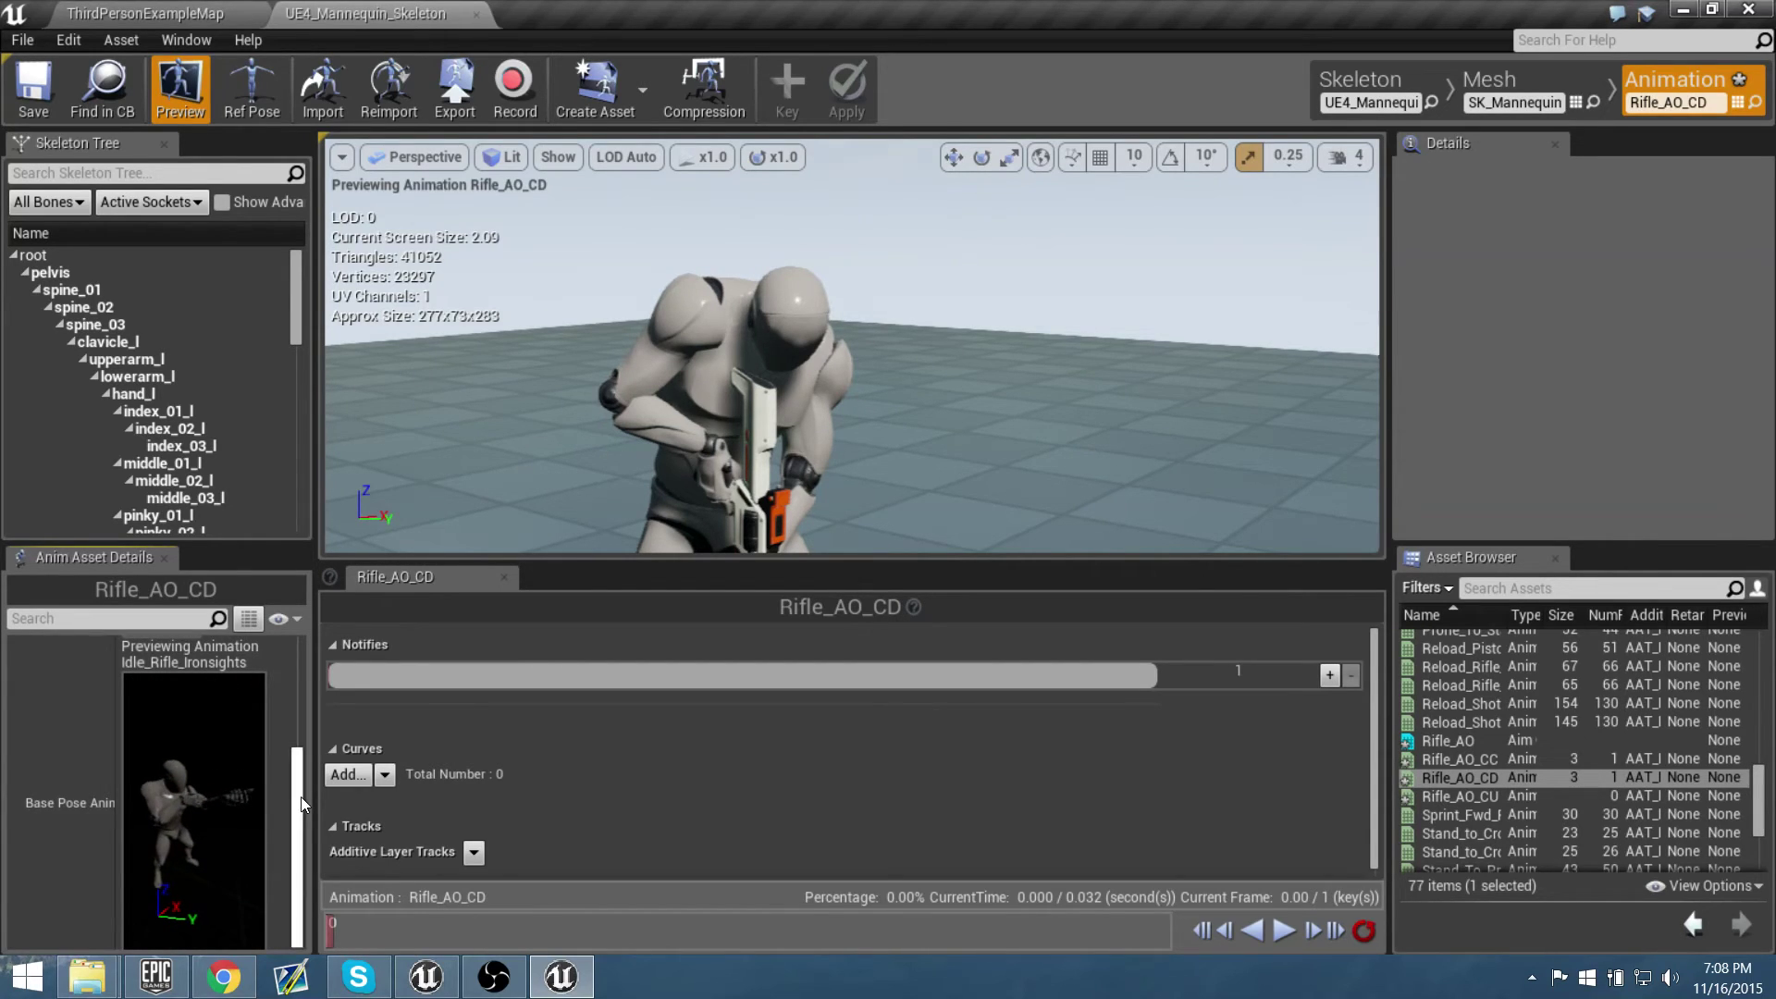
Scrub through the base pose preview of Rifle_AO_CD and set its Ref Frame Index to 1
left_click_drag(300, 801, 309, 797)
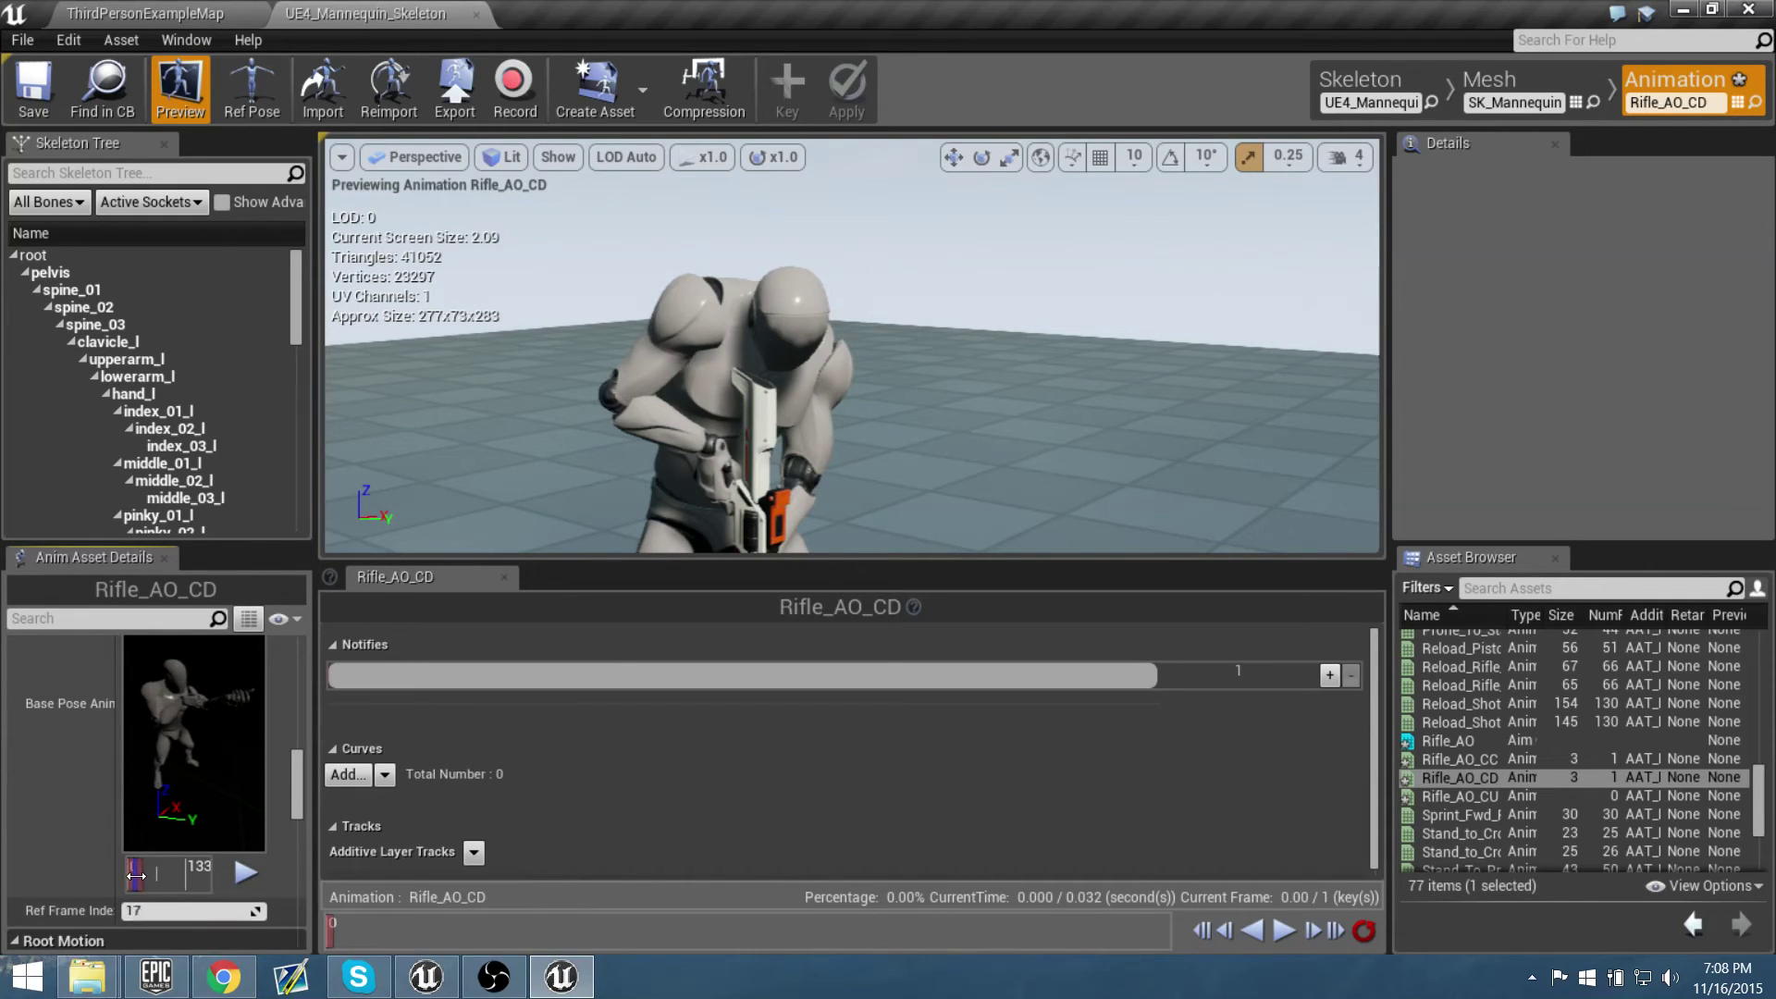
mouse_move(136, 876)
left_mouse_down()
mouse_move(212, 876)
mouse_move(120, 878)
left_mouse_up()
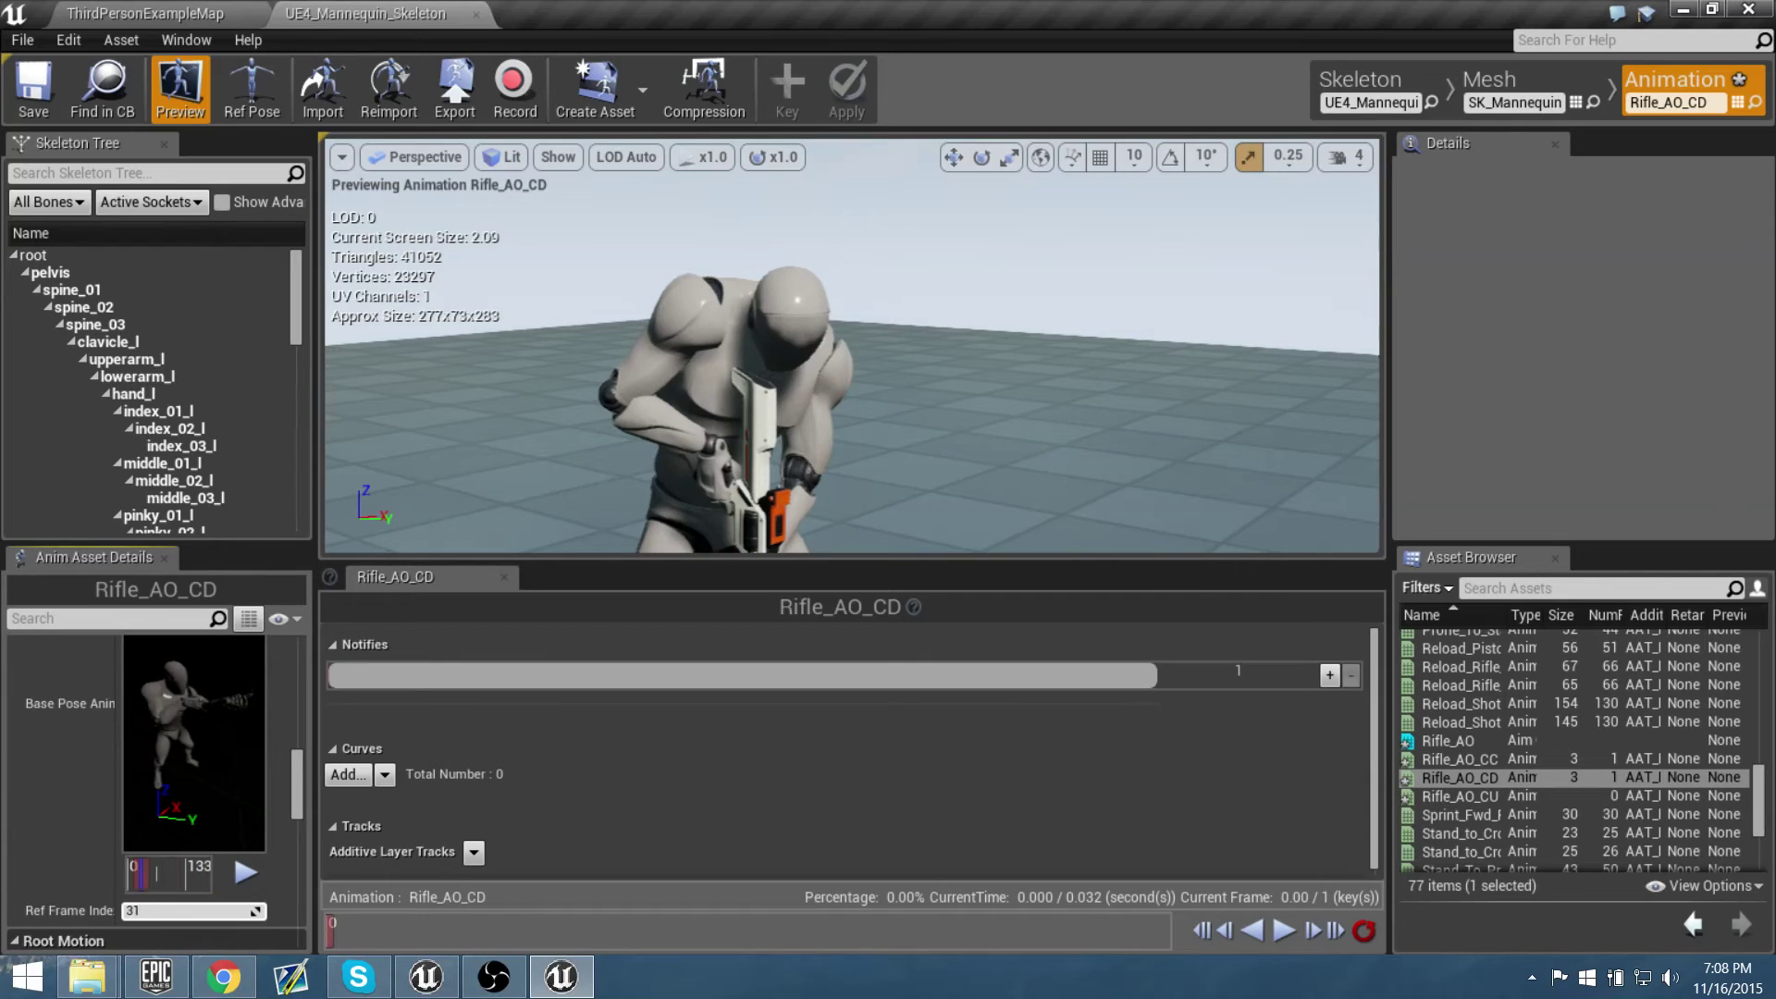
mouse_move(238, 906)
left_mouse_down()
mouse_move(277, 907)
mouse_move(239, 907)
left_mouse_up()
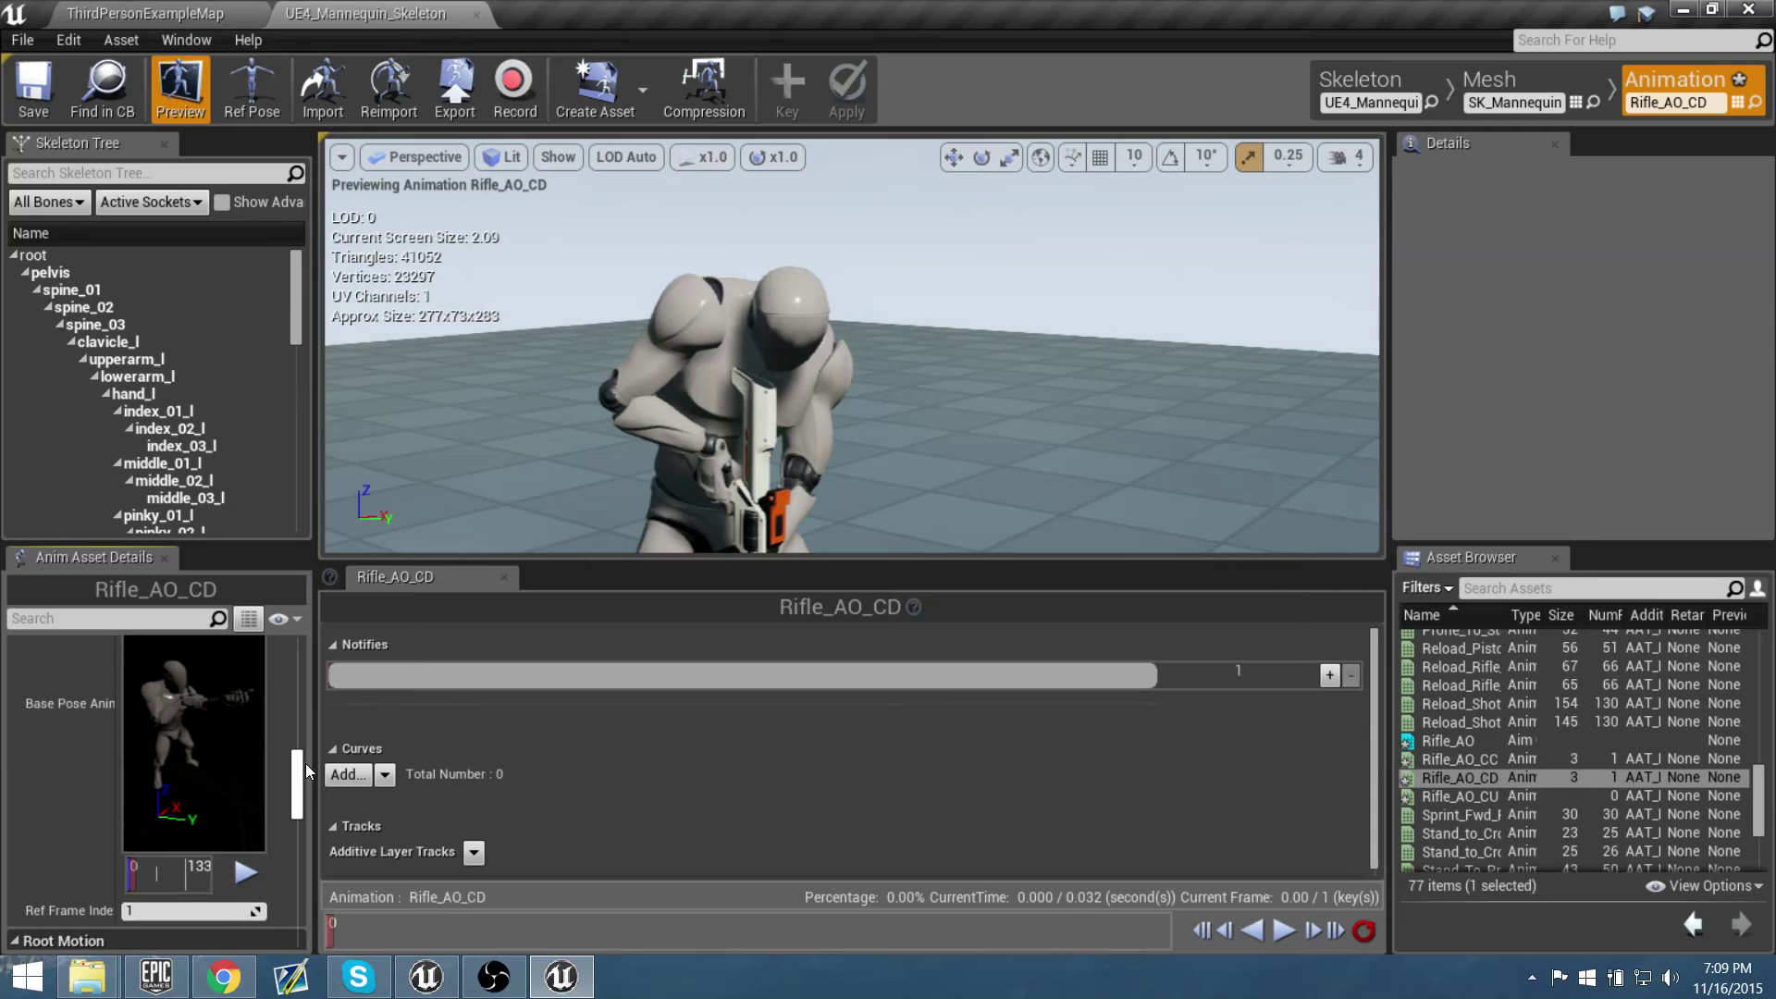
Open Rifle_AO_CU and set its Additive Anim Type to Mesh Space and its Base Pose Type to Selected animation
scroll(301, 758, "up", 5)
left_click_drag(331, 720, 376, 659)
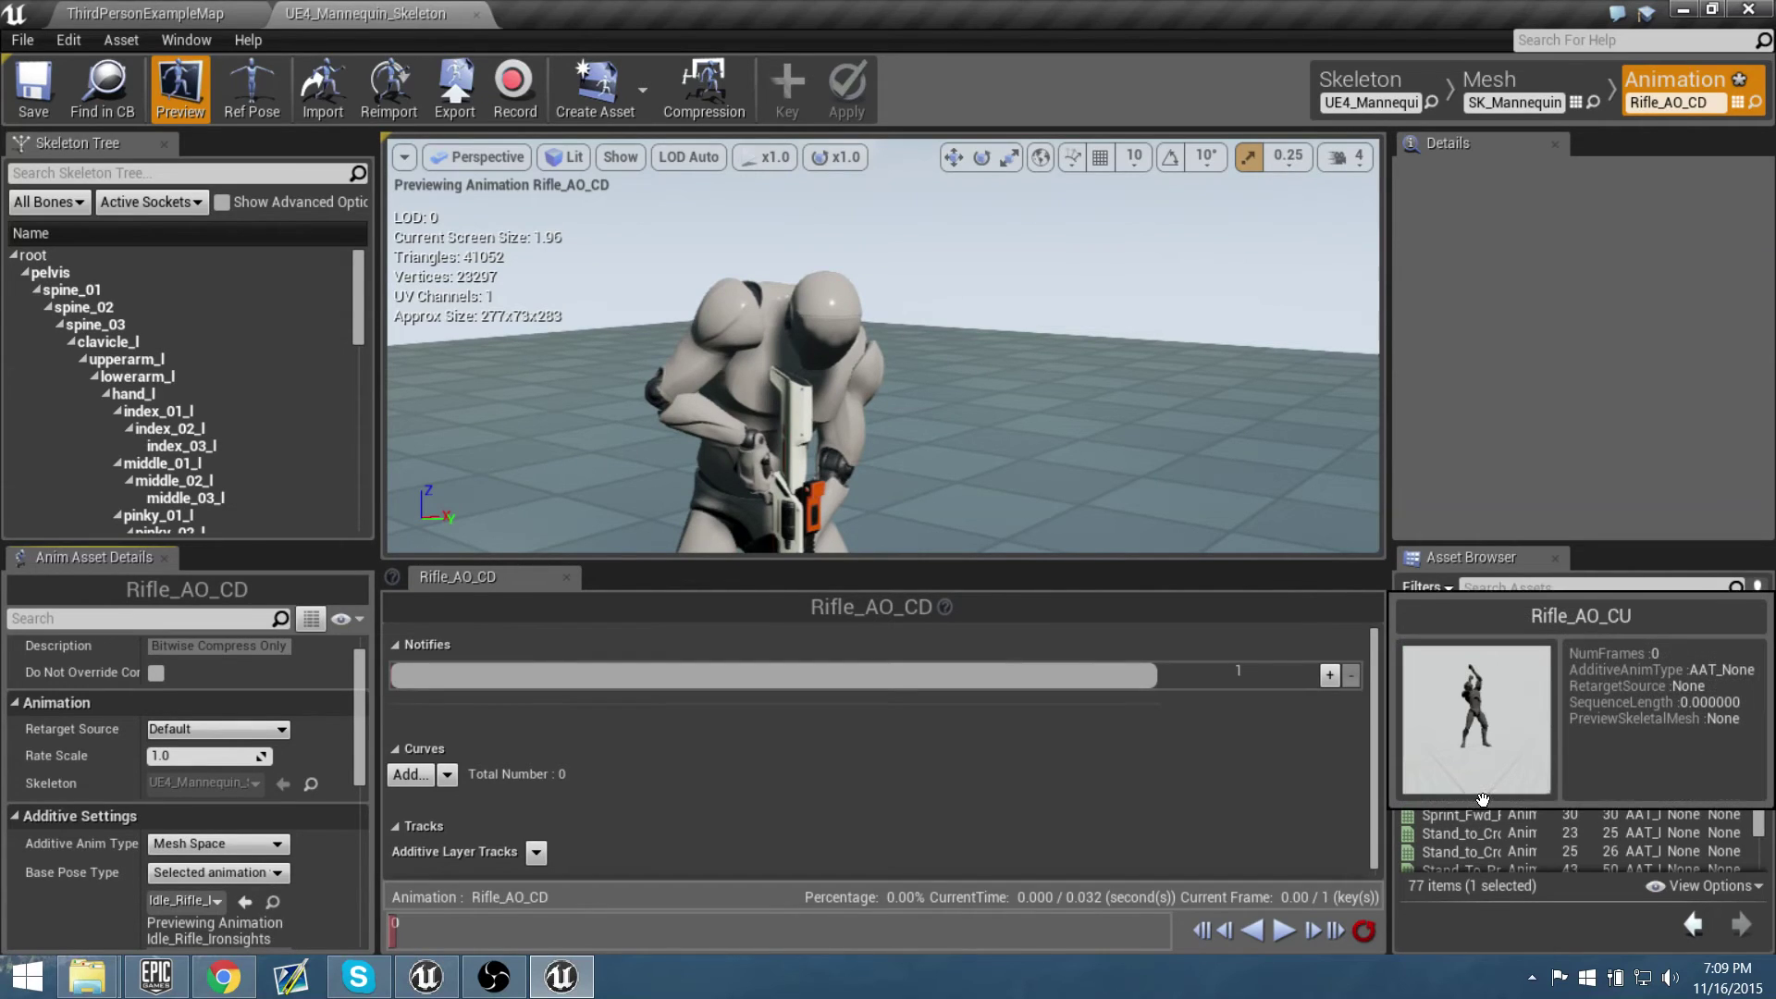
left_click(1483, 796)
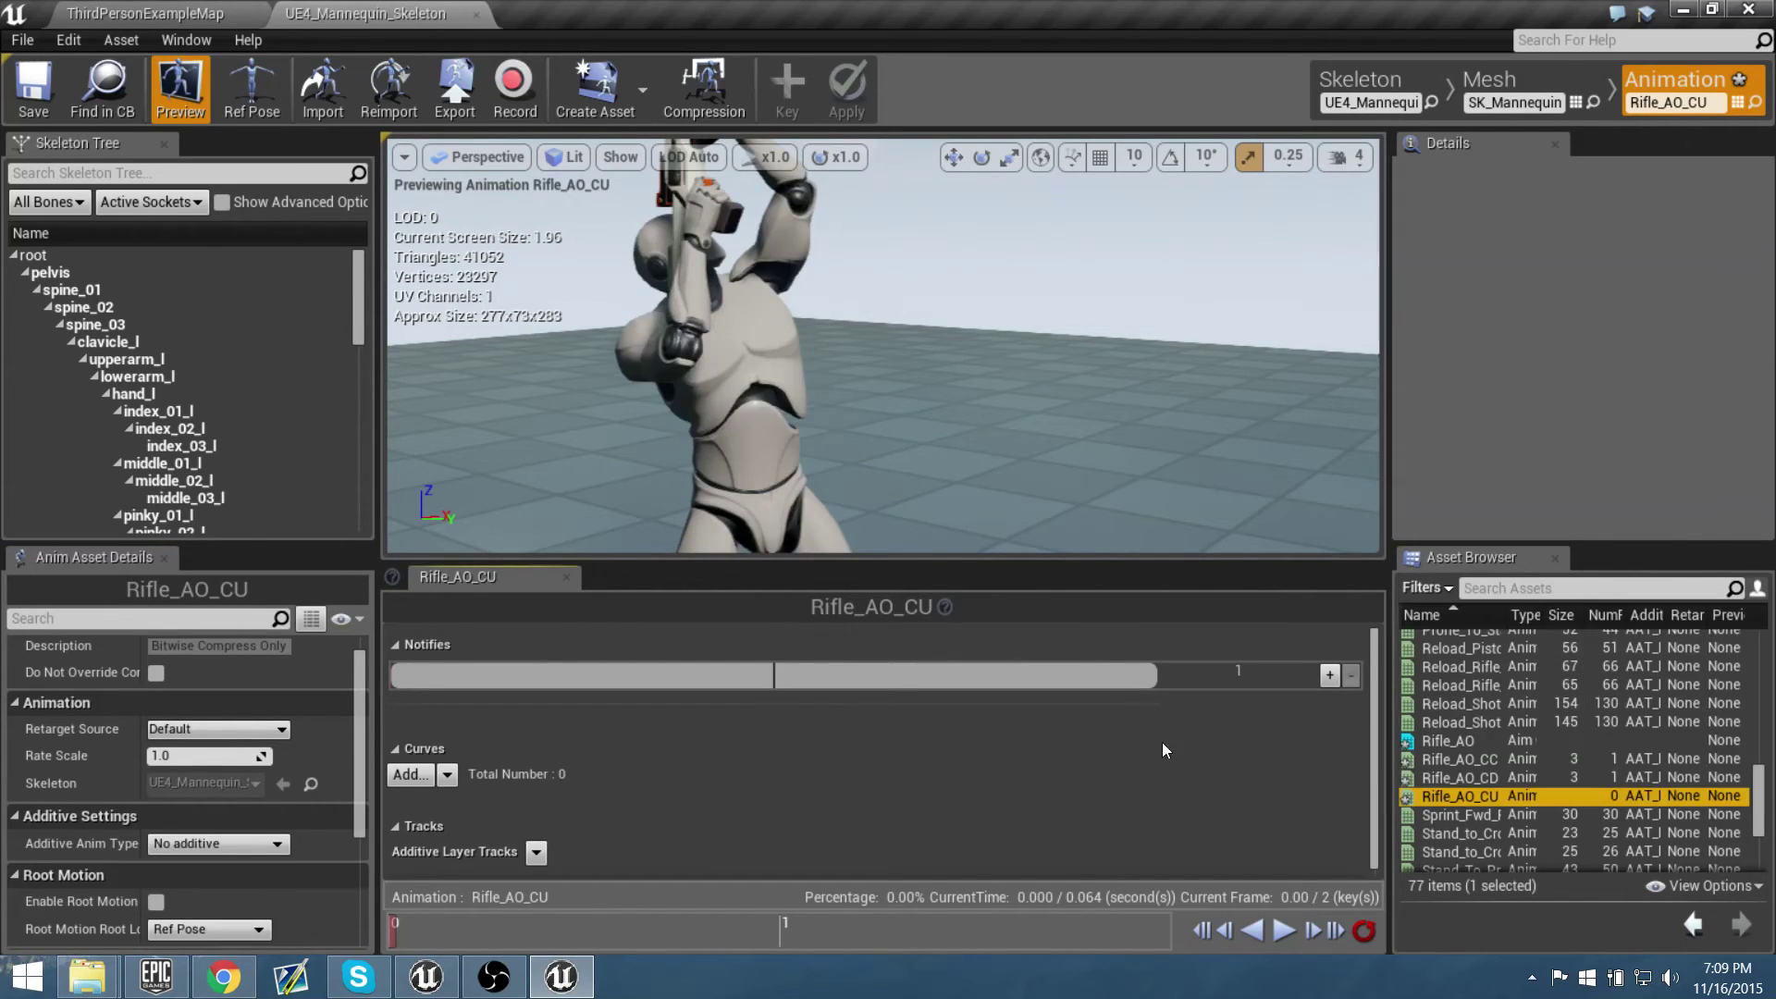
left_click(231, 843)
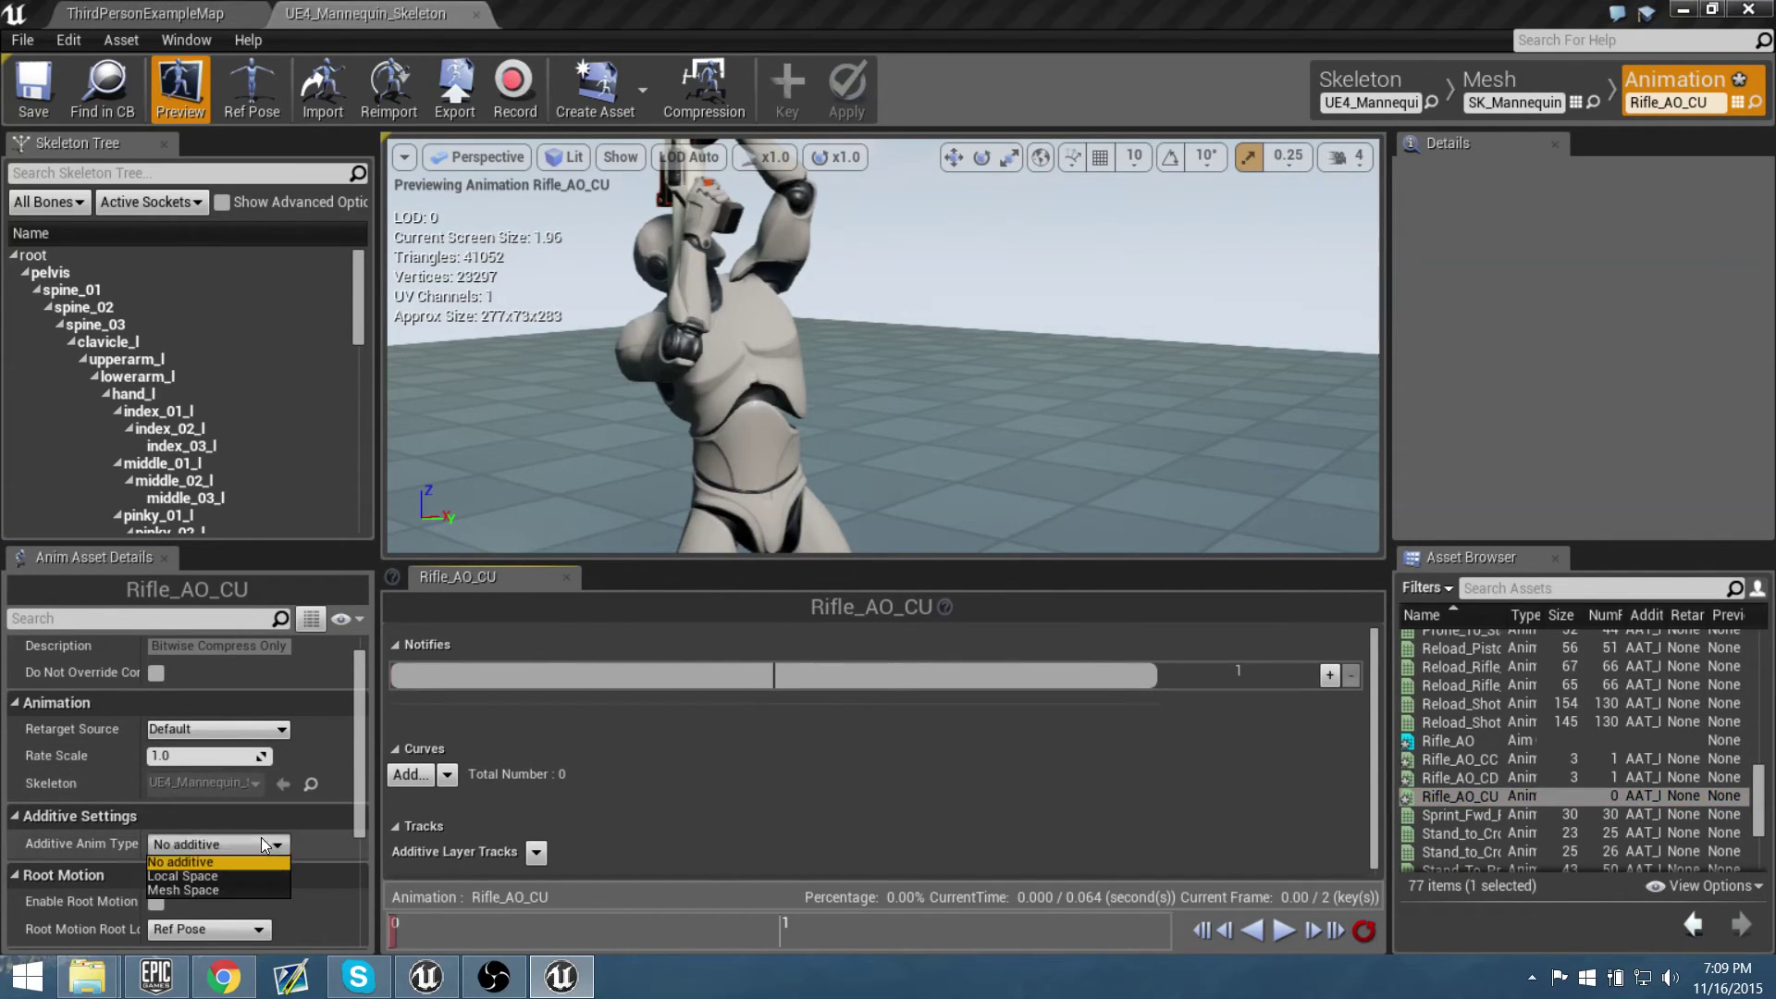
left_click(238, 889)
left_click(226, 869)
left_click(240, 928)
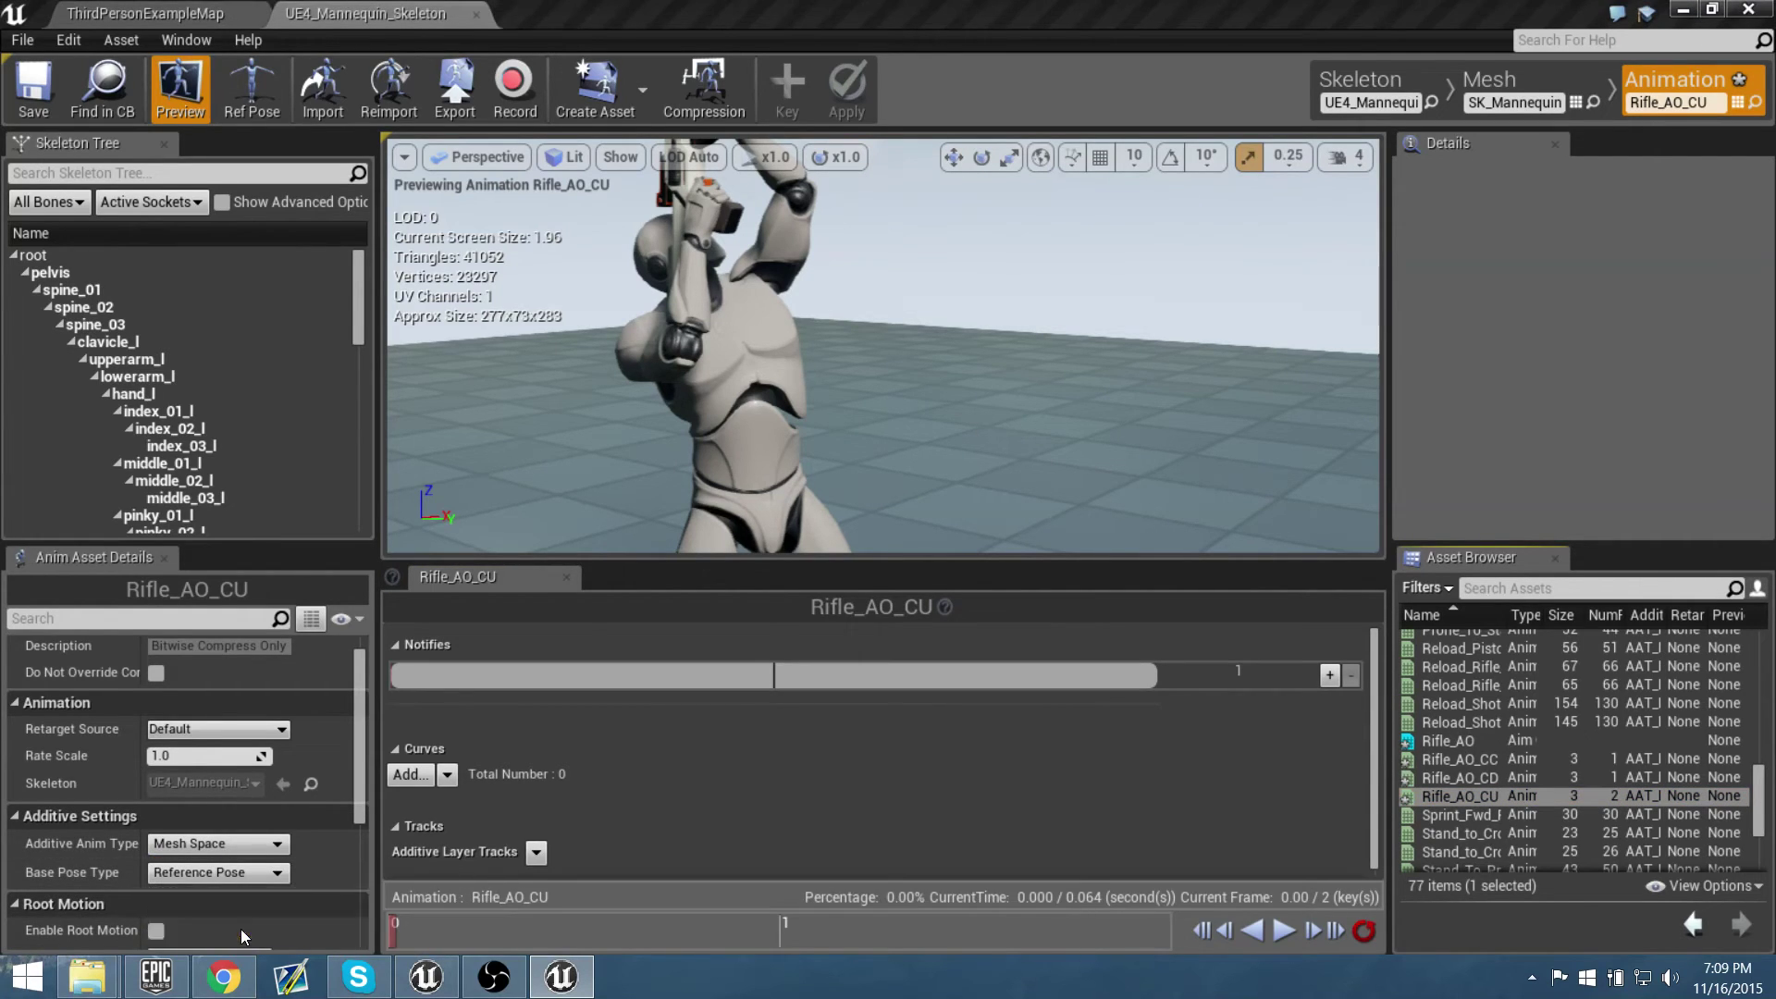
Assign Idle_Rifle_Ironsights as the base pose animation of Rifle_AO_CU
scroll(264, 829, "down", 3)
left_click(203, 794)
type("rifle idle ironsight")
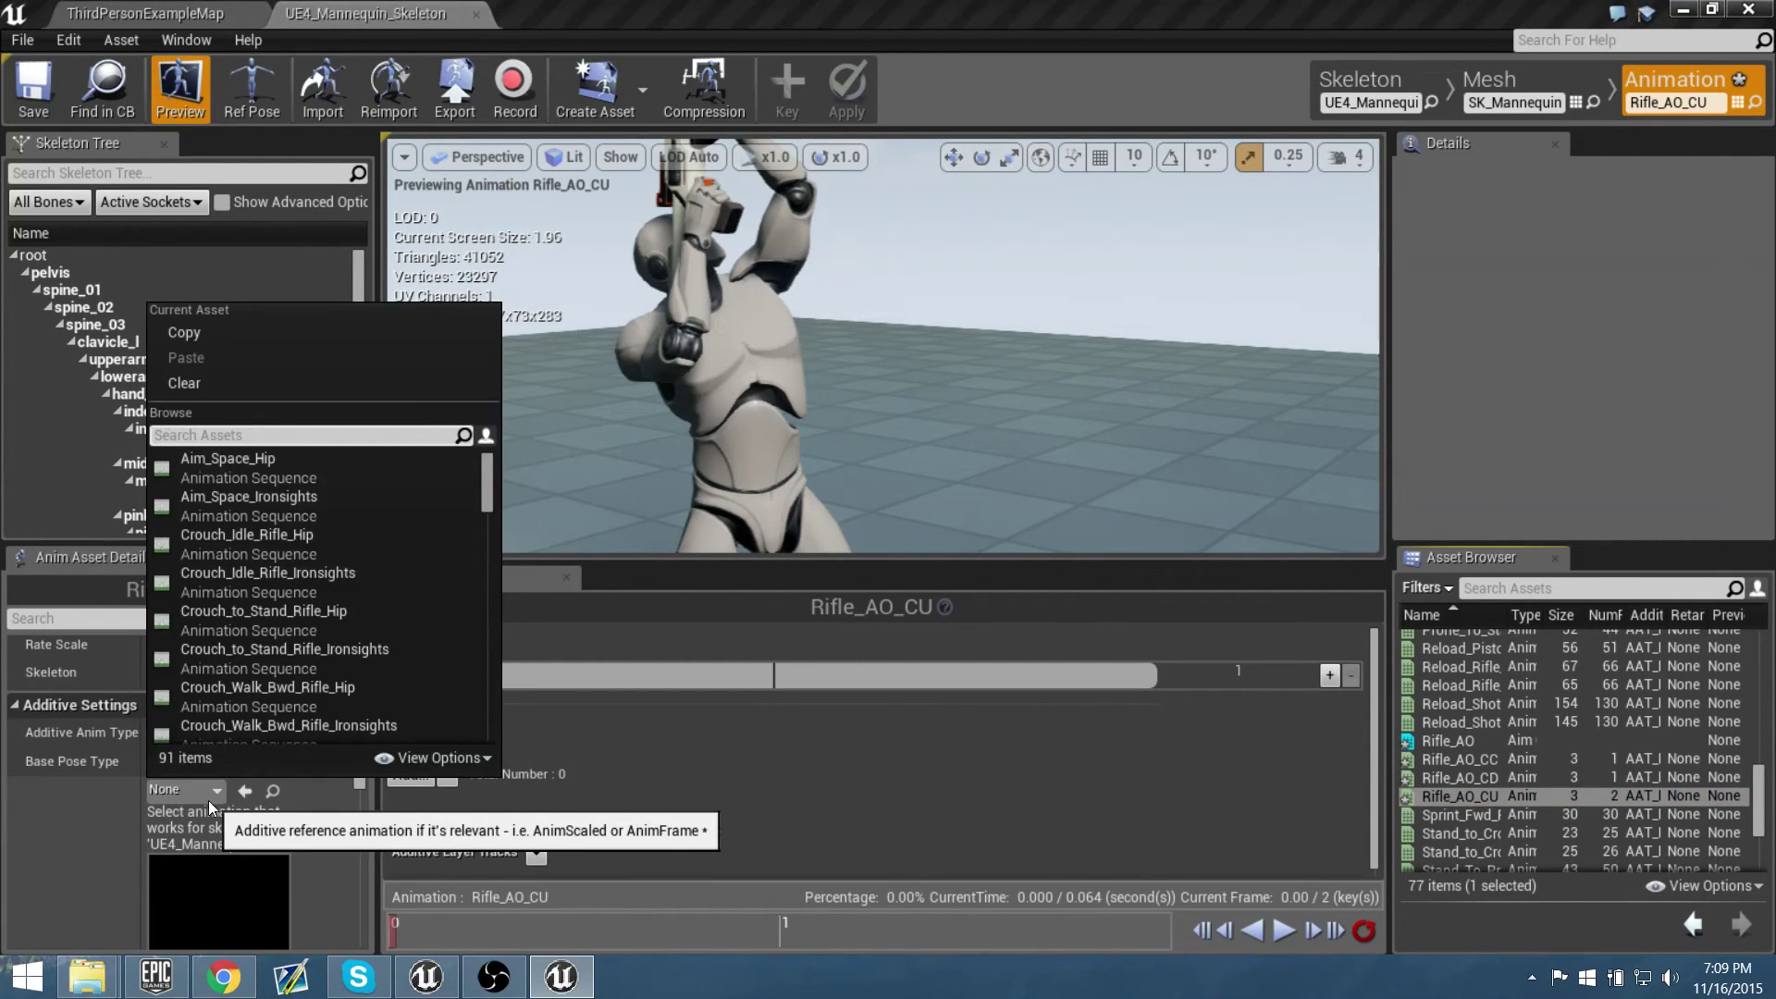
left_click(291, 505)
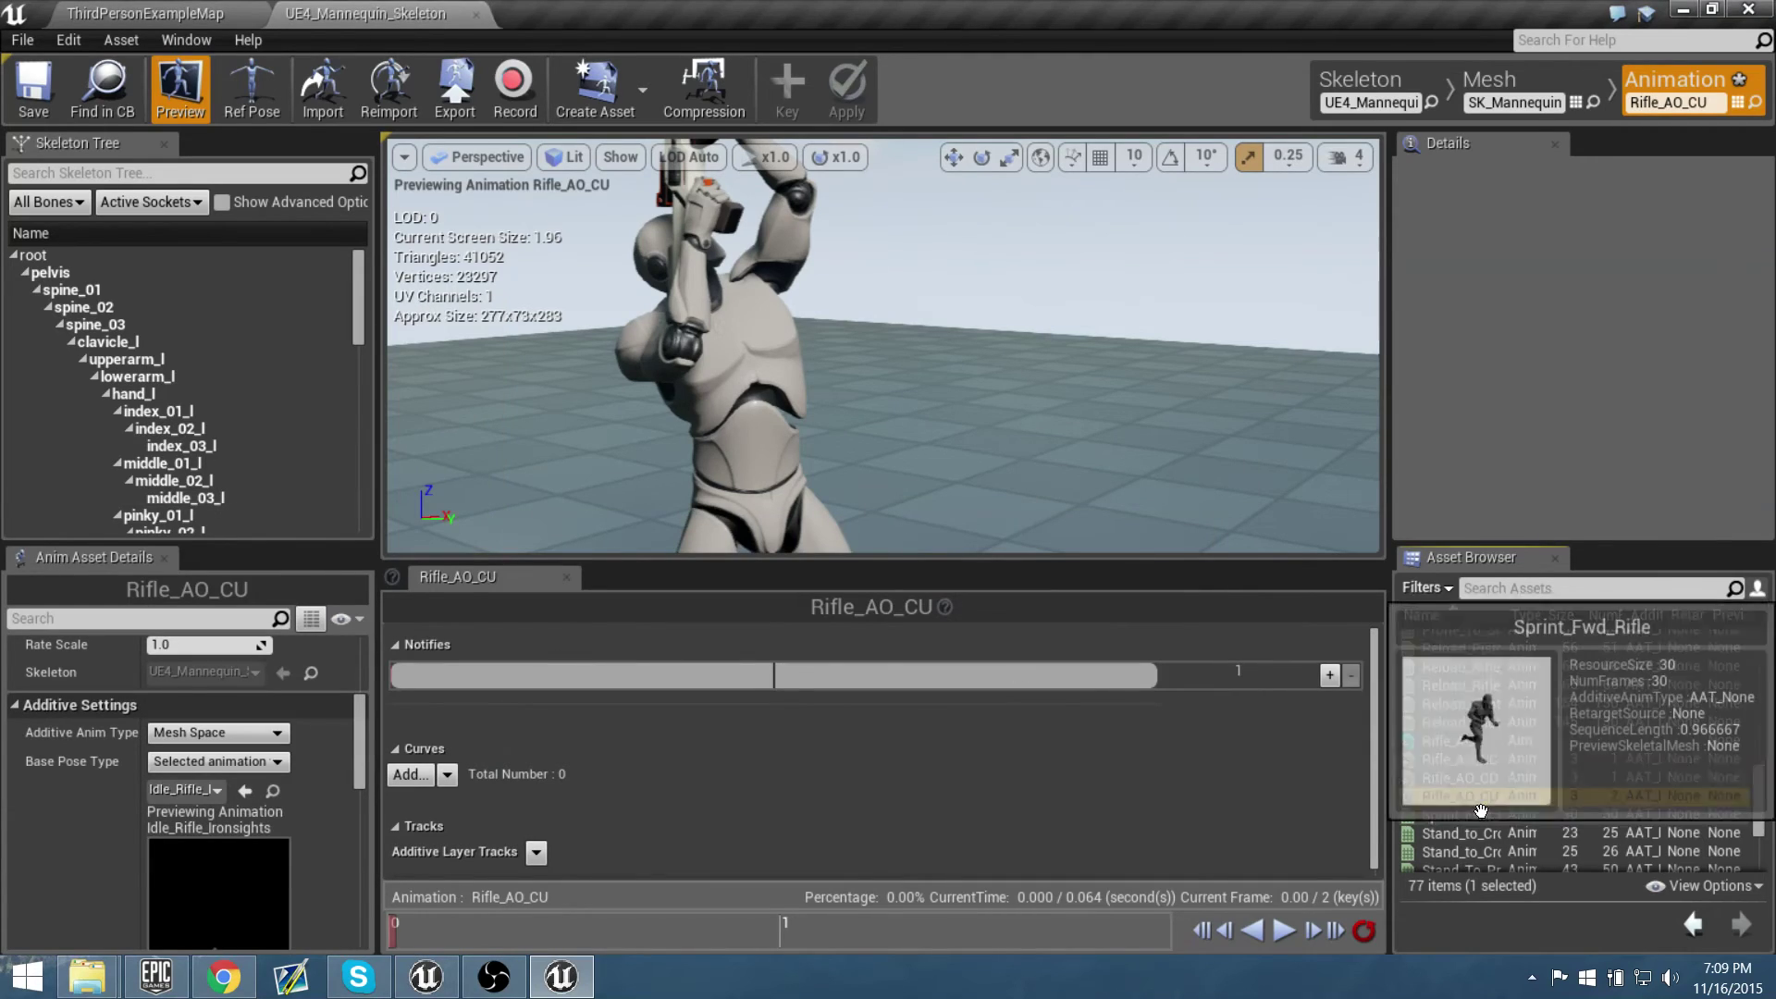
Open Rifle_AO and place Rifle_AO_CC at pitch 0, Rifle_AO_CD at pitch -90 and Rifle_AO_CU at pitch 90
double_click(1448, 741)
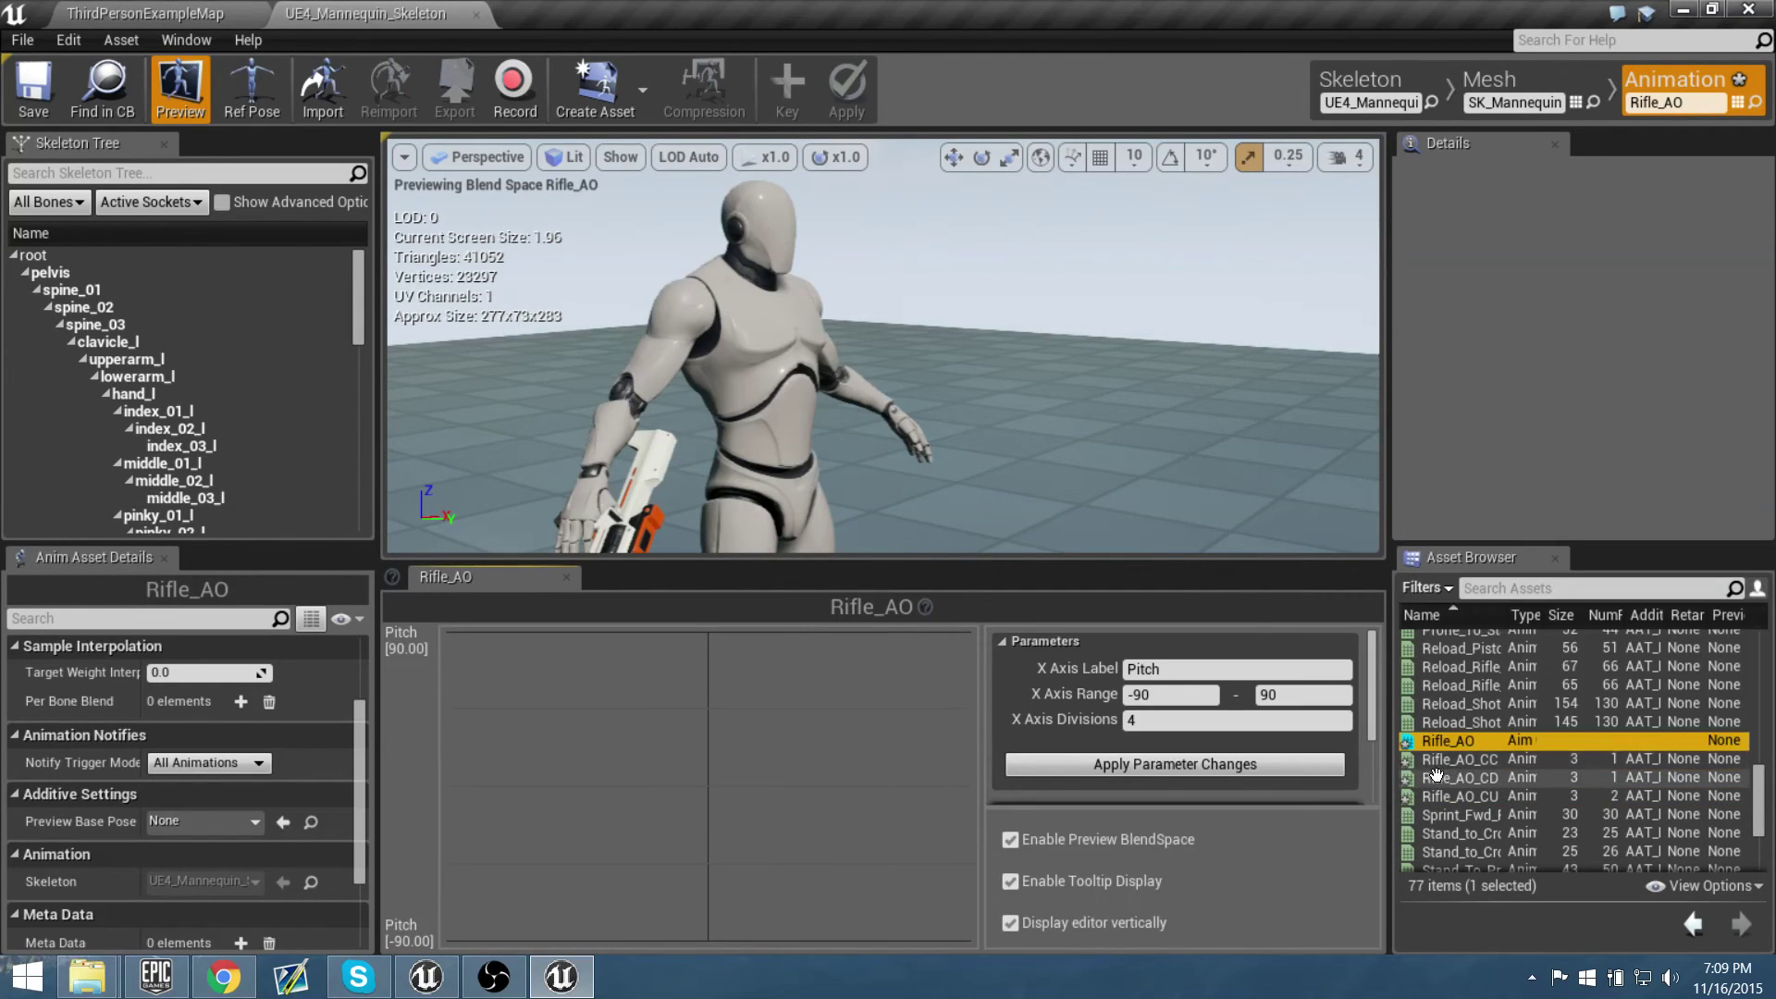
left_click(1463, 760)
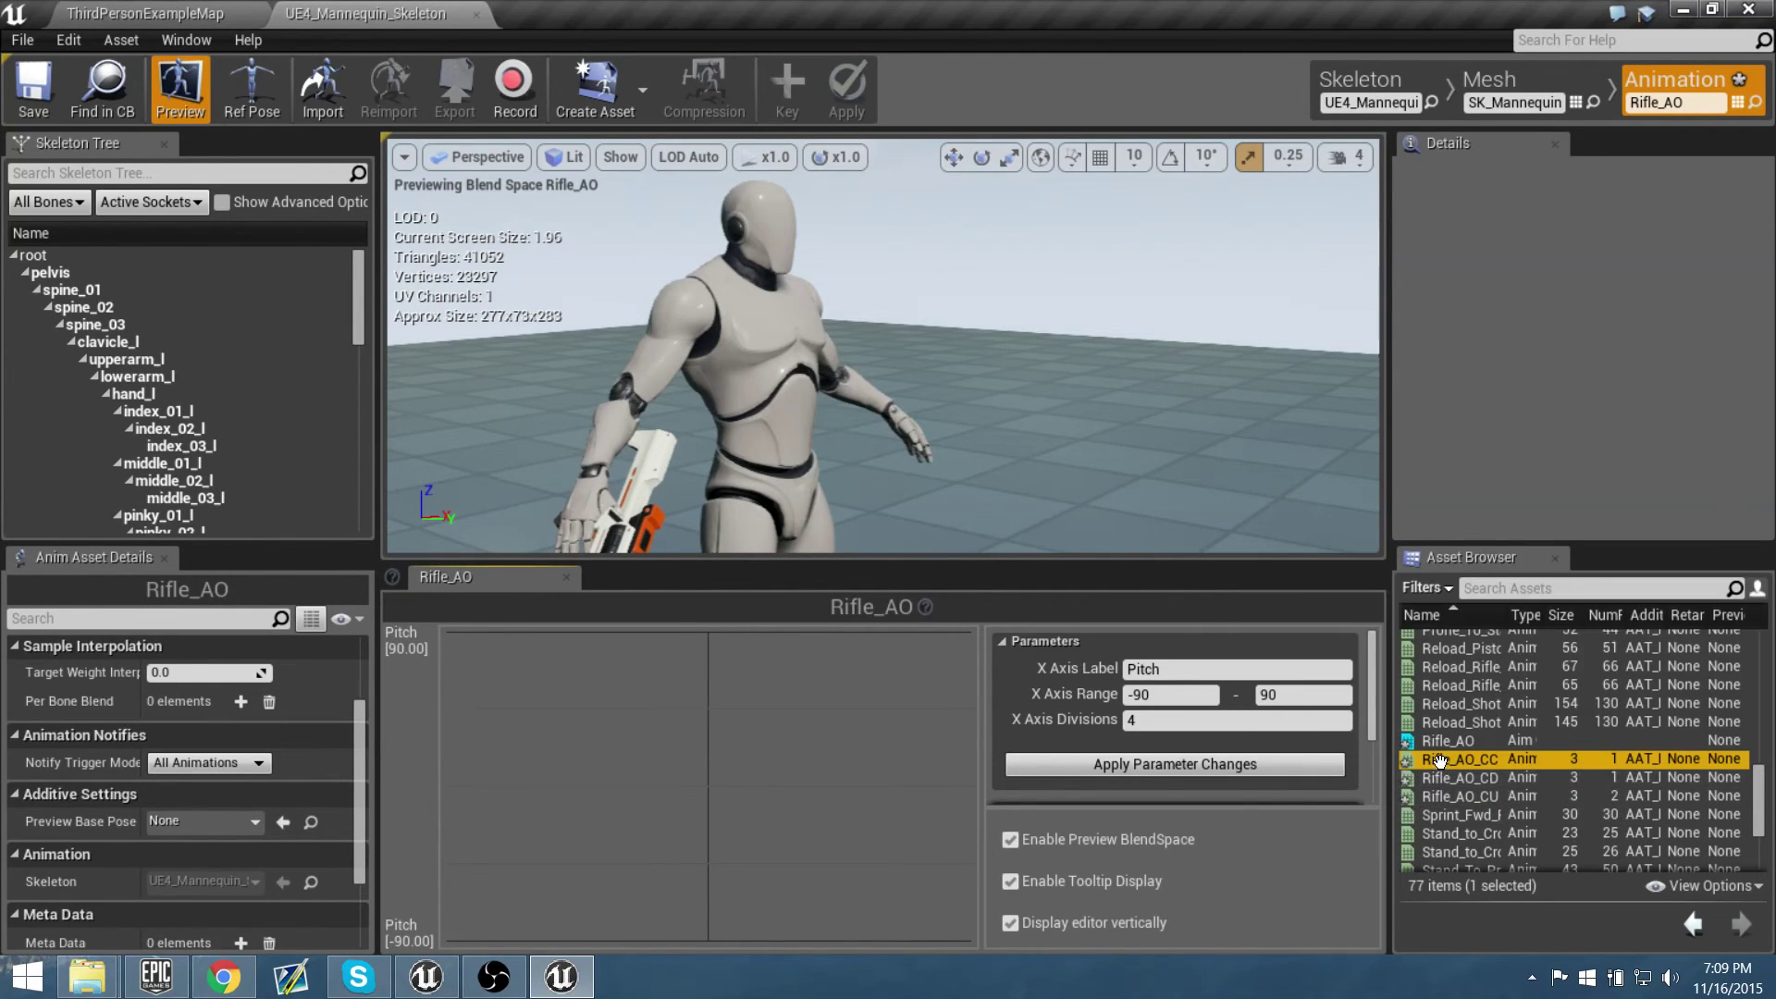
left_click_drag(1436, 760, 709, 786)
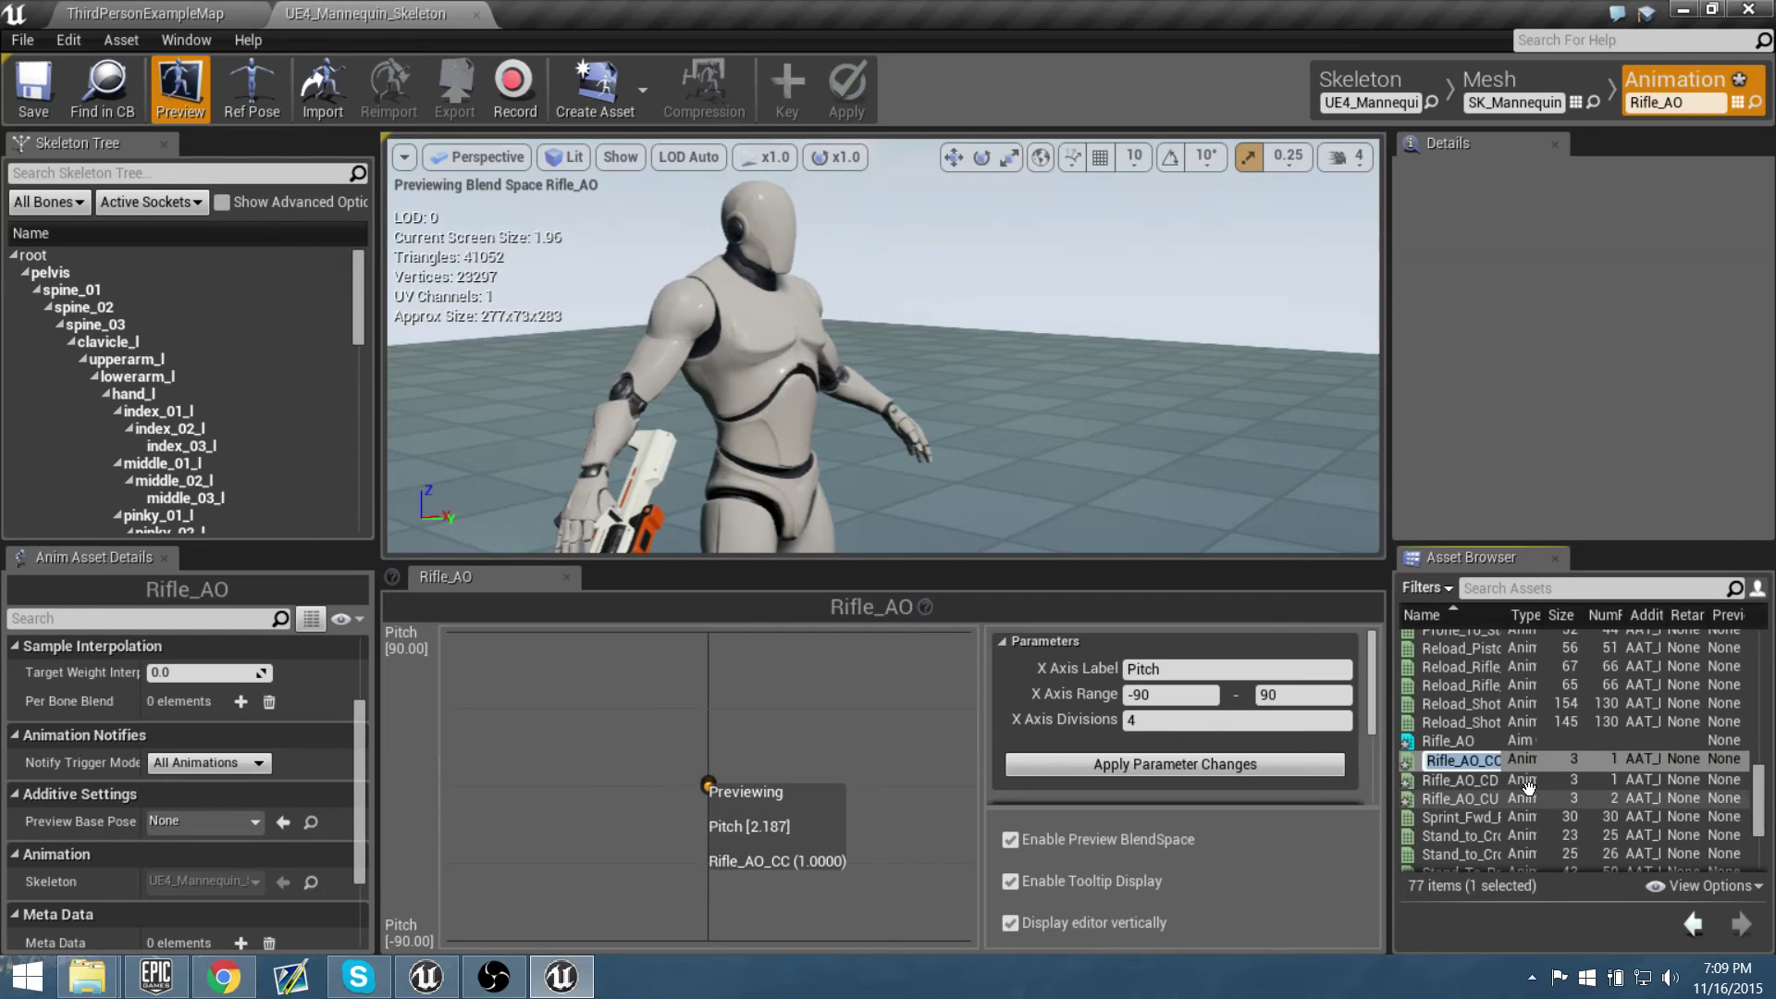
left_click_drag(1435, 776, 777, 829)
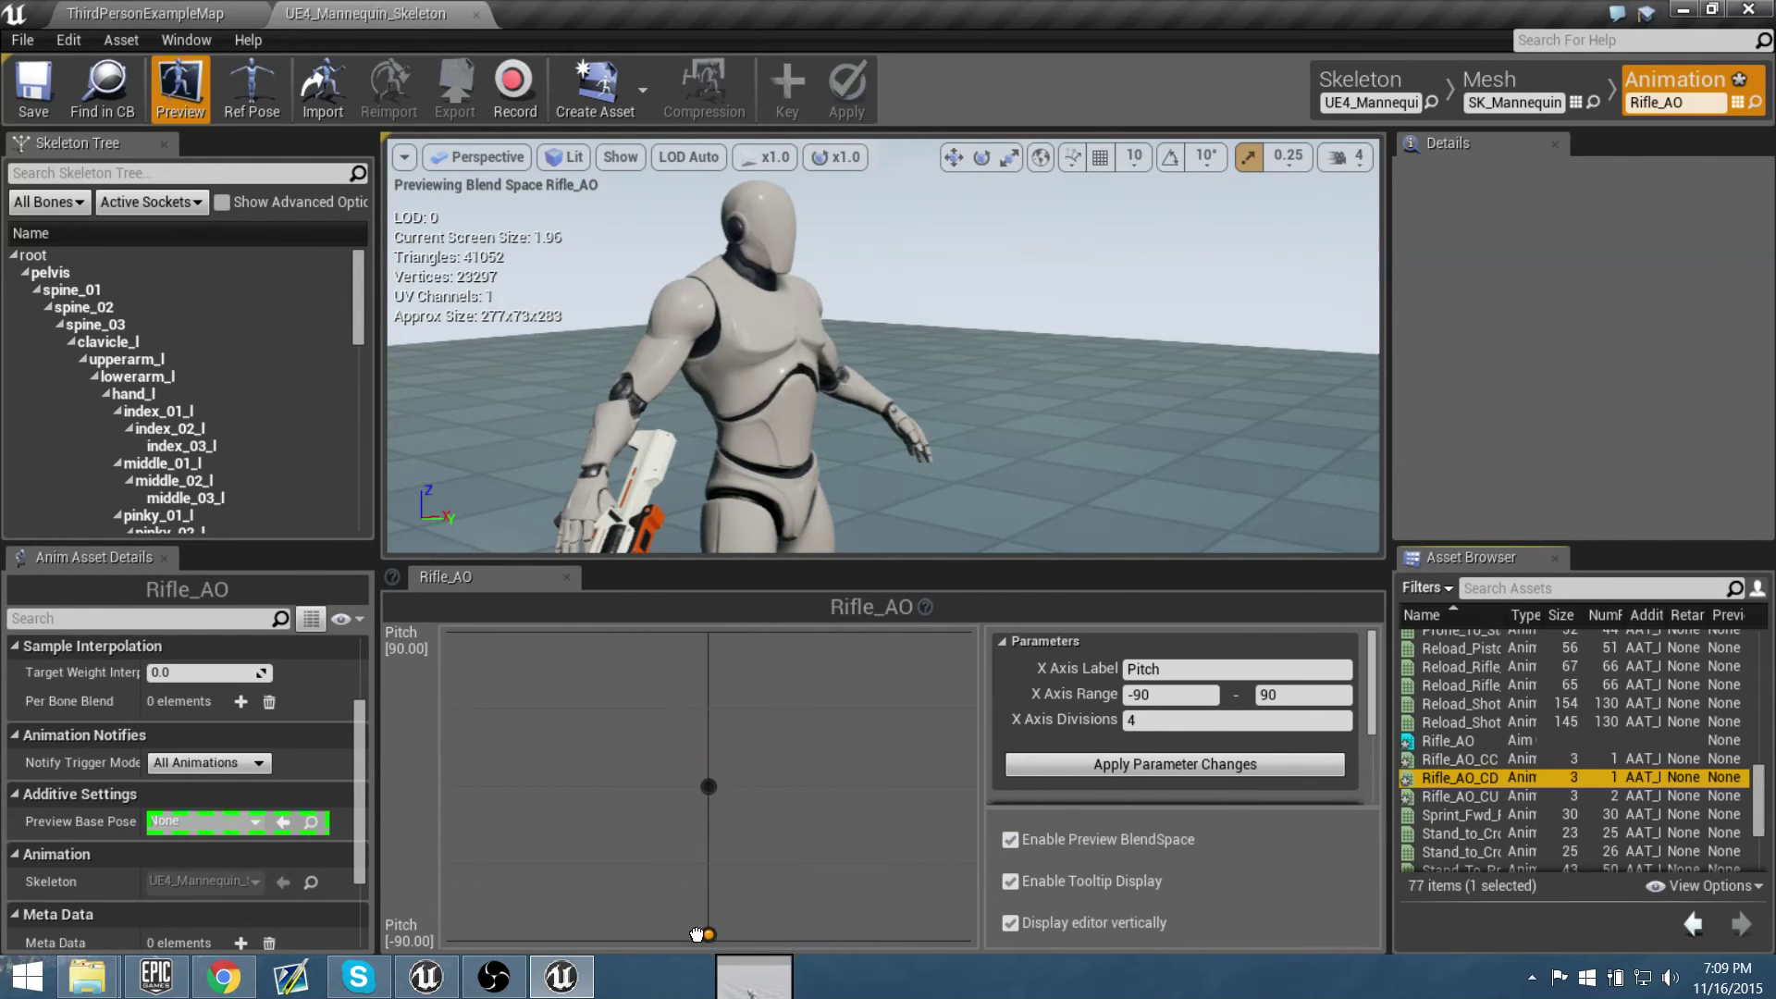
left_click_drag(696, 933, 703, 936)
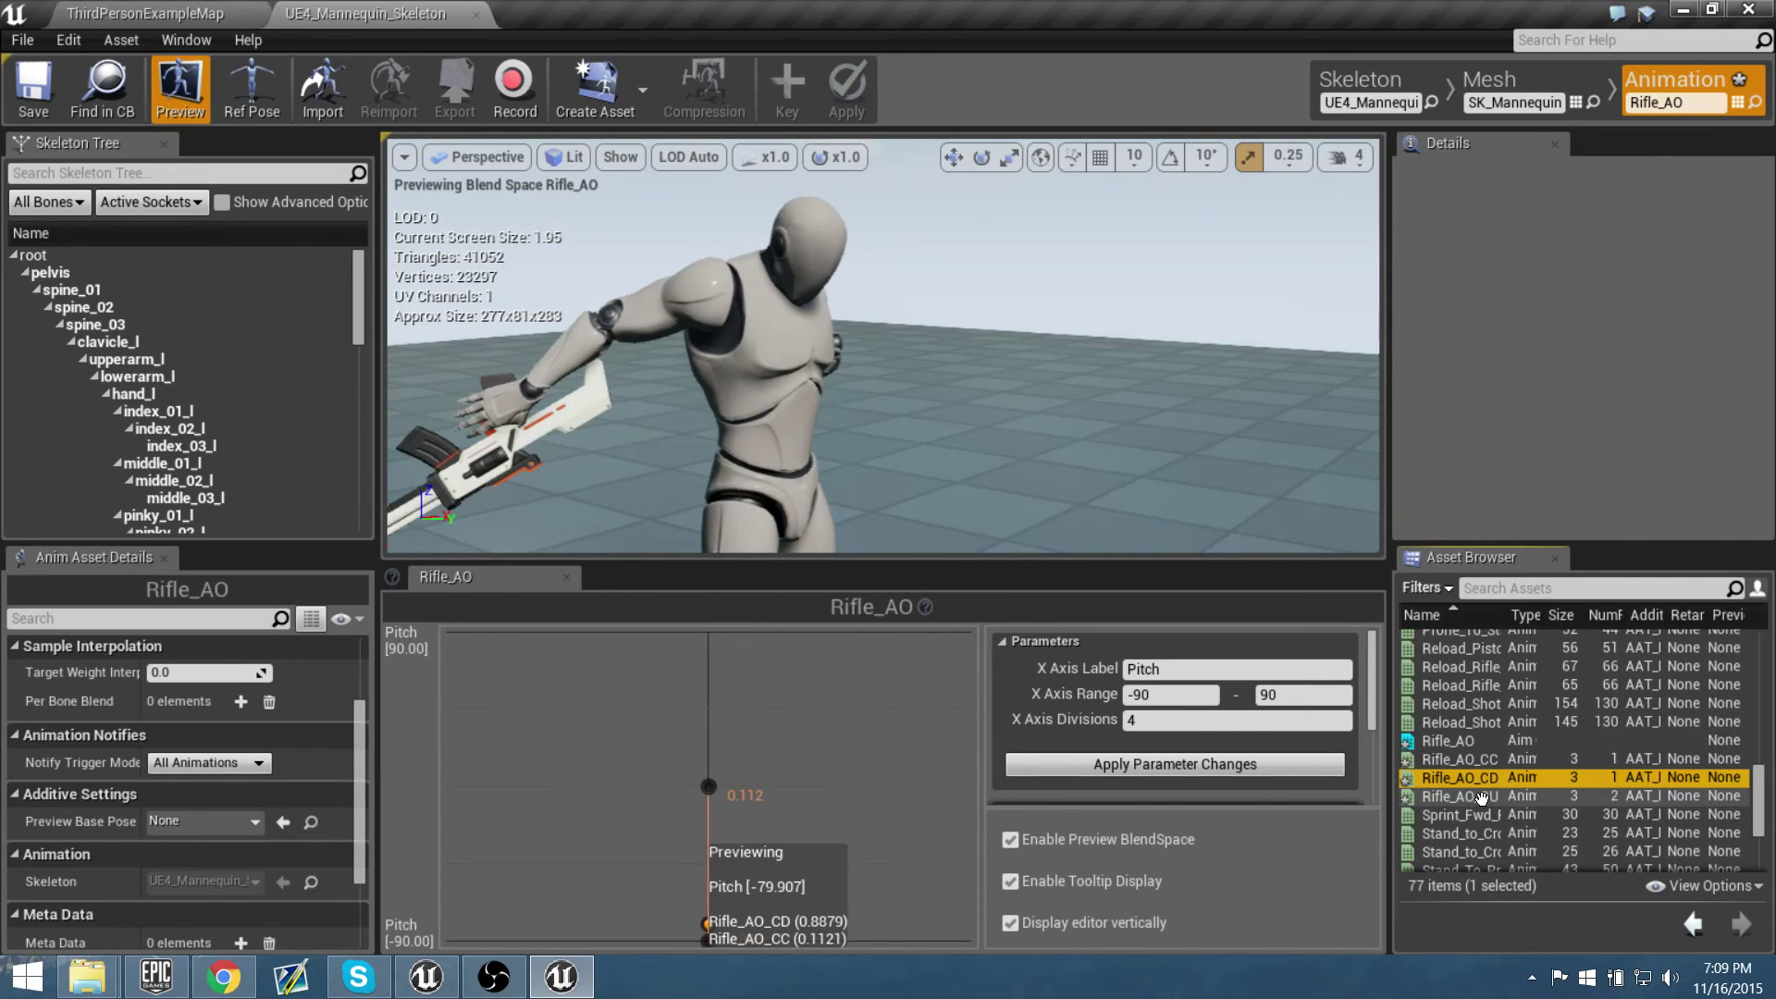
left_click_drag(1481, 798, 708, 636)
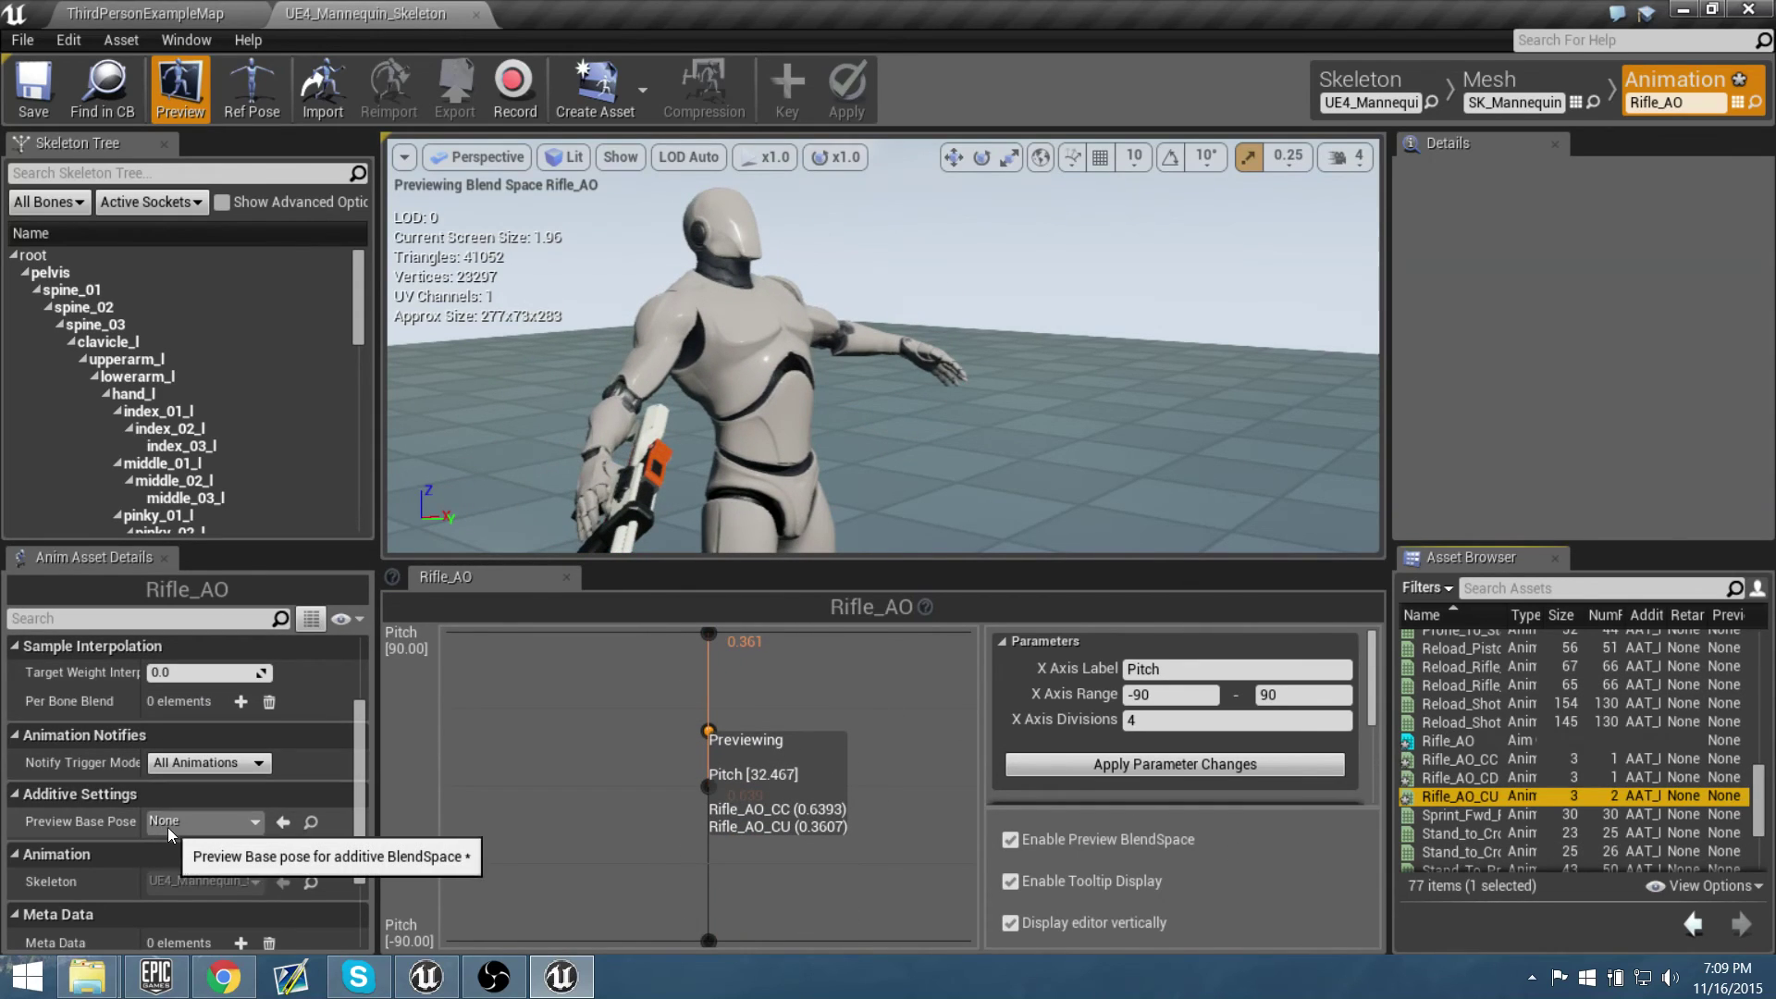
Set the Preview Base Pose of Rifle_AO to Idle_Rifle_Ironsights
left_click(202, 825)
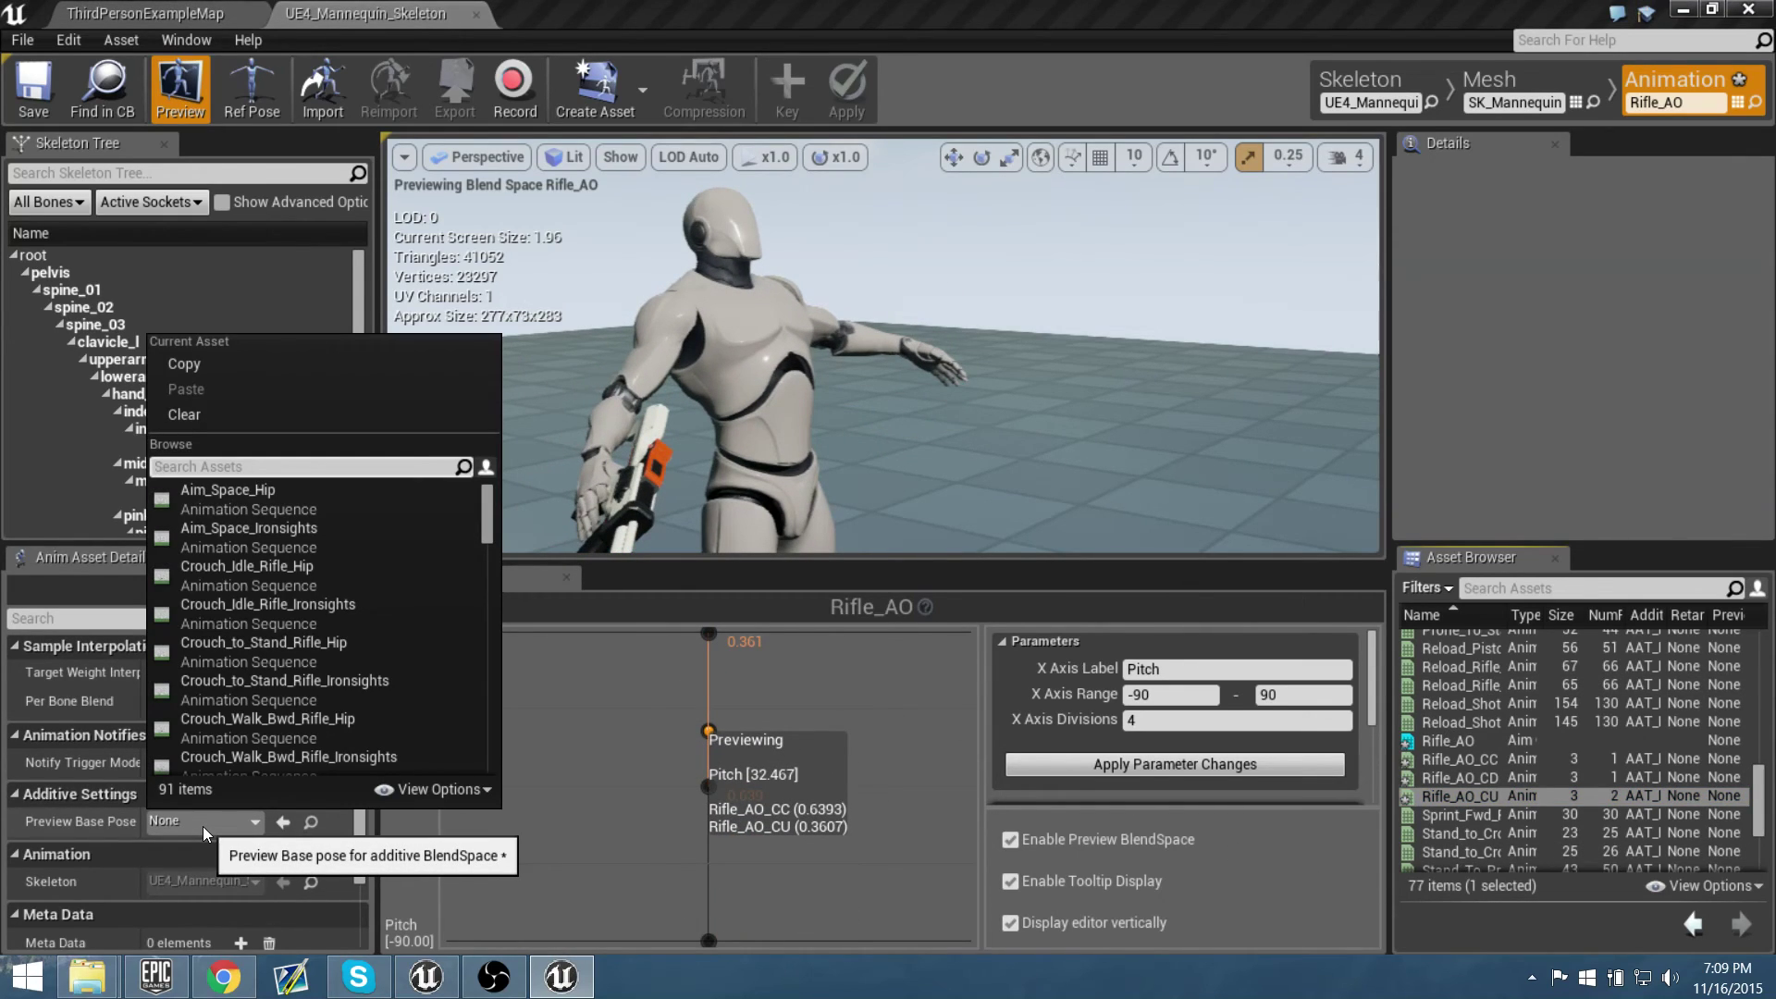
type("rifle idle ironsight")
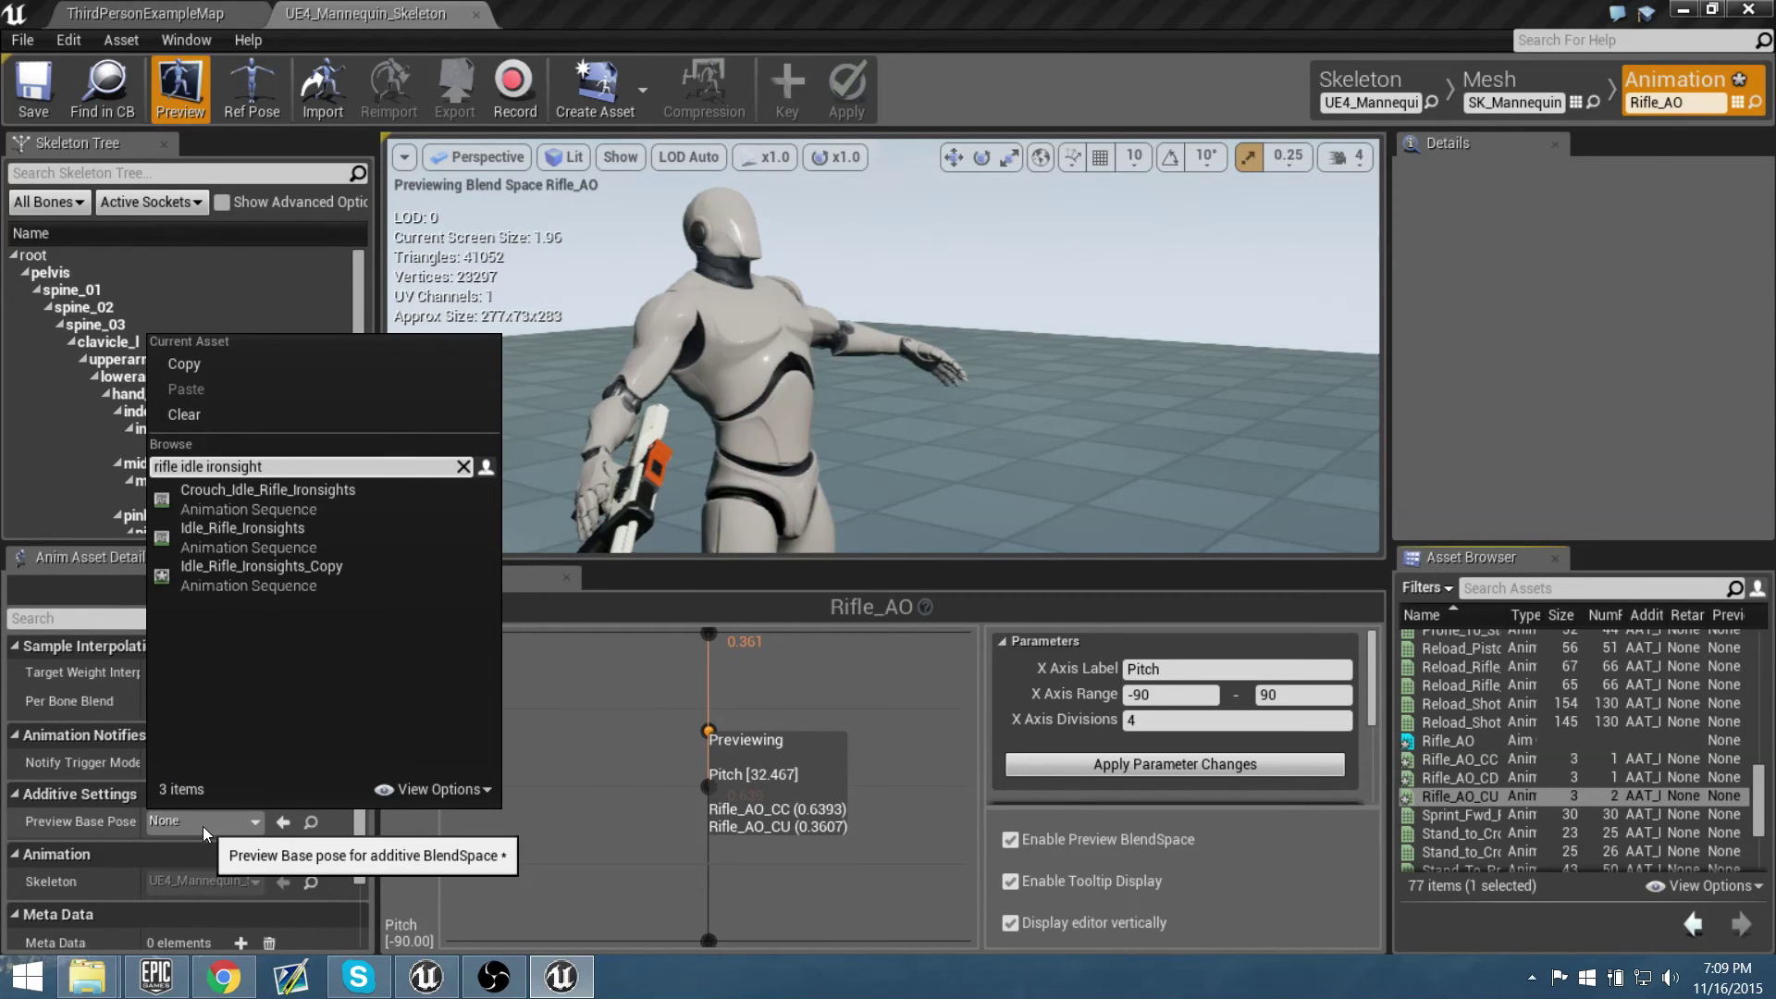
left_click(301, 542)
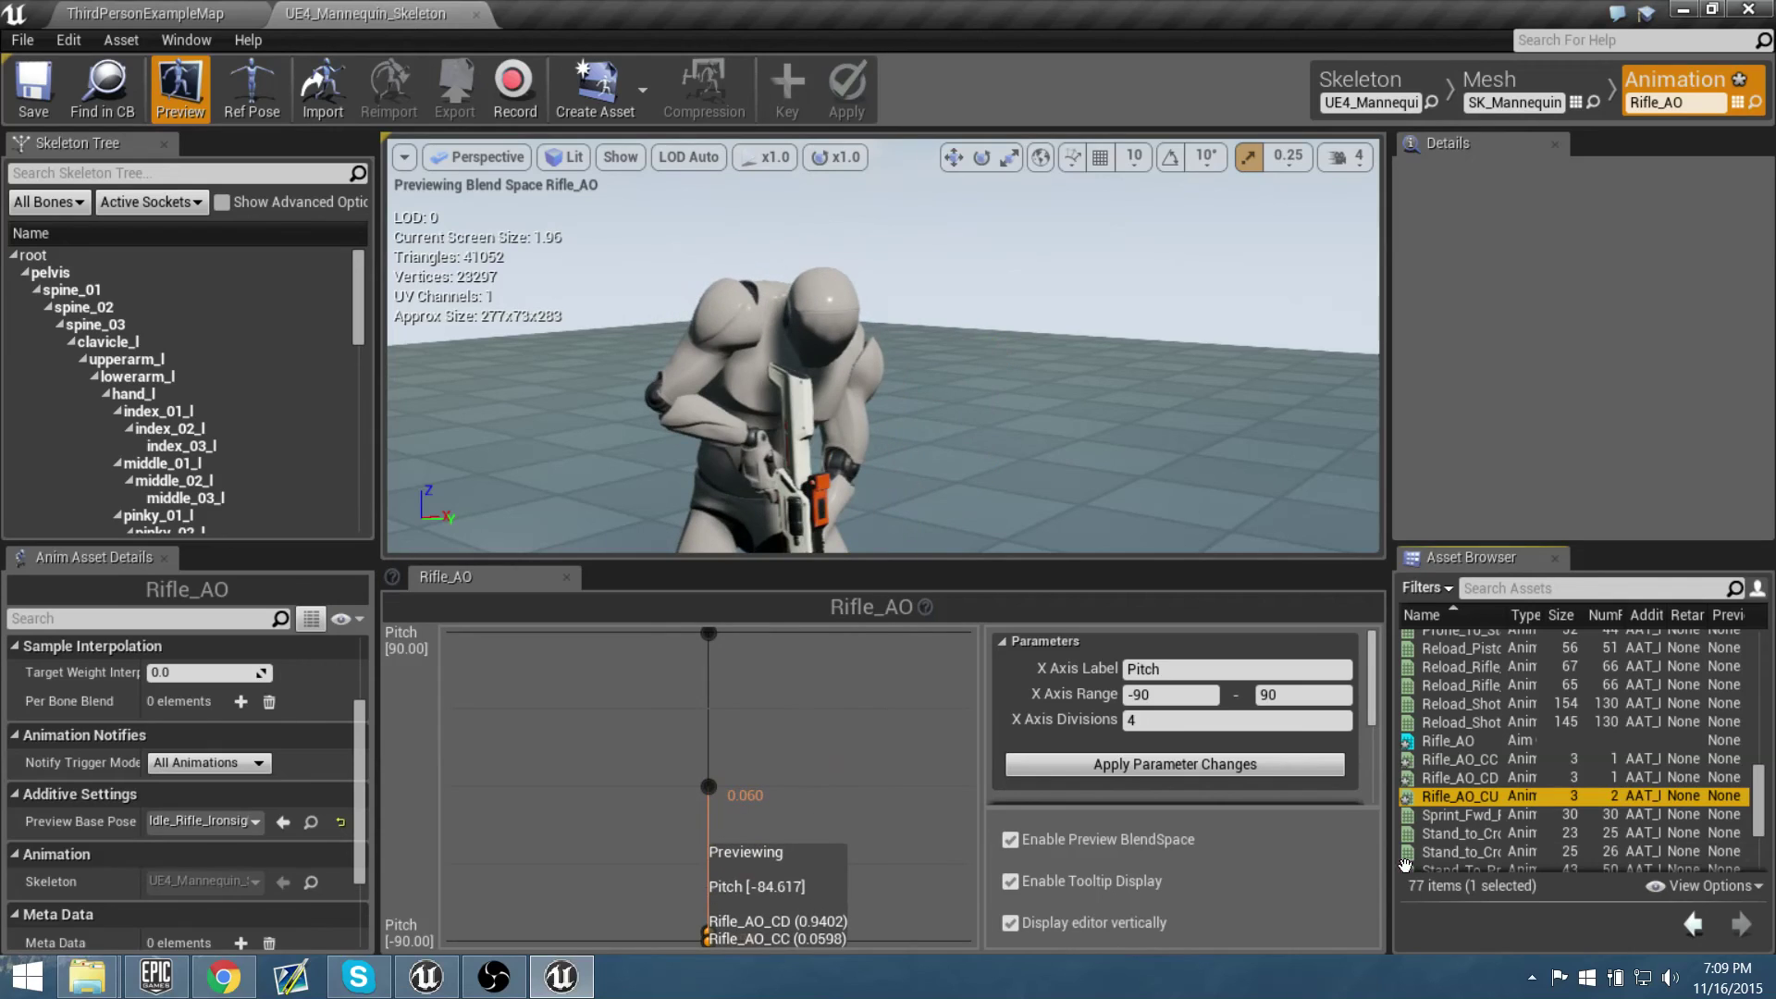
Open the Reload_Shotgun_Hip animation and play its preview
double_click(1475, 742)
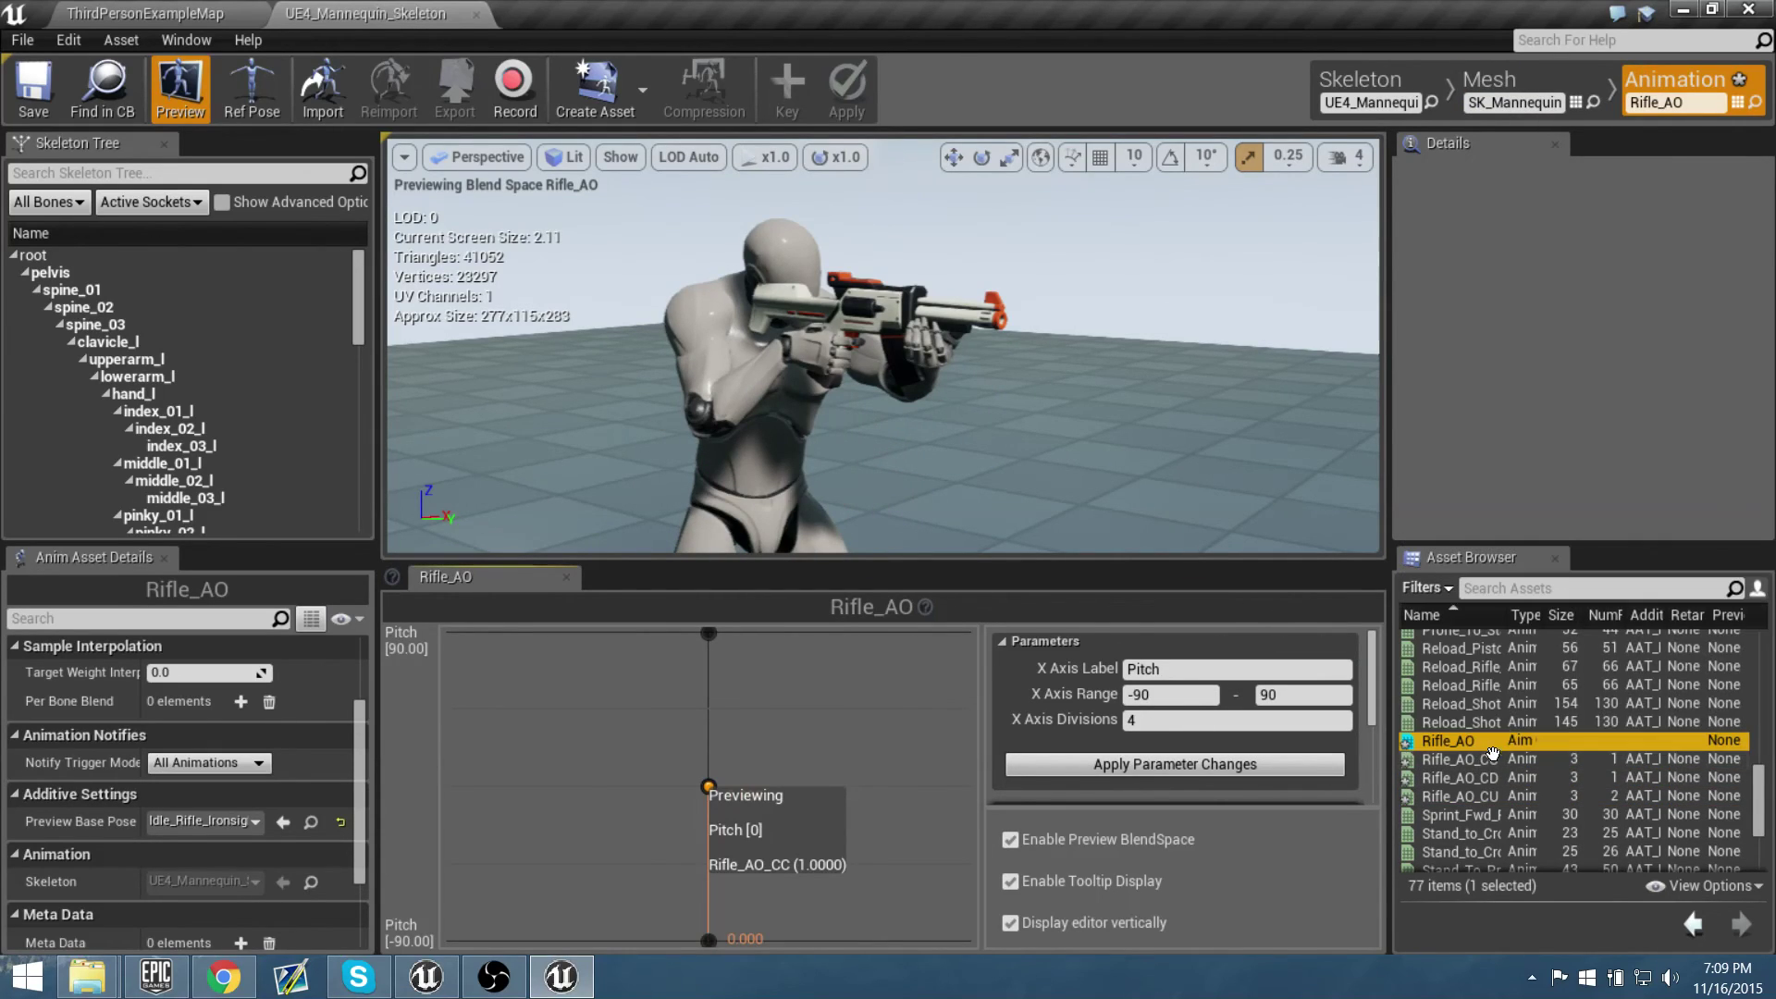
left_click(1467, 704)
left_click(1284, 936)
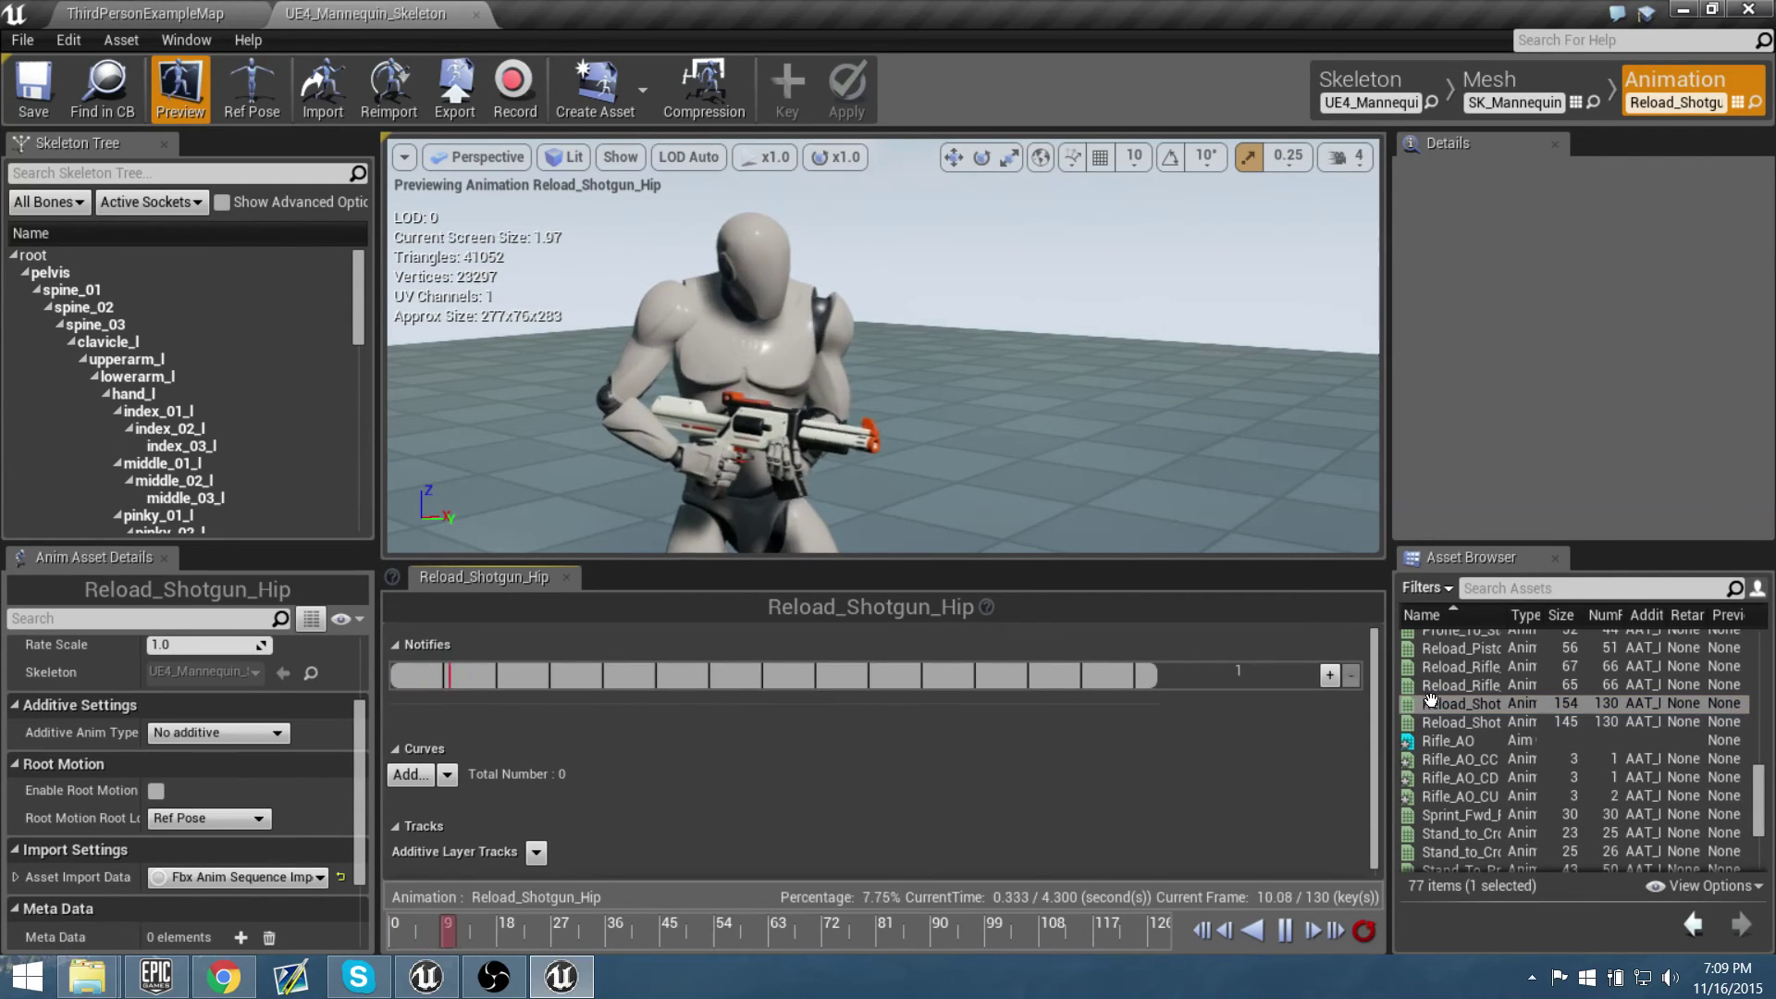
Return to the Rifle_AO aim offset and examine the blended aiming pose around the center pitch from different angles
double_click(1486, 741)
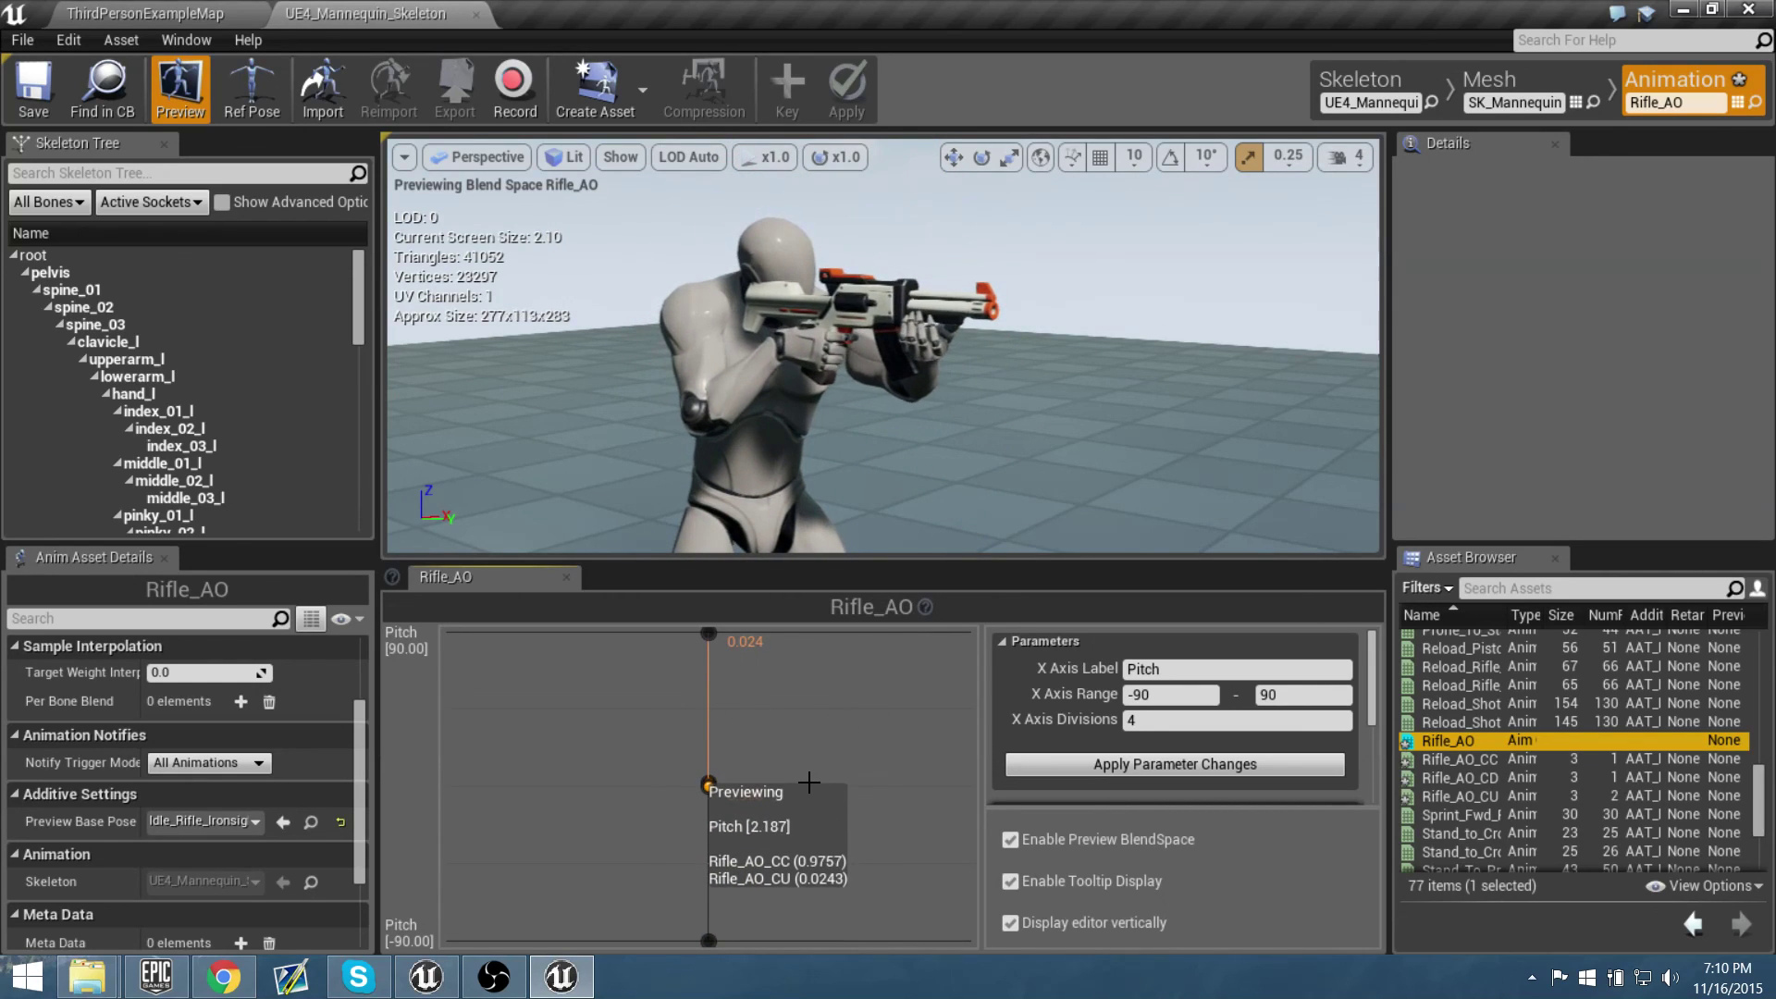
right_click_drag(1281, 386, 1308, 353)
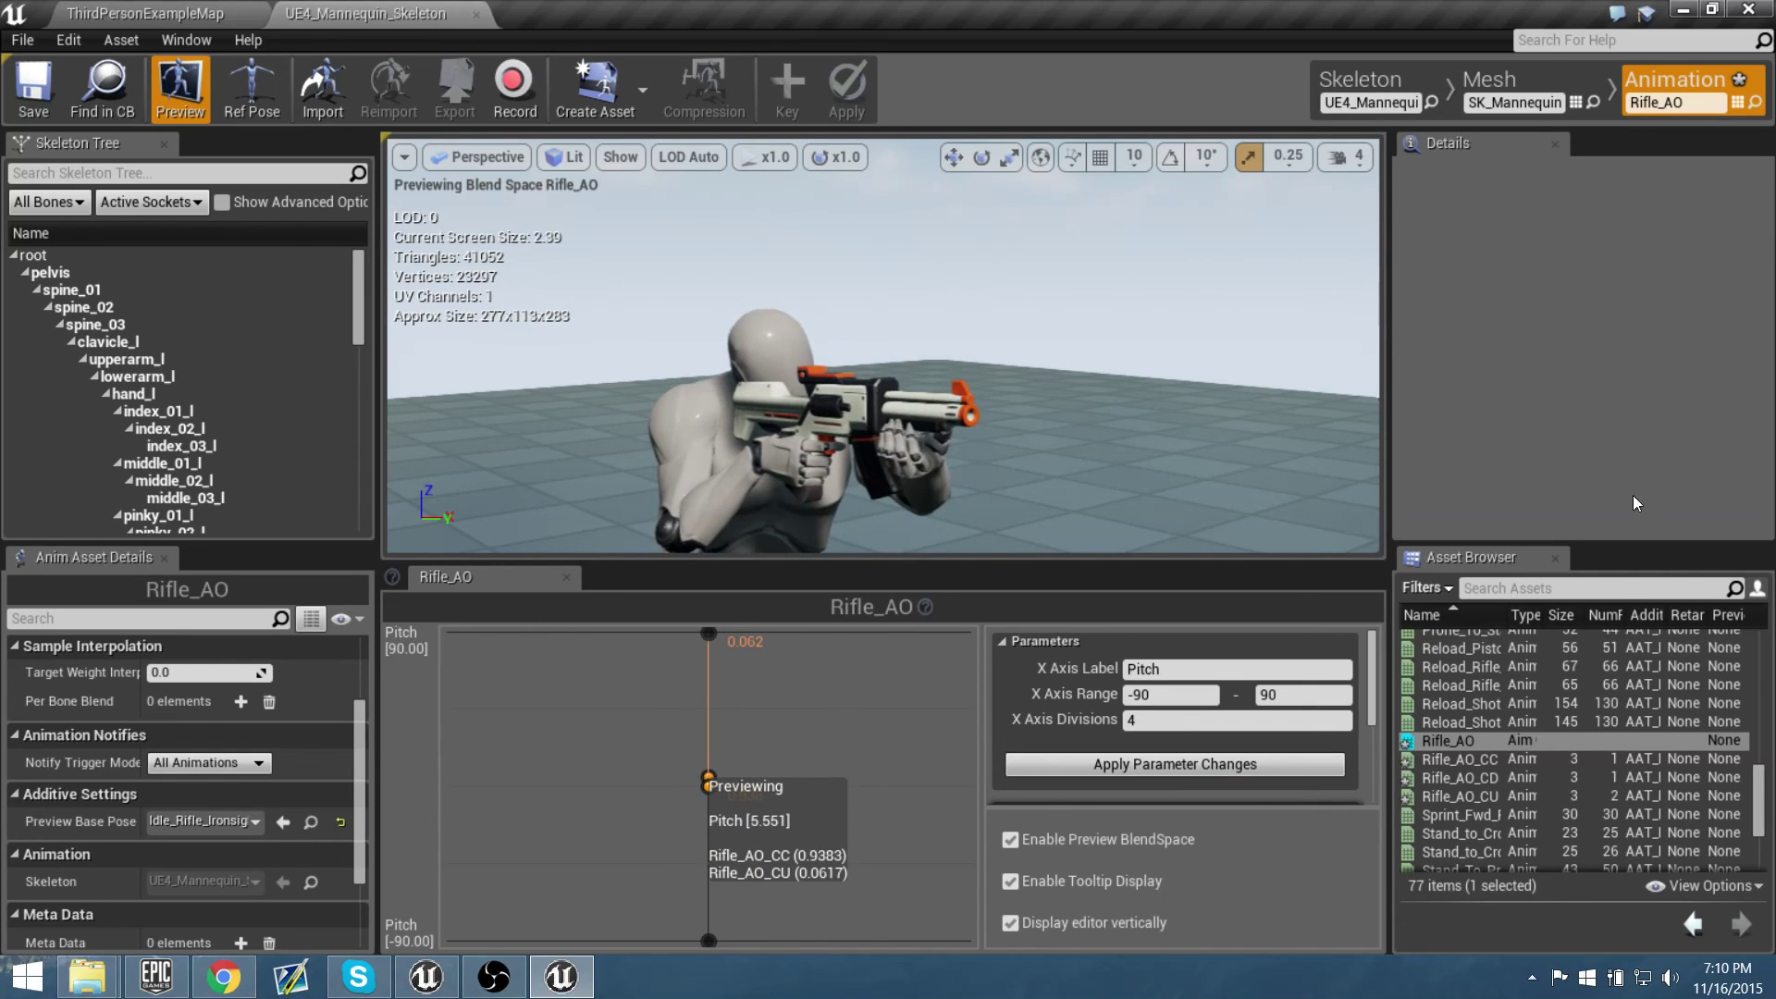
mouse_move(1273, 290)
right_mouse_down()
mouse_move(1347, 310)
mouse_move(1263, 312)
right_mouse_up()
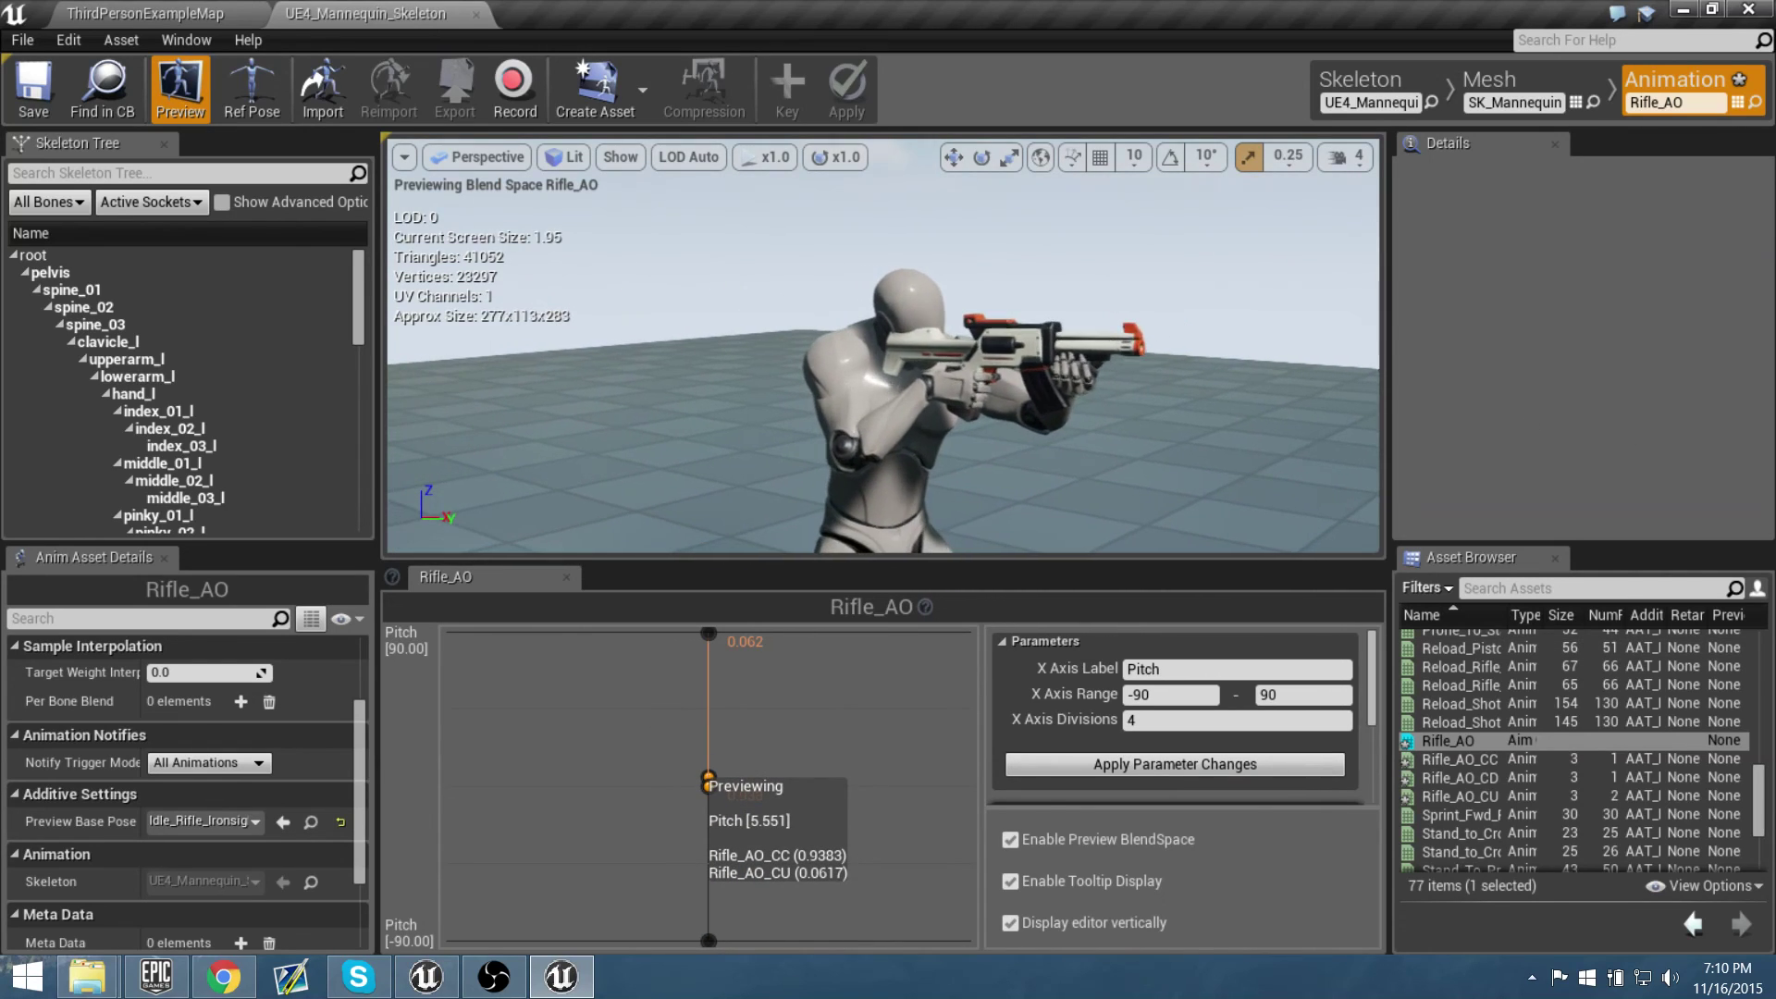